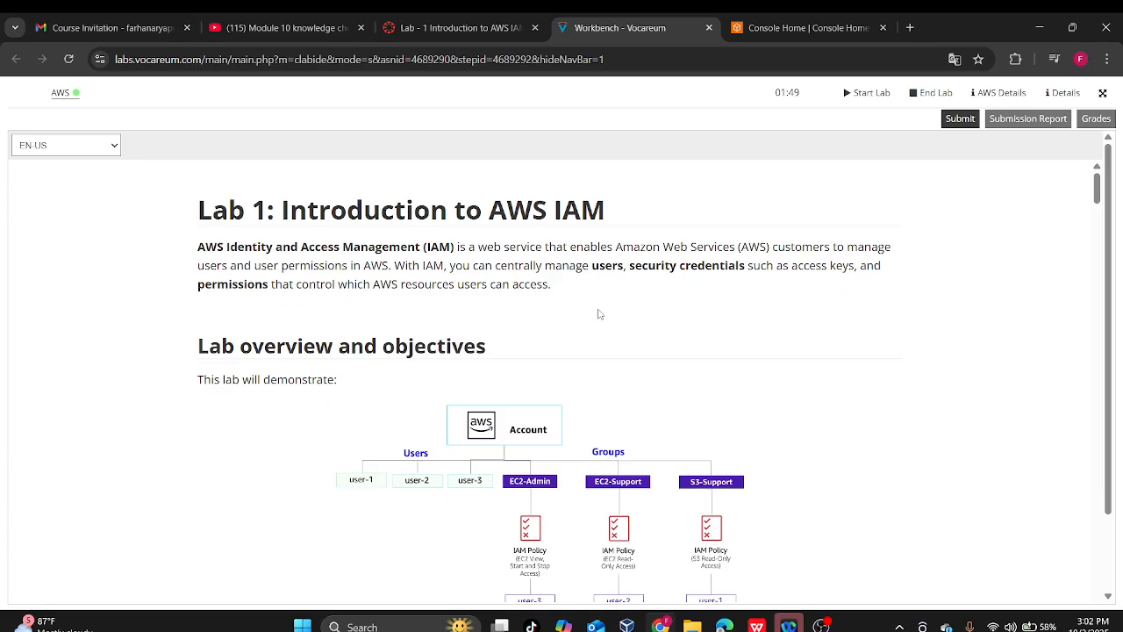
- Read through the Lab 1 introduction, covering the overview diagram, objectives, IAM capabilities and console access instructions
{"action": "scroll", "coordinate": [578, 316], "scroll_direction": "down", "scroll_amount": 1}
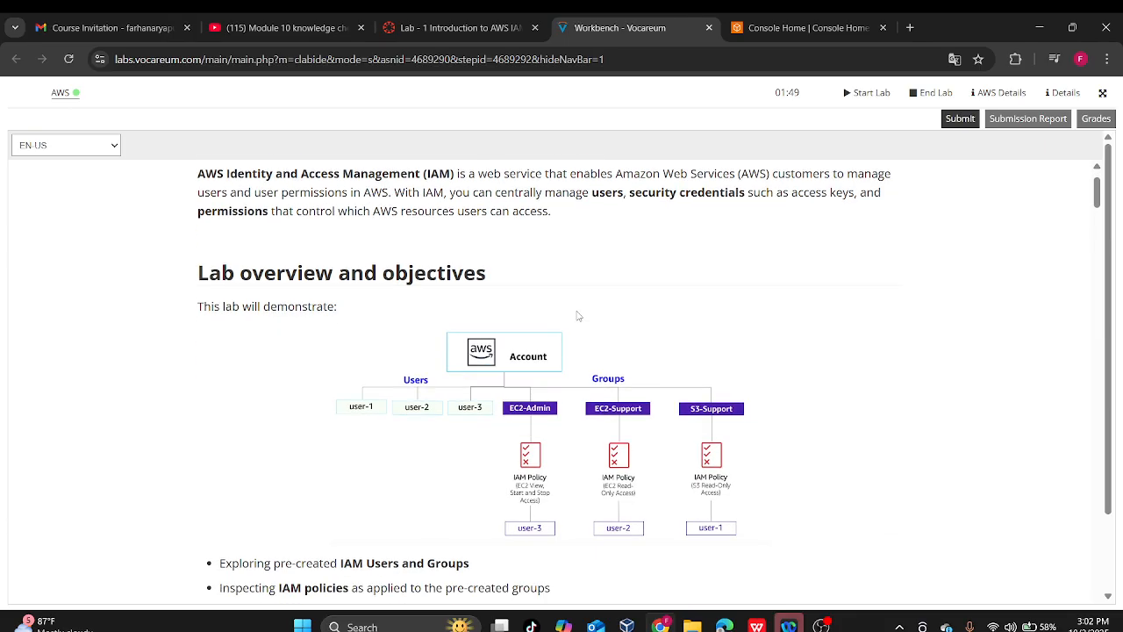
{"action": "scroll", "coordinate": [578, 316], "scroll_direction": "down", "scroll_amount": 10}
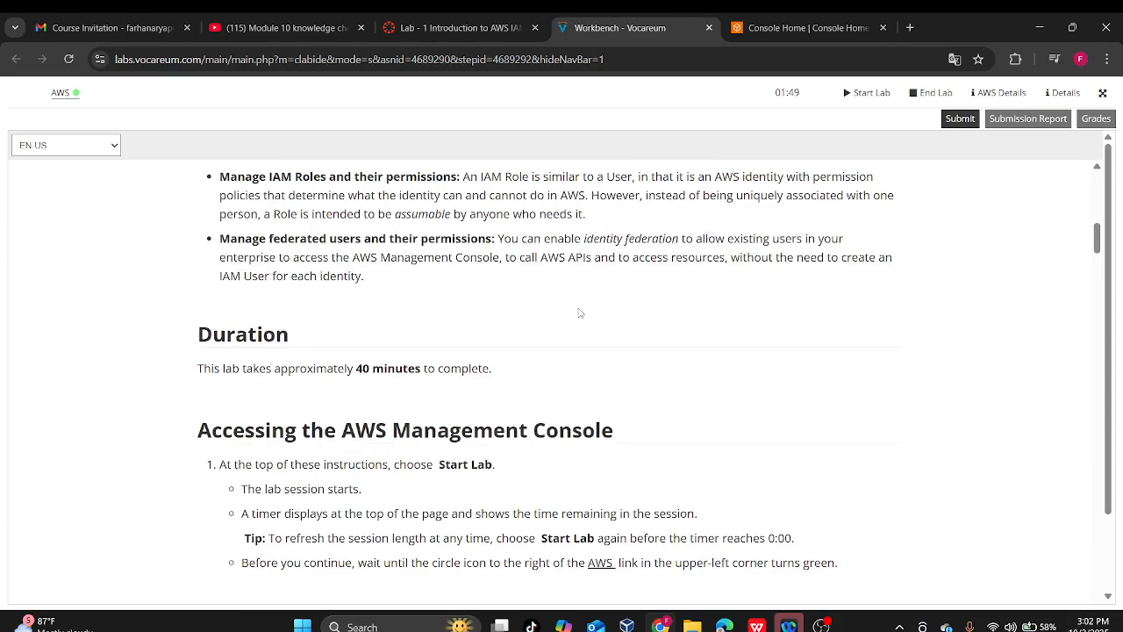
{"action": "scroll", "coordinate": [579, 313], "scroll_direction": "down", "scroll_amount": 3}
{"action": "scroll", "coordinate": [580, 310], "scroll_direction": "up", "scroll_amount": 2}
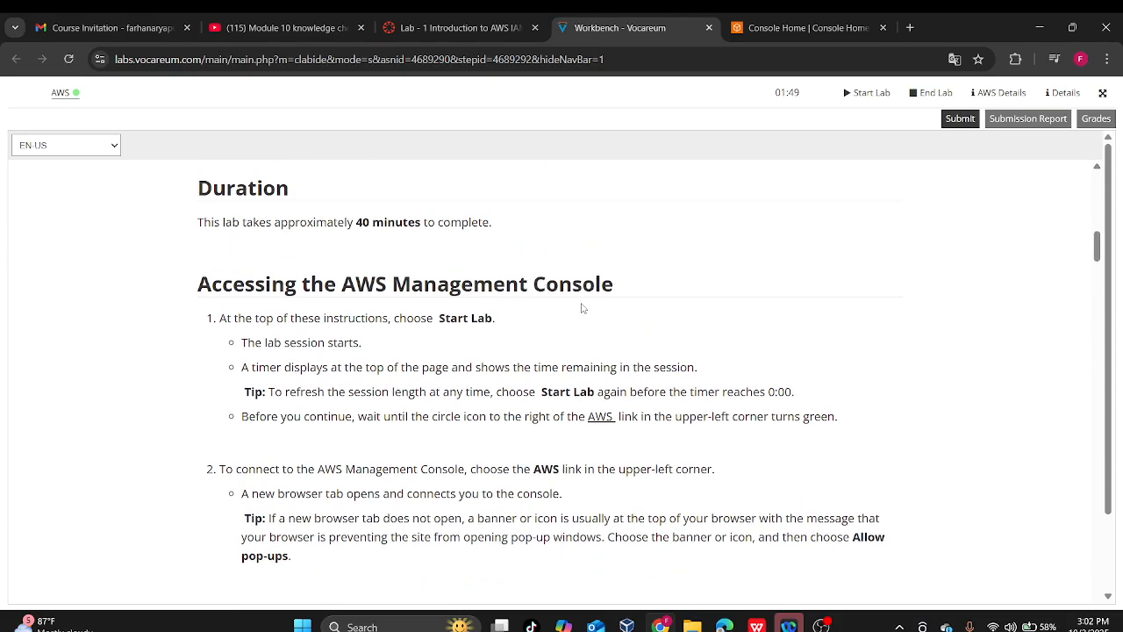
{"action": "scroll", "coordinate": [582, 305], "scroll_direction": "up", "scroll_amount": 4}
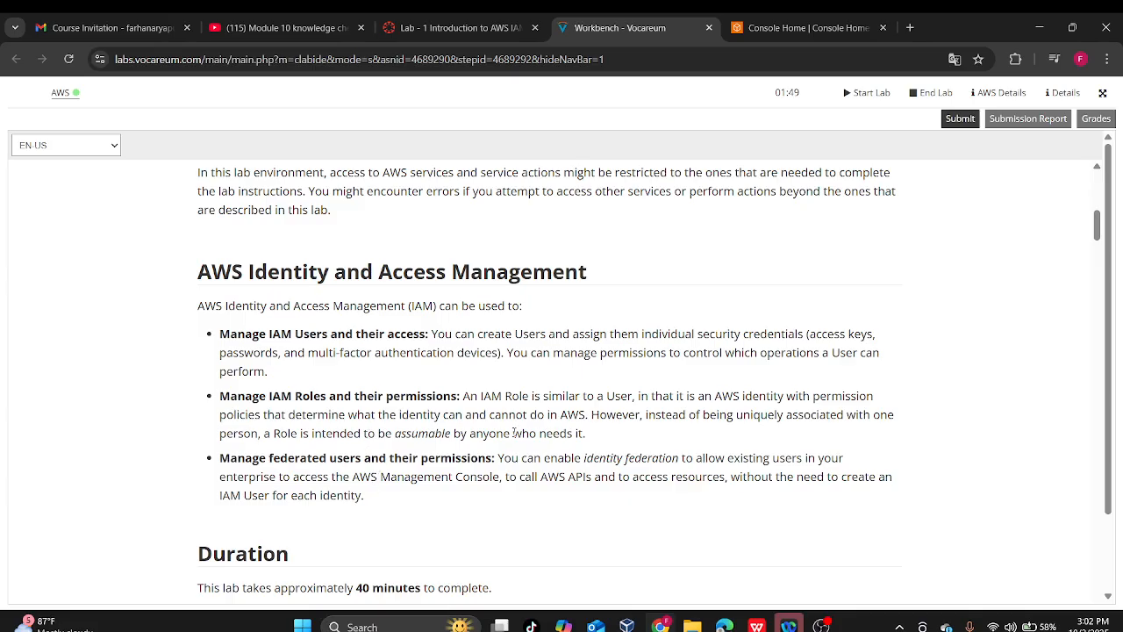
{"action": "scroll", "coordinate": [514, 433], "scroll_direction": "up", "scroll_amount": 5}
{"action": "scroll", "coordinate": [522, 416], "scroll_direction": "down", "scroll_amount": 10}
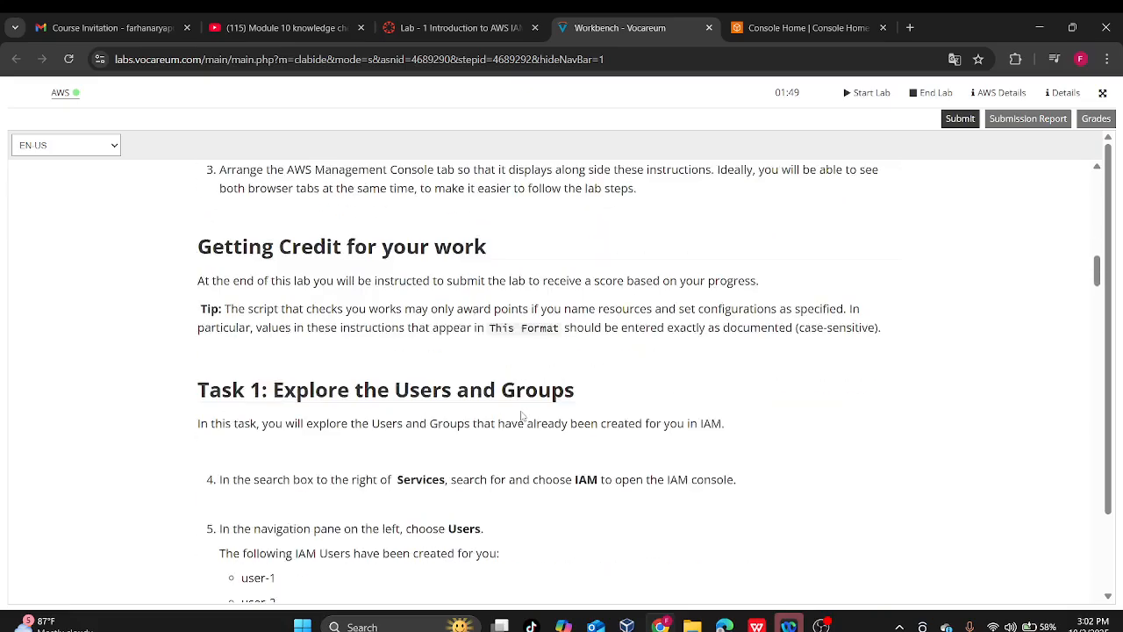
{"action": "scroll", "coordinate": [521, 416], "scroll_direction": "up", "scroll_amount": 10}
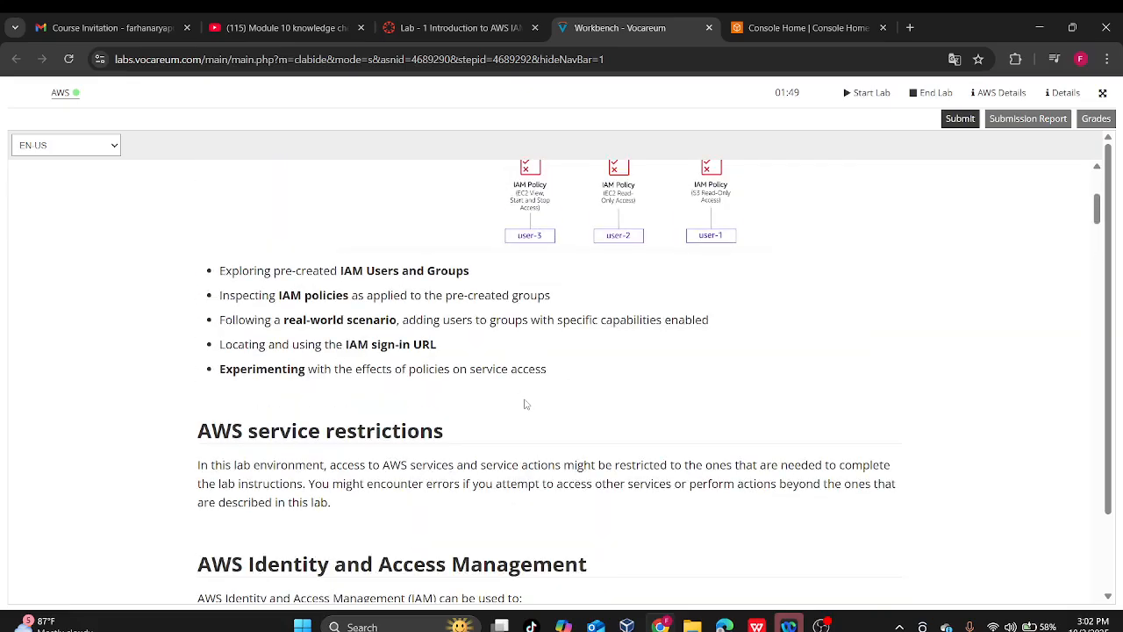
{"action": "scroll", "coordinate": [526, 403], "scroll_direction": "up", "scroll_amount": 3}
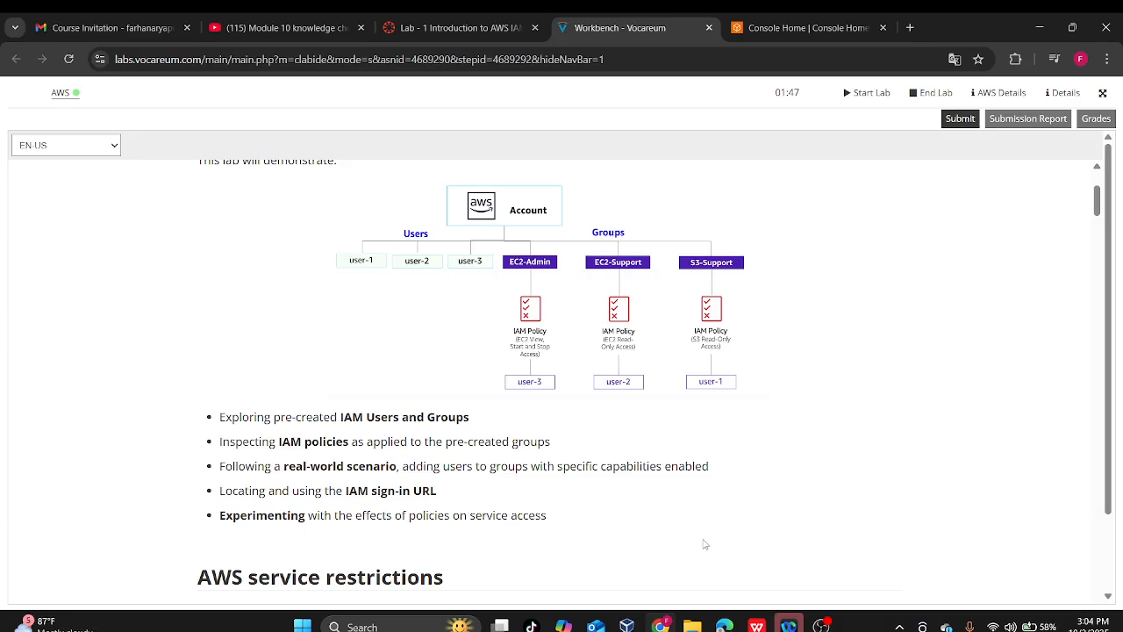
- Review the lab's service restrictions, IAM management and duration sections, continuing down to the Task 1 instructions
{"action": "scroll", "coordinate": [664, 526], "scroll_direction": "down", "scroll_amount": 4}
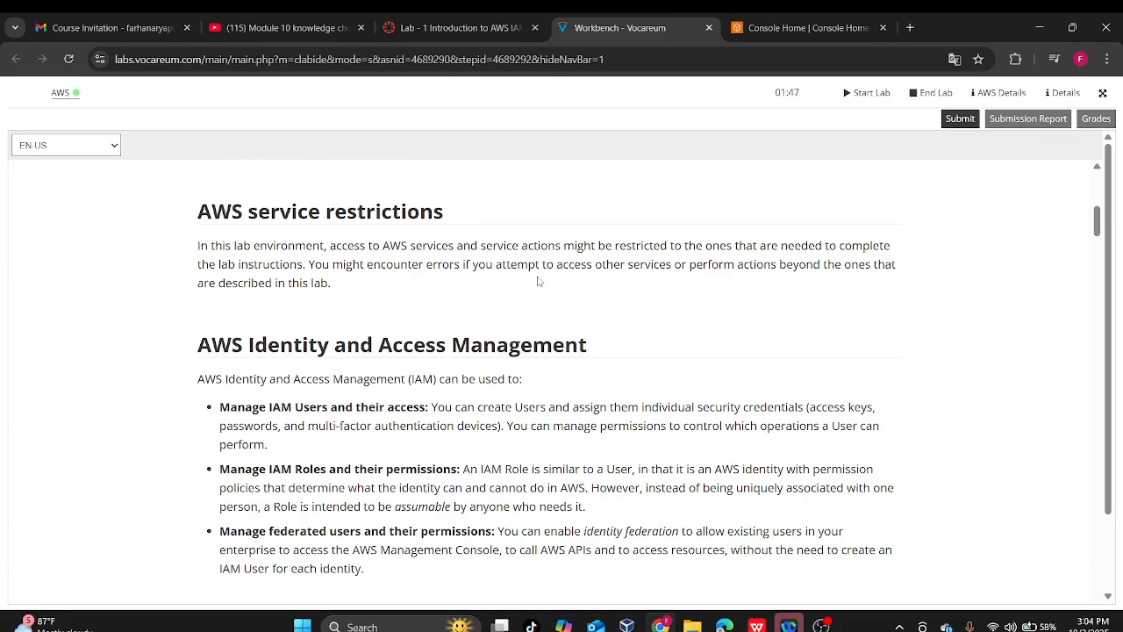
{"action": "scroll", "coordinate": [527, 279], "scroll_direction": "up", "scroll_amount": 1}
{"action": "scroll", "coordinate": [513, 279], "scroll_direction": "down", "scroll_amount": 1}
{"action": "scroll", "coordinate": [344, 322], "scroll_direction": "down", "scroll_amount": 1}
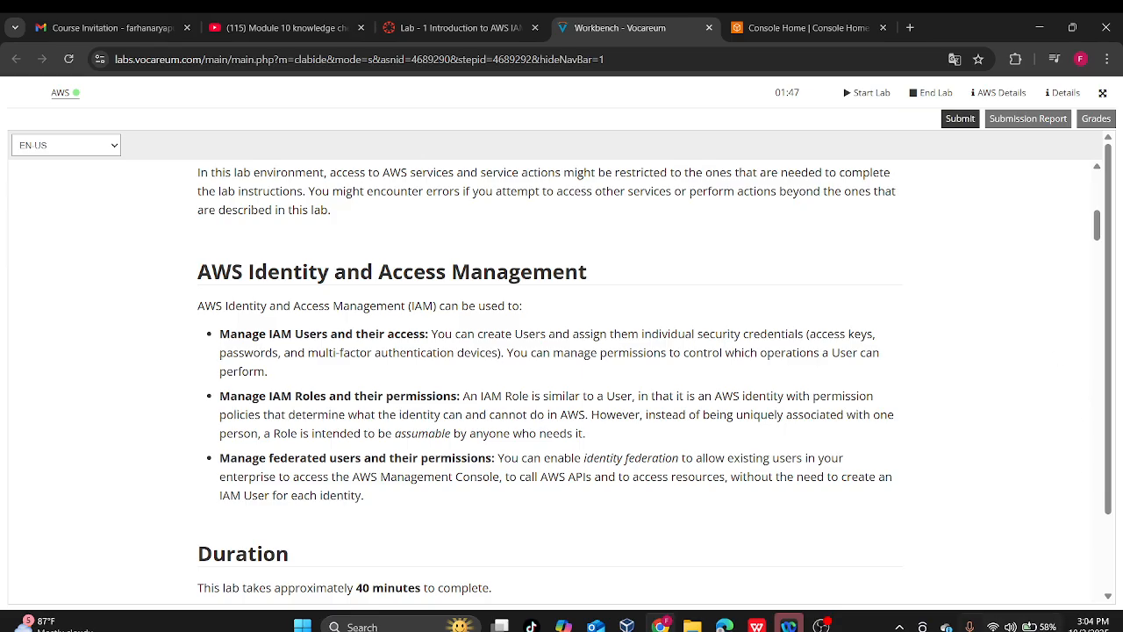
{"action": "scroll", "coordinate": [948, 254], "scroll_direction": "down", "scroll_amount": 5}
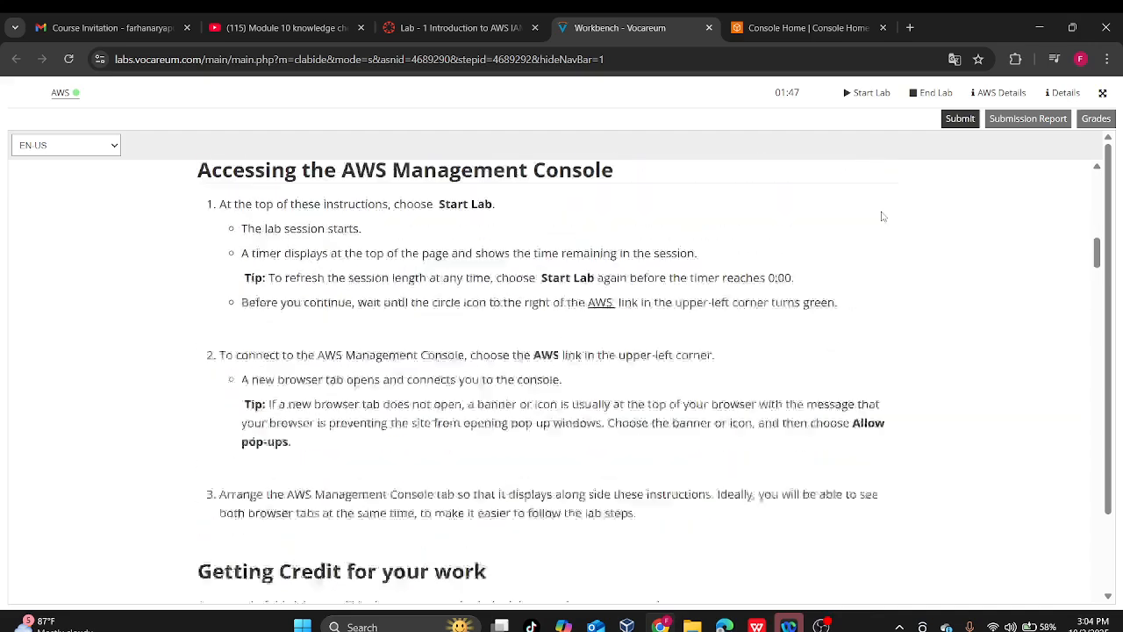
{"action": "scroll", "coordinate": [881, 215], "scroll_direction": "up", "scroll_amount": 3}
{"action": "scroll", "coordinate": [882, 207], "scroll_direction": "up", "scroll_amount": 8}
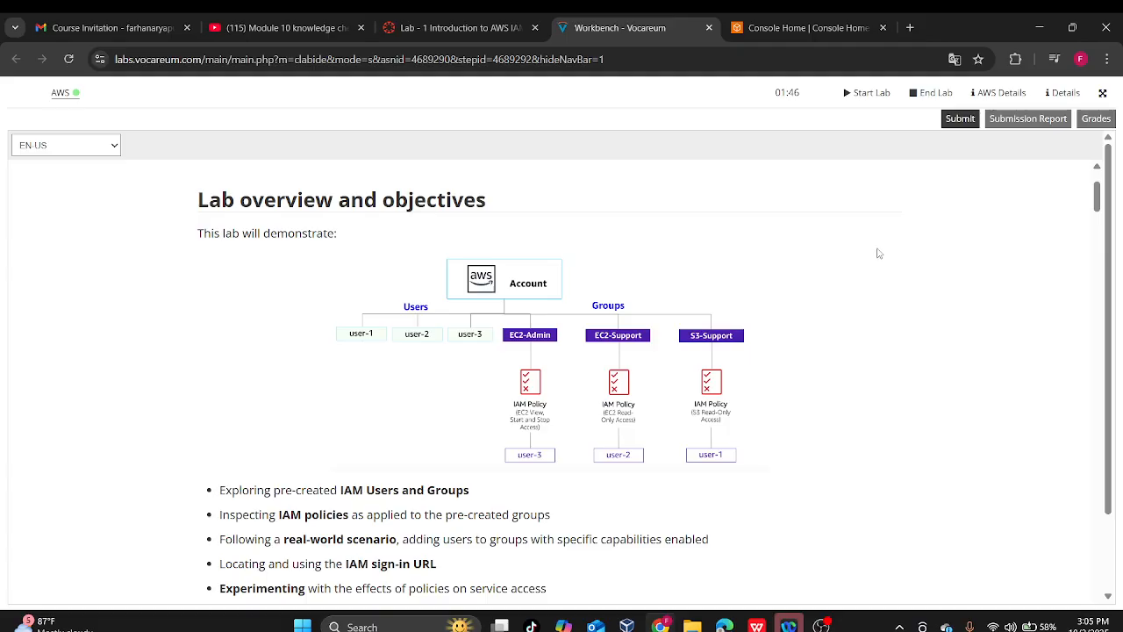
{"action": "scroll", "coordinate": [869, 230], "scroll_direction": "down", "scroll_amount": 2}
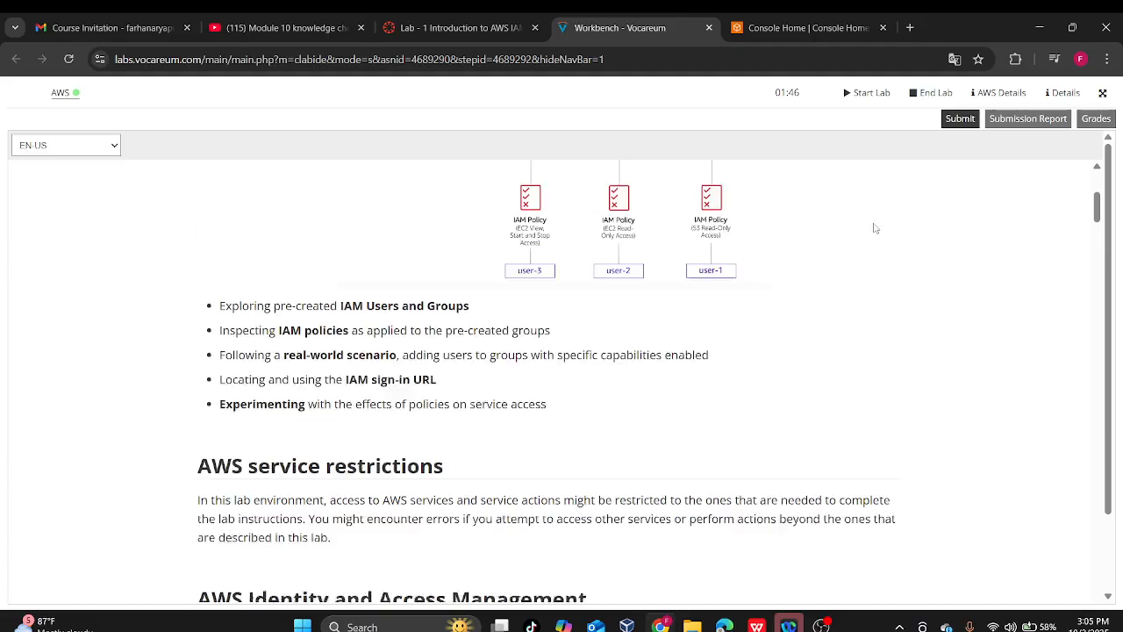
{"action": "scroll", "coordinate": [872, 229], "scroll_direction": "up", "scroll_amount": 4}
{"action": "scroll", "coordinate": [866, 202], "scroll_direction": "down", "scroll_amount": 12}
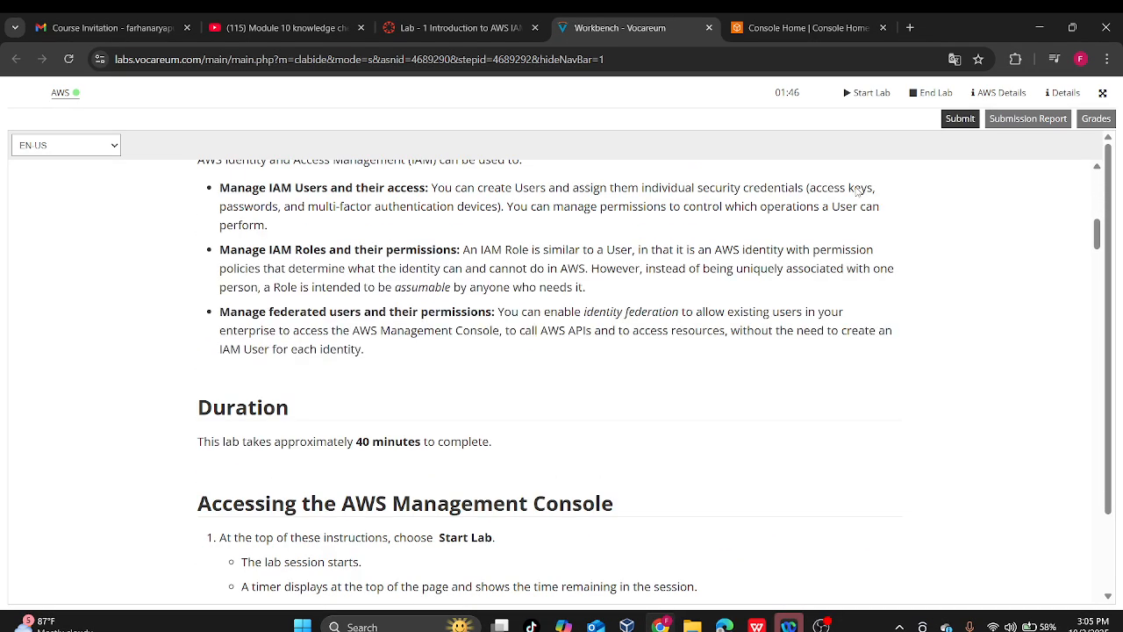
{"action": "scroll", "coordinate": [866, 188], "scroll_direction": "up", "scroll_amount": 1}
{"action": "scroll", "coordinate": [866, 186], "scroll_direction": "down", "scroll_amount": 10}
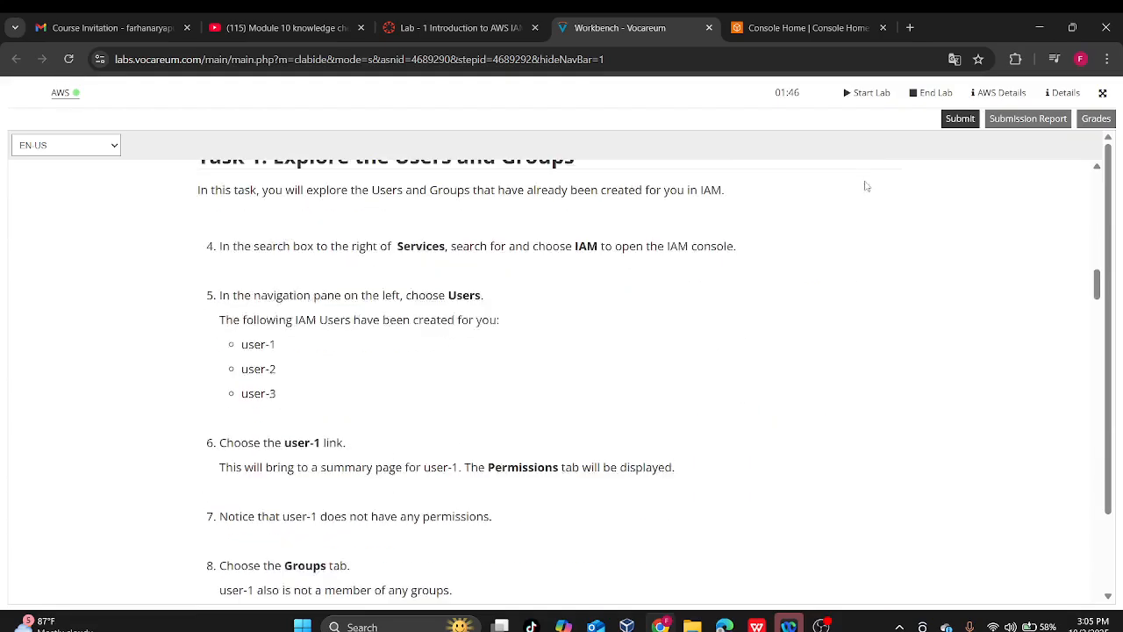
{"action": "left_click", "coordinate": [464, 18]}
{"action": "left_click", "coordinate": [565, 21]}
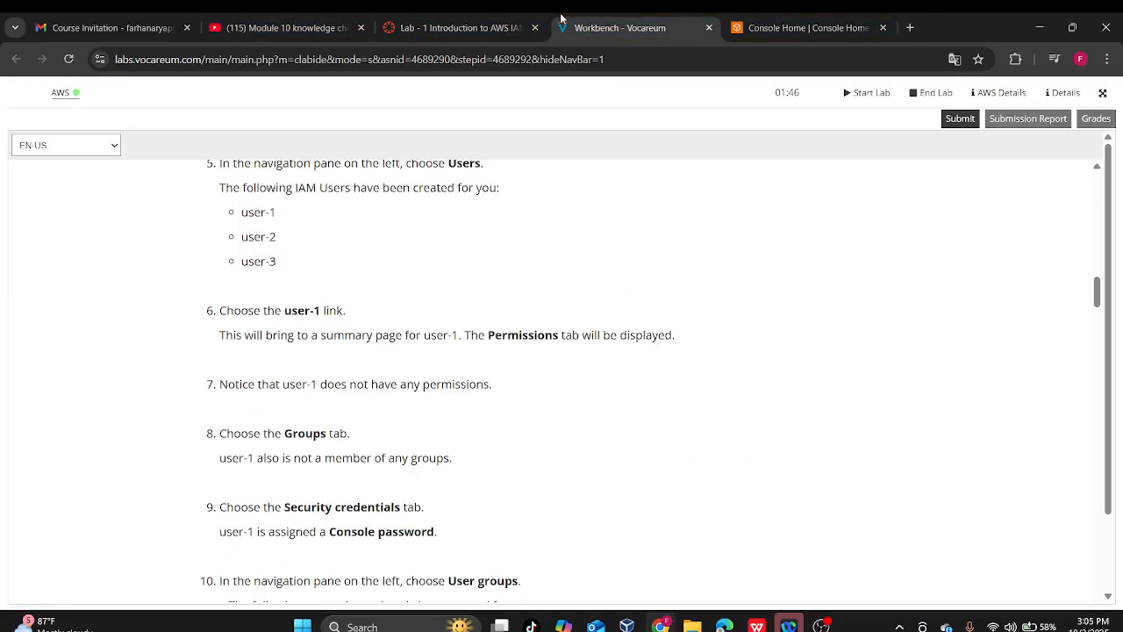
{"action": "scroll", "coordinate": [512, 325], "scroll_direction": "up", "scroll_amount": 3}
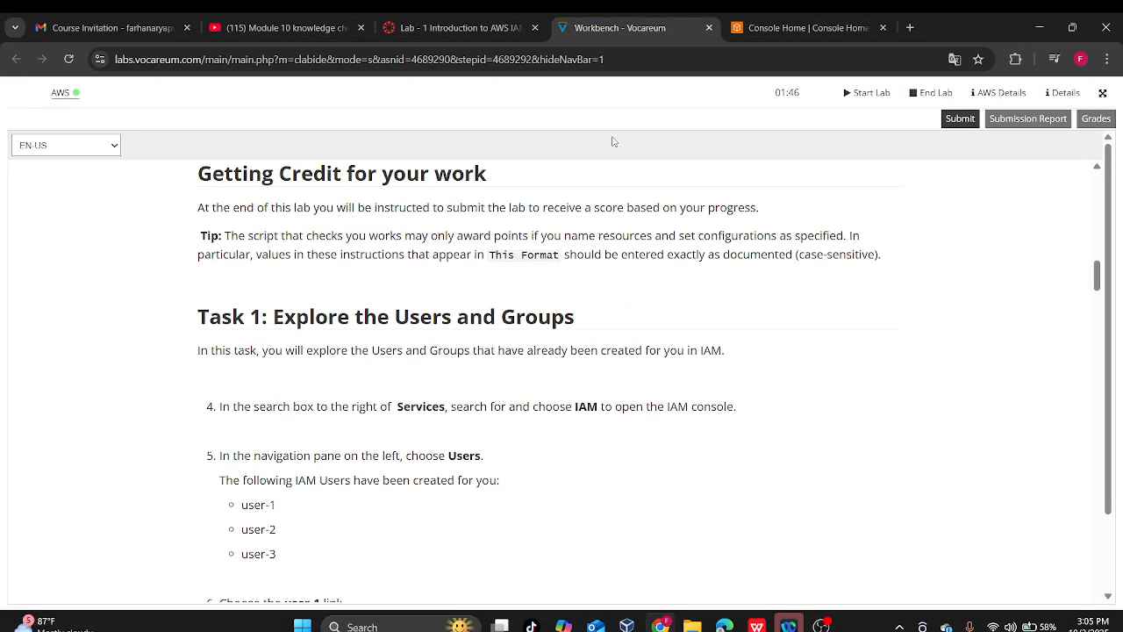
{"action": "scroll", "coordinate": [464, 205], "scroll_direction": "up", "scroll_amount": 7}
{"action": "scroll", "coordinate": [809, 151], "scroll_direction": "up", "scroll_amount": 6}
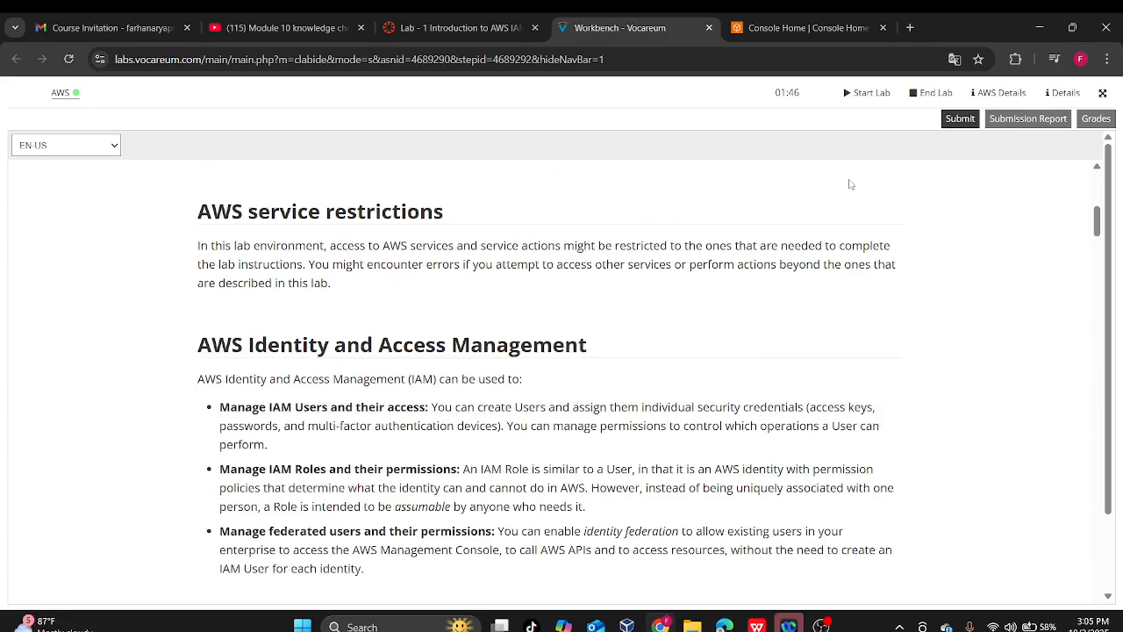
{"action": "left_click", "coordinate": [805, 27]}
{"action": "left_click", "coordinate": [647, 26]}
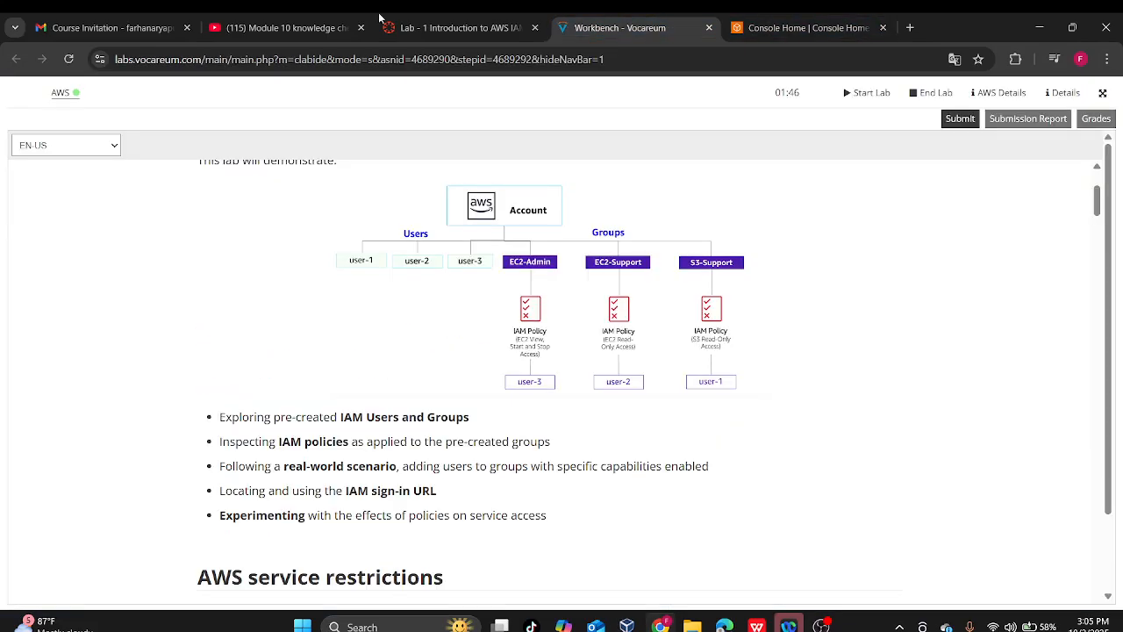
{"action": "left_click", "coordinate": [462, 27]}
{"action": "key", "text": "ctrl+Tab"}
- Read the console access steps and the Task 1 instructions for exploring the pre-created IAM users and groups
{"action": "scroll", "coordinate": [566, 299], "scroll_direction": "down", "scroll_amount": 12}
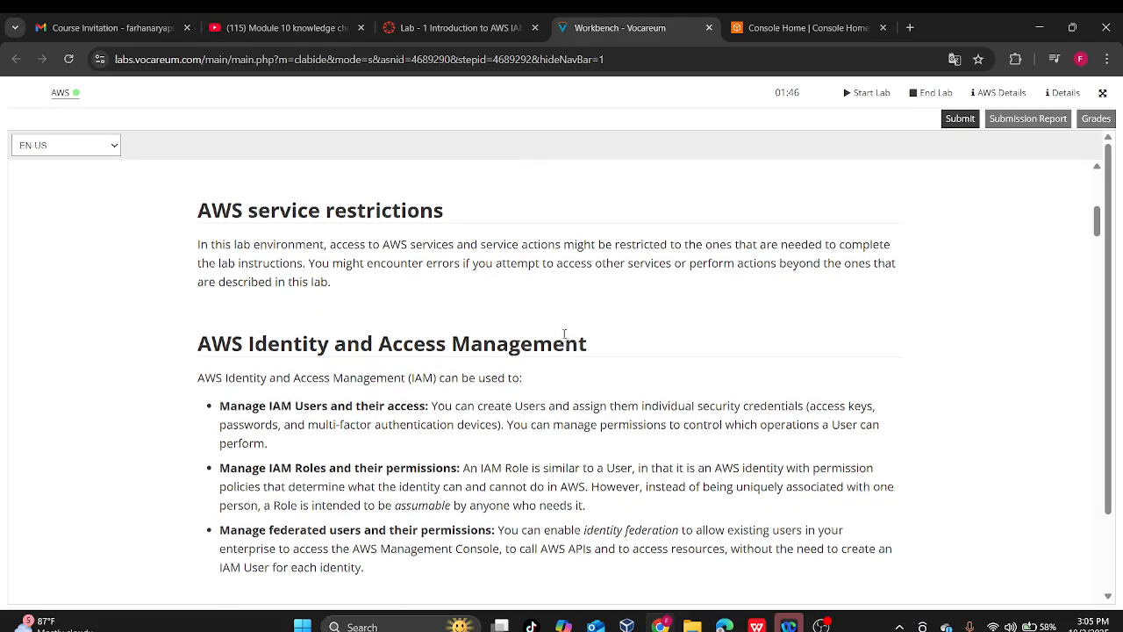
{"action": "scroll", "coordinate": [575, 332], "scroll_direction": "up", "scroll_amount": 4}
{"action": "scroll", "coordinate": [588, 327], "scroll_direction": "down", "scroll_amount": 6}
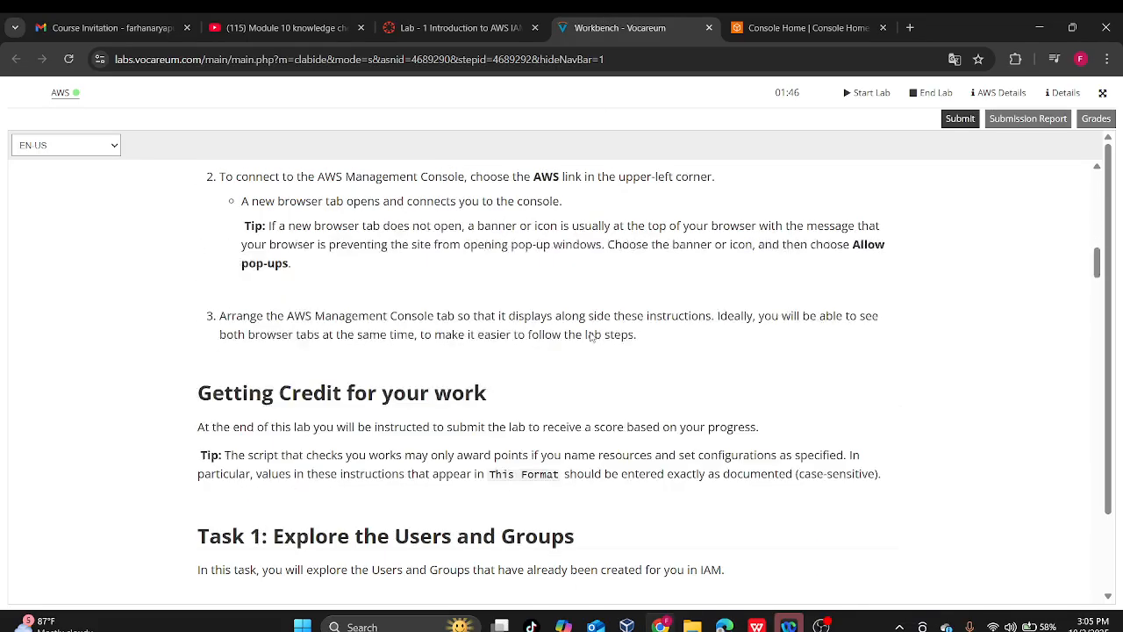
{"action": "scroll", "coordinate": [596, 327], "scroll_direction": "up", "scroll_amount": 4}
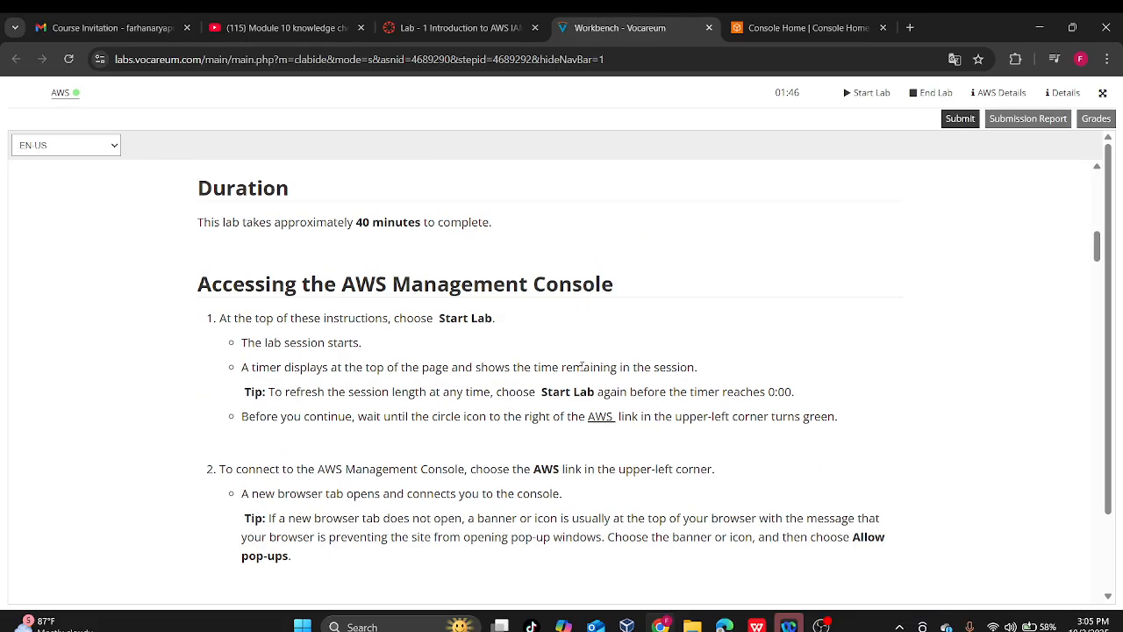
{"action": "scroll", "coordinate": [580, 366], "scroll_direction": "down", "scroll_amount": 6}
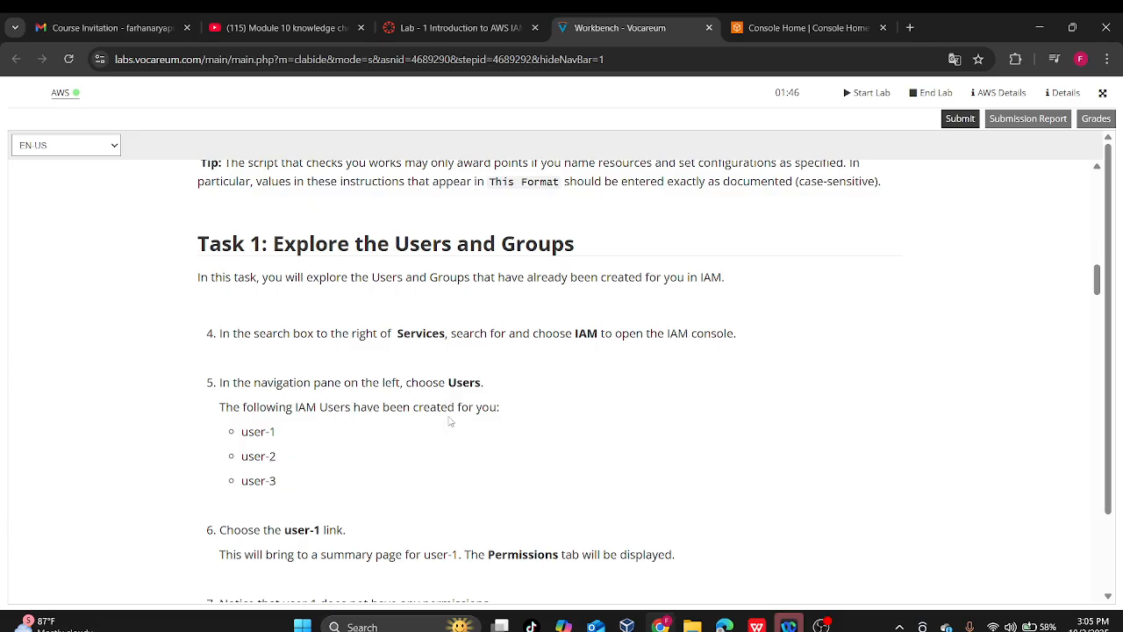
{"action": "scroll", "coordinate": [443, 451], "scroll_direction": "down", "scroll_amount": 5}
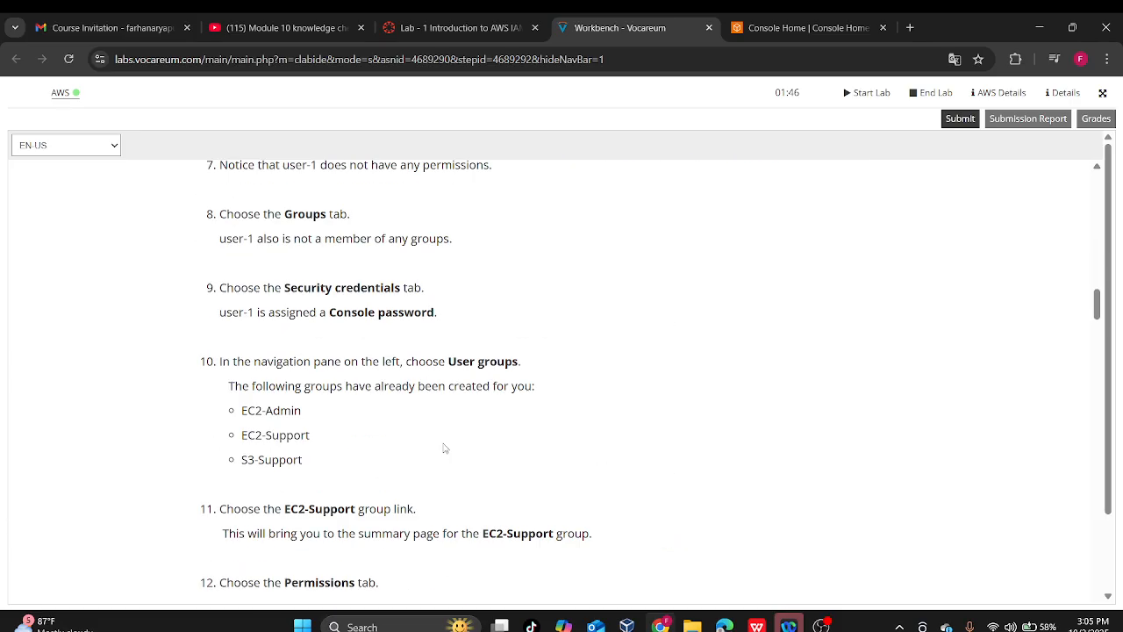
{"action": "scroll", "coordinate": [428, 430], "scroll_direction": "up", "scroll_amount": 3}
- Switch to the AWS Management Console and look over the Console Home widgets
{"action": "left_click", "coordinate": [807, 28]}
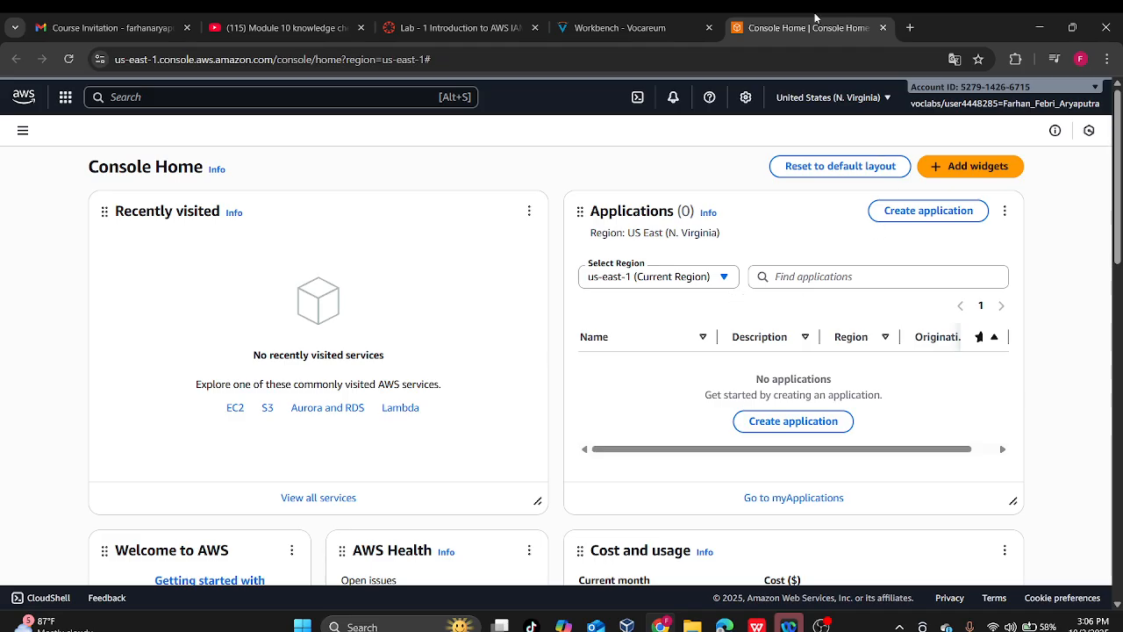
{"action": "left_click", "coordinate": [21, 130]}
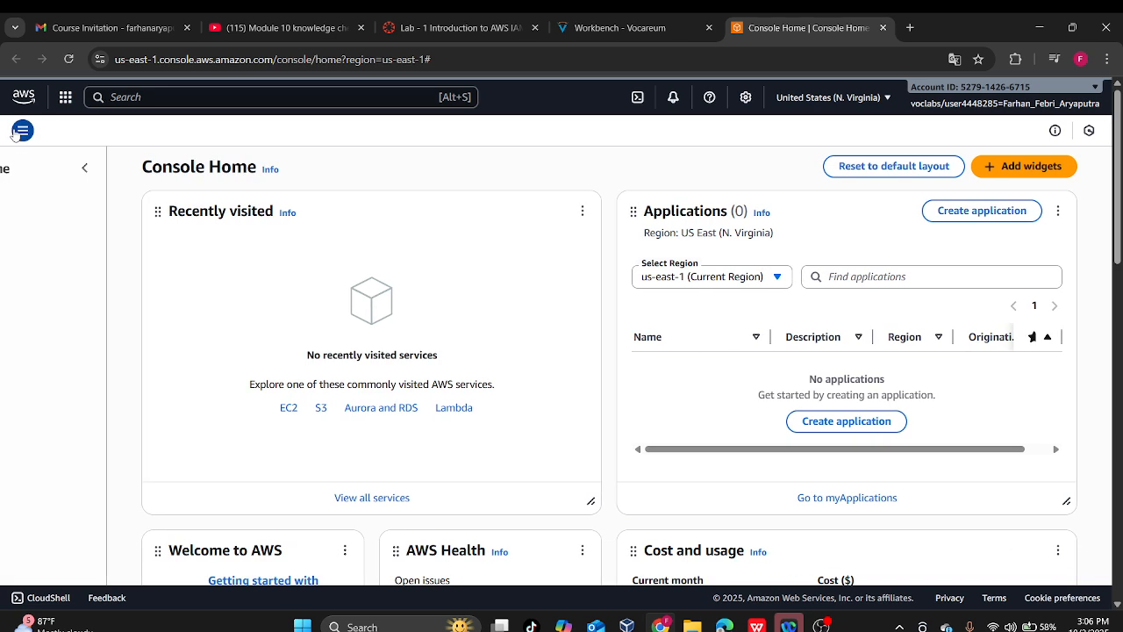
{"action": "left_click", "coordinate": [228, 95]}
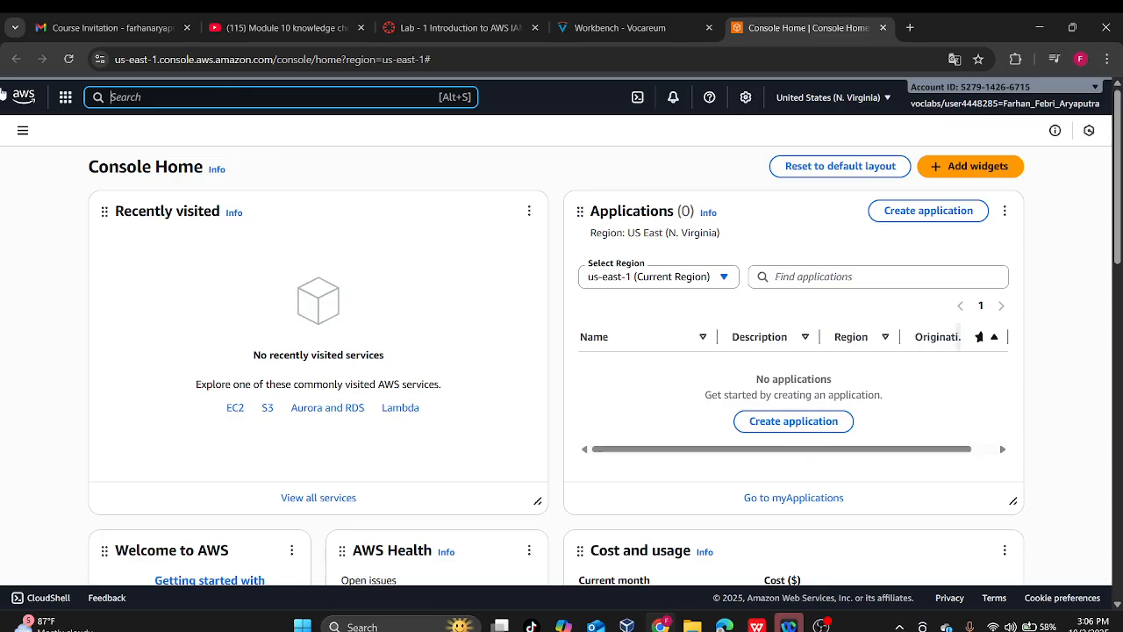
{"action": "scroll", "coordinate": [674, 368], "scroll_direction": "down", "scroll_amount": 5}
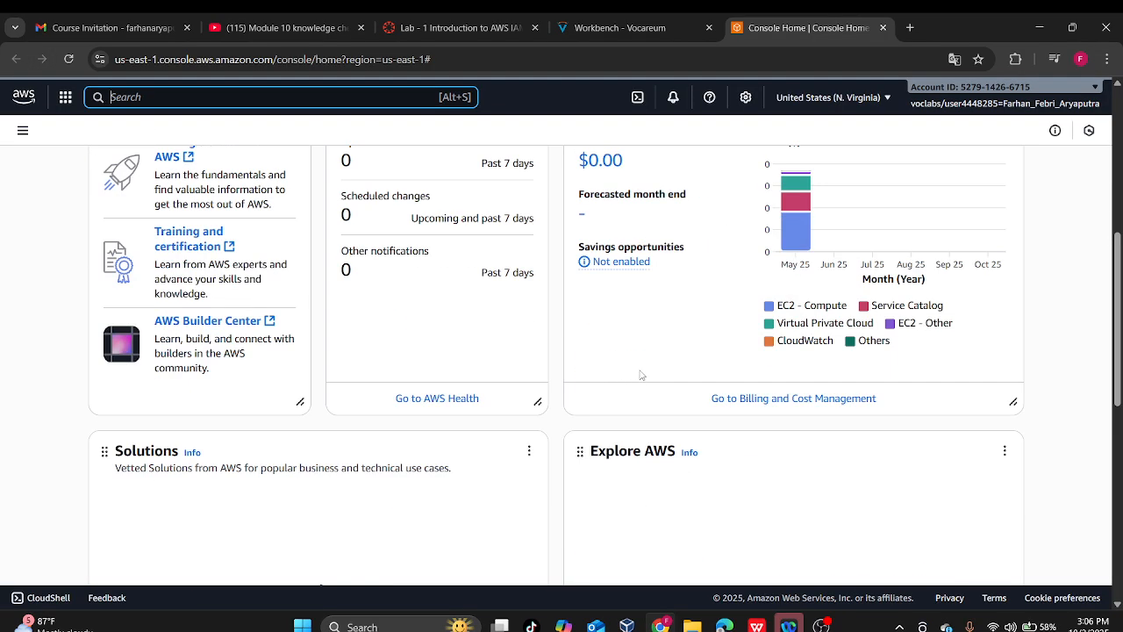
{"action": "scroll", "coordinate": [641, 374], "scroll_direction": "down", "scroll_amount": 5}
{"action": "scroll", "coordinate": [645, 372], "scroll_direction": "up", "scroll_amount": 7}
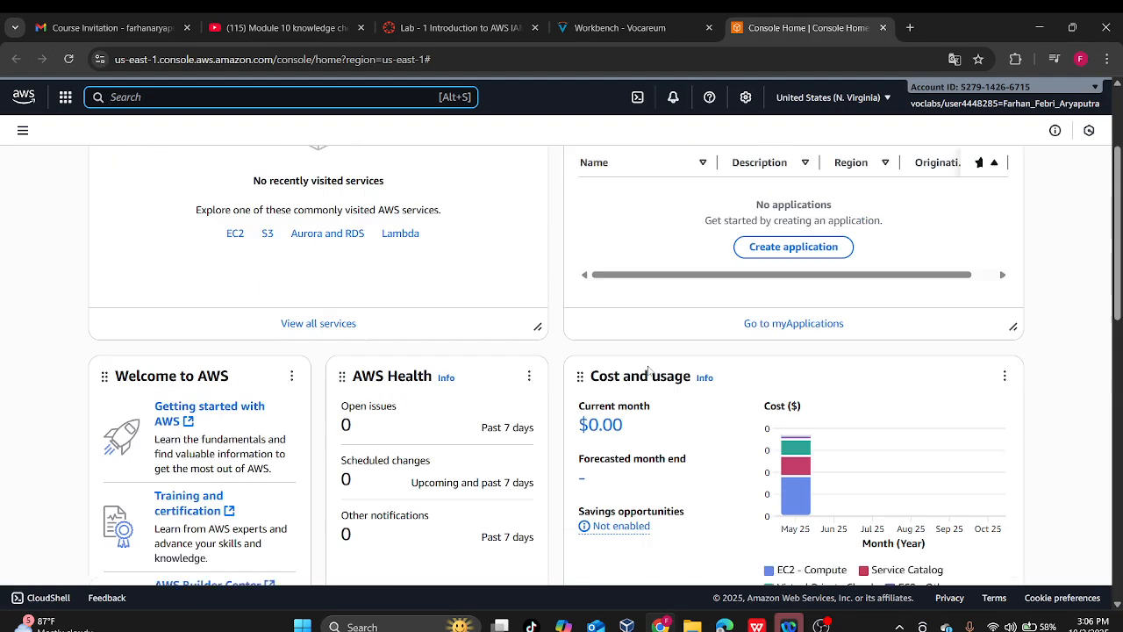
{"action": "scroll", "coordinate": [649, 370], "scroll_direction": "down", "scroll_amount": 7}
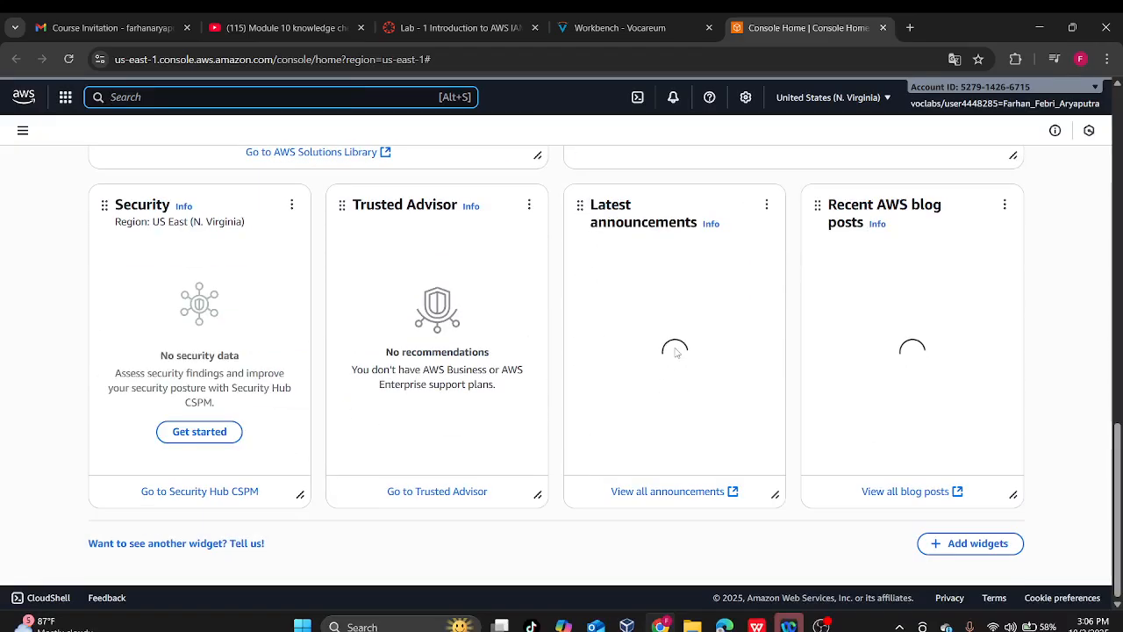
{"action": "scroll", "coordinate": [673, 351], "scroll_direction": "up", "scroll_amount": 10}
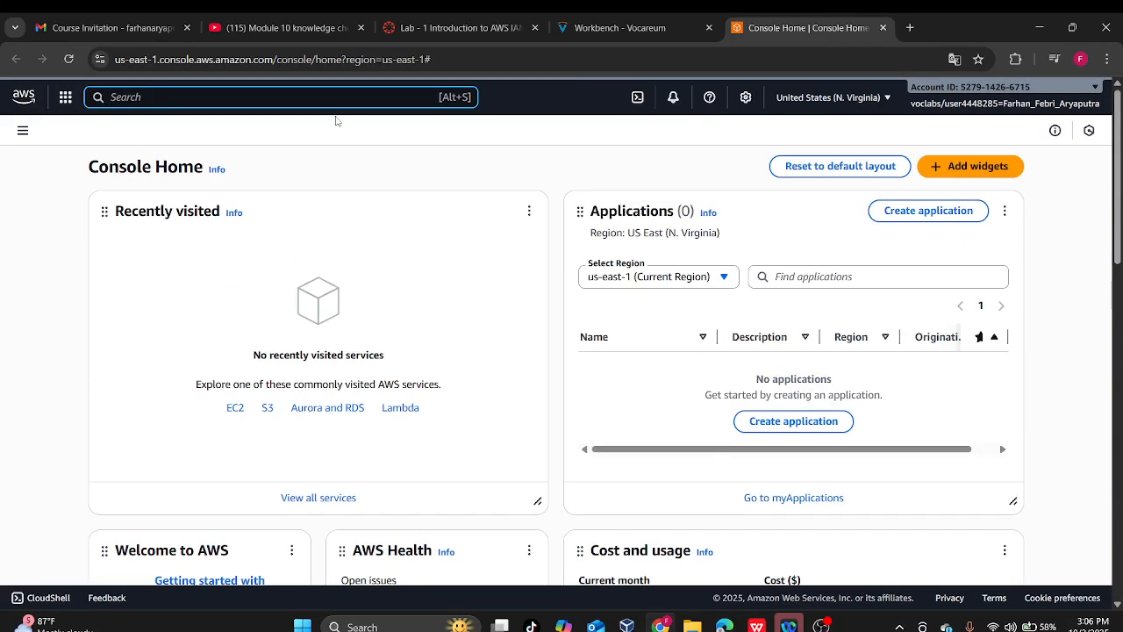
- Browse the list of AWS service categories, including Security, Identity, & Compliance, and return to Console Home
{"action": "left_click", "coordinate": [65, 96]}
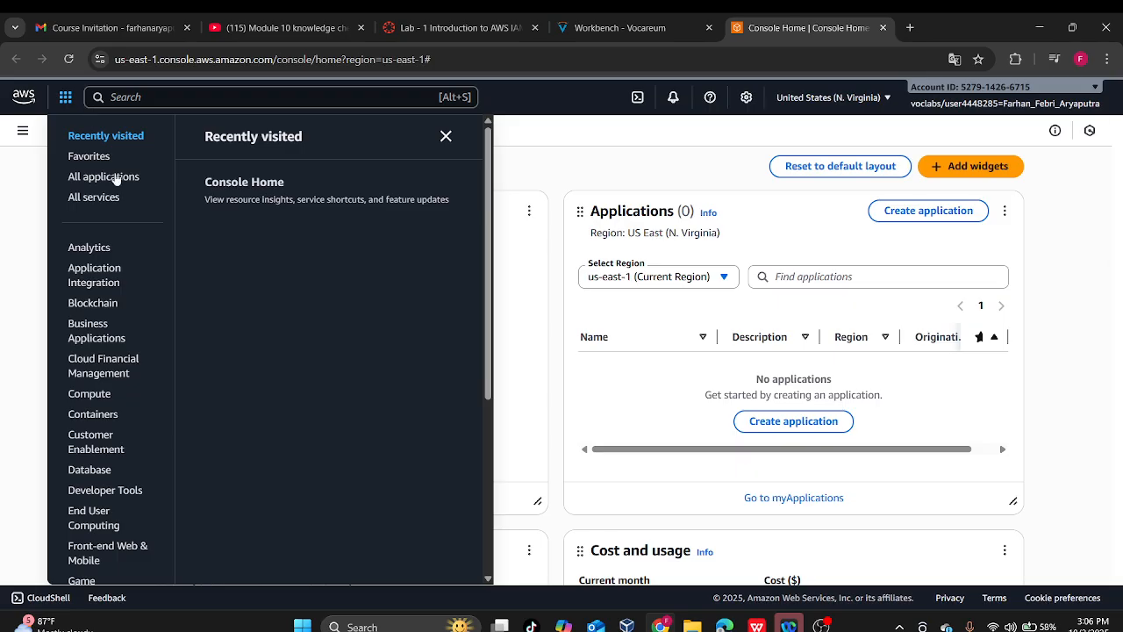
{"action": "scroll", "coordinate": [141, 314], "scroll_direction": "down", "scroll_amount": 3}
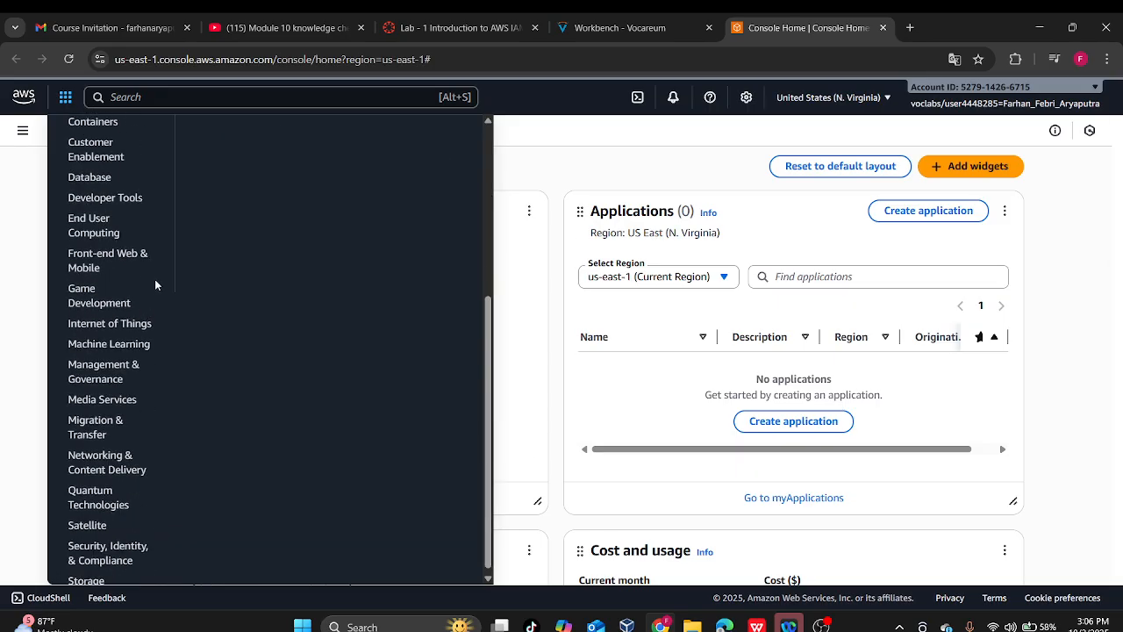
{"action": "scroll", "coordinate": [145, 289], "scroll_direction": "down", "scroll_amount": 1}
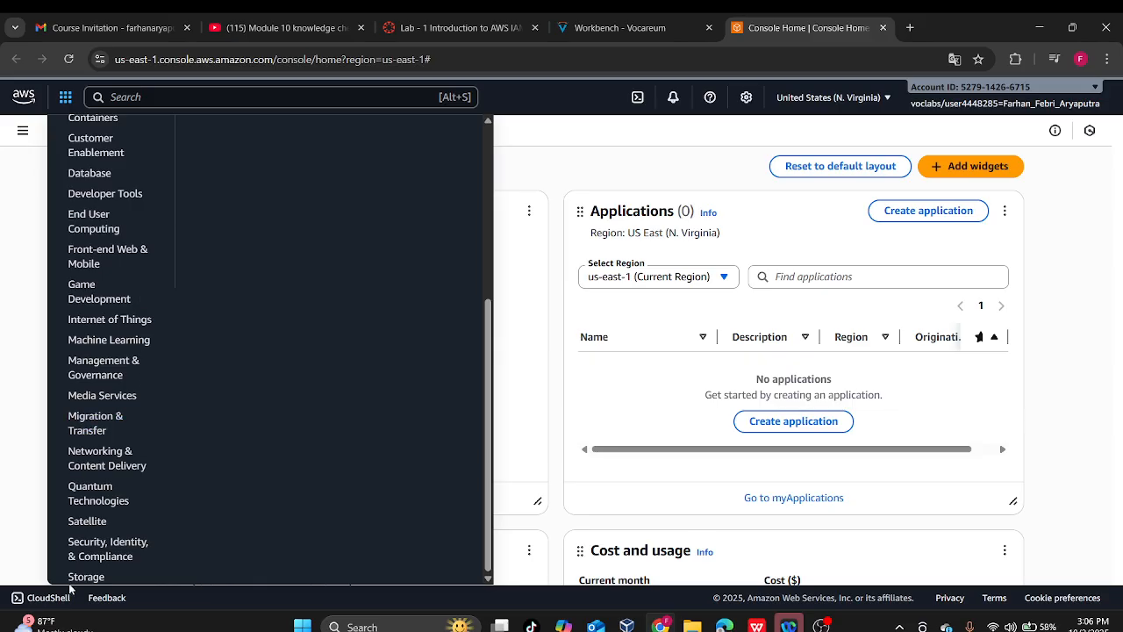
{"action": "scroll", "coordinate": [83, 395], "scroll_direction": "up", "scroll_amount": 5}
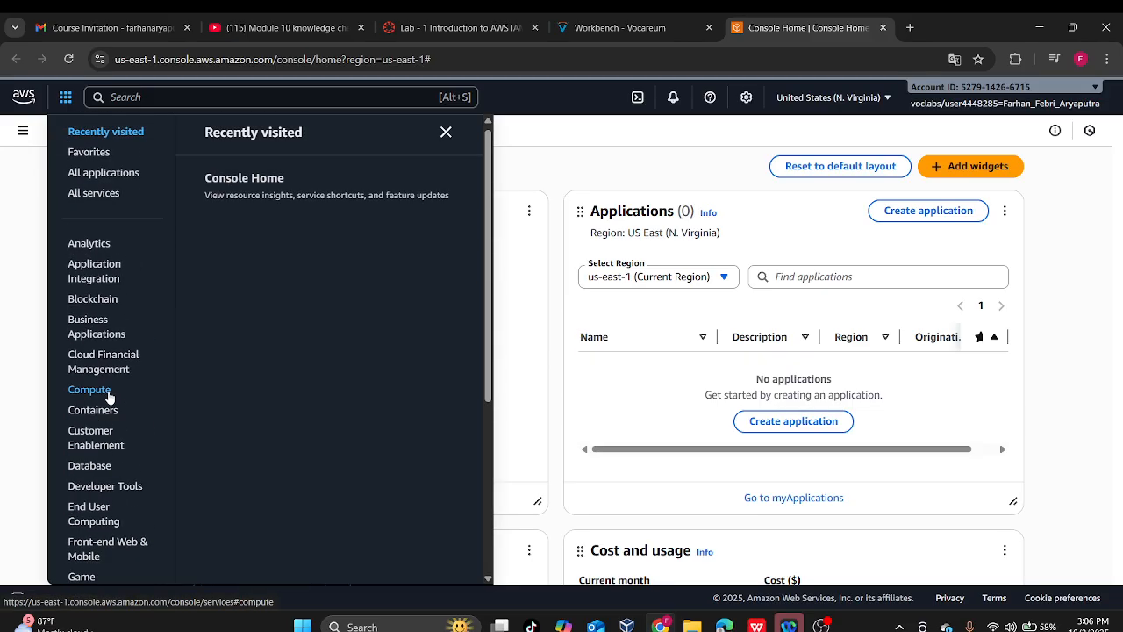
{"action": "left_click", "coordinate": [637, 316]}
{"action": "scroll", "coordinate": [746, 338], "scroll_direction": "down", "scroll_amount": 2}
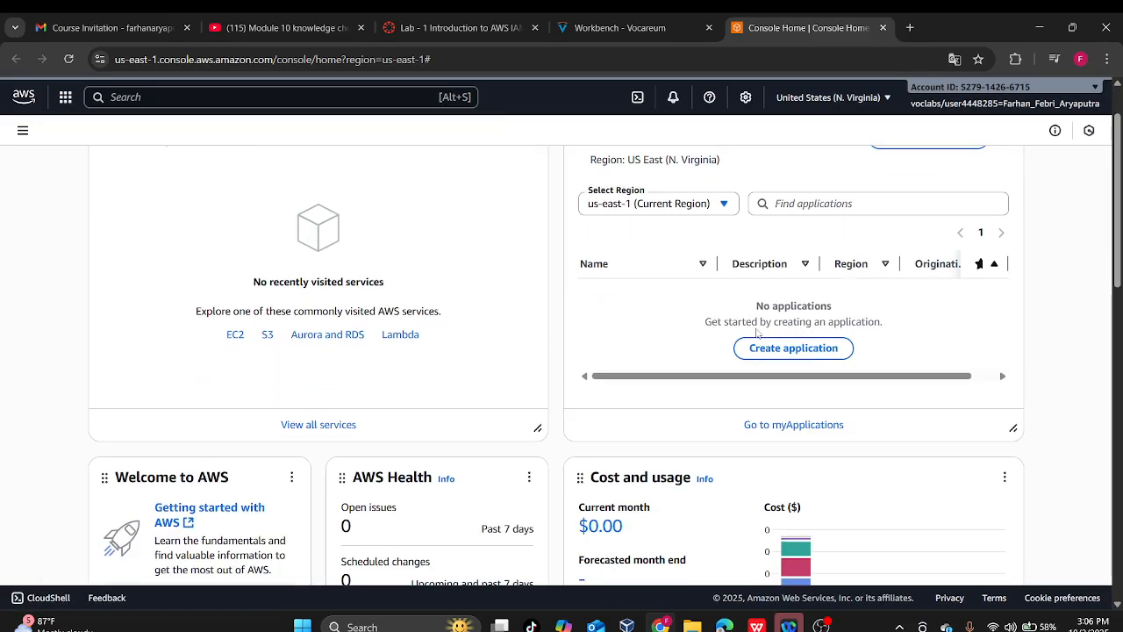
- Return to the Vocareum lab instructions and read the Task 1 steps on opening IAM and exploring its users and groups
{"action": "scroll", "coordinate": [757, 332], "scroll_direction": "down", "scroll_amount": 3}
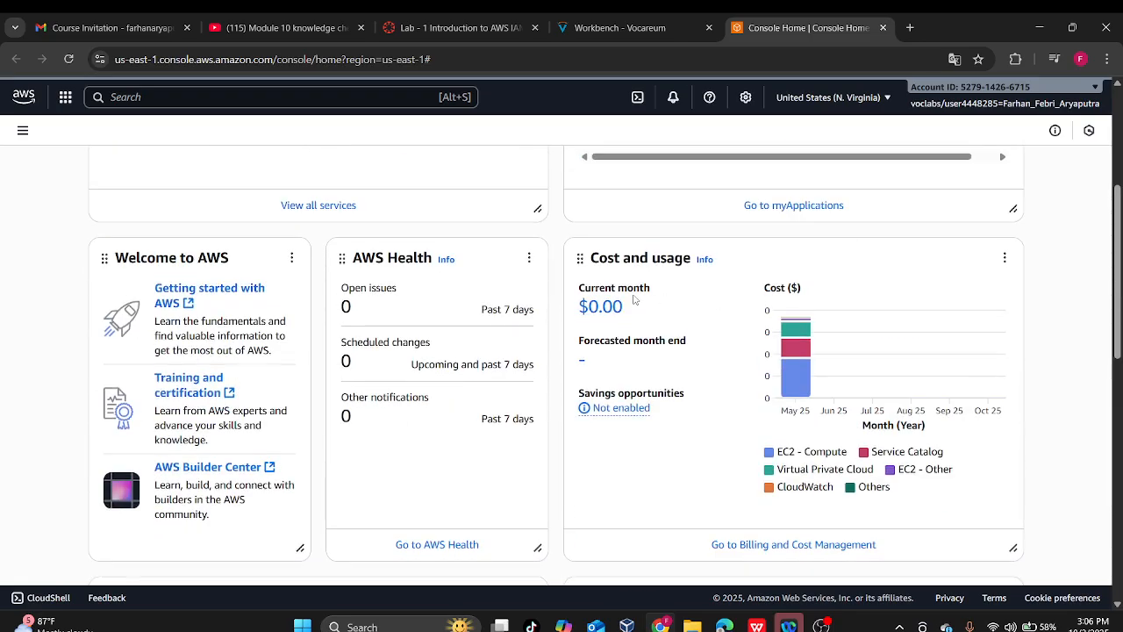
{"action": "left_click", "coordinate": [457, 27]}
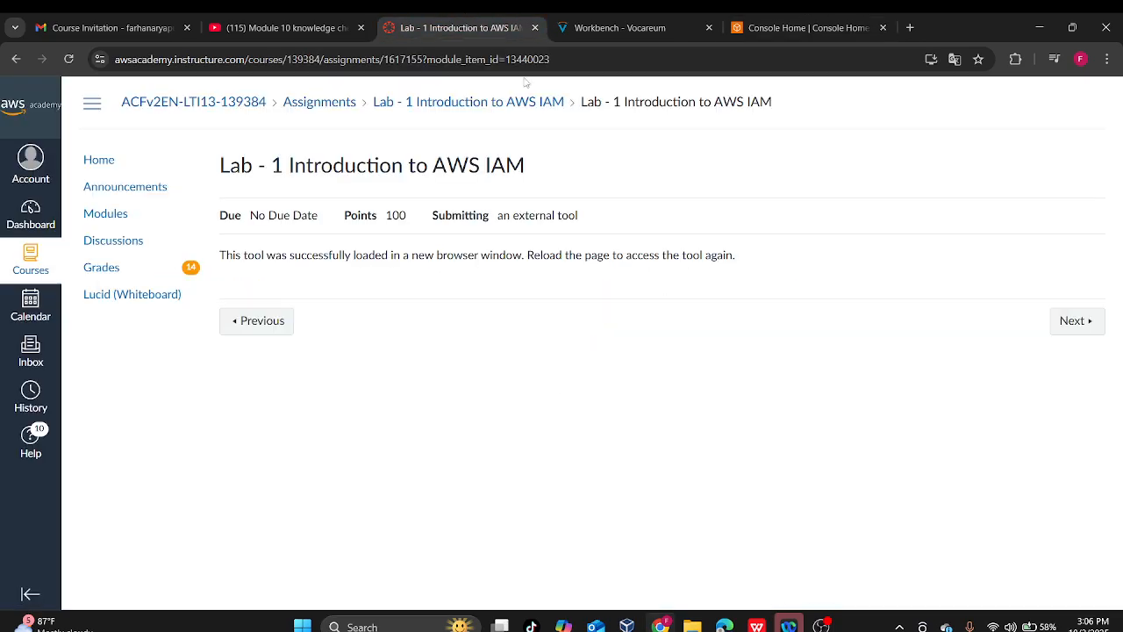
{"action": "left_click", "coordinate": [606, 27]}
{"action": "scroll", "coordinate": [471, 408], "scroll_direction": "up", "scroll_amount": 5}
{"action": "scroll", "coordinate": [474, 386], "scroll_direction": "down", "scroll_amount": 3}
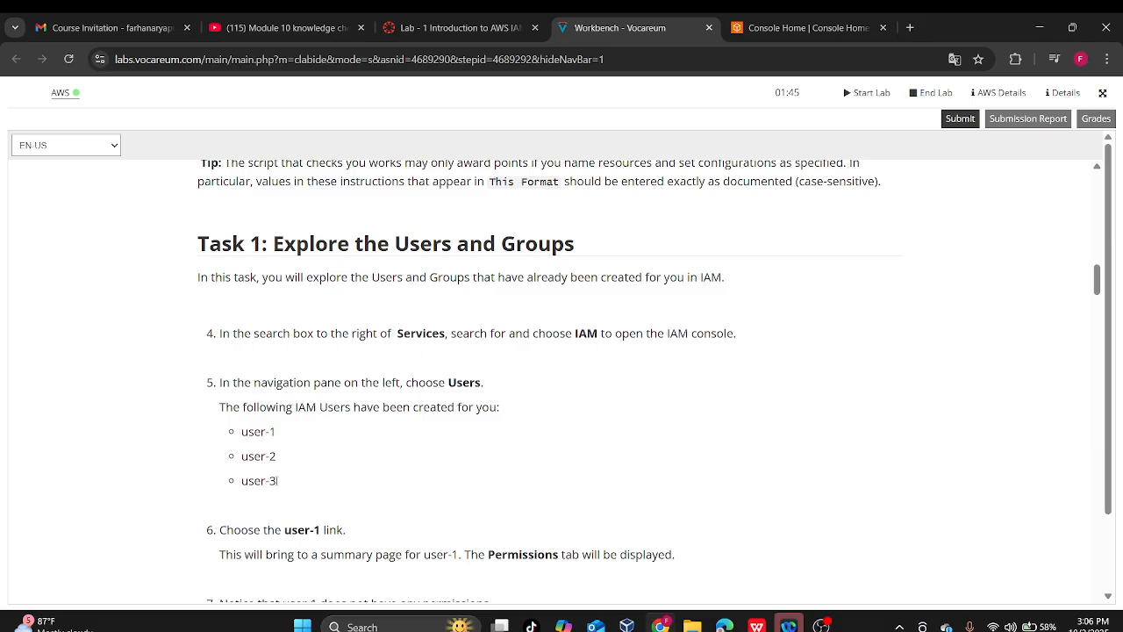
{"action": "scroll", "coordinate": [277, 481], "scroll_direction": "down", "scroll_amount": 1}
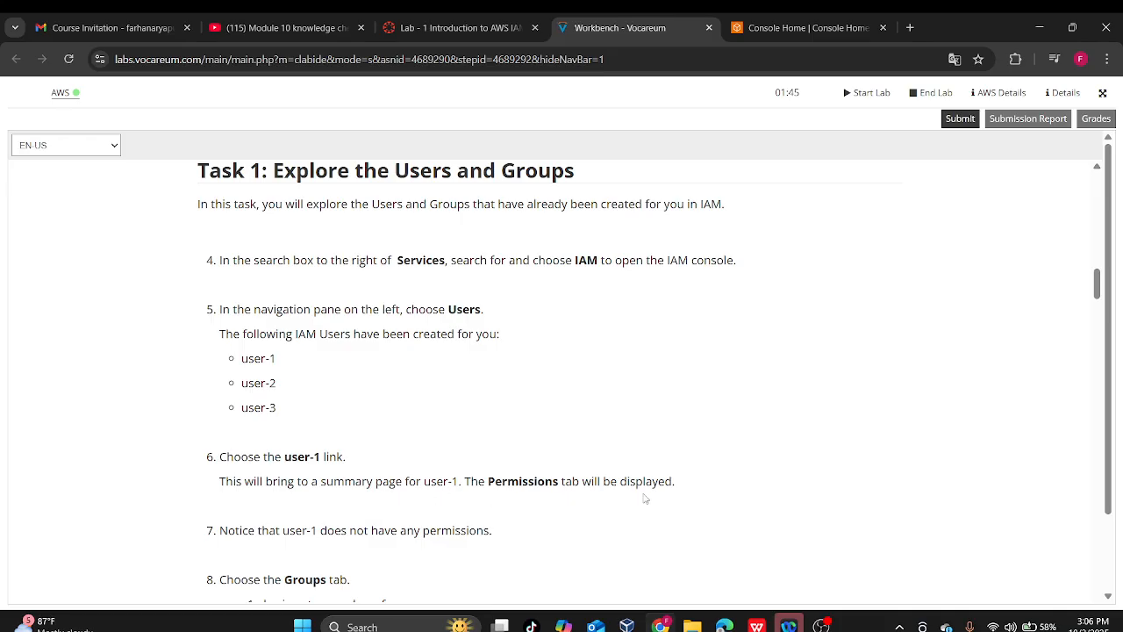
{"action": "scroll", "coordinate": [648, 499], "scroll_direction": "down", "scroll_amount": 3}
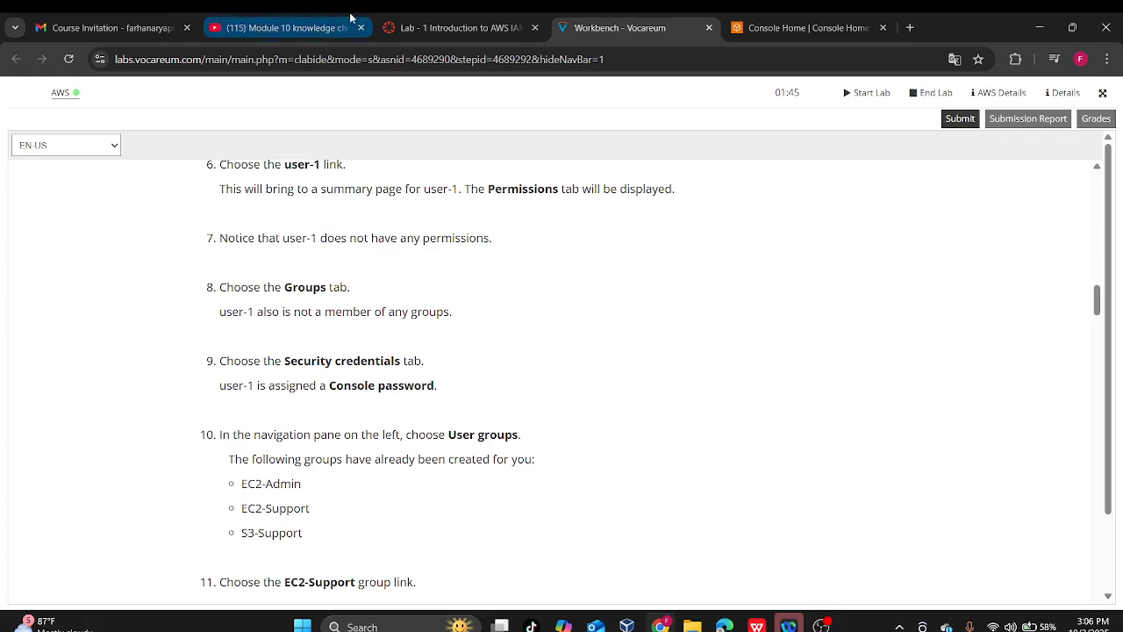
{"action": "left_click", "coordinate": [427, 25]}
{"action": "left_click", "coordinate": [639, 21]}
{"action": "scroll", "coordinate": [483, 475], "scroll_direction": "up", "scroll_amount": 2}
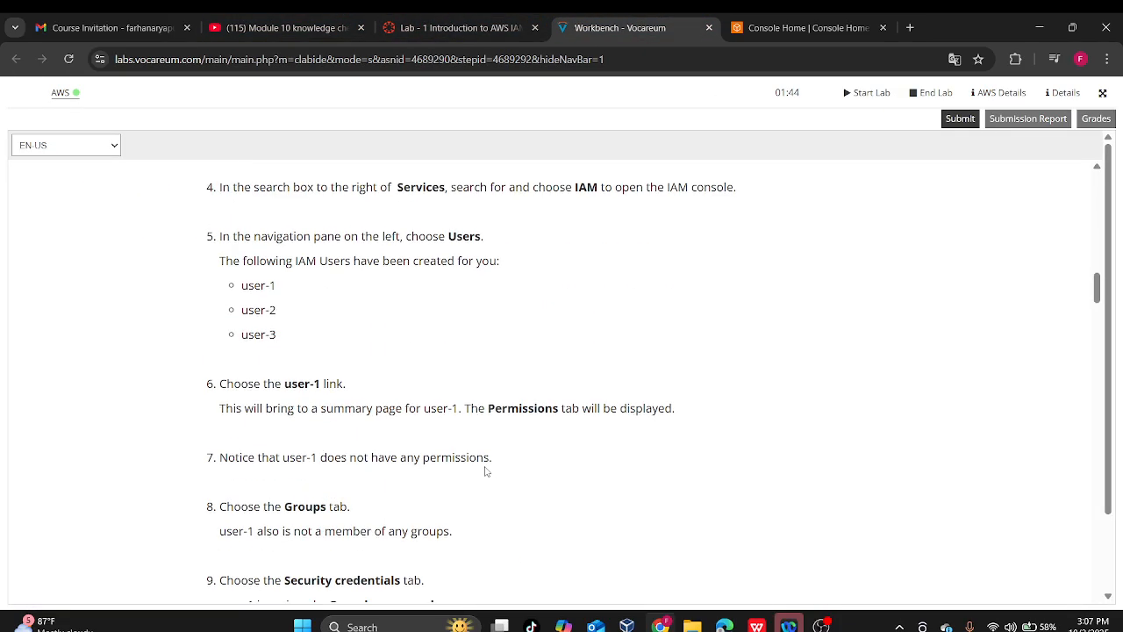
{"action": "scroll", "coordinate": [468, 353], "scroll_direction": "up", "scroll_amount": 1}
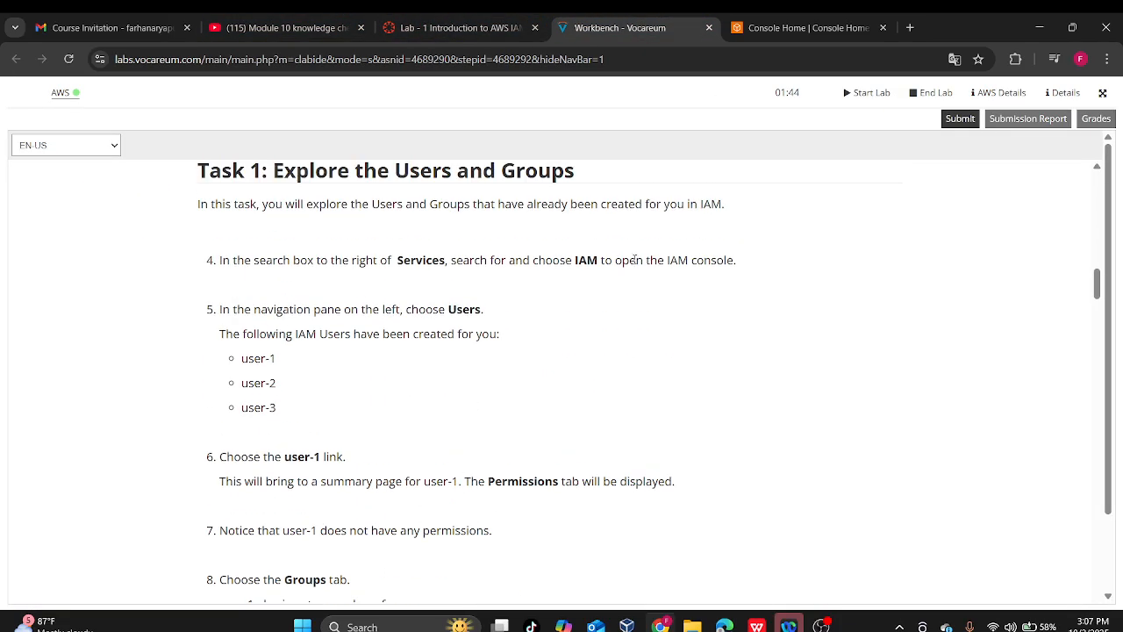
- Search the AWS console for "iam", open the IAM service and look over its dashboard
{"action": "left_click", "coordinate": [757, 17]}
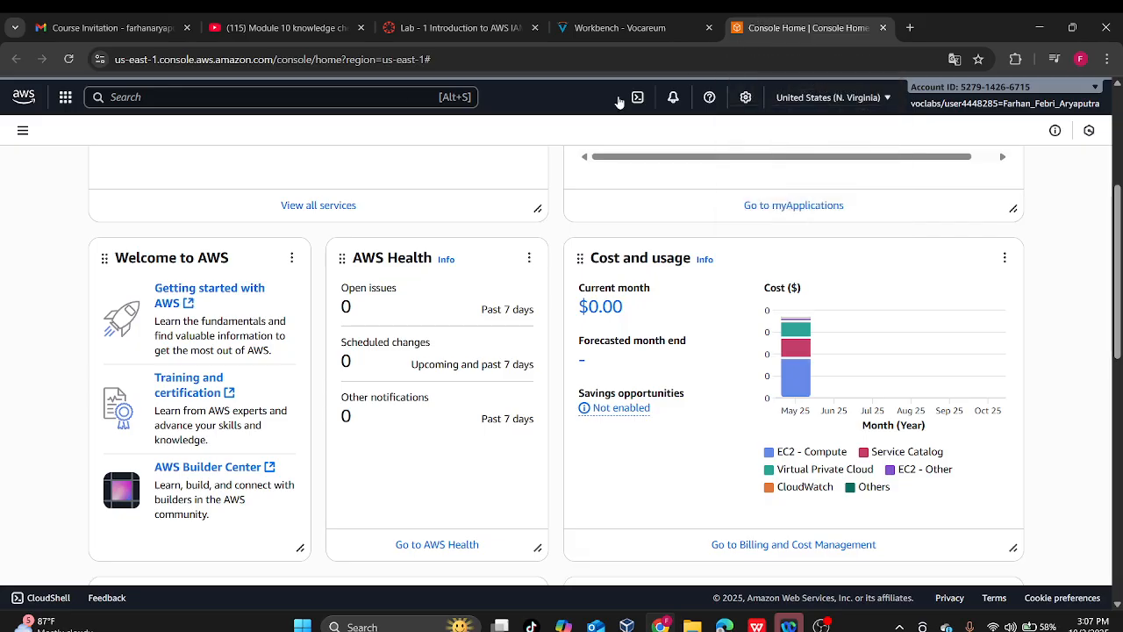
{"action": "left_click", "coordinate": [367, 92]}
{"action": "type", "text": "iam"}
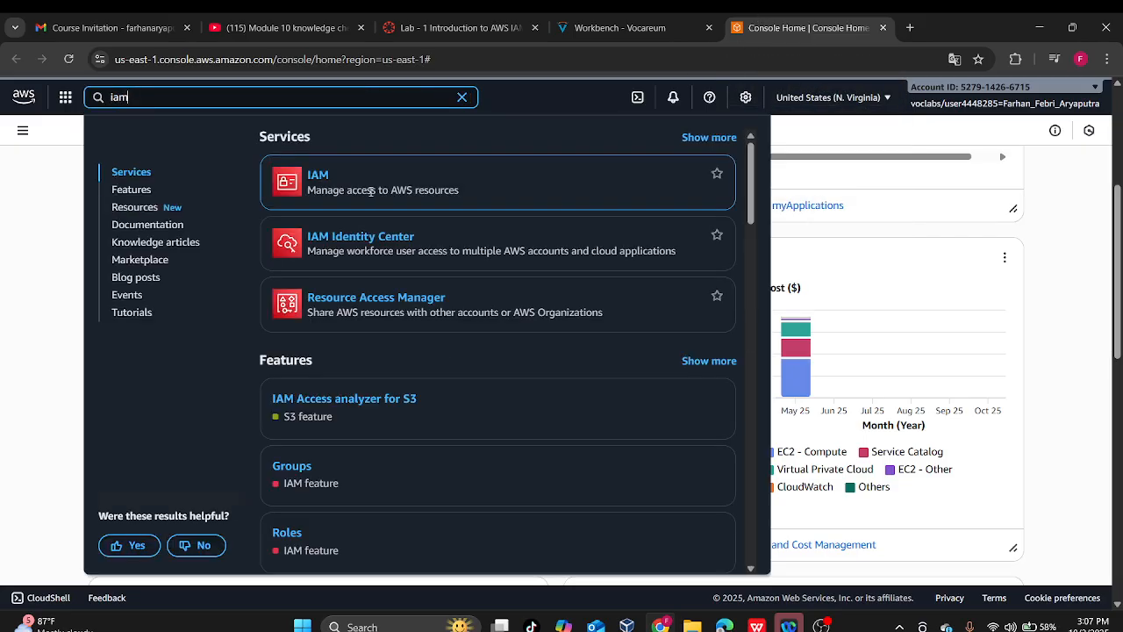
{"action": "left_click", "coordinate": [319, 175]}
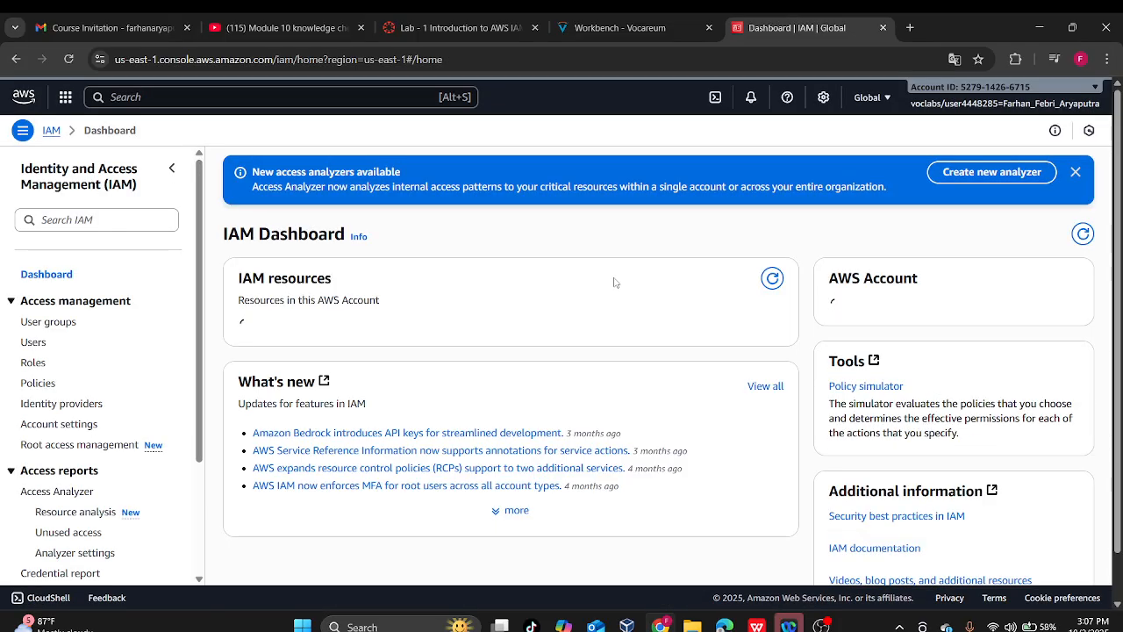
{"action": "scroll", "coordinate": [666, 307], "scroll_direction": "down", "scroll_amount": 2}
{"action": "scroll", "coordinate": [683, 305], "scroll_direction": "up", "scroll_amount": 2}
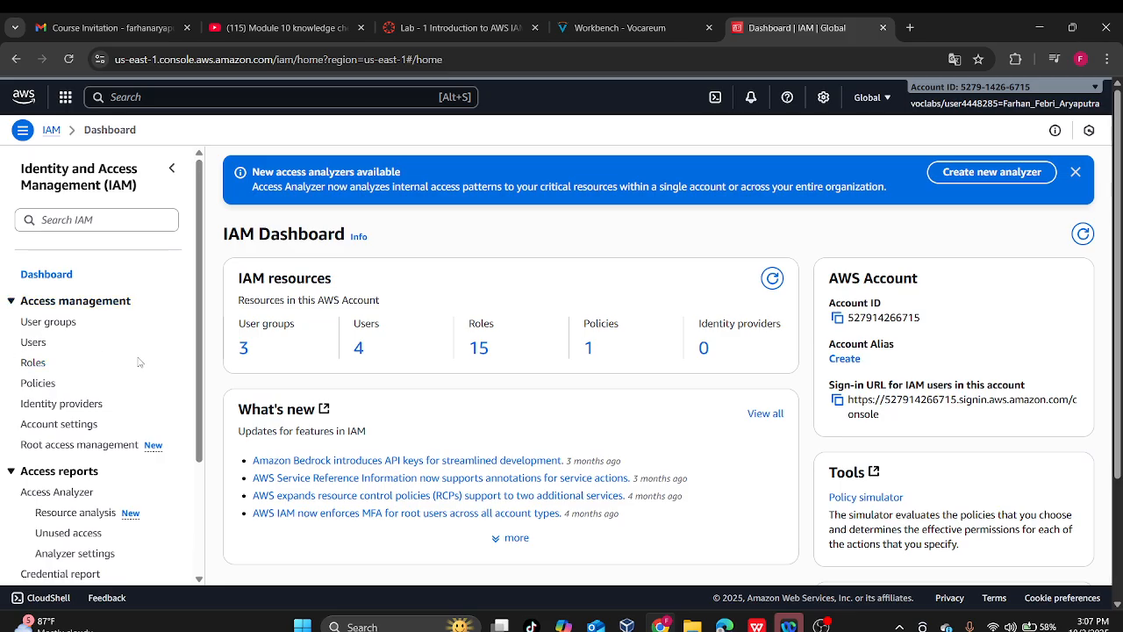
- Look over the IAM user groups list and open the Users list
{"action": "left_click", "coordinate": [39, 349]}
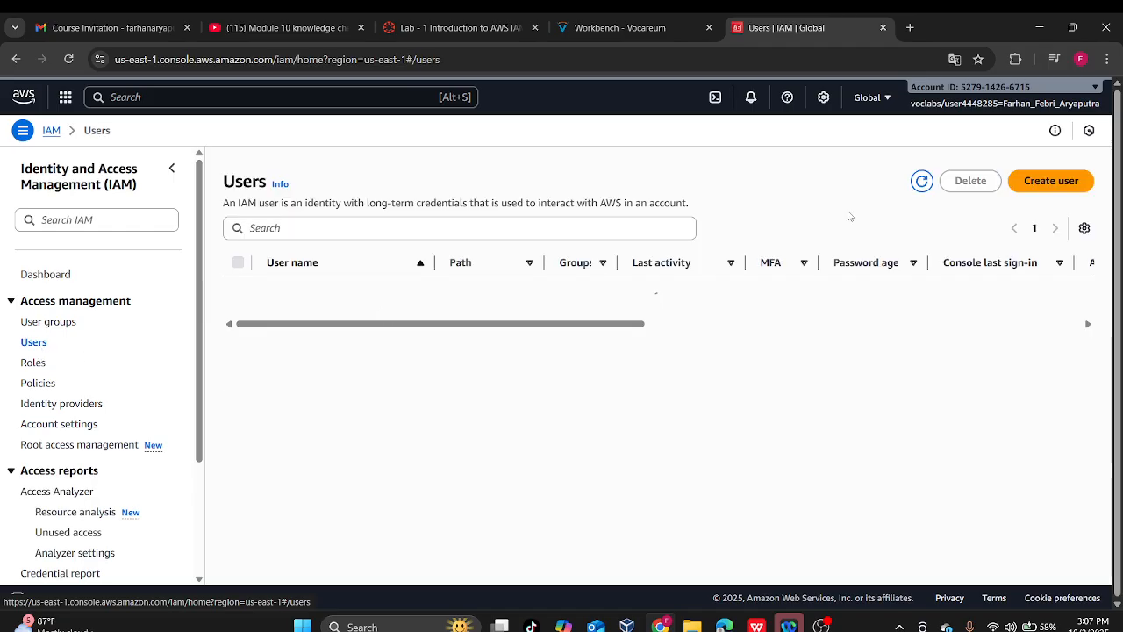
{"action": "left_click", "coordinate": [48, 323]}
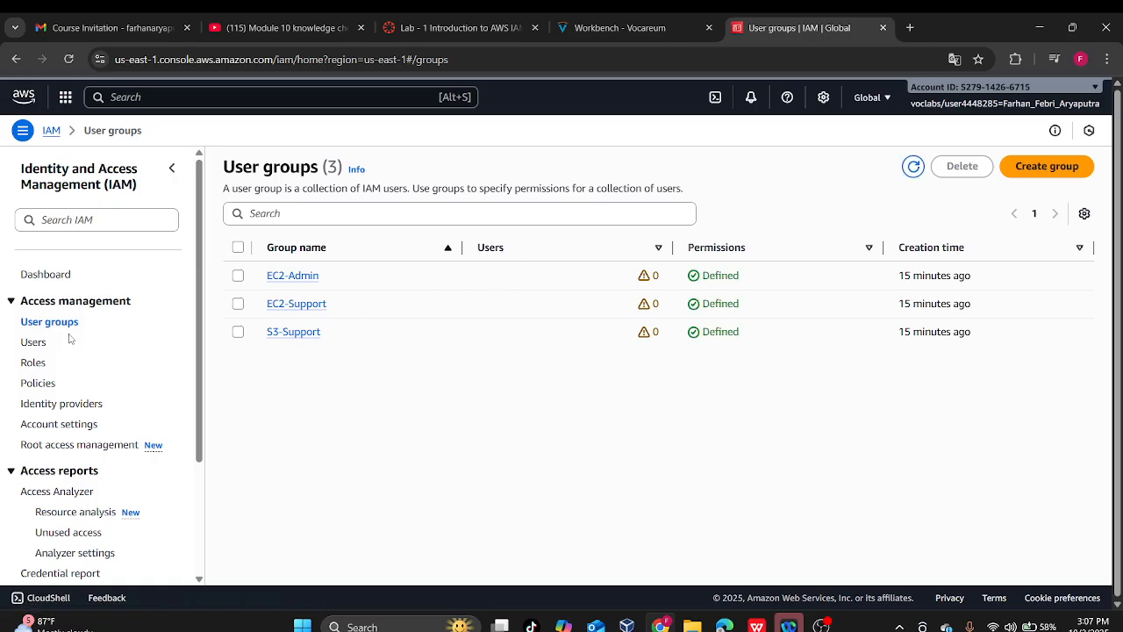
{"action": "left_click", "coordinate": [35, 342]}
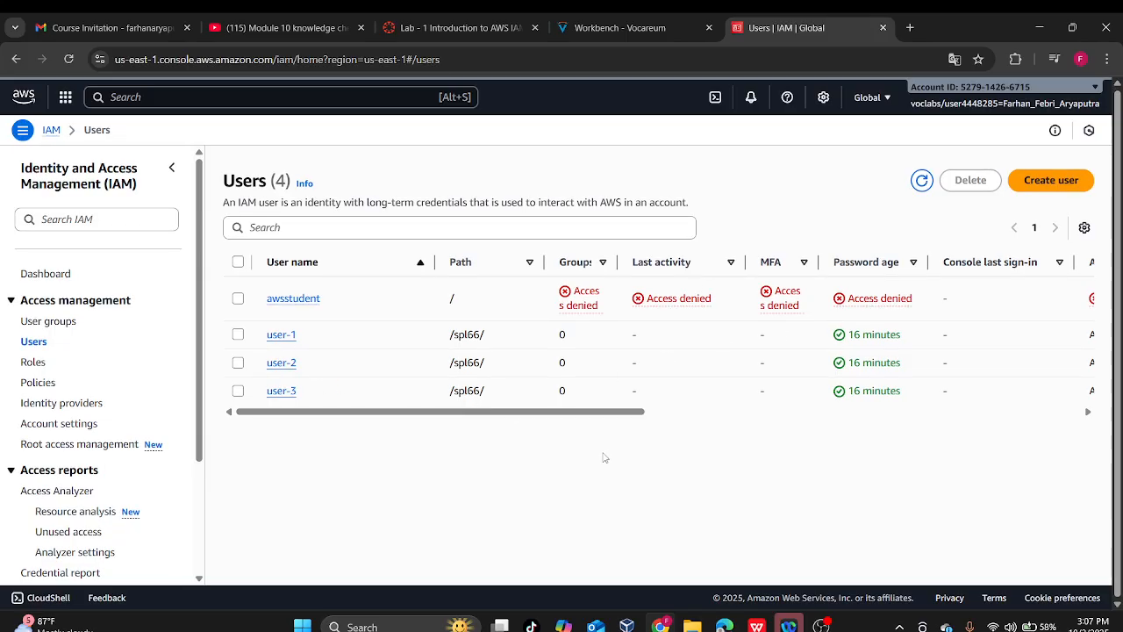
- Check the user-1 instructions in the Vocareum lab and open user-1's summary page in the IAM console
{"action": "left_click", "coordinate": [516, 25]}
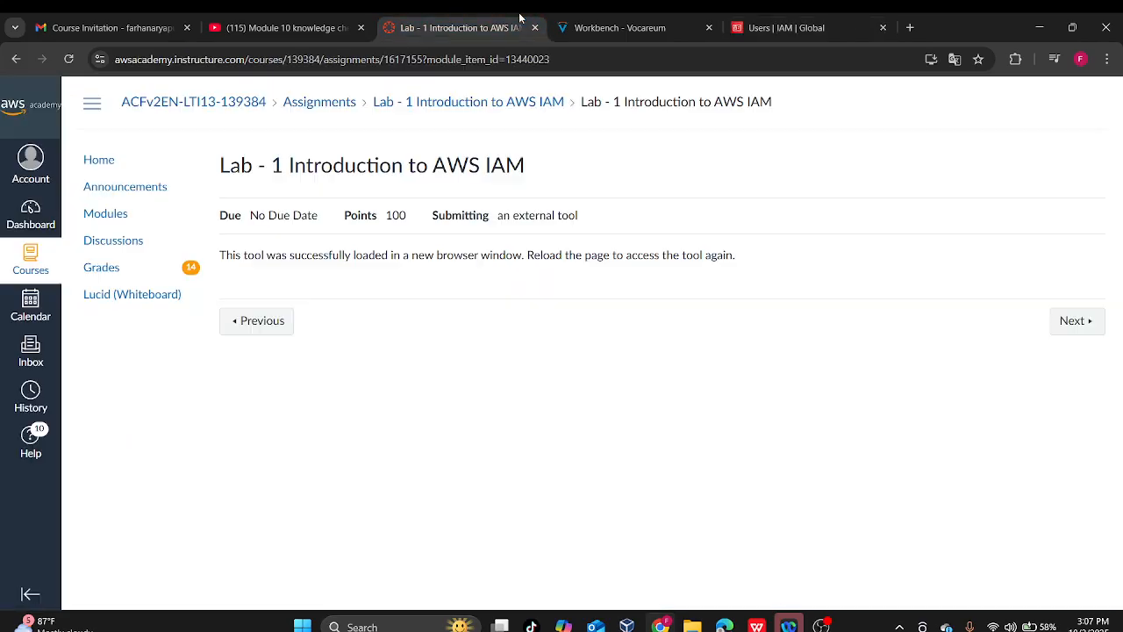
{"action": "left_click", "coordinate": [699, 24]}
{"action": "scroll", "coordinate": [441, 339], "scroll_direction": "down", "scroll_amount": 3}
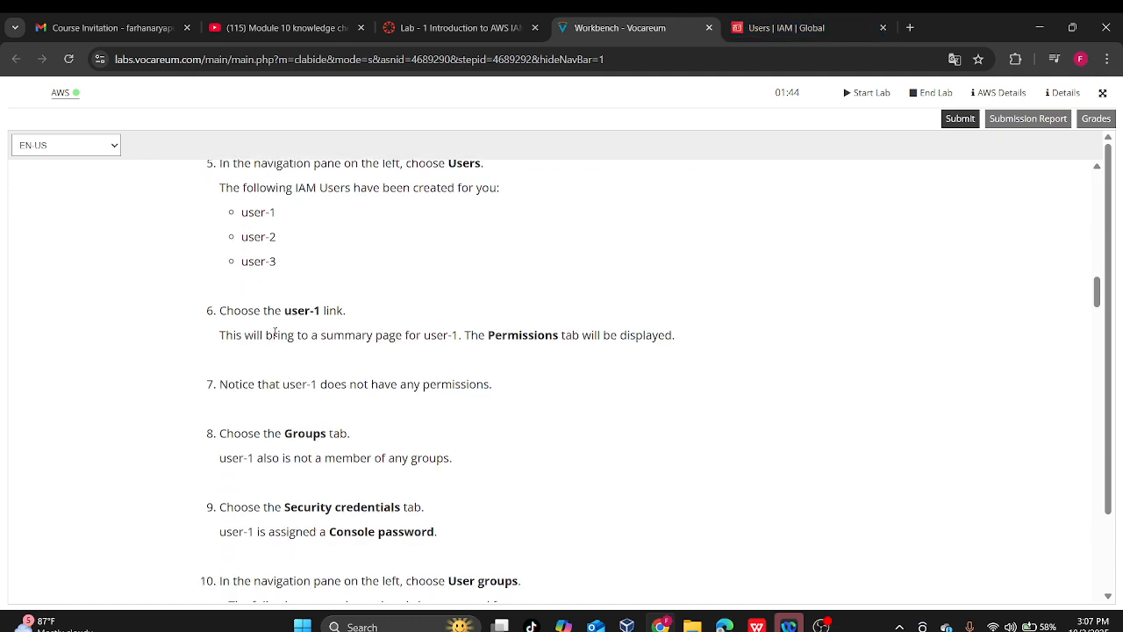
{"action": "left_click", "coordinate": [780, 19]}
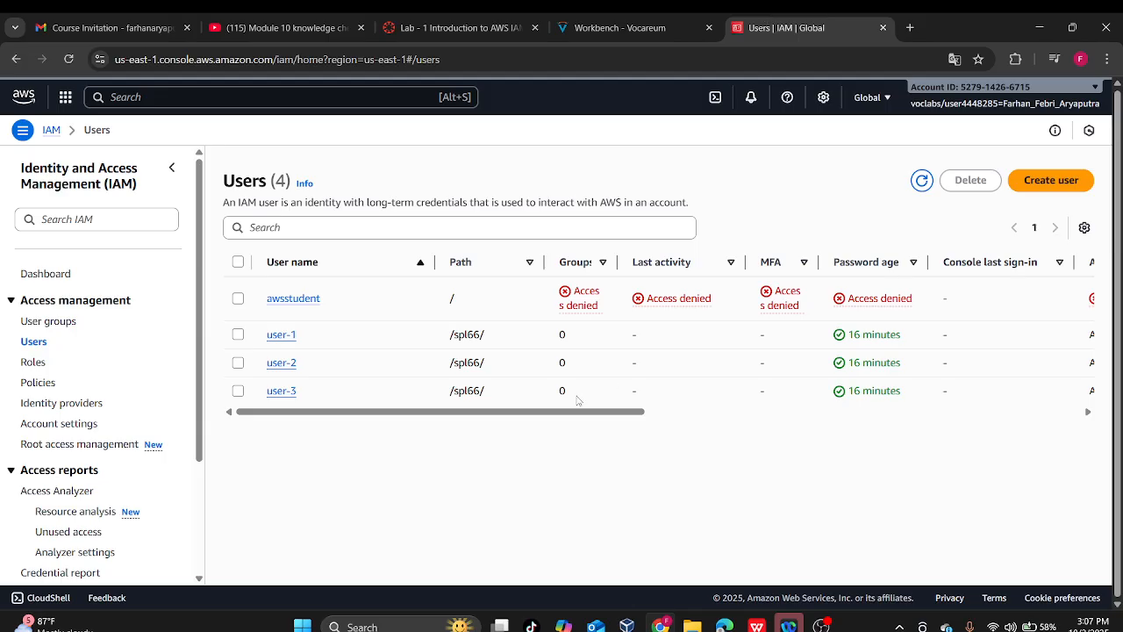
{"action": "left_click", "coordinate": [279, 334]}
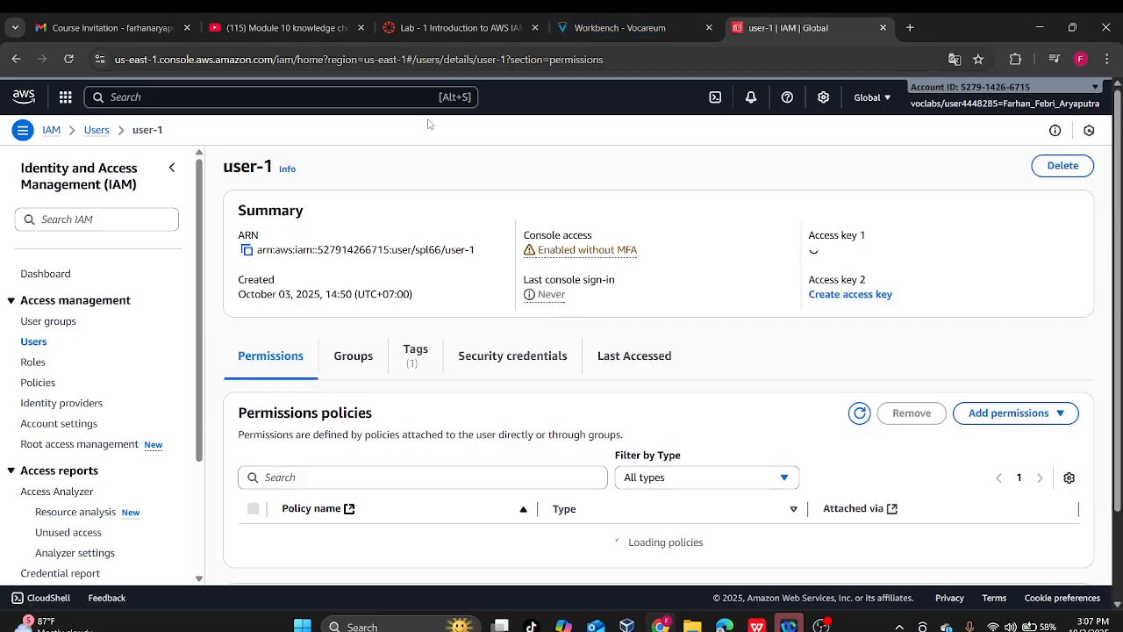
- View the summary pages of user-2 and user-3, returning to the Users list after each
{"action": "left_click", "coordinate": [15, 59]}
{"action": "left_click", "coordinate": [237, 334]}
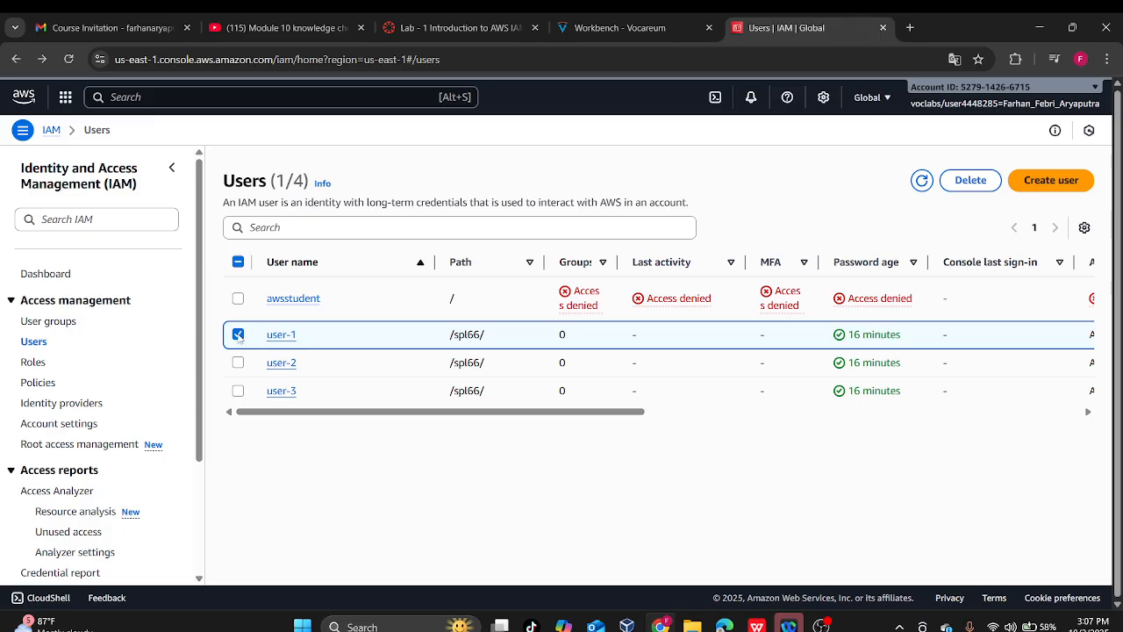
{"action": "left_click", "coordinate": [238, 334]}
{"action": "left_click", "coordinate": [281, 363]}
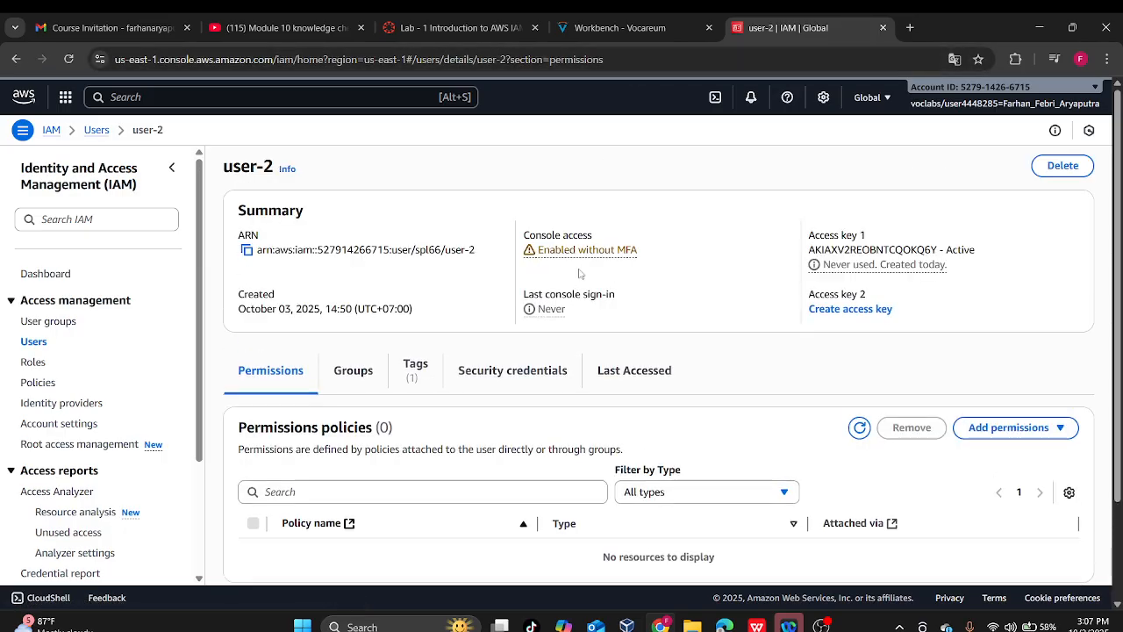
{"action": "left_click", "coordinate": [16, 59]}
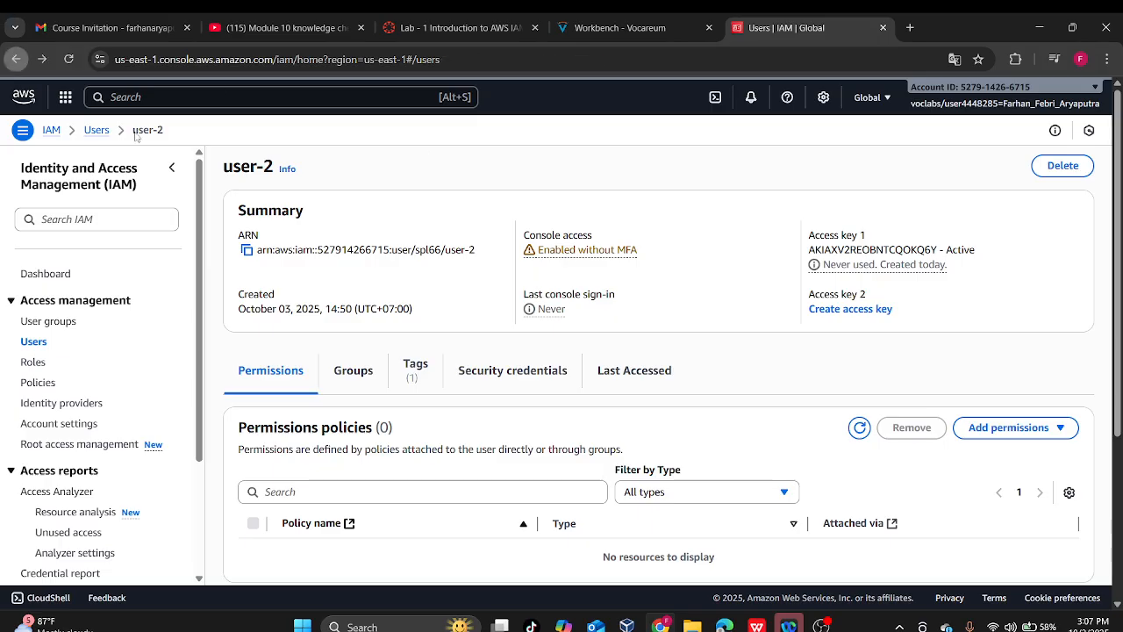
{"action": "left_click", "coordinate": [291, 394]}
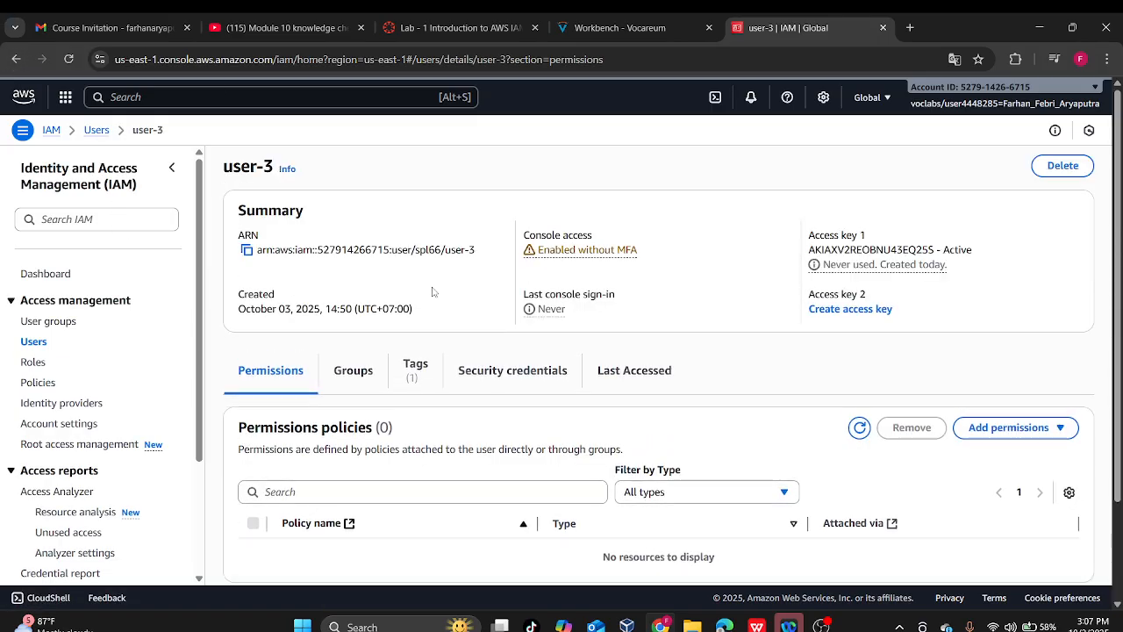
{"action": "left_click", "coordinate": [16, 61]}
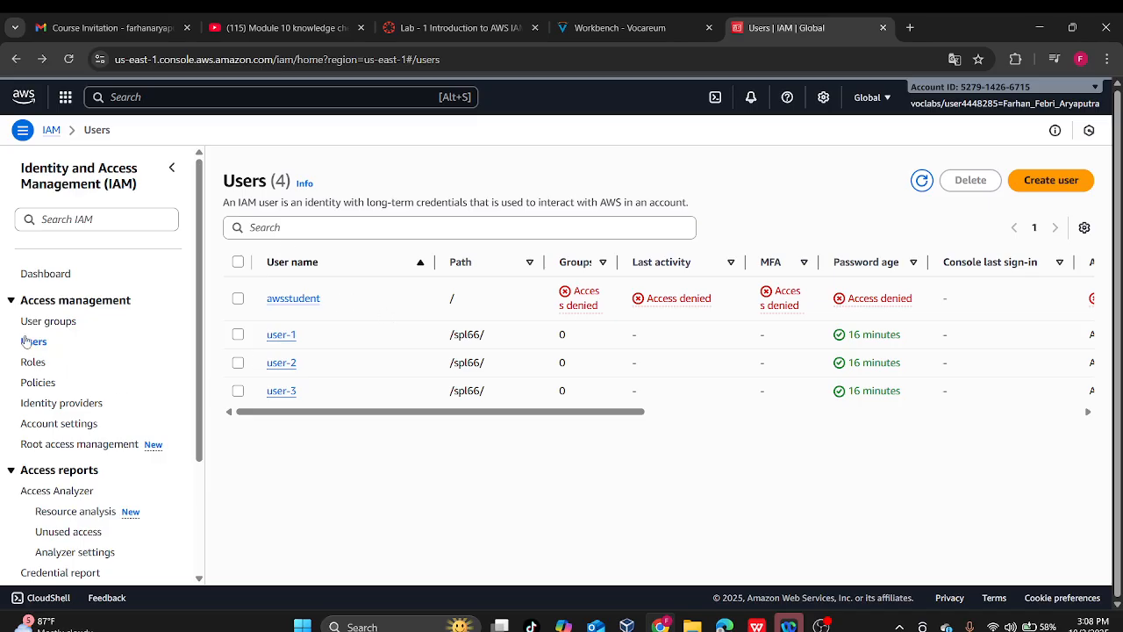
- Open the IAM user groups list and reread the lab steps on user-1's permissions, group membership, security credentials and user groups
{"action": "left_click", "coordinate": [48, 321]}
{"action": "left_click", "coordinate": [456, 27]}
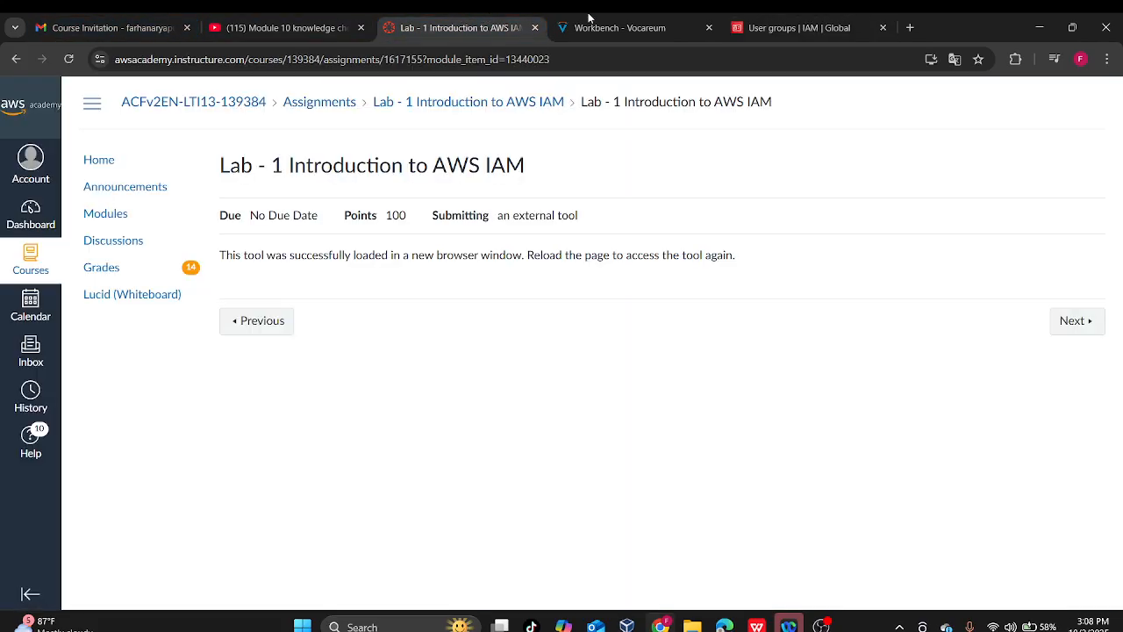
{"action": "left_click", "coordinate": [614, 27]}
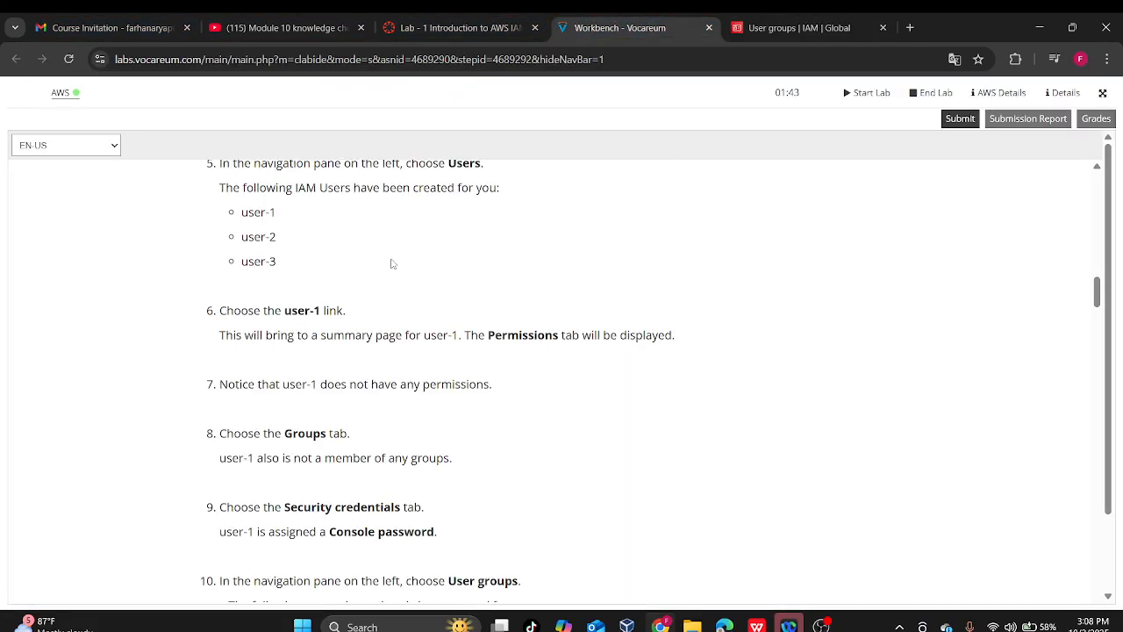
{"action": "scroll", "coordinate": [336, 229], "scroll_direction": "up", "scroll_amount": 1}
{"action": "scroll", "coordinate": [398, 334], "scroll_direction": "down", "scroll_amount": 1}
{"action": "scroll", "coordinate": [524, 468], "scroll_direction": "down", "scroll_amount": 3}
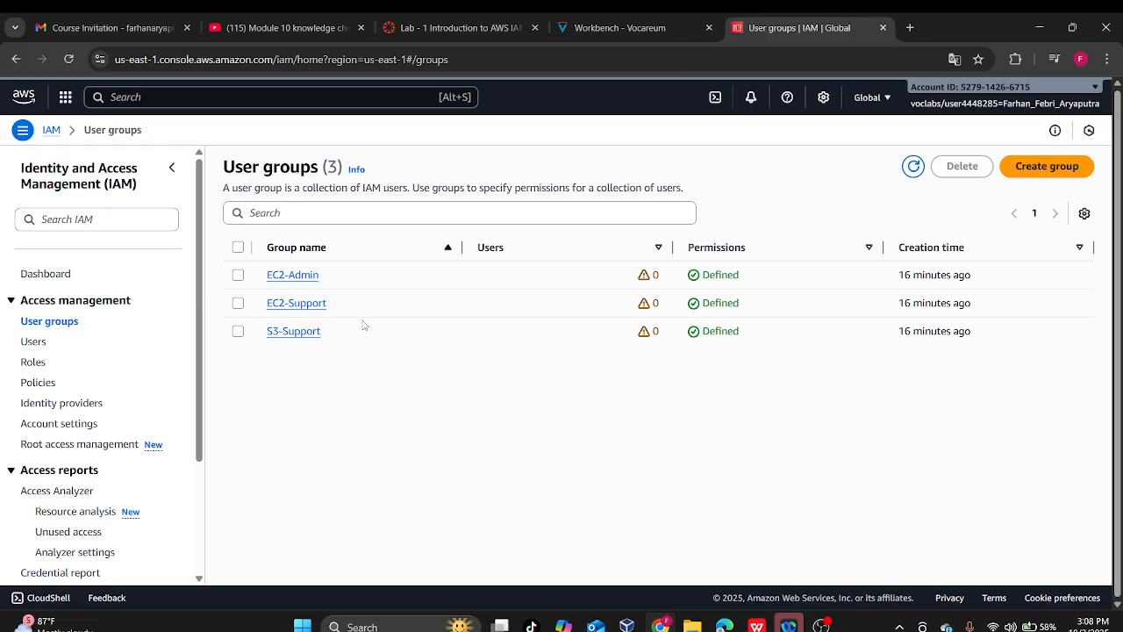
- Read lab steps 11 to 13 on the EC2-Support group and its managed policy, and return to the IAM console
{"action": "left_click", "coordinate": [390, 22]}
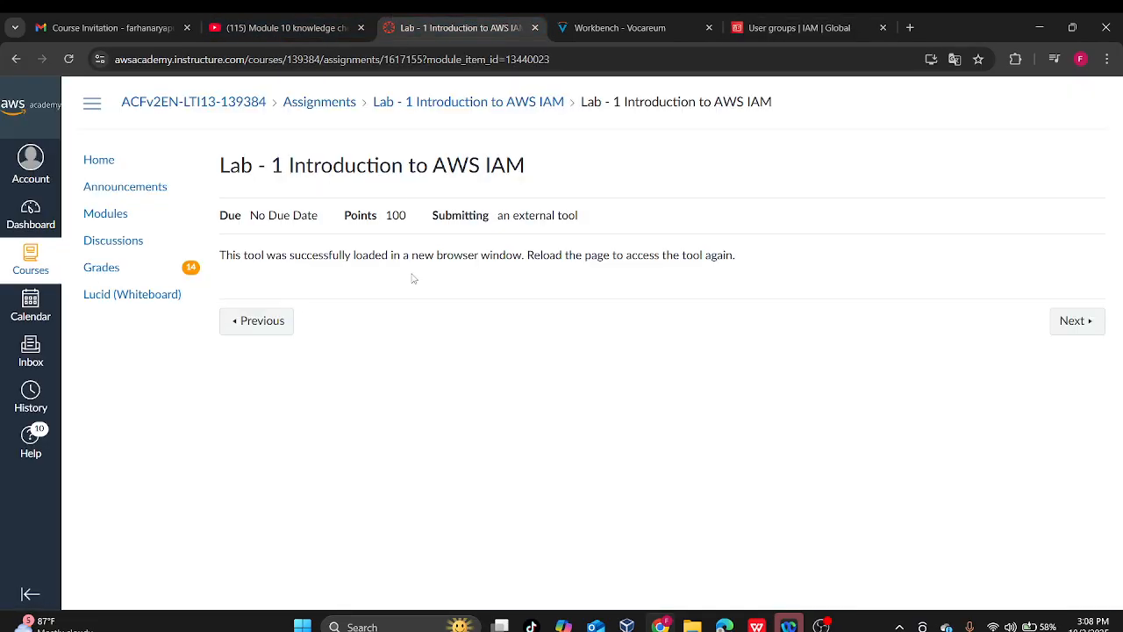
{"action": "left_click", "coordinate": [595, 17]}
{"action": "scroll", "coordinate": [410, 358], "scroll_direction": "down", "scroll_amount": 3}
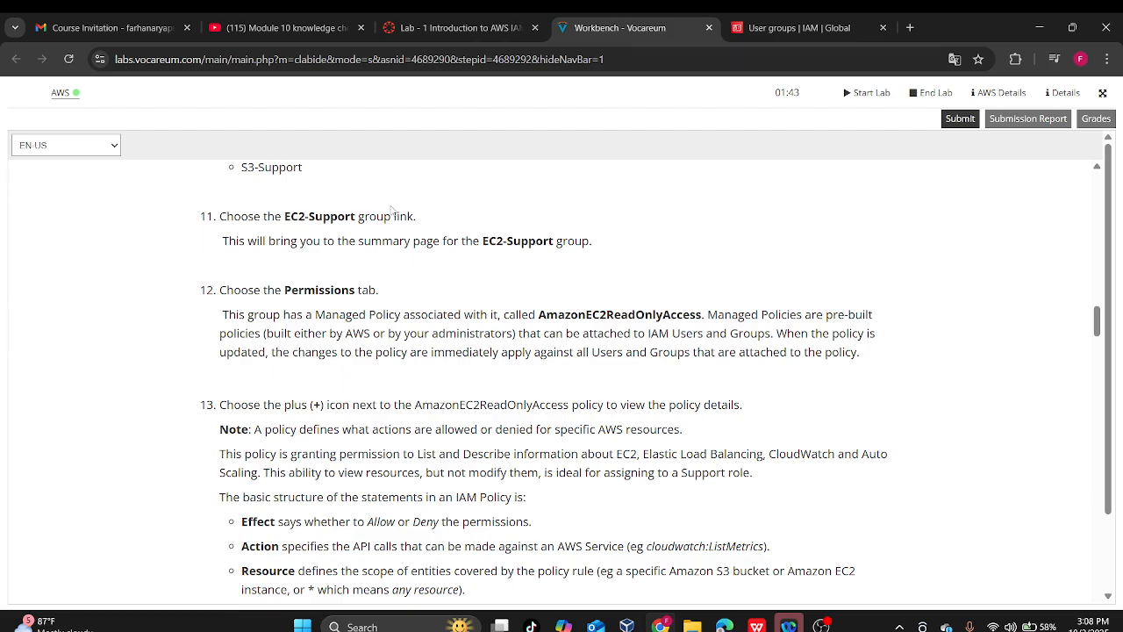
{"action": "left_click", "coordinate": [844, 21]}
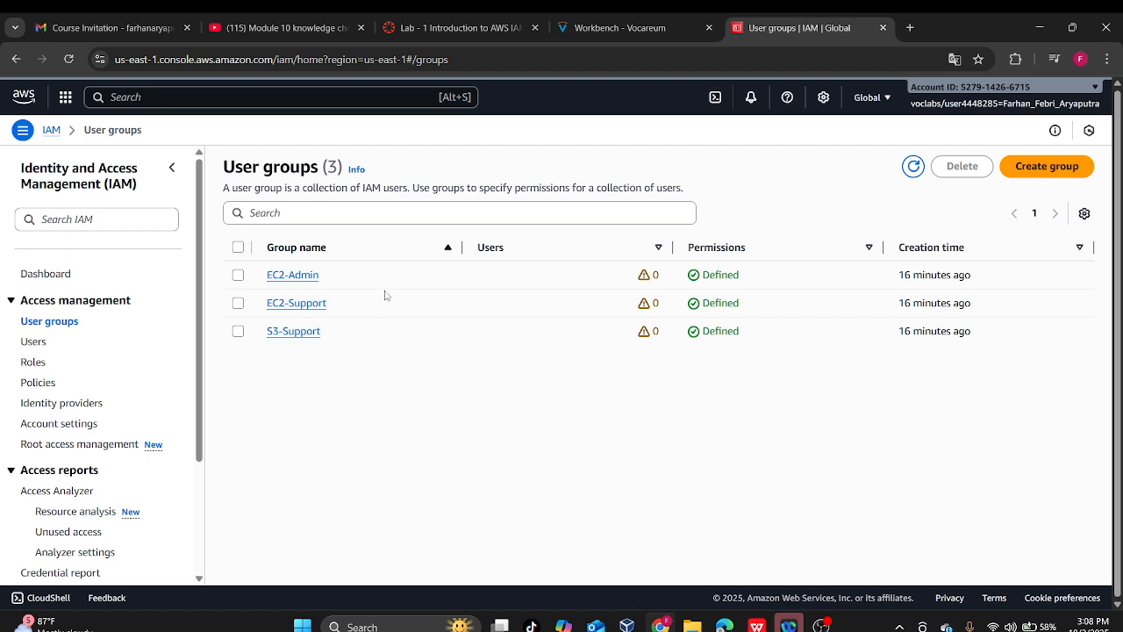
- Go back over the Task 1 instructions from step 4 to the user groups in step 10
{"action": "left_click", "coordinate": [447, 28]}
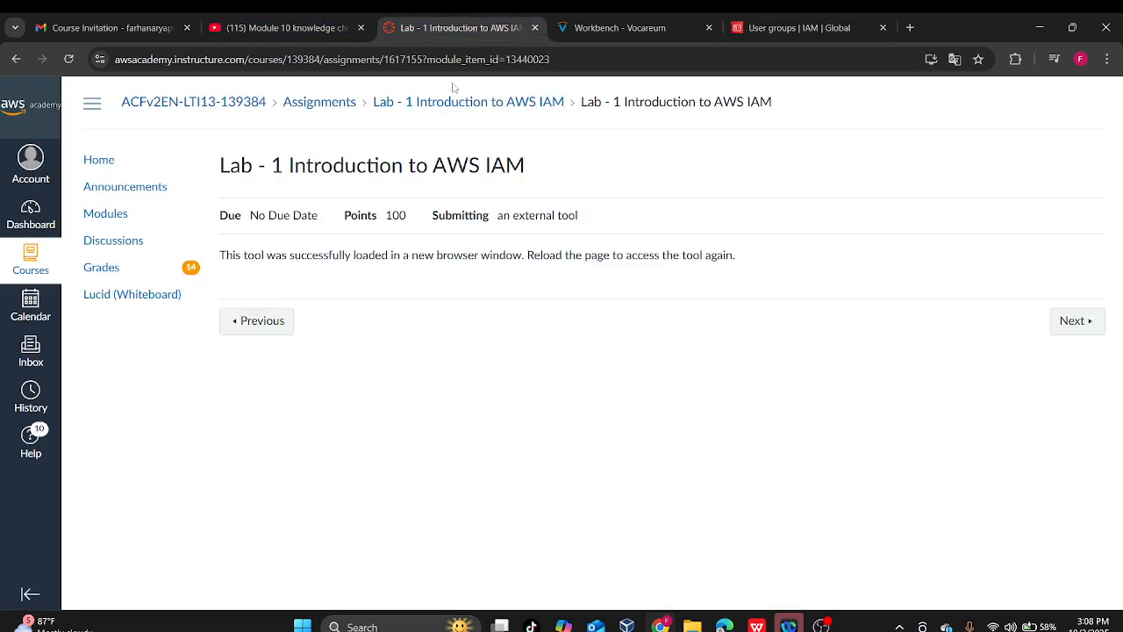
{"action": "left_click", "coordinate": [615, 28]}
{"action": "scroll", "coordinate": [507, 349], "scroll_direction": "up", "scroll_amount": 9}
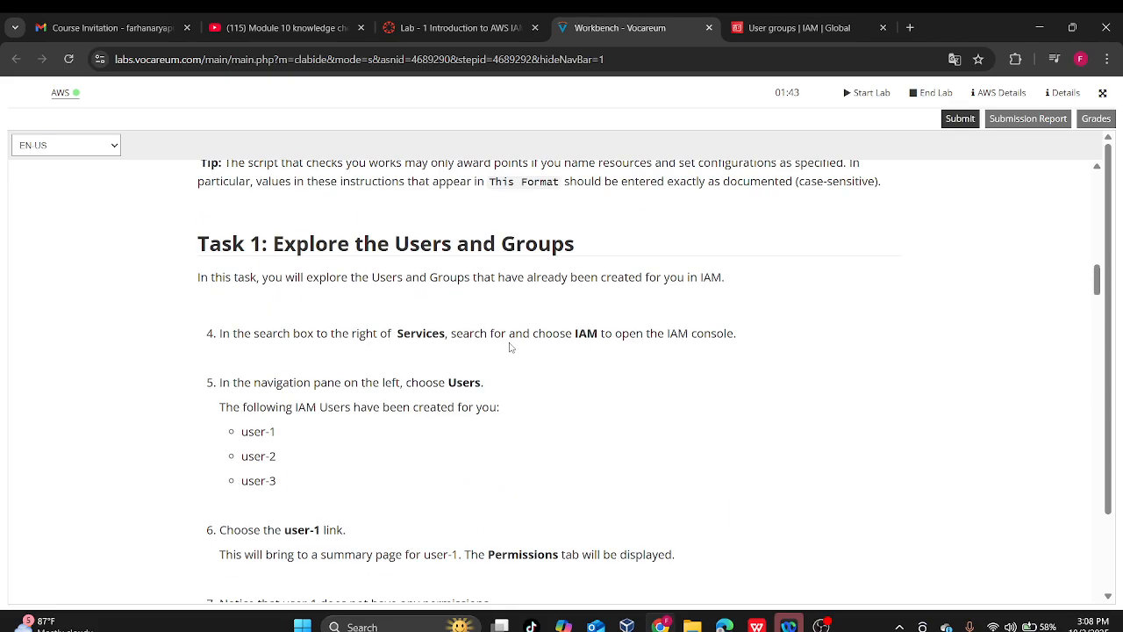
{"action": "scroll", "coordinate": [512, 345], "scroll_direction": "down", "scroll_amount": 5}
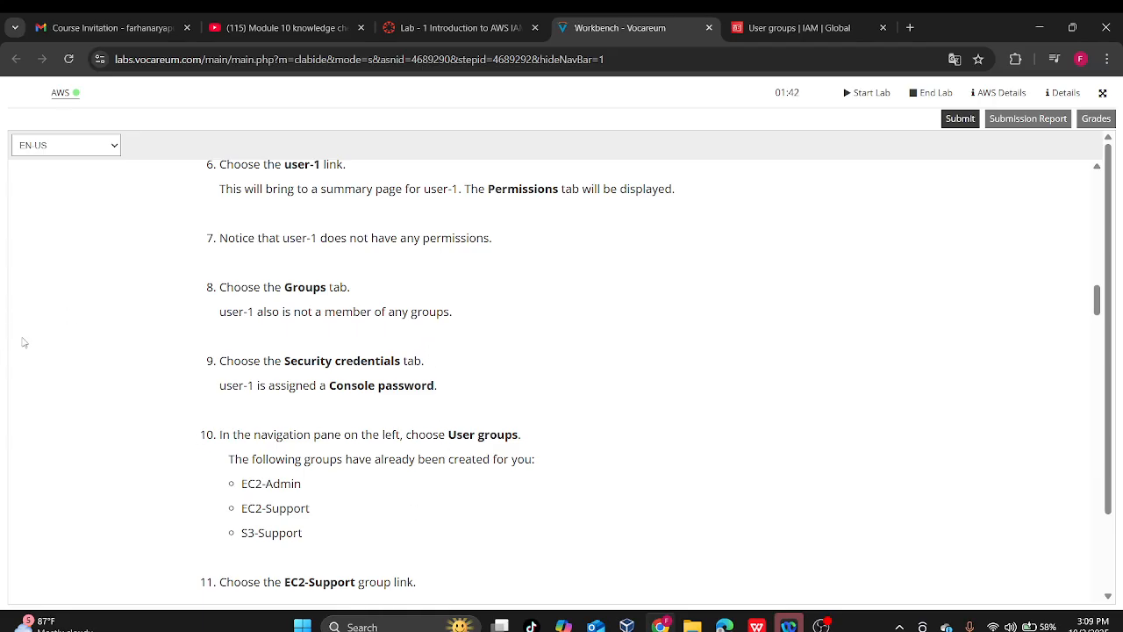
- View the EC2-Admin group's summary page in IAM and return to the user groups list
{"action": "left_click", "coordinate": [794, 27]}
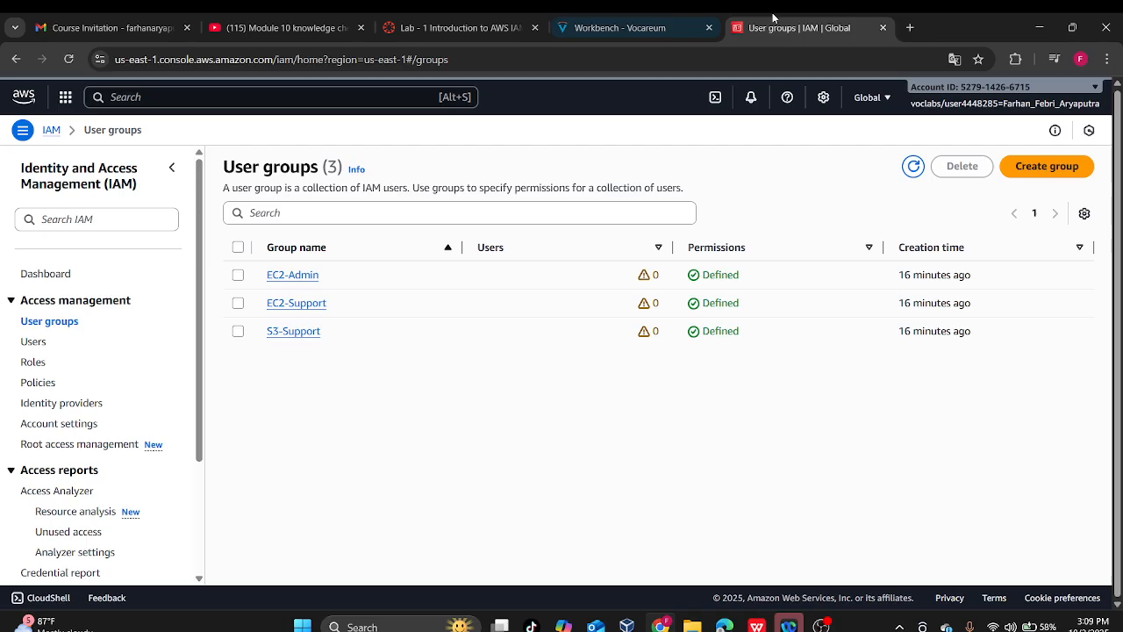
{"action": "left_click", "coordinate": [294, 276]}
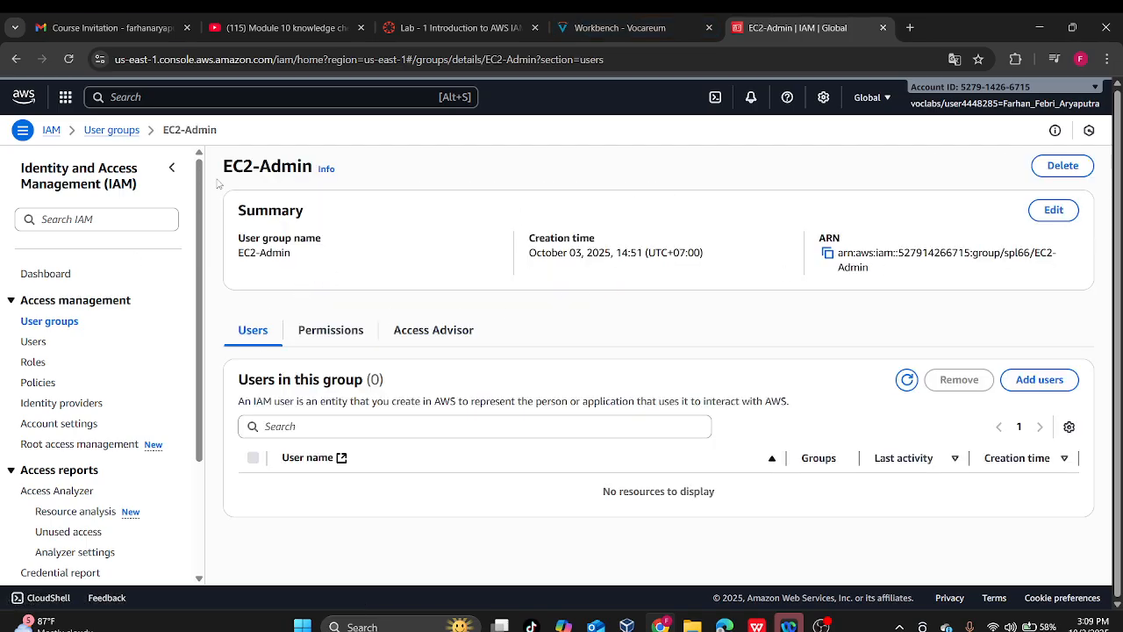
{"action": "left_click", "coordinate": [16, 58]}
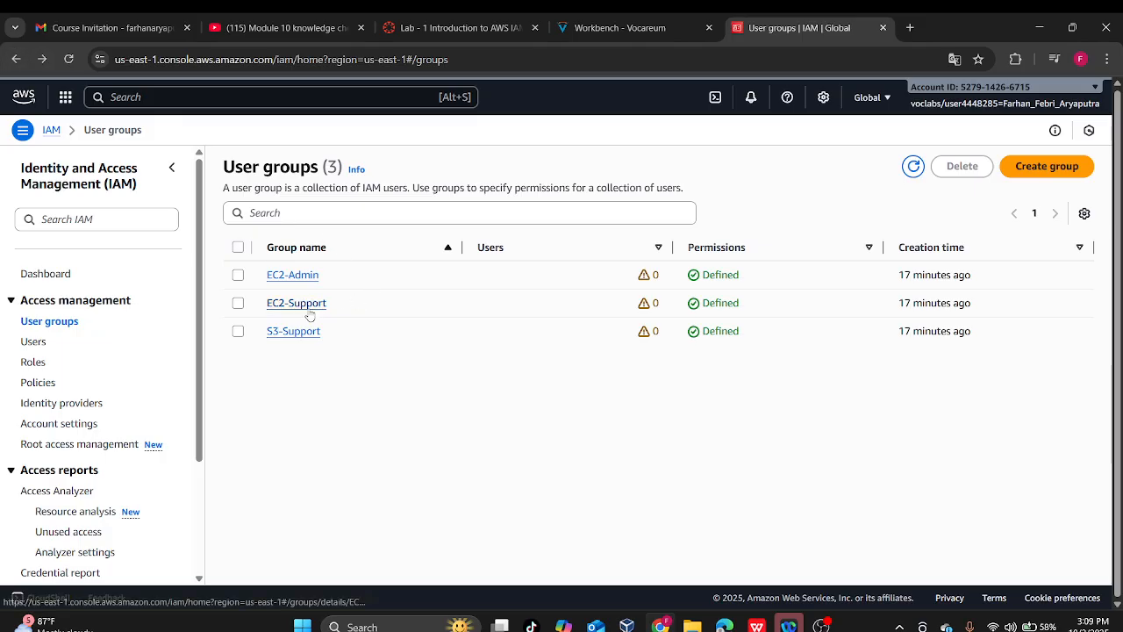
- View the EC2-Support group's summary page and the S3-Support group's permissions policies, returning to the user groups list
{"action": "left_click", "coordinate": [307, 307]}
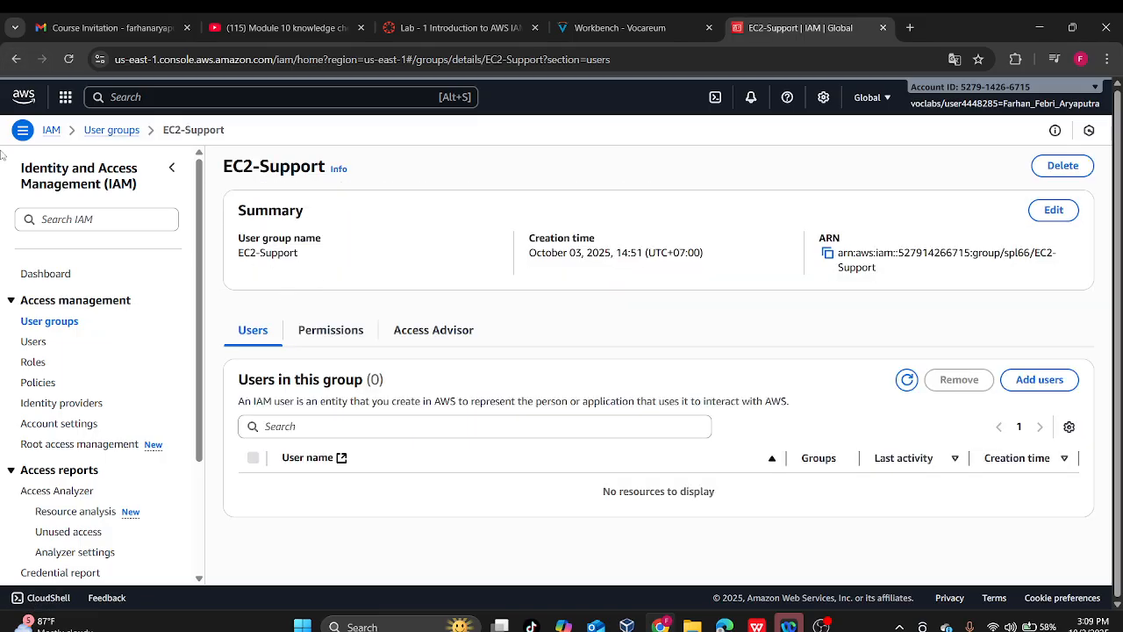
{"action": "left_click", "coordinate": [16, 58]}
{"action": "left_click", "coordinate": [293, 332]}
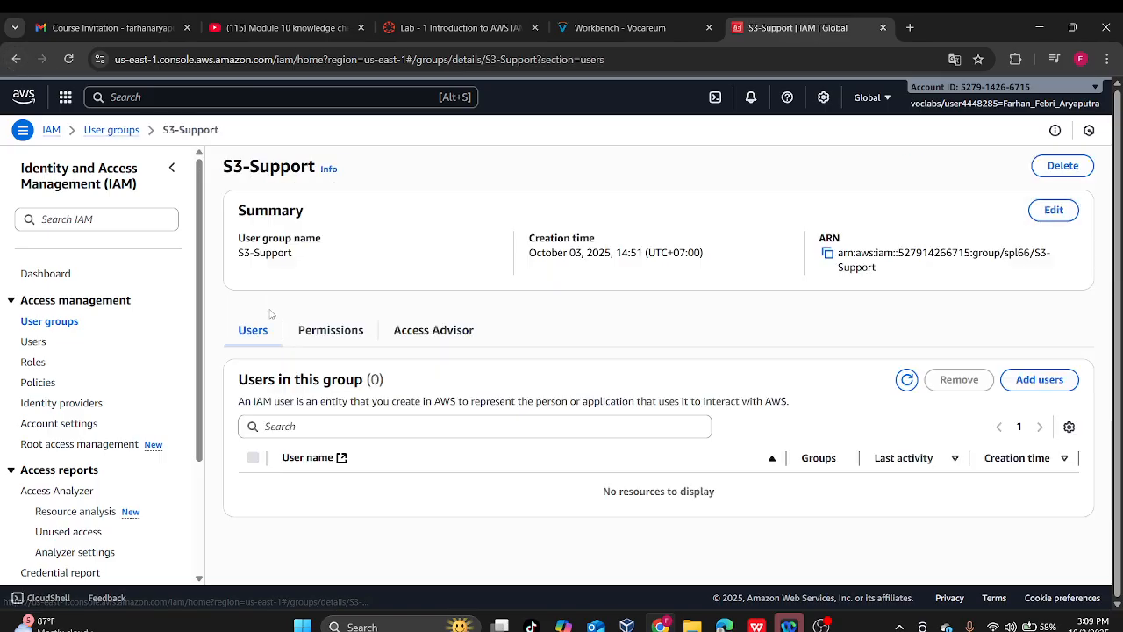
{"action": "left_click", "coordinate": [312, 336]}
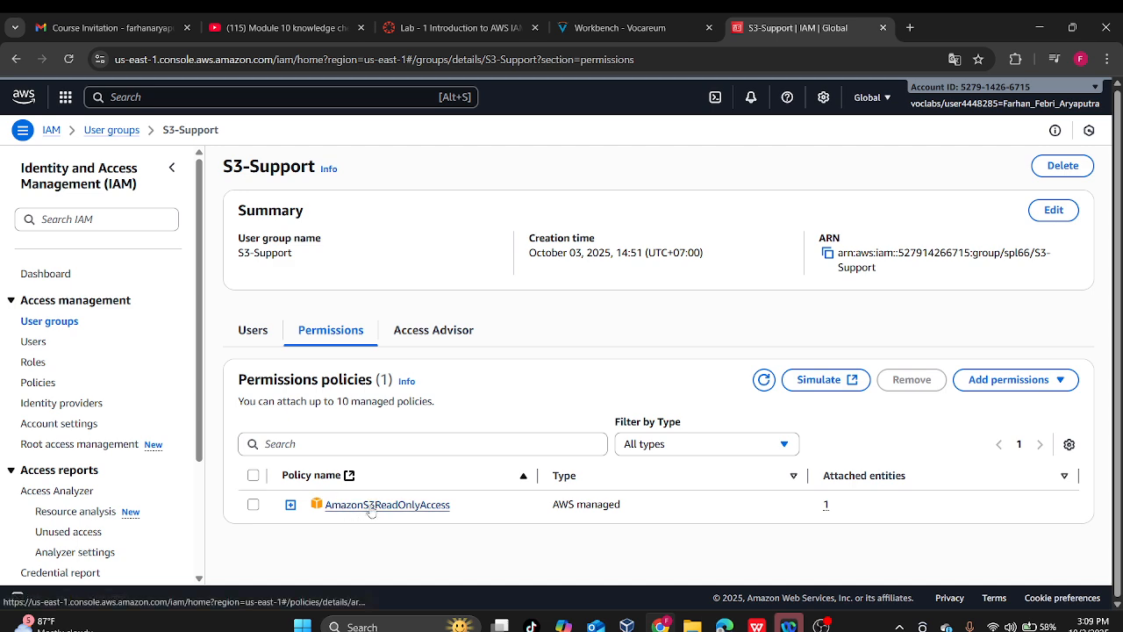
{"action": "left_click", "coordinate": [16, 59]}
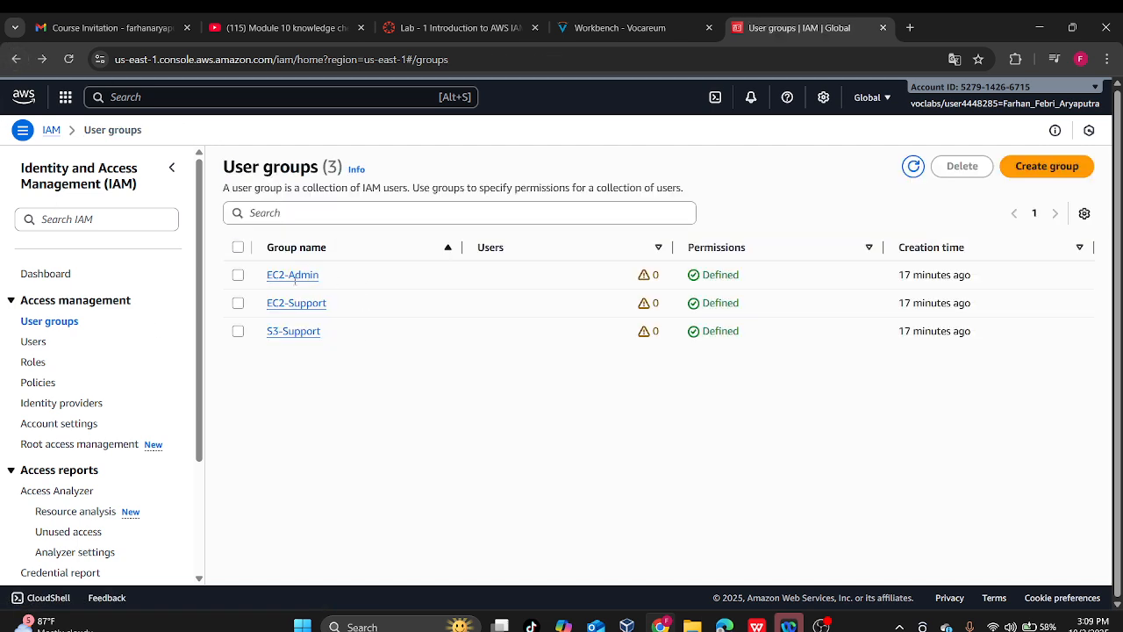
- View the permissions policies of the EC2-Admin group and again of the S3-Support group, and return to the user groups list
{"action": "left_click", "coordinate": [277, 276]}
{"action": "left_click", "coordinate": [336, 343]}
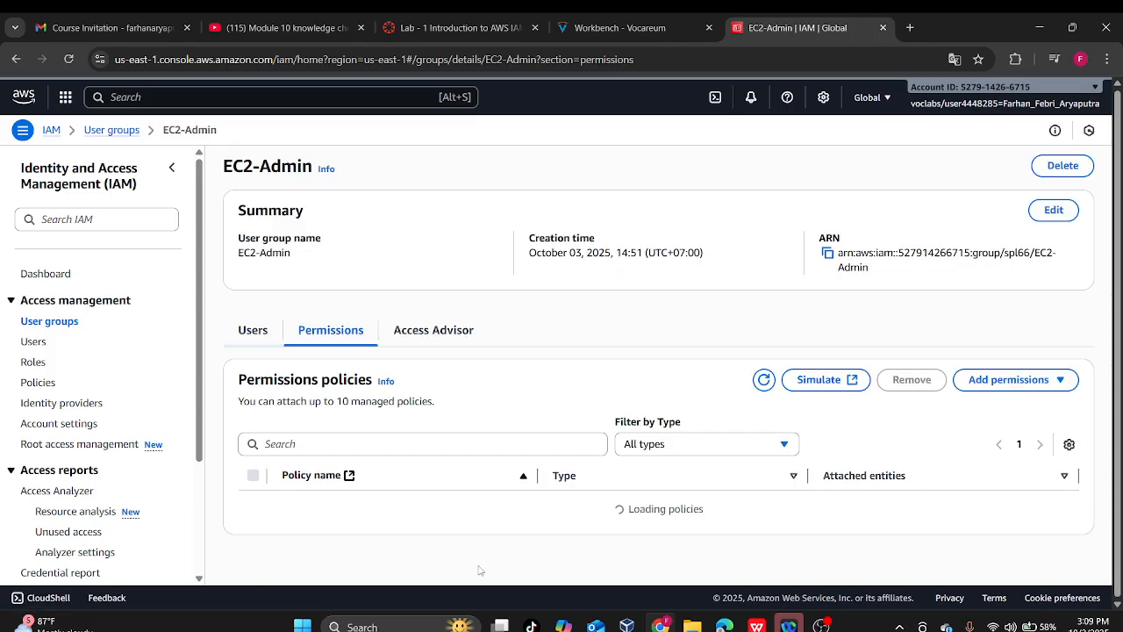
{"action": "left_click", "coordinate": [16, 58]}
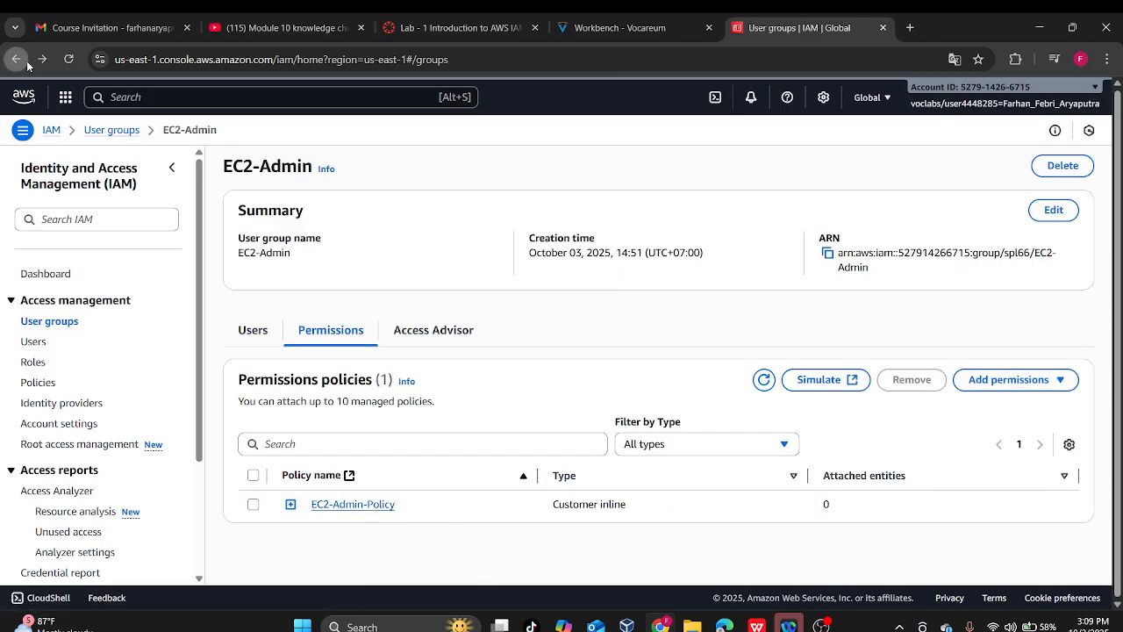
{"action": "left_click", "coordinate": [298, 330]}
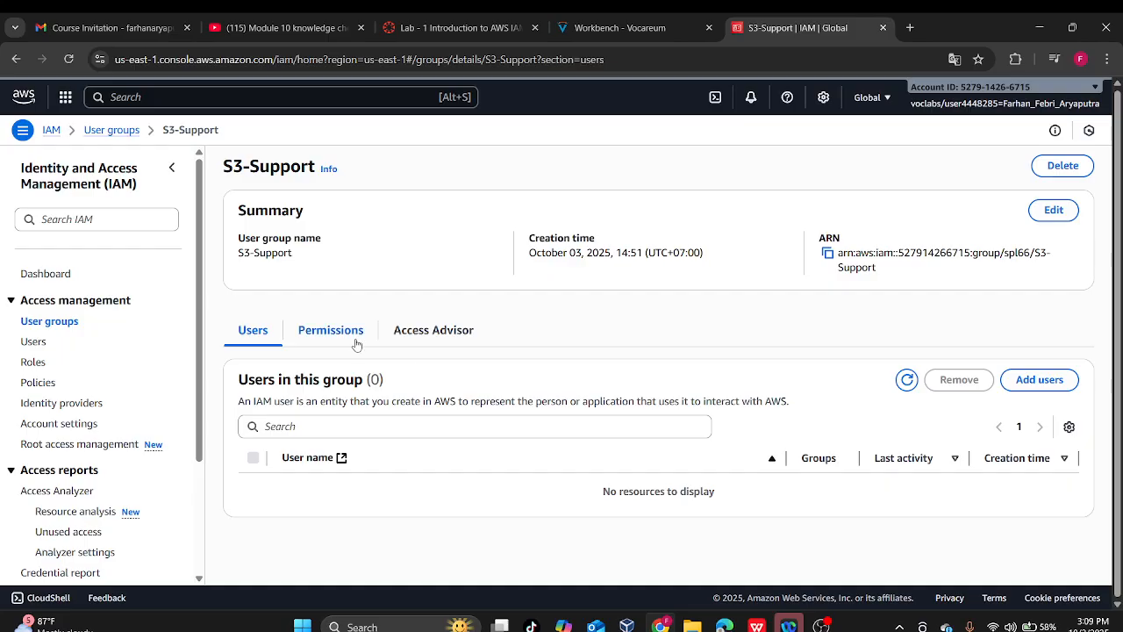
{"action": "left_click", "coordinate": [353, 341]}
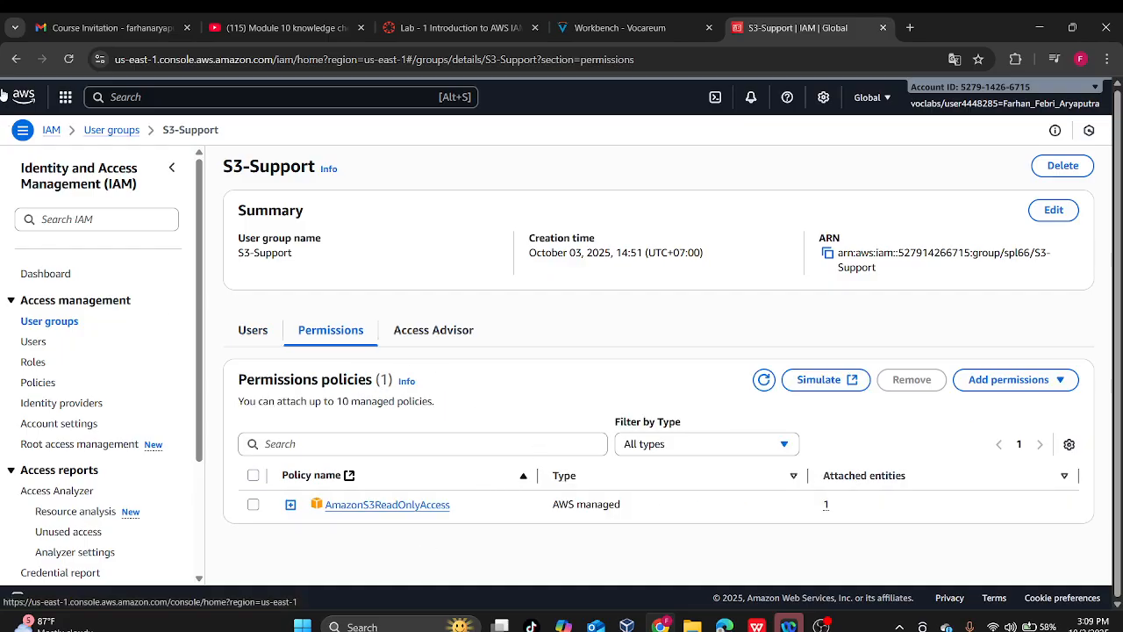
{"action": "left_click", "coordinate": [16, 58]}
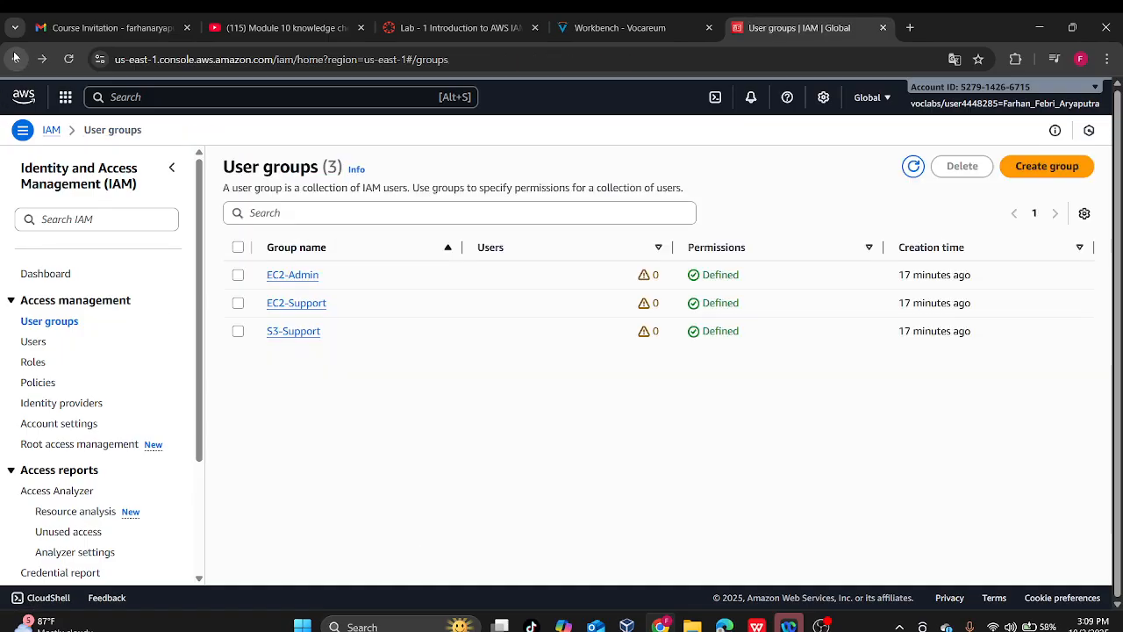
- Switch to the Vocareum lab instructions and read the business scenario, Task 2 on adding users to groups, and steps 17 to 22
{"action": "left_click", "coordinate": [456, 27]}
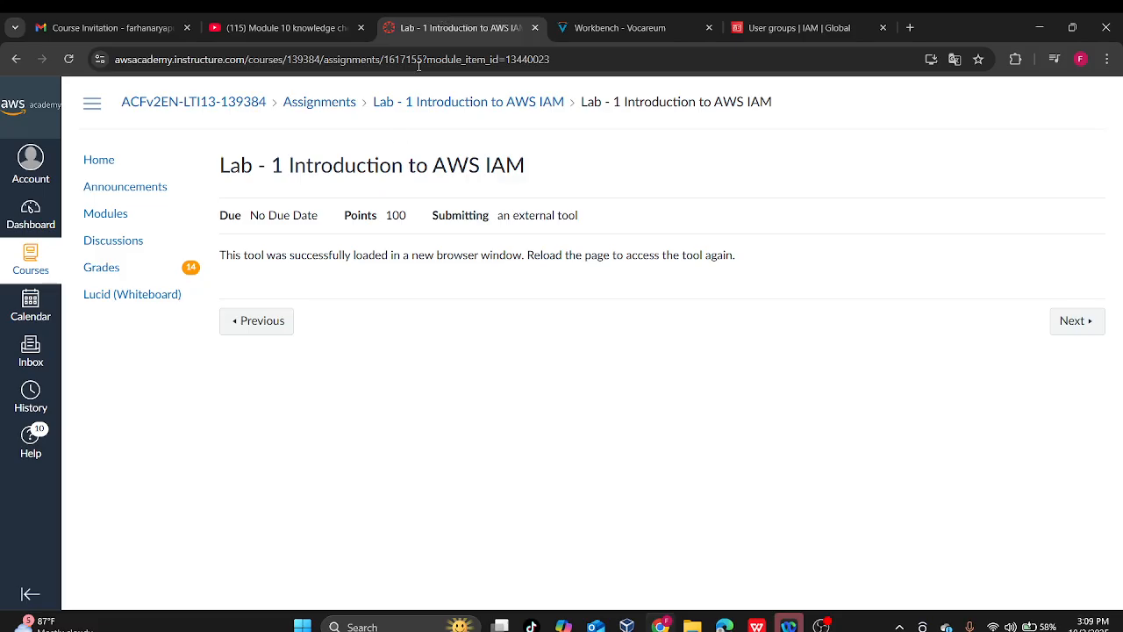
{"action": "left_click", "coordinate": [581, 15]}
{"action": "scroll", "coordinate": [583, 272], "scroll_direction": "down", "scroll_amount": 10}
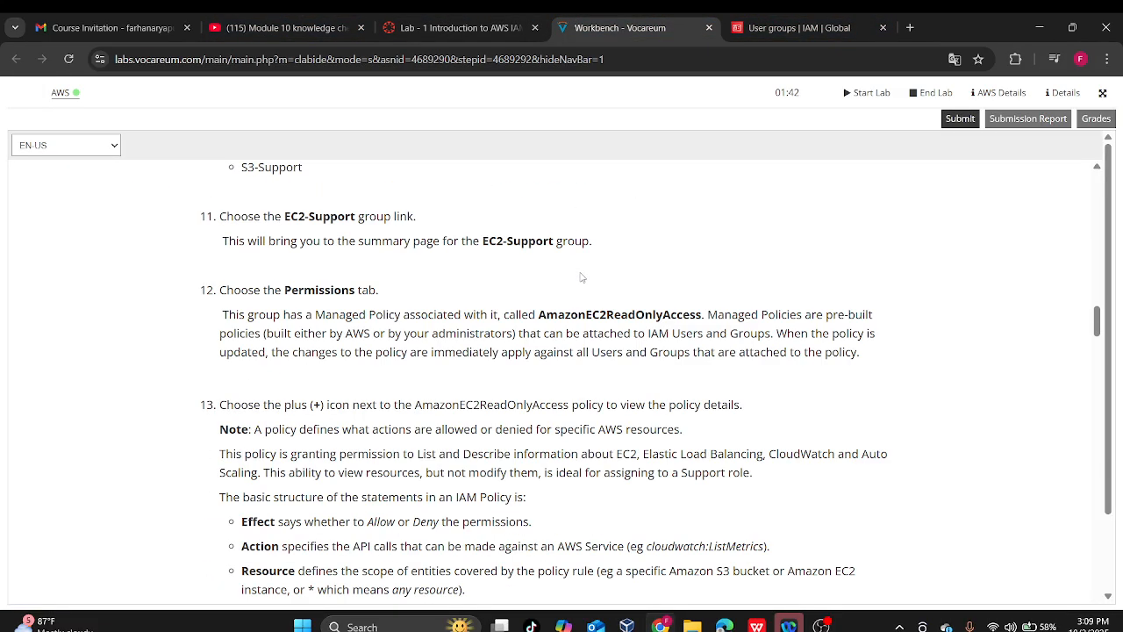
{"action": "scroll", "coordinate": [580, 277], "scroll_direction": "down", "scroll_amount": 5}
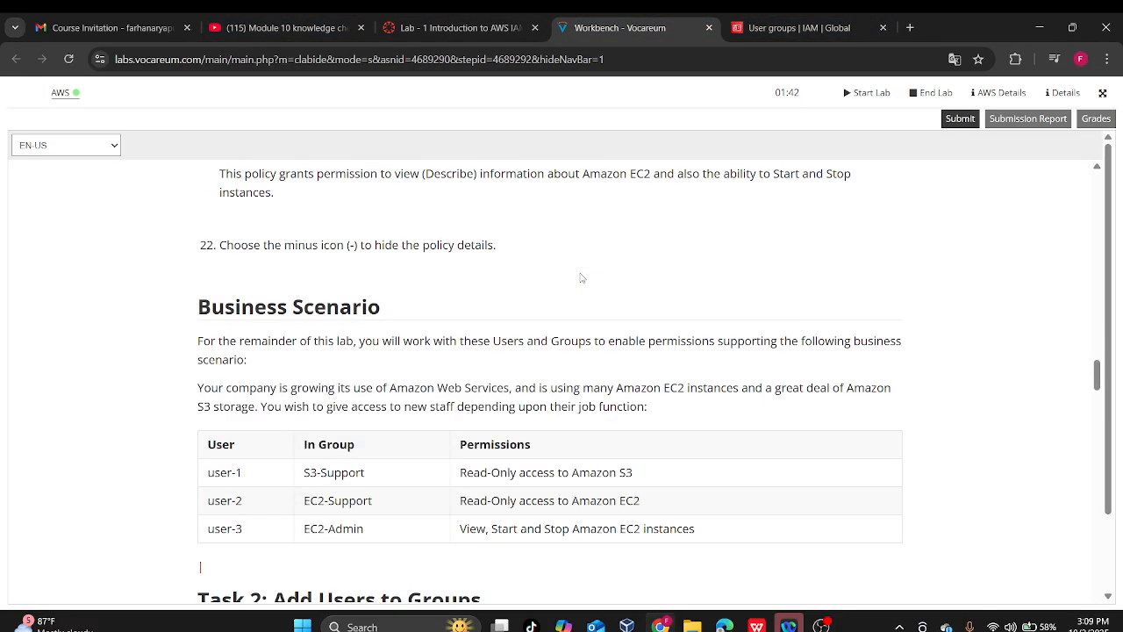
{"action": "scroll", "coordinate": [580, 278], "scroll_direction": "down", "scroll_amount": 2}
{"action": "scroll", "coordinate": [579, 277], "scroll_direction": "up", "scroll_amount": 1}
{"action": "scroll", "coordinate": [579, 278], "scroll_direction": "down", "scroll_amount": 7}
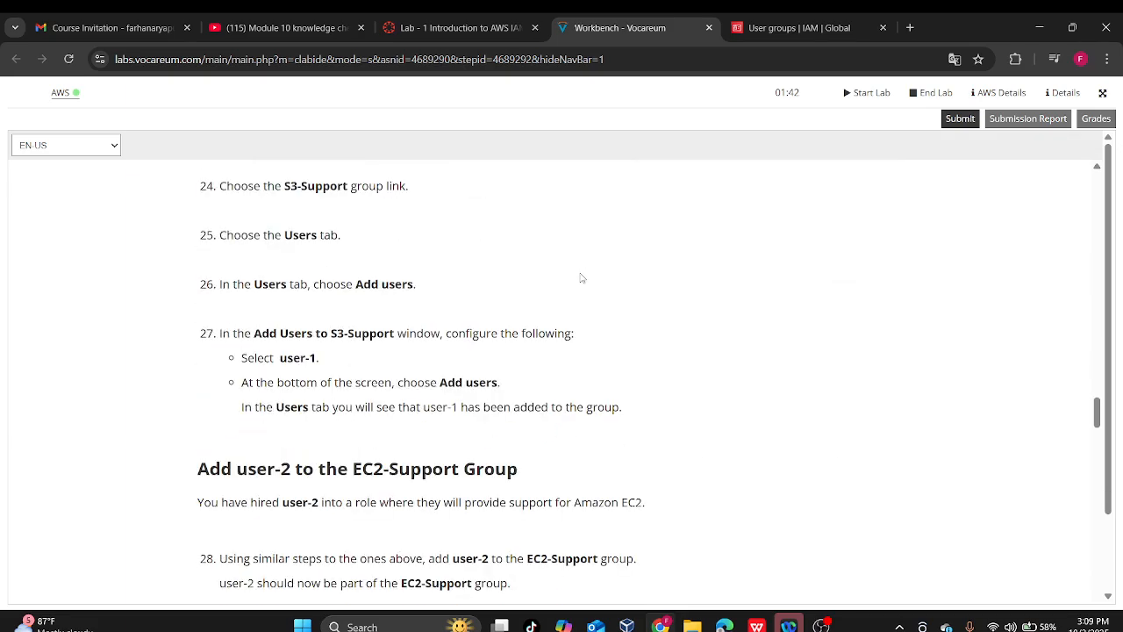
{"action": "scroll", "coordinate": [579, 277], "scroll_direction": "up", "scroll_amount": 3}
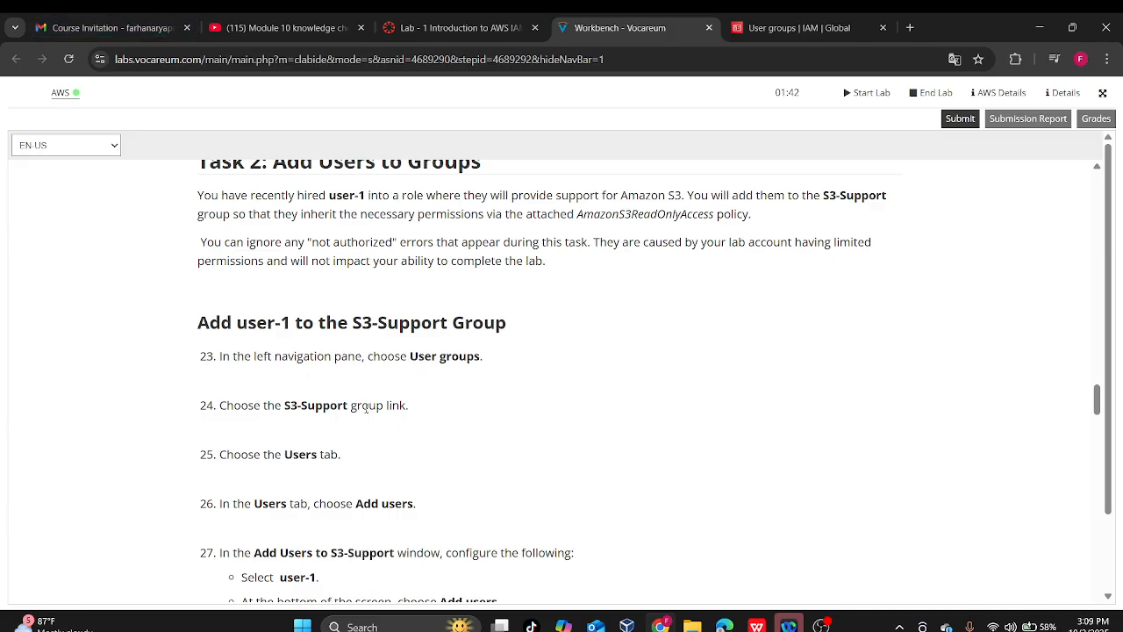
{"action": "scroll", "coordinate": [429, 307], "scroll_direction": "up", "scroll_amount": 6}
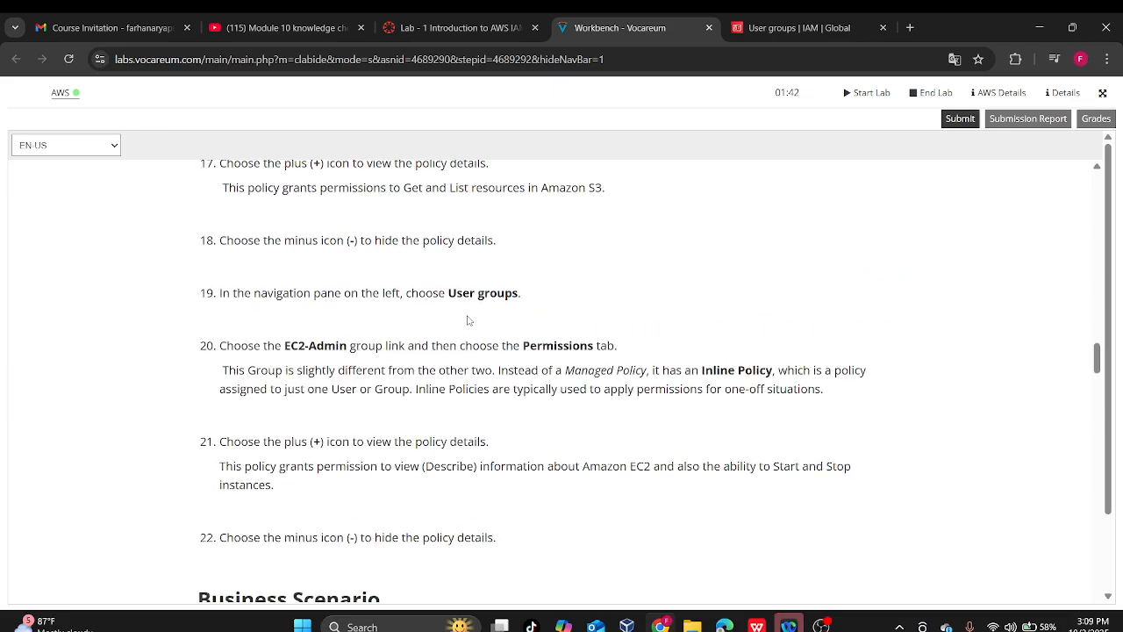
- Return to the IAM console and open the S3-Support user group's page
{"action": "left_click", "coordinate": [812, 28]}
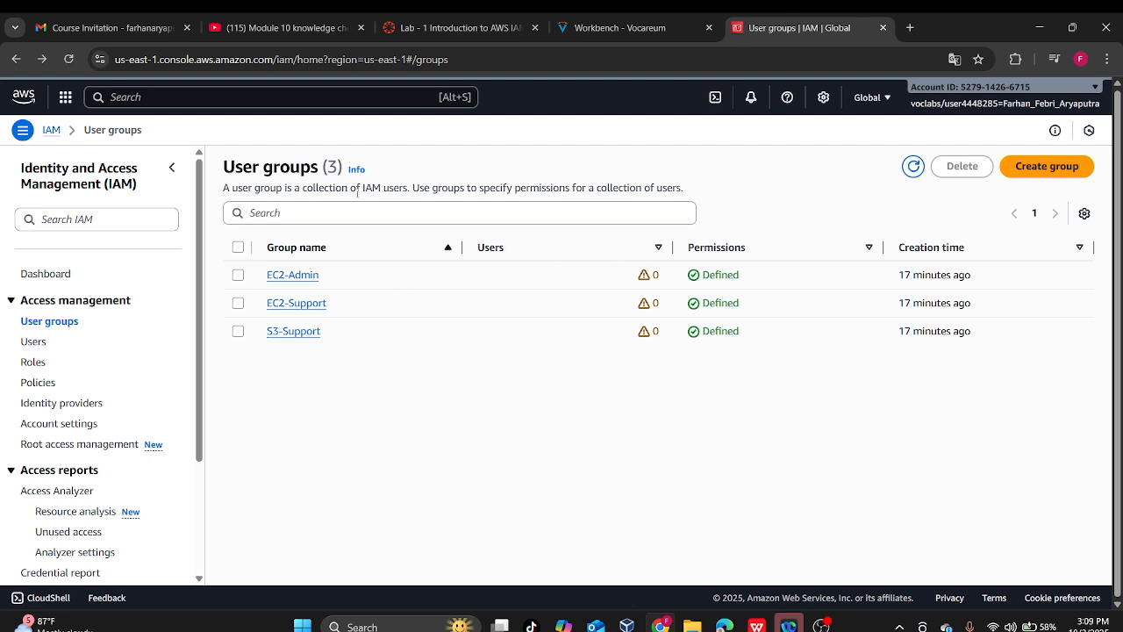
{"action": "left_click", "coordinate": [295, 334]}
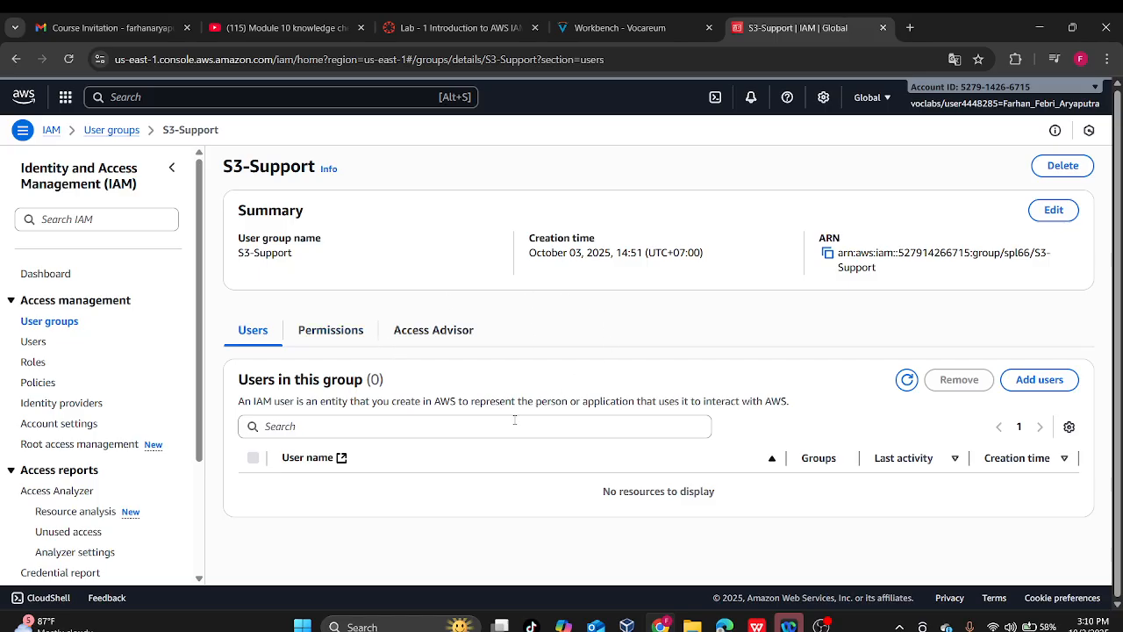
{"action": "left_click", "coordinate": [16, 58]}
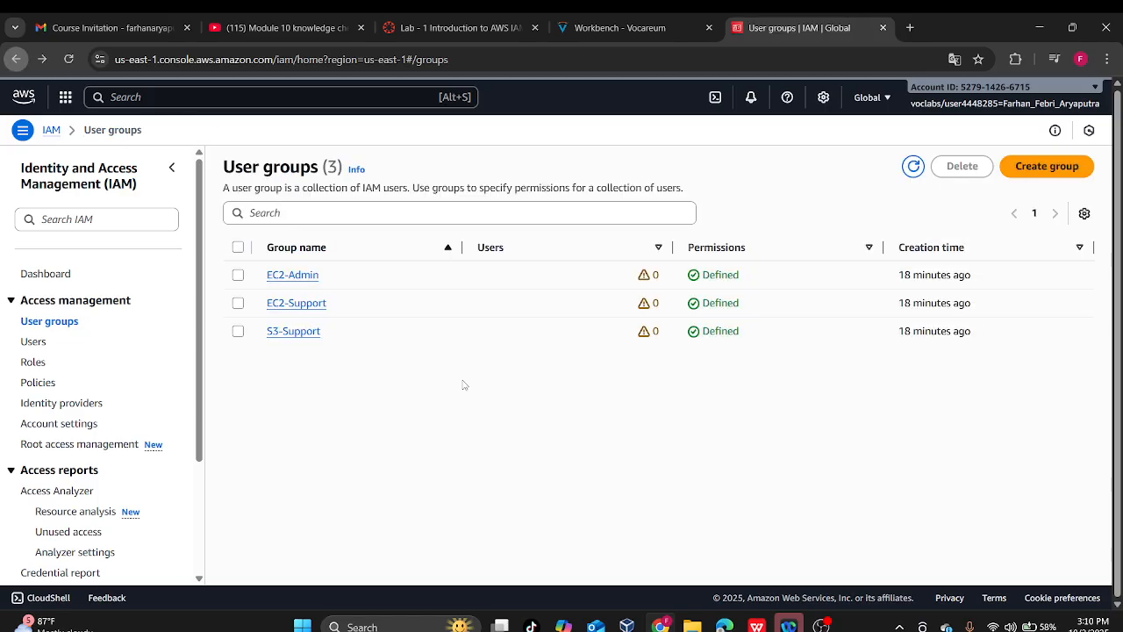
{"action": "left_click", "coordinate": [238, 331]}
{"action": "left_click", "coordinate": [314, 334]}
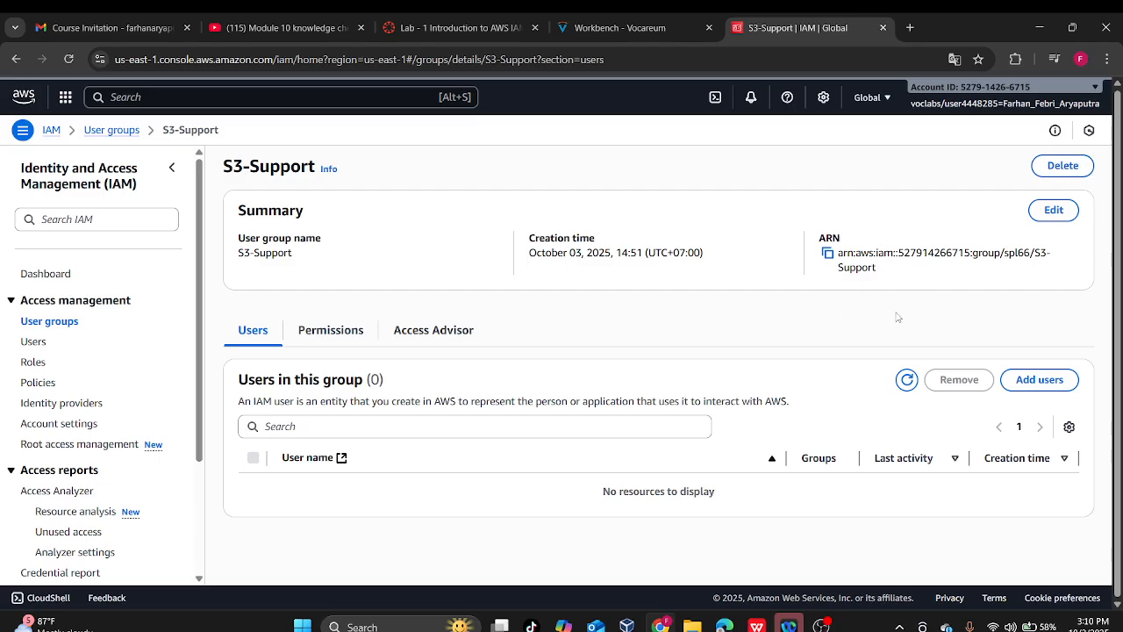
- Look through the users that can be added to the S3-Support group and go back to the group's page
{"action": "left_click", "coordinate": [1016, 379]}
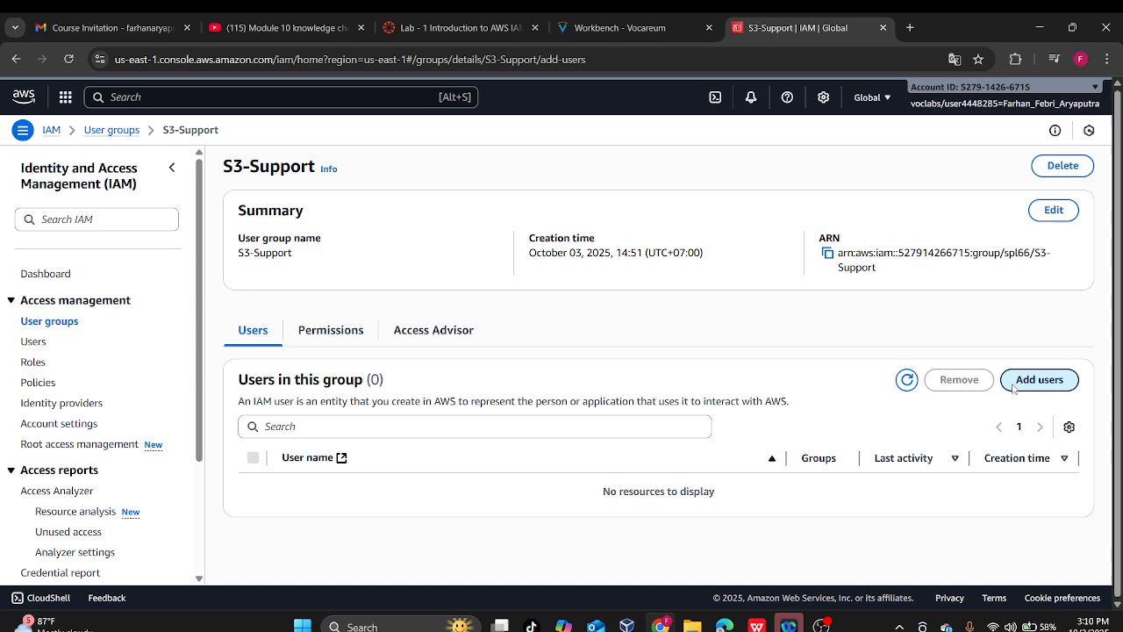
{"action": "scroll", "coordinate": [153, 404], "scroll_direction": "down", "scroll_amount": 6}
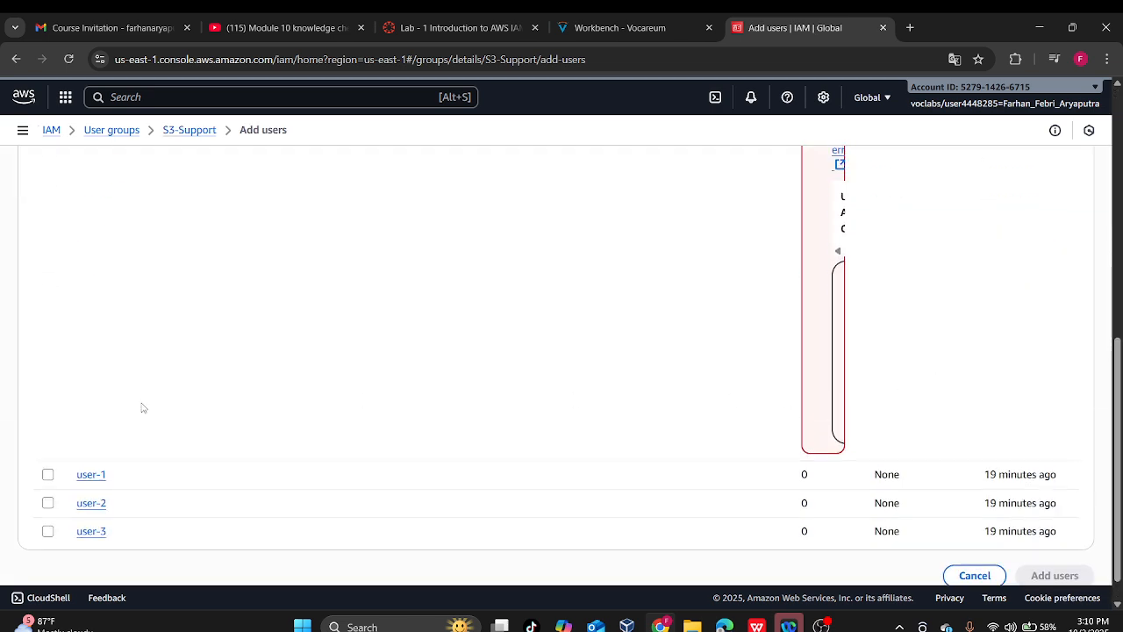
{"action": "scroll", "coordinate": [148, 401], "scroll_direction": "up", "scroll_amount": 5}
{"action": "scroll", "coordinate": [147, 399], "scroll_direction": "down", "scroll_amount": 3}
{"action": "scroll", "coordinate": [147, 399], "scroll_direction": "up", "scroll_amount": 4}
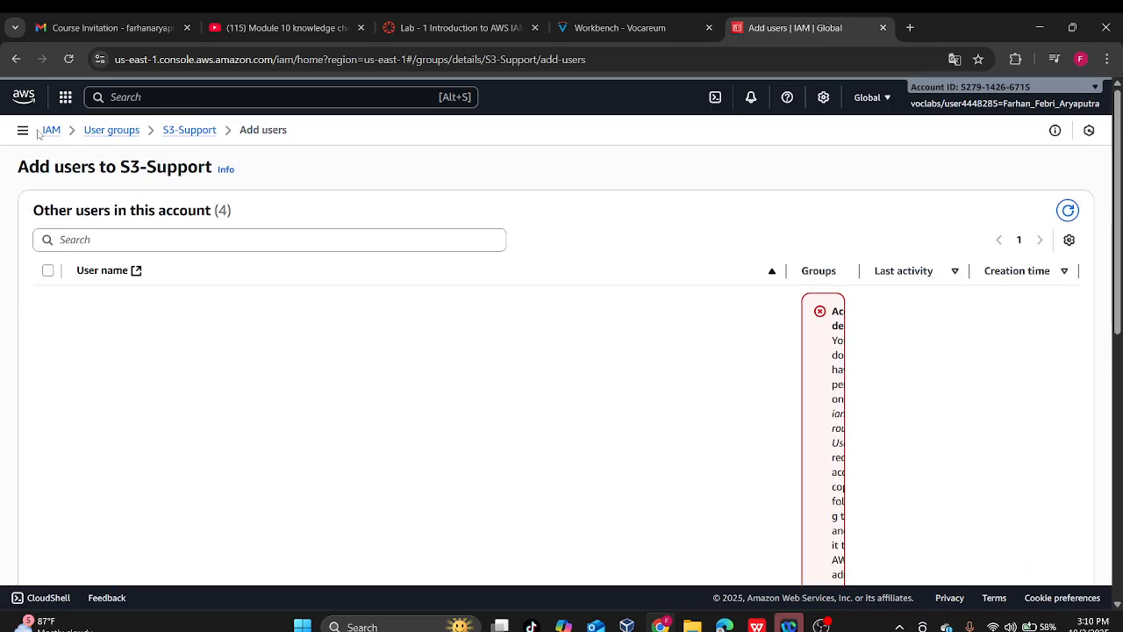
{"action": "left_click", "coordinate": [16, 60]}
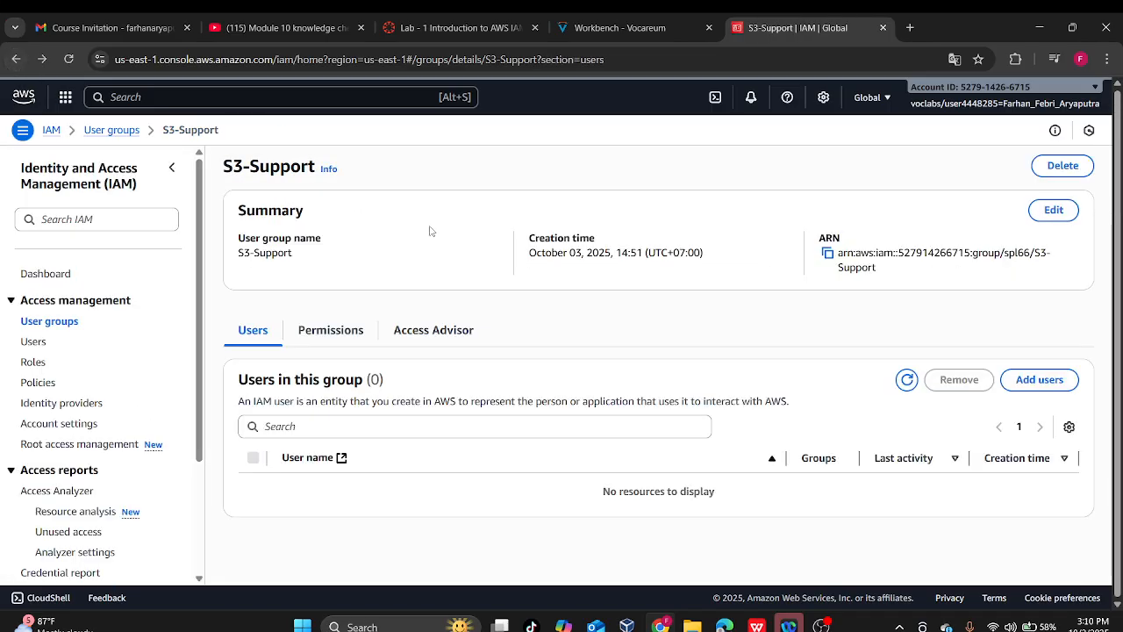
- Reread the business scenario and steps 23 to 27 on adding user-1 to the S3-Support group in the Vocareum lab instructions
{"action": "left_click", "coordinate": [418, 21]}
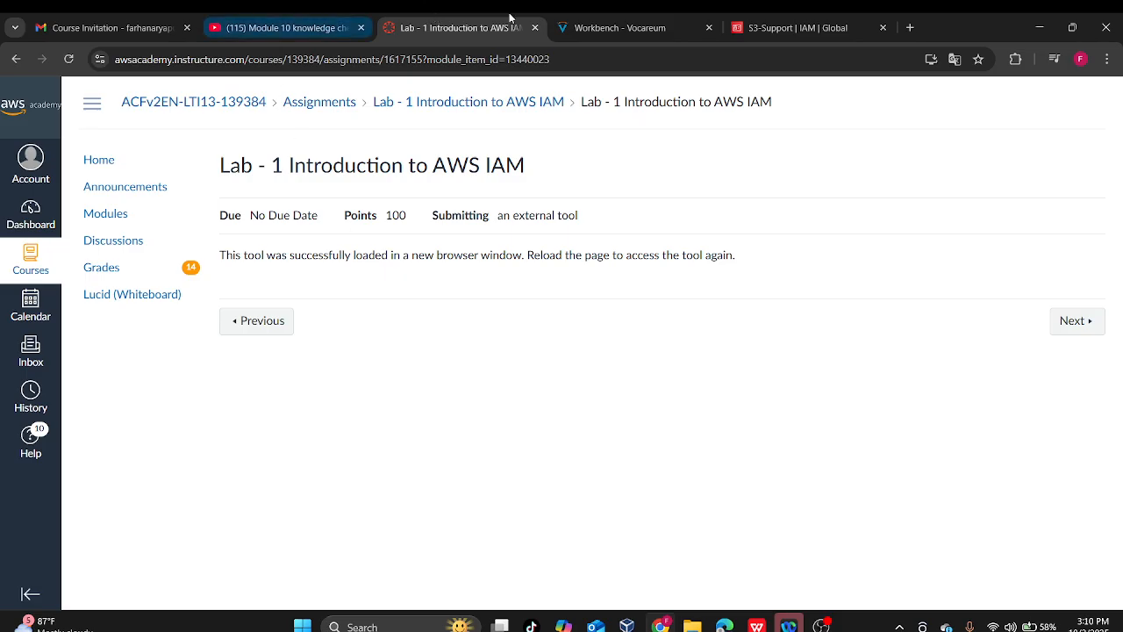
{"action": "left_click", "coordinate": [605, 25]}
{"action": "scroll", "coordinate": [346, 416], "scroll_direction": "down", "scroll_amount": 4}
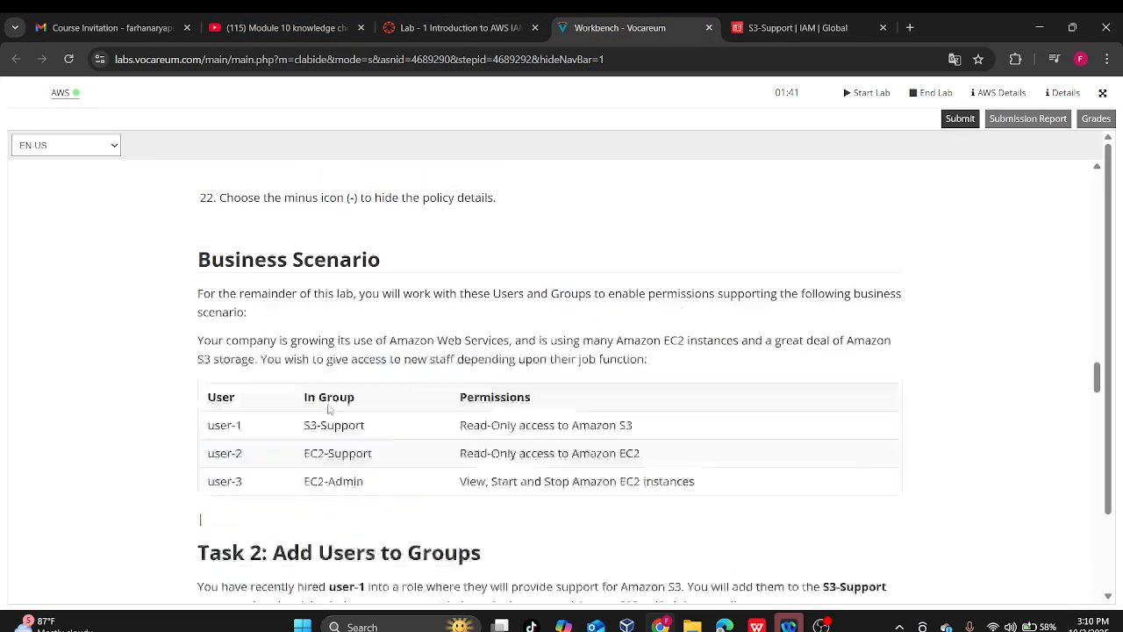
{"action": "scroll", "coordinate": [358, 320], "scroll_direction": "up", "scroll_amount": 7}
{"action": "scroll", "coordinate": [358, 323], "scroll_direction": "down", "scroll_amount": 2}
{"action": "scroll", "coordinate": [358, 325], "scroll_direction": "down", "scroll_amount": 5}
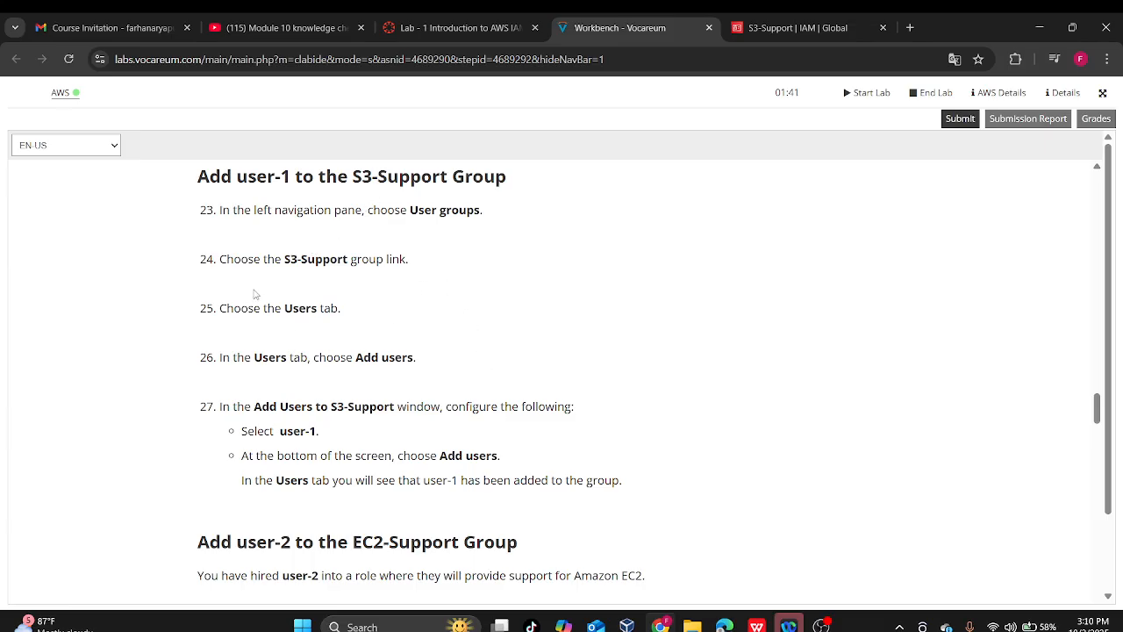
- Check the S3-Support group's permissions, access advisor and users in IAM, and view the user table's display preferences without changing them
{"action": "left_click", "coordinate": [874, 21]}
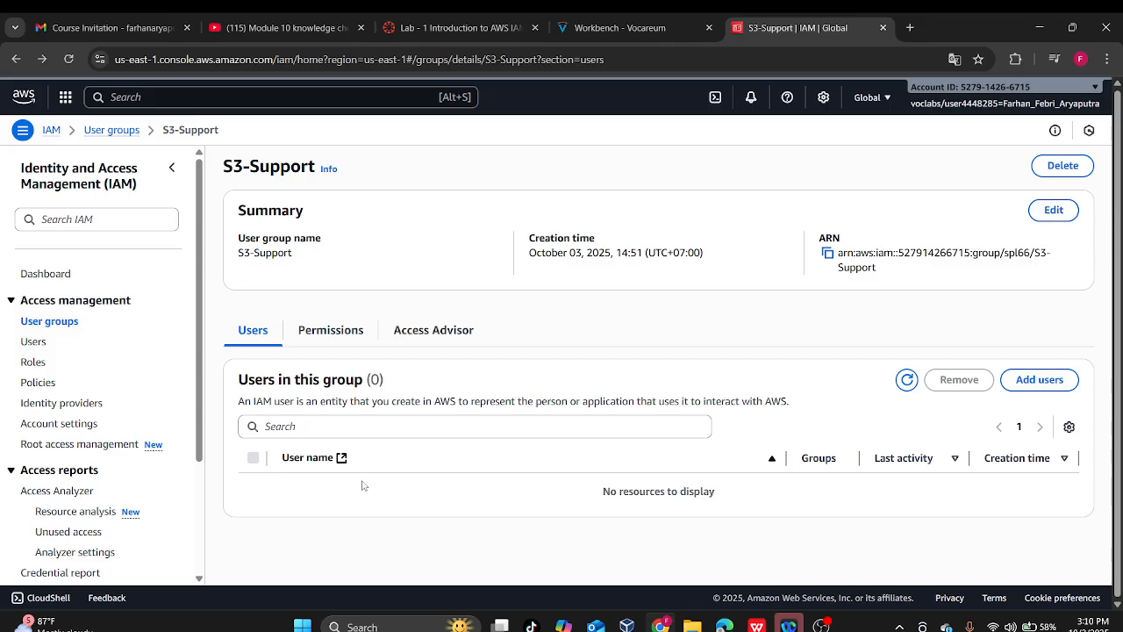
{"action": "left_click", "coordinate": [350, 330]}
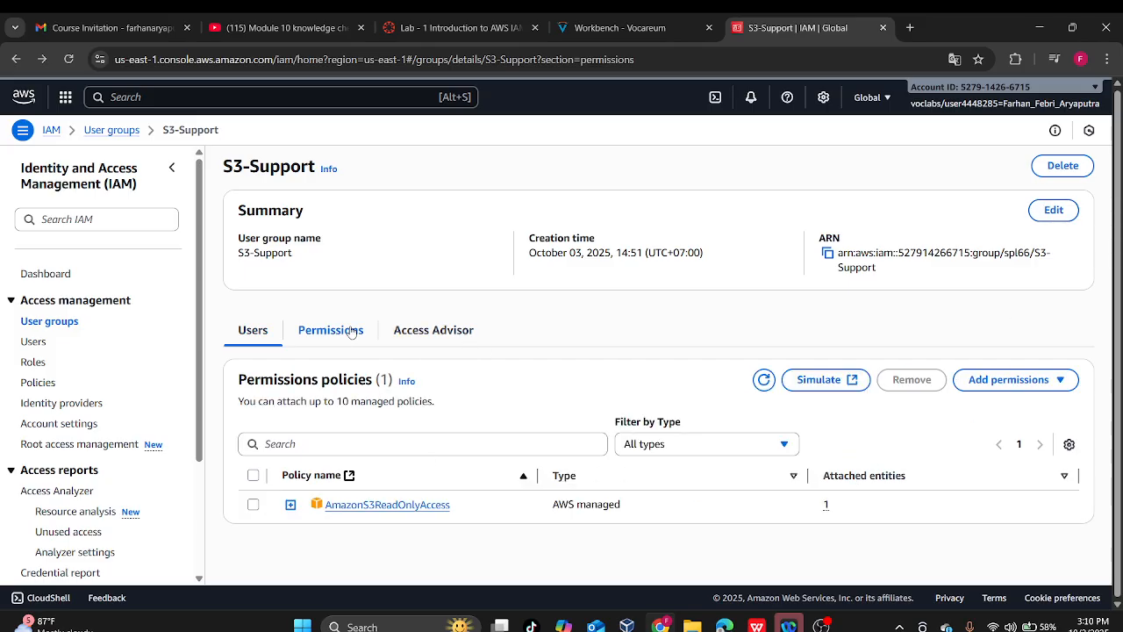
{"action": "left_click", "coordinate": [430, 330]}
{"action": "left_click", "coordinate": [263, 333]}
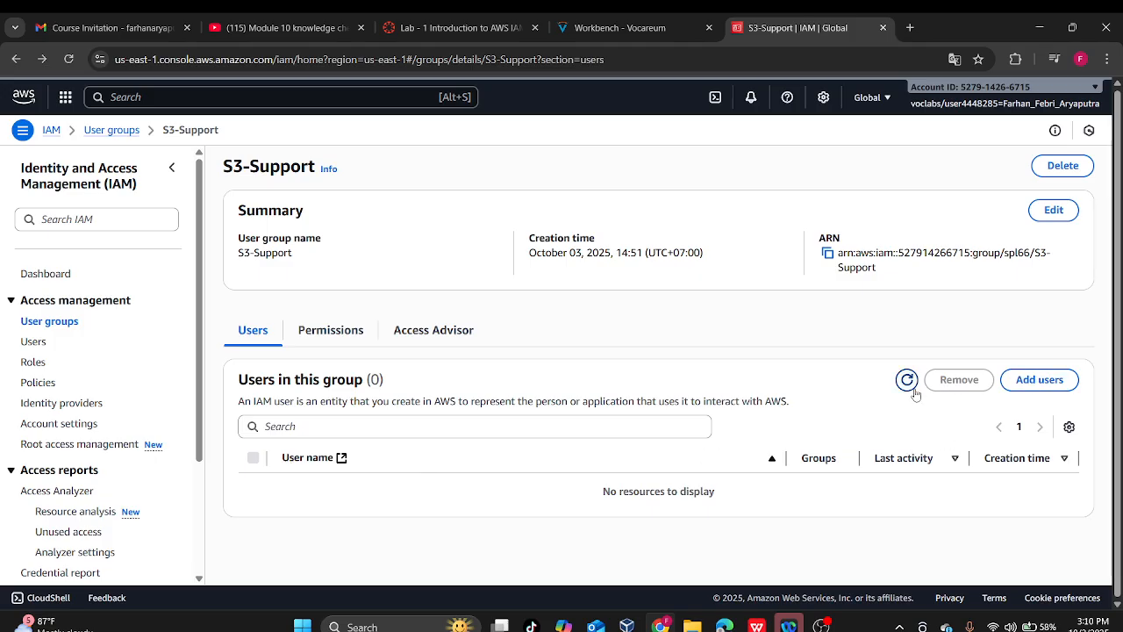
{"action": "left_click", "coordinate": [1068, 427]}
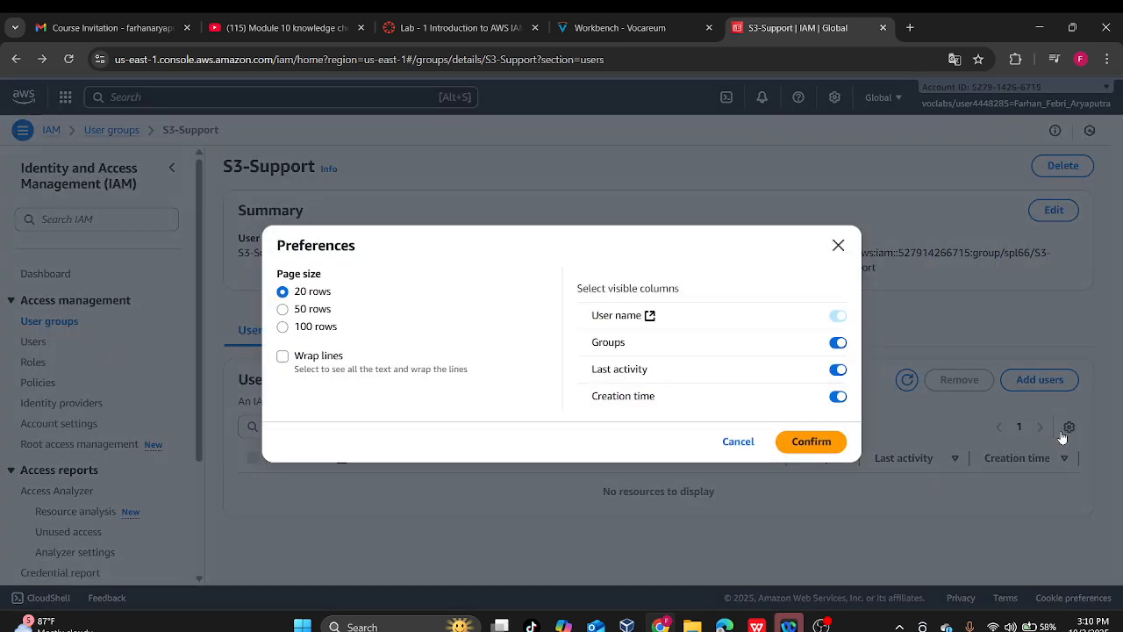
{"action": "left_click", "coordinate": [838, 245]}
- Go back to the Vocareum instructions and reread the Task 2 introduction and the steps for adding user-1
{"action": "left_click", "coordinate": [456, 27]}
{"action": "left_click", "coordinate": [614, 28]}
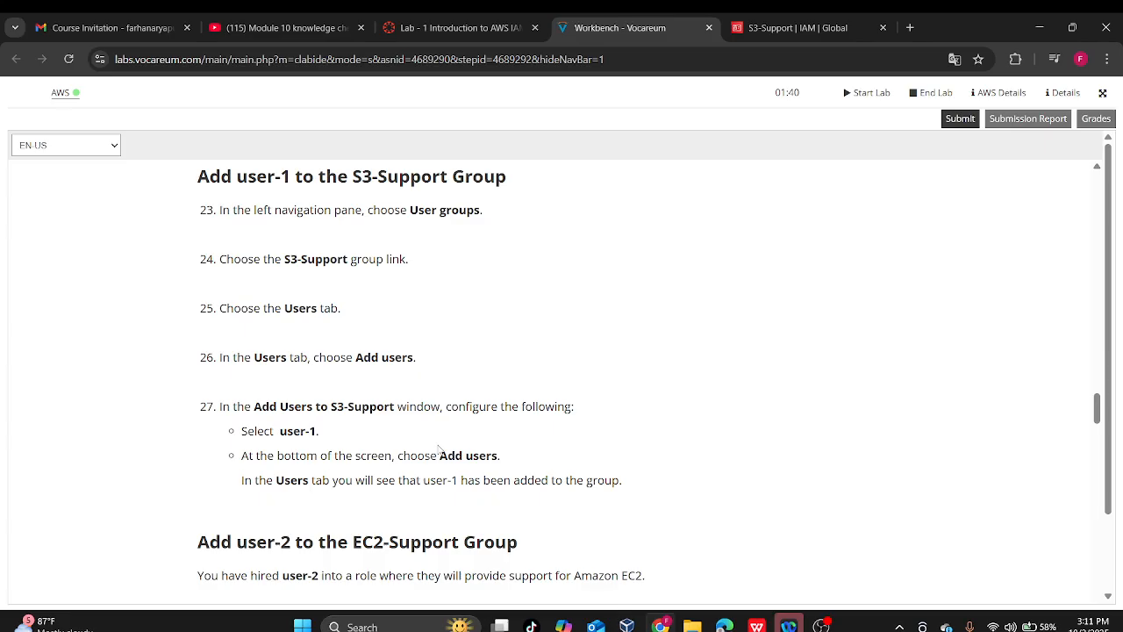
{"action": "scroll", "coordinate": [796, 459], "scroll_direction": "up", "scroll_amount": 5}
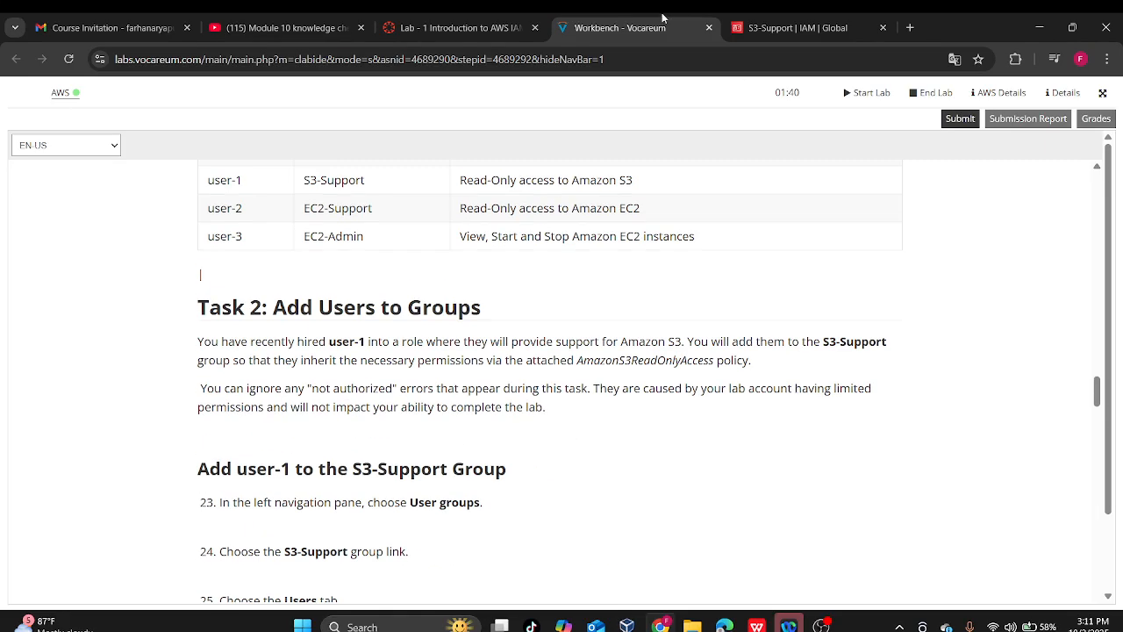
- Switch to the IAM console and add user-1 to the S3-Support group
{"action": "left_click", "coordinate": [789, 27]}
{"action": "left_click", "coordinate": [1016, 386]}
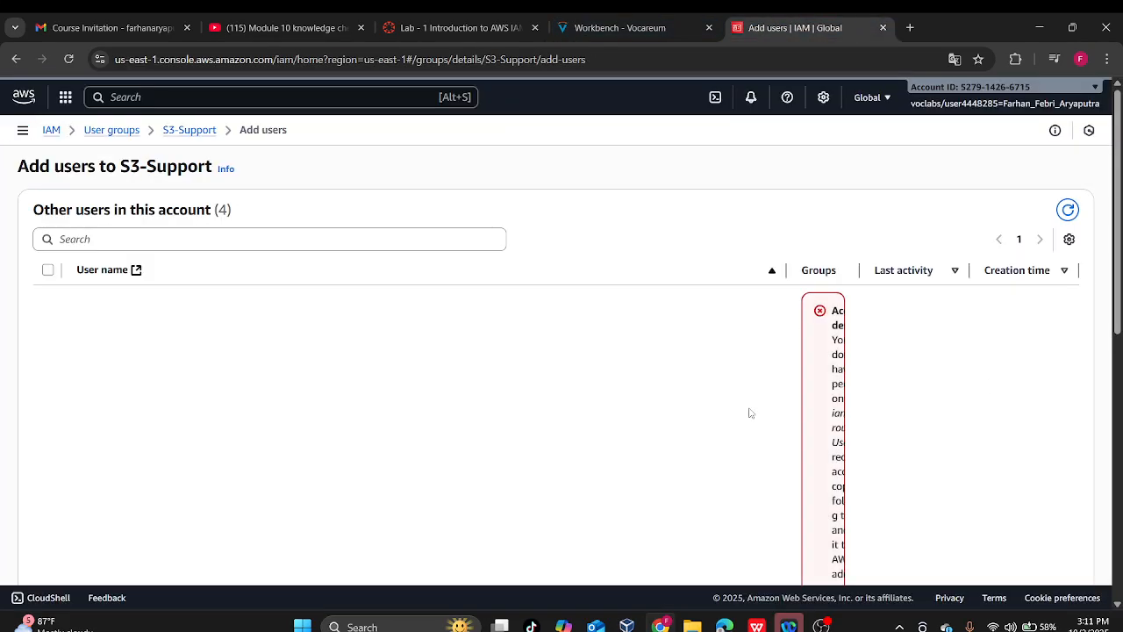
{"action": "scroll", "coordinate": [626, 412], "scroll_direction": "down", "scroll_amount": 5}
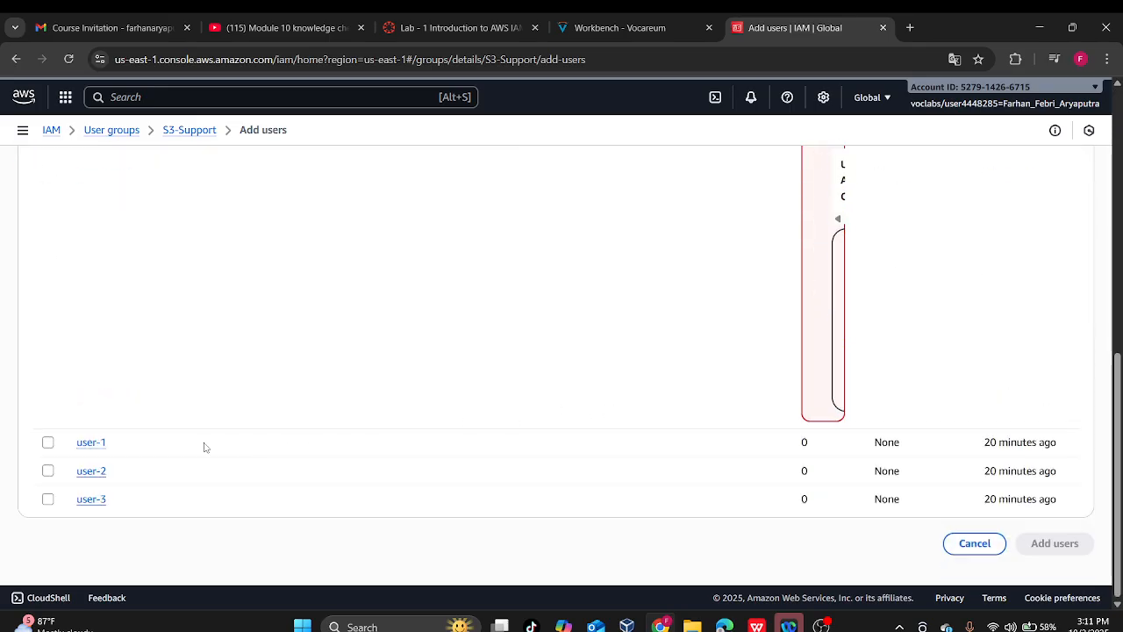
{"action": "left_click", "coordinate": [47, 442]}
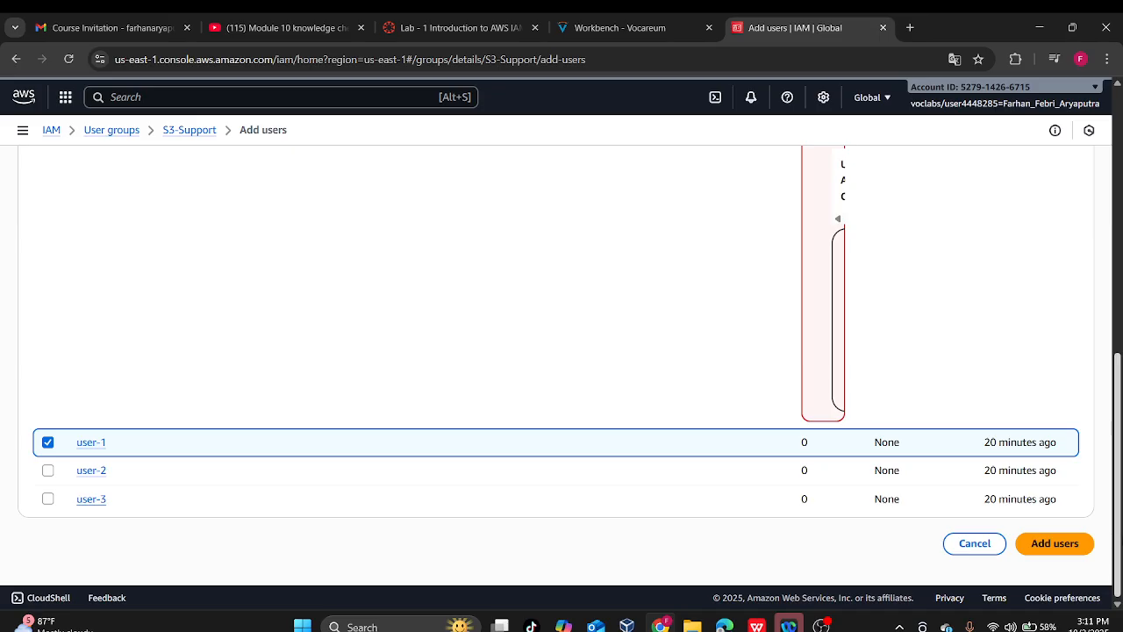
{"action": "left_click", "coordinate": [1062, 544]}
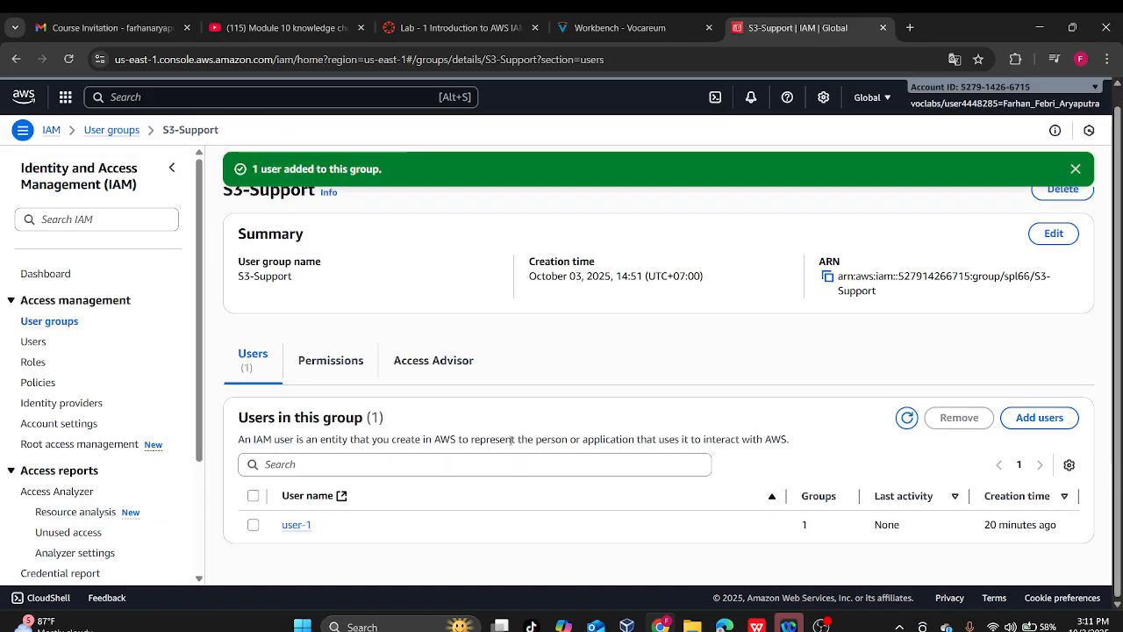
{"action": "scroll", "coordinate": [512, 440], "scroll_direction": "up", "scroll_amount": 1}
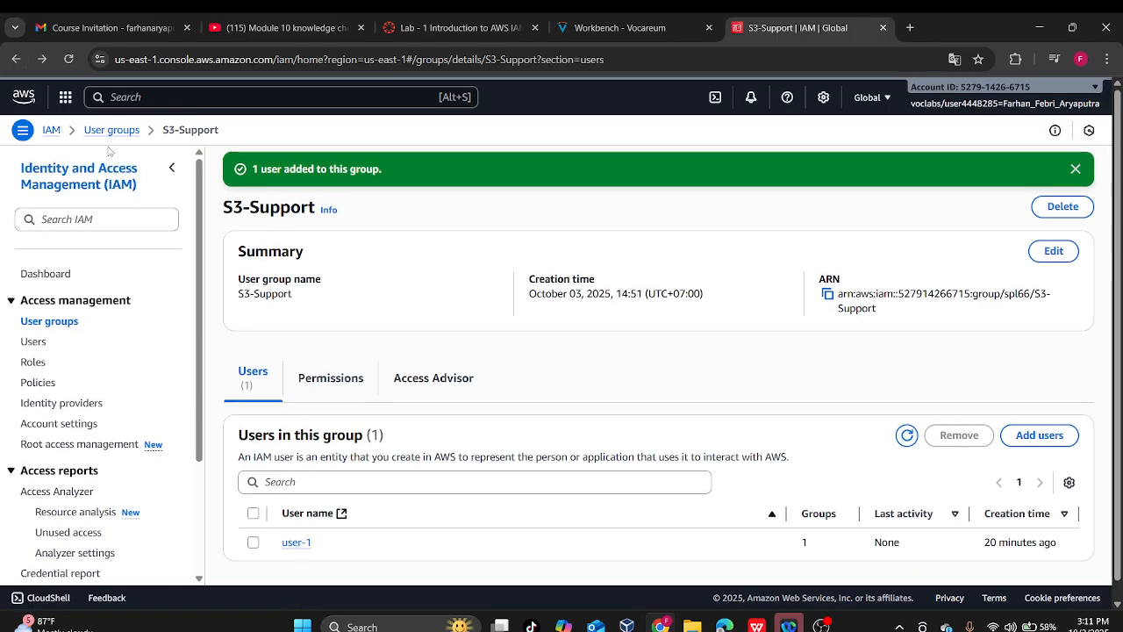
- Return to the Vocareum lab instructions and read steps 23 to 28, through adding user-2 to the EC2-Support group
{"action": "left_click", "coordinate": [498, 20]}
{"action": "left_click", "coordinate": [619, 28]}
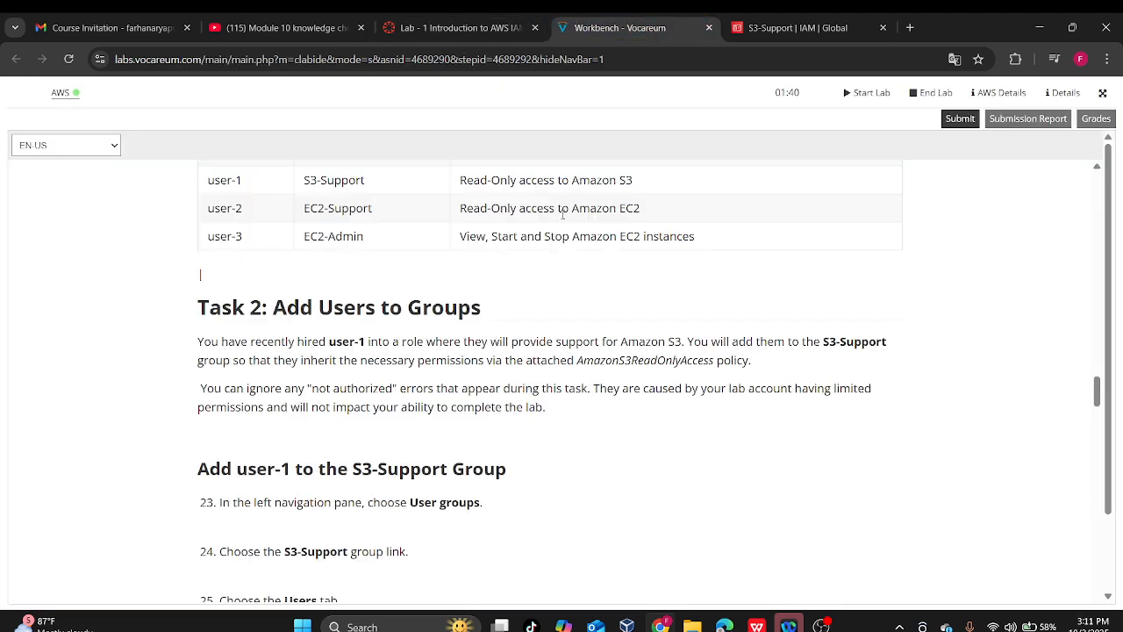
{"action": "scroll", "coordinate": [535, 299], "scroll_direction": "down", "scroll_amount": 3}
{"action": "scroll", "coordinate": [277, 344], "scroll_direction": "up", "scroll_amount": 1}
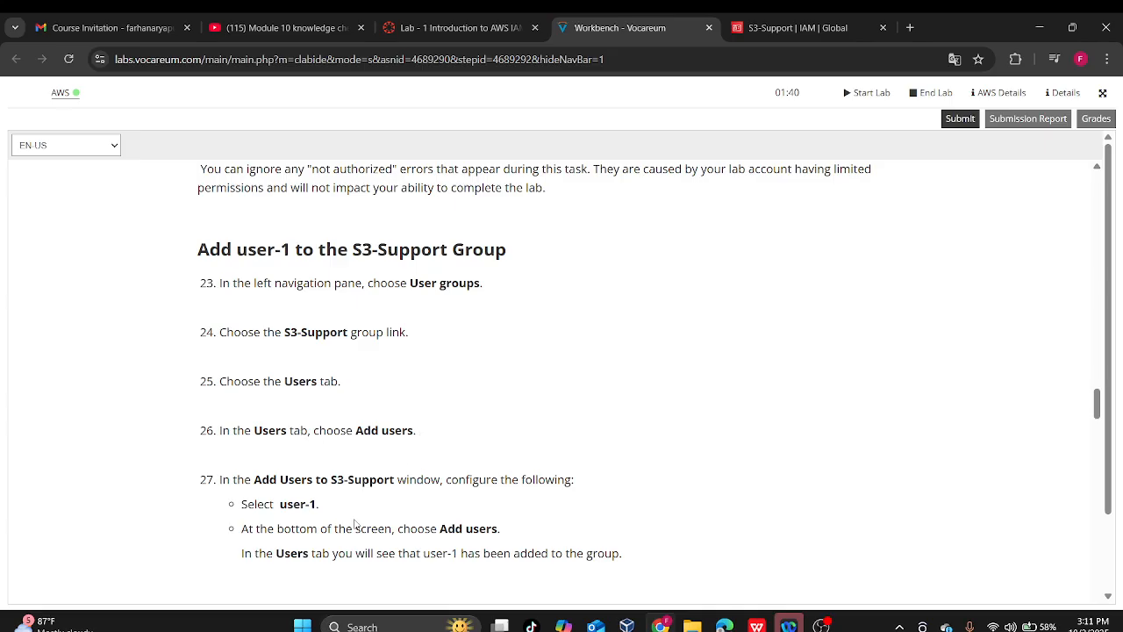
{"action": "scroll", "coordinate": [421, 491], "scroll_direction": "down", "scroll_amount": 1}
{"action": "scroll", "coordinate": [340, 507], "scroll_direction": "down", "scroll_amount": 4}
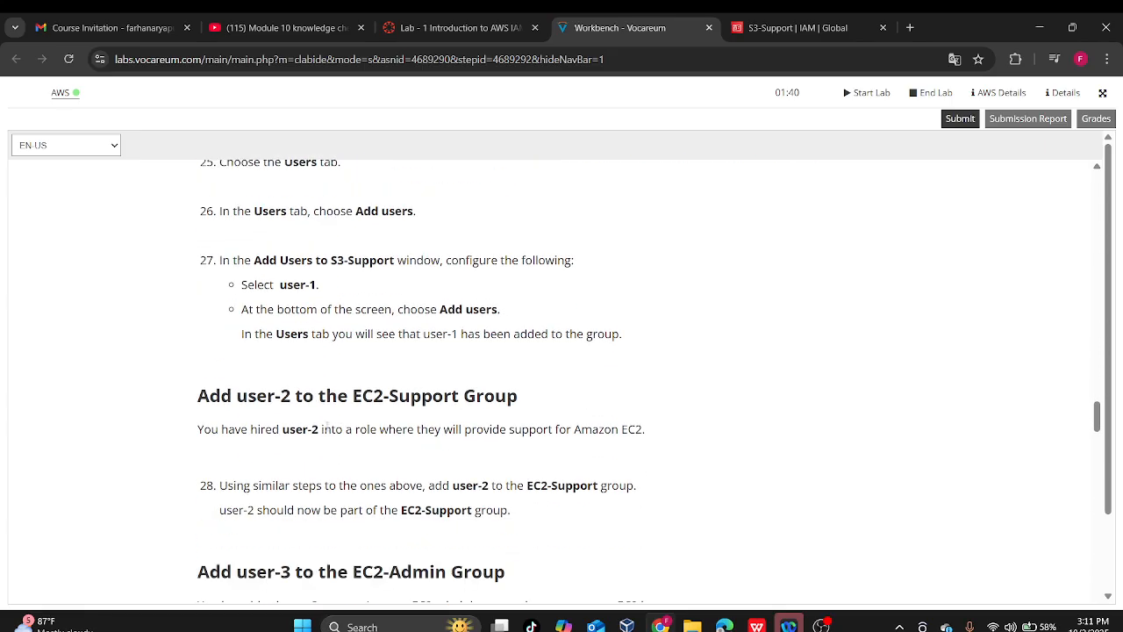
- Switch back to the IAM console and add user-2 to the EC2-Support group
{"action": "left_click", "coordinate": [872, 19]}
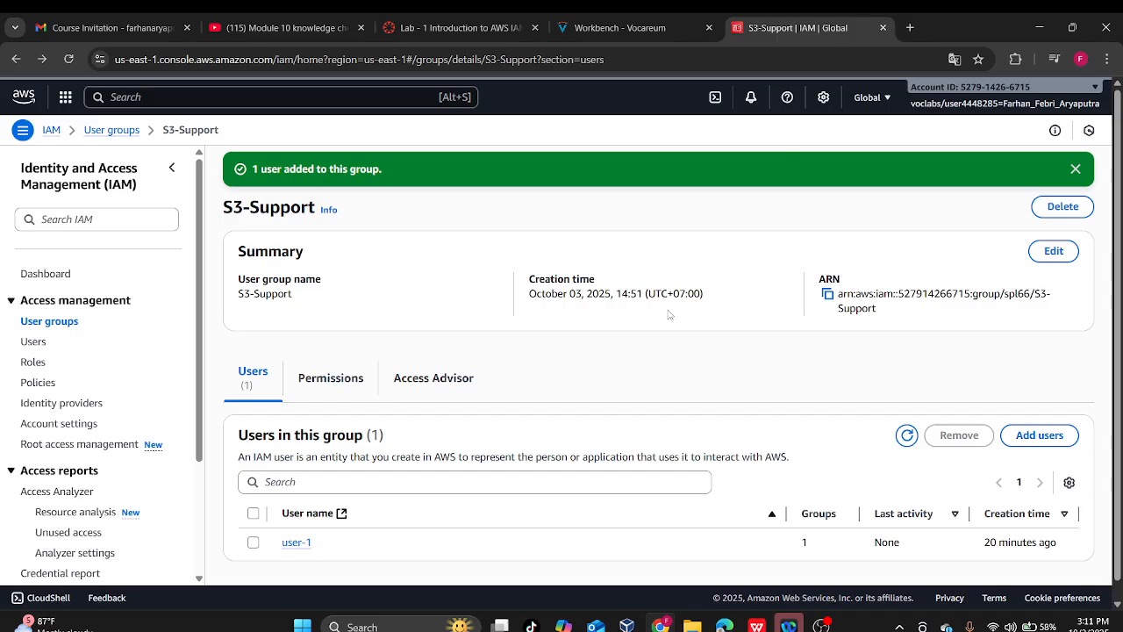
{"action": "left_click", "coordinate": [16, 59]}
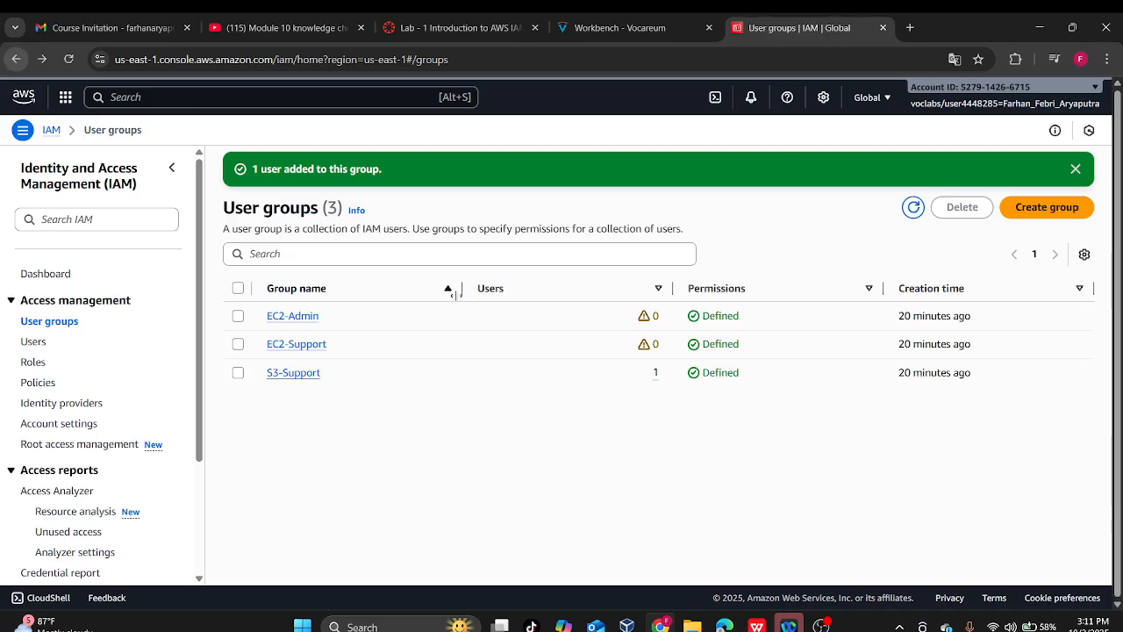
{"action": "left_click", "coordinate": [307, 345]}
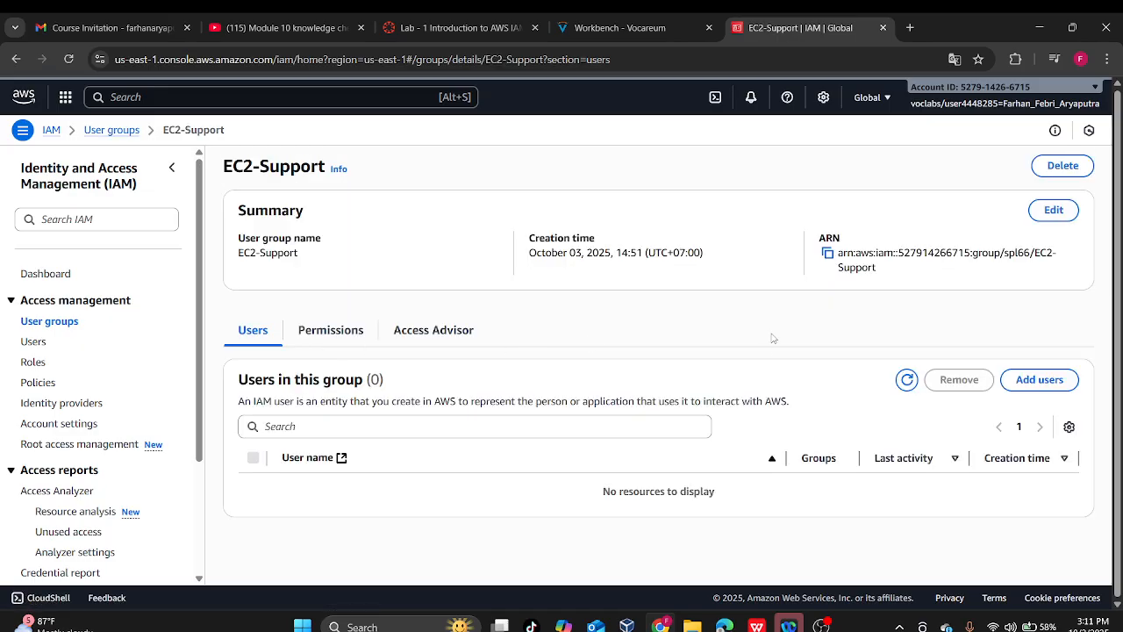
{"action": "left_click", "coordinate": [1028, 380]}
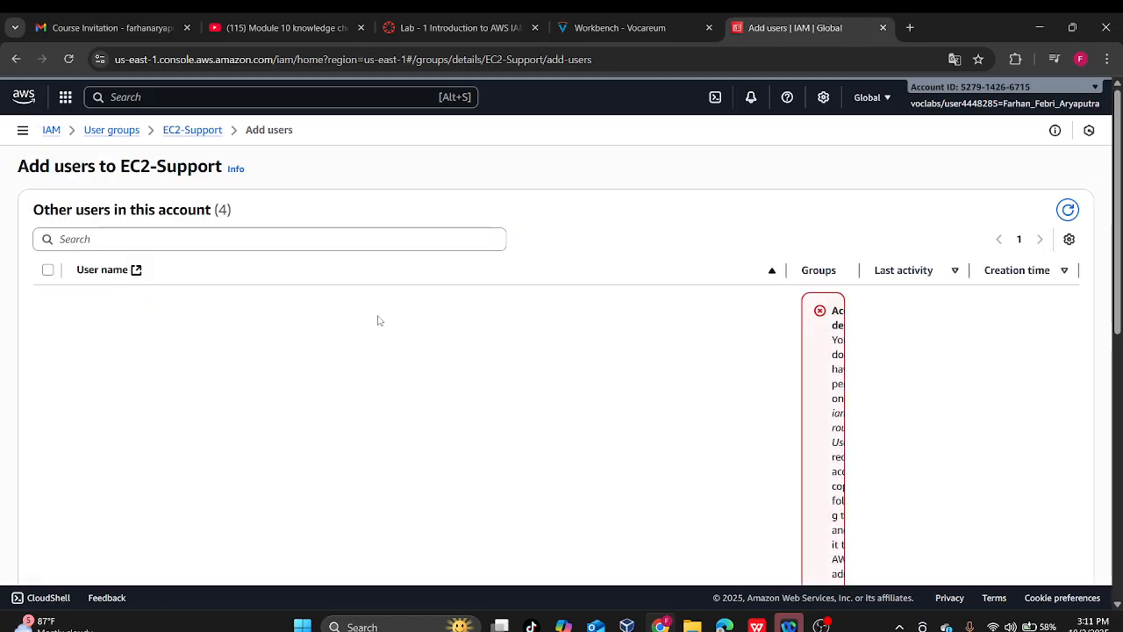
{"action": "scroll", "coordinate": [379, 321], "scroll_direction": "down", "scroll_amount": 5}
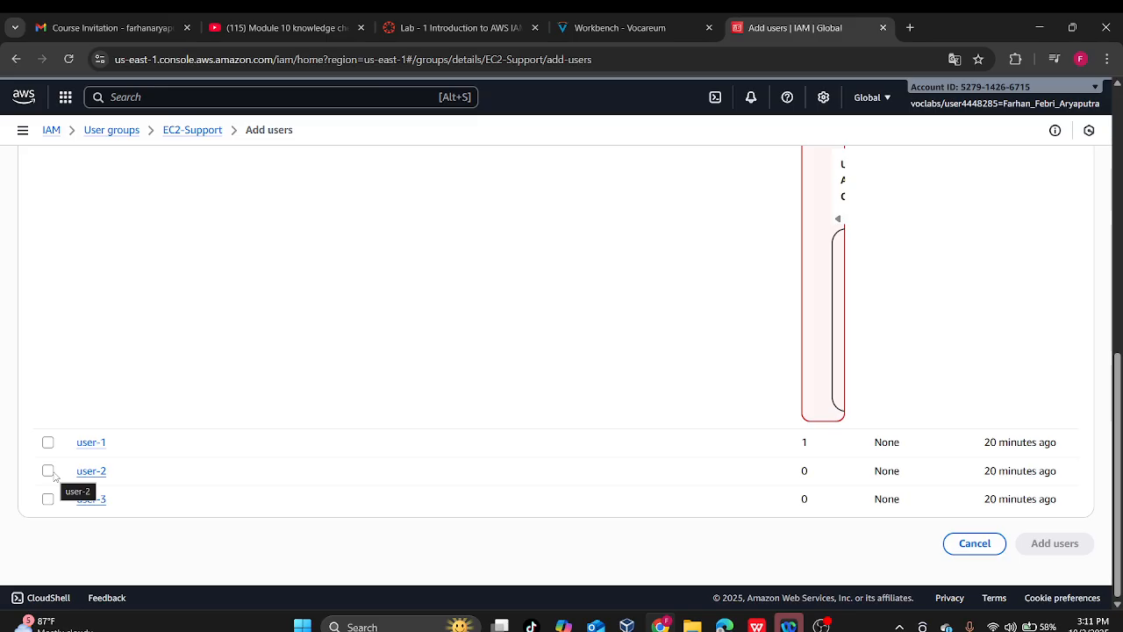
{"action": "left_click", "coordinate": [48, 471]}
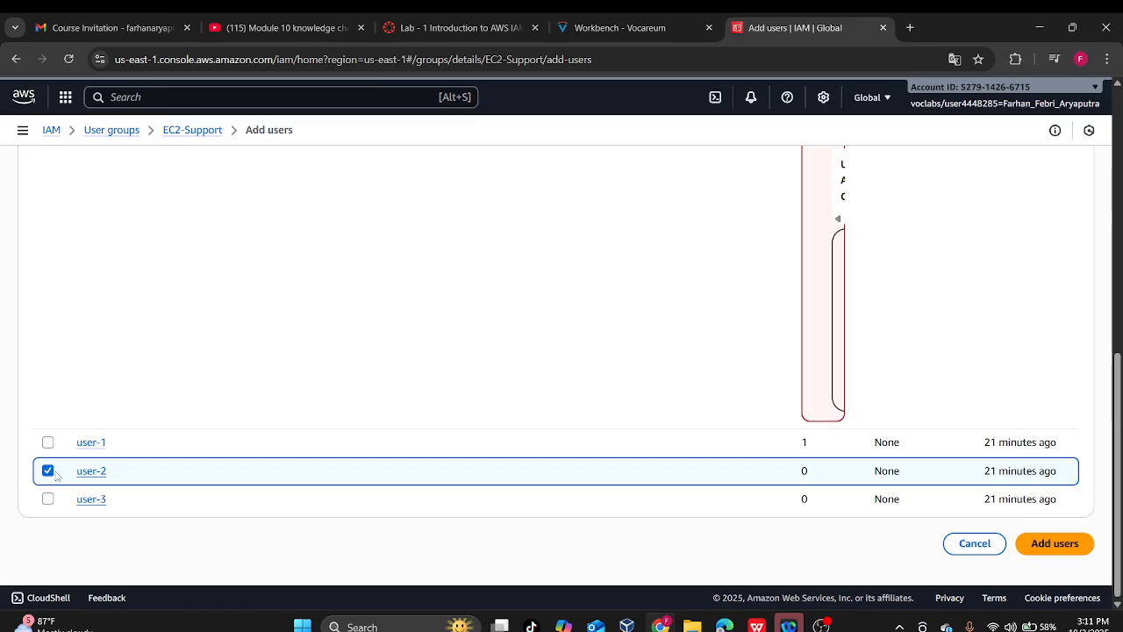
{"action": "left_click", "coordinate": [1044, 546]}
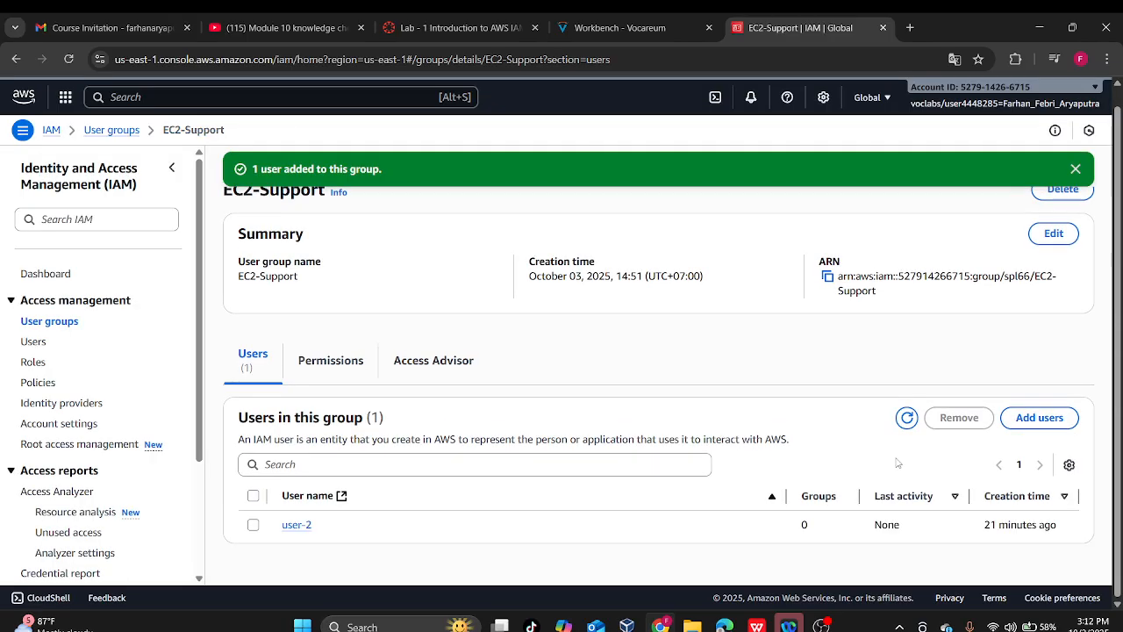
- Return to the list of user groups and add user-3 to the EC2-Admin group
{"action": "left_click", "coordinate": [16, 59]}
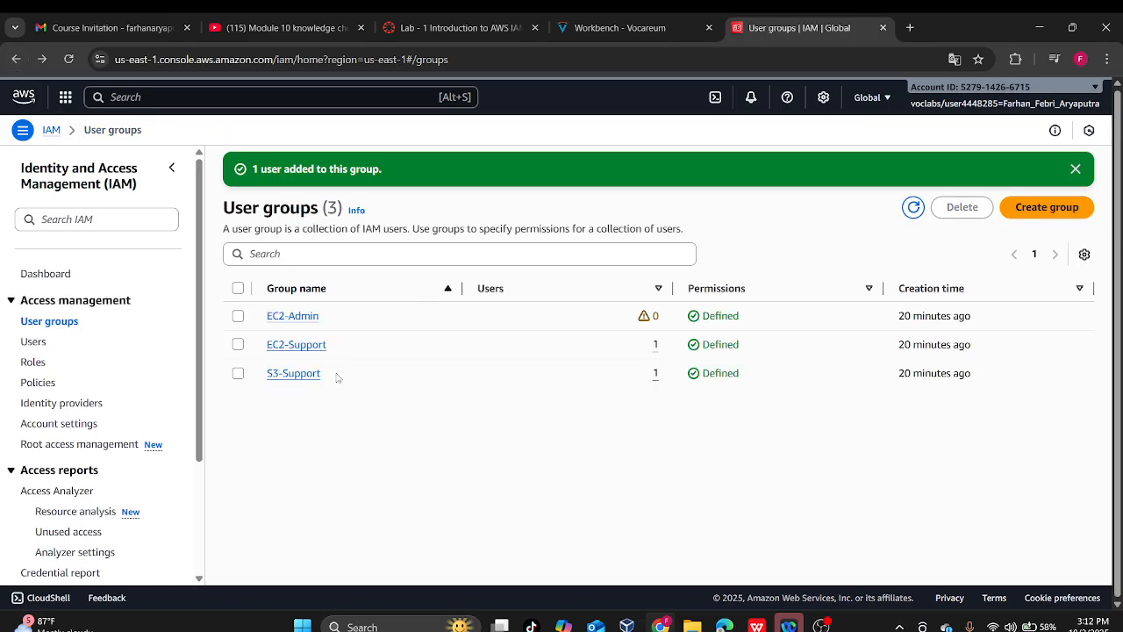
{"action": "left_click", "coordinate": [309, 321]}
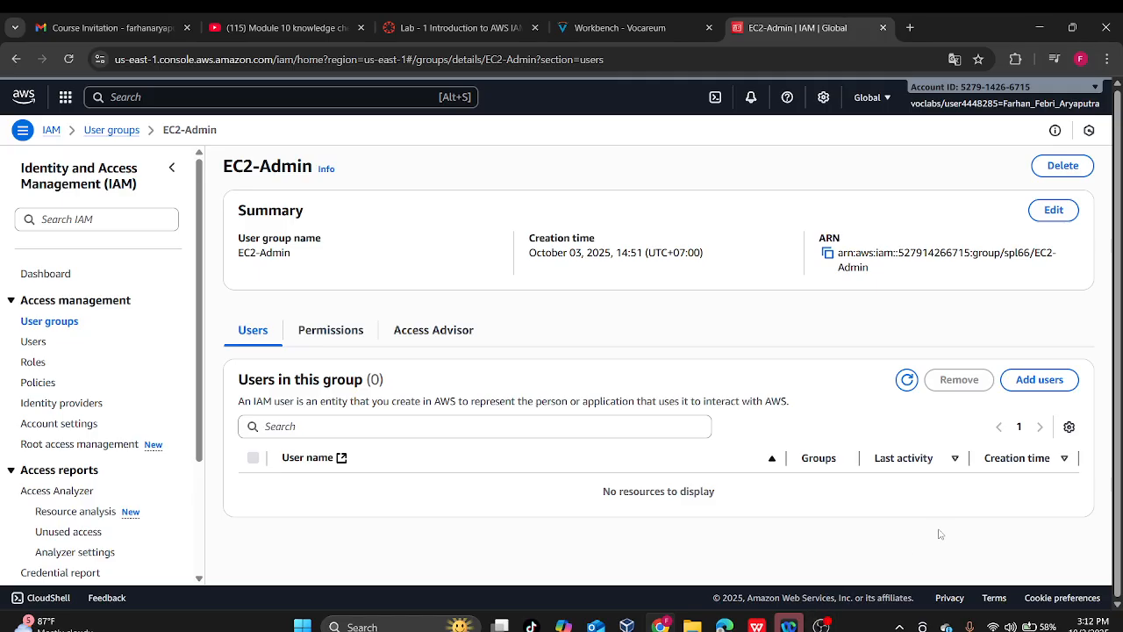
{"action": "left_click", "coordinate": [1037, 380]}
{"action": "scroll", "coordinate": [587, 325], "scroll_direction": "down", "scroll_amount": 3}
{"action": "scroll", "coordinate": [588, 325], "scroll_direction": "down", "scroll_amount": 1}
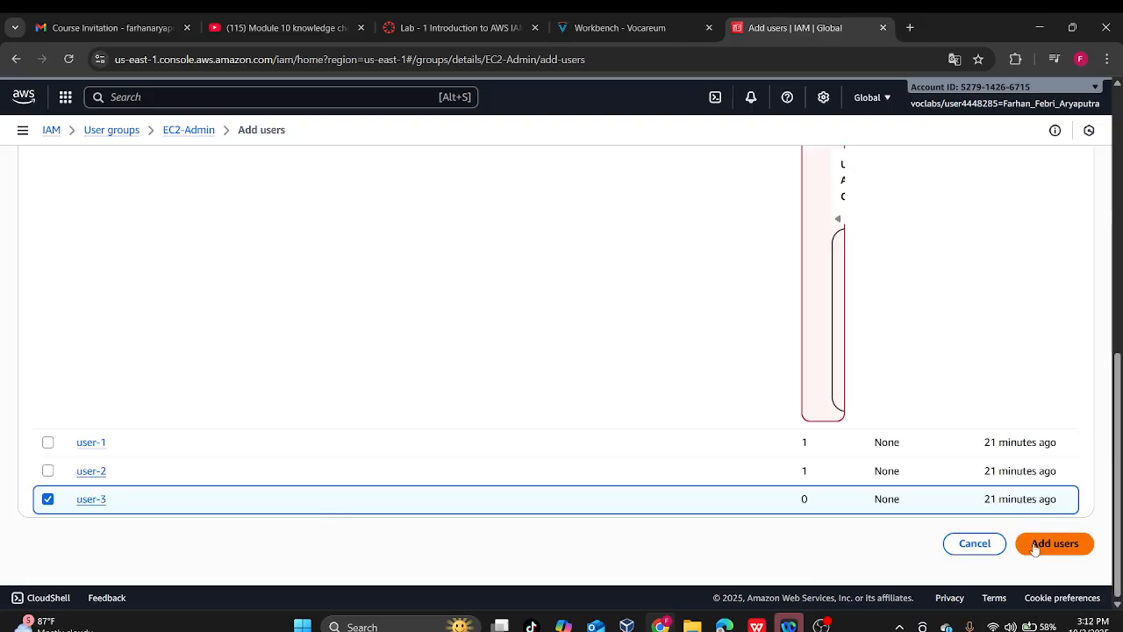
{"action": "left_click", "coordinate": [1046, 541]}
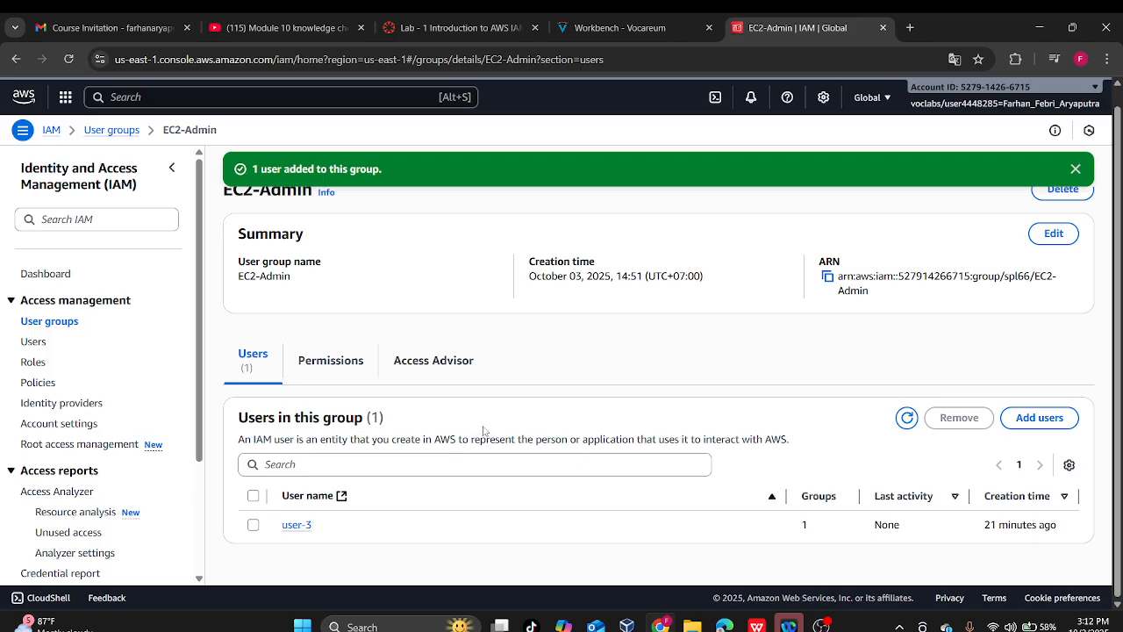
- Review the Vocareum instructions for adding user-2 and user-3, checking the groups in step 30, and starting Task 3
{"action": "left_click", "coordinate": [607, 17]}
{"action": "scroll", "coordinate": [509, 351], "scroll_direction": "down", "scroll_amount": 1}
{"action": "scroll", "coordinate": [504, 351], "scroll_direction": "up", "scroll_amount": 2}
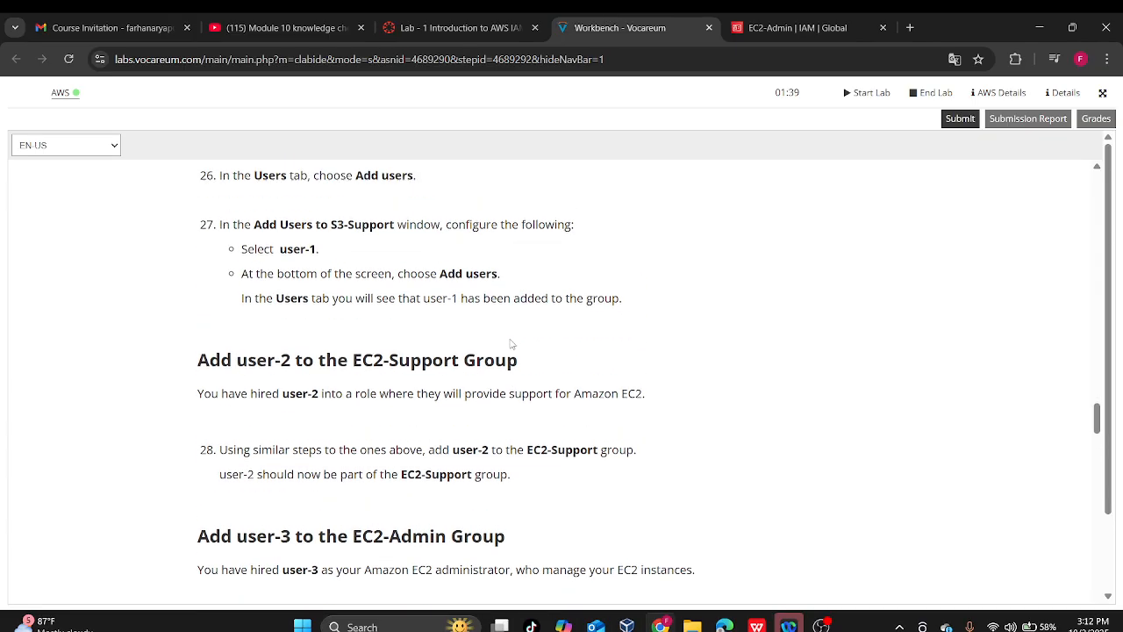
{"action": "scroll", "coordinate": [509, 338], "scroll_direction": "up", "scroll_amount": 1}
{"action": "scroll", "coordinate": [509, 338], "scroll_direction": "down", "scroll_amount": 3}
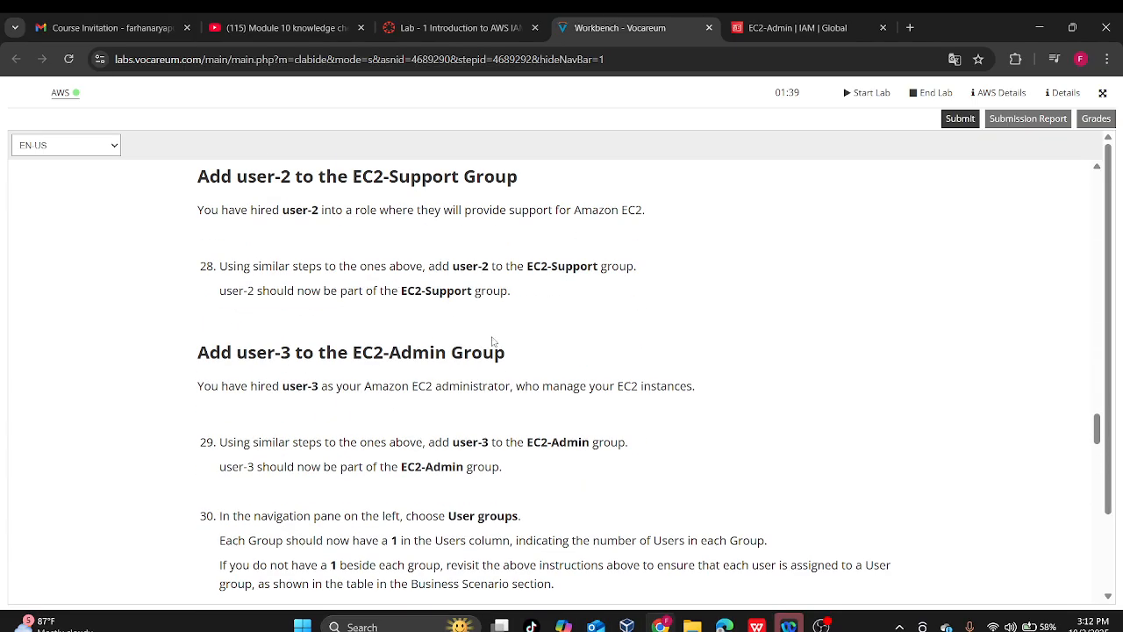
{"action": "scroll", "coordinate": [490, 346], "scroll_direction": "up", "scroll_amount": 1}
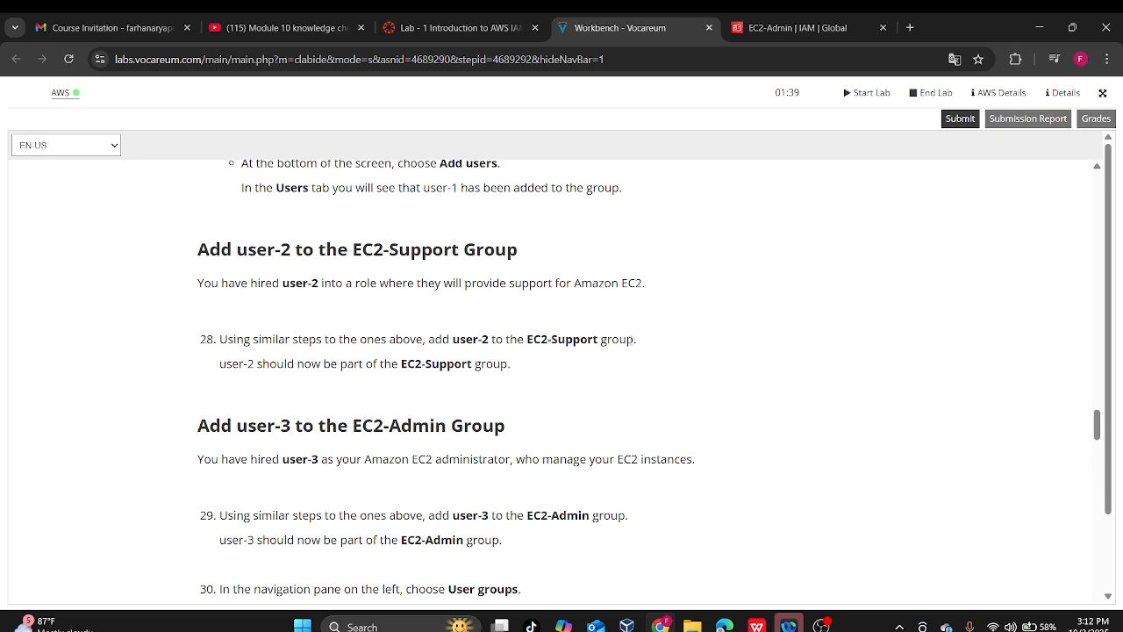
{"action": "scroll", "coordinate": [424, 413], "scroll_direction": "down", "scroll_amount": 2}
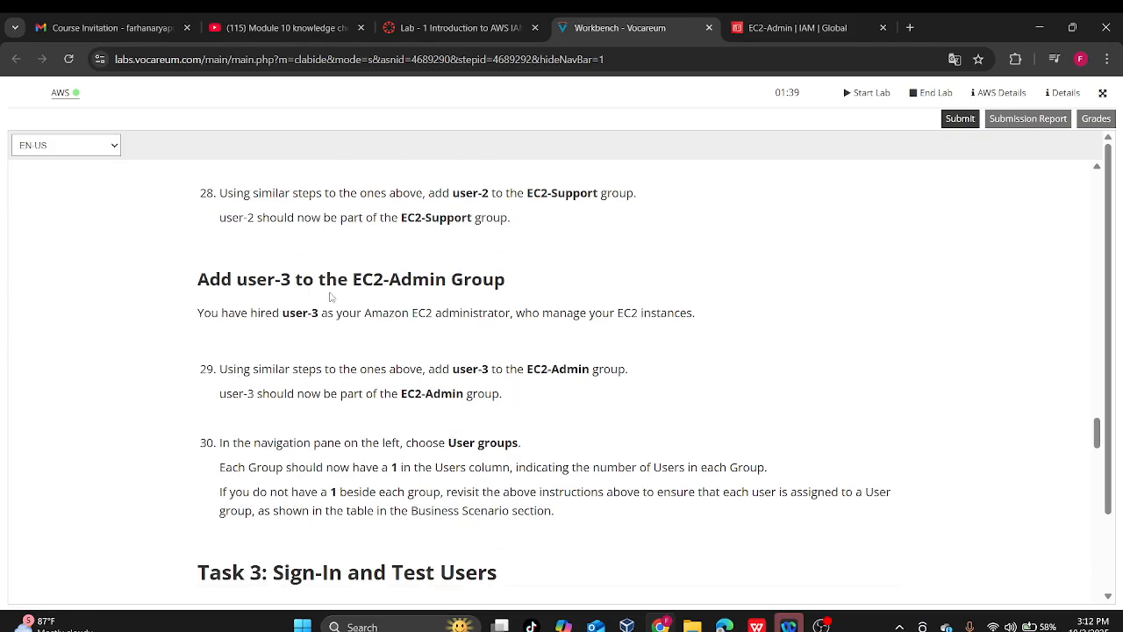
{"action": "scroll", "coordinate": [478, 320], "scroll_direction": "down", "scroll_amount": 3}
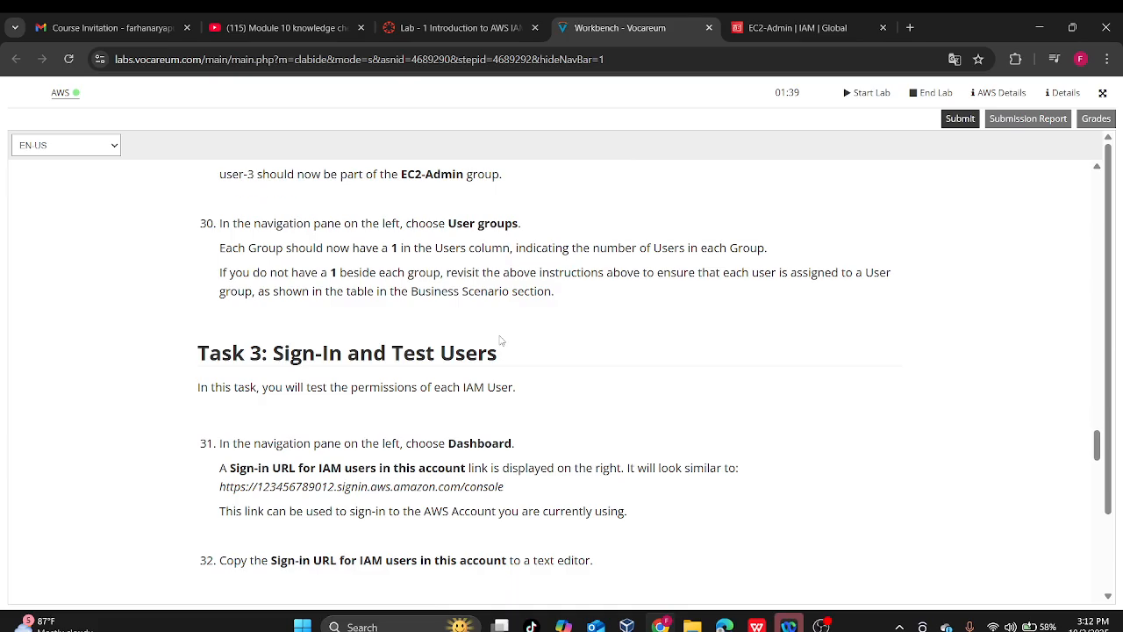
{"action": "scroll", "coordinate": [342, 375], "scroll_direction": "down", "scroll_amount": 1}
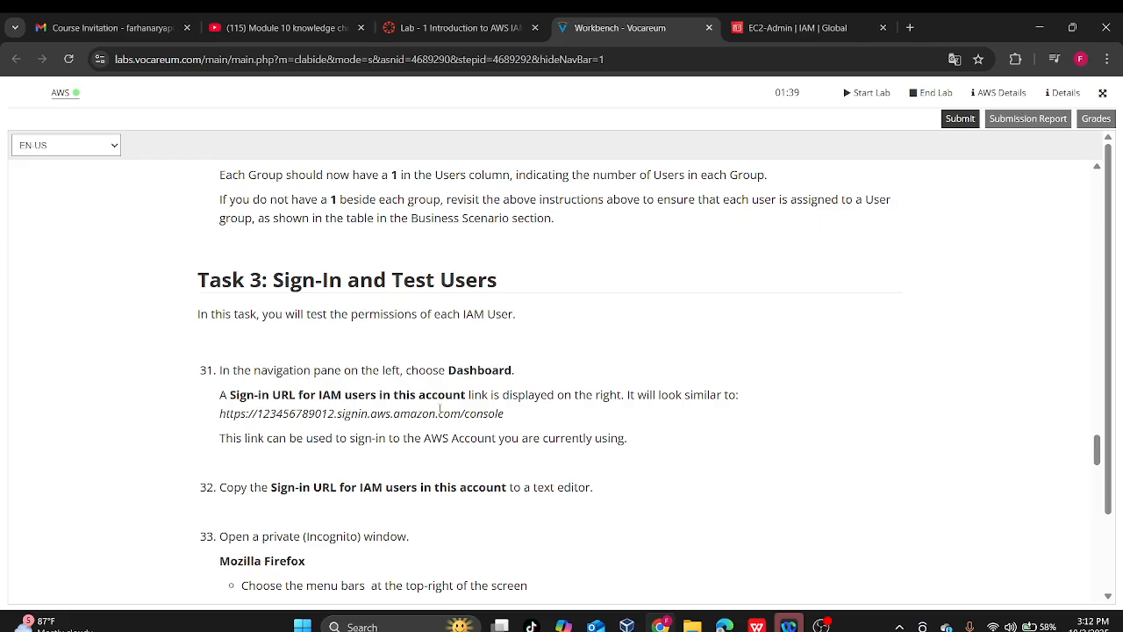
{"action": "scroll", "coordinate": [450, 410], "scroll_direction": "up", "scroll_amount": 4}
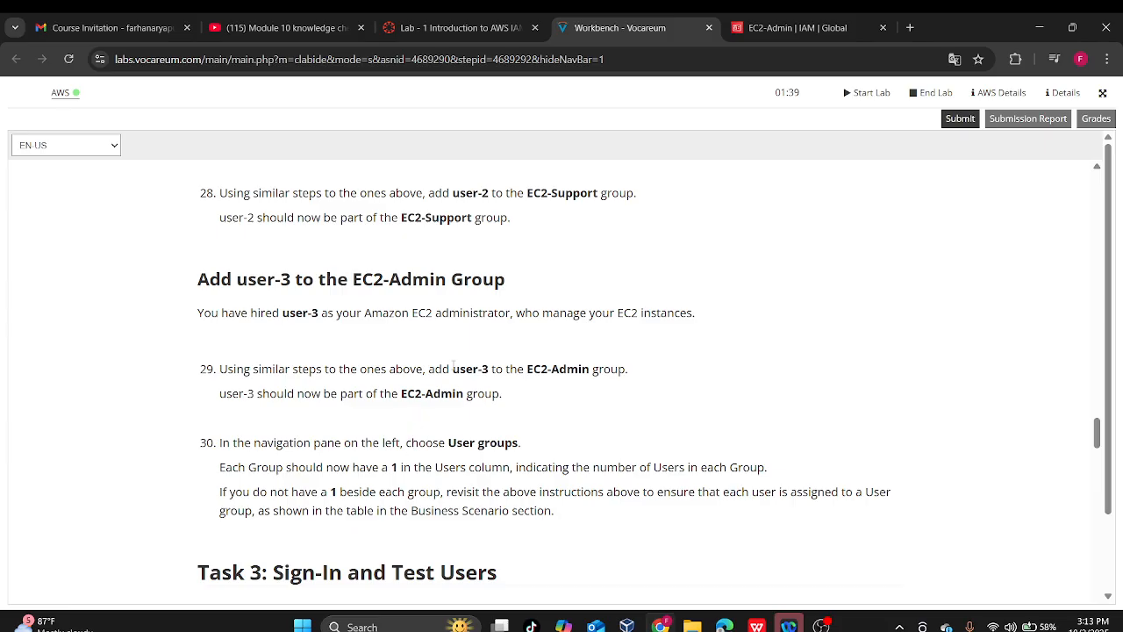
- Check the number of users in each IAM user group, sorting the list by users and reloading the page
{"action": "left_click", "coordinate": [763, 27]}
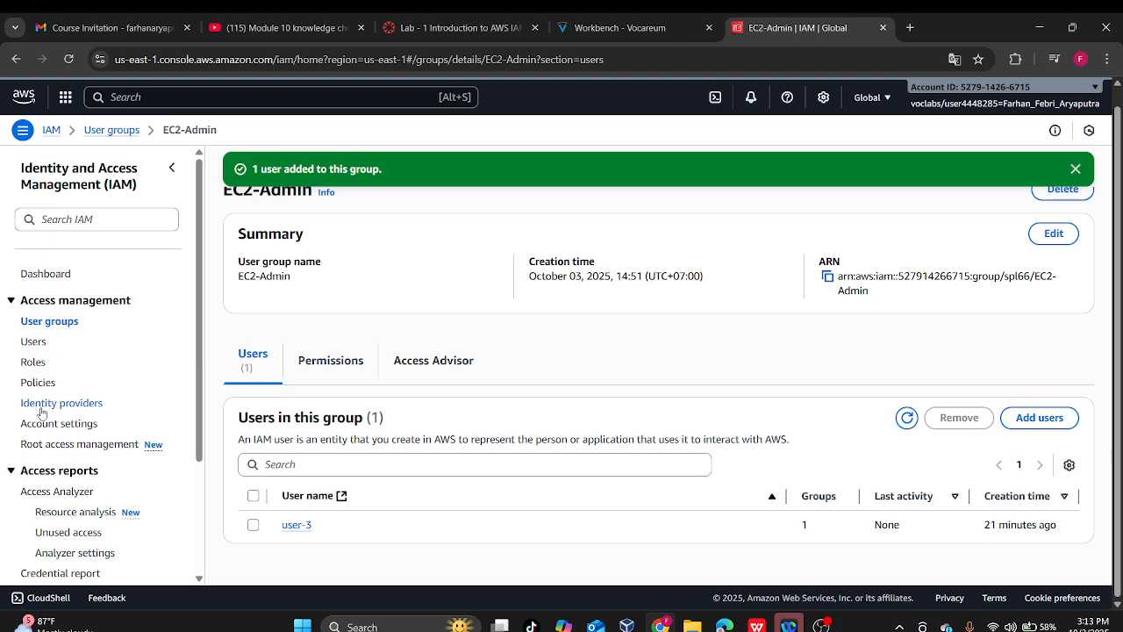
{"action": "left_click", "coordinate": [55, 323]}
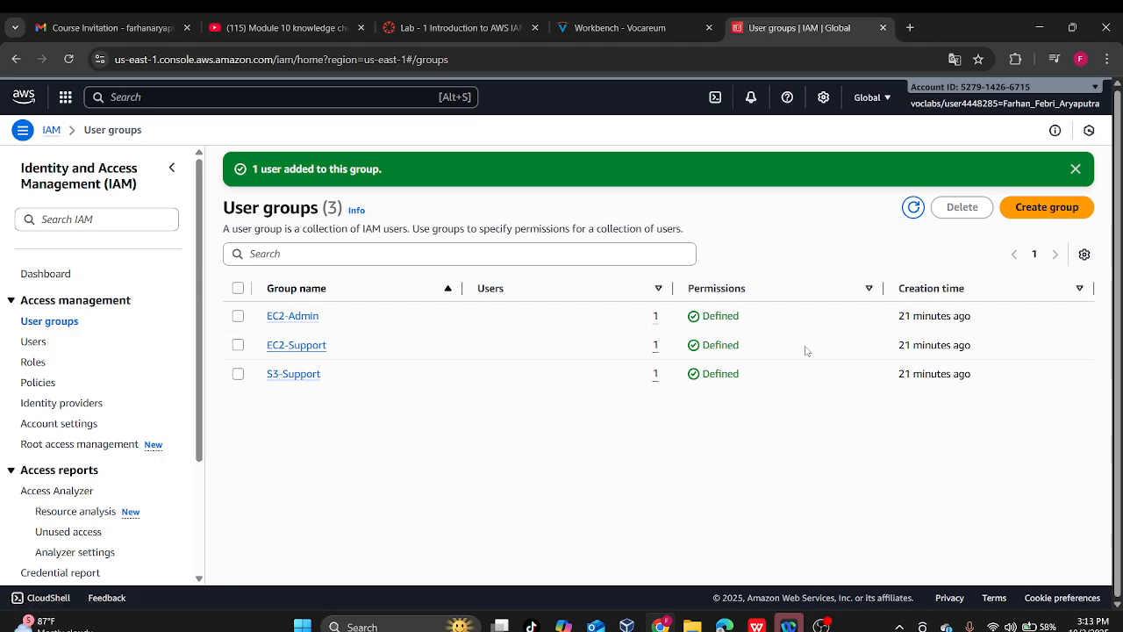
{"action": "left_click", "coordinate": [658, 289]}
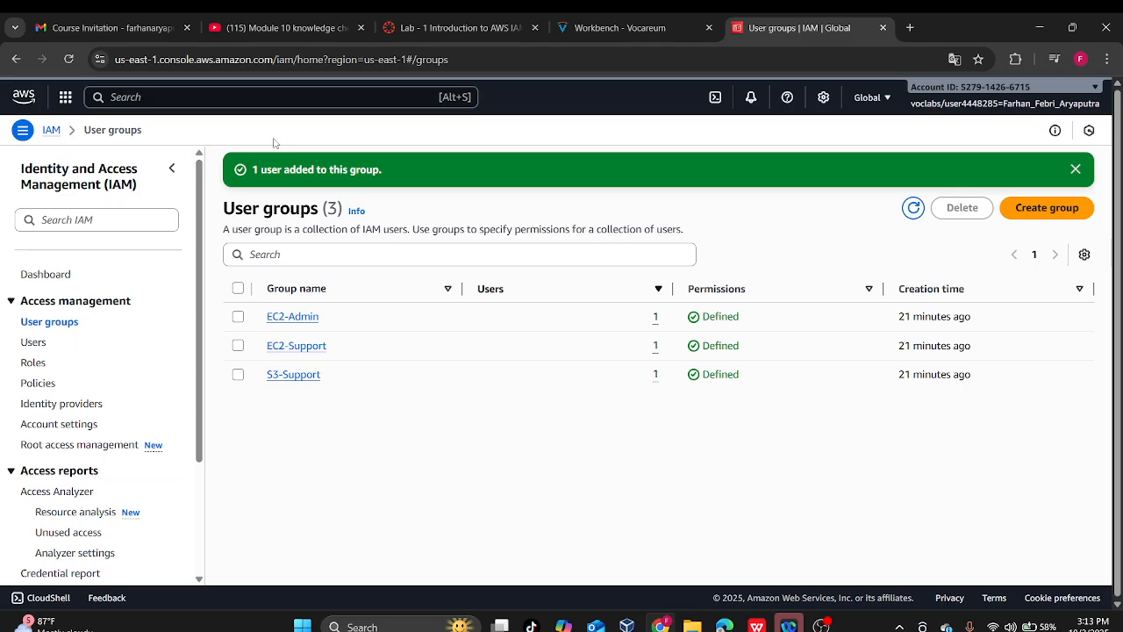
{"action": "left_click", "coordinate": [78, 59]}
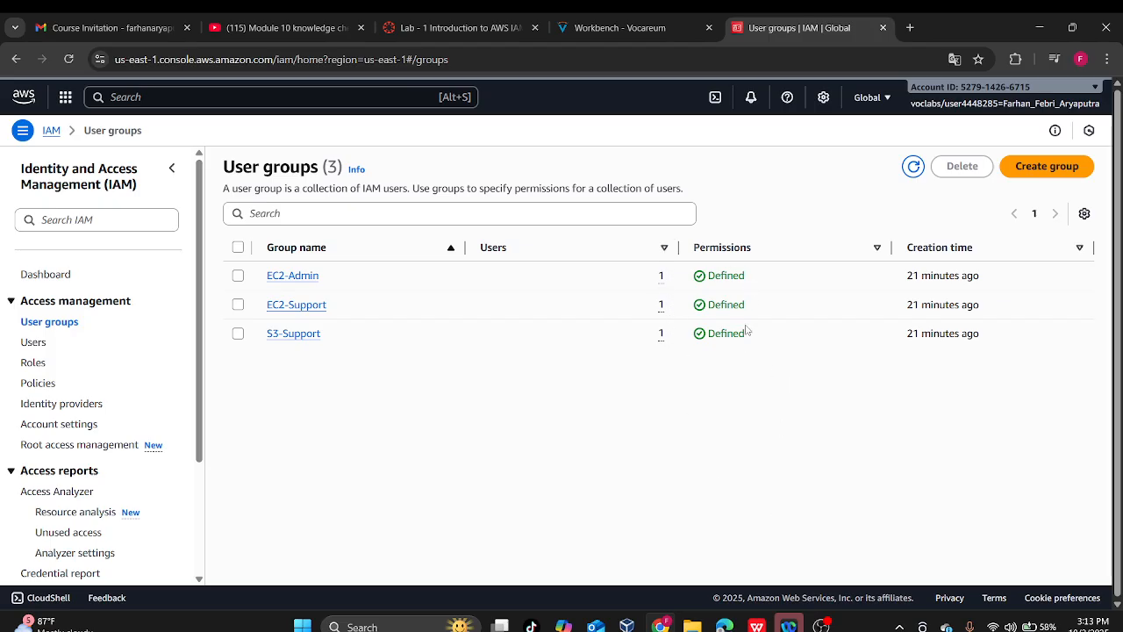
- Go back to the Vocareum instructions and read Task 3 steps 31 to 33 on the sign-in URL and private window
{"action": "left_click", "coordinate": [461, 28]}
{"action": "left_click", "coordinate": [614, 27]}
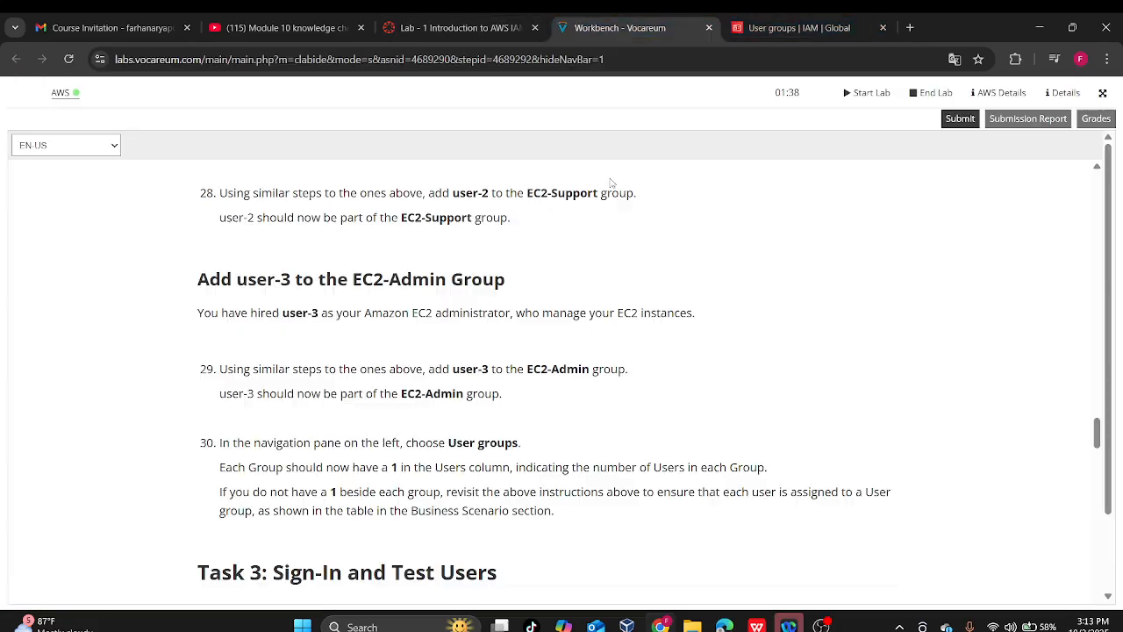
{"action": "scroll", "coordinate": [579, 263], "scroll_direction": "down", "scroll_amount": 5}
{"action": "scroll", "coordinate": [541, 342], "scroll_direction": "up", "scroll_amount": 1}
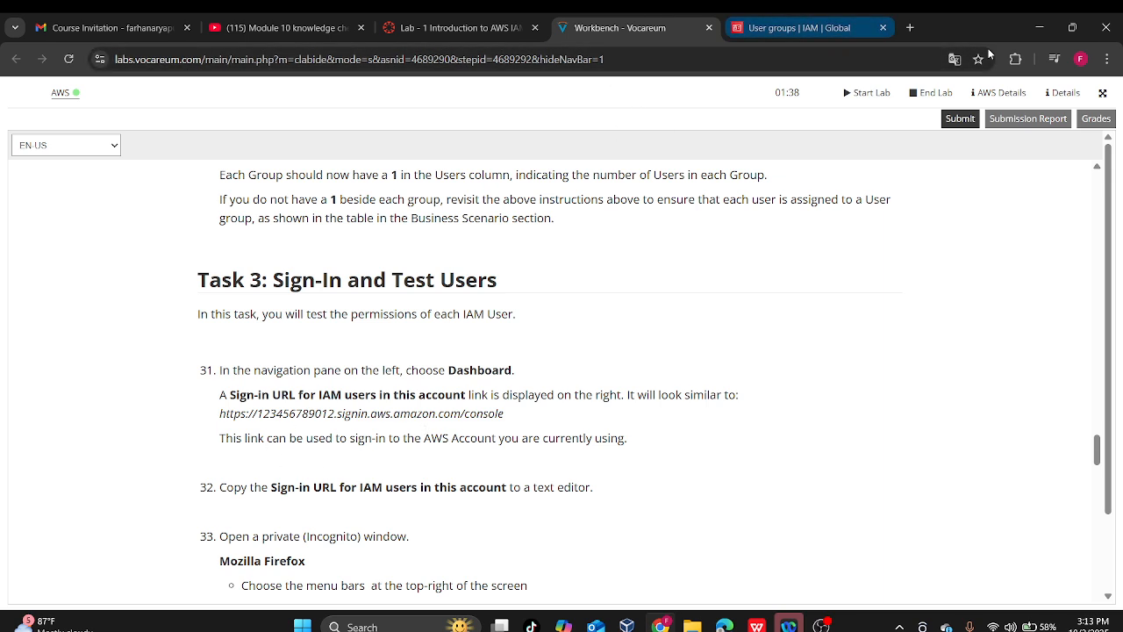
- Open a new Incognito browser window and minimize it to return to the lab instructions
{"action": "left_click", "coordinate": [1107, 59]}
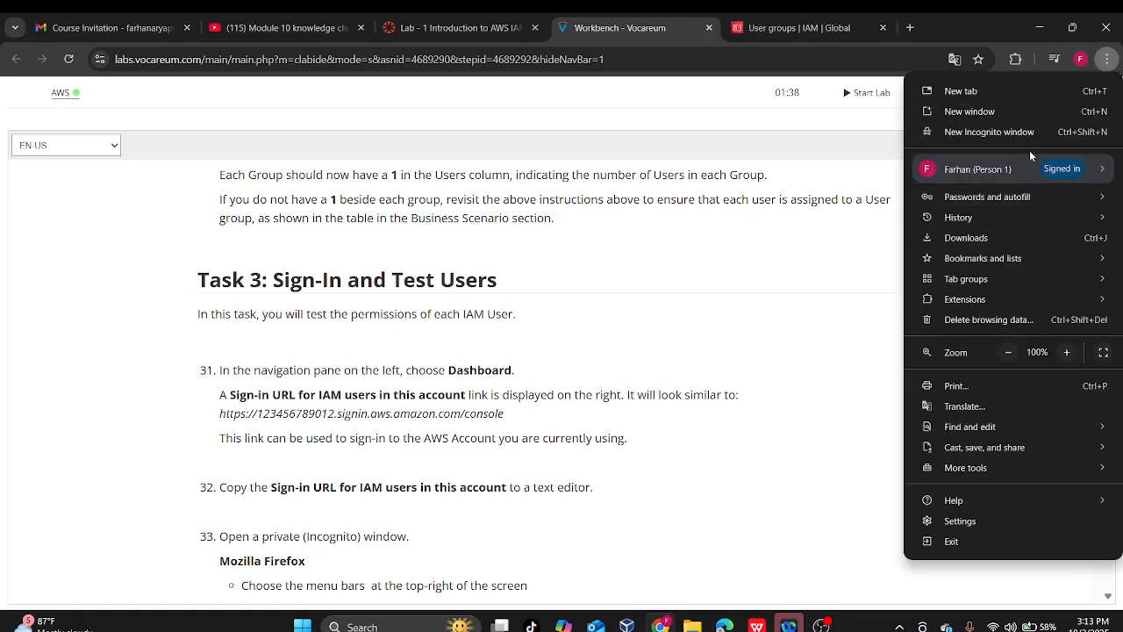
{"action": "left_click", "coordinate": [1028, 132]}
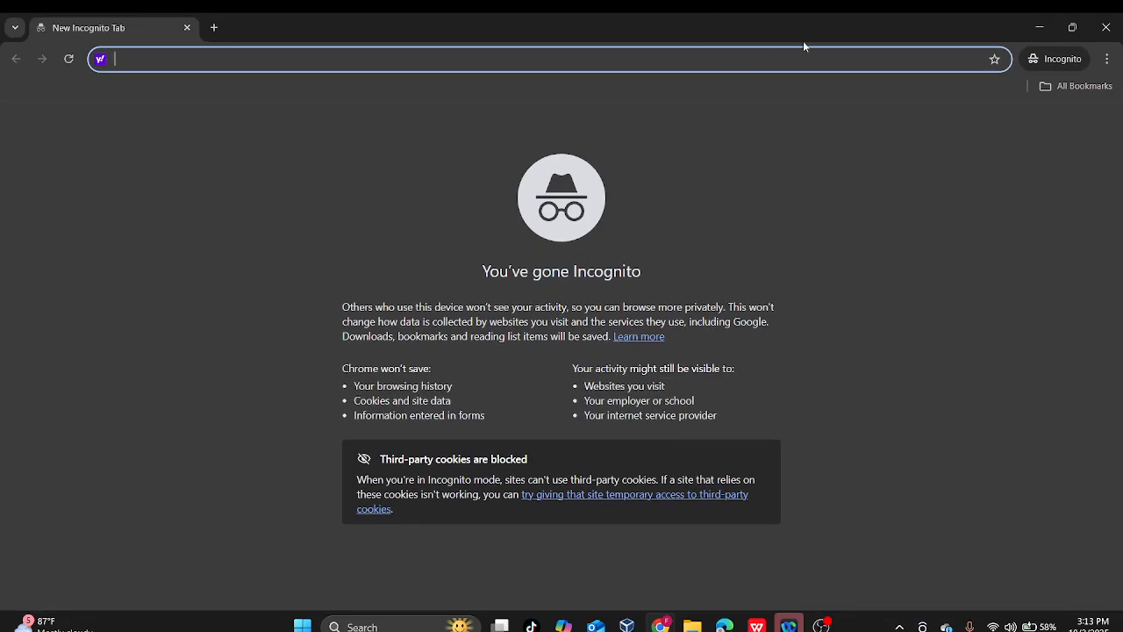
{"action": "left_click", "coordinate": [1037, 26]}
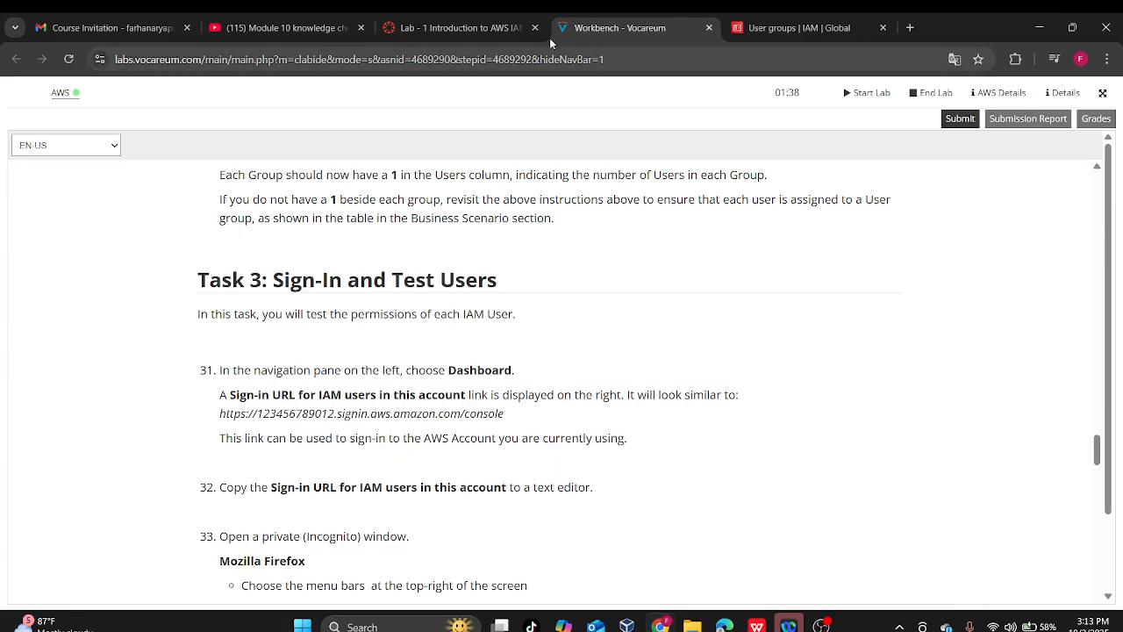
- Look for the IAM users sign-in URL on the IAM user groups page, checking its display preferences and opening its help information
{"action": "left_click", "coordinate": [793, 27]}
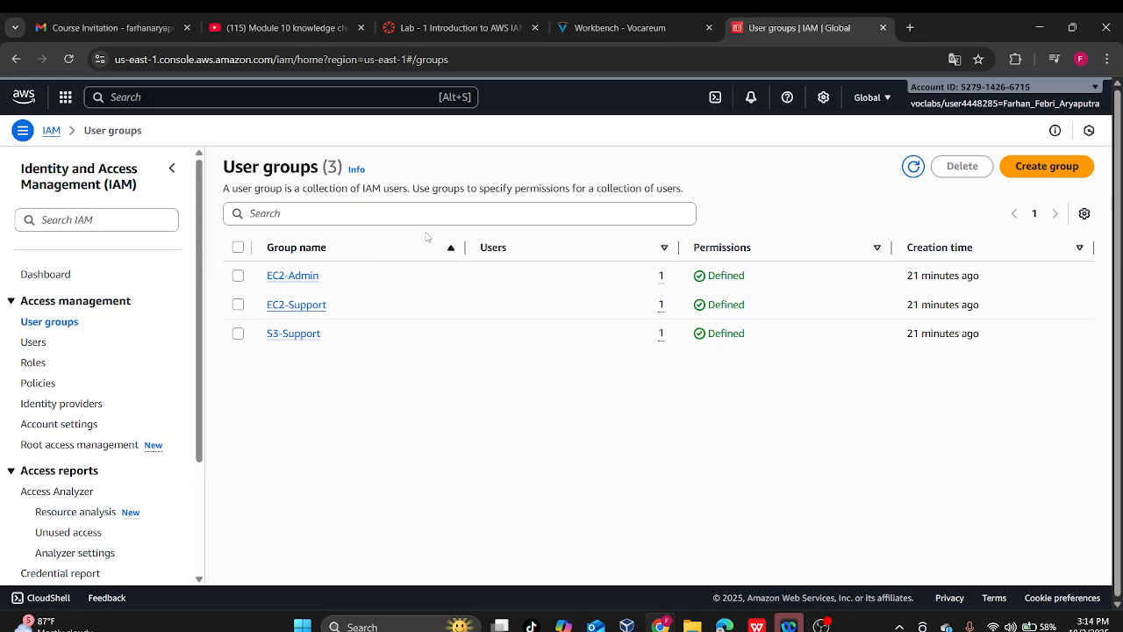
{"action": "left_click", "coordinate": [1081, 215]}
{"action": "left_click", "coordinate": [737, 454]}
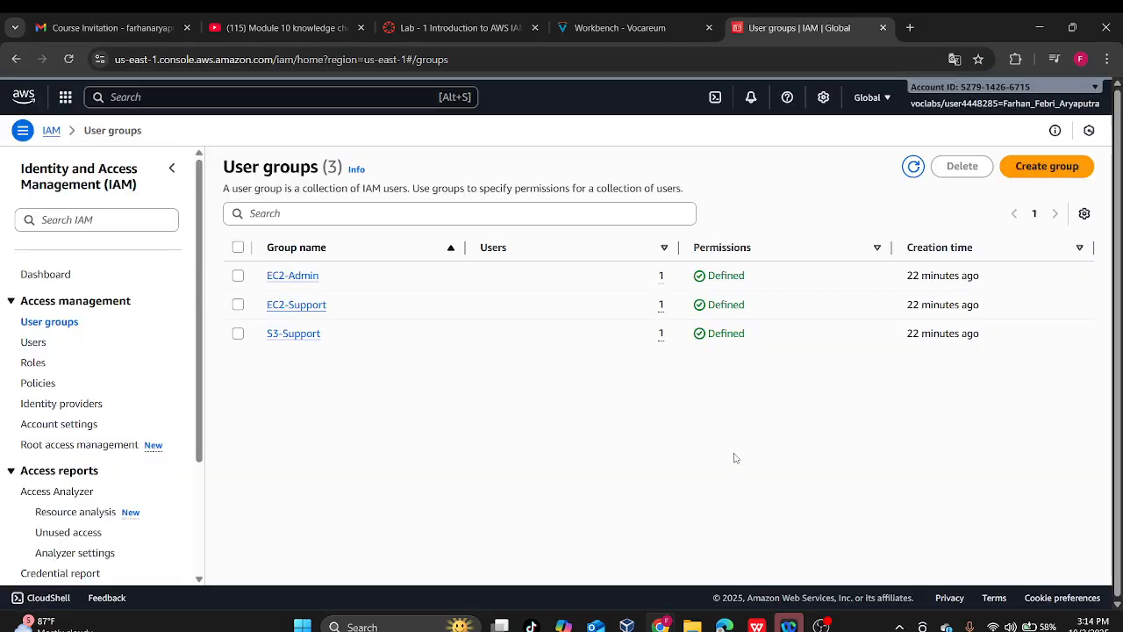
{"action": "left_click", "coordinate": [619, 27]}
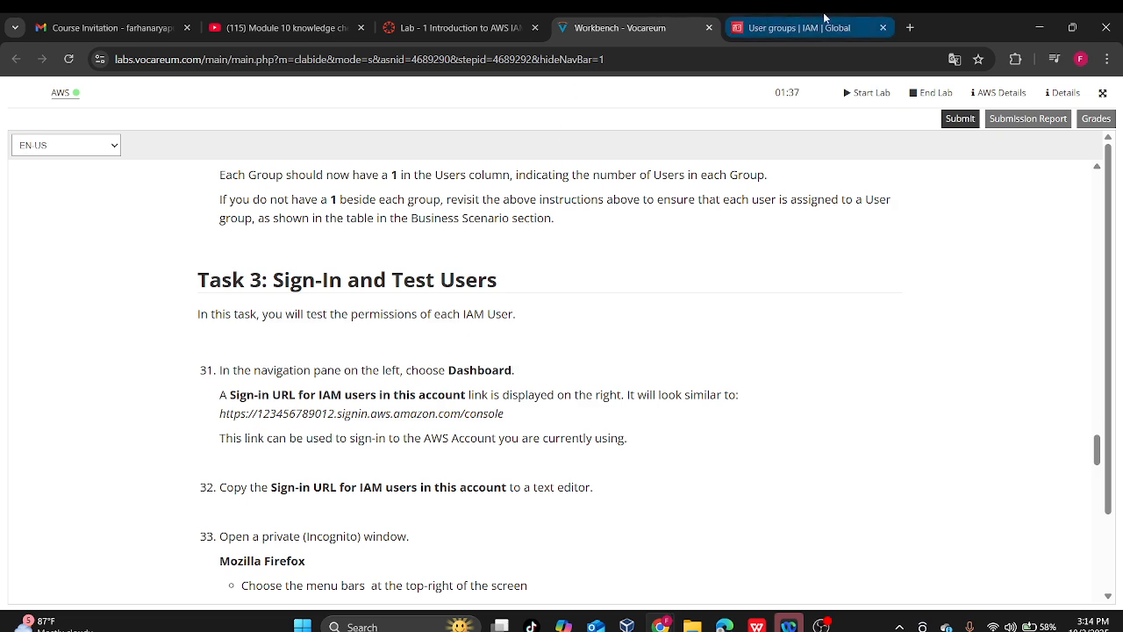
{"action": "left_click", "coordinate": [846, 17]}
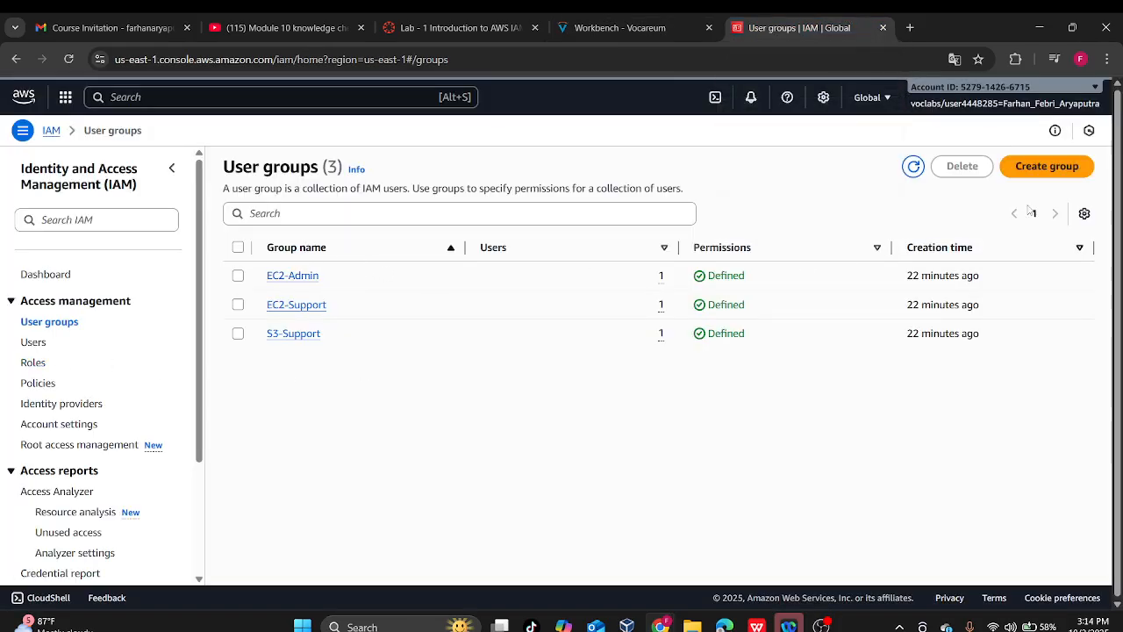
{"action": "left_click", "coordinate": [1084, 214]}
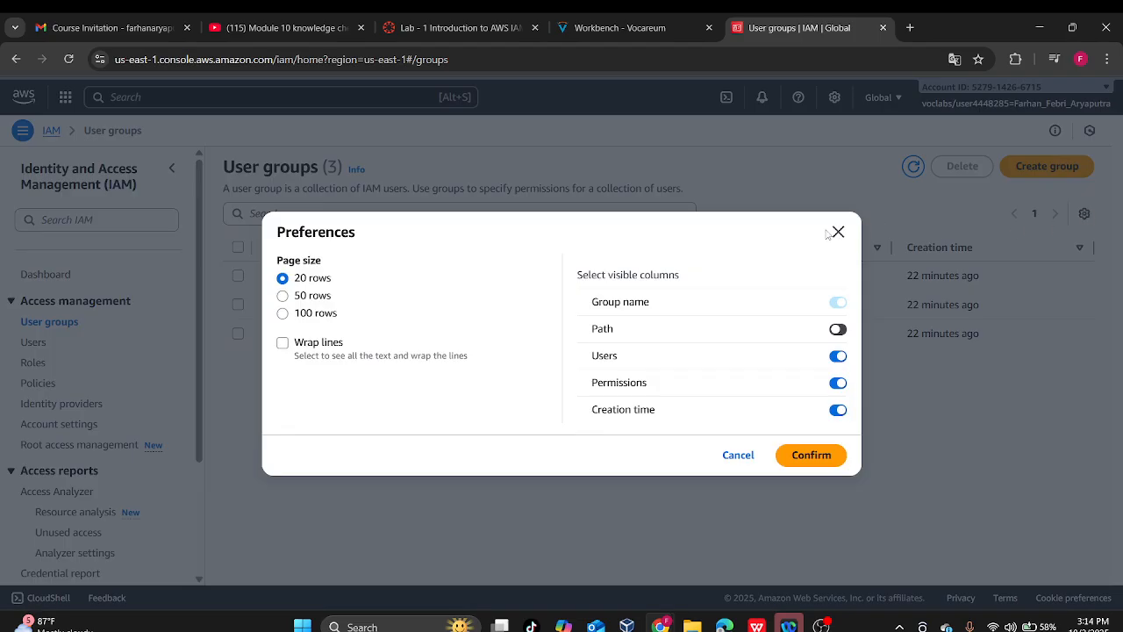
{"action": "left_click", "coordinate": [866, 234]}
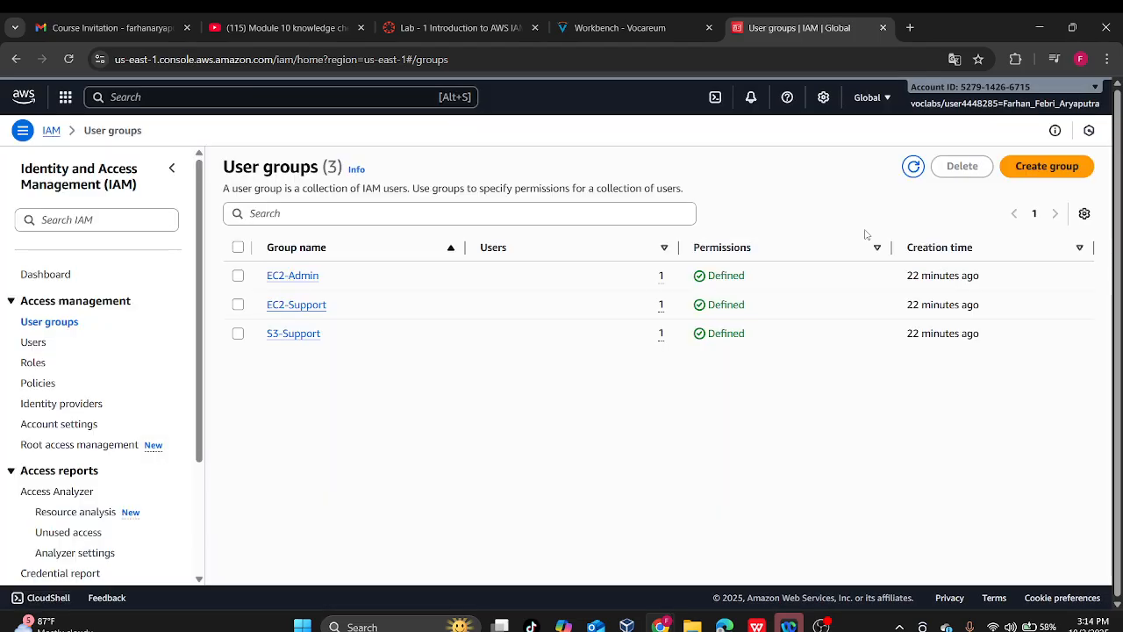
{"action": "left_click", "coordinate": [356, 172]}
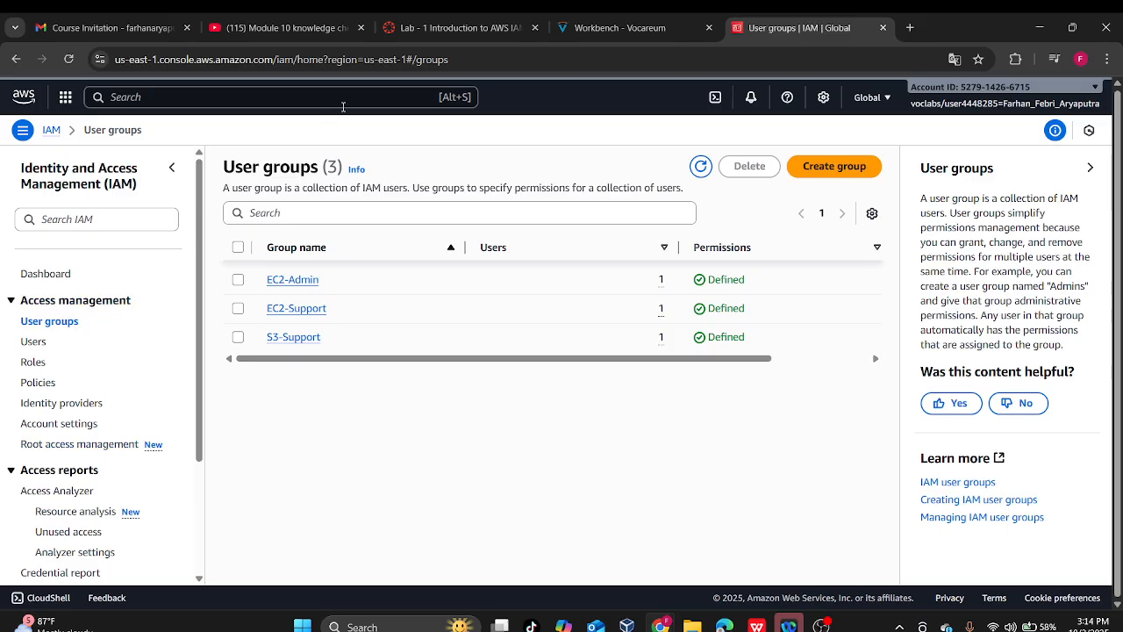
- Reread step 31 in the Vocareum instructions on the sign-in URL and return to the IAM console
{"action": "left_click", "coordinate": [607, 21]}
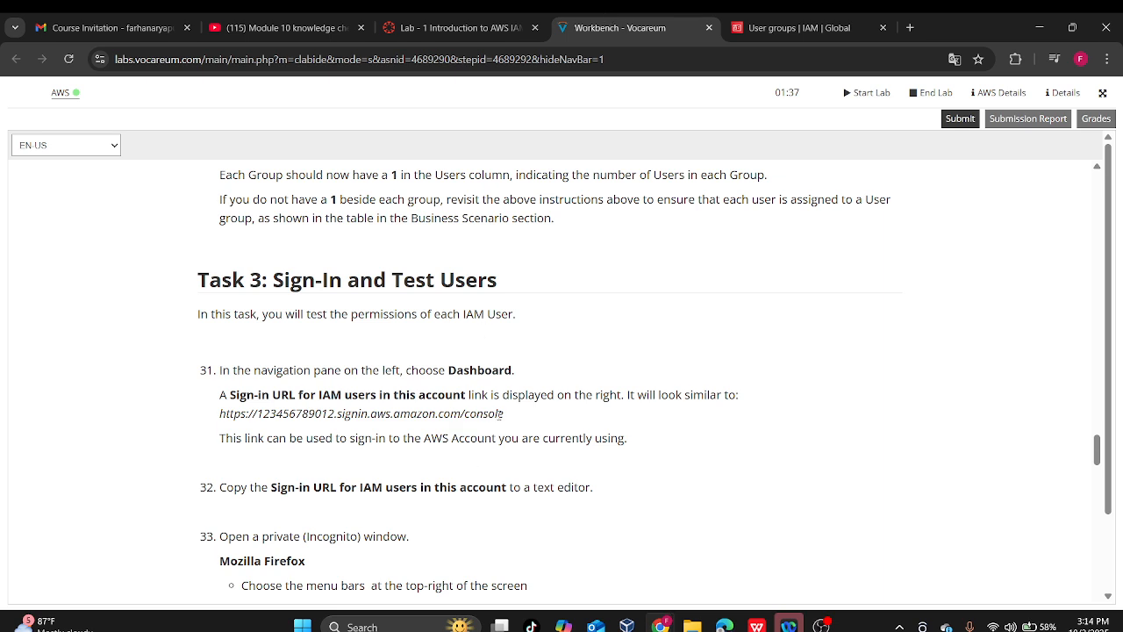
{"action": "left_click_drag", "start_coordinate": [514, 419], "coordinate": [233, 436]}
{"action": "left_click", "coordinate": [431, 399]}
{"action": "key", "text": "ctrl+Tab"}
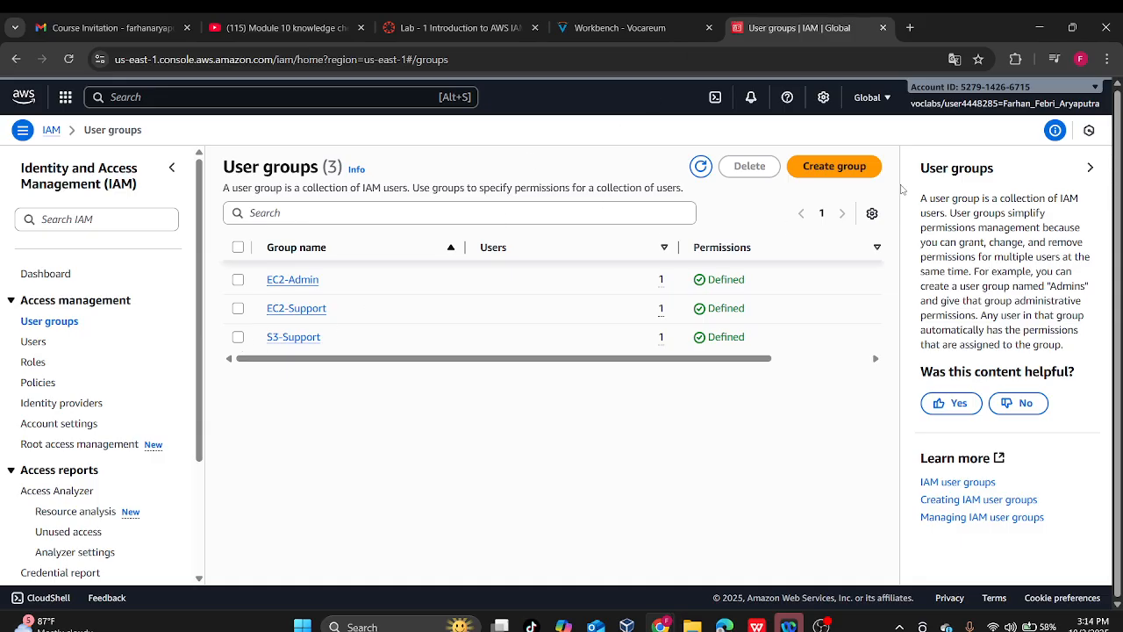
- Check the user groups preferences again and view the IAM user groups documentation, closing it to return to the console
{"action": "left_click", "coordinate": [876, 213]}
{"action": "key", "text": "Escape"}
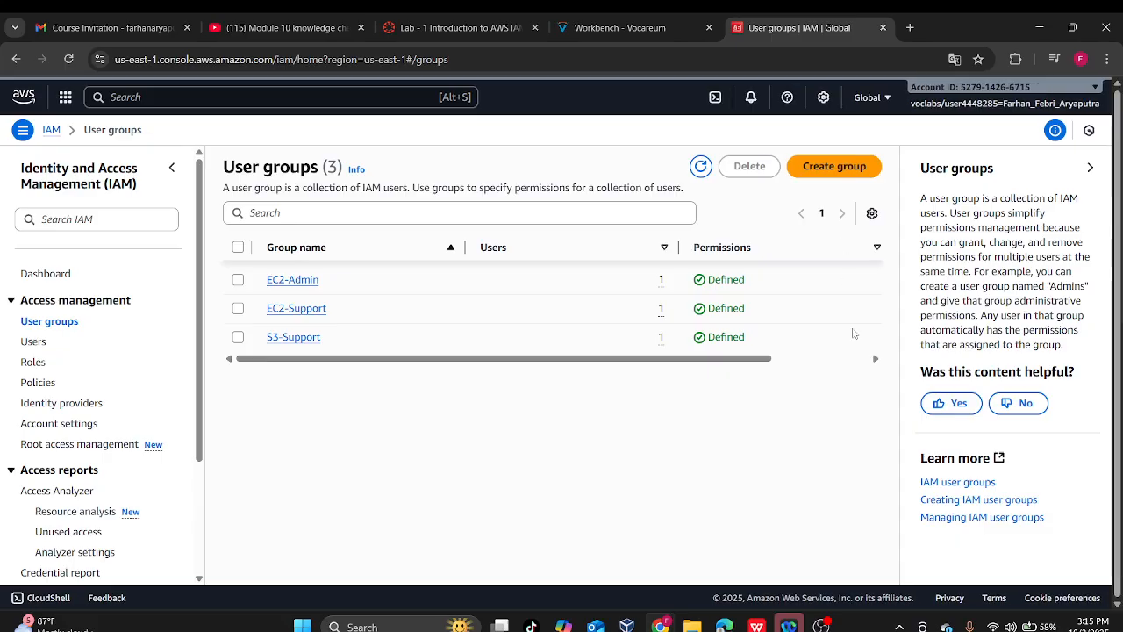
{"action": "left_click", "coordinate": [965, 481]}
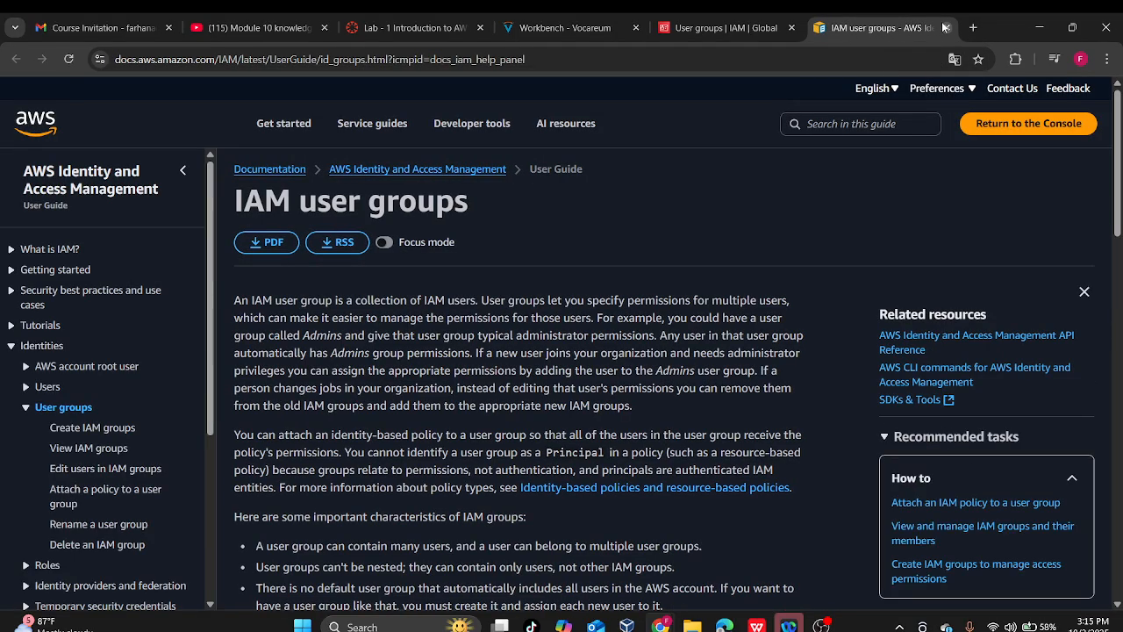
{"action": "left_click", "coordinate": [946, 27]}
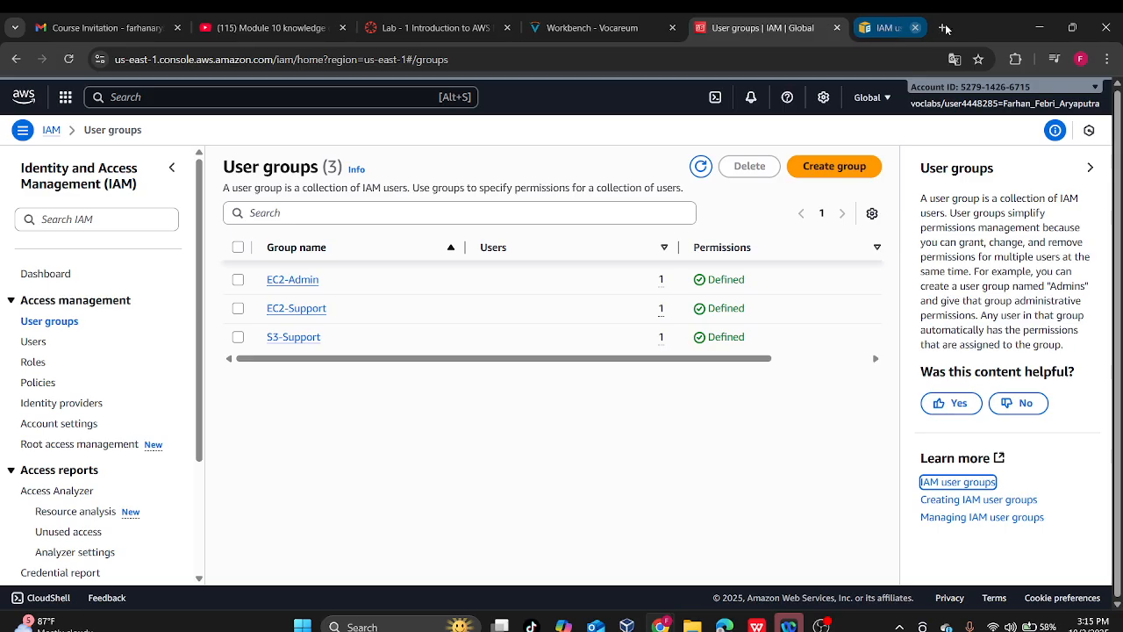
{"action": "left_click", "coordinate": [1088, 131]}
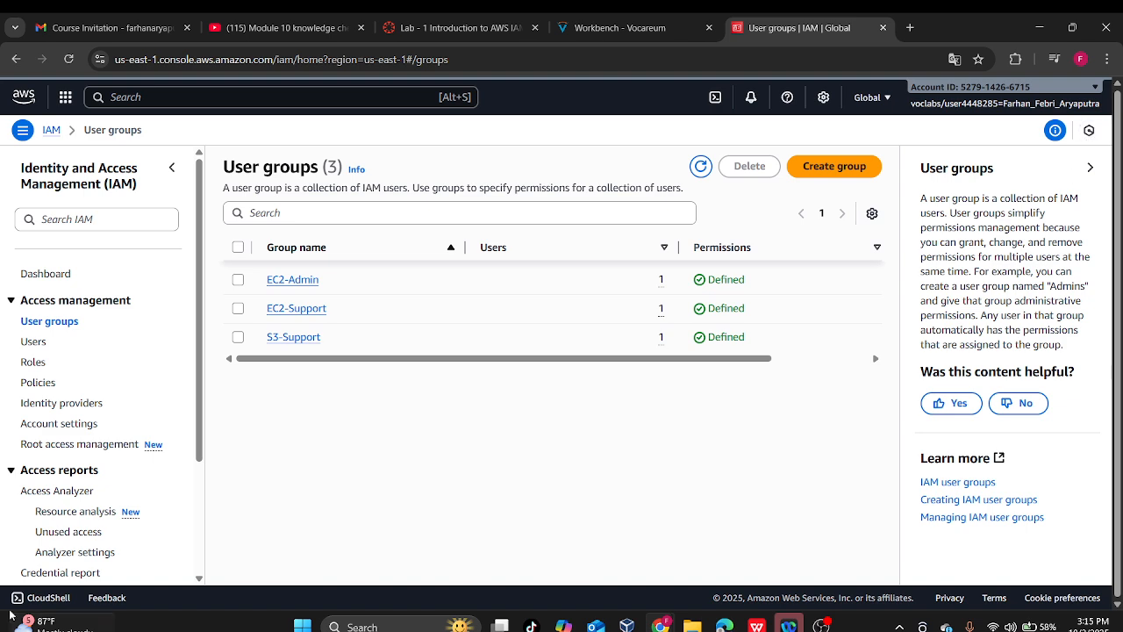
- Look through the IAM users and user groups lists and copy the sign-in URL for IAM users from the IAM Dashboard
{"action": "left_click", "coordinate": [38, 343]}
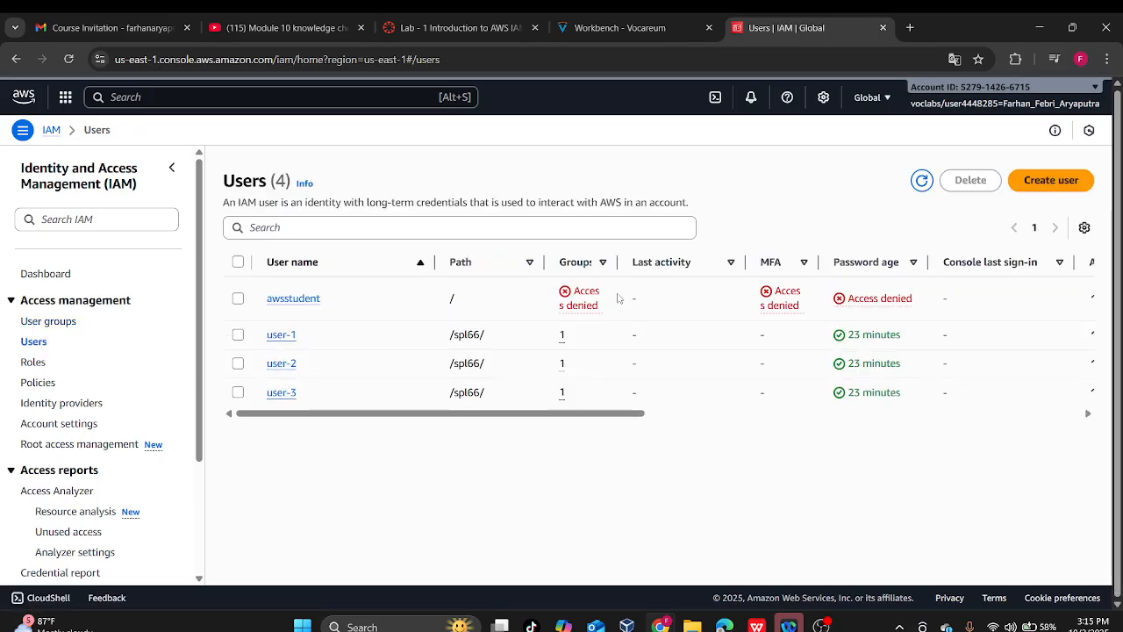
{"action": "left_click", "coordinate": [31, 321]}
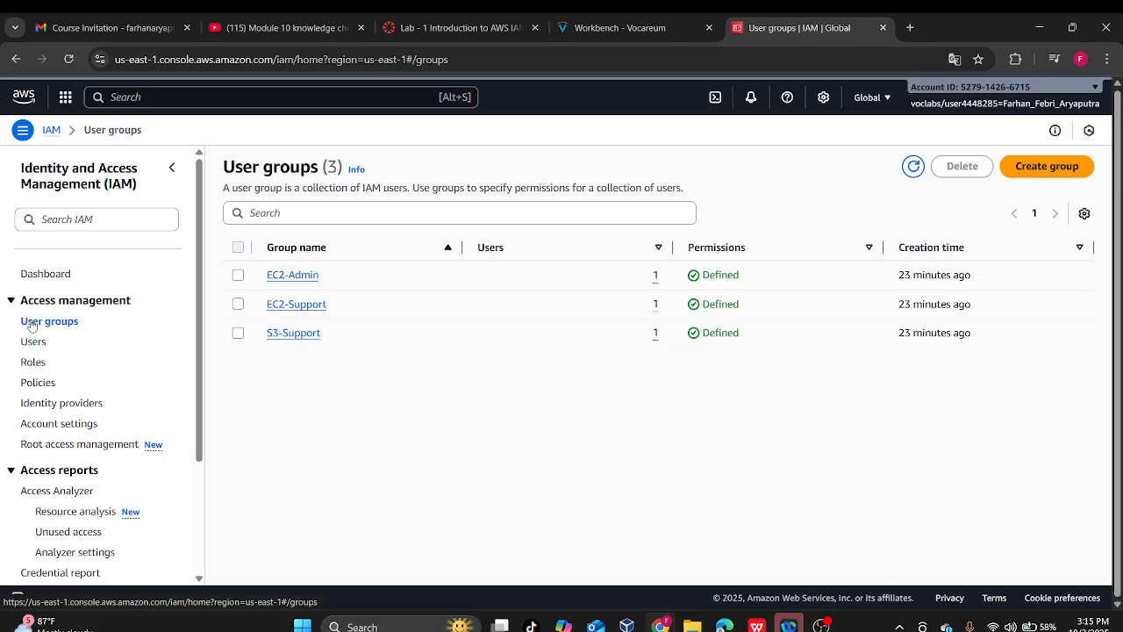
{"action": "left_click", "coordinate": [39, 274]}
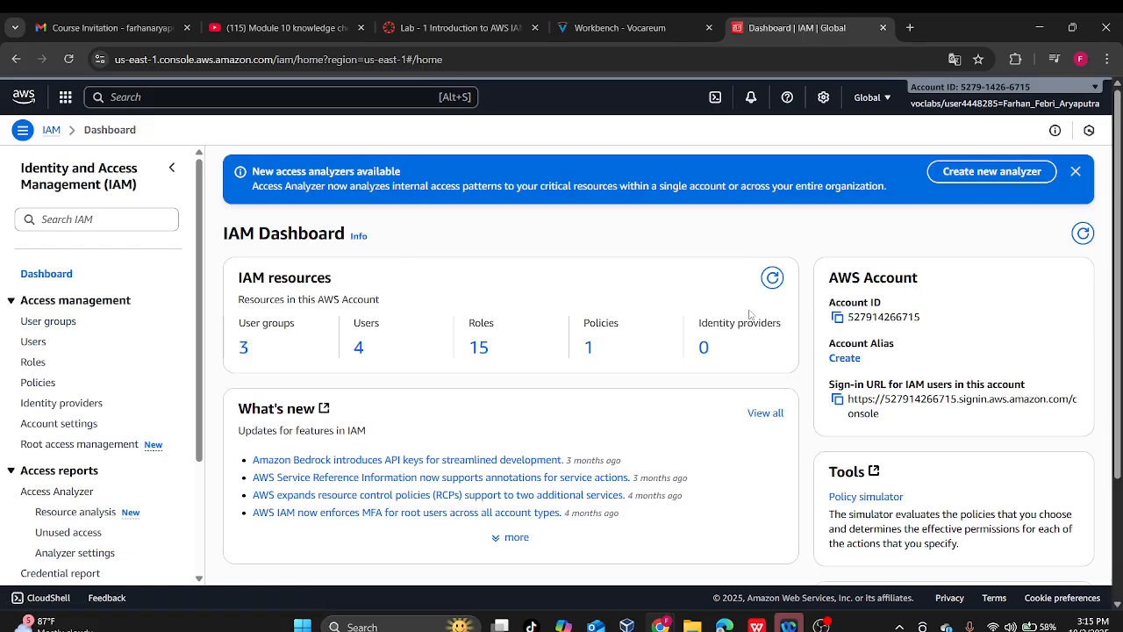
{"action": "left_click", "coordinate": [837, 399]}
- Switch to the Incognito window and load the copied IAM users sign-in URL
{"action": "mouse_move", "coordinate": [651, 626]}
{"action": "left_click", "coordinate": [739, 566]}
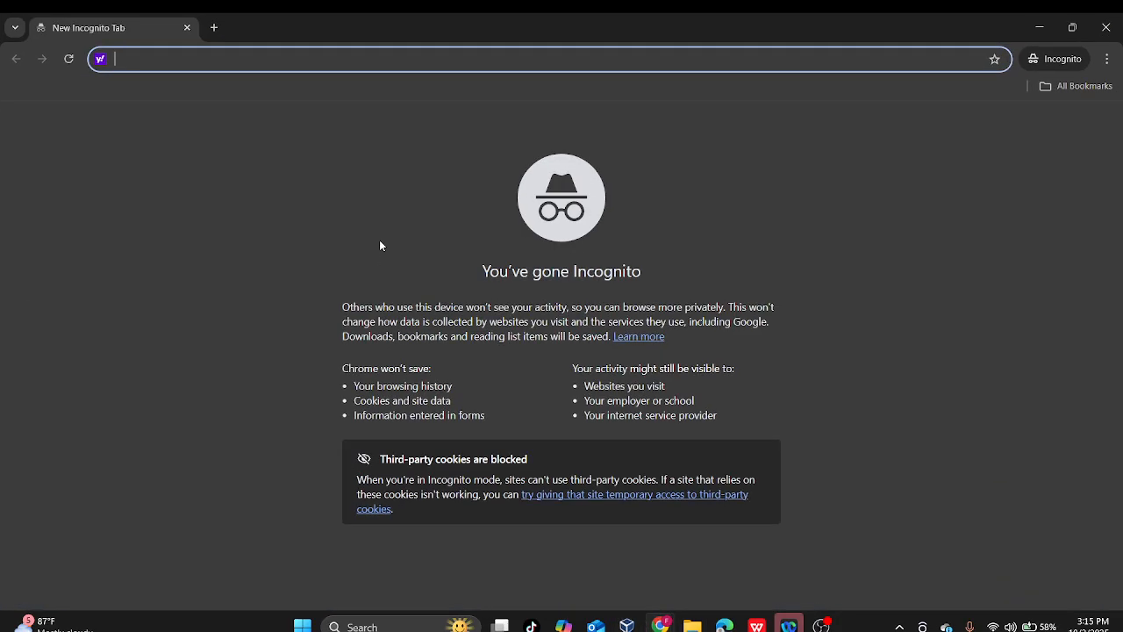
{"action": "key", "text": "ctrl+v"}
{"action": "key", "text": "Return"}
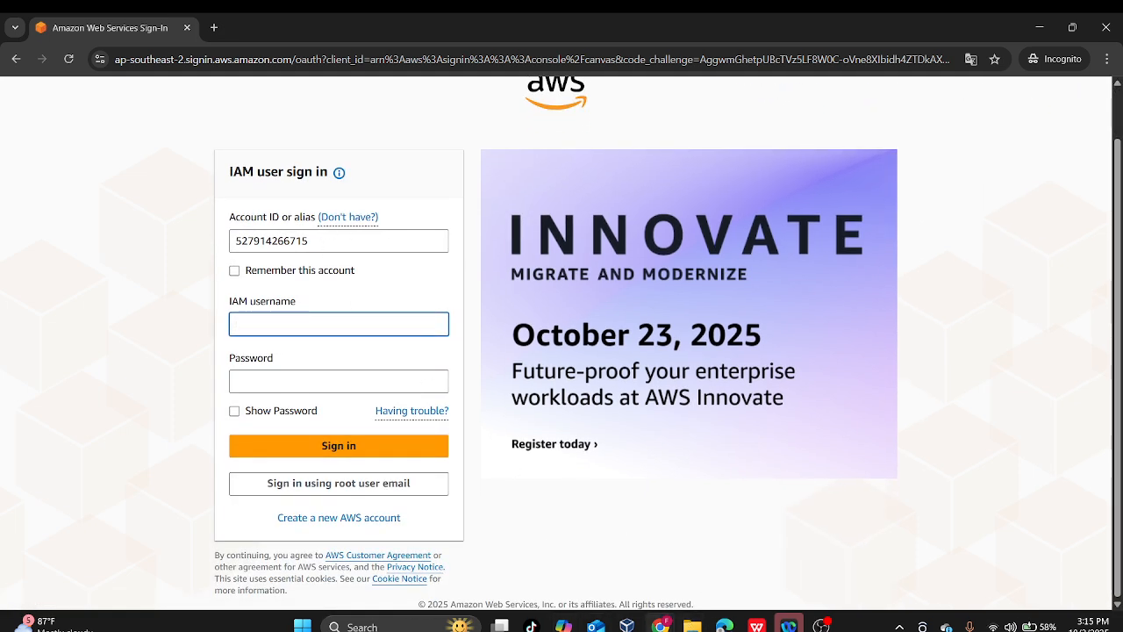
- Return to the Vocareum instructions and read Task 3 steps 33 to 37 on signing in as user-1 and browsing S3
{"action": "mouse_move", "coordinate": [660, 624]}
{"action": "left_click", "coordinate": [656, 562]}
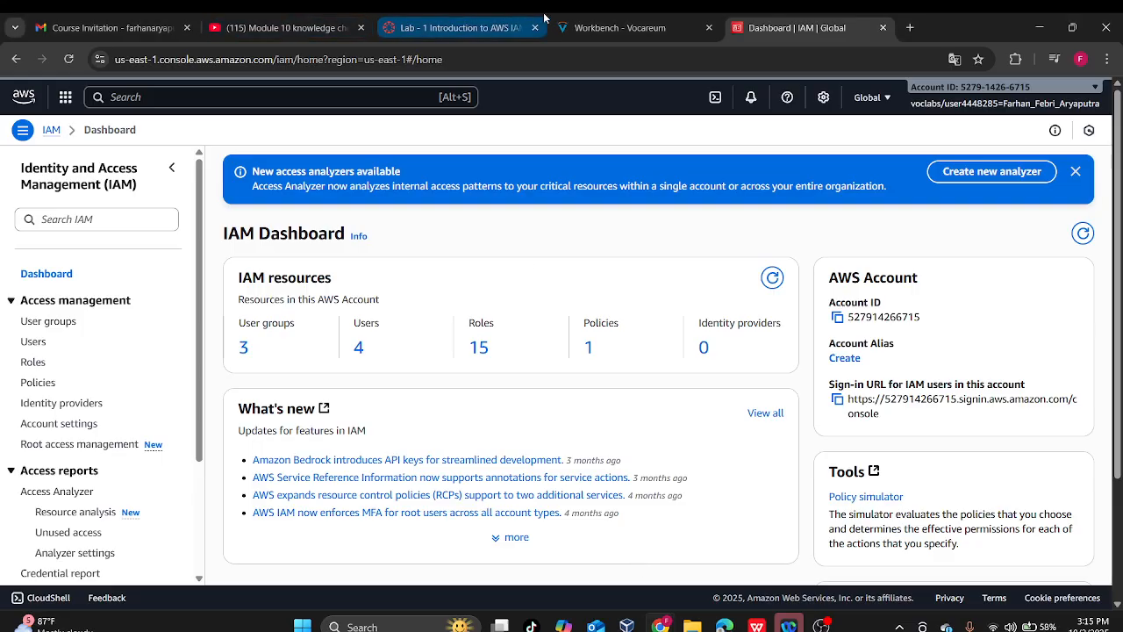
{"action": "left_click", "coordinate": [465, 27]}
{"action": "left_click", "coordinate": [621, 27]}
{"action": "scroll", "coordinate": [541, 263], "scroll_direction": "down", "scroll_amount": 1}
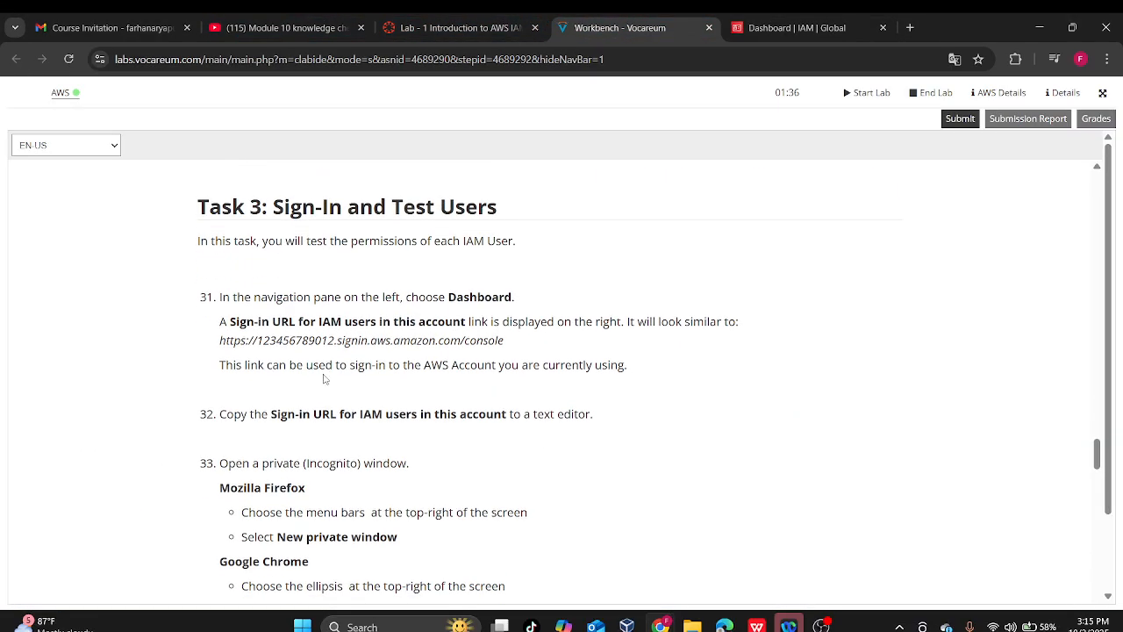
{"action": "scroll", "coordinate": [261, 359], "scroll_direction": "down", "scroll_amount": 2}
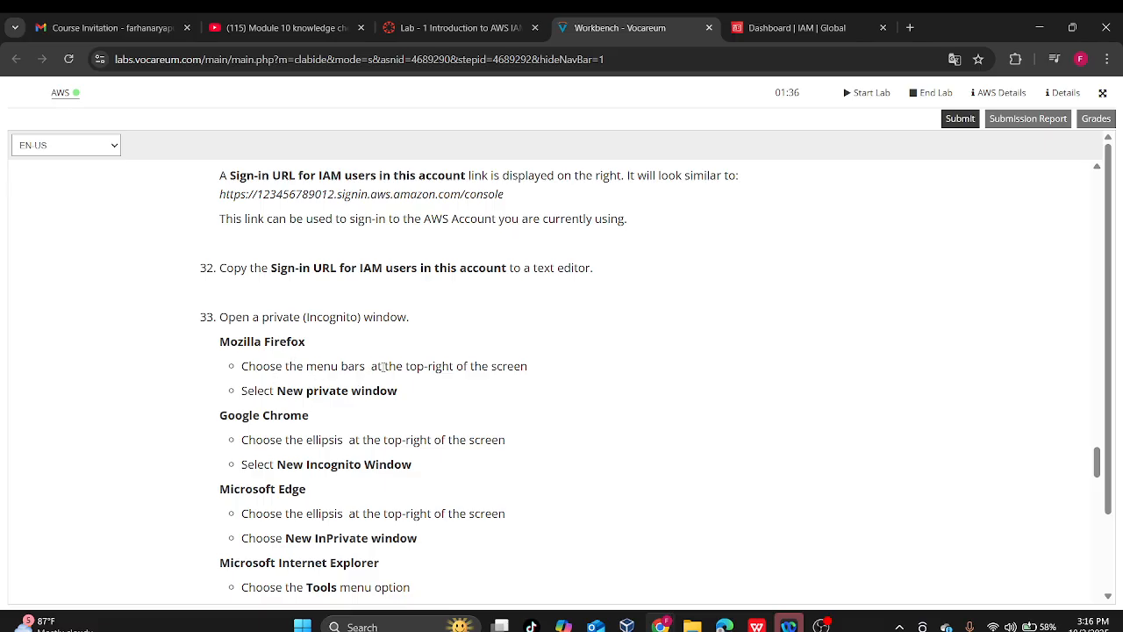
{"action": "scroll", "coordinate": [331, 430], "scroll_direction": "down", "scroll_amount": 1}
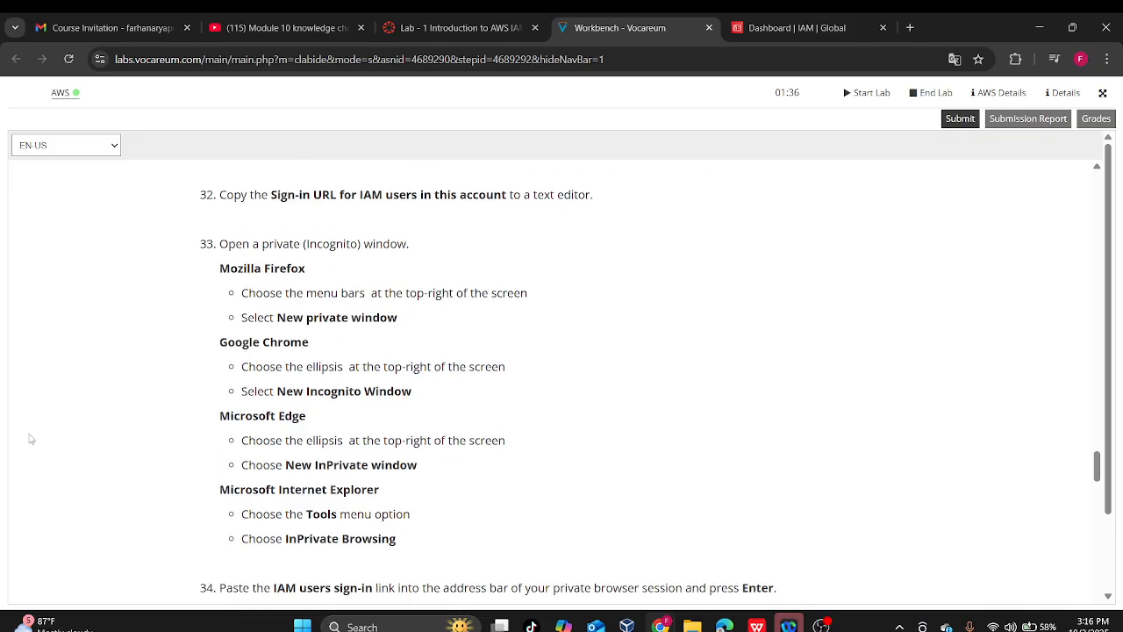
{"action": "scroll", "coordinate": [443, 466], "scroll_direction": "down", "scroll_amount": 3}
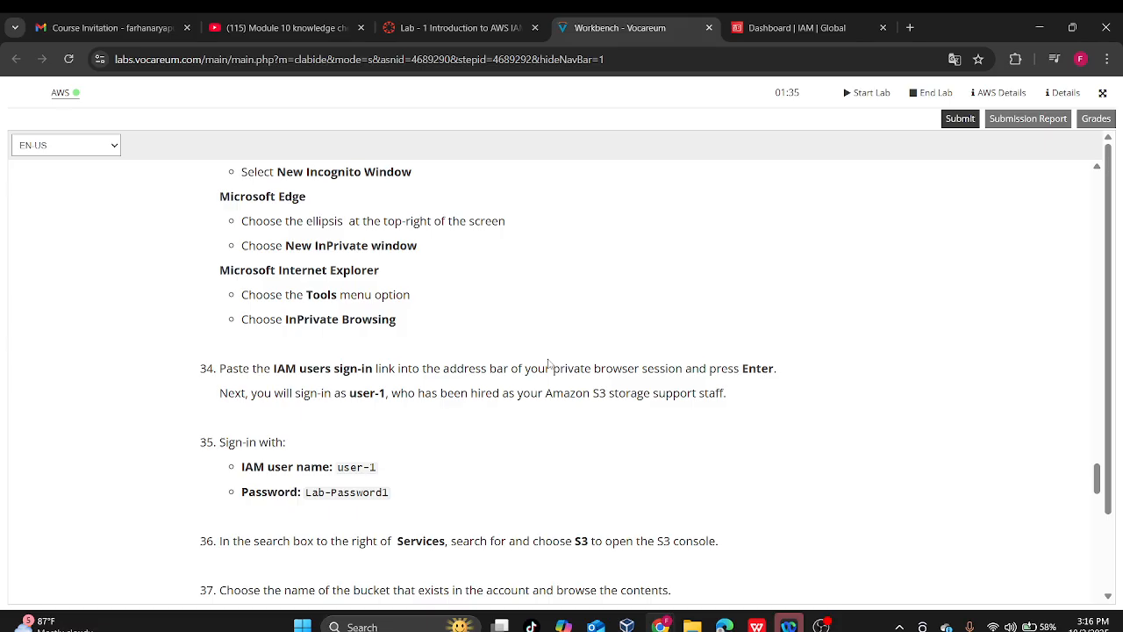
{"action": "scroll", "coordinate": [537, 361], "scroll_direction": "down", "scroll_amount": 1}
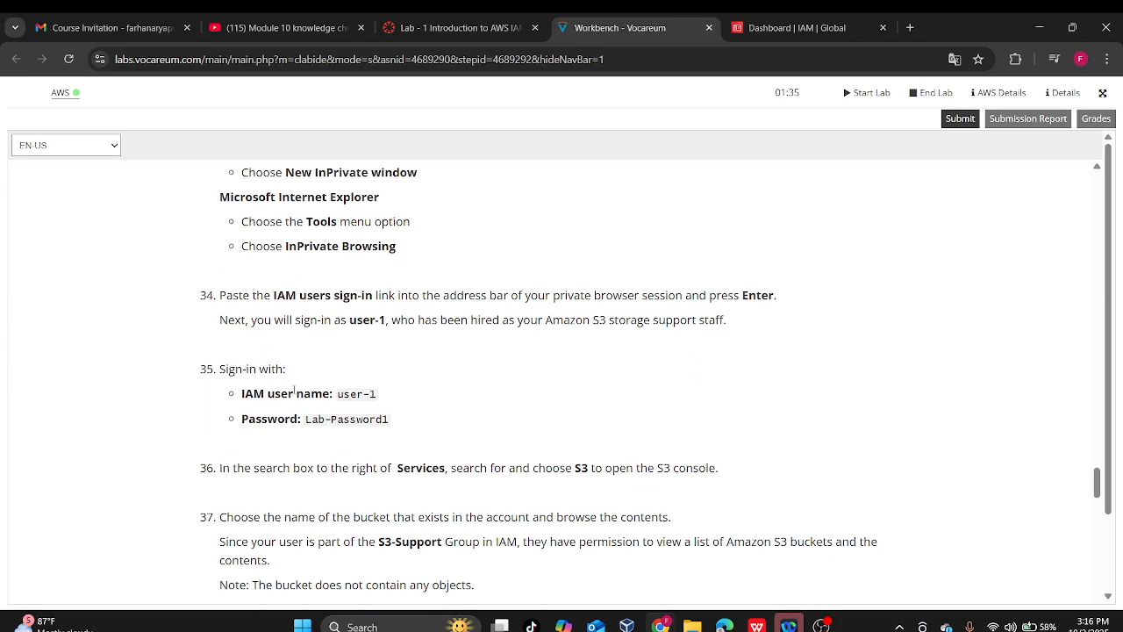
- Copy the IAM user name user-1 from the Vocareum instructions into the IAM username field of the Incognito sign-in page
{"action": "left_click_drag", "start_coordinate": [380, 401], "coordinate": [337, 406]}
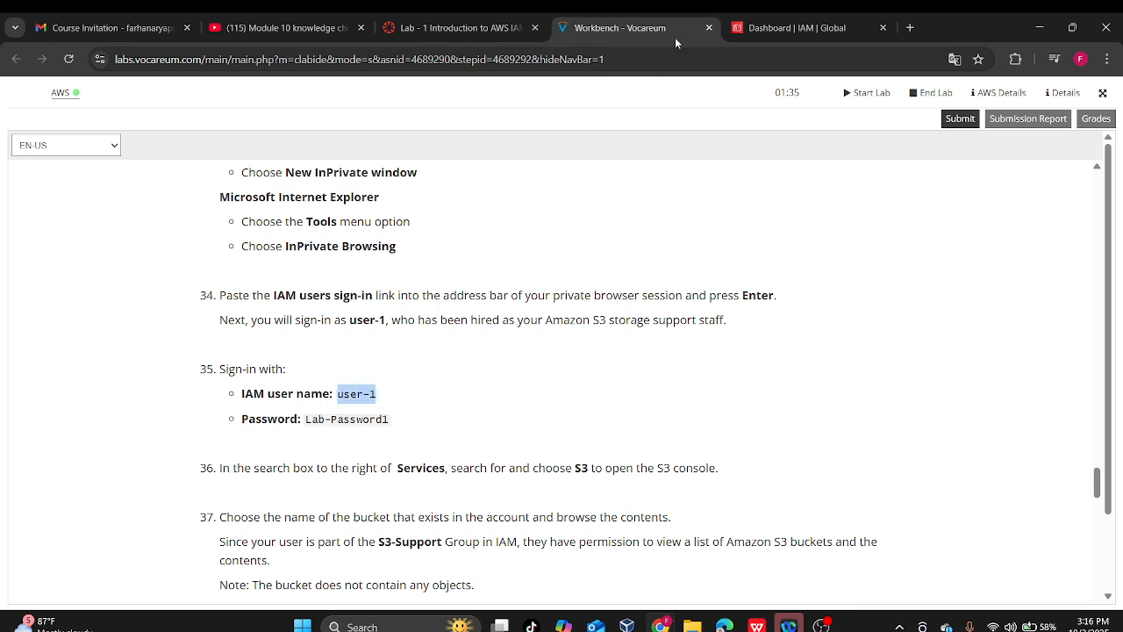
{"action": "mouse_move", "coordinate": [660, 624]}
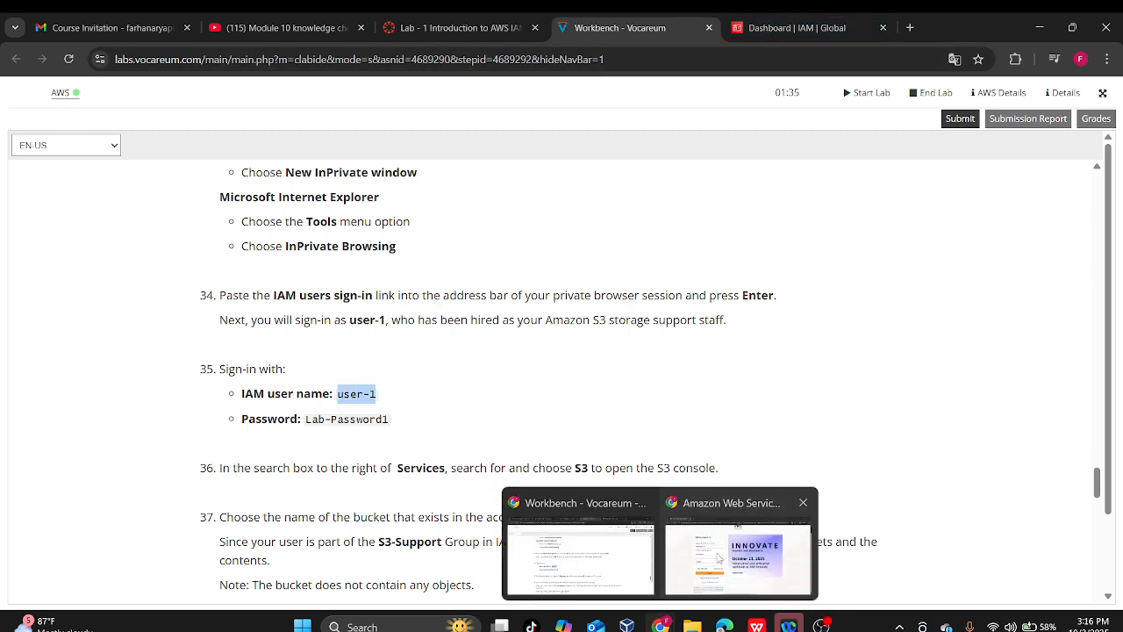
{"action": "left_click", "coordinate": [720, 559]}
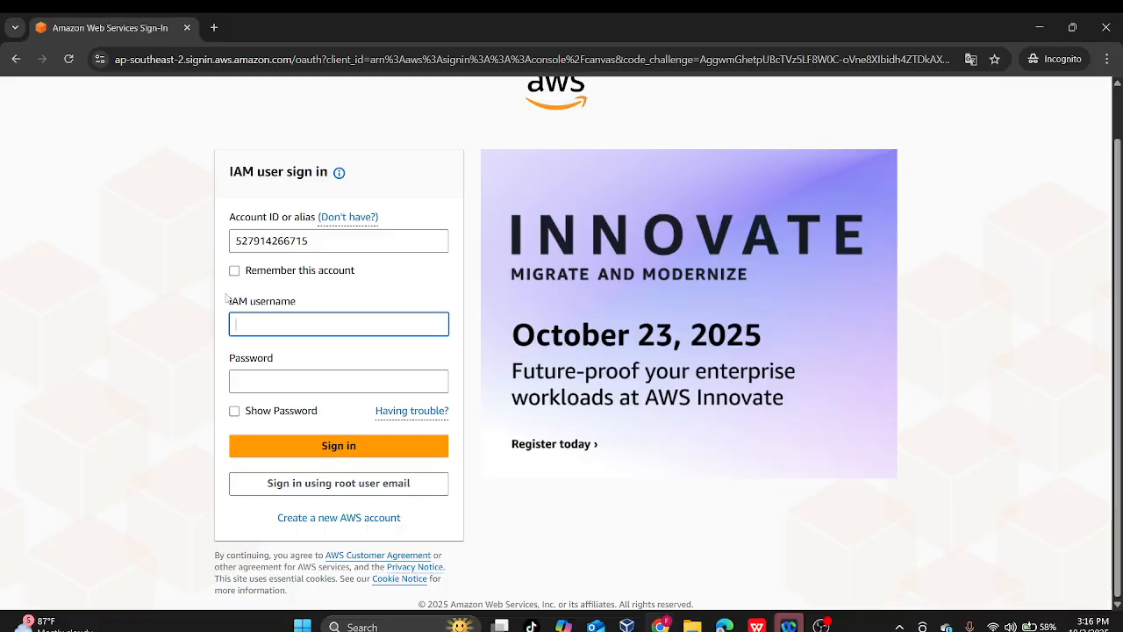
{"action": "left_click", "coordinate": [349, 313]}
{"action": "key", "text": "ctrl+v"}
- Copy the password from the Vocareum instructions into the sign-in page's Password field and sign in as user-1
{"action": "left_click", "coordinate": [1039, 27]}
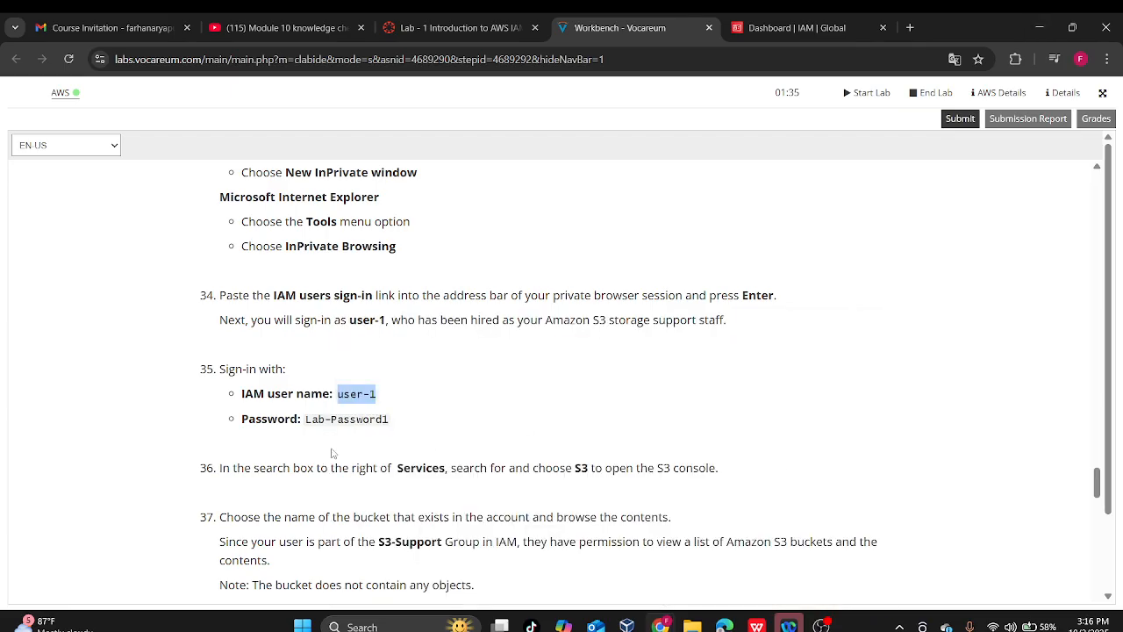
{"action": "left_click_drag", "start_coordinate": [389, 418], "coordinate": [306, 418]}
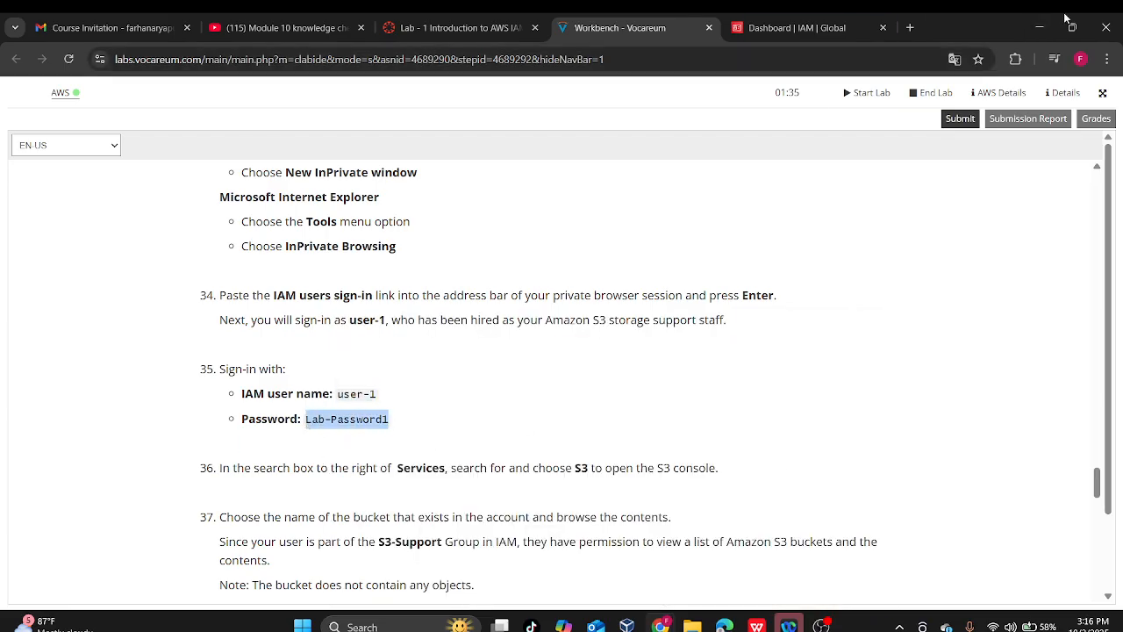
{"action": "left_click", "coordinate": [1039, 27]}
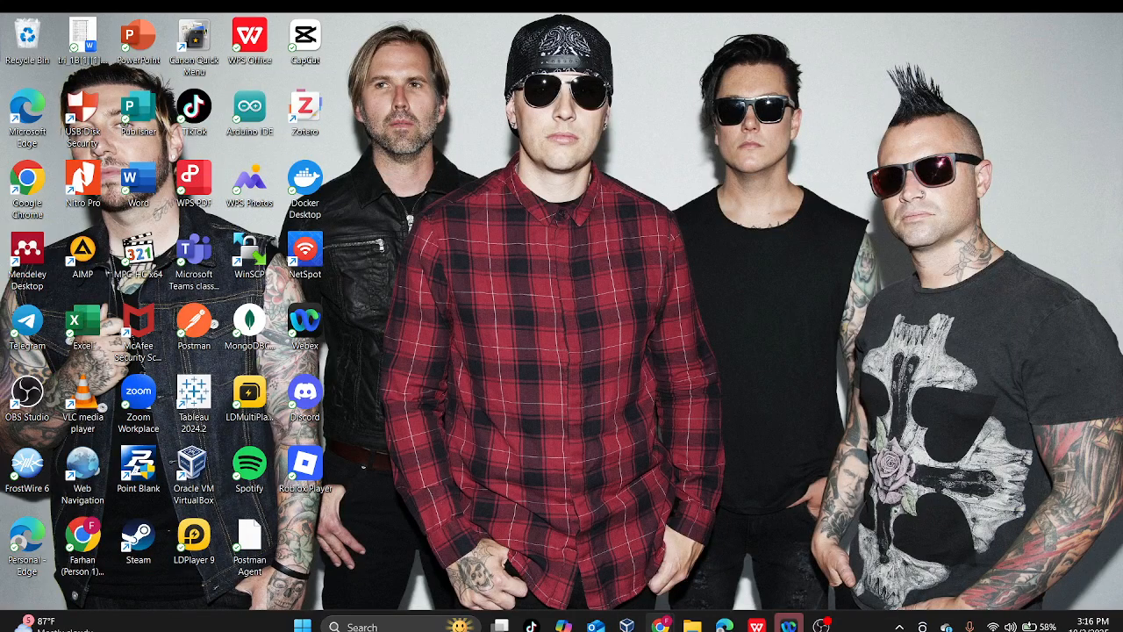
{"action": "mouse_move", "coordinate": [659, 626]}
{"action": "left_click", "coordinate": [740, 544]}
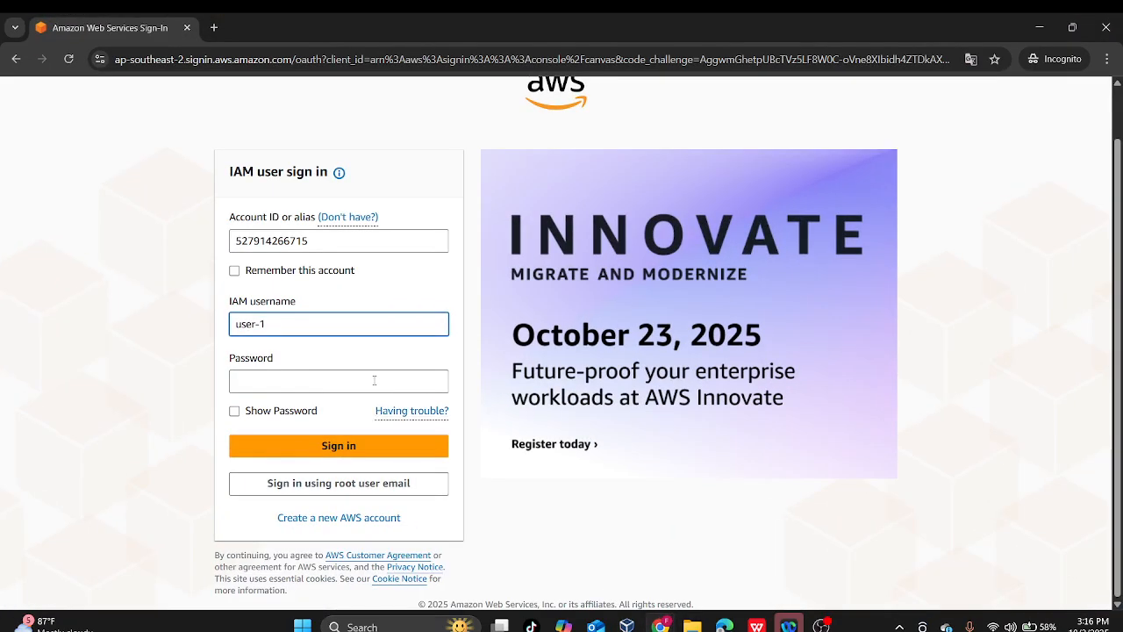
{"action": "left_click", "coordinate": [369, 381]}
{"action": "key", "text": "ctrl+v"}
{"action": "left_click", "coordinate": [338, 450]}
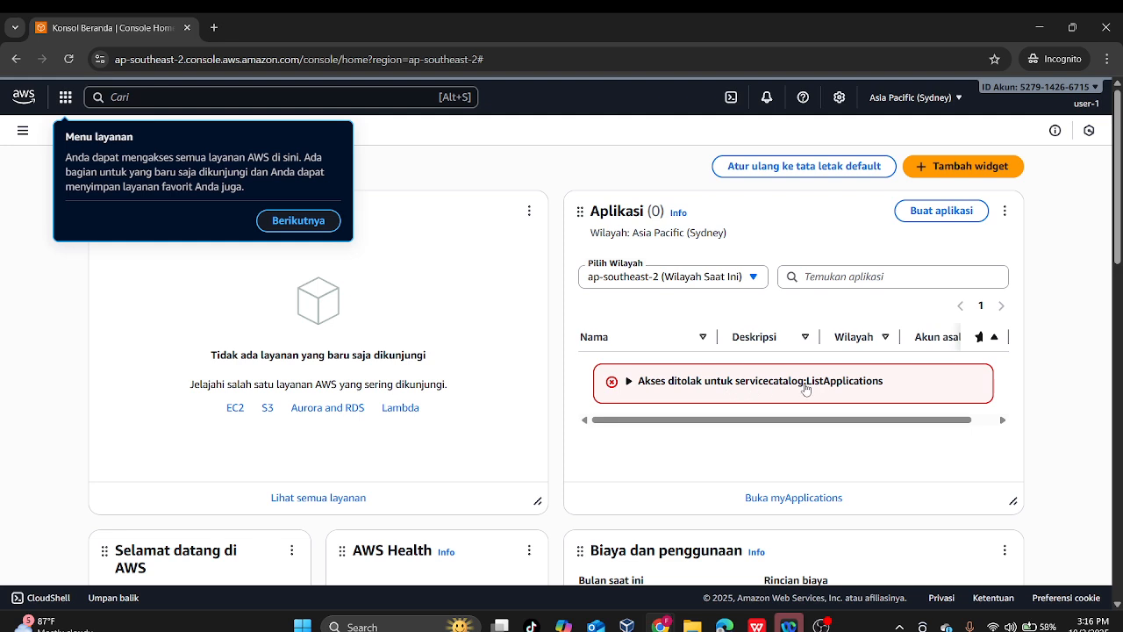
- Go through the console's introductory tips up to the account color tip, try its link, and close the extra browser tab it opens
{"action": "left_click", "coordinate": [298, 220]}
{"action": "left_click", "coordinate": [355, 244]}
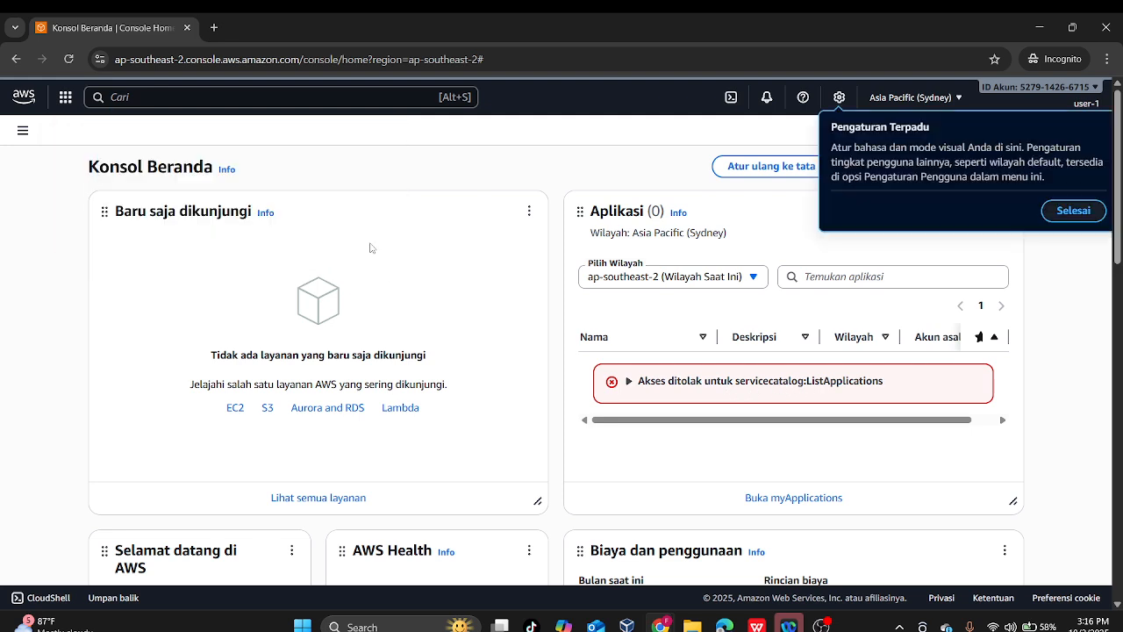
{"action": "left_click", "coordinate": [1073, 209]}
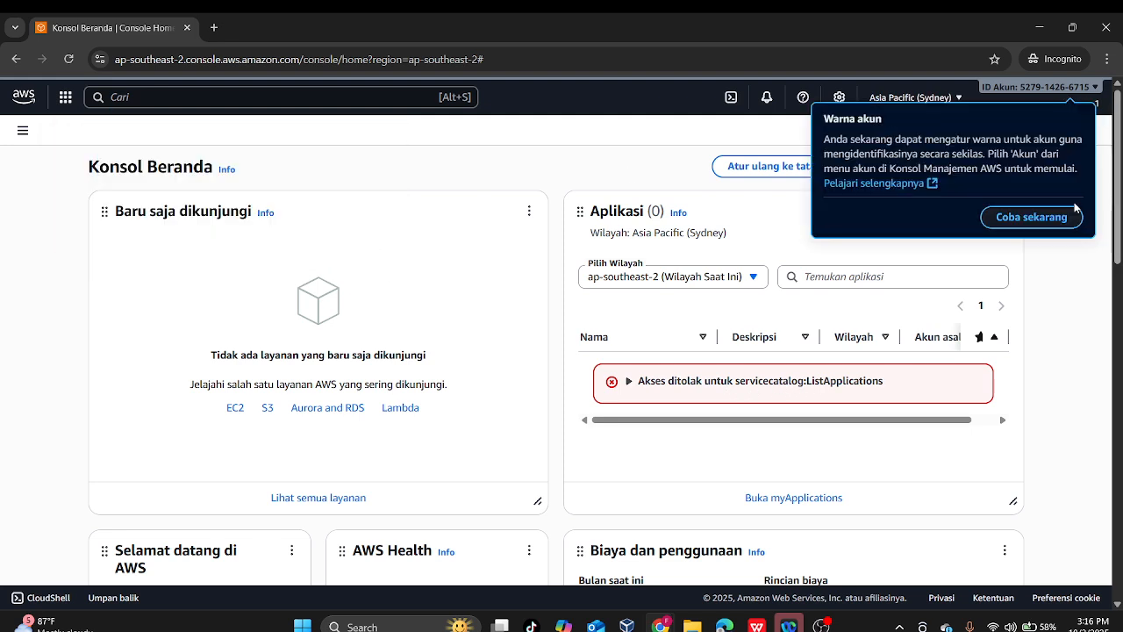
{"action": "left_click", "coordinate": [1065, 216]}
{"action": "left_click", "coordinate": [361, 28]}
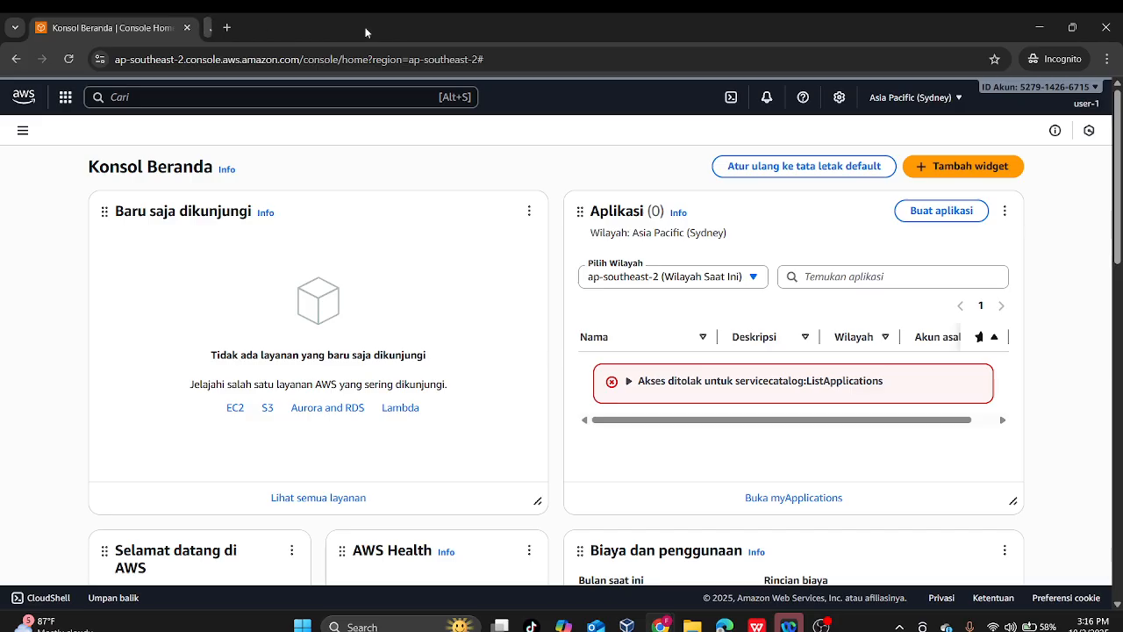
{"action": "left_click", "coordinate": [24, 129]}
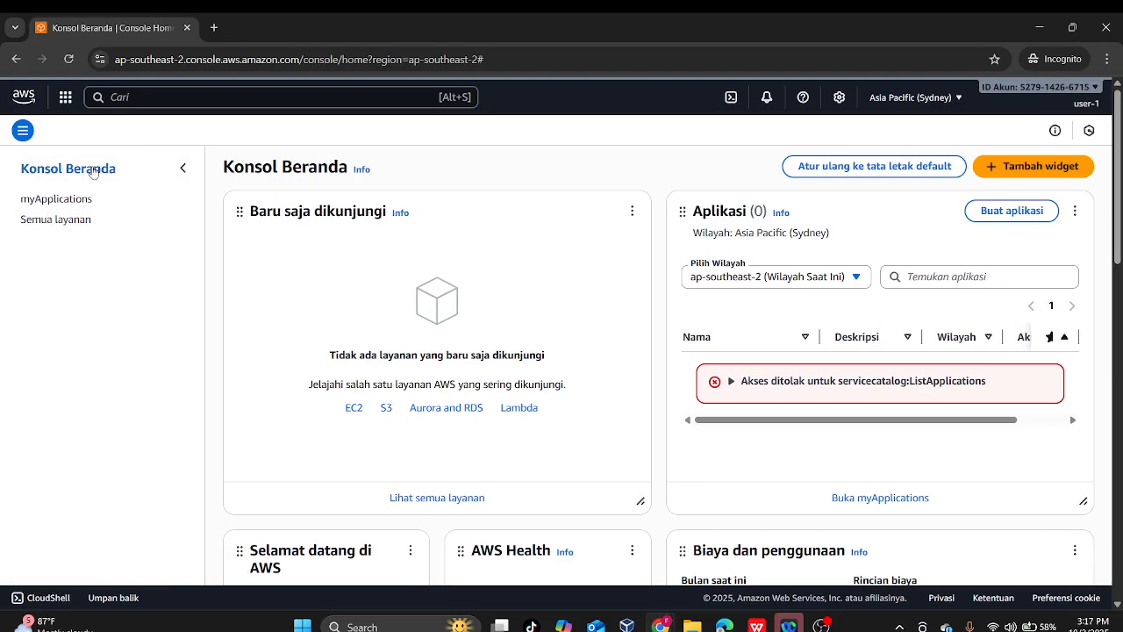
{"action": "left_click", "coordinate": [23, 129]}
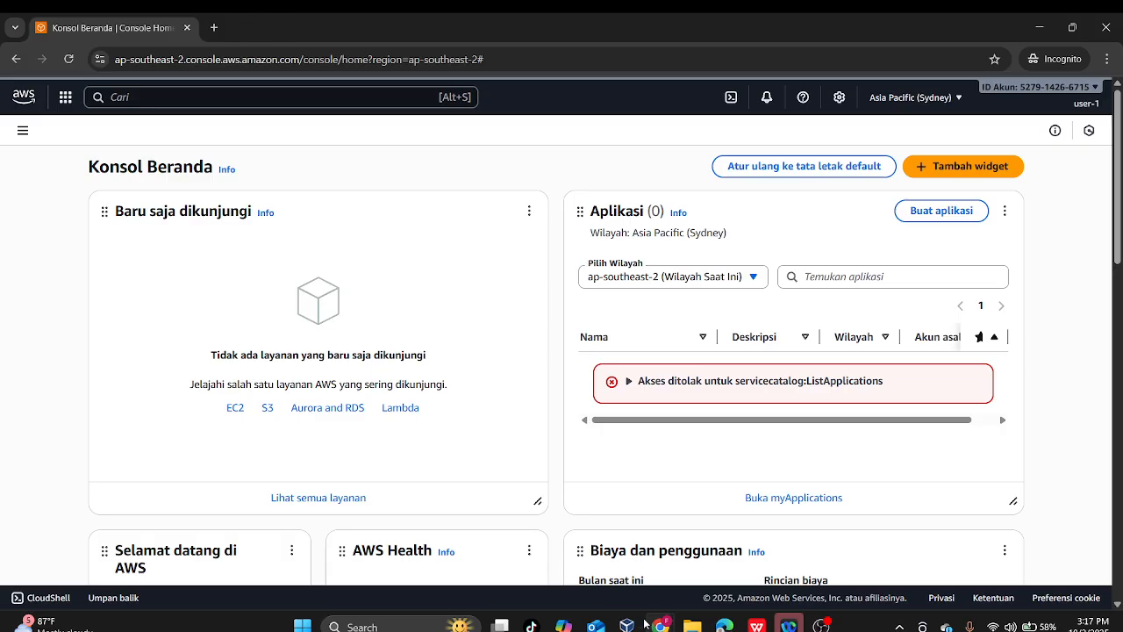
- Return to the Vocareum instructions and read steps 36 to 39 on testing user-1's access to S3 and EC2
{"action": "mouse_move", "coordinate": [660, 625]}
{"action": "left_click", "coordinate": [582, 549]}
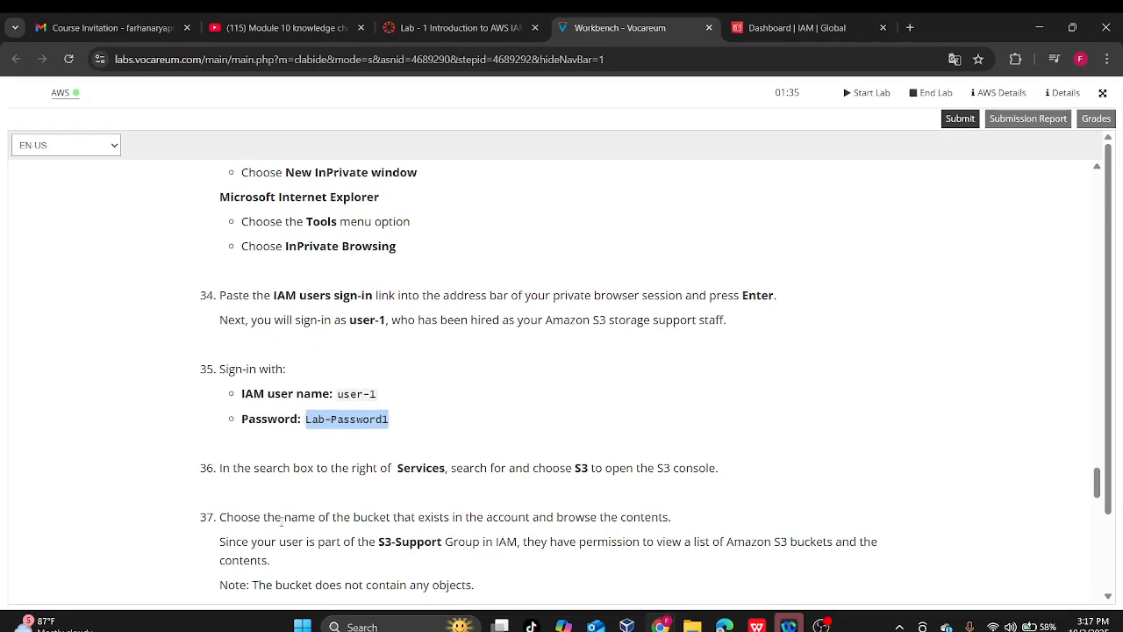
{"action": "scroll", "coordinate": [280, 519], "scroll_direction": "down", "scroll_amount": 2}
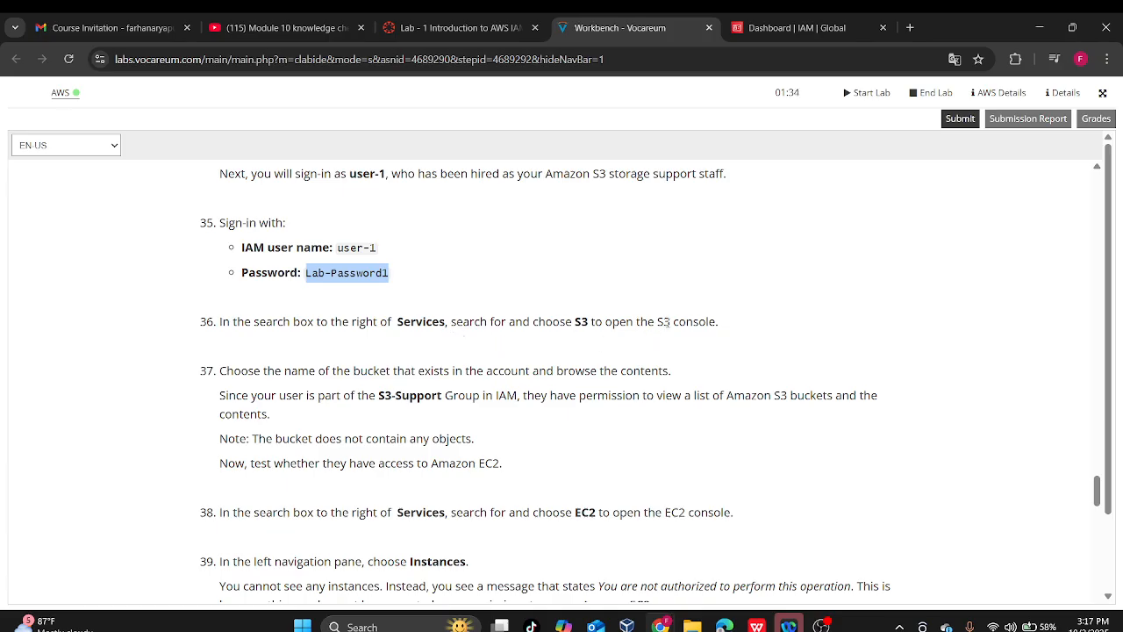
- View the user groups list in the IAM console and compare it with the Vocareum note about the S3-Support group
{"action": "left_click", "coordinate": [776, 27]}
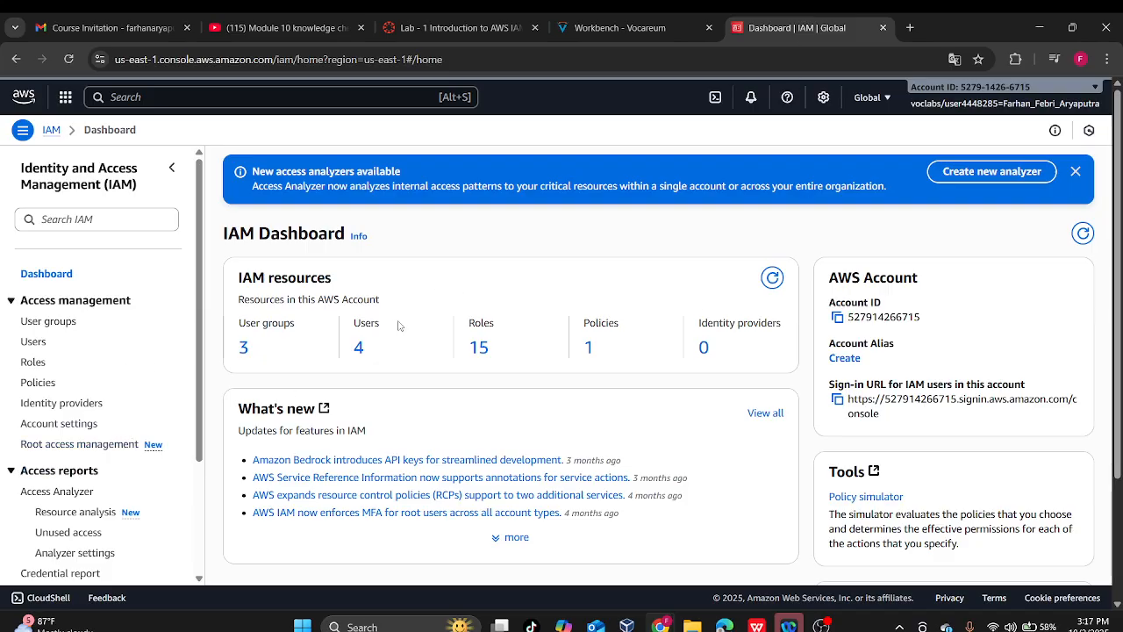
{"action": "left_click", "coordinate": [48, 321]}
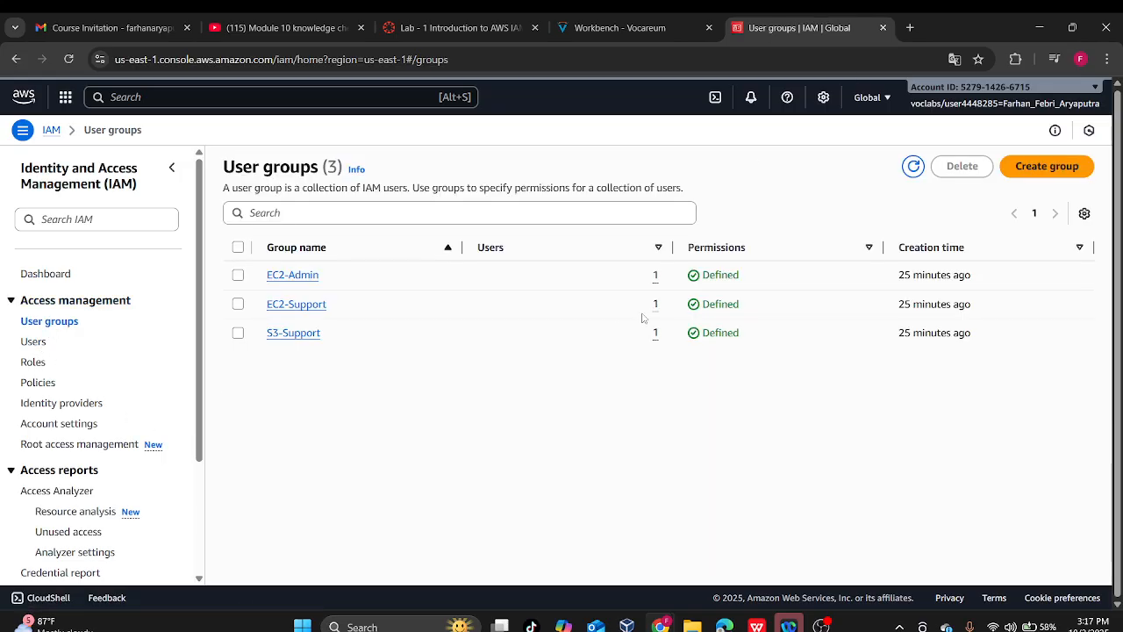
{"action": "left_click", "coordinate": [665, 26]}
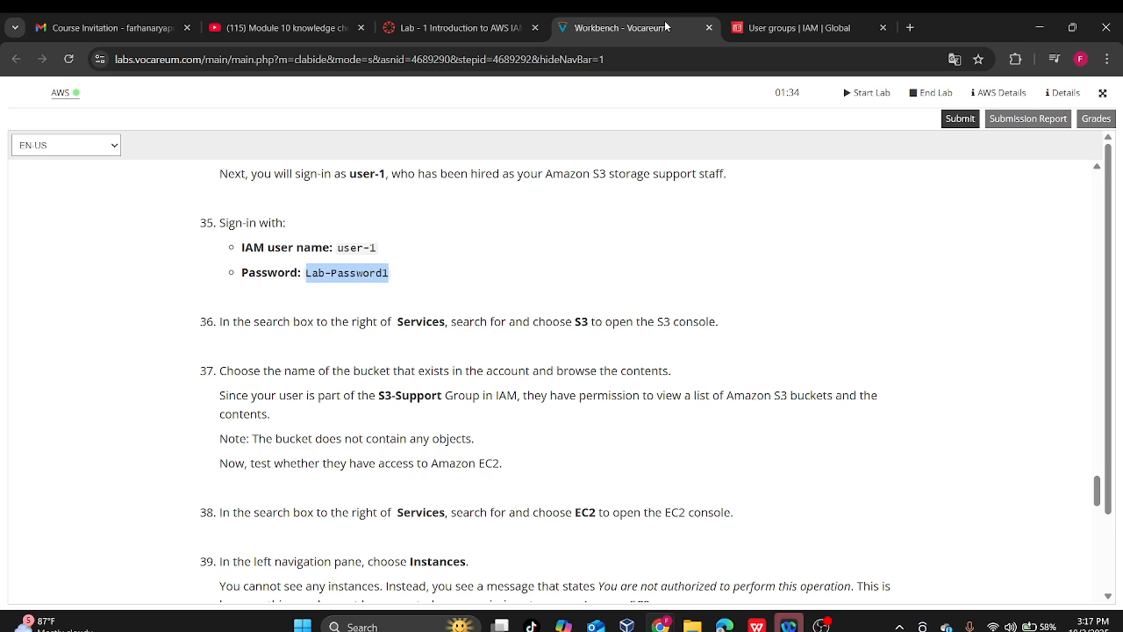
{"action": "left_click", "coordinate": [794, 28]}
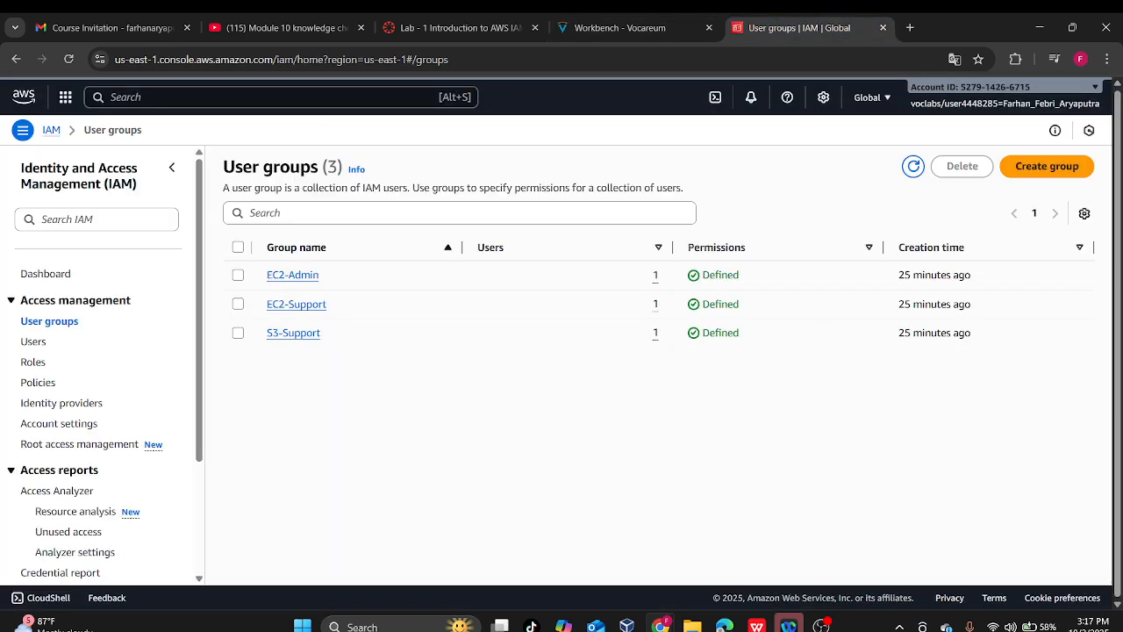
- In the Incognito window, open the S3 console as user-1 to view the general purpose buckets, and go back to the console home
{"action": "mouse_move", "coordinate": [660, 625]}
{"action": "left_click", "coordinate": [777, 547]}
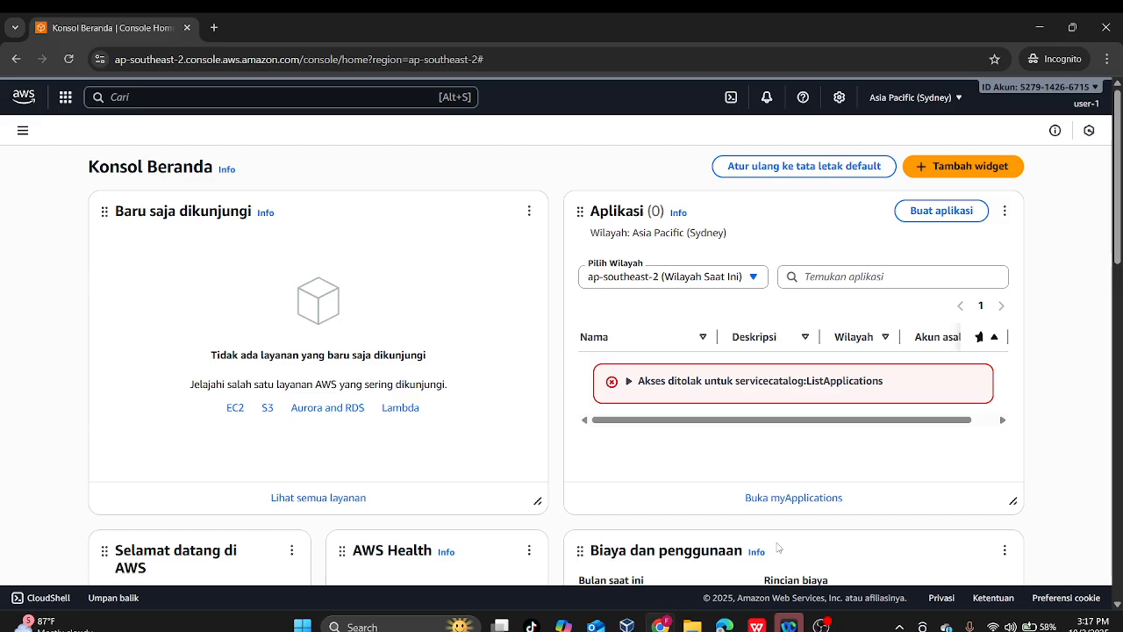
{"action": "left_click", "coordinate": [267, 408]}
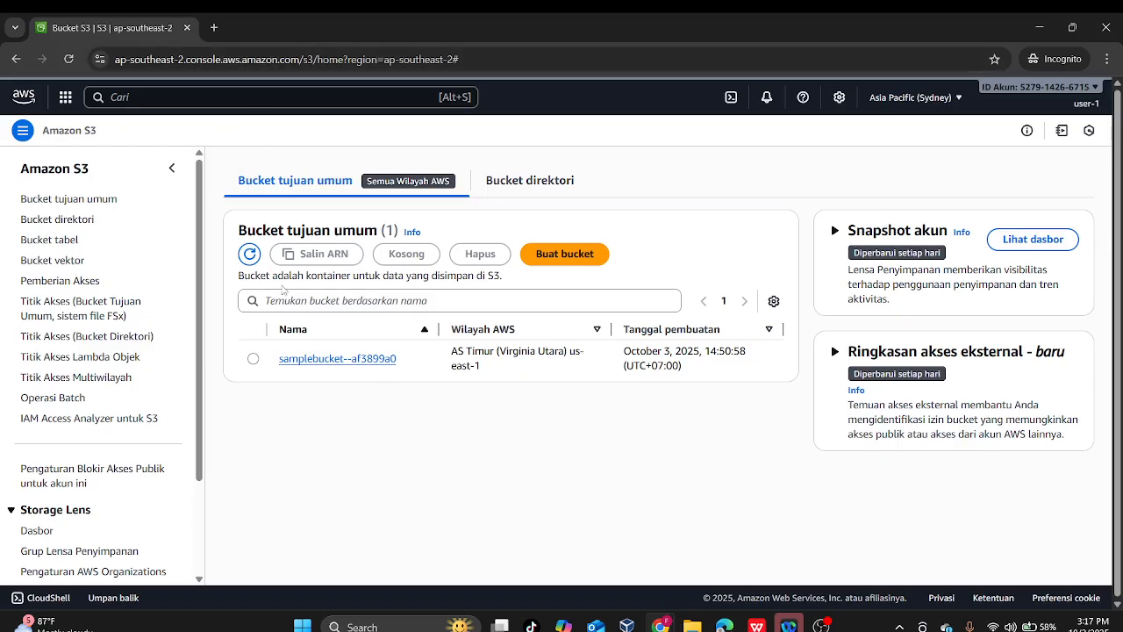
{"action": "left_click", "coordinate": [16, 59]}
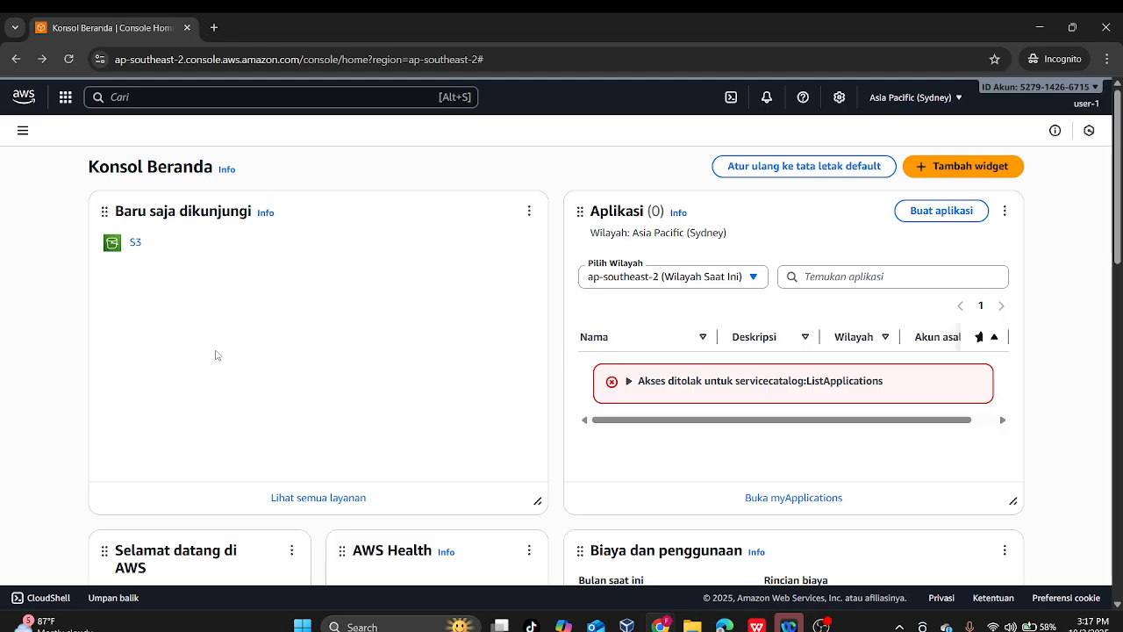
{"action": "scroll", "coordinate": [374, 307], "scroll_direction": "down", "scroll_amount": 4}
{"action": "scroll", "coordinate": [317, 355], "scroll_direction": "up", "scroll_amount": 4}
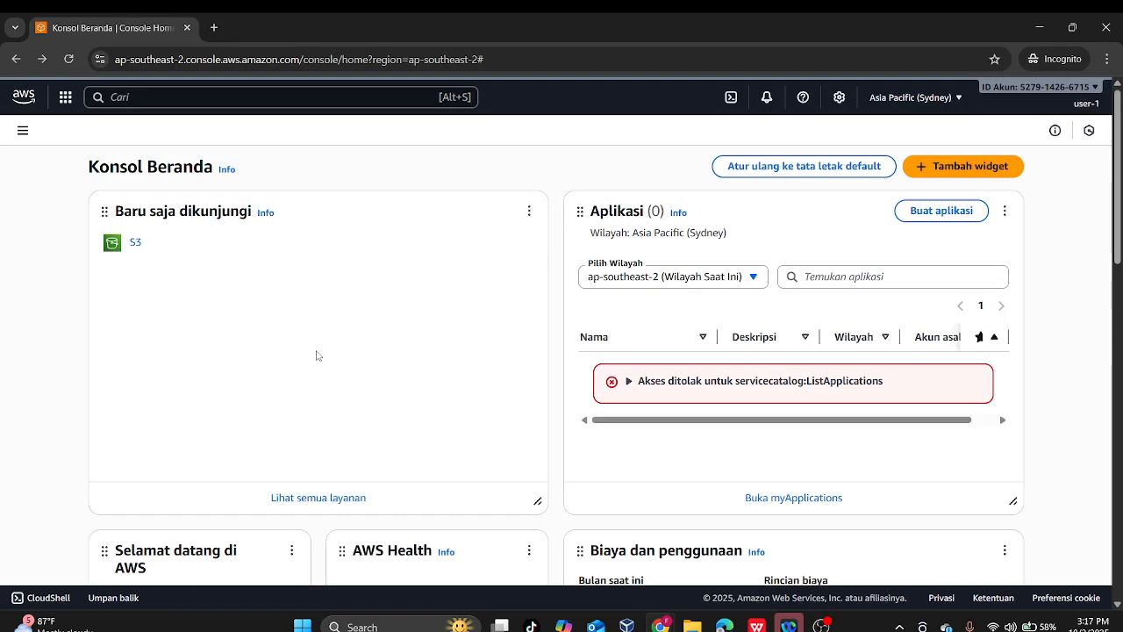
{"action": "left_click", "coordinate": [359, 497]}
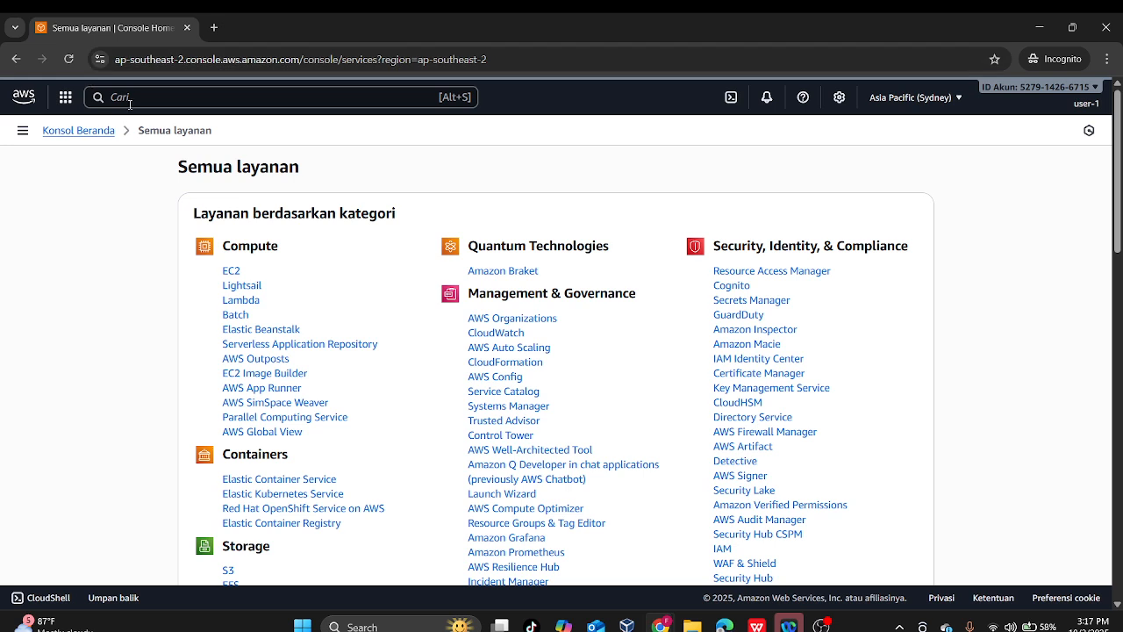
{"action": "left_click", "coordinate": [16, 59]}
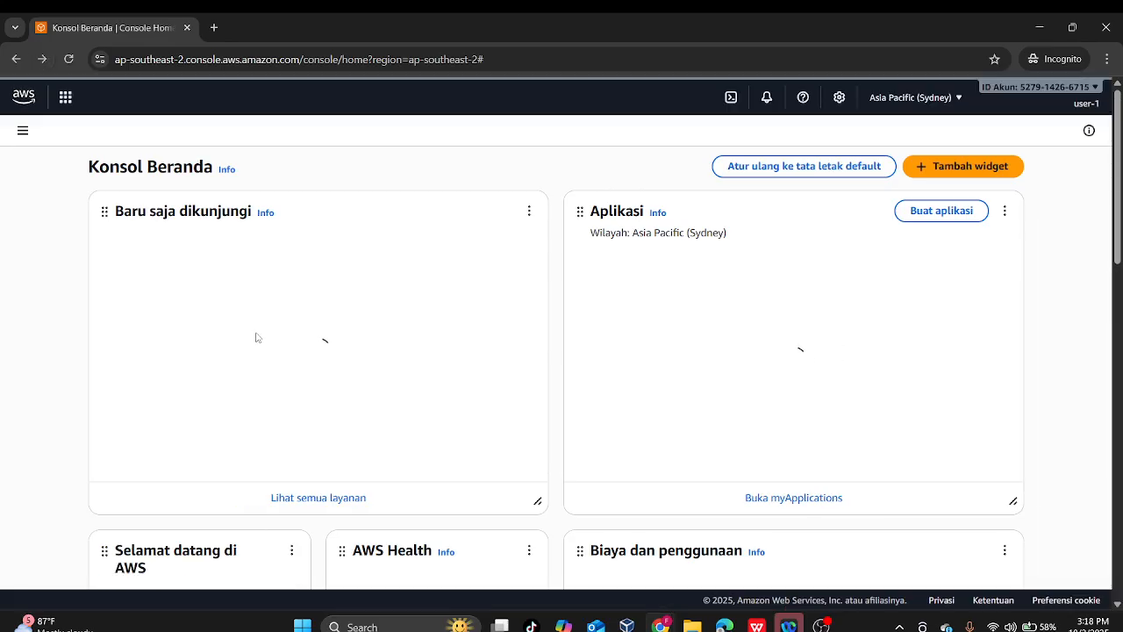
- Look over the console home widgets down to cost and usage, and check the options of the recently visited widget
{"action": "scroll", "coordinate": [677, 303], "scroll_direction": "down", "scroll_amount": 6}
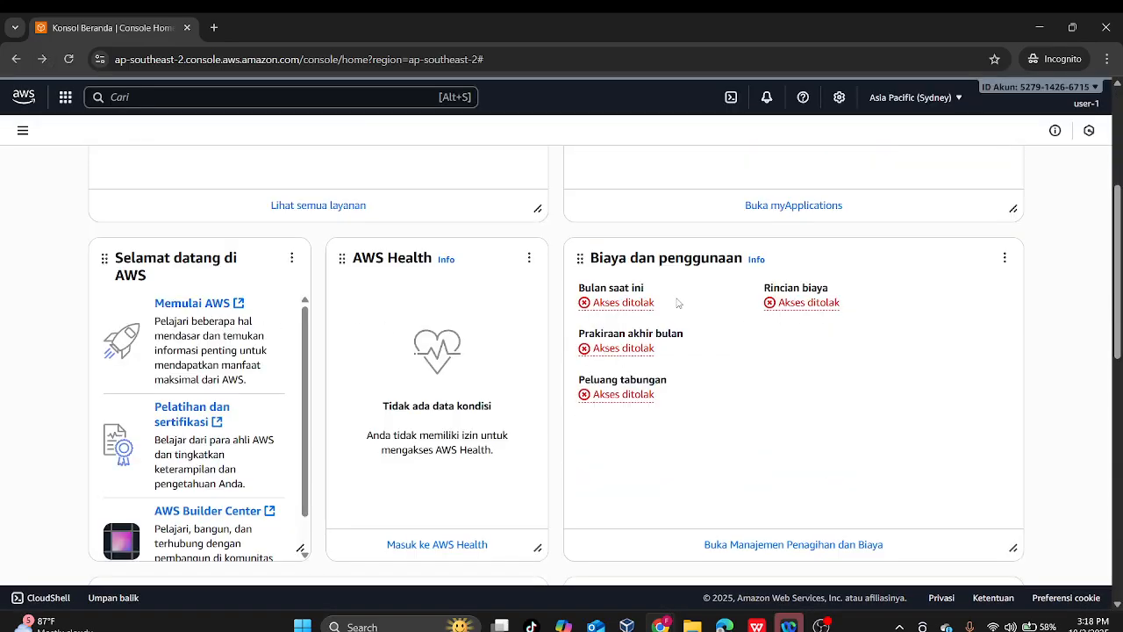
{"action": "scroll", "coordinate": [676, 302], "scroll_direction": "up", "scroll_amount": 4}
{"action": "scroll", "coordinate": [676, 302], "scroll_direction": "down", "scroll_amount": 4}
{"action": "scroll", "coordinate": [676, 303], "scroll_direction": "up", "scroll_amount": 6}
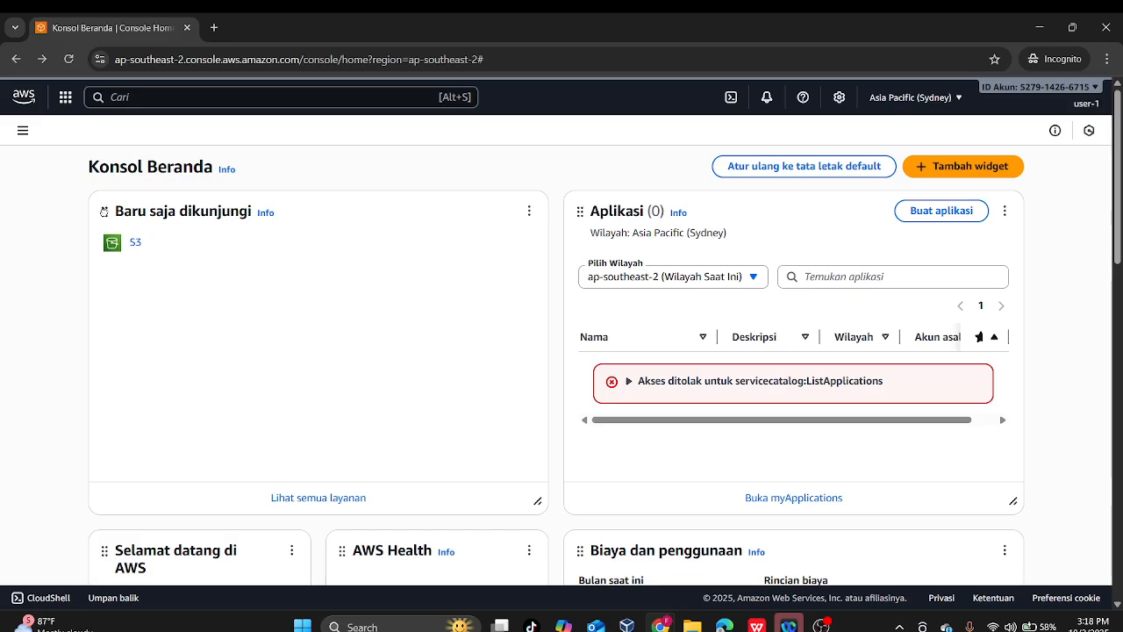
{"action": "left_click", "coordinate": [104, 212]}
{"action": "left_click", "coordinate": [529, 211]}
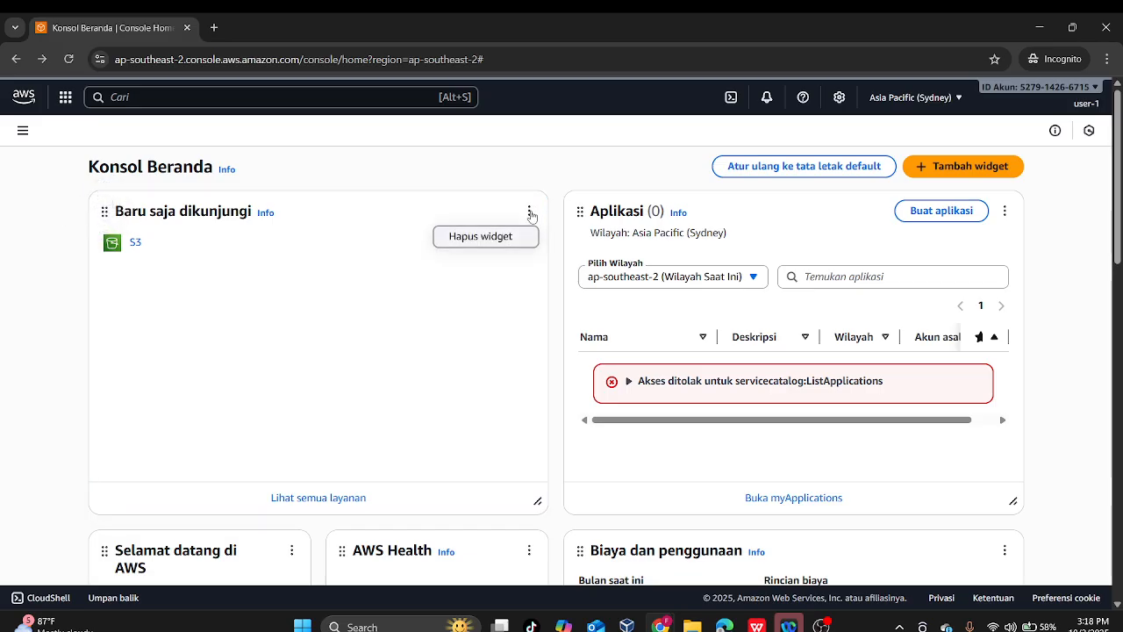
{"action": "left_click", "coordinate": [468, 402]}
- Open the EC2 console as user-1 from the list of all services and examine the resources on its dashboard
{"action": "left_click", "coordinate": [360, 497]}
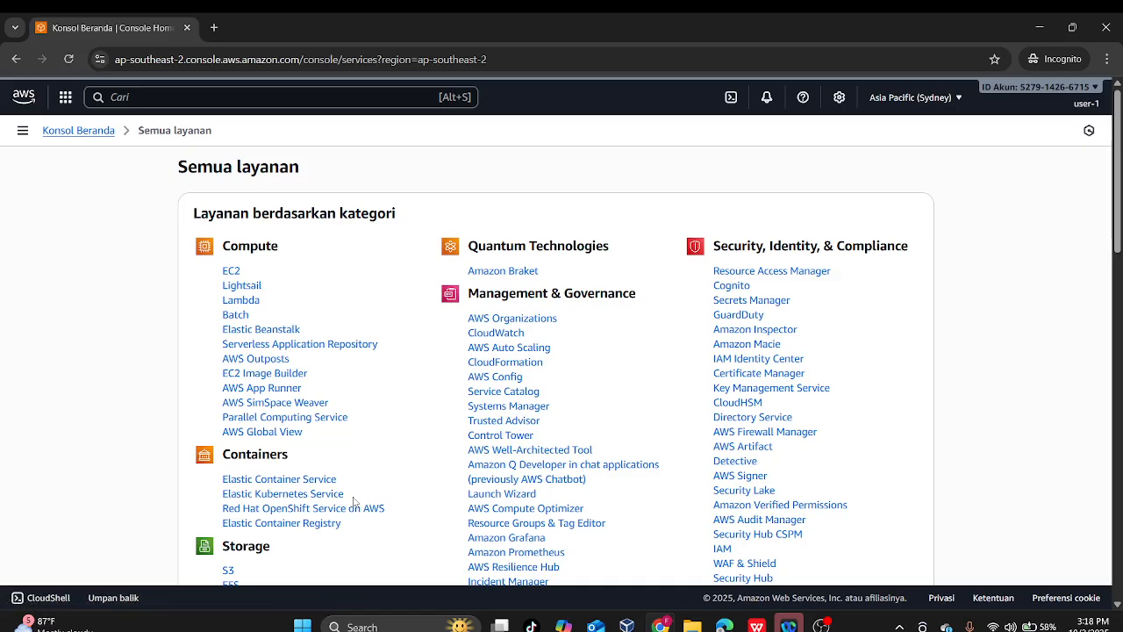
{"action": "scroll", "coordinate": [267, 255], "scroll_direction": "down", "scroll_amount": 1}
{"action": "left_click", "coordinate": [231, 198]}
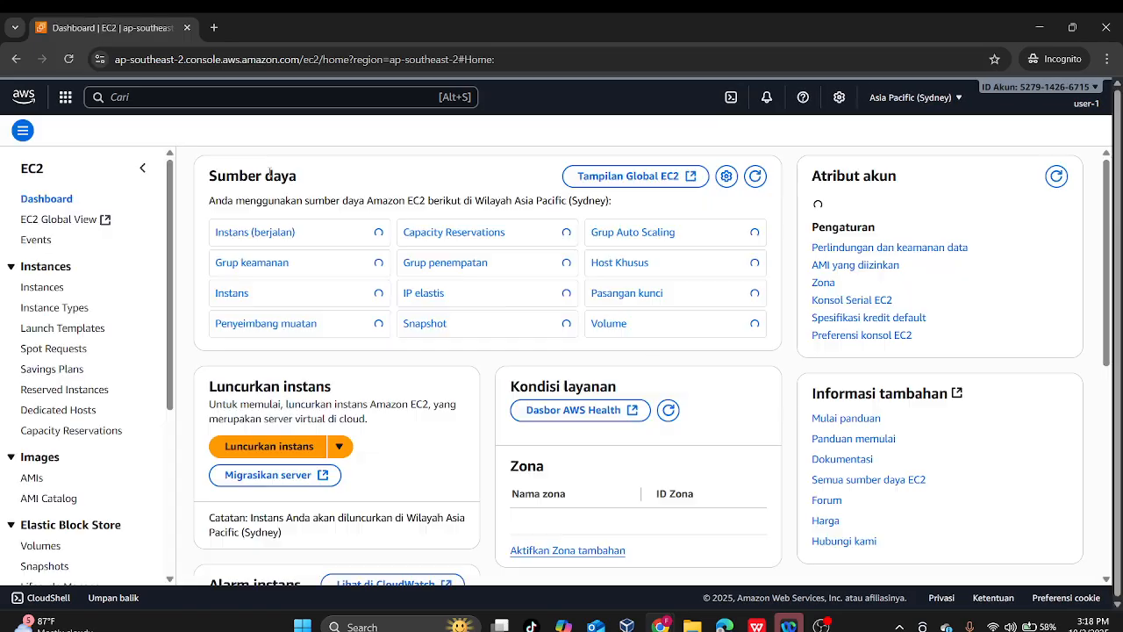
{"action": "scroll", "coordinate": [506, 371], "scroll_direction": "down", "scroll_amount": 1}
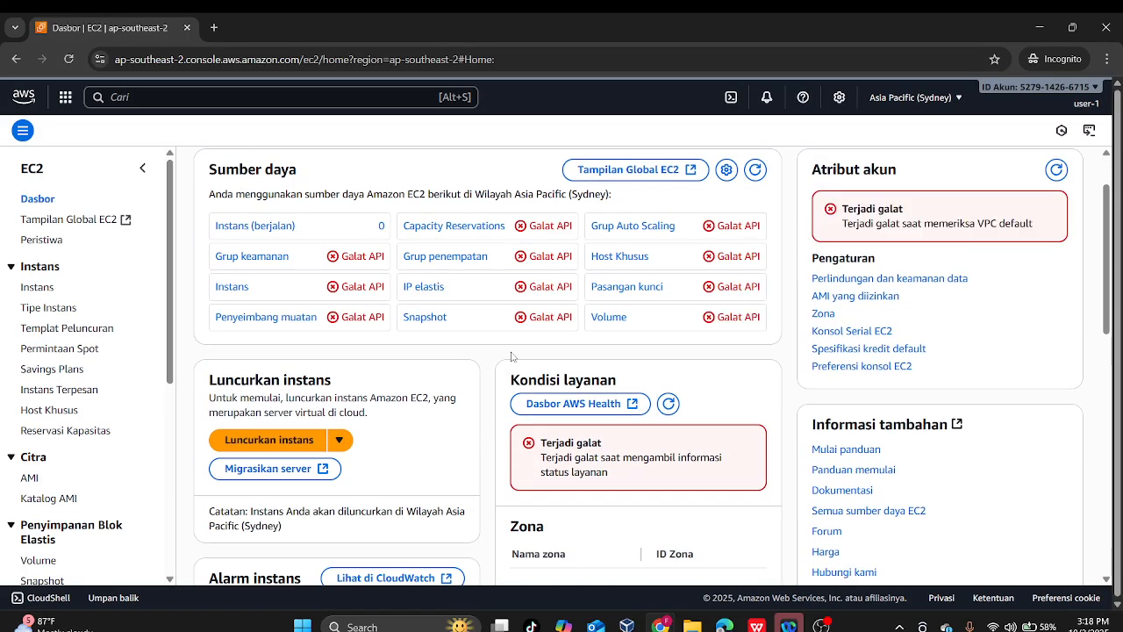
{"action": "scroll", "coordinate": [506, 367], "scroll_direction": "up", "scroll_amount": 1}
{"action": "scroll", "coordinate": [527, 382], "scroll_direction": "down", "scroll_amount": 1}
- Return to the Vocareum instructions and read steps 36 to 40 on testing EC2 access and signing user-1 out
{"action": "mouse_move", "coordinate": [661, 624]}
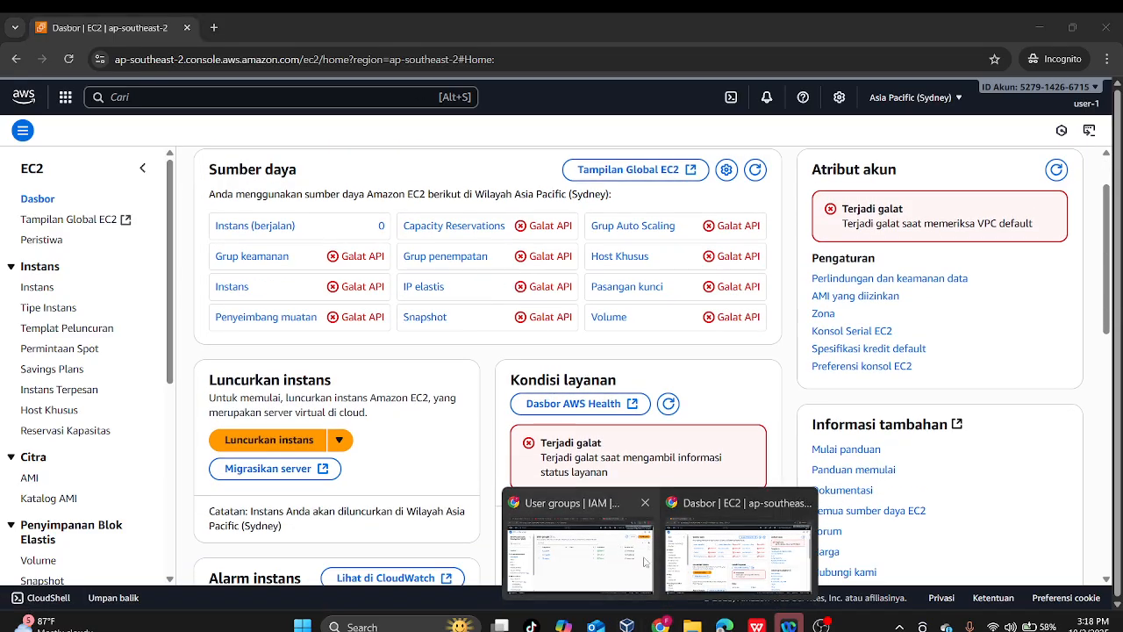
{"action": "left_click", "coordinate": [637, 545]}
{"action": "left_click", "coordinate": [391, 19]}
{"action": "left_click", "coordinate": [602, 15]}
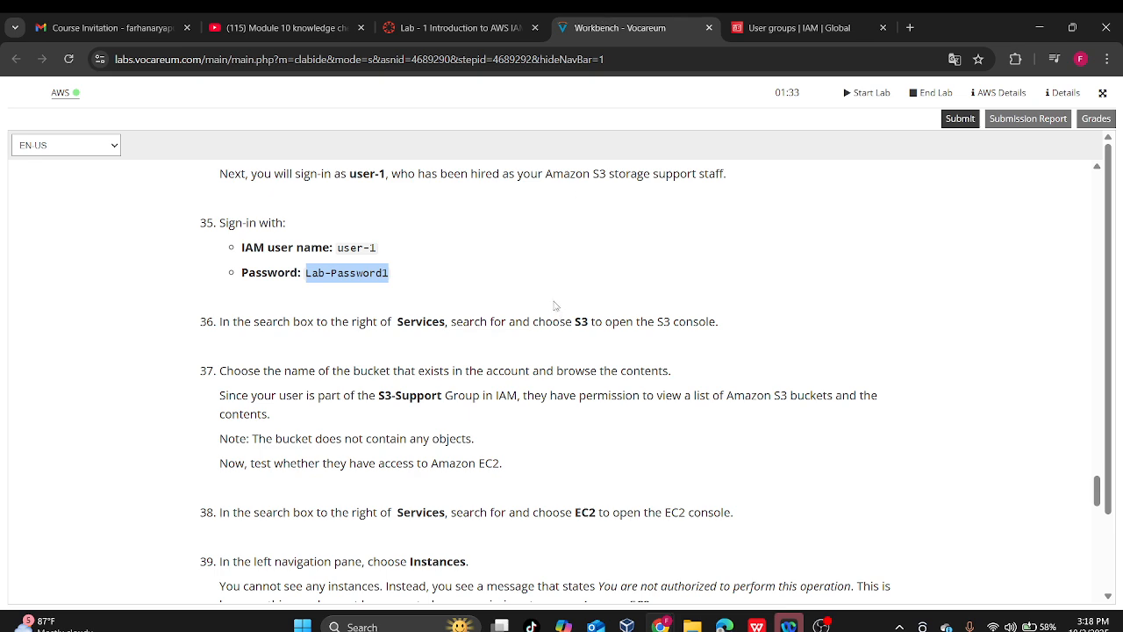
{"action": "scroll", "coordinate": [555, 306], "scroll_direction": "down", "scroll_amount": 1}
{"action": "scroll", "coordinate": [686, 365], "scroll_direction": "down", "scroll_amount": 1}
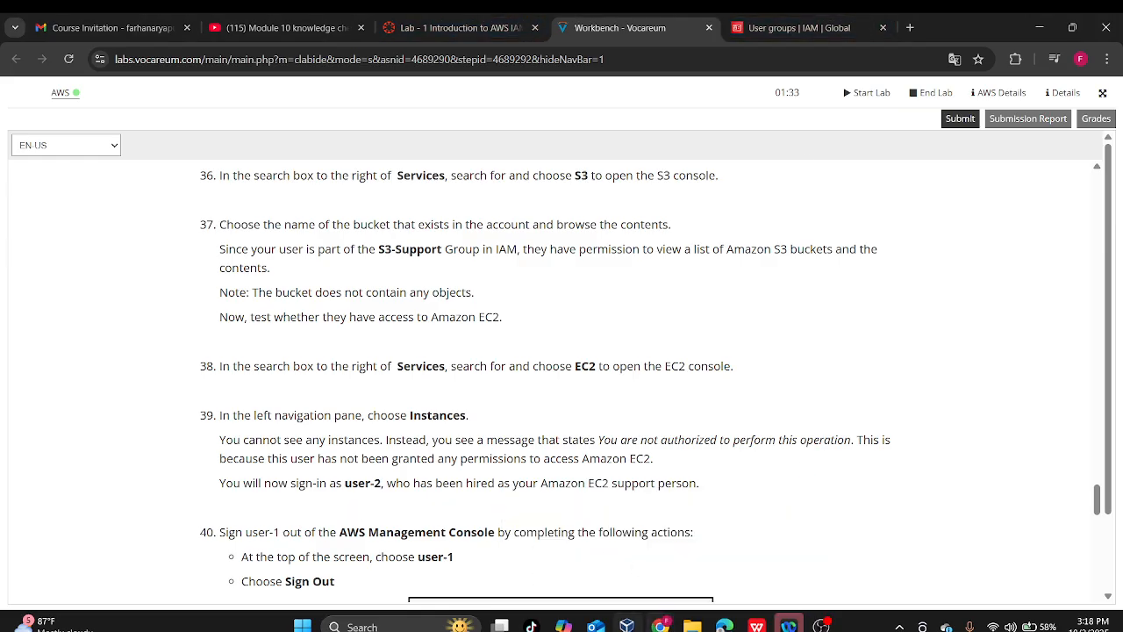
- Compare user-1's EC2 dashboard in the Incognito window with the Vocareum instructions for step 39
{"action": "key", "text": "alt+Tab"}
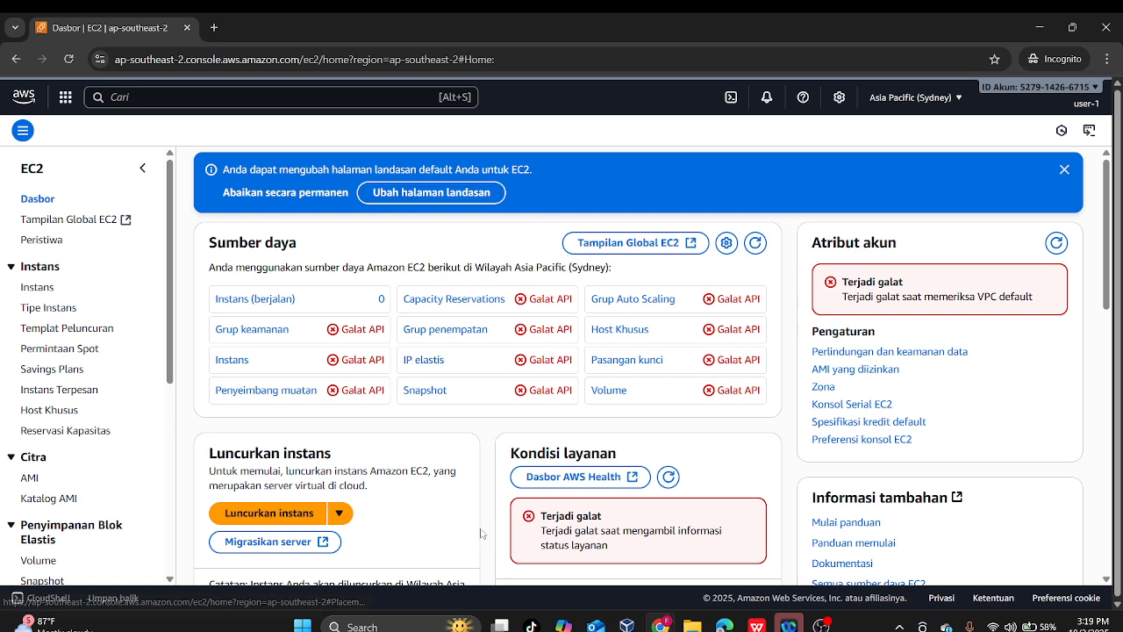
{"action": "mouse_move", "coordinate": [663, 624]}
{"action": "left_click", "coordinate": [633, 565]}
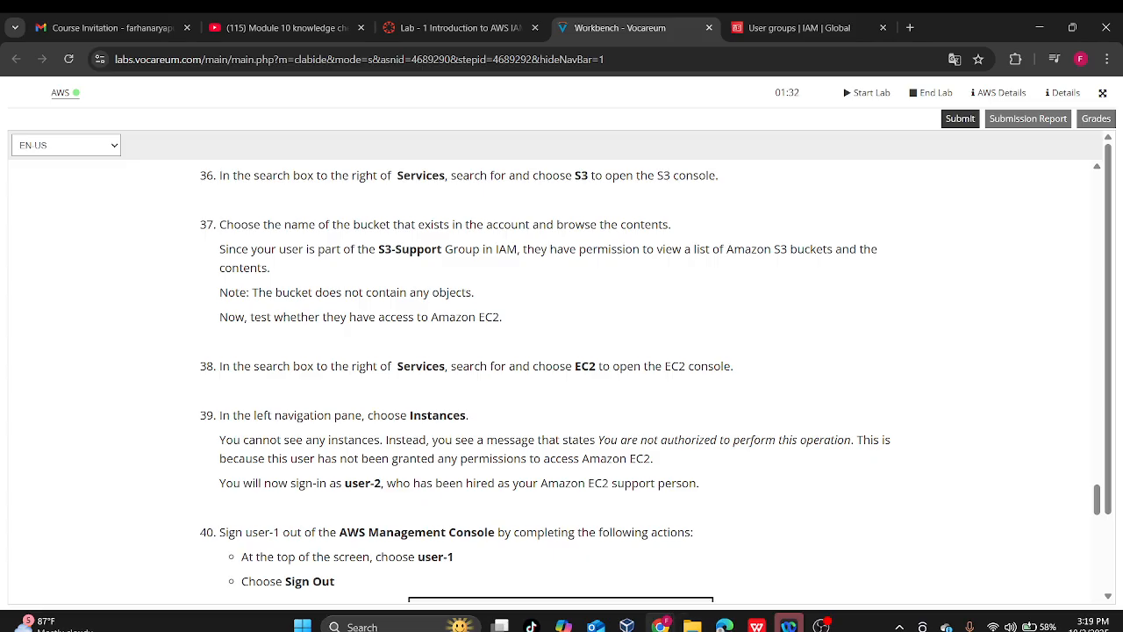
{"action": "mouse_move", "coordinate": [660, 624]}
{"action": "left_click", "coordinate": [735, 566]}
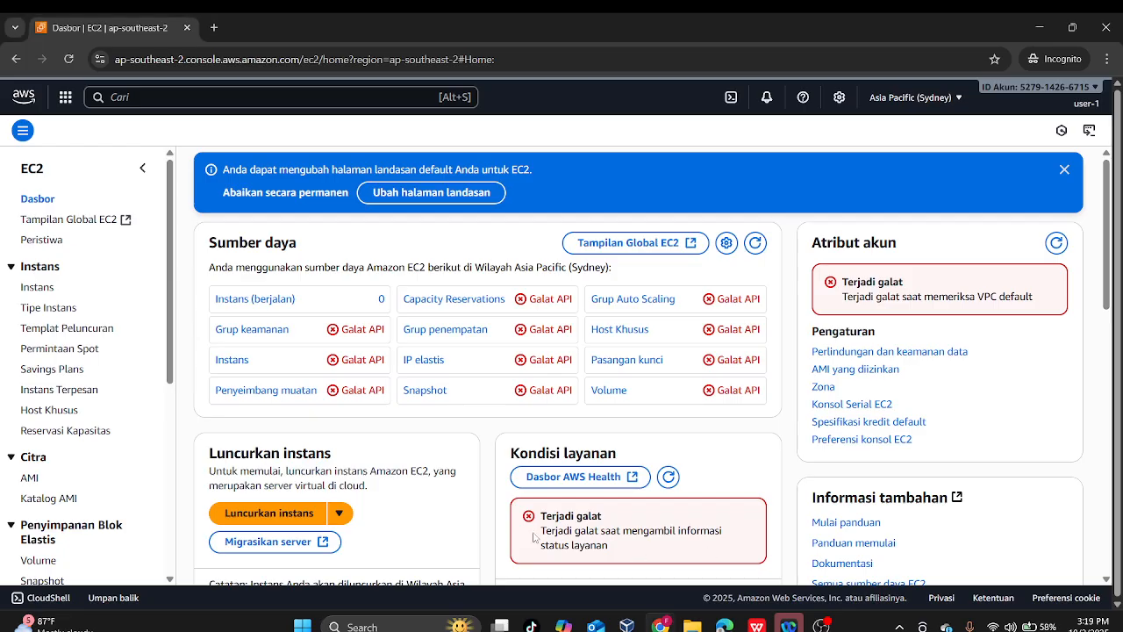
- Open the launch instance form as user-1, review its image, network and storage sections, and go back to the EC2 dashboard
{"action": "left_click", "coordinate": [312, 516]}
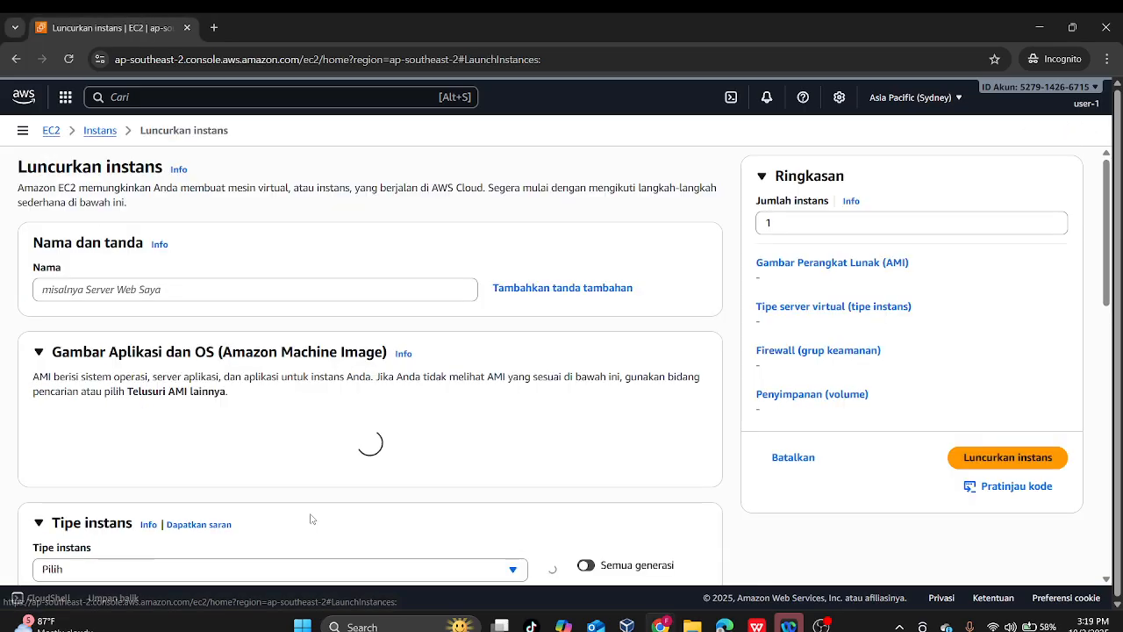
{"action": "scroll", "coordinate": [431, 359], "scroll_direction": "down", "scroll_amount": 3}
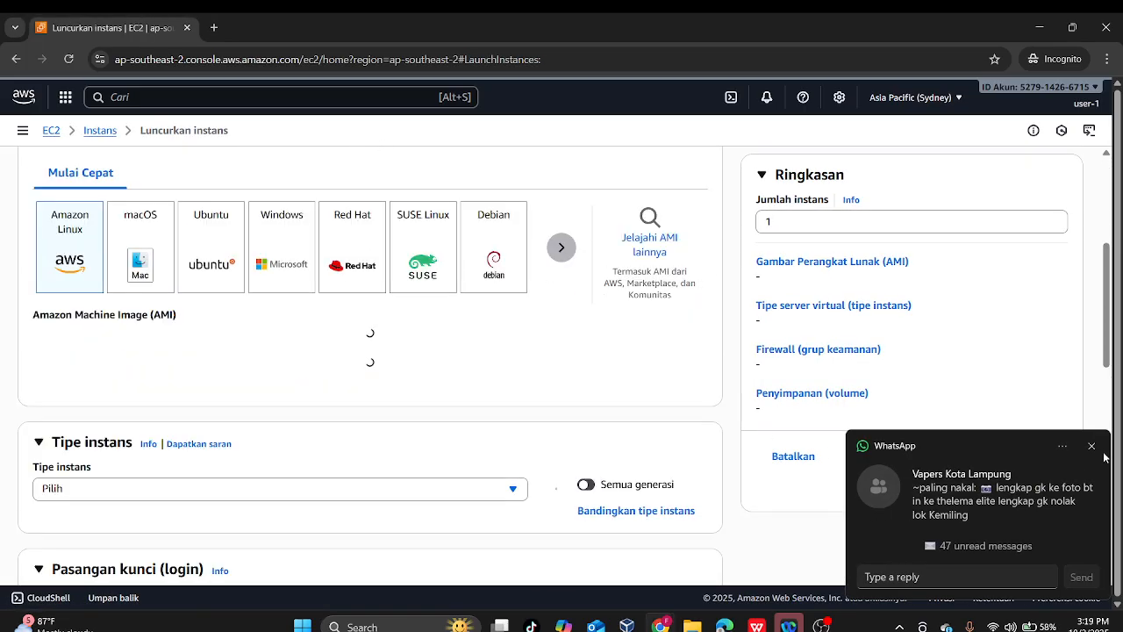
{"action": "scroll", "coordinate": [606, 382], "scroll_direction": "down", "scroll_amount": 10}
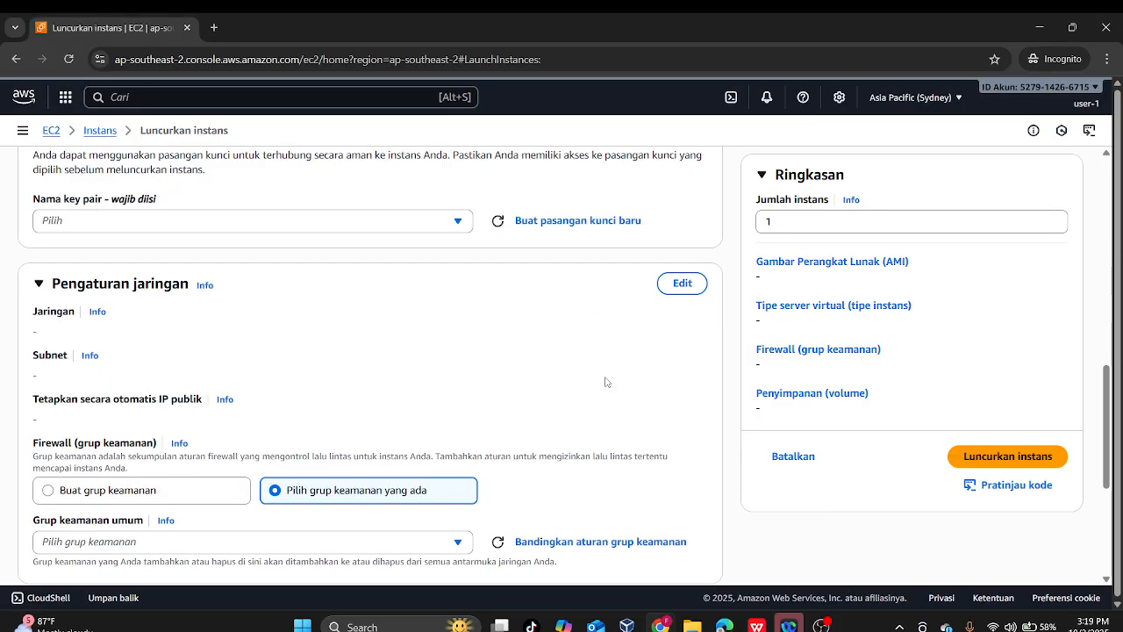
{"action": "scroll", "coordinate": [605, 382], "scroll_direction": "up", "scroll_amount": 1}
{"action": "scroll", "coordinate": [605, 382], "scroll_direction": "up", "scroll_amount": 1}
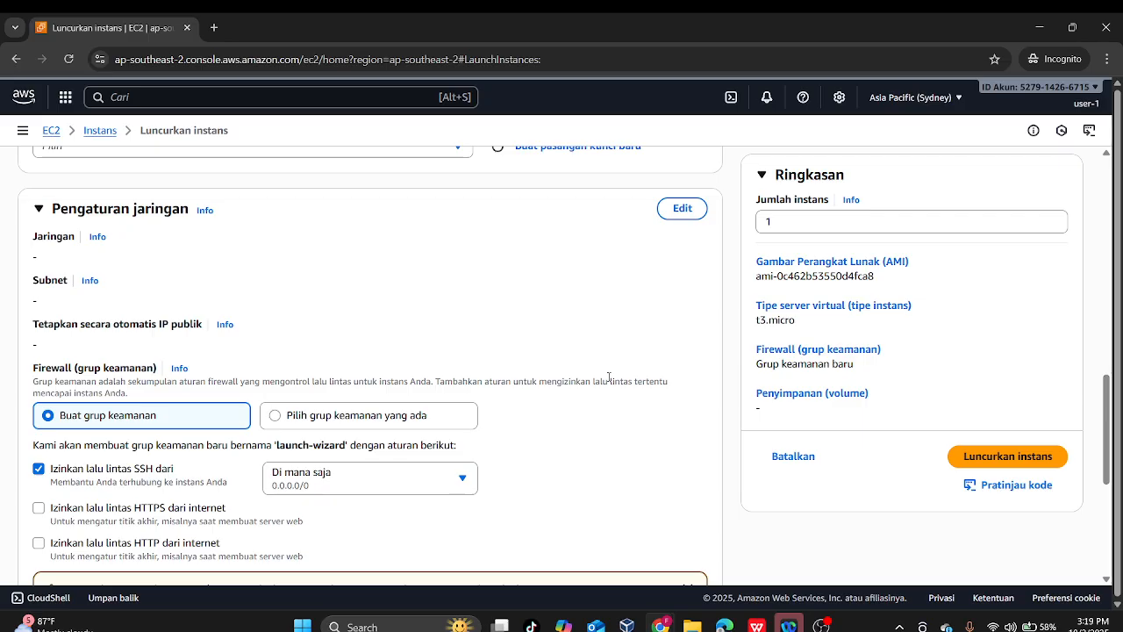
{"action": "scroll", "coordinate": [608, 377], "scroll_direction": "down", "scroll_amount": 3}
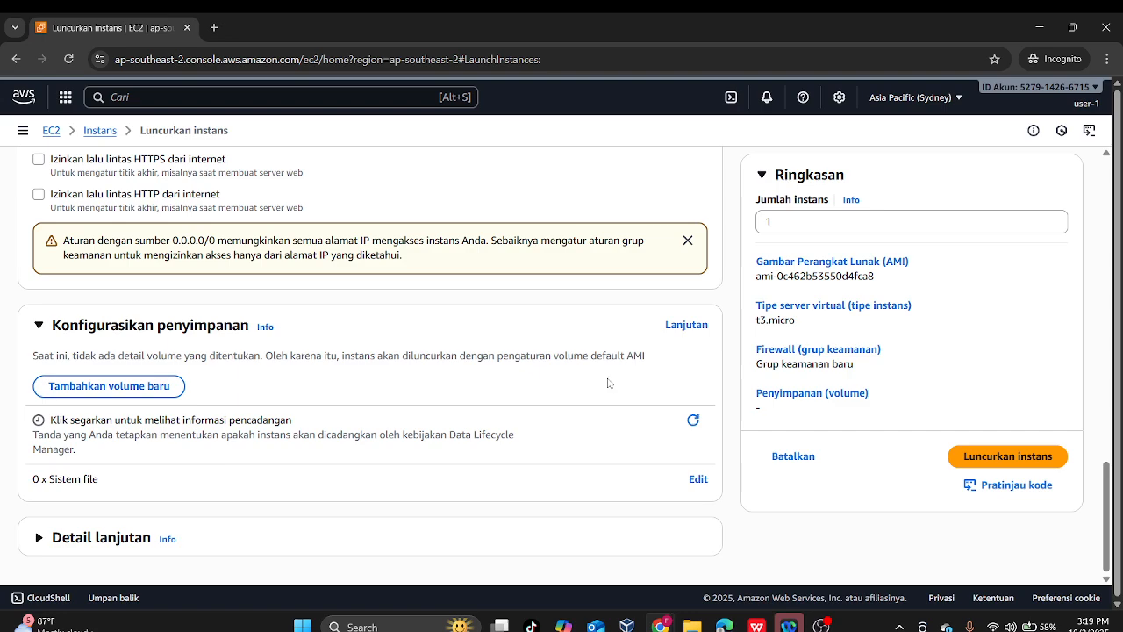
{"action": "scroll", "coordinate": [608, 381], "scroll_direction": "up", "scroll_amount": 4}
{"action": "scroll", "coordinate": [363, 313], "scroll_direction": "up", "scroll_amount": 10}
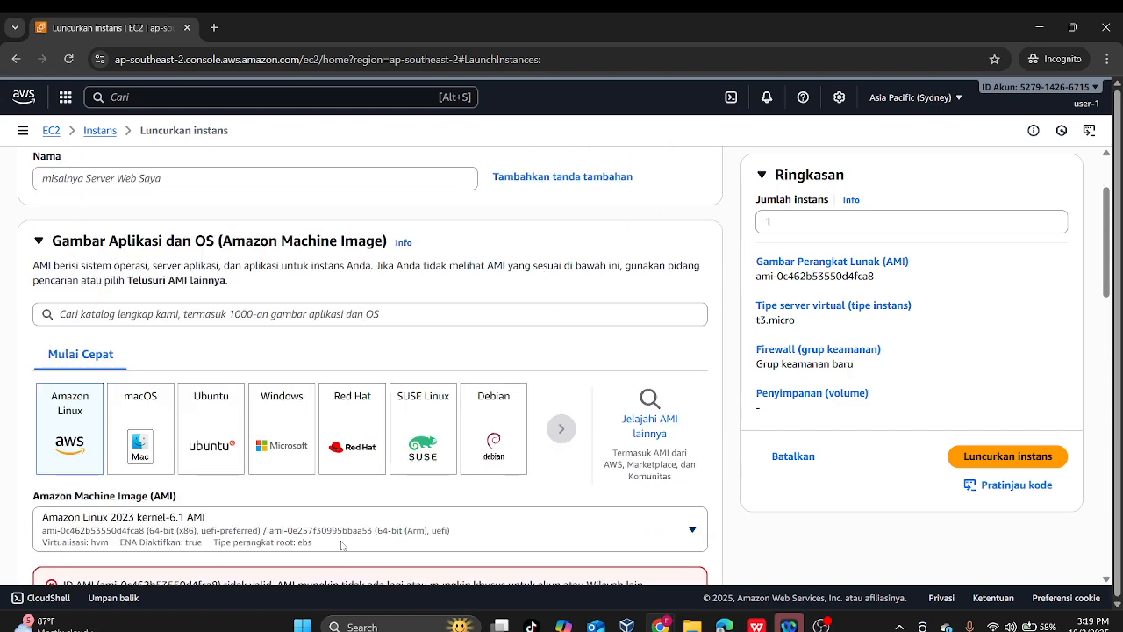
{"action": "left_click", "coordinate": [15, 58]}
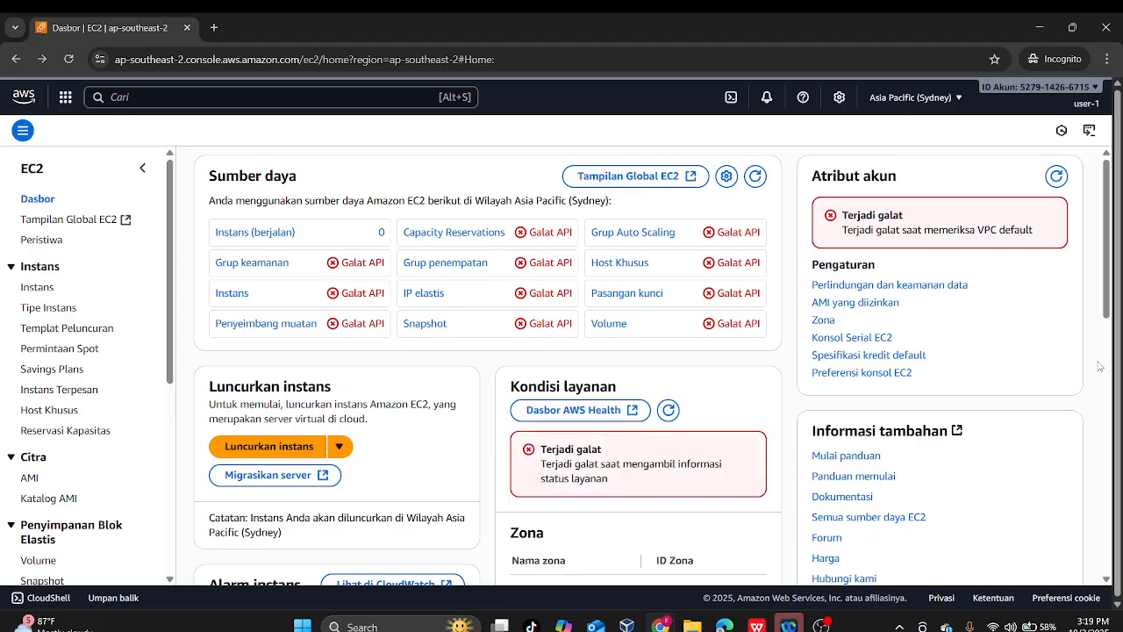
- Check the rest of user-1's EC2 dashboard and read the Vocareum steps on signing out user-1 and testing user-2
{"action": "scroll", "coordinate": [998, 273], "scroll_direction": "down", "scroll_amount": 4}
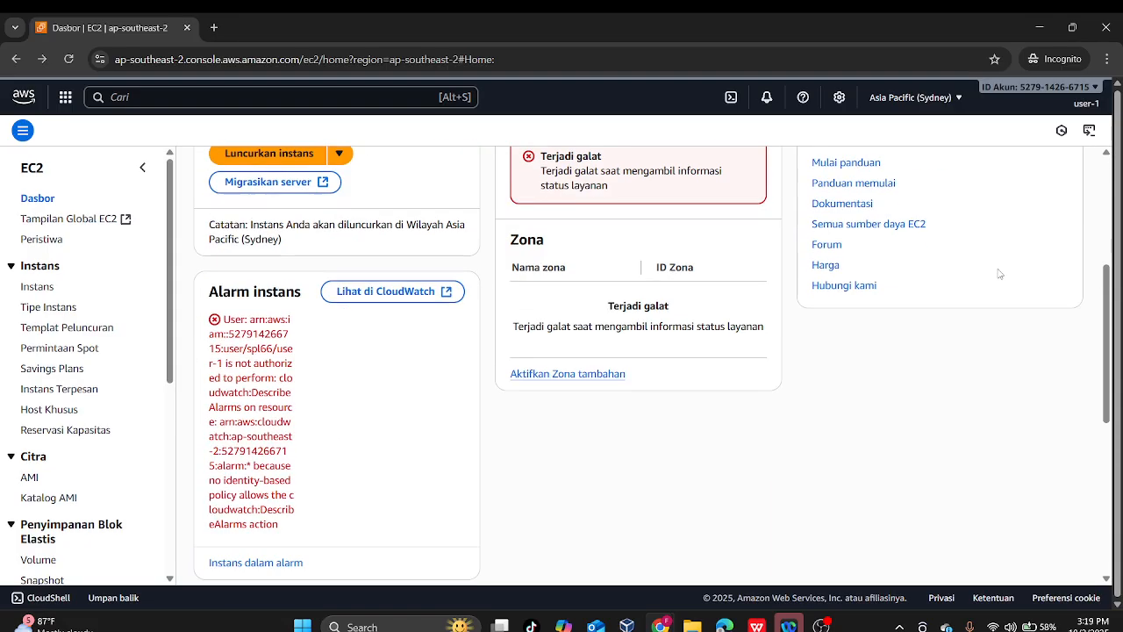
{"action": "scroll", "coordinate": [985, 286], "scroll_direction": "up", "scroll_amount": 4}
{"action": "mouse_move", "coordinate": [660, 625]}
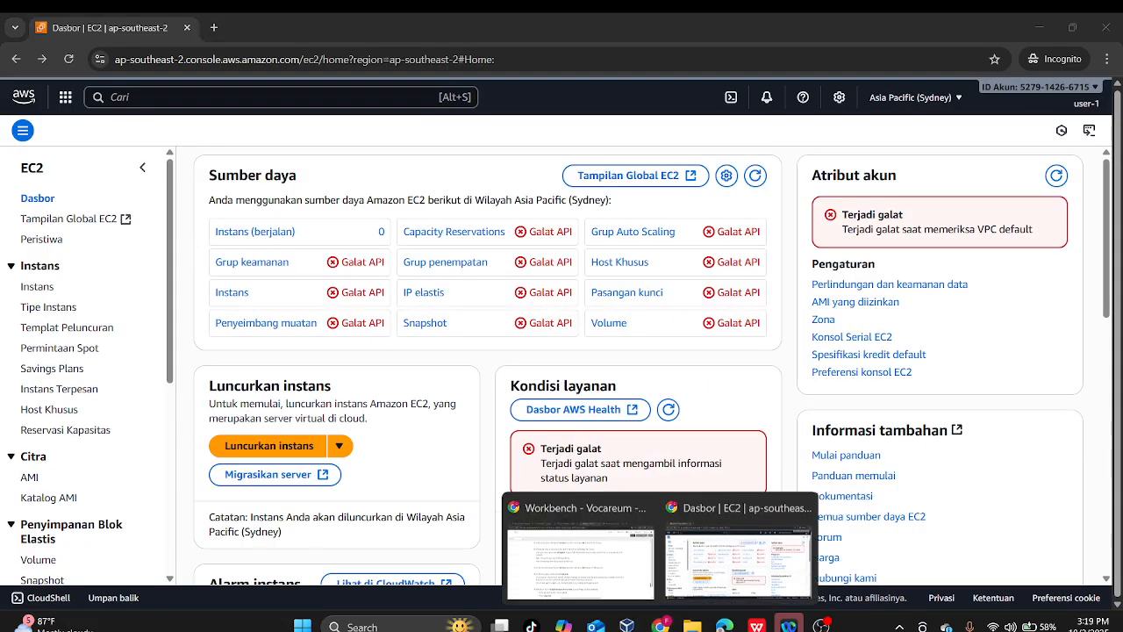
{"action": "left_click", "coordinate": [620, 583]}
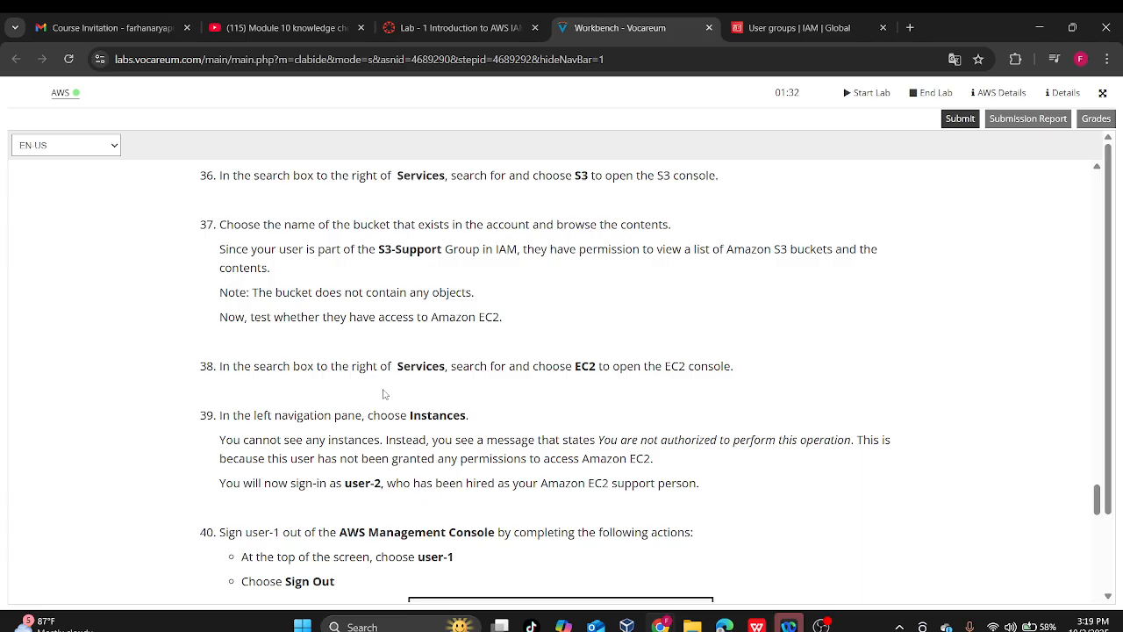
{"action": "scroll", "coordinate": [444, 520], "scroll_direction": "down", "scroll_amount": 3}
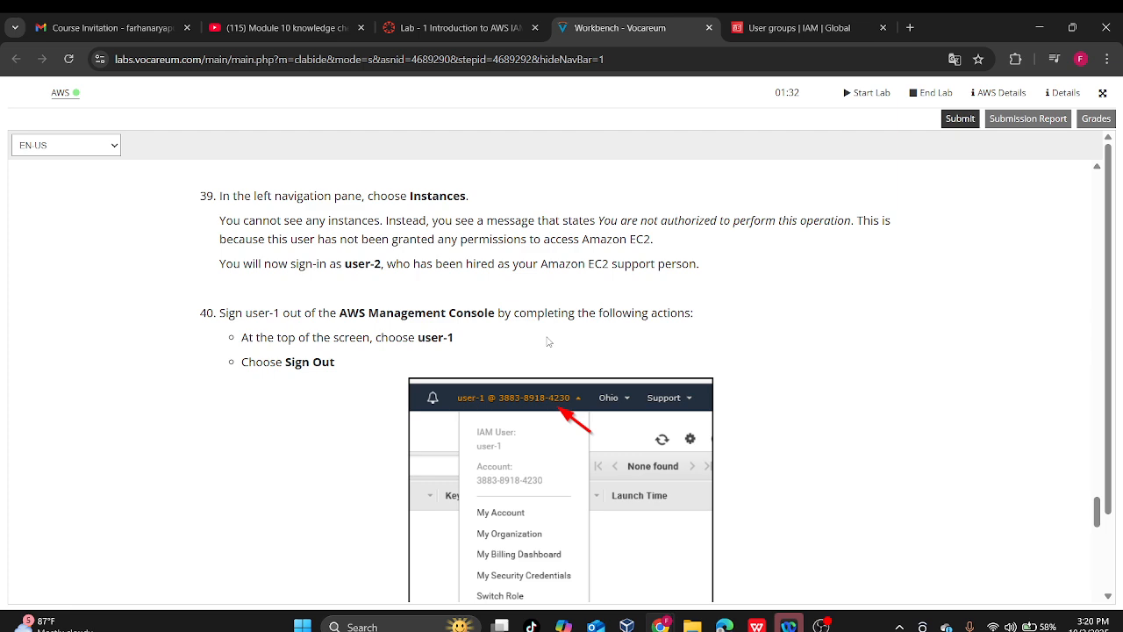
{"action": "scroll", "coordinate": [547, 341], "scroll_direction": "down", "scroll_amount": 5}
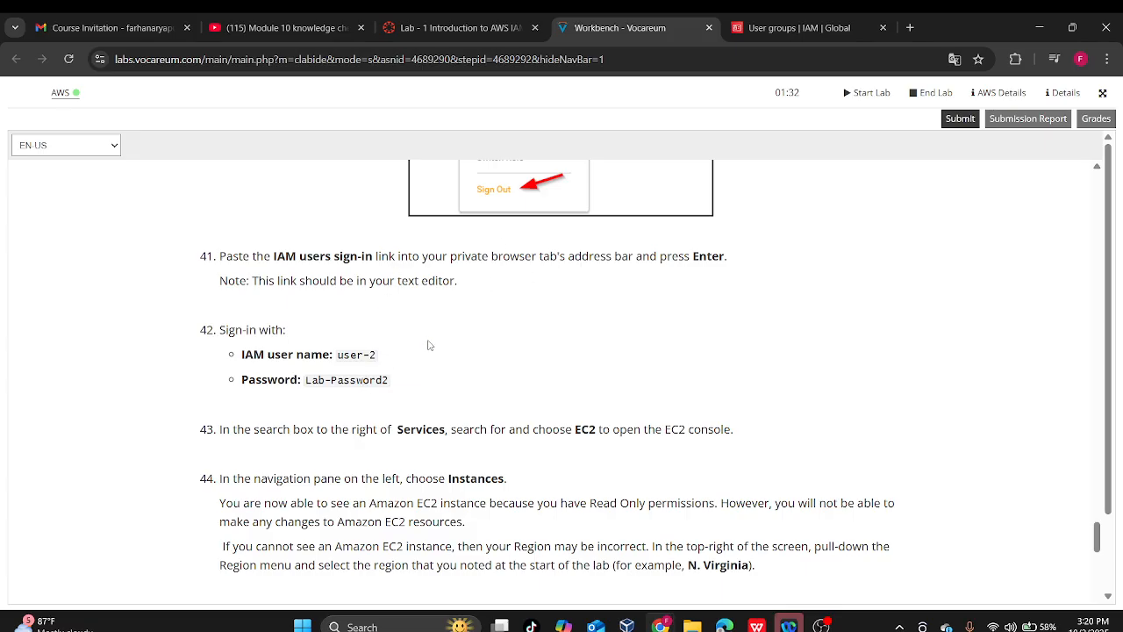
{"action": "scroll", "coordinate": [429, 345], "scroll_direction": "down", "scroll_amount": 4}
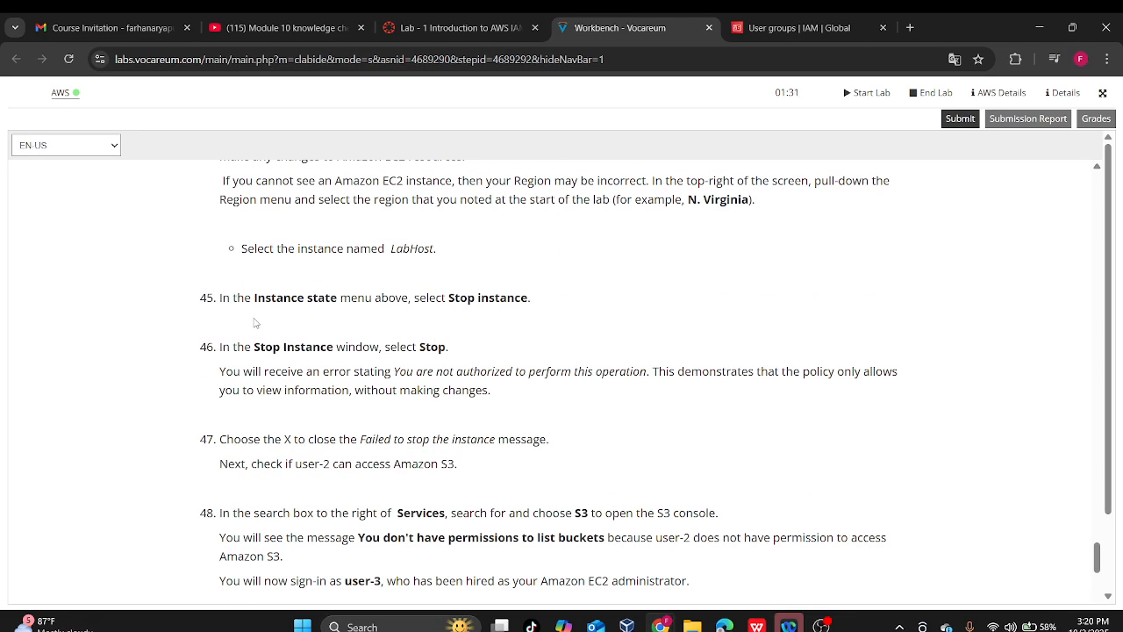
{"action": "scroll", "coordinate": [356, 331], "scroll_direction": "down", "scroll_amount": 8}
{"action": "scroll", "coordinate": [359, 336], "scroll_direction": "up", "scroll_amount": 4}
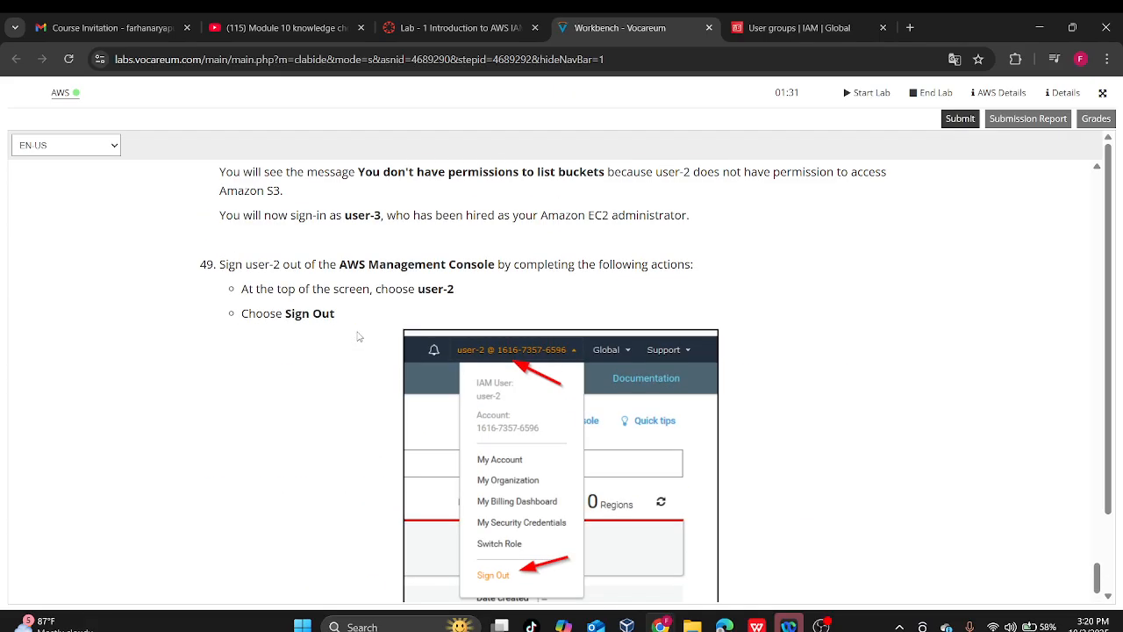
{"action": "scroll", "coordinate": [445, 319], "scroll_direction": "down", "scroll_amount": 10}
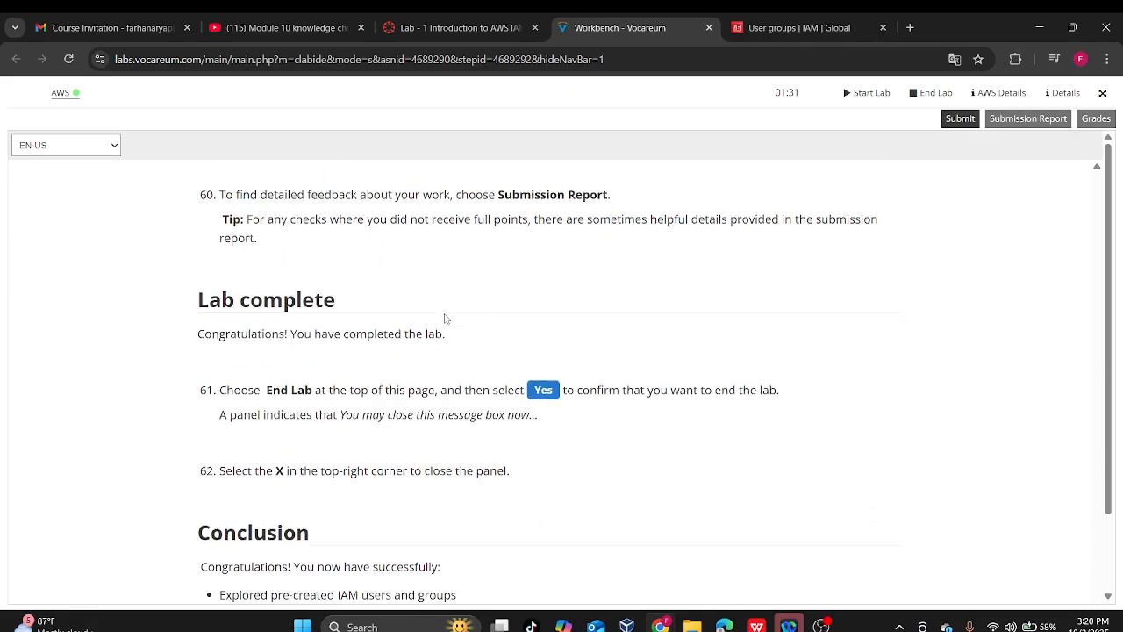
{"action": "scroll", "coordinate": [443, 316], "scroll_direction": "up", "scroll_amount": 10}
{"action": "scroll", "coordinate": [421, 303], "scroll_direction": "up", "scroll_amount": 10}
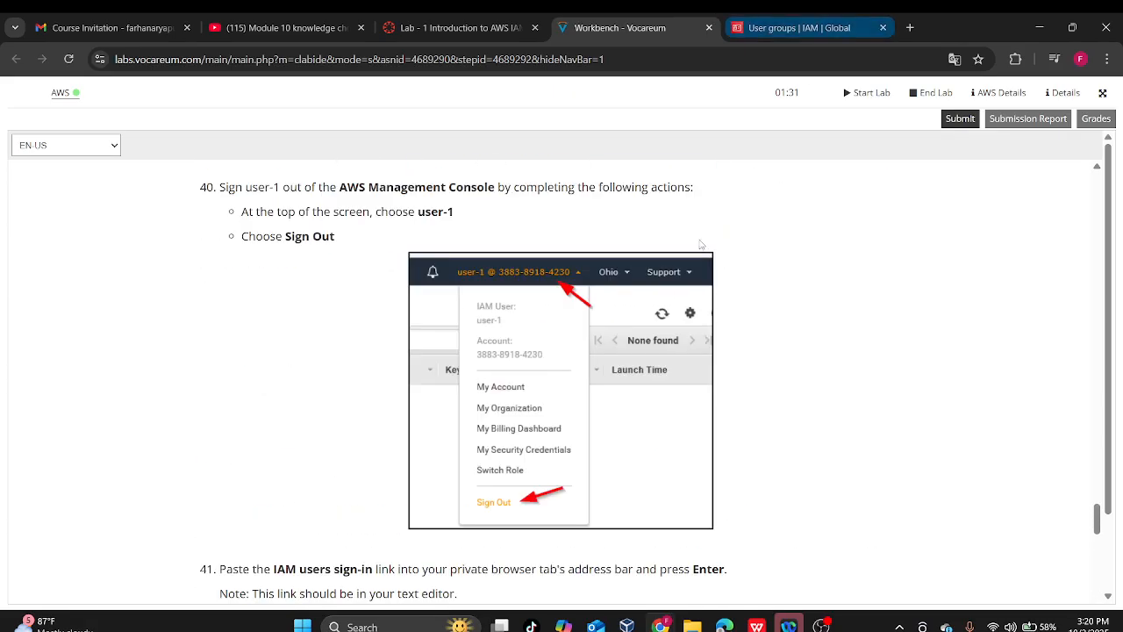
{"action": "scroll", "coordinate": [678, 279], "scroll_direction": "up", "scroll_amount": 5}
{"action": "scroll", "coordinate": [678, 279], "scroll_direction": "down", "scroll_amount": 1}
- Return to user-1's console home in the Incognito window and sign user-1 out of the AWS Management Console
{"action": "key", "text": "ctrl+Tab"}
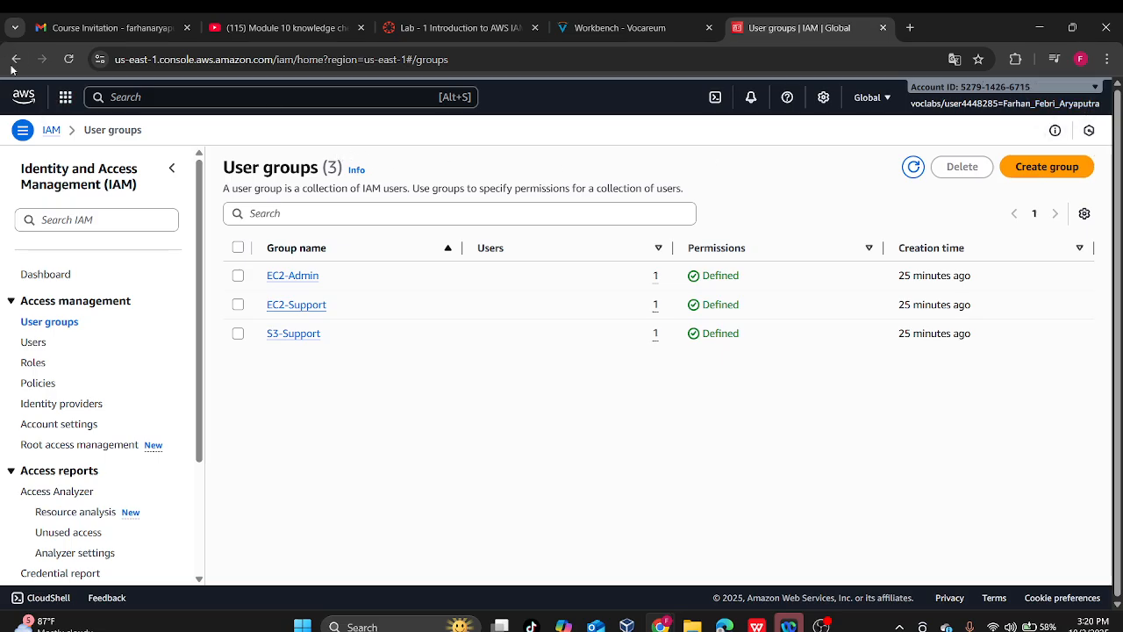
{"action": "mouse_move", "coordinate": [656, 621]}
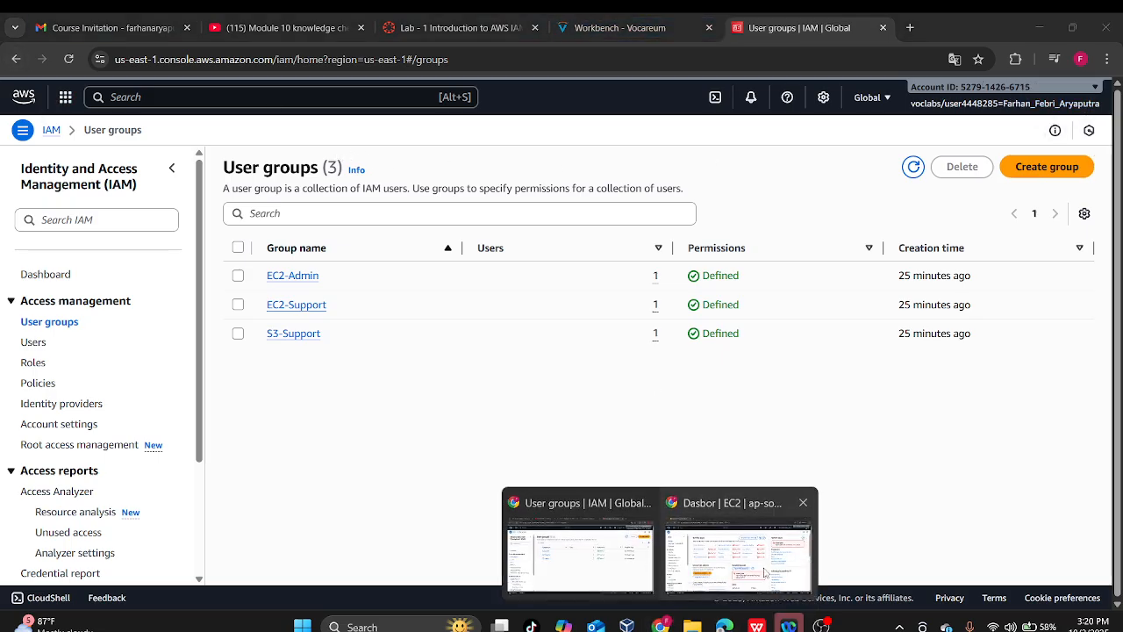
{"action": "left_click", "coordinate": [767, 572]}
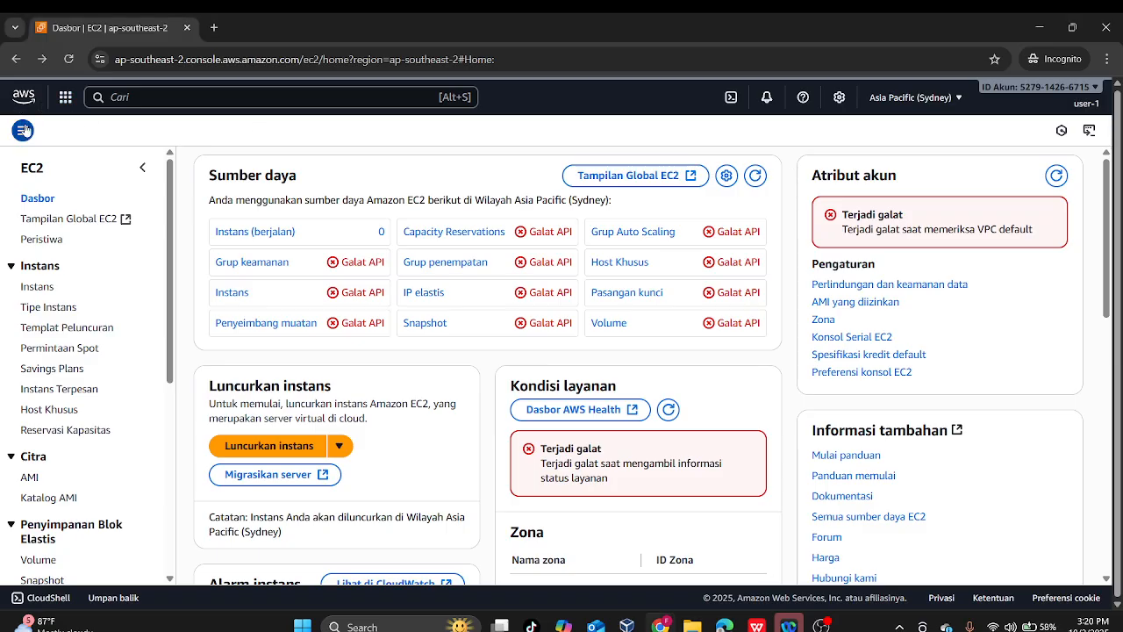
{"action": "left_click", "coordinate": [15, 59]}
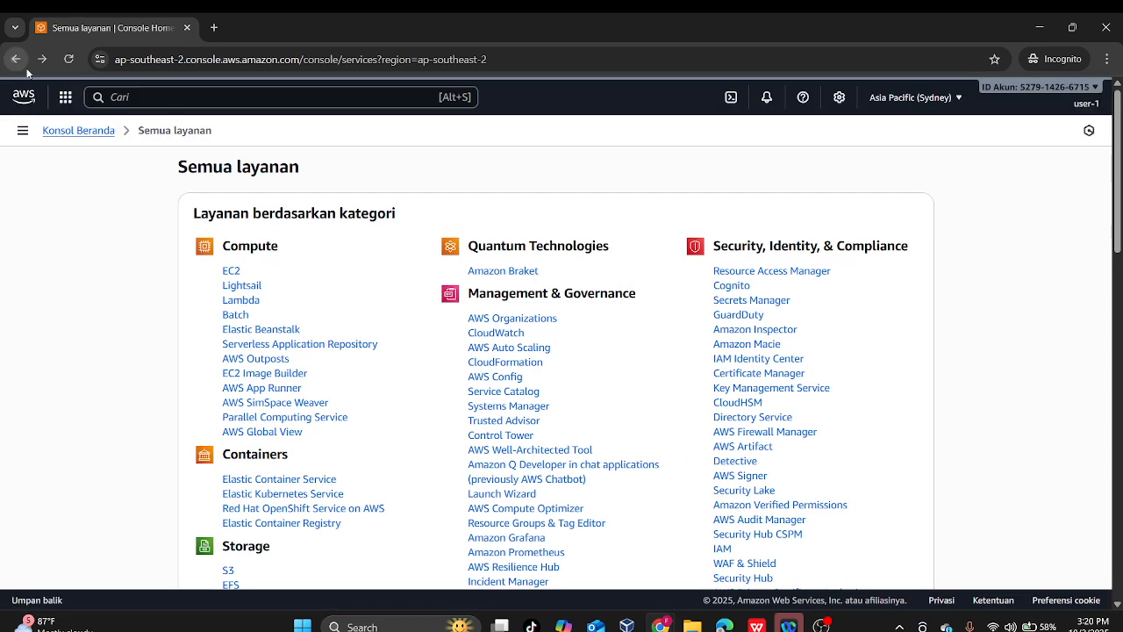
{"action": "left_click", "coordinate": [18, 61]}
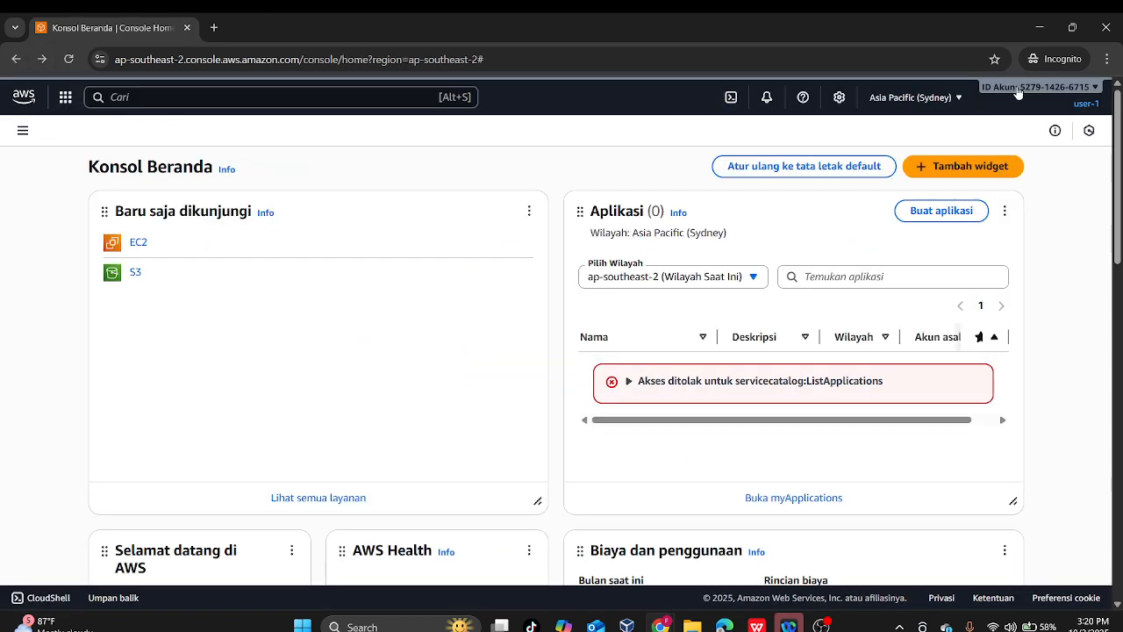
{"action": "left_click", "coordinate": [1092, 104]}
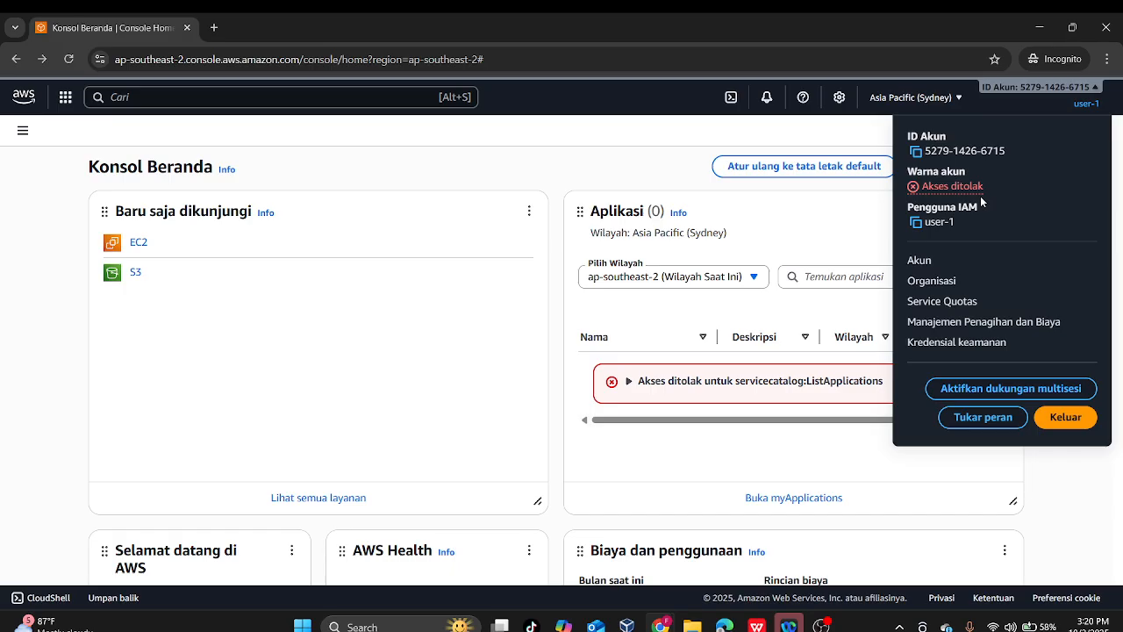
{"action": "left_click", "coordinate": [1061, 422]}
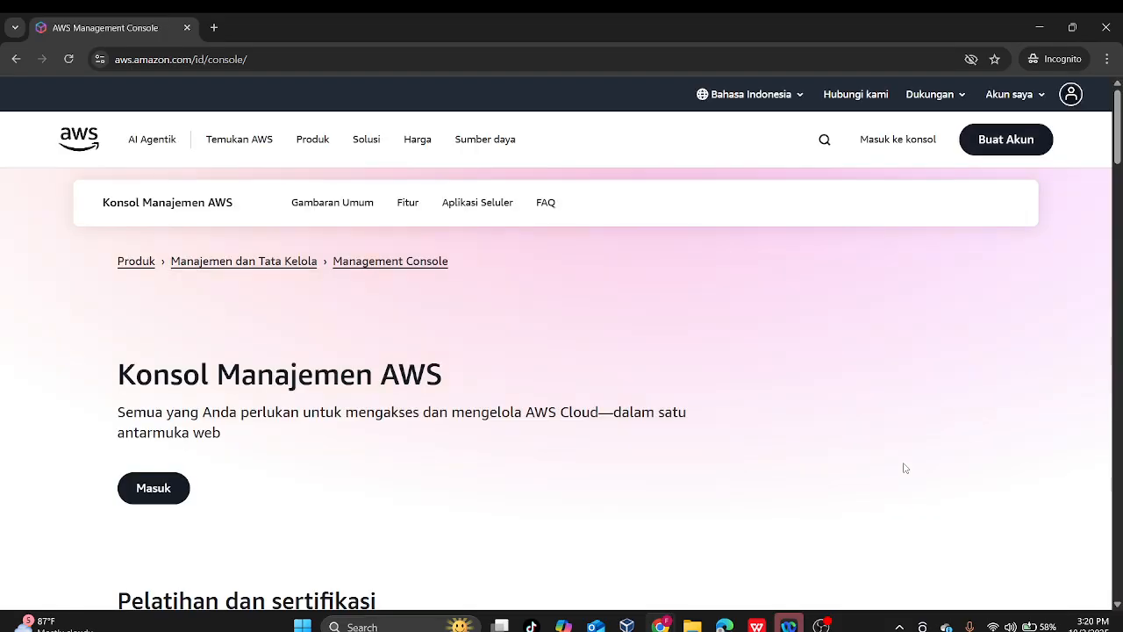
{"action": "left_click", "coordinate": [1070, 94]}
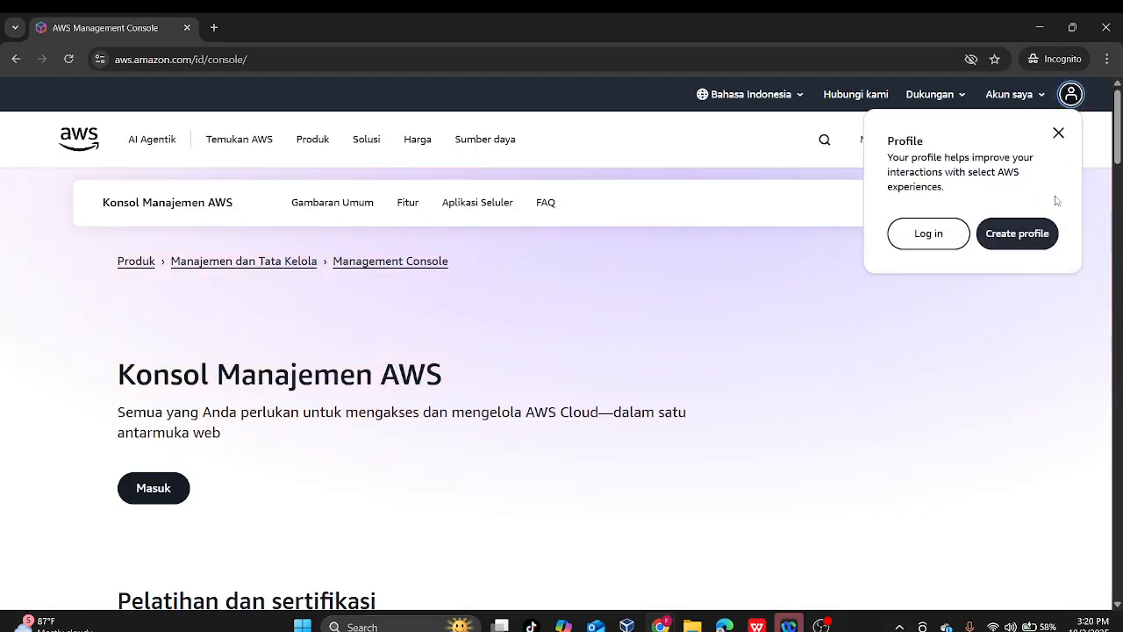
{"action": "left_click", "coordinate": [927, 233]}
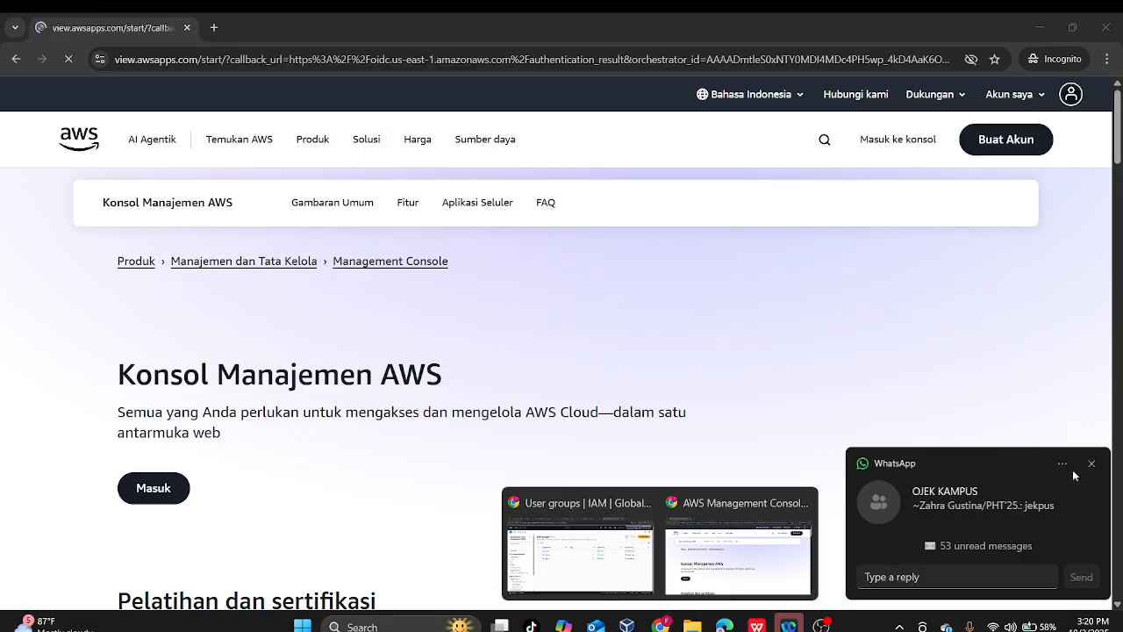
{"action": "left_click", "coordinate": [1061, 464]}
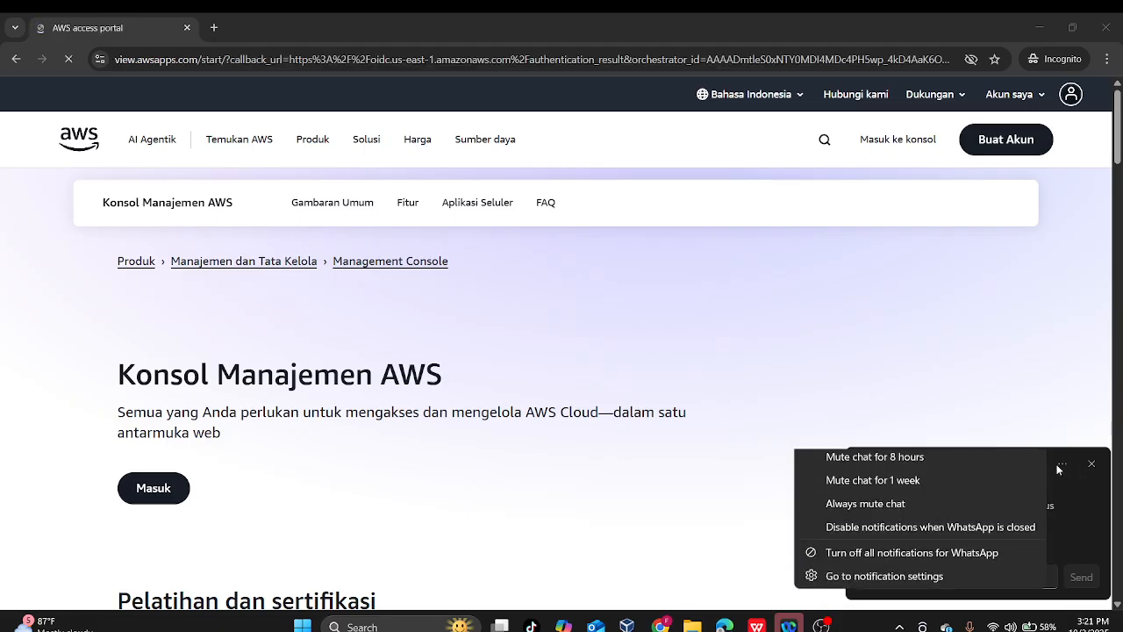
{"action": "left_click", "coordinate": [995, 471]}
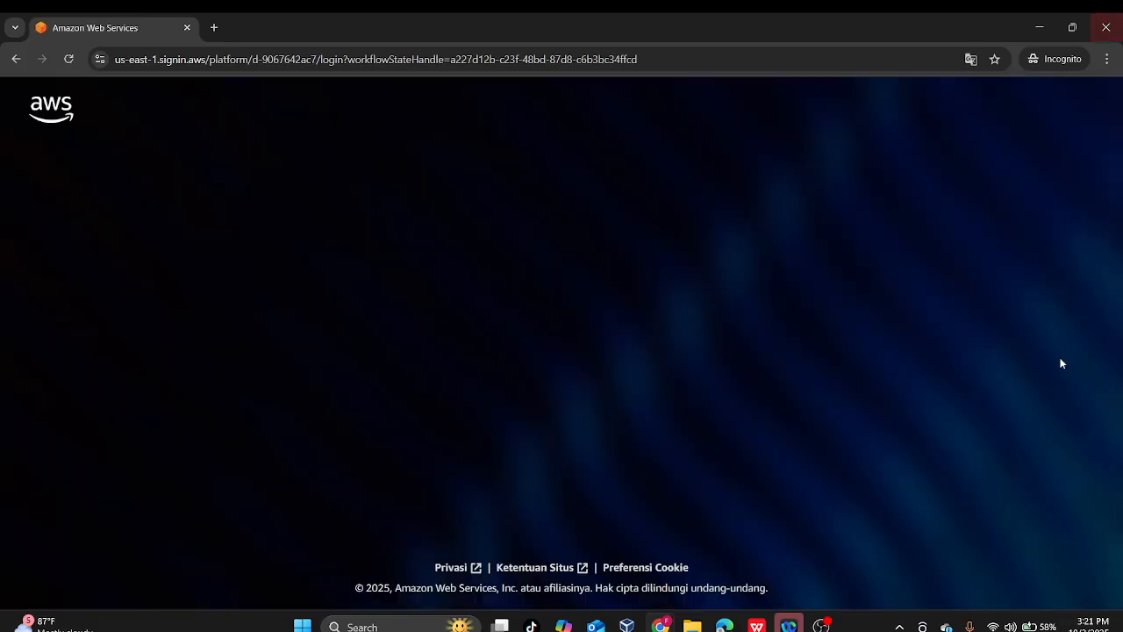
{"action": "left_click", "coordinate": [17, 58]}
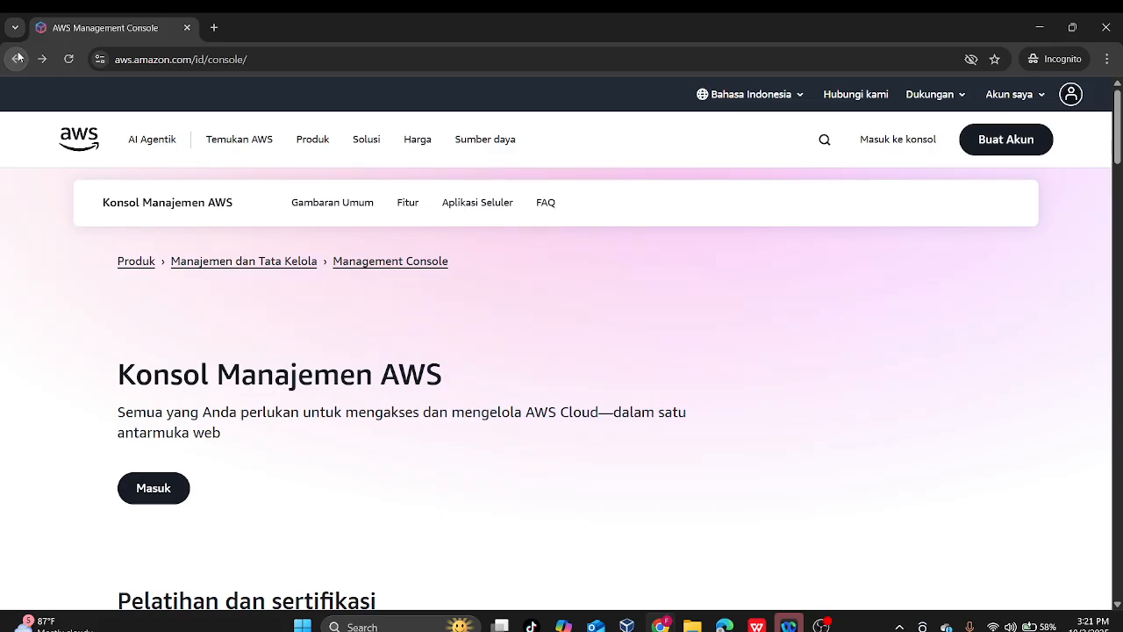
{"action": "left_click", "coordinate": [18, 58]}
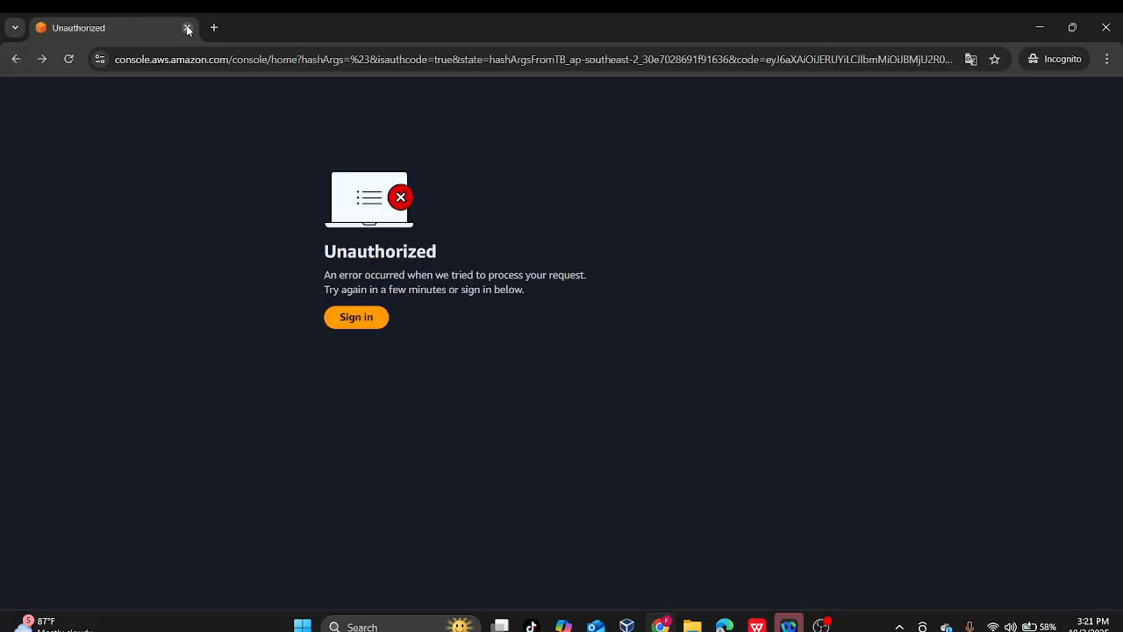
{"action": "left_click", "coordinate": [16, 59]}
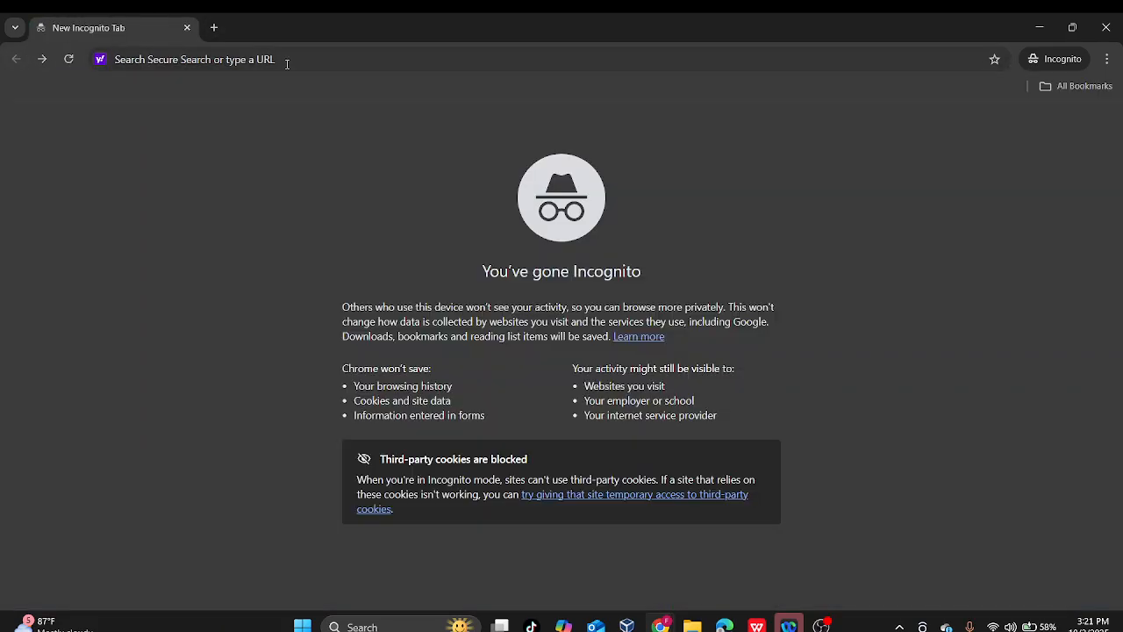
- Switch to the IAM console in the regular browser window and open the IAM dashboard
{"action": "mouse_move", "coordinate": [660, 625]}
{"action": "left_click", "coordinate": [584, 566]}
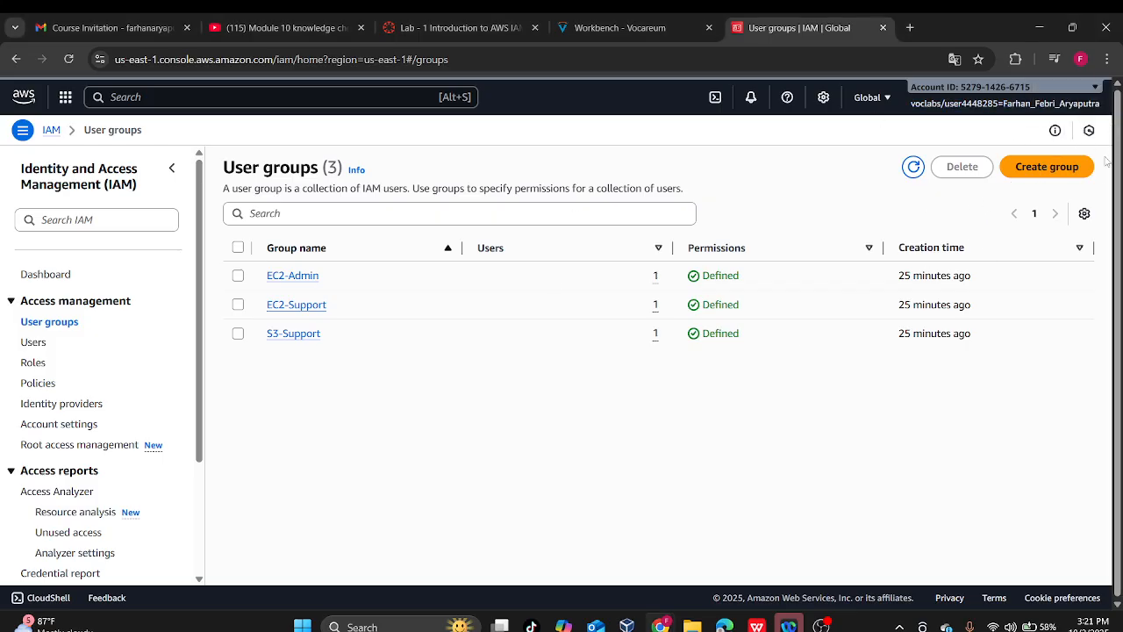
{"action": "left_click", "coordinate": [1084, 213]}
{"action": "left_click", "coordinate": [832, 231]}
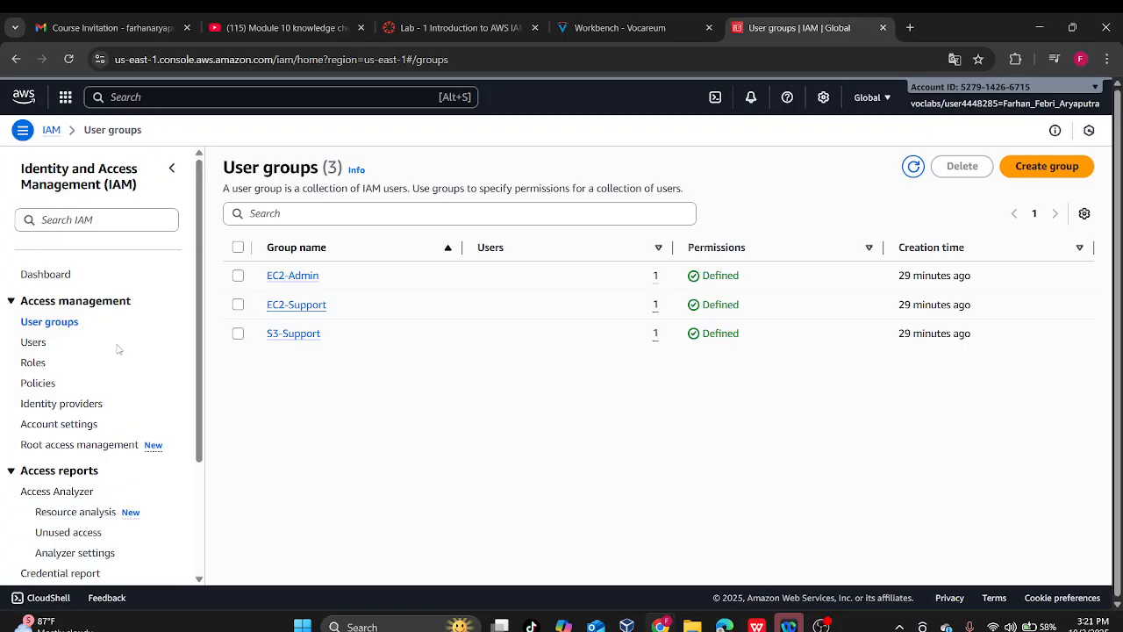
{"action": "left_click", "coordinate": [35, 275]}
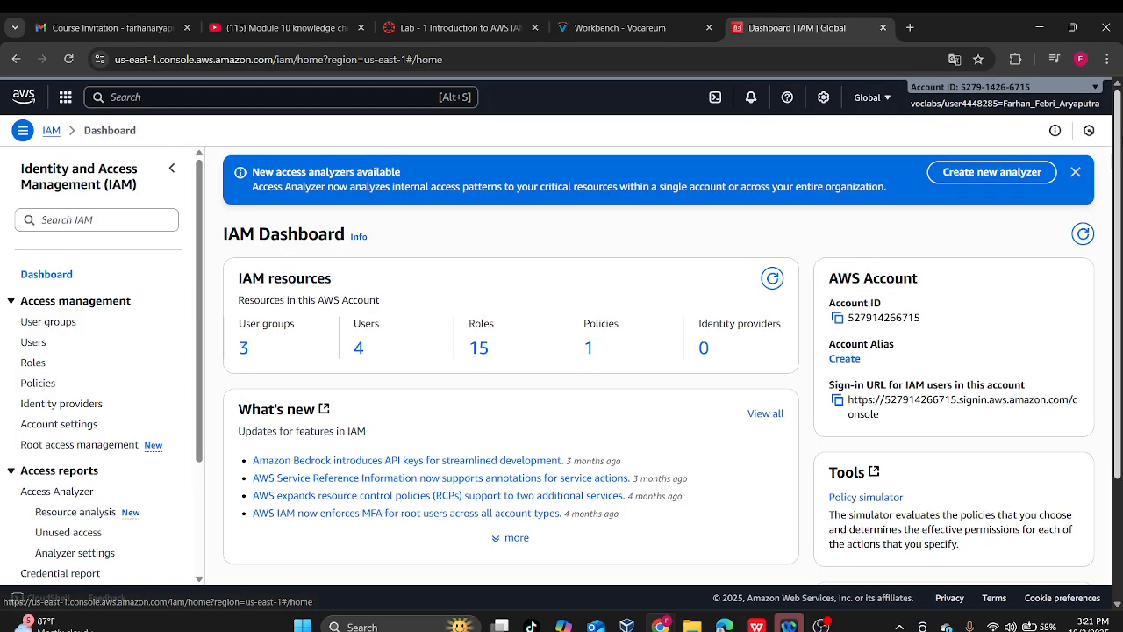
{"action": "left_click", "coordinate": [1089, 129]}
{"action": "left_click", "coordinate": [1089, 130]}
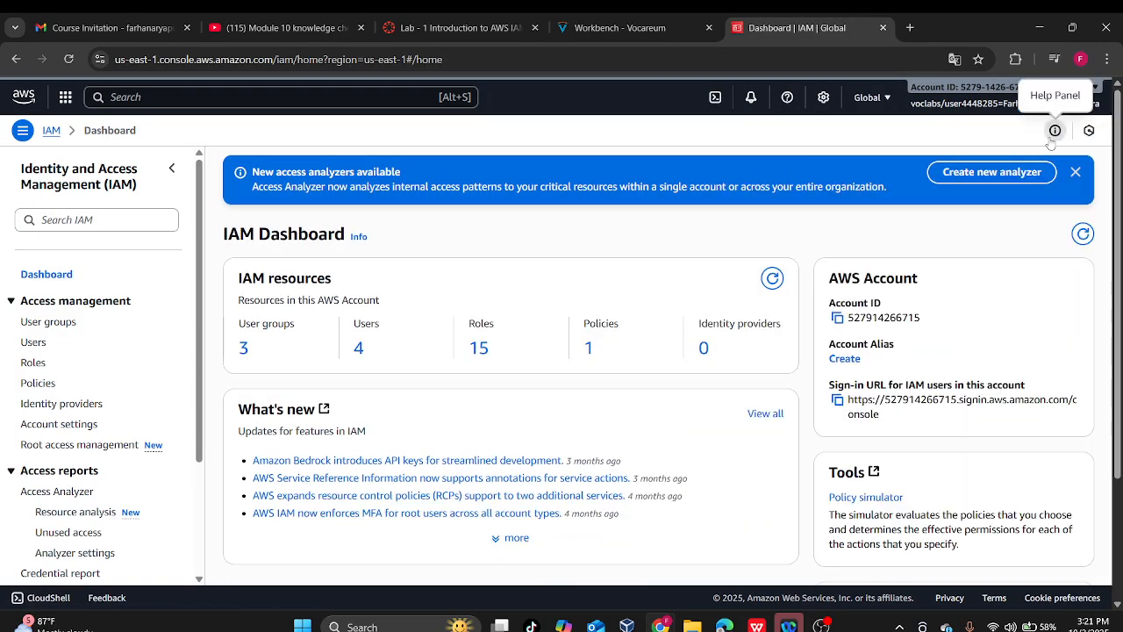
{"action": "left_click", "coordinate": [1054, 131]}
{"action": "left_click", "coordinate": [1054, 131]}
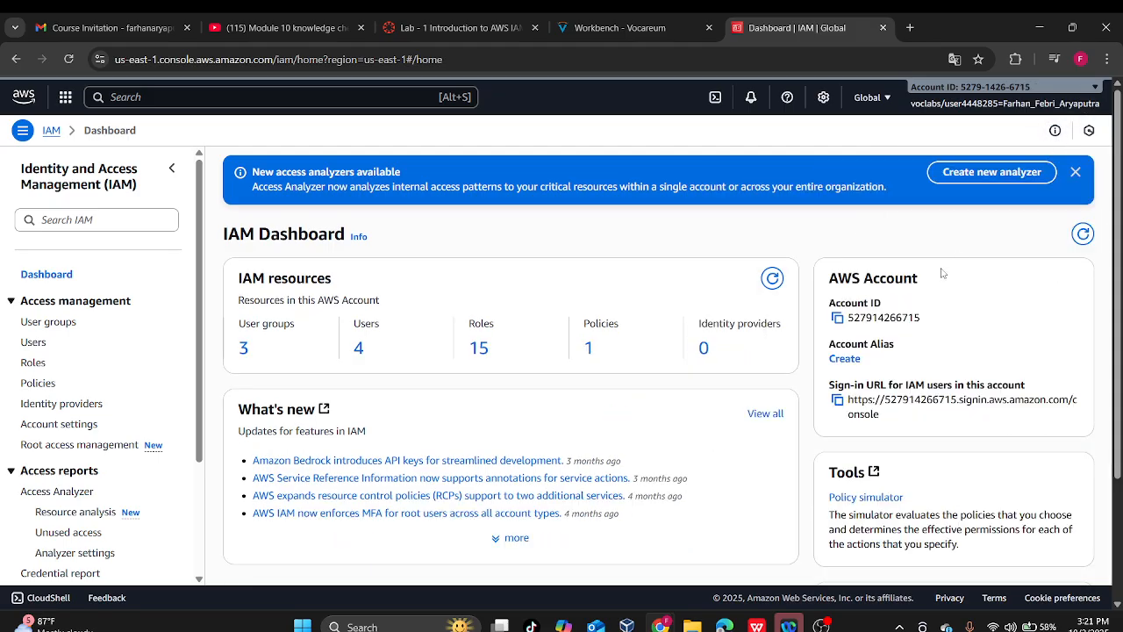
{"action": "left_click", "coordinate": [1089, 132]}
{"action": "left_click", "coordinate": [1088, 130]}
{"action": "left_click", "coordinate": [824, 98]}
{"action": "left_click", "coordinate": [824, 98]}
- Copy the sign-in URL for IAM users from the AWS Account details and open that sign-in page in the Incognito window
{"action": "left_click", "coordinate": [838, 400]}
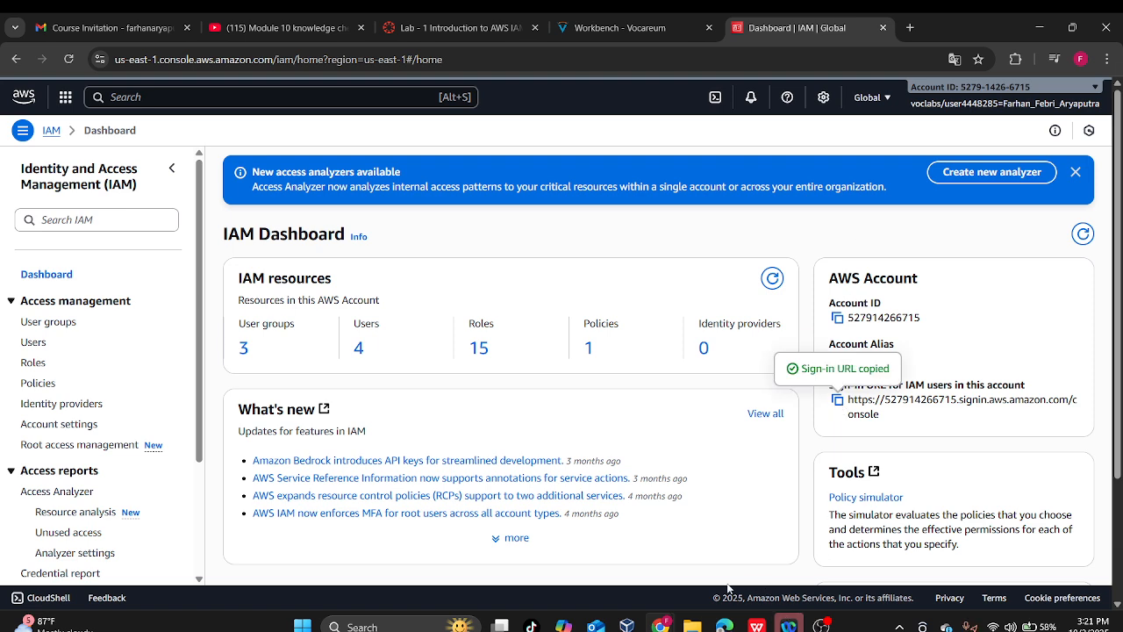
{"action": "mouse_move", "coordinate": [660, 625]}
{"action": "left_click", "coordinate": [684, 562]}
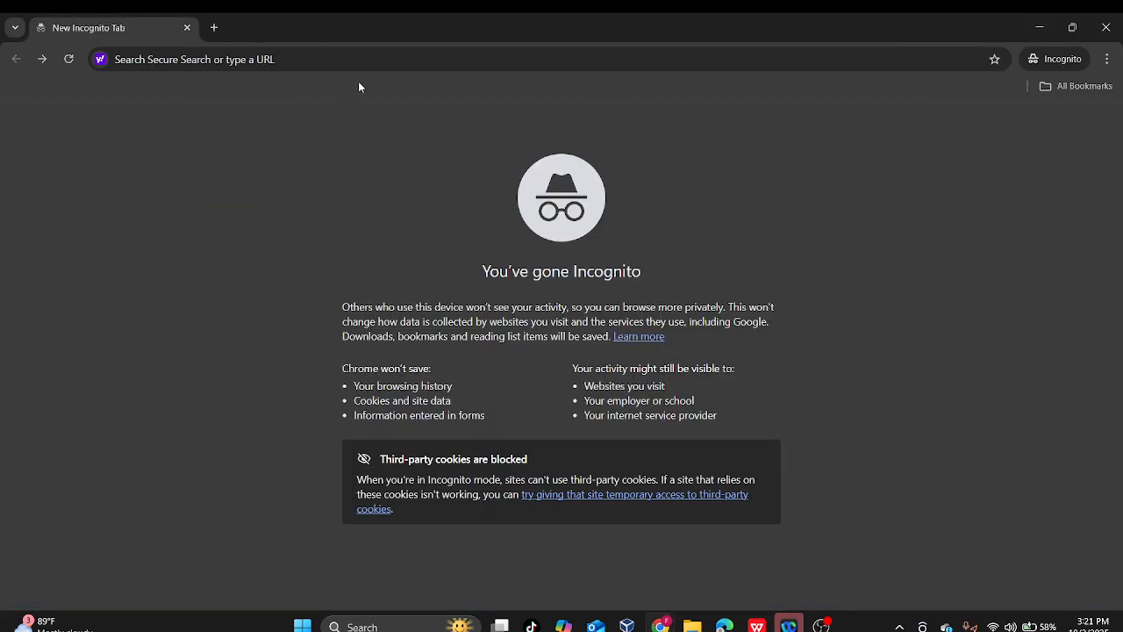
{"action": "left_click", "coordinate": [388, 56]}
{"action": "key", "text": "ctrl+v"}
{"action": "key", "text": "Return"}
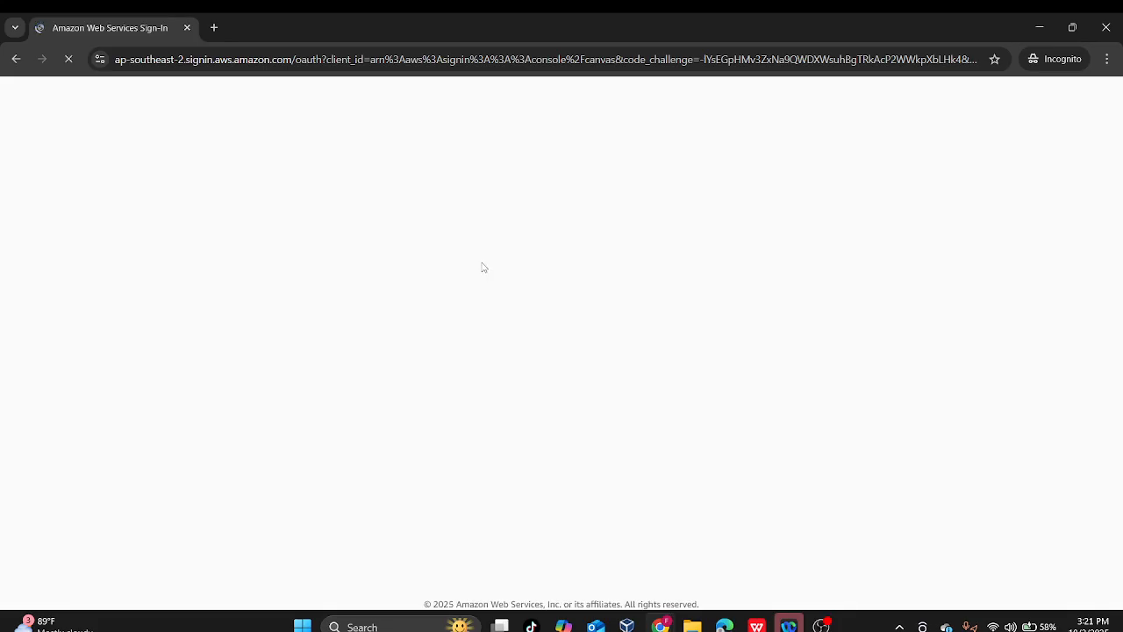
{"action": "mouse_move", "coordinate": [656, 625]}
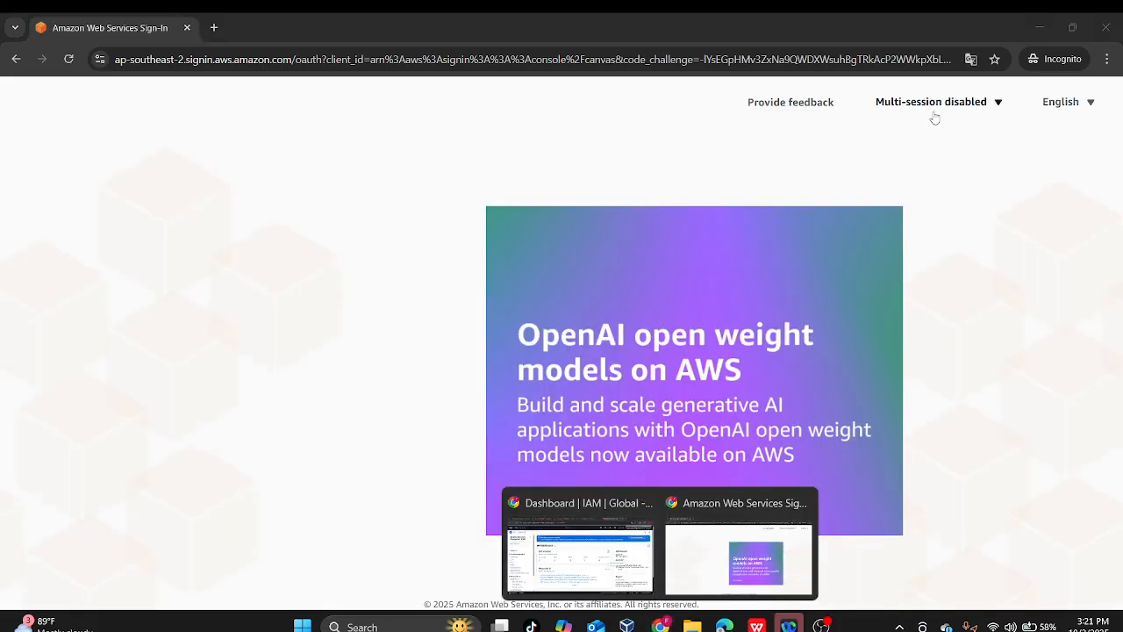
{"action": "left_click", "coordinate": [256, 380]}
{"action": "left_click", "coordinate": [256, 381]}
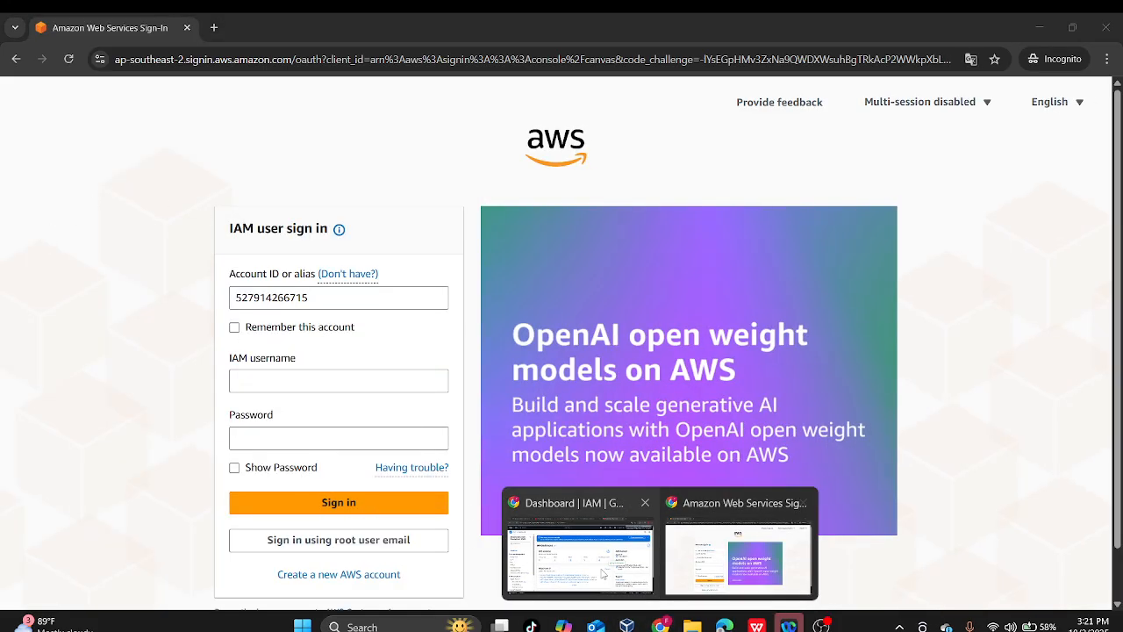
- Switch to the Vocareum lab instructions in the regular browser window and go to step 42 with user-2's sign-in details
{"action": "left_click", "coordinate": [579, 561]}
{"action": "left_click", "coordinate": [492, 27]}
{"action": "left_click", "coordinate": [596, 27]}
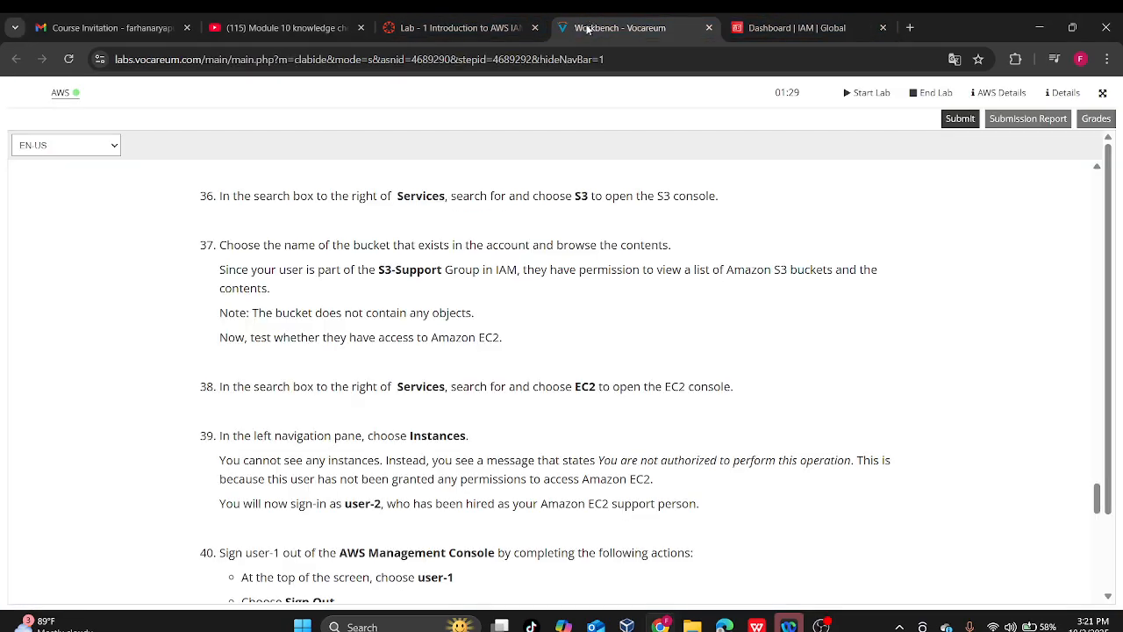
{"action": "scroll", "coordinate": [567, 248], "scroll_direction": "down", "scroll_amount": 5}
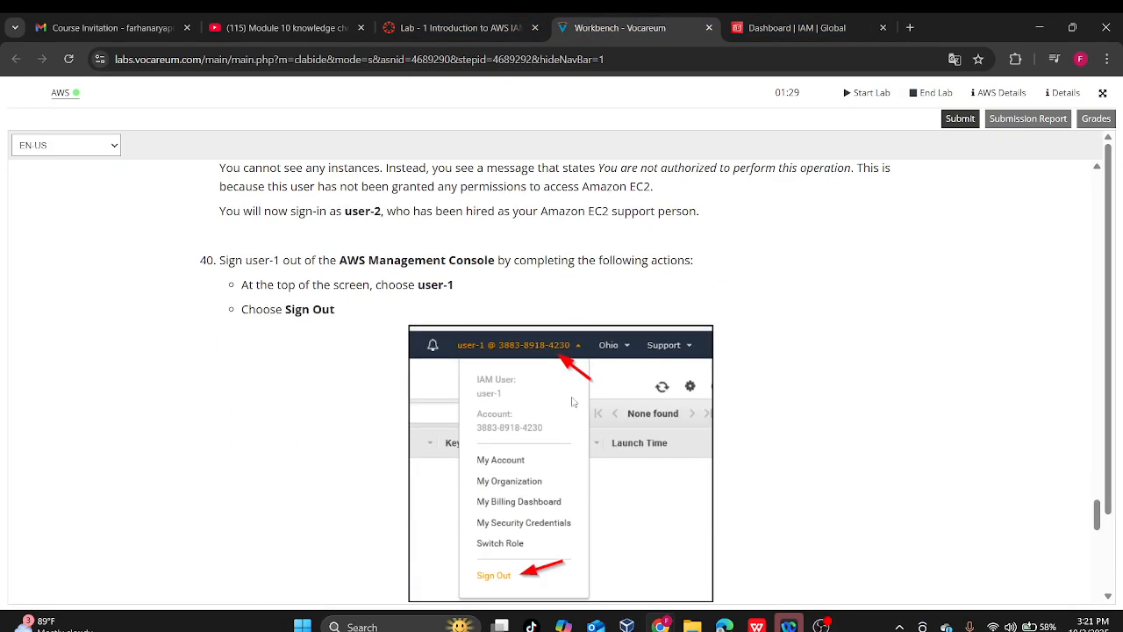
{"action": "scroll", "coordinate": [609, 422], "scroll_direction": "down", "scroll_amount": 1}
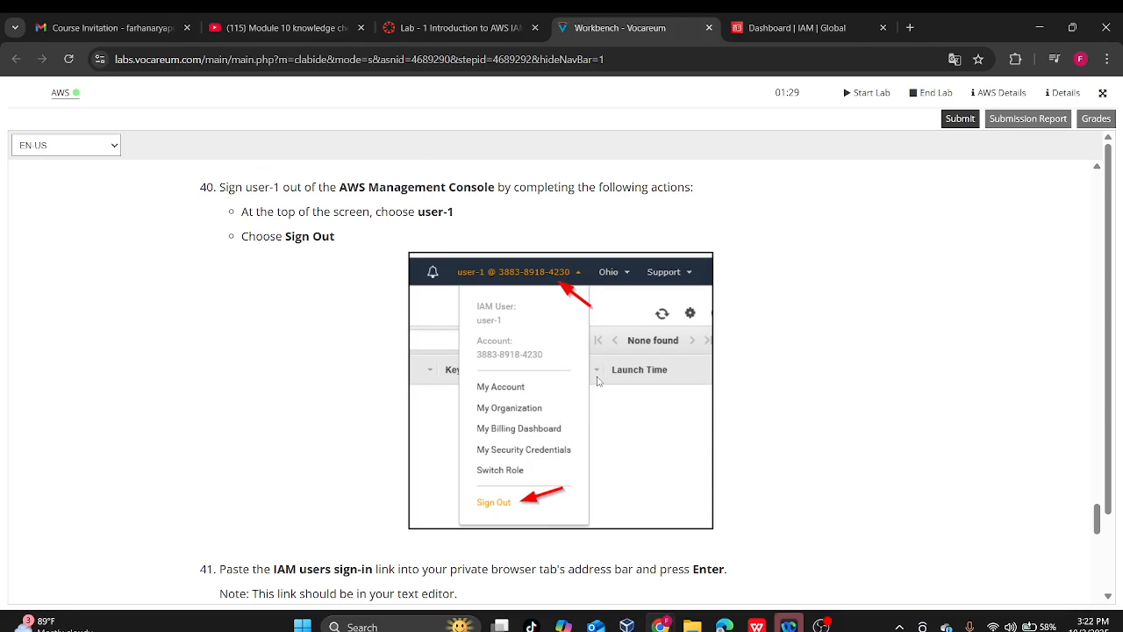
{"action": "scroll", "coordinate": [597, 380], "scroll_direction": "down", "scroll_amount": 4}
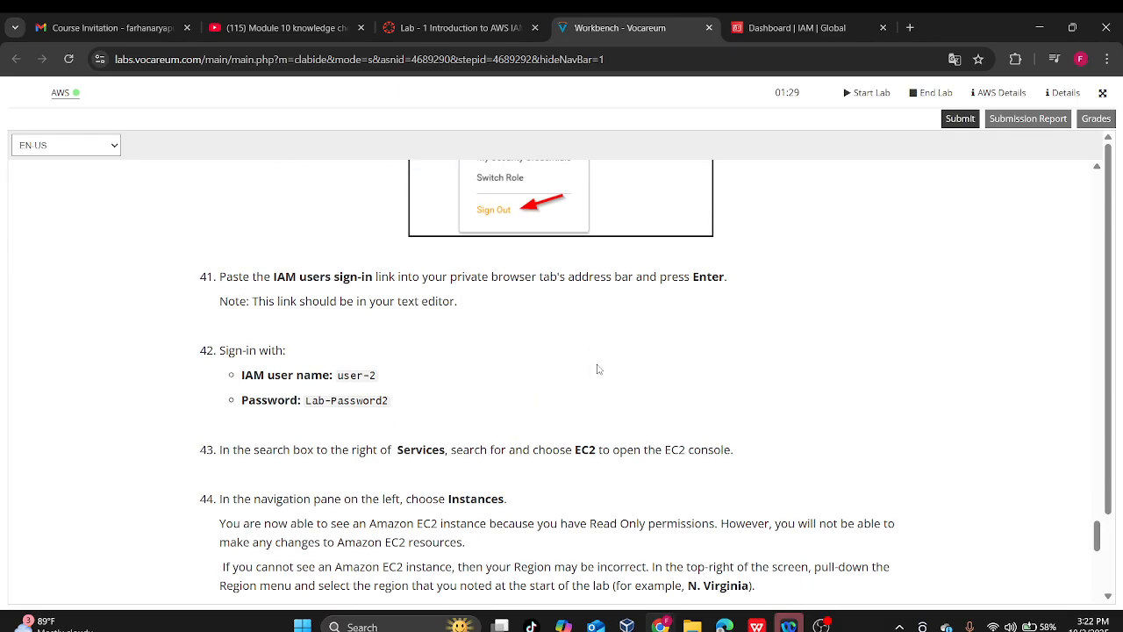
- Copy the IAM user name user-2 from the lab instructions and enter it as the IAM username on the Incognito sign-in page
{"action": "left_click_drag", "start_coordinate": [339, 375], "coordinate": [378, 374]}
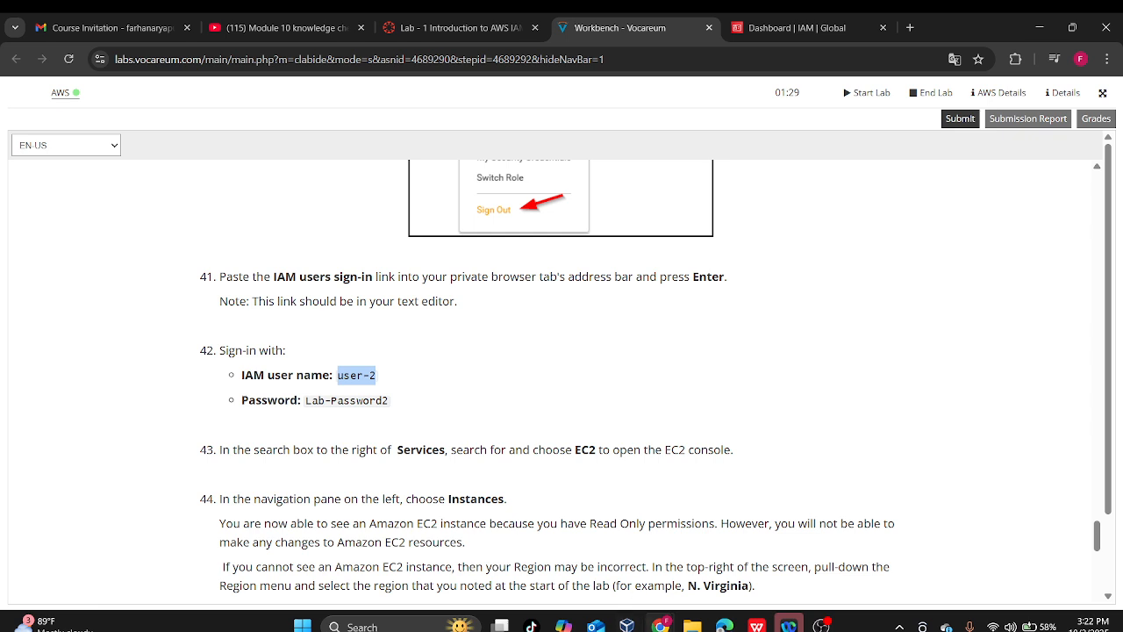
{"action": "mouse_move", "coordinate": [659, 623]}
{"action": "left_click", "coordinate": [710, 583]}
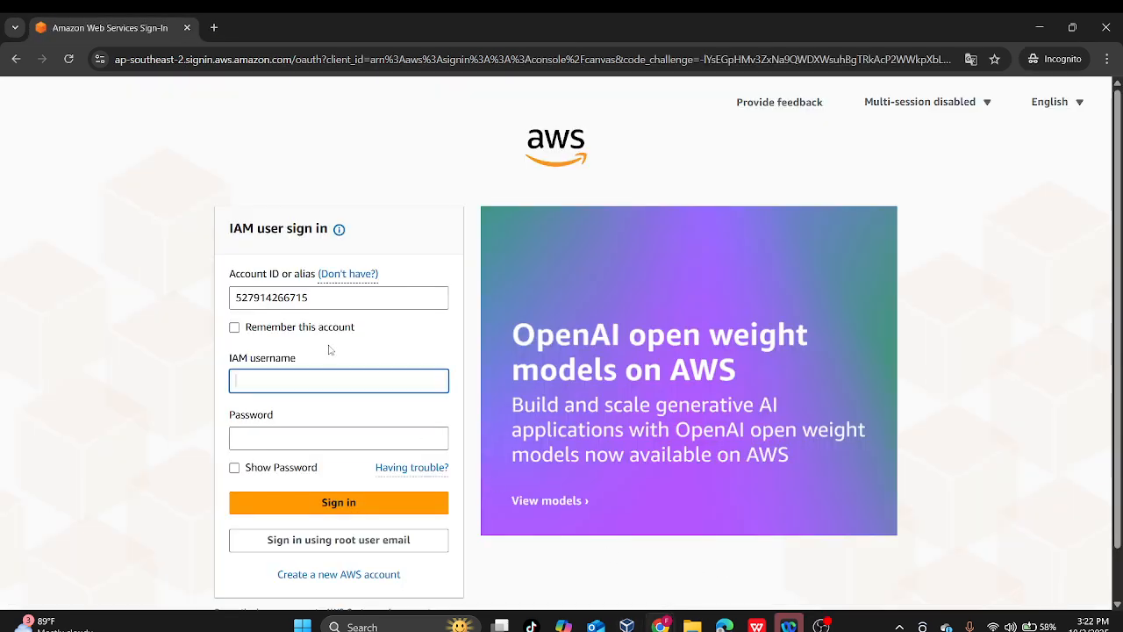
{"action": "left_click", "coordinate": [334, 373]}
{"action": "key", "text": "ctrl+v"}
- Copy user-2's password from the lab instructions, enter it in the password field of the sign-in page and sign in
{"action": "left_click", "coordinate": [342, 438]}
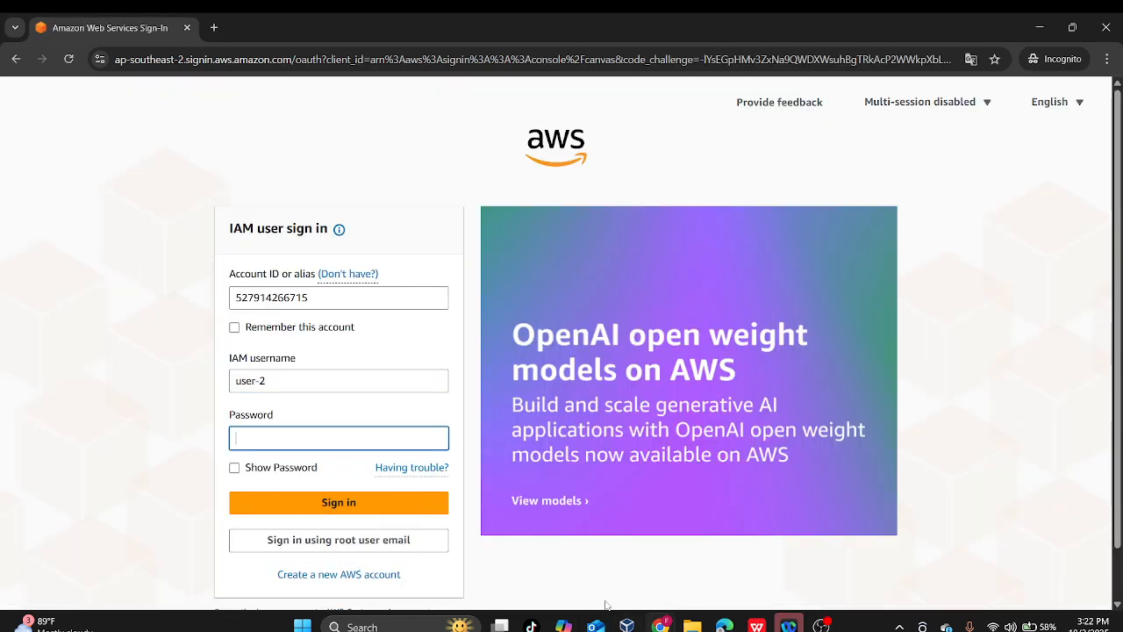
{"action": "key", "text": "alt+Tab"}
{"action": "left_click_drag", "start_coordinate": [388, 406], "coordinate": [307, 404]}
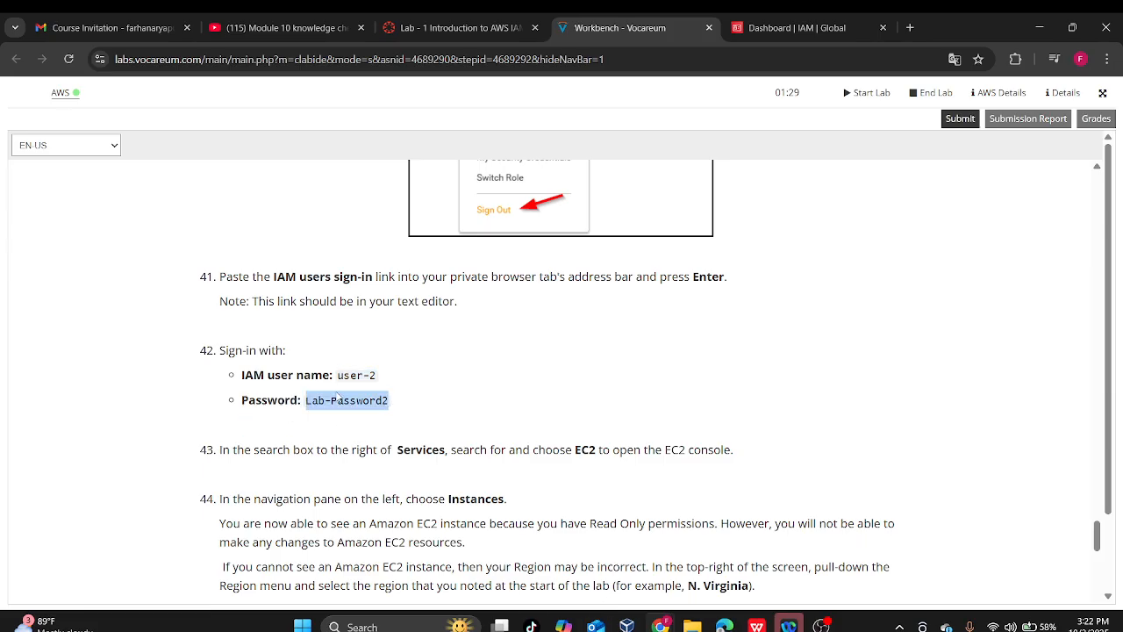
{"action": "scroll", "coordinate": [338, 398], "scroll_direction": "down", "scroll_amount": 4}
{"action": "scroll", "coordinate": [622, 347], "scroll_direction": "up", "scroll_amount": 4}
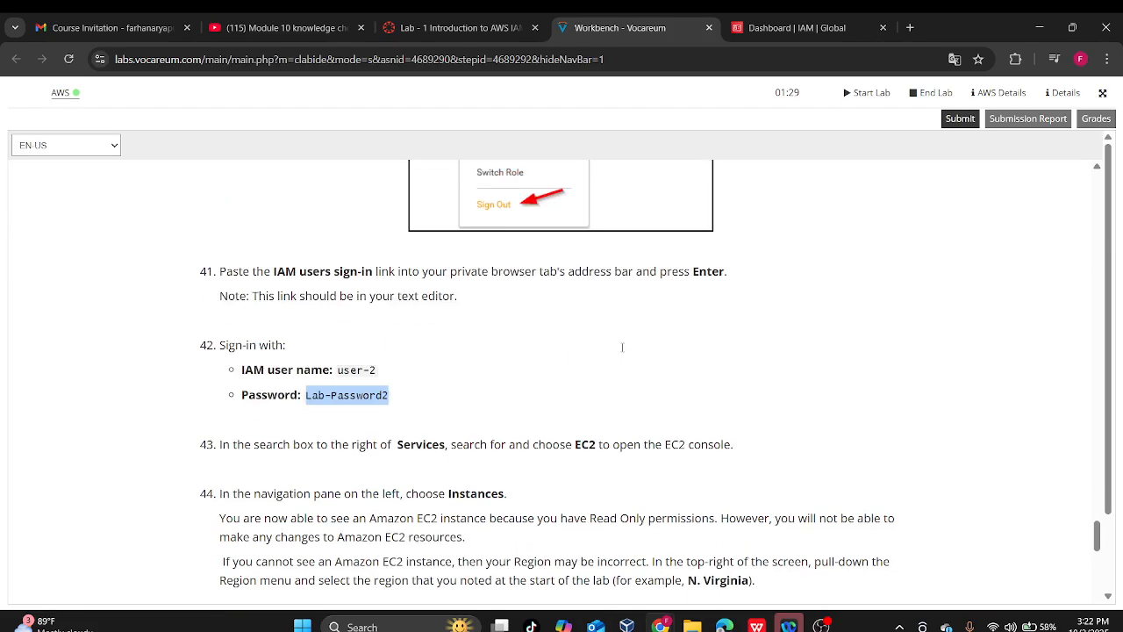
{"action": "key", "text": "alt+Tab"}
{"action": "key", "text": "ctrl+v"}
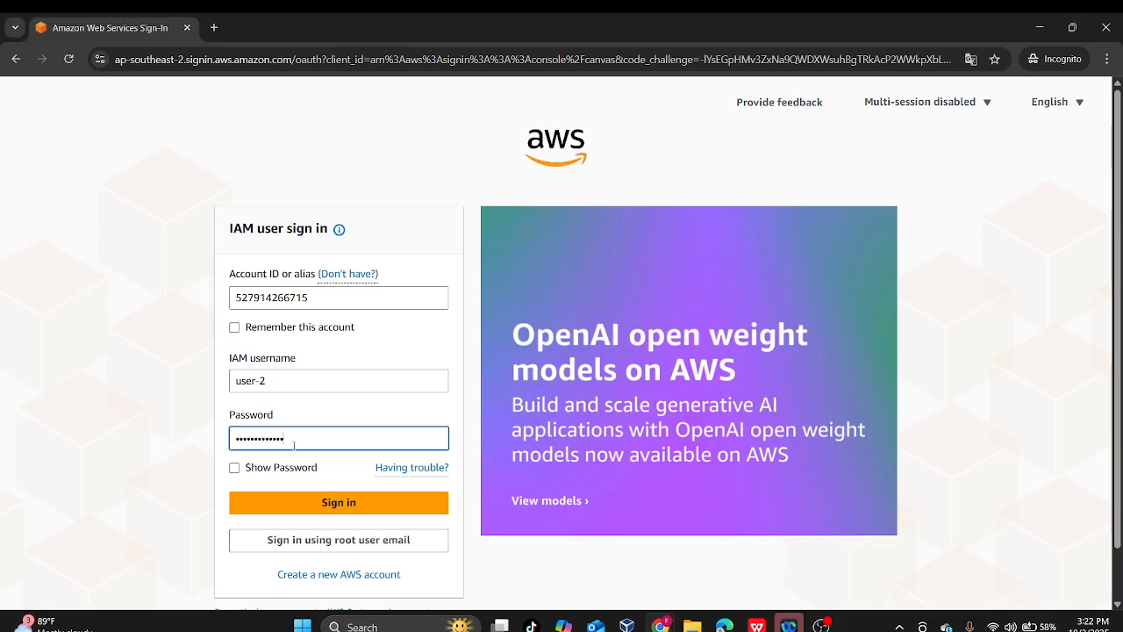
{"action": "left_click", "coordinate": [318, 504]}
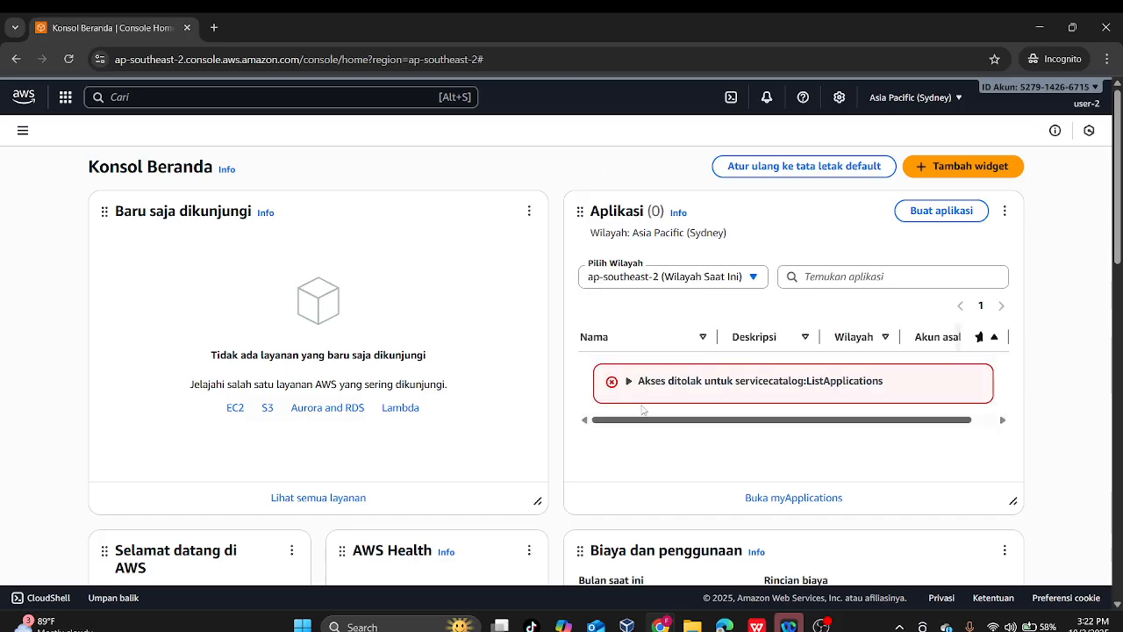
- Read the Vocareum steps on testing user-2's EC2 and S3 access and the instructions that follow them
{"action": "mouse_move", "coordinate": [678, 628]}
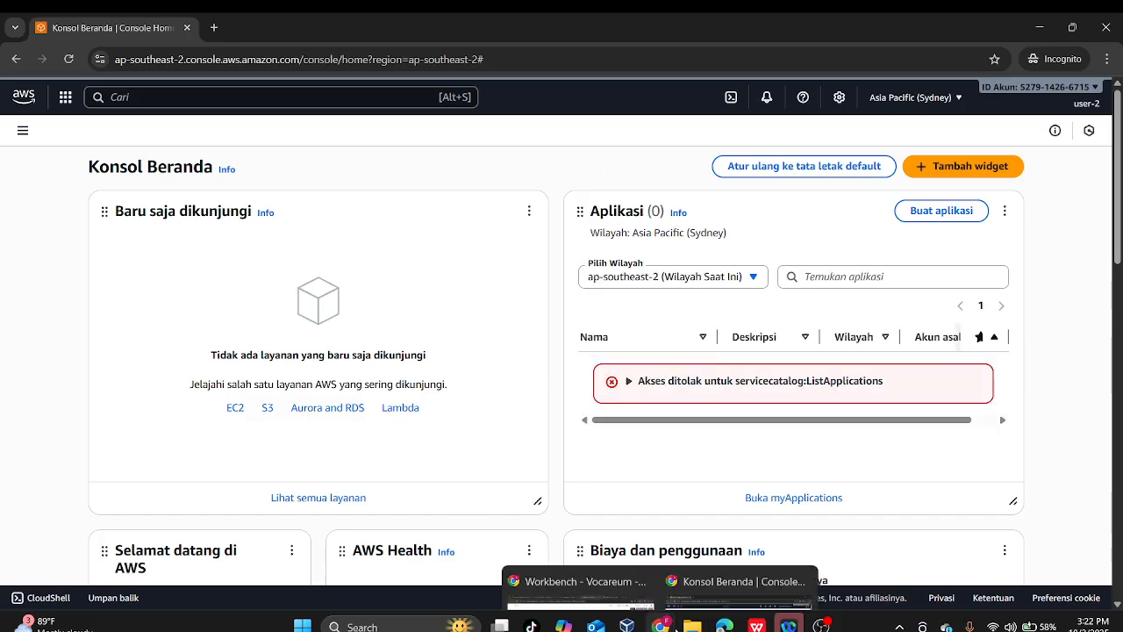
{"action": "left_click", "coordinate": [498, 500]}
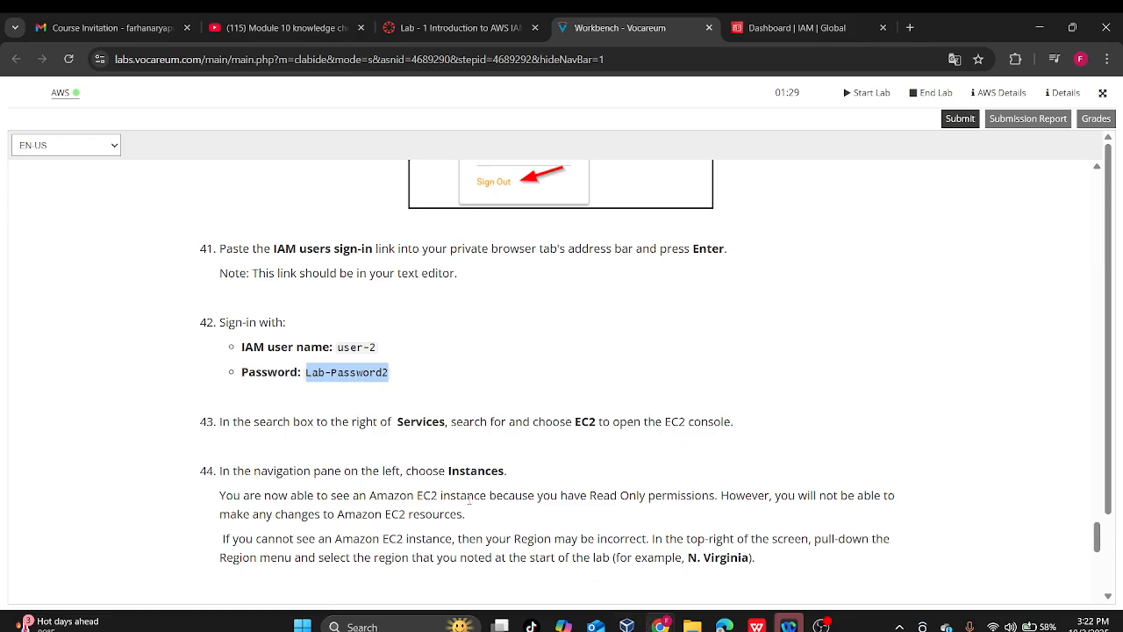
{"action": "scroll", "coordinate": [605, 544], "scroll_direction": "down", "scroll_amount": 2}
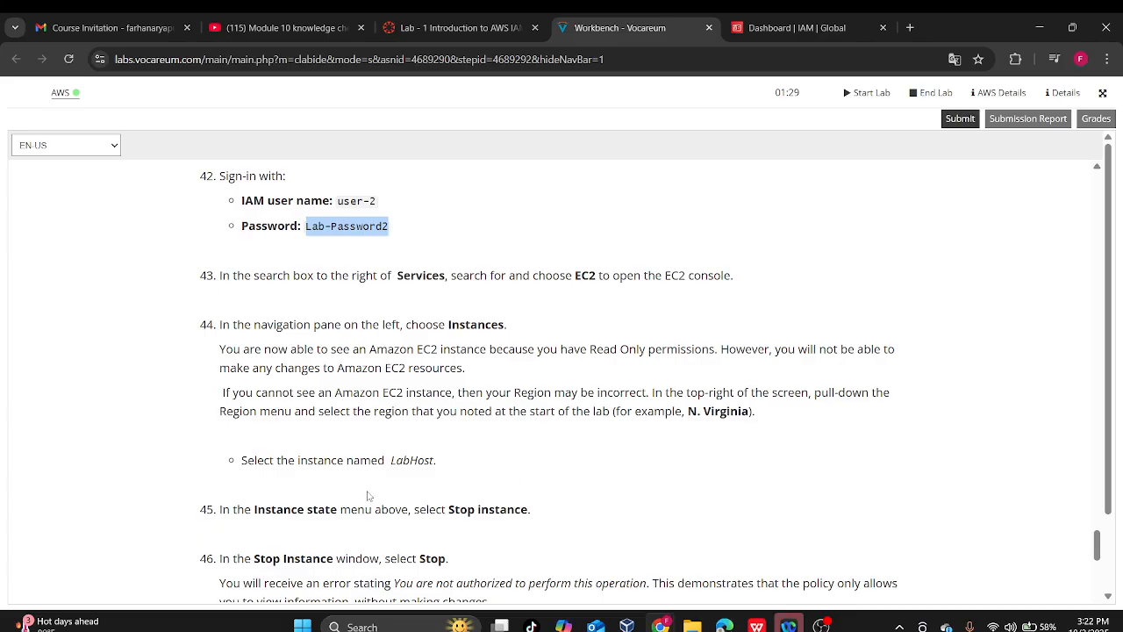
{"action": "scroll", "coordinate": [445, 476], "scroll_direction": "down", "scroll_amount": 8}
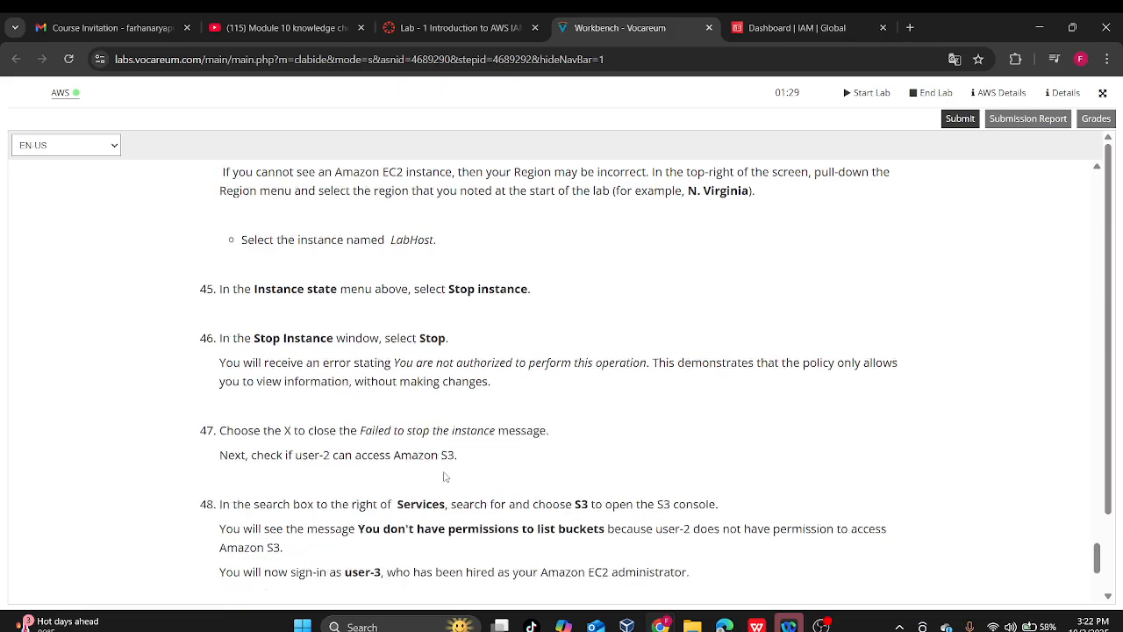
{"action": "scroll", "coordinate": [445, 477], "scroll_direction": "down", "scroll_amount": 15}
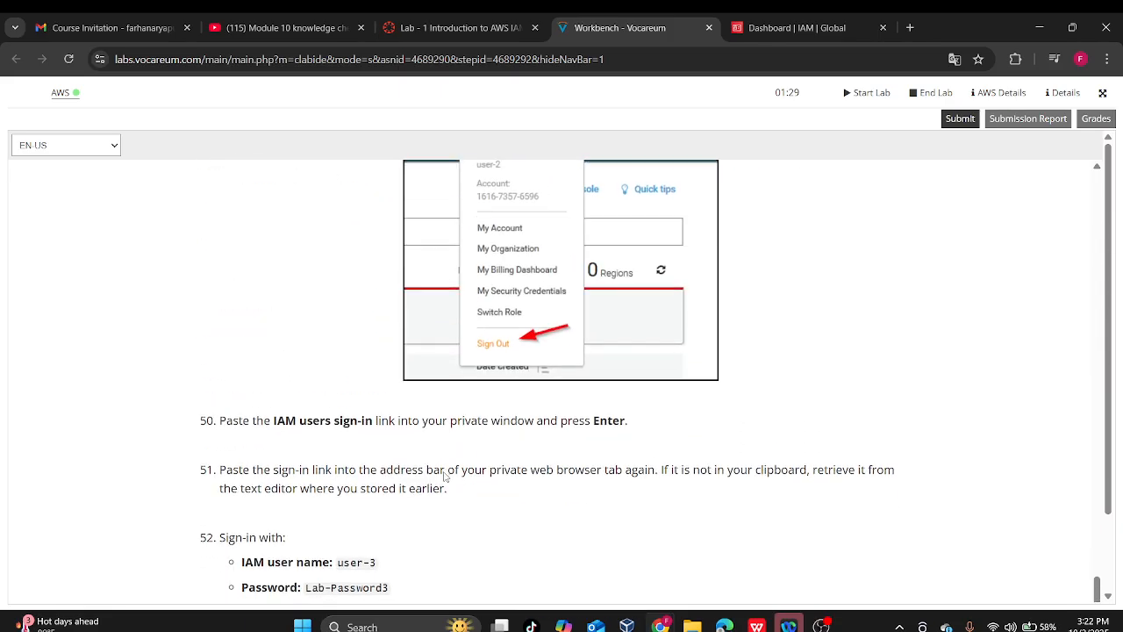
{"action": "scroll", "coordinate": [445, 477], "scroll_direction": "up", "scroll_amount": 14}
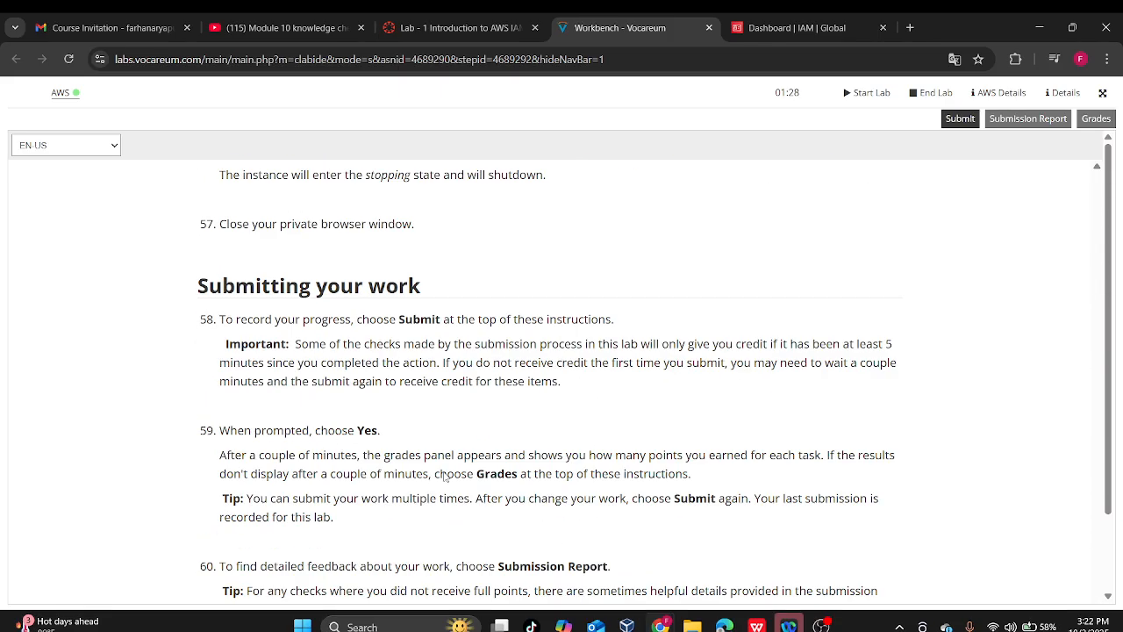
{"action": "scroll", "coordinate": [445, 477], "scroll_direction": "up", "scroll_amount": 8}
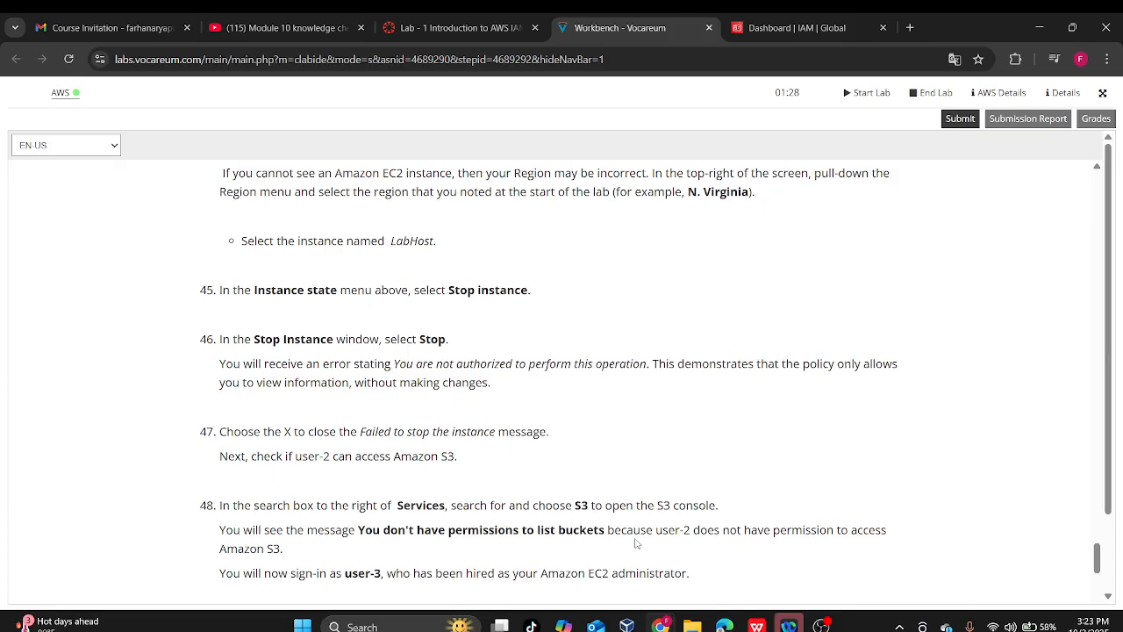
- Return to user-2's console home in the Incognito window, open the EC2 dashboard and check its resources and launch options
{"action": "mouse_move", "coordinate": [660, 624]}
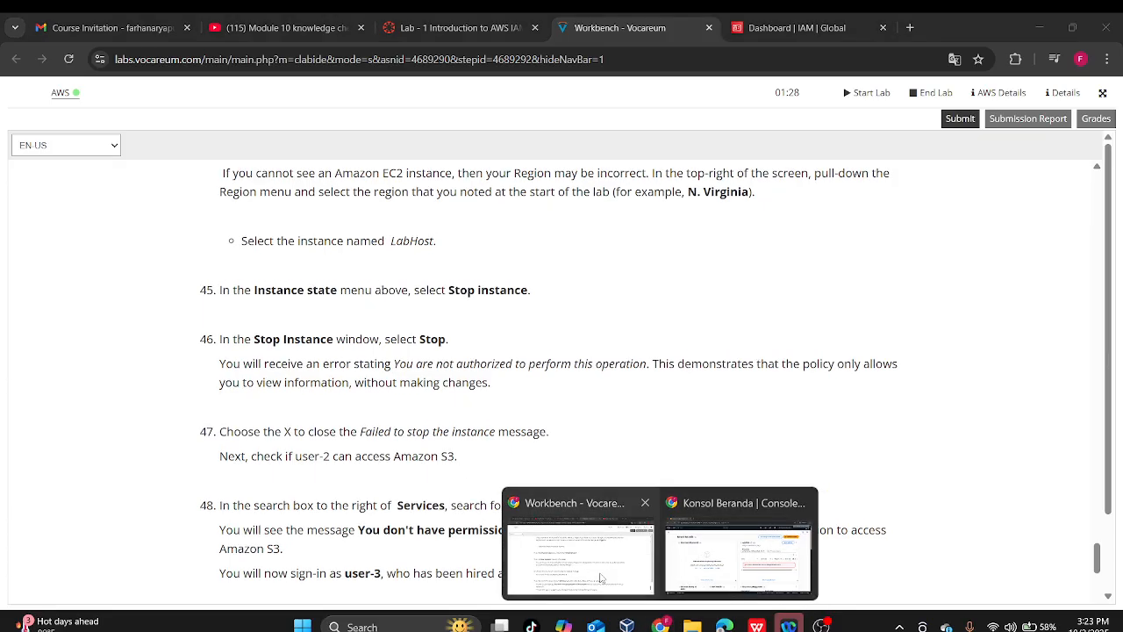
{"action": "left_click", "coordinate": [676, 570]}
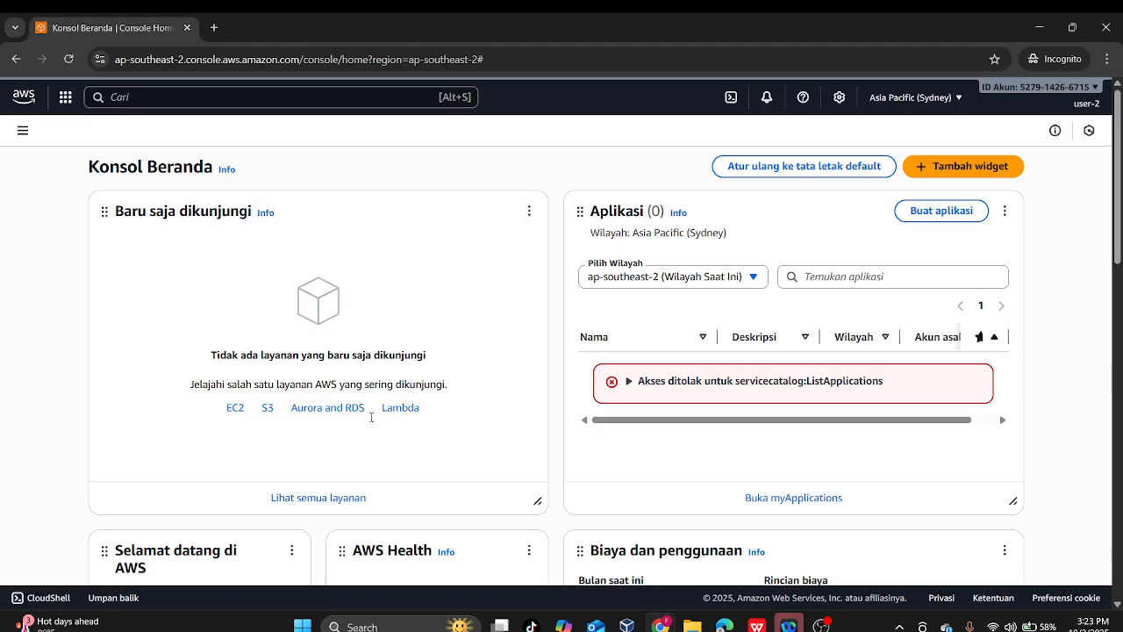
{"action": "left_click", "coordinate": [234, 409]}
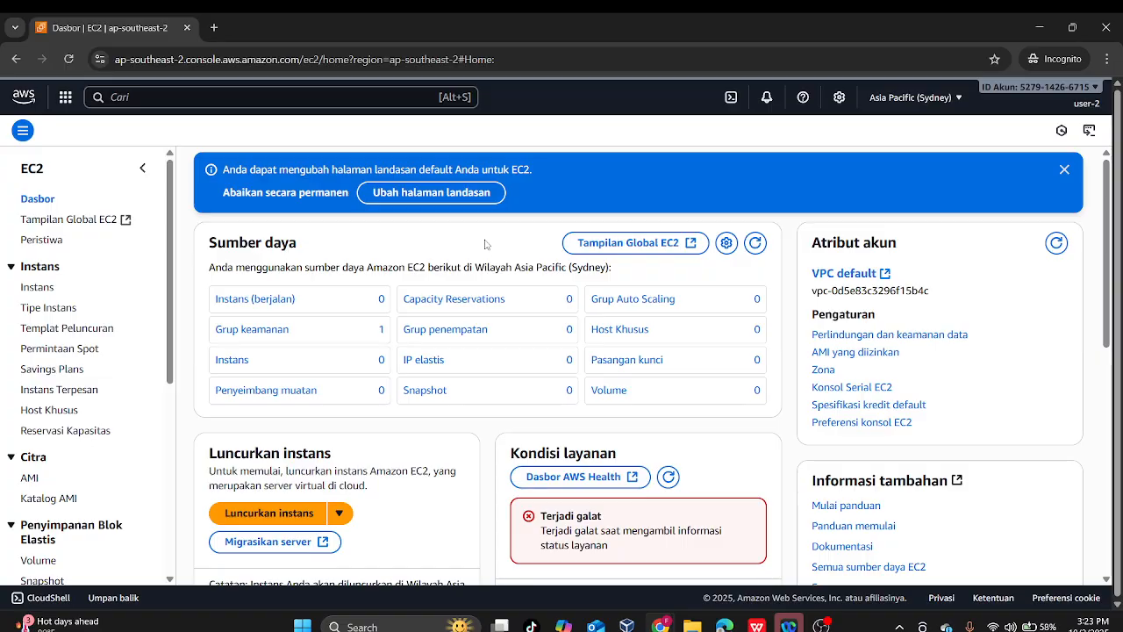
{"action": "scroll", "coordinate": [496, 250], "scroll_direction": "down", "scroll_amount": 1}
{"action": "left_click", "coordinate": [340, 439]}
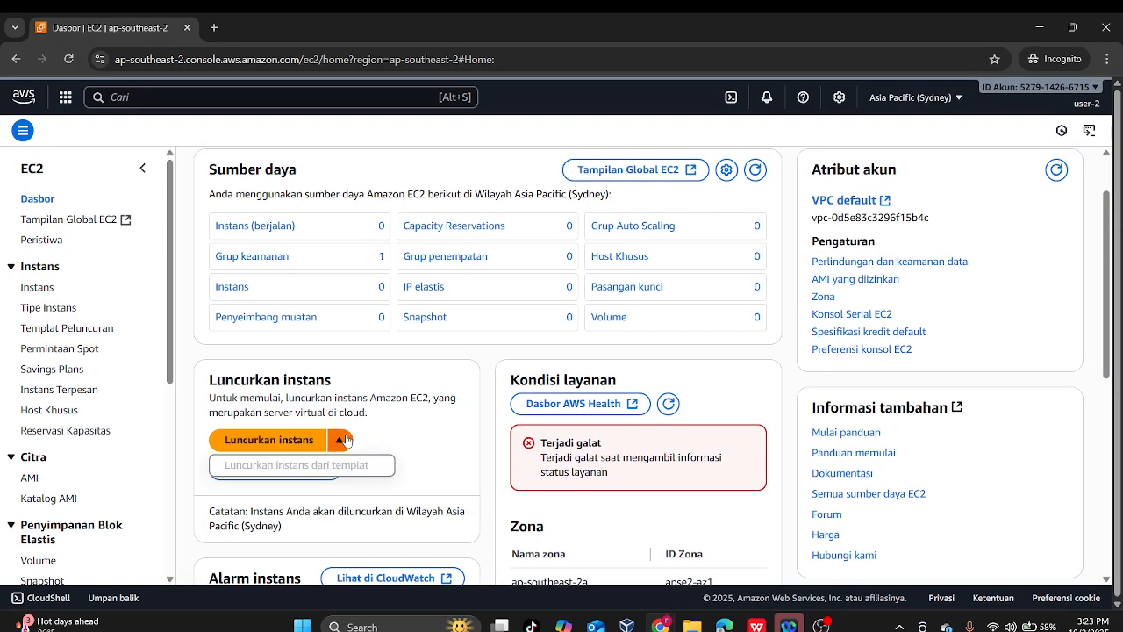
{"action": "left_click", "coordinate": [344, 439]}
{"action": "scroll", "coordinate": [342, 421], "scroll_direction": "down", "scroll_amount": 5}
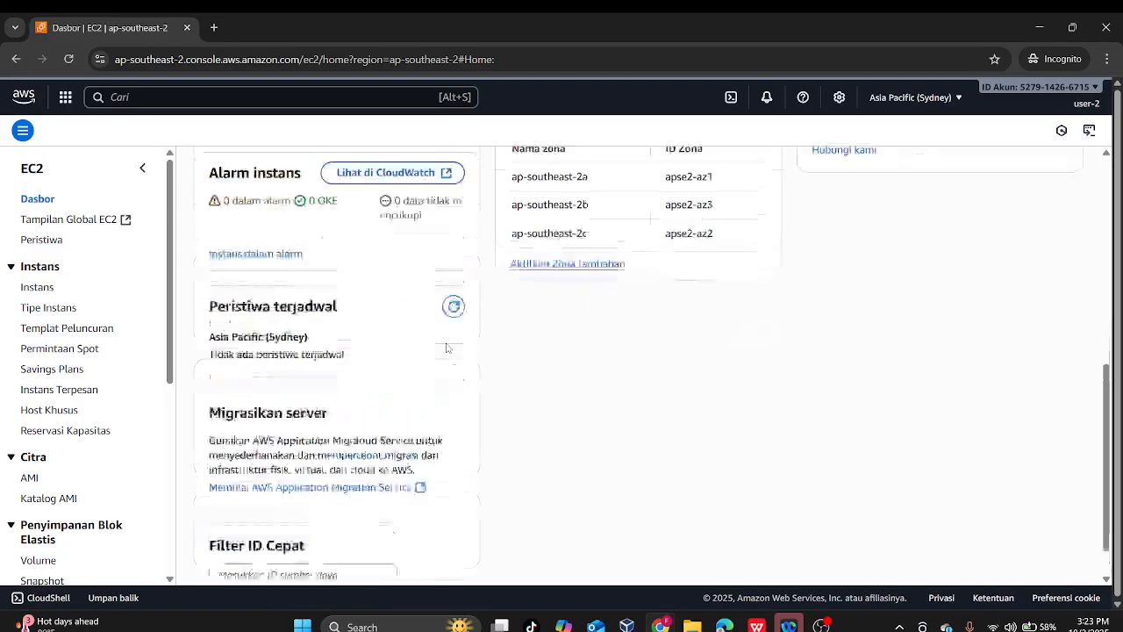
{"action": "scroll", "coordinate": [321, 334], "scroll_direction": "up", "scroll_amount": 3}
- Open the EC2 launch instance form, review its image and network settings, and go back to the EC2 dashboard
{"action": "left_click", "coordinate": [302, 292]}
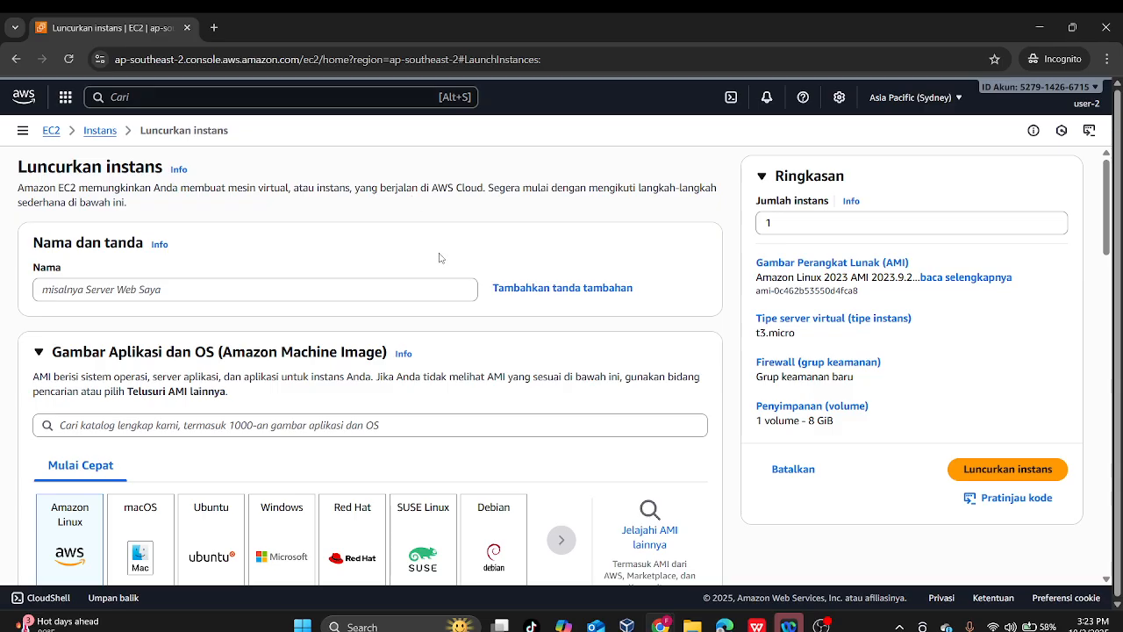
{"action": "scroll", "coordinate": [439, 255], "scroll_direction": "down", "scroll_amount": 10}
{"action": "scroll", "coordinate": [443, 254], "scroll_direction": "up", "scroll_amount": 4}
{"action": "scroll", "coordinate": [443, 253], "scroll_direction": "down", "scroll_amount": 10}
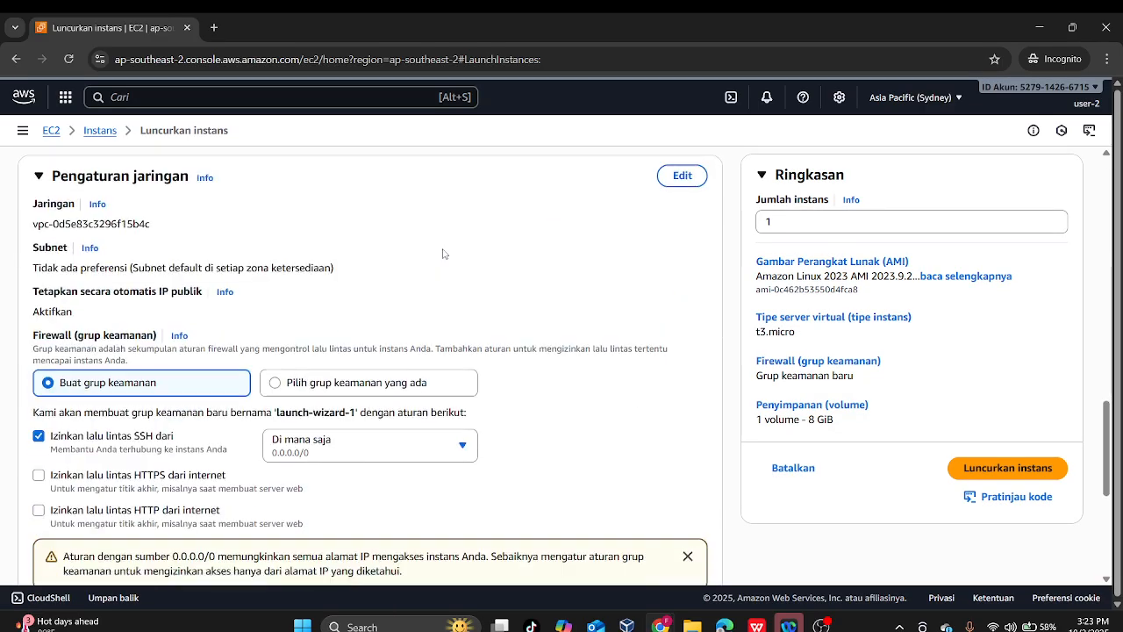
{"action": "scroll", "coordinate": [445, 250], "scroll_direction": "up", "scroll_amount": 15}
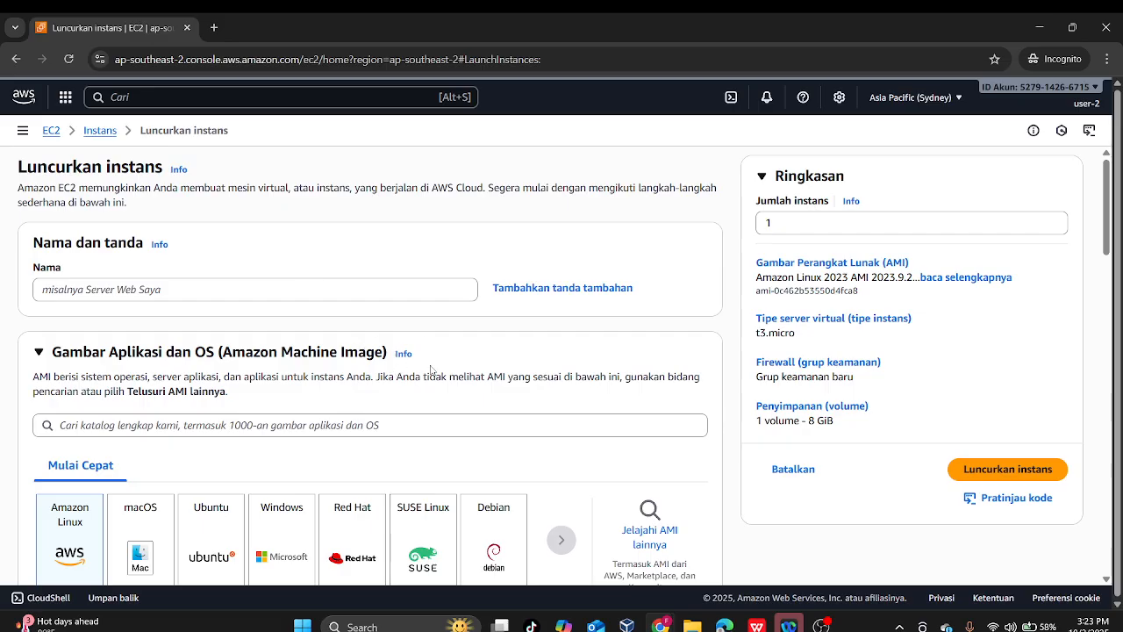
{"action": "left_click", "coordinate": [16, 59]}
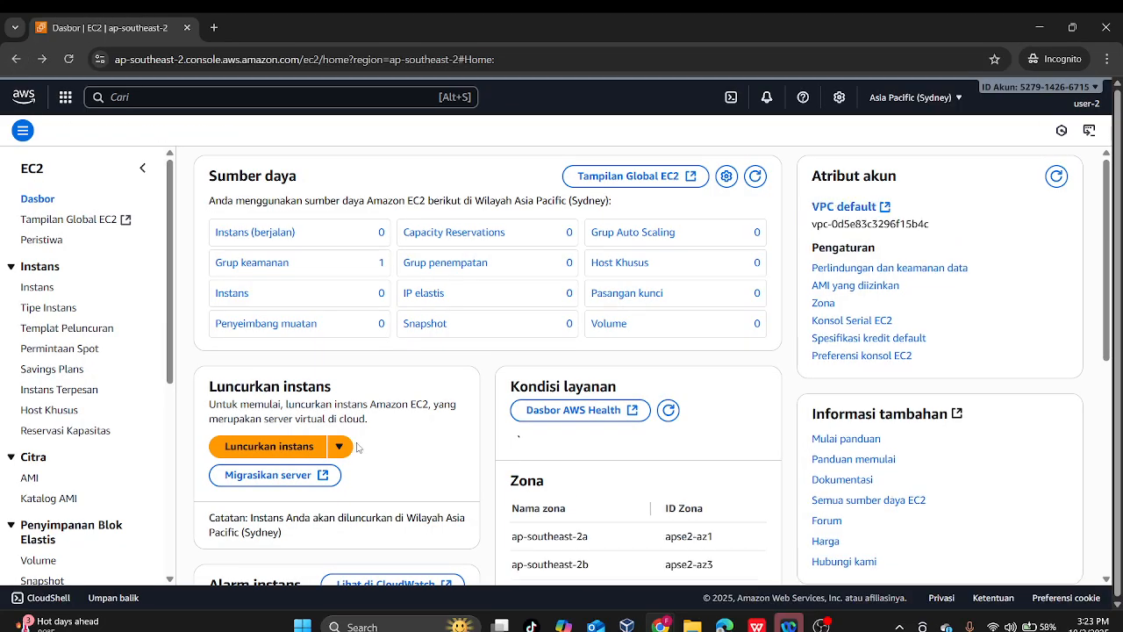
- Examine the remaining EC2 dashboard sections, briefly reopen the launch instance form and return to the dashboard
{"action": "scroll", "coordinate": [635, 426], "scroll_direction": "down", "scroll_amount": 3}
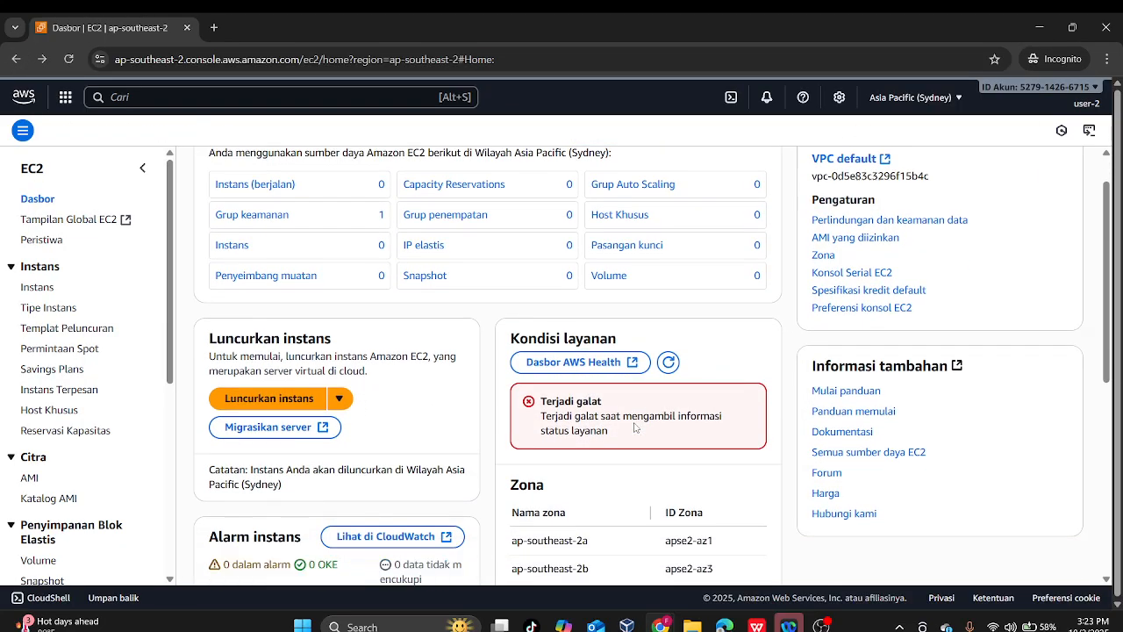
{"action": "scroll", "coordinate": [635, 426], "scroll_direction": "down", "scroll_amount": 3}
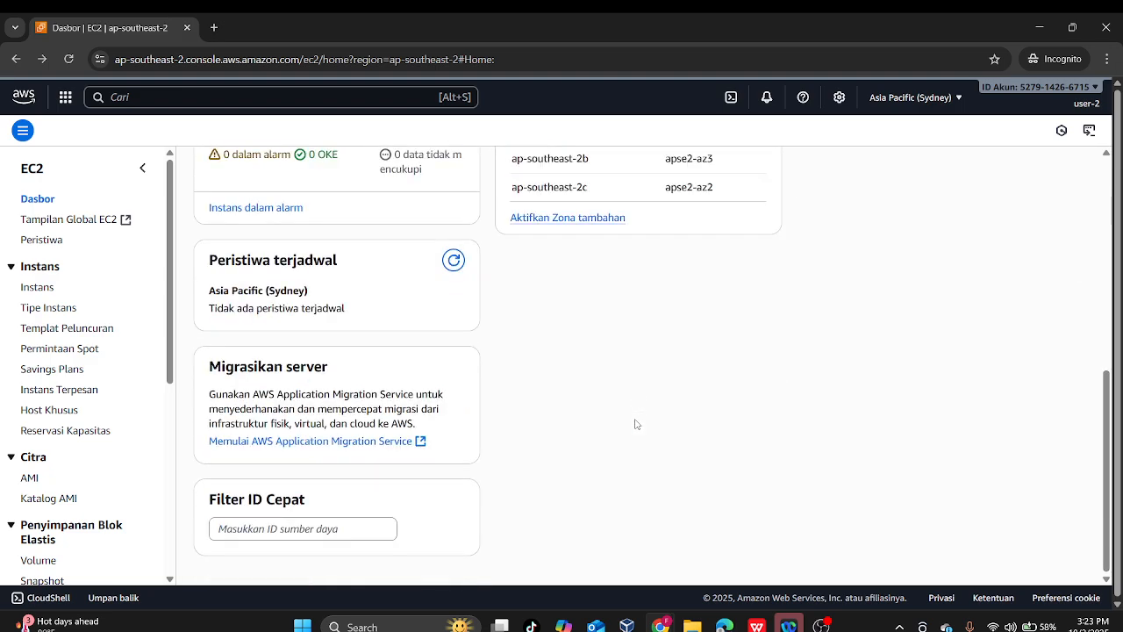
{"action": "scroll", "coordinate": [906, 305], "scroll_direction": "up", "scroll_amount": 5}
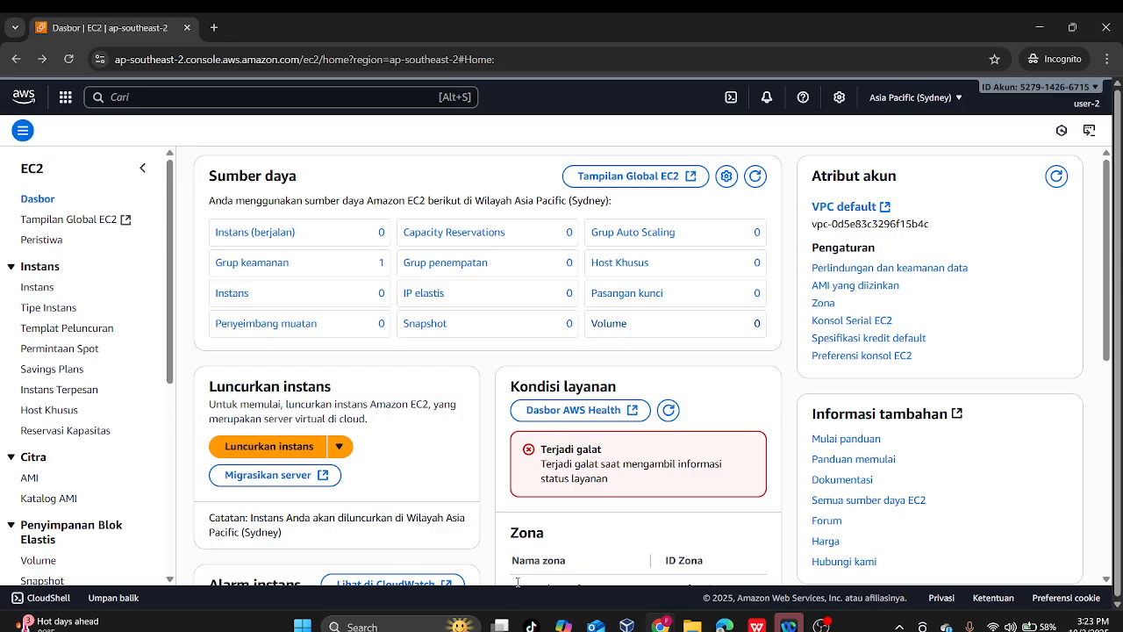
{"action": "left_click", "coordinate": [303, 450]}
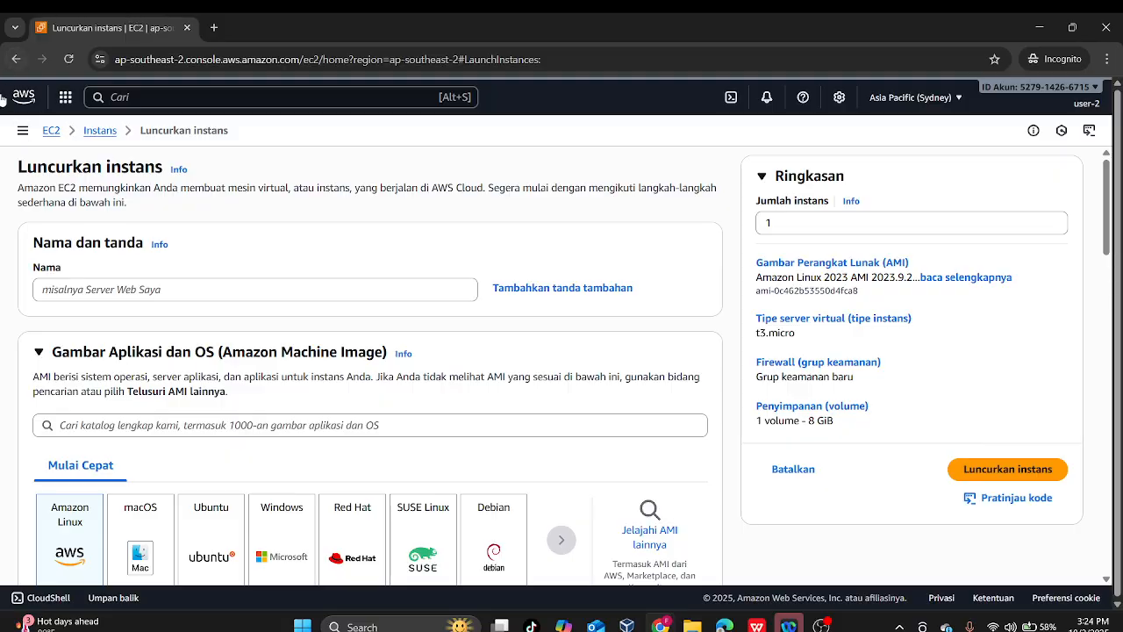
{"action": "left_click", "coordinate": [4, 64]}
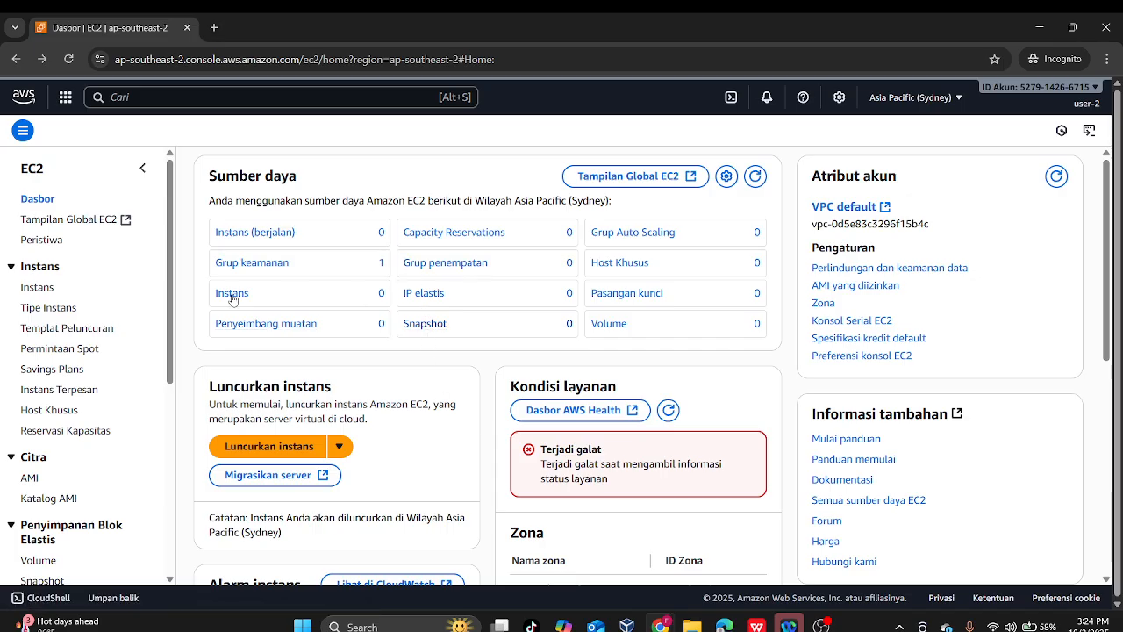
- Look through the EC2 dashboard and its navigation pane entries, and go back to user-2's console home
{"action": "scroll", "coordinate": [65, 254], "scroll_direction": "down", "scroll_amount": 2}
{"action": "scroll", "coordinate": [65, 254], "scroll_direction": "up", "scroll_amount": 2}
{"action": "left_click", "coordinate": [143, 169]}
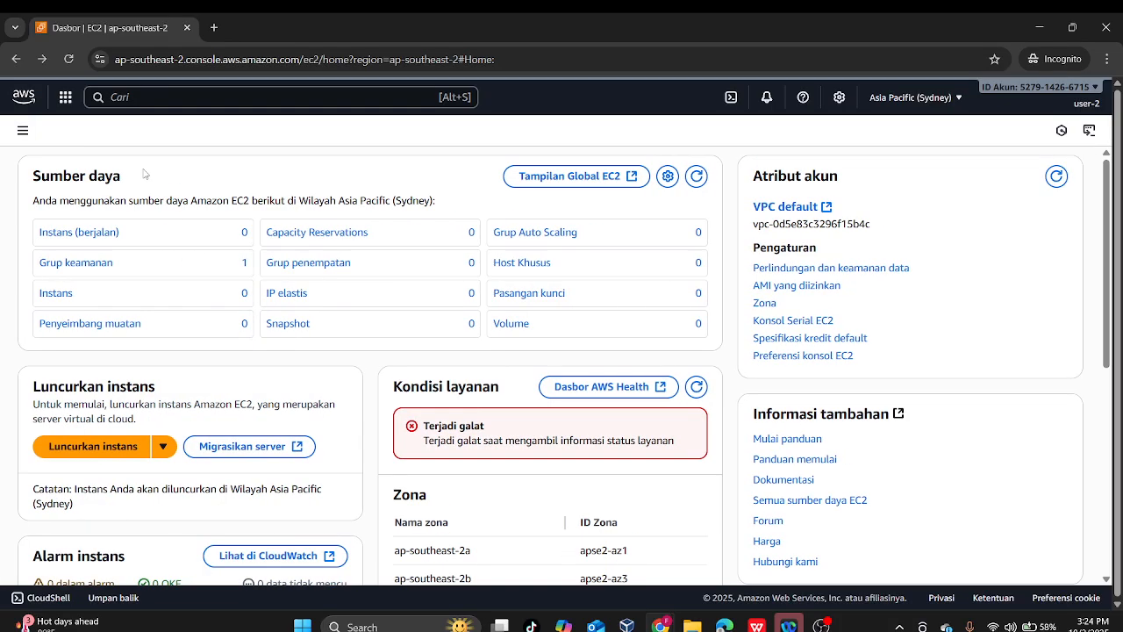
{"action": "left_click", "coordinate": [15, 137]}
{"action": "scroll", "coordinate": [88, 264], "scroll_direction": "down", "scroll_amount": 5}
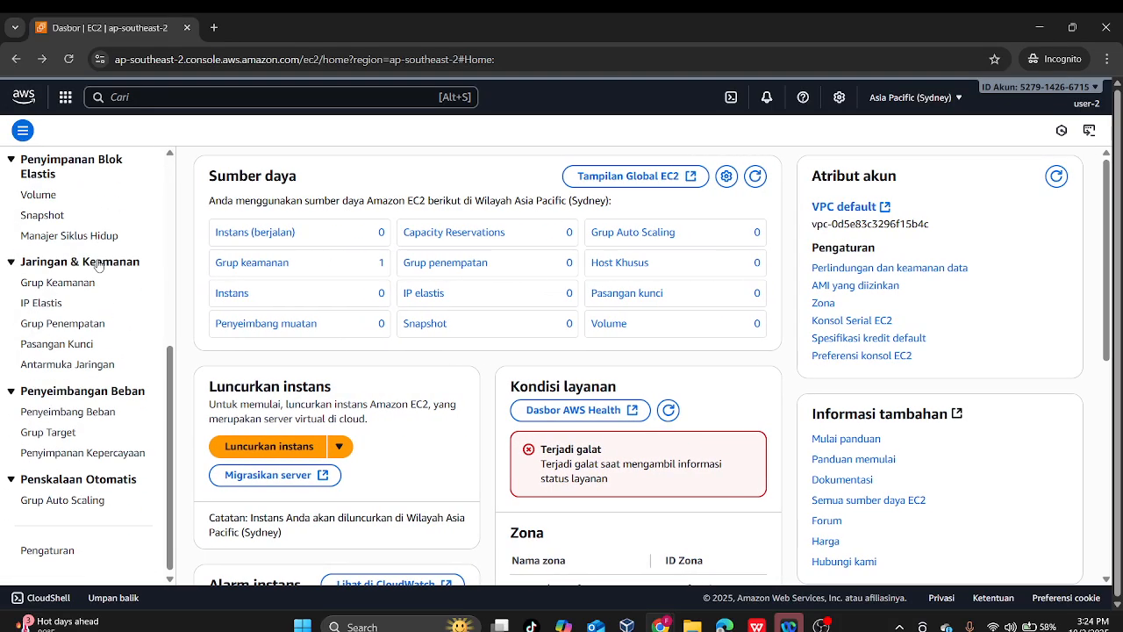
{"action": "scroll", "coordinate": [88, 263], "scroll_direction": "up", "scroll_amount": 5}
{"action": "left_click", "coordinate": [16, 59]}
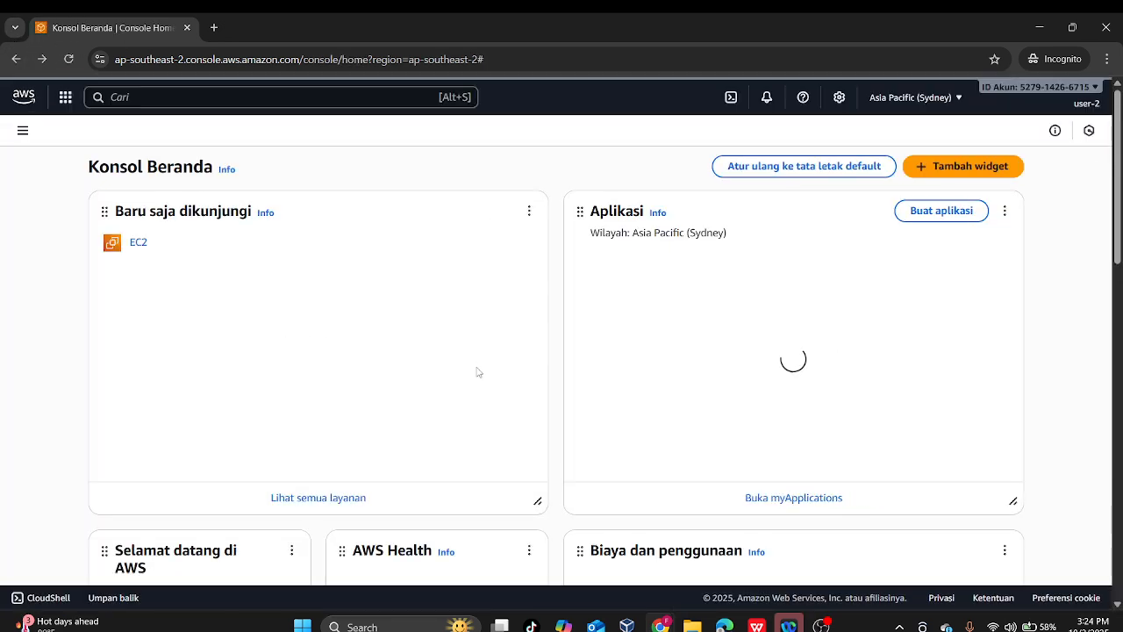
- Search user-2's console for s3 and open the S3 service
{"action": "scroll", "coordinate": [475, 367], "scroll_direction": "down", "scroll_amount": 4}
{"action": "scroll", "coordinate": [474, 366], "scroll_direction": "up", "scroll_amount": 4}
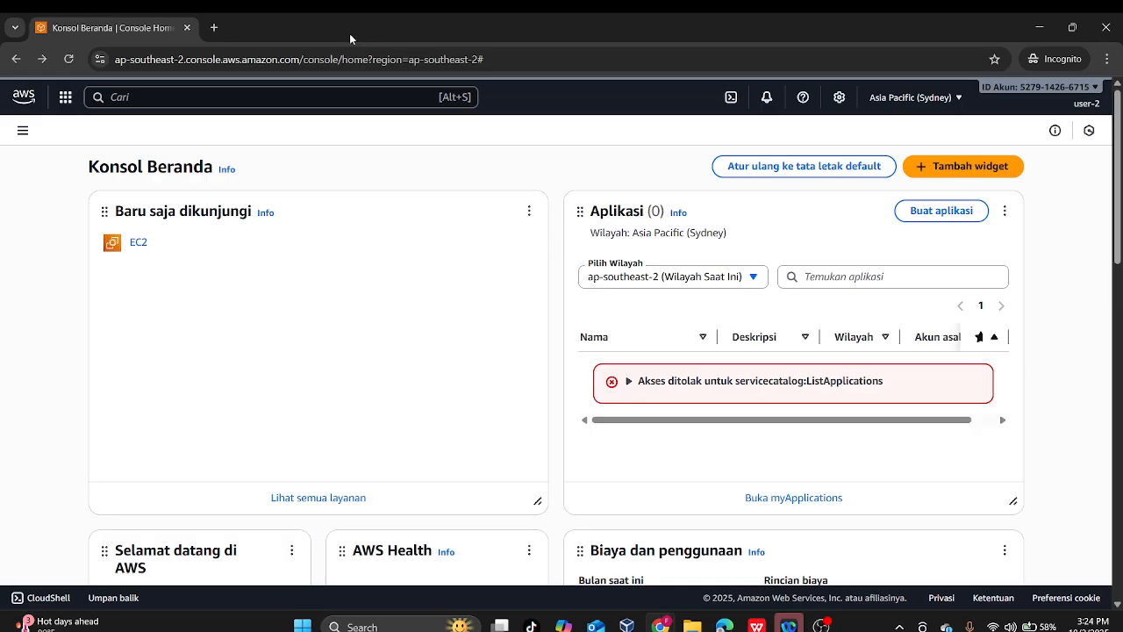
{"action": "left_click", "coordinate": [365, 100]}
{"action": "type", "text": "s3"}
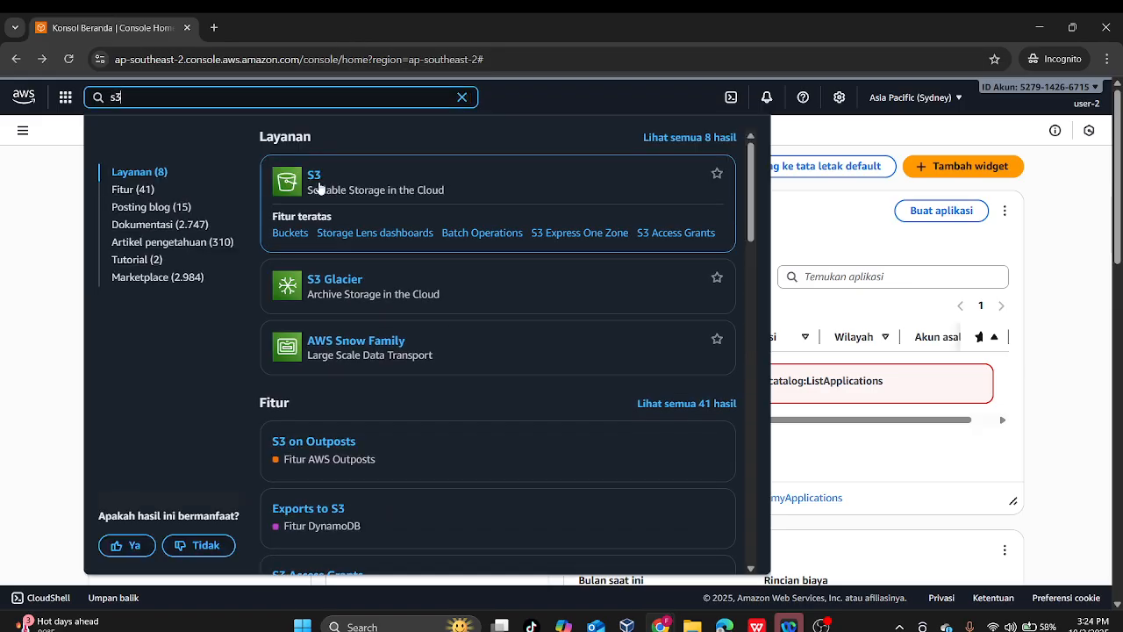
{"action": "left_click", "coordinate": [320, 184]}
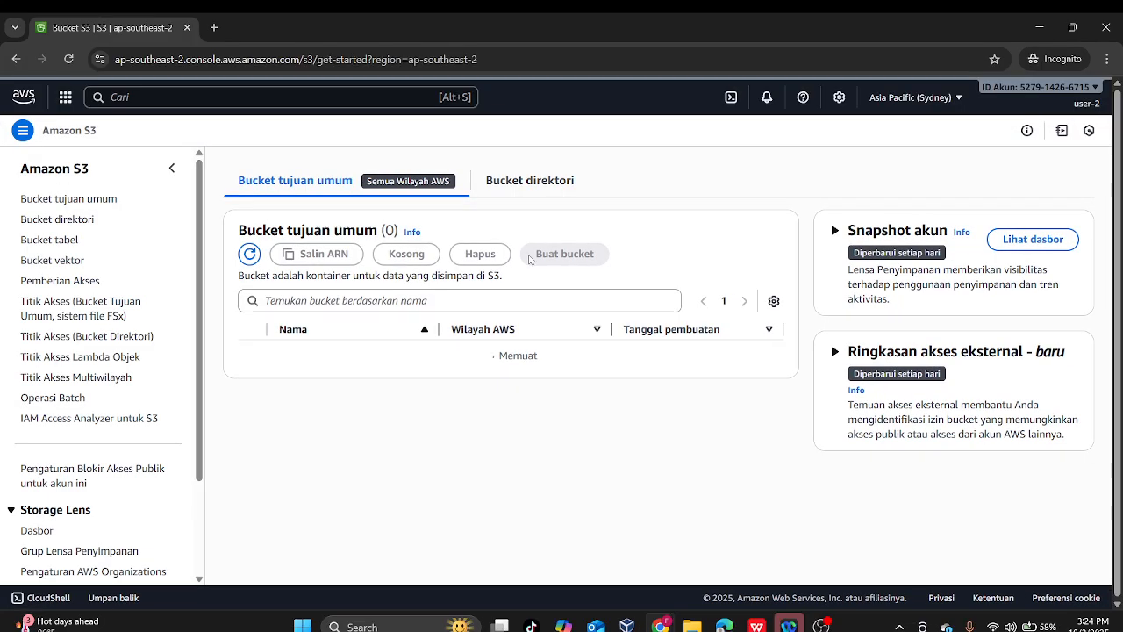
- Look through the Amazon S3 start page, including its benefits and use cases, and go back to user-2's console home
{"action": "scroll", "coordinate": [524, 275], "scroll_direction": "down", "scroll_amount": 2}
{"action": "scroll", "coordinate": [529, 292], "scroll_direction": "down", "scroll_amount": 5}
{"action": "scroll", "coordinate": [526, 290], "scroll_direction": "up", "scroll_amount": 8}
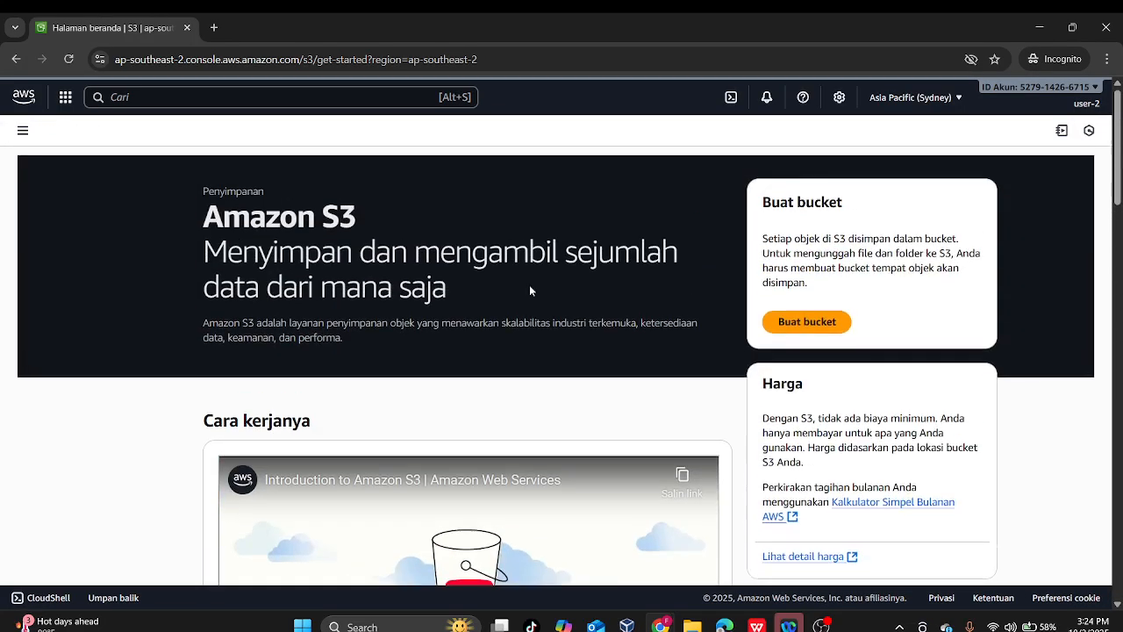
{"action": "scroll", "coordinate": [341, 283], "scroll_direction": "down", "scroll_amount": 6}
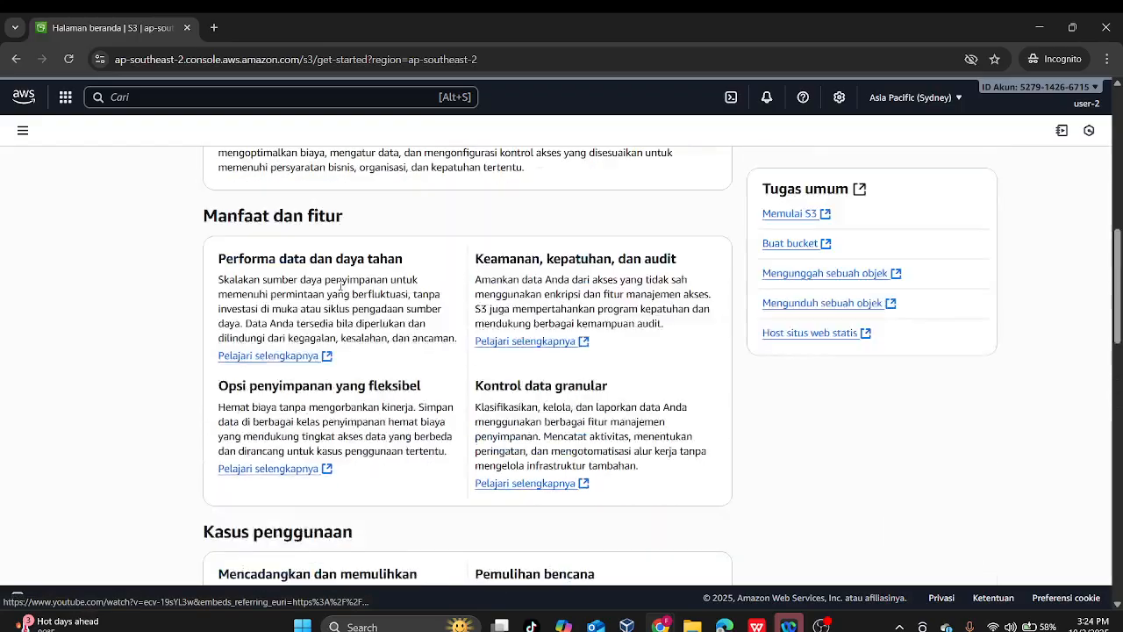
{"action": "scroll", "coordinate": [341, 283], "scroll_direction": "up", "scroll_amount": 7}
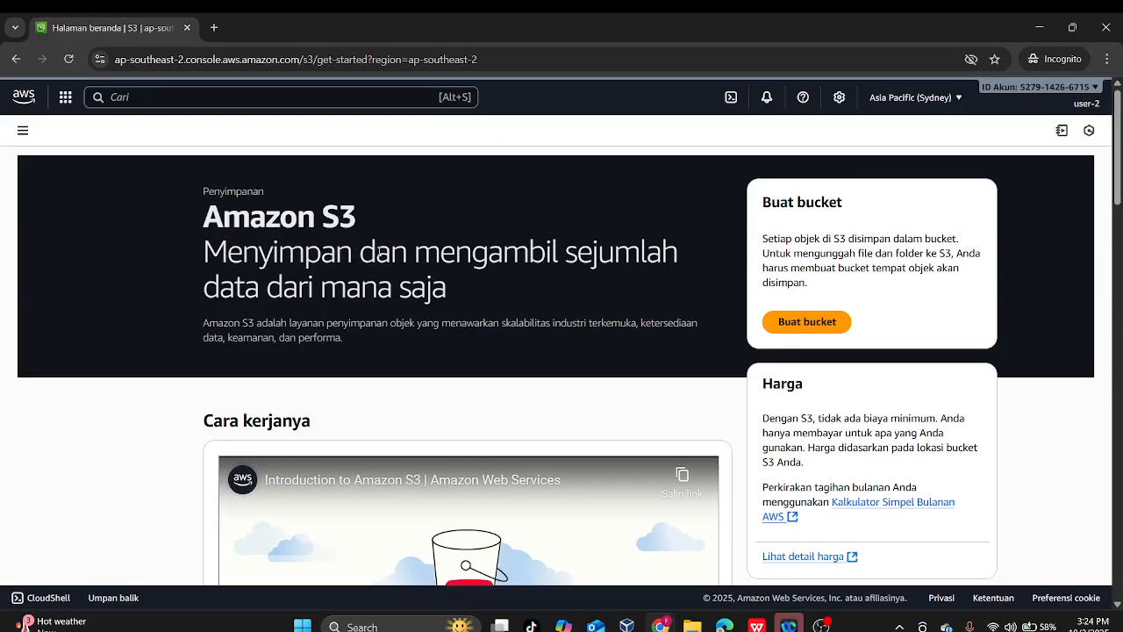
{"action": "scroll", "coordinate": [760, 242], "scroll_direction": "down", "scroll_amount": 20}
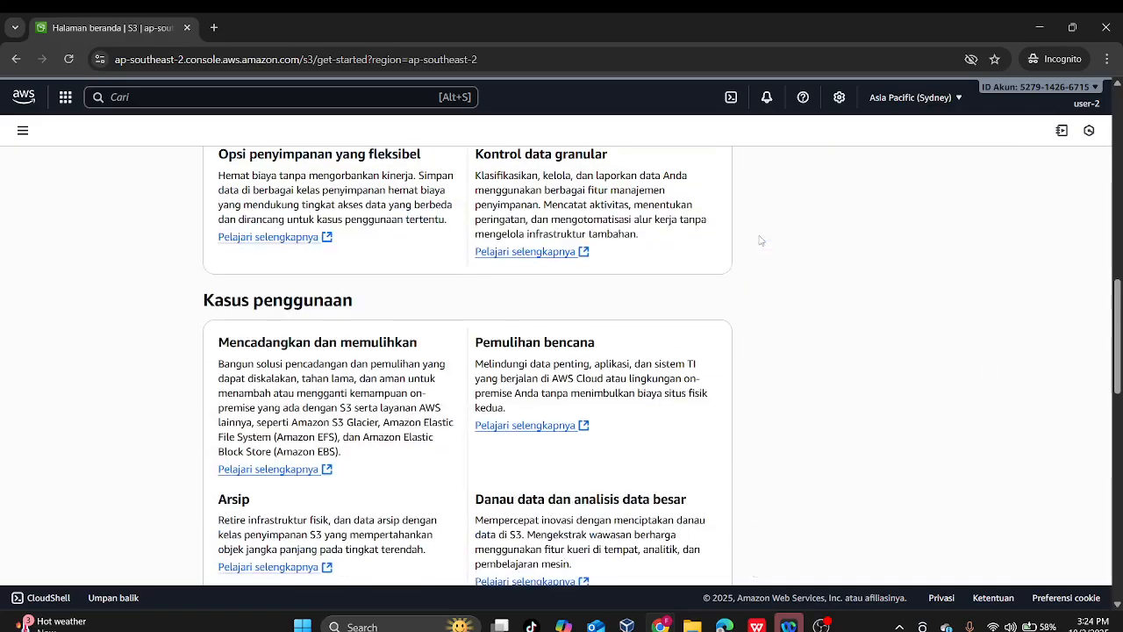
{"action": "scroll", "coordinate": [762, 242], "scroll_direction": "up", "scroll_amount": 5}
{"action": "key", "text": "alt+Left"}
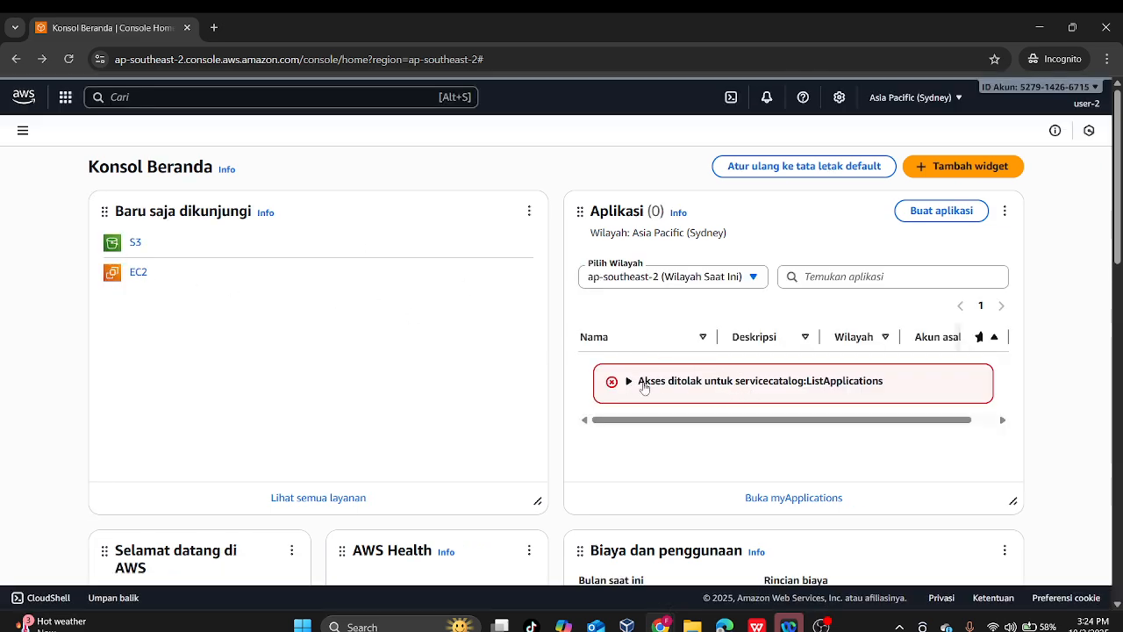
- Switch to the Vocareum Workbench window and read the lab instructions for stopping the EC2 instance, checking S3 and signing out user-2
{"action": "scroll", "coordinate": [860, 384], "scroll_direction": "down", "scroll_amount": 5}
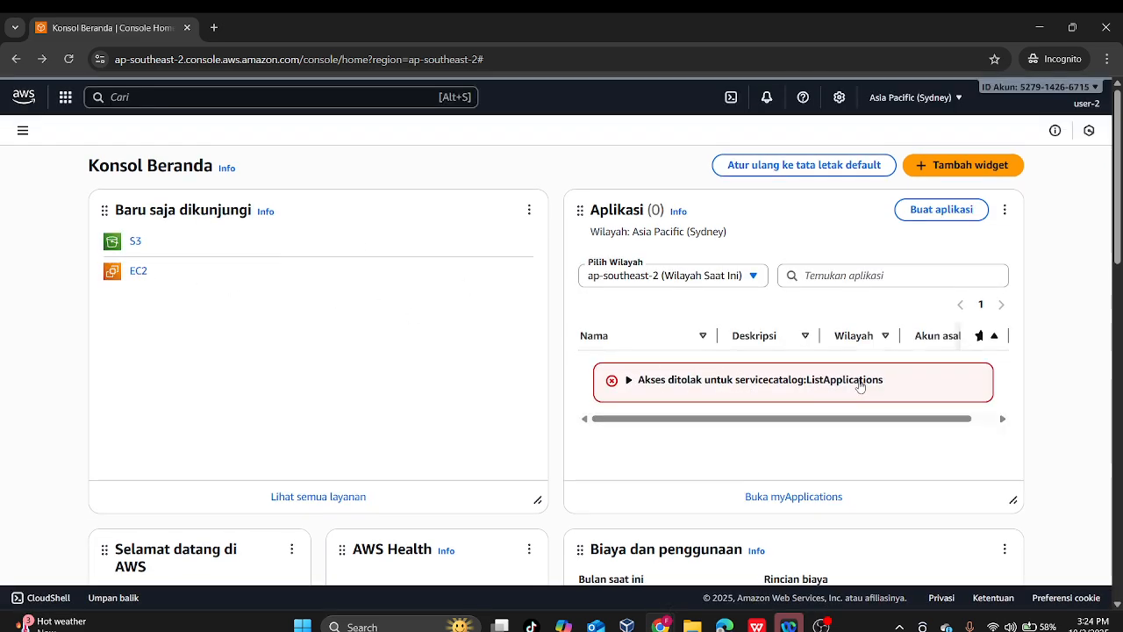
{"action": "scroll", "coordinate": [798, 366], "scroll_direction": "up", "scroll_amount": 1}
{"action": "scroll", "coordinate": [798, 367], "scroll_direction": "up", "scroll_amount": 4}
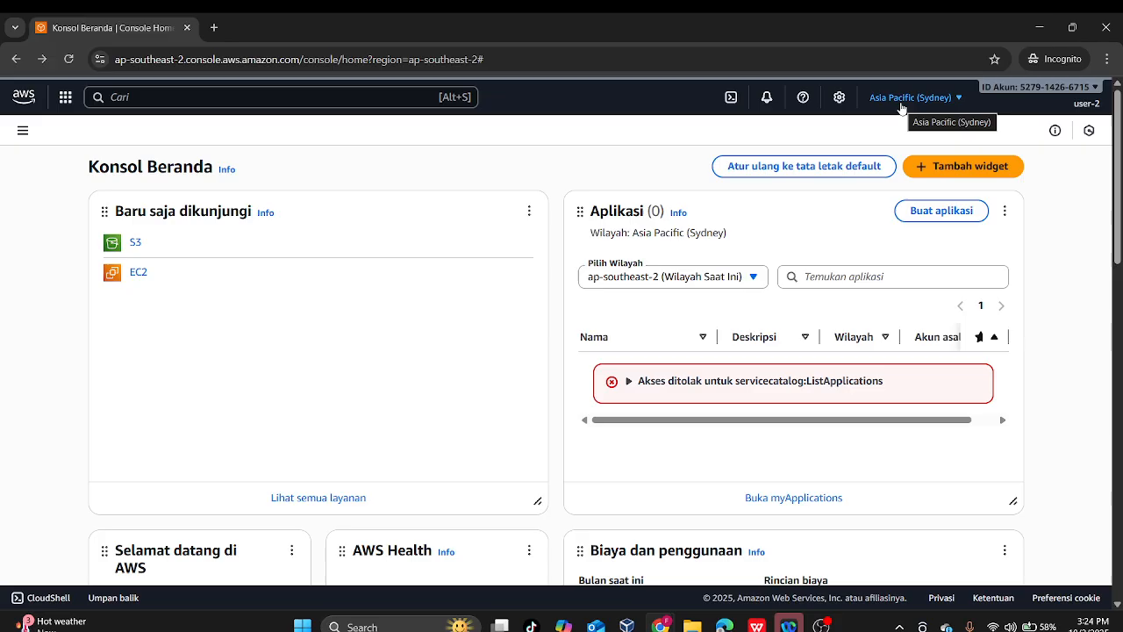
{"action": "left_click", "coordinate": [660, 624]}
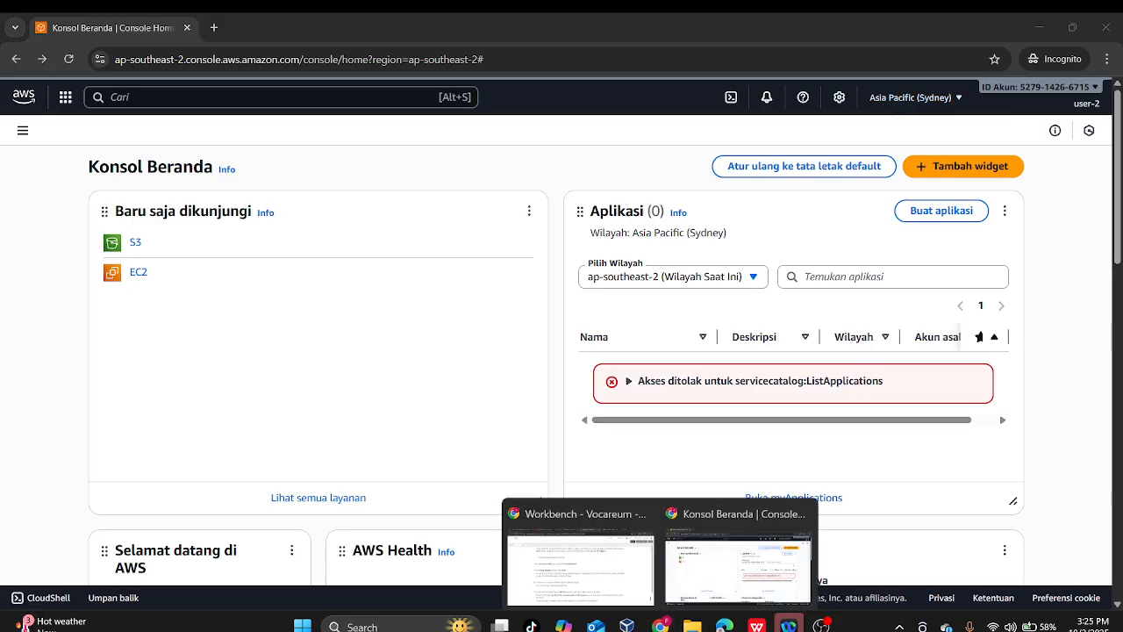
{"action": "left_click", "coordinate": [620, 564]}
{"action": "scroll", "coordinate": [627, 351], "scroll_direction": "up", "scroll_amount": 2}
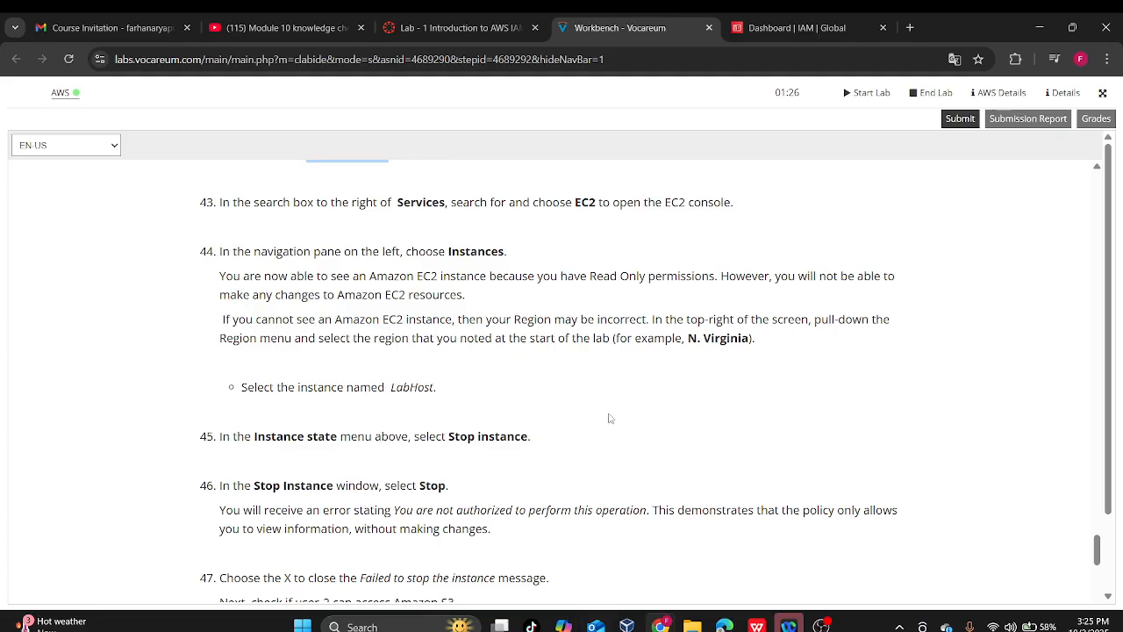
{"action": "scroll", "coordinate": [520, 495], "scroll_direction": "down", "scroll_amount": 5}
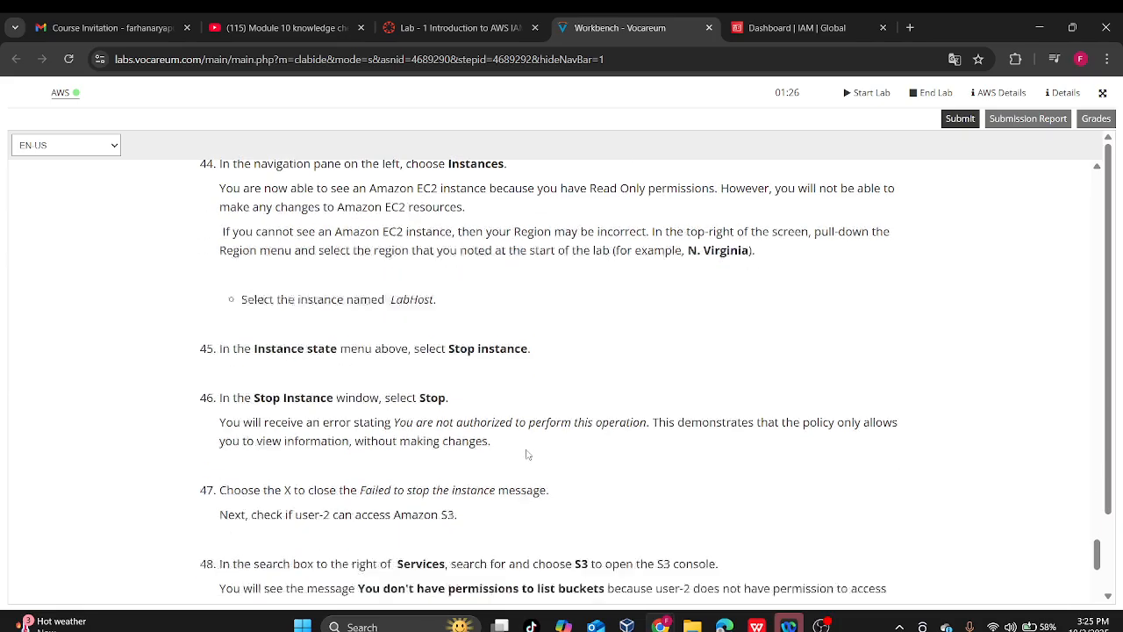
{"action": "scroll", "coordinate": [401, 437], "scroll_direction": "down", "scroll_amount": 3}
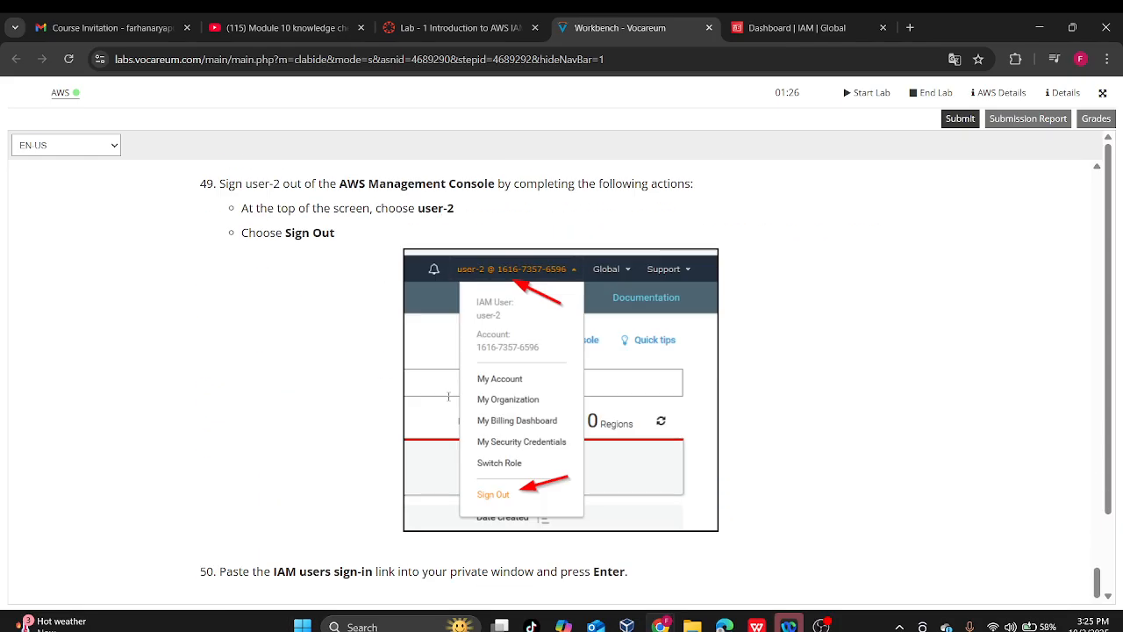
- Review lab steps 47 to 52 on checking user-2's S3 access and signing in as user-3
{"action": "scroll", "coordinate": [448, 401], "scroll_direction": "down", "scroll_amount": 5}
{"action": "scroll", "coordinate": [448, 401], "scroll_direction": "up", "scroll_amount": 4}
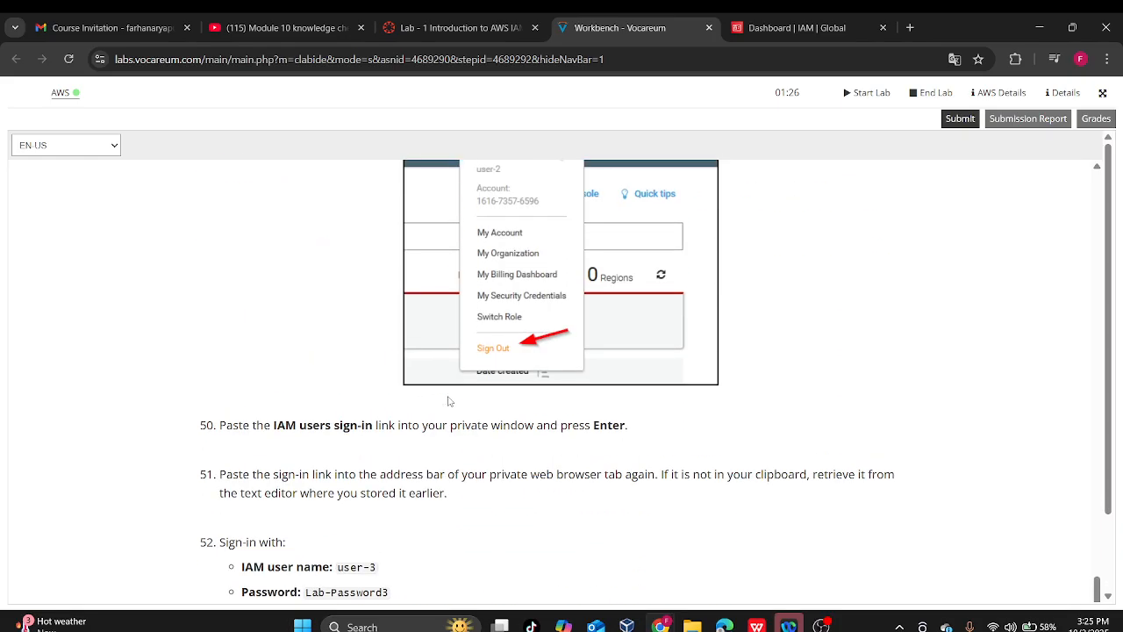
{"action": "scroll", "coordinate": [448, 401], "scroll_direction": "up", "scroll_amount": 3}
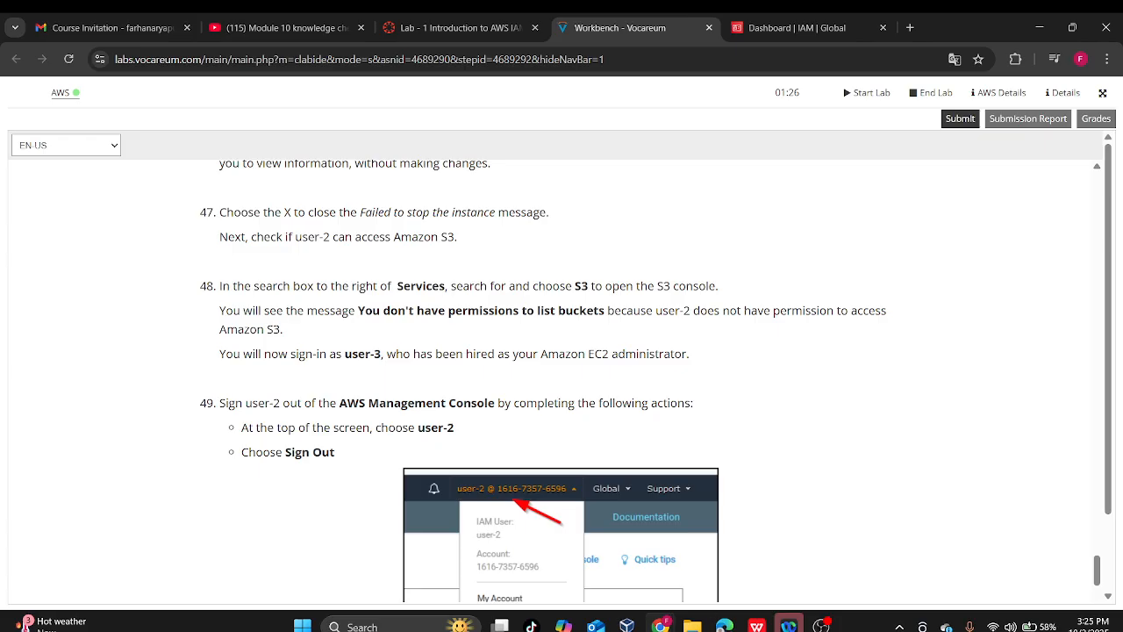
{"action": "left_click", "coordinate": [821, 626]}
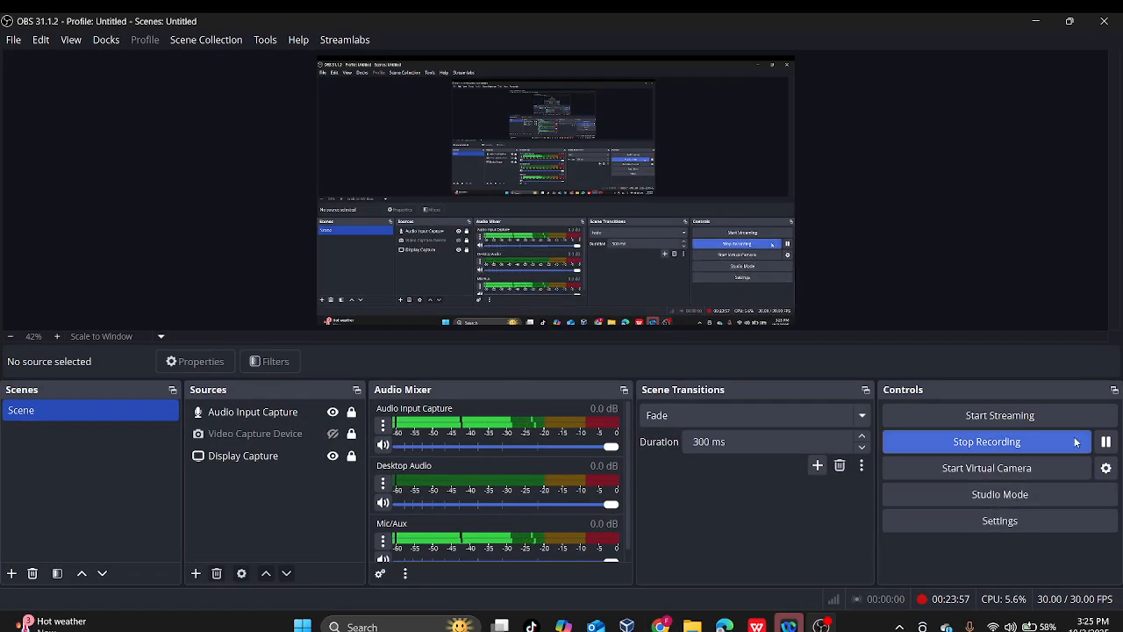
{"action": "left_click", "coordinate": [1106, 441]}
{"action": "left_click", "coordinate": [1106, 441]}
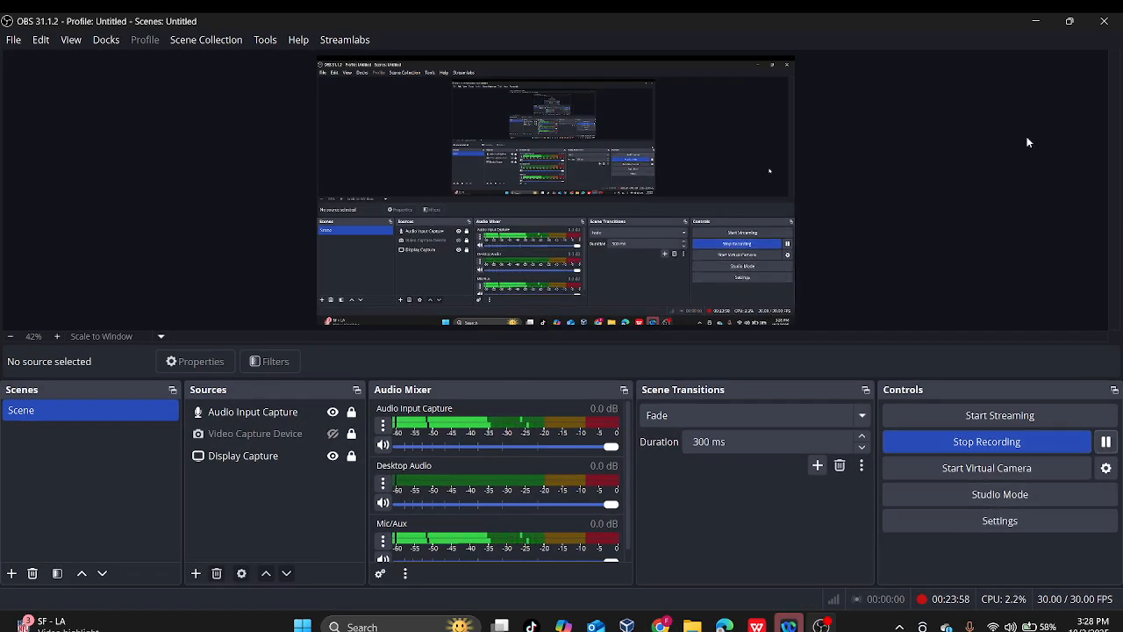
{"action": "left_click", "coordinate": [1038, 21]}
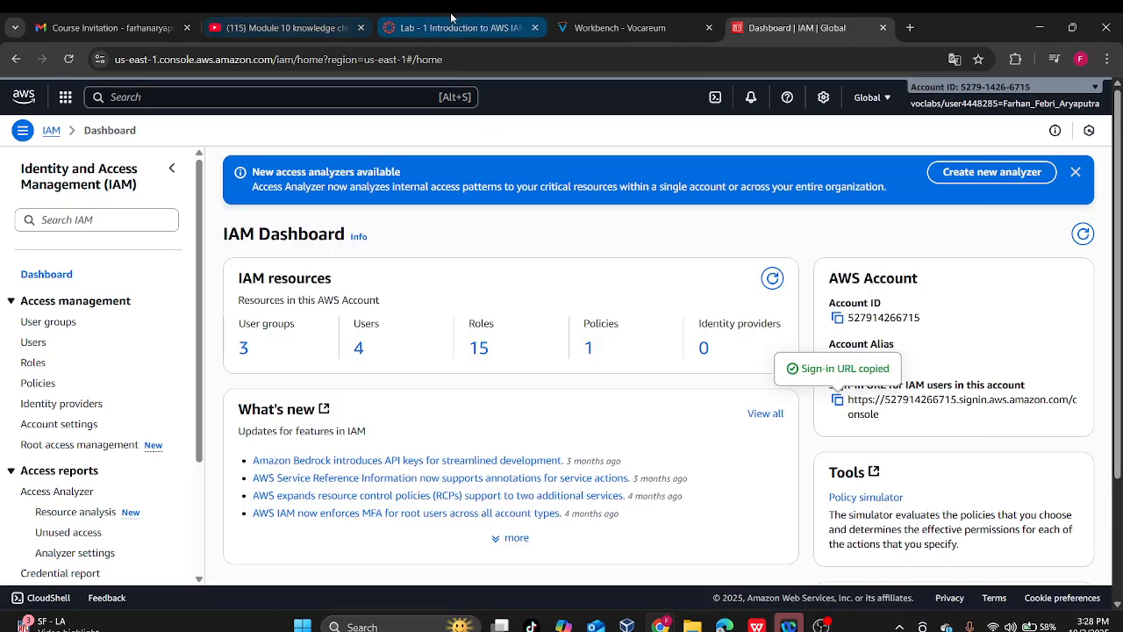
- Return to the Vocareum lab instructions and read through Task 3 up to the steps for signing in as user-2
{"action": "left_click", "coordinate": [614, 27]}
{"action": "scroll", "coordinate": [488, 444], "scroll_direction": "down", "scroll_amount": 15}
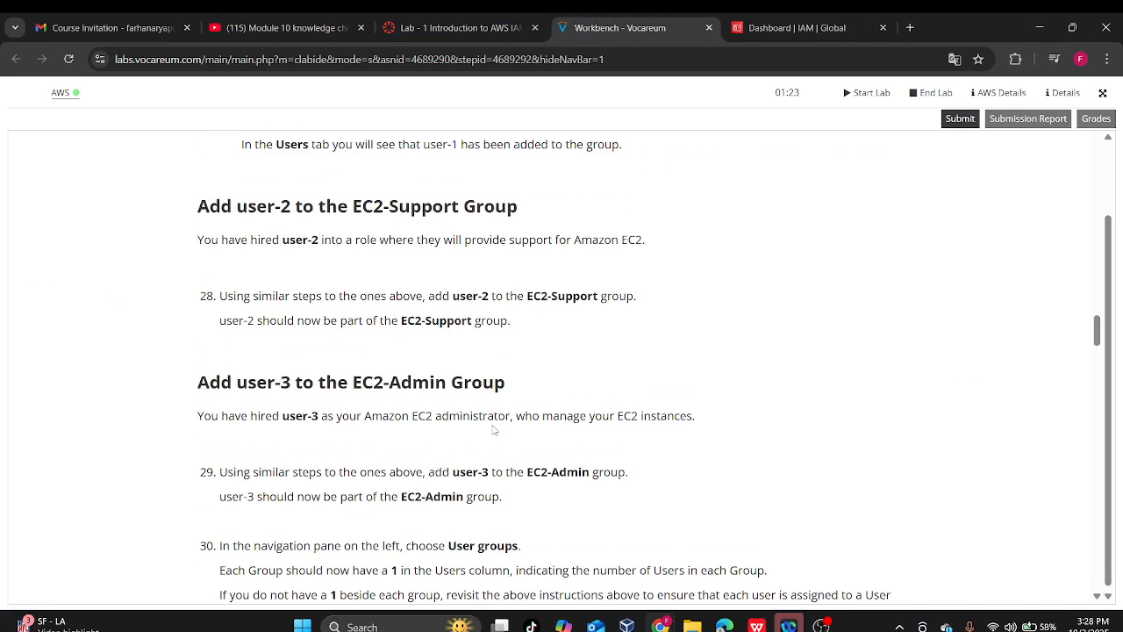
{"action": "scroll", "coordinate": [494, 423], "scroll_direction": "down", "scroll_amount": 7}
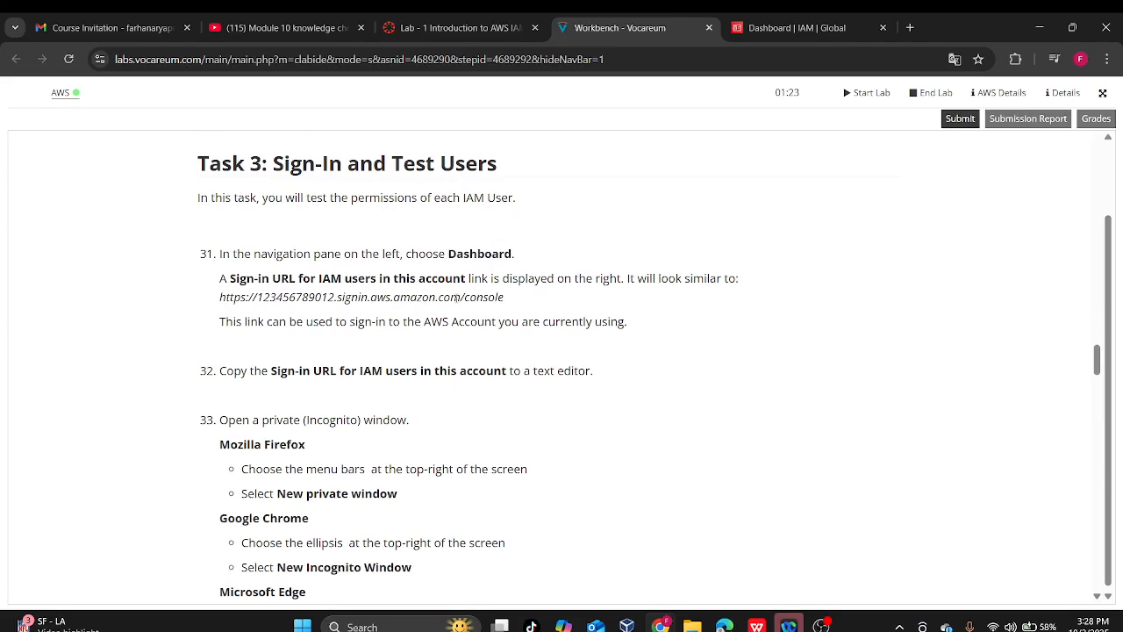
{"action": "scroll", "coordinate": [456, 296], "scroll_direction": "down", "scroll_amount": 10}
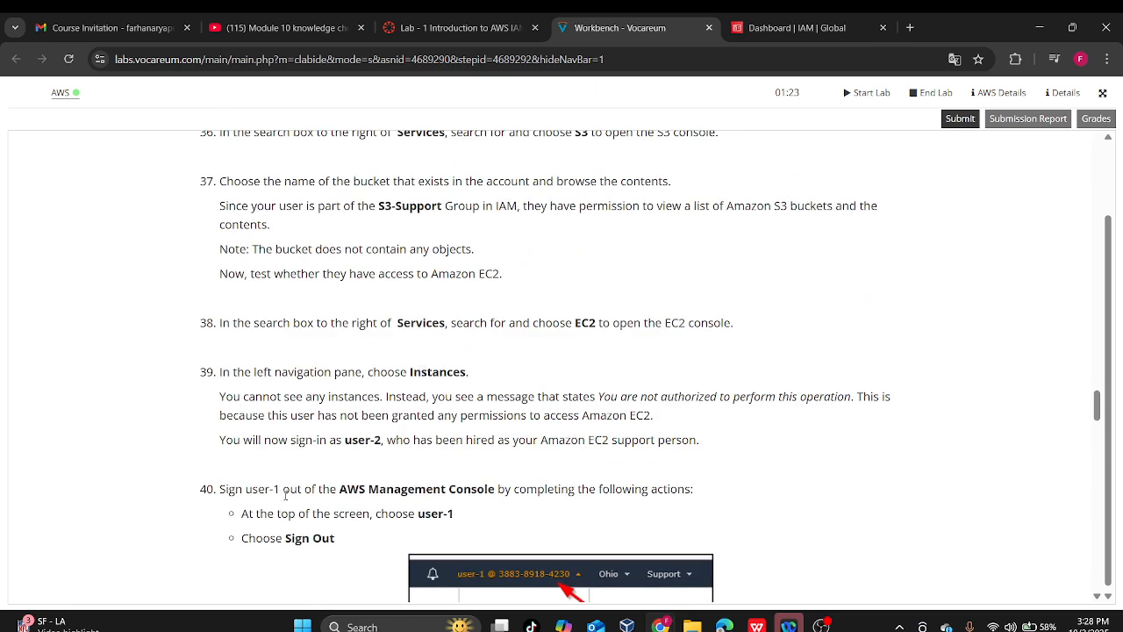
{"action": "scroll", "coordinate": [432, 492], "scroll_direction": "down", "scroll_amount": 8}
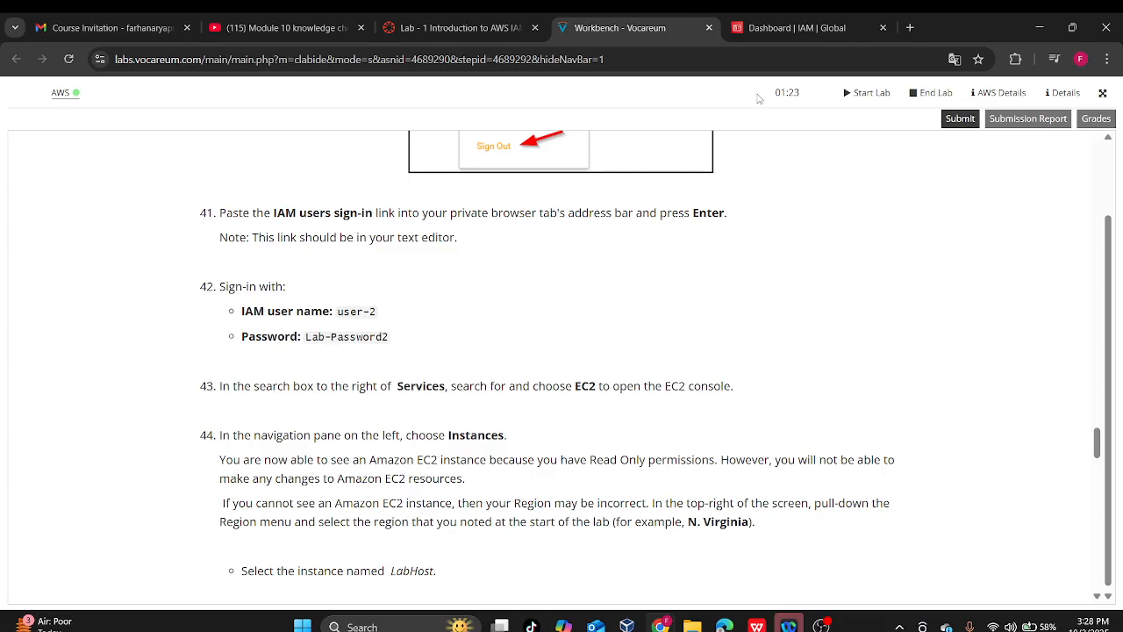
{"action": "left_click", "coordinate": [626, 624]}
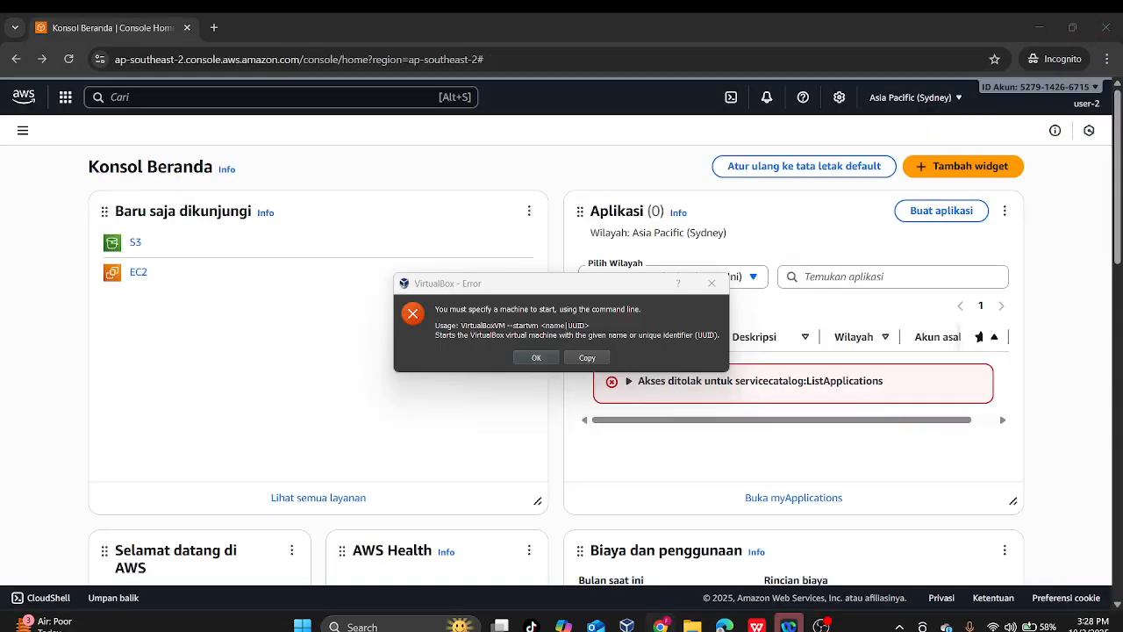
{"action": "left_click", "coordinate": [659, 625]}
{"action": "left_click", "coordinate": [660, 626]}
{"action": "left_click", "coordinate": [660, 625]}
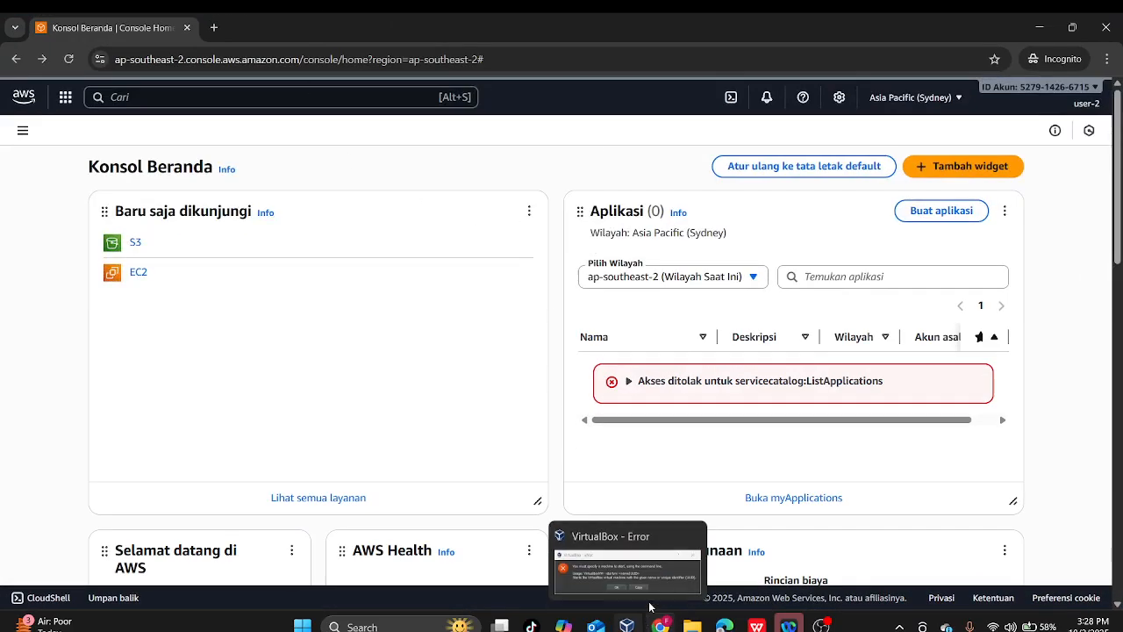
{"action": "left_click", "coordinate": [688, 537]}
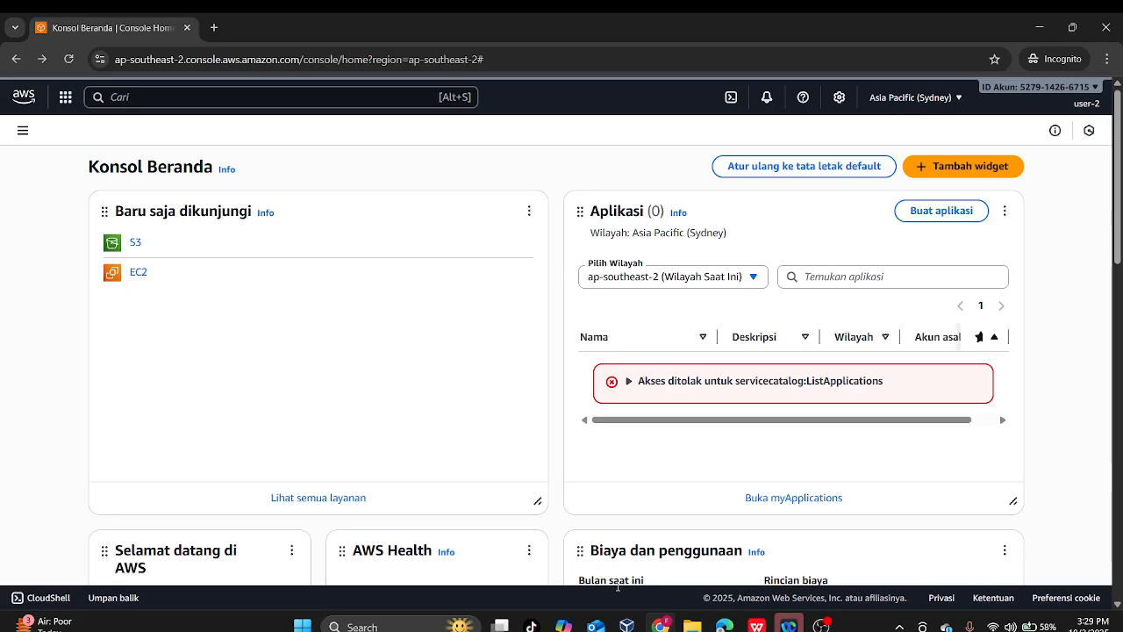
{"action": "left_click", "coordinate": [660, 625]}
{"action": "left_click", "coordinate": [661, 626]}
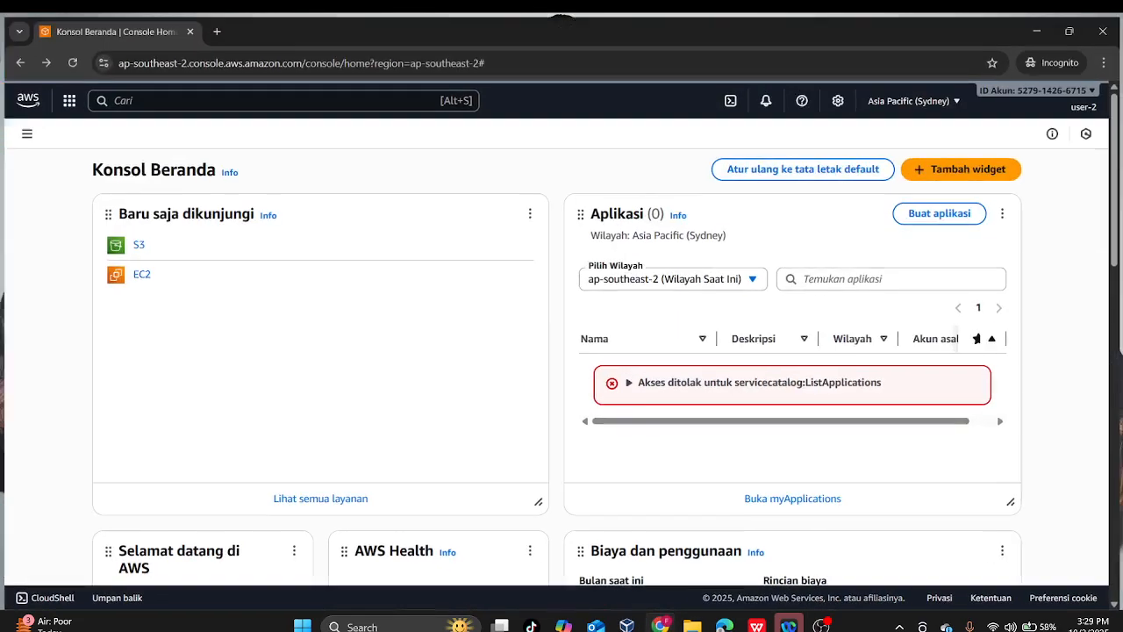
{"action": "left_click", "coordinate": [213, 27]}
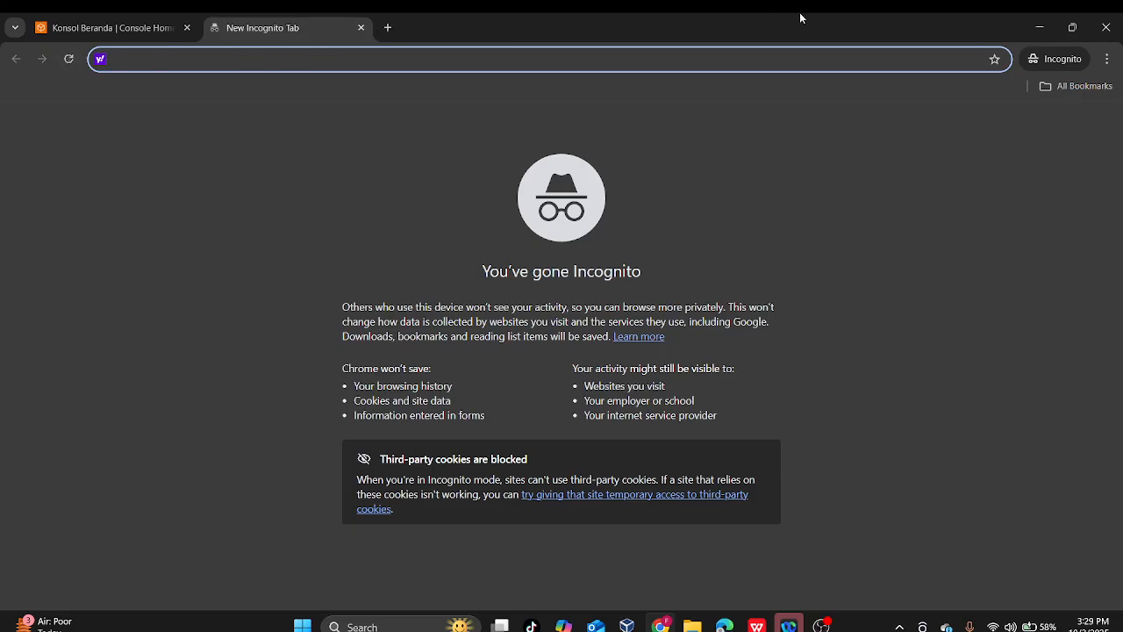
{"action": "left_click", "coordinate": [361, 27]}
{"action": "left_click", "coordinate": [1040, 33]}
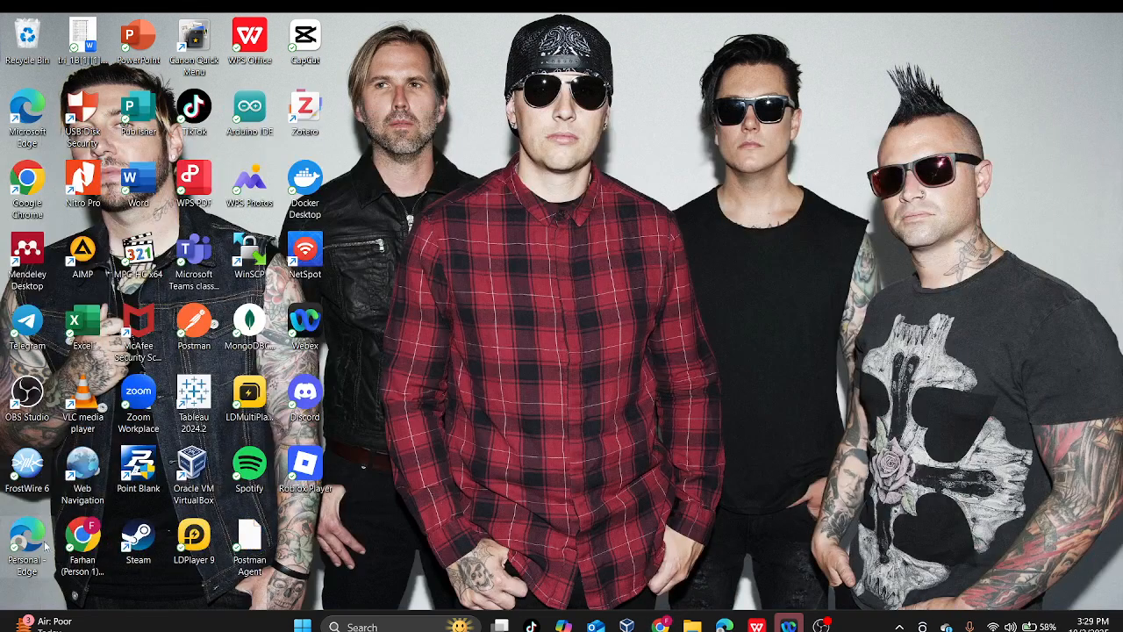
{"action": "double_click", "coordinate": [86, 546]}
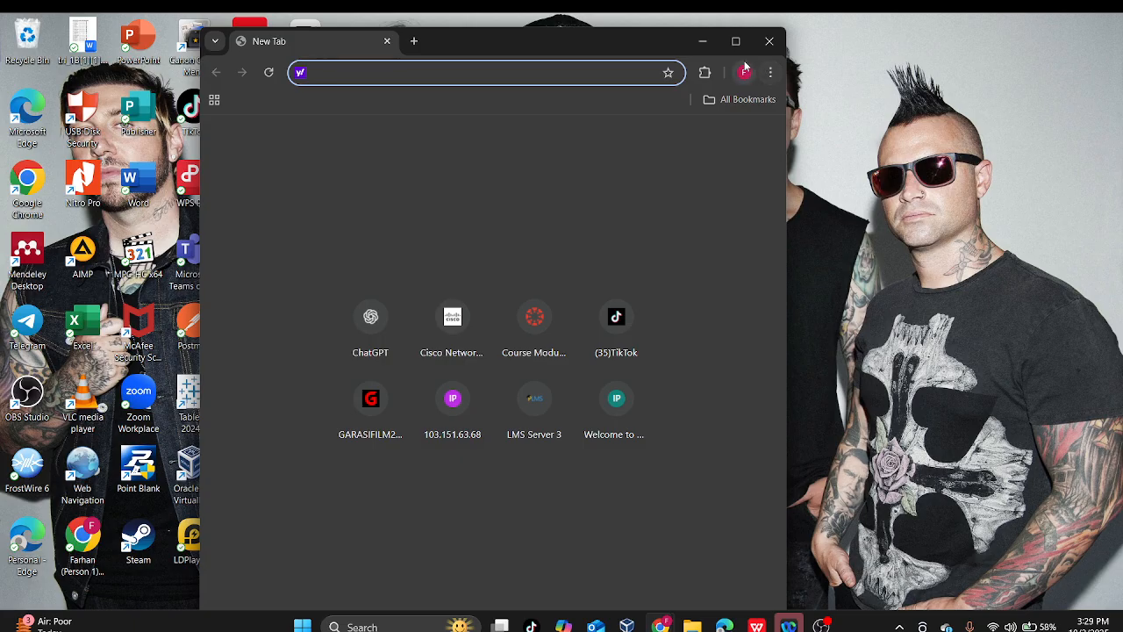
{"action": "left_click", "coordinate": [702, 41]}
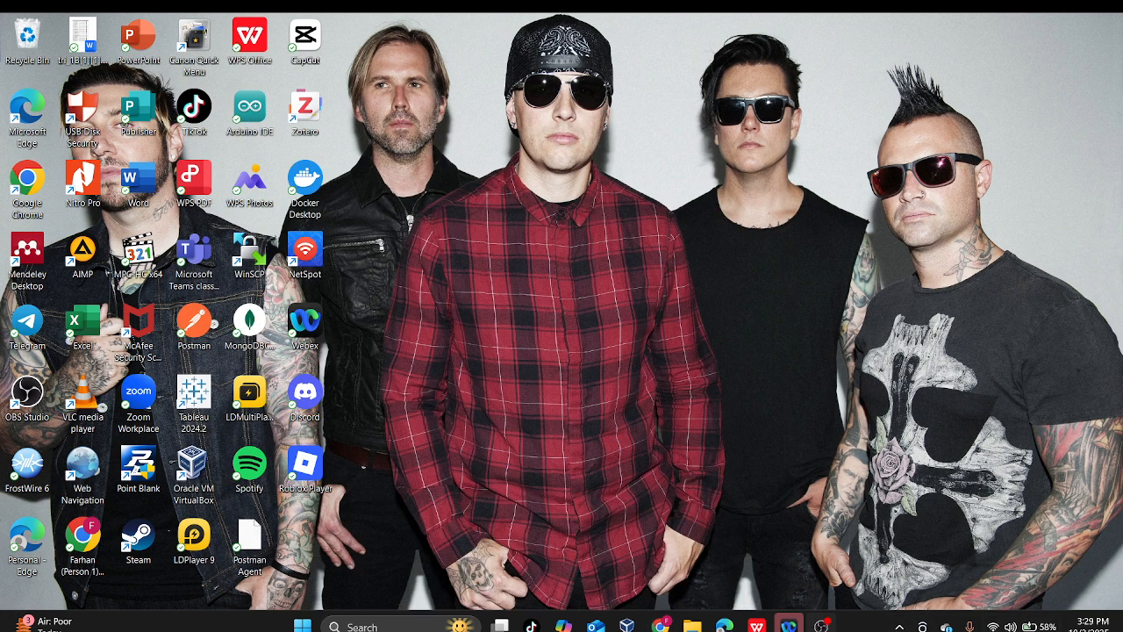
{"action": "left_click", "coordinate": [821, 626]}
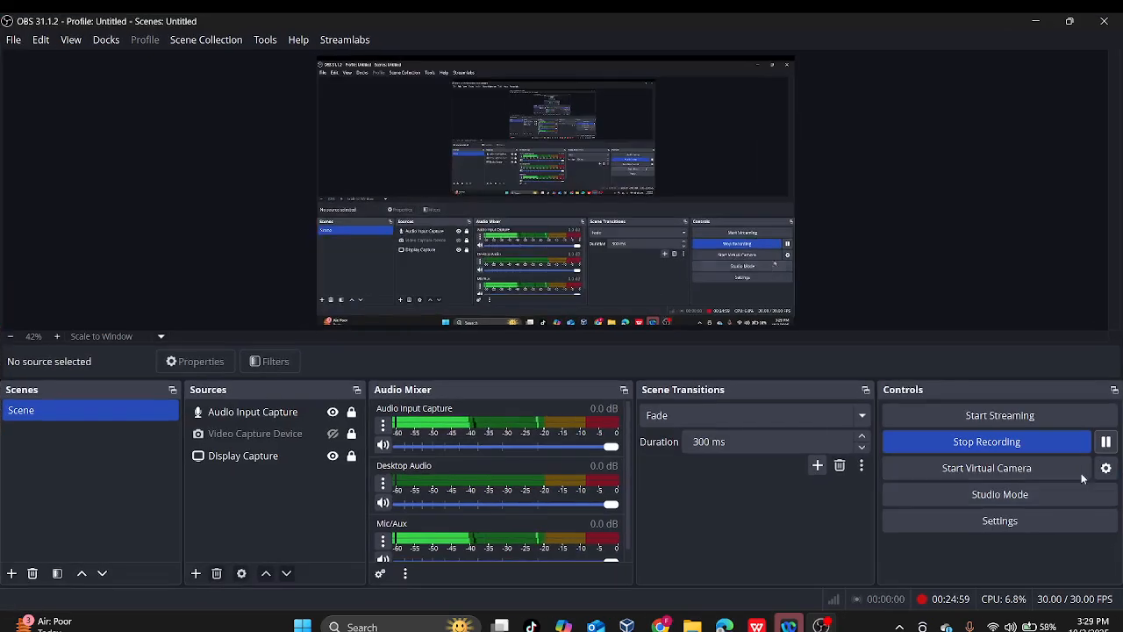
{"action": "left_click", "coordinate": [1035, 20]}
- Read lab steps 39 to 47 on signing in as user-2 and testing EC2 instance permissions
{"action": "scroll", "coordinate": [518, 404], "scroll_direction": "up", "scroll_amount": 1}
{"action": "scroll", "coordinate": [522, 404], "scroll_direction": "down", "scroll_amount": 2}
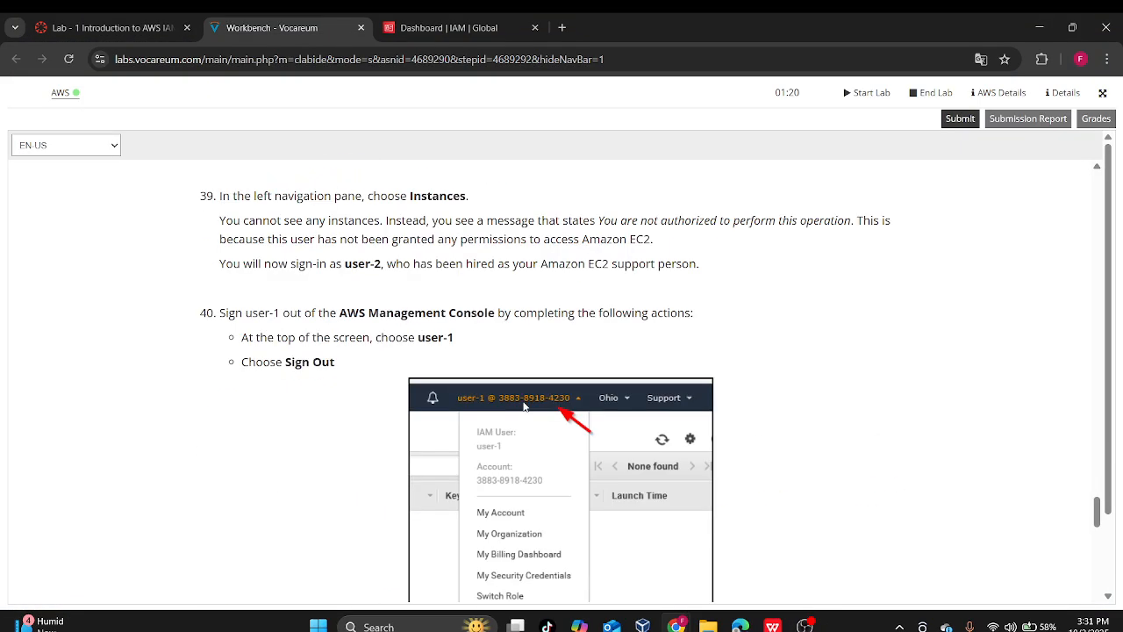
{"action": "scroll", "coordinate": [452, 367], "scroll_direction": "down", "scroll_amount": 3}
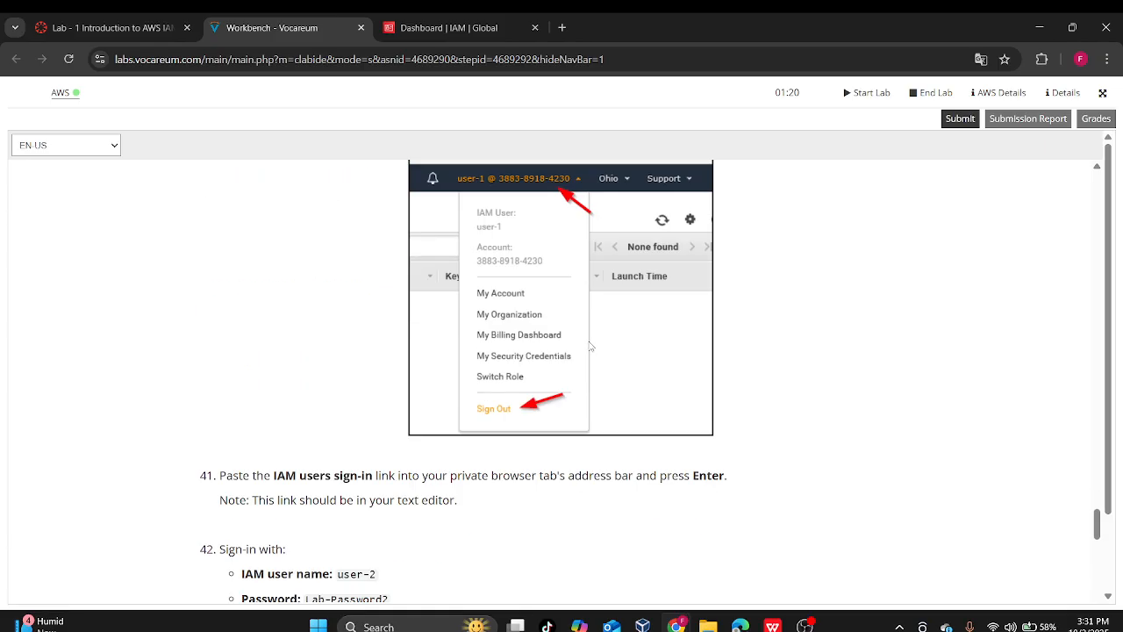
{"action": "scroll", "coordinate": [641, 320], "scroll_direction": "down", "scroll_amount": 5}
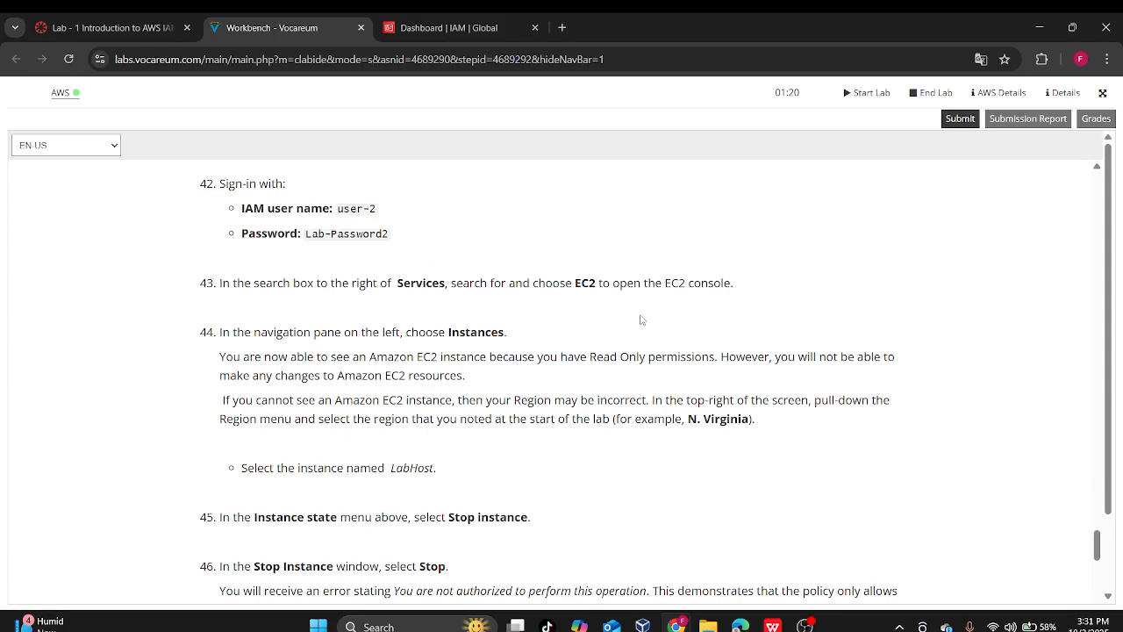
{"action": "scroll", "coordinate": [546, 338], "scroll_direction": "up", "scroll_amount": 2}
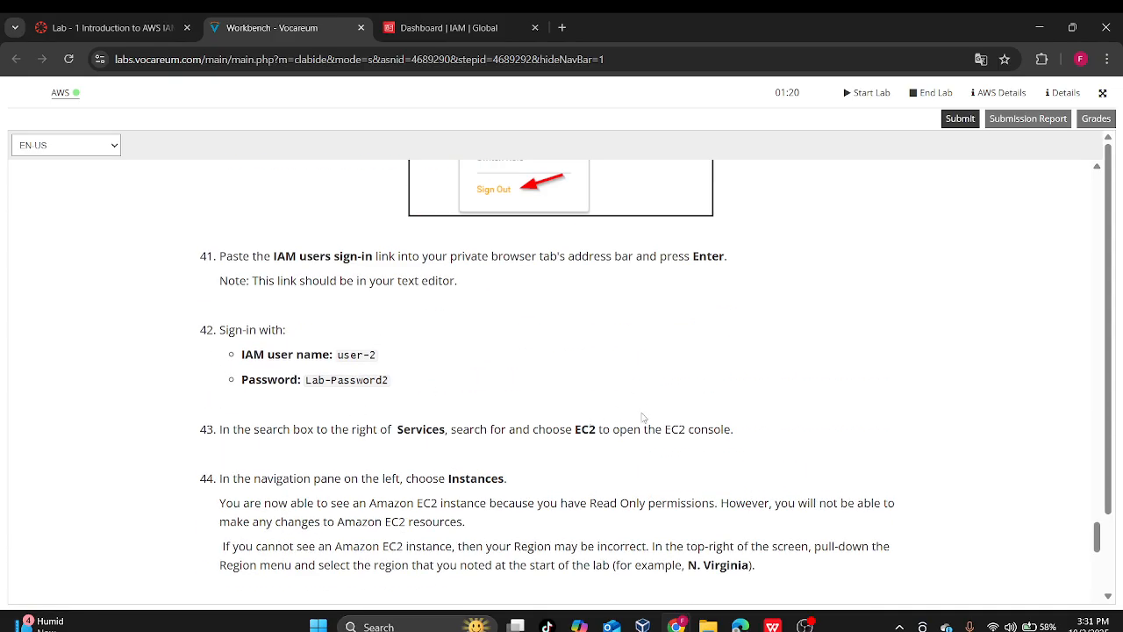
{"action": "scroll", "coordinate": [642, 417], "scroll_direction": "down", "scroll_amount": 3}
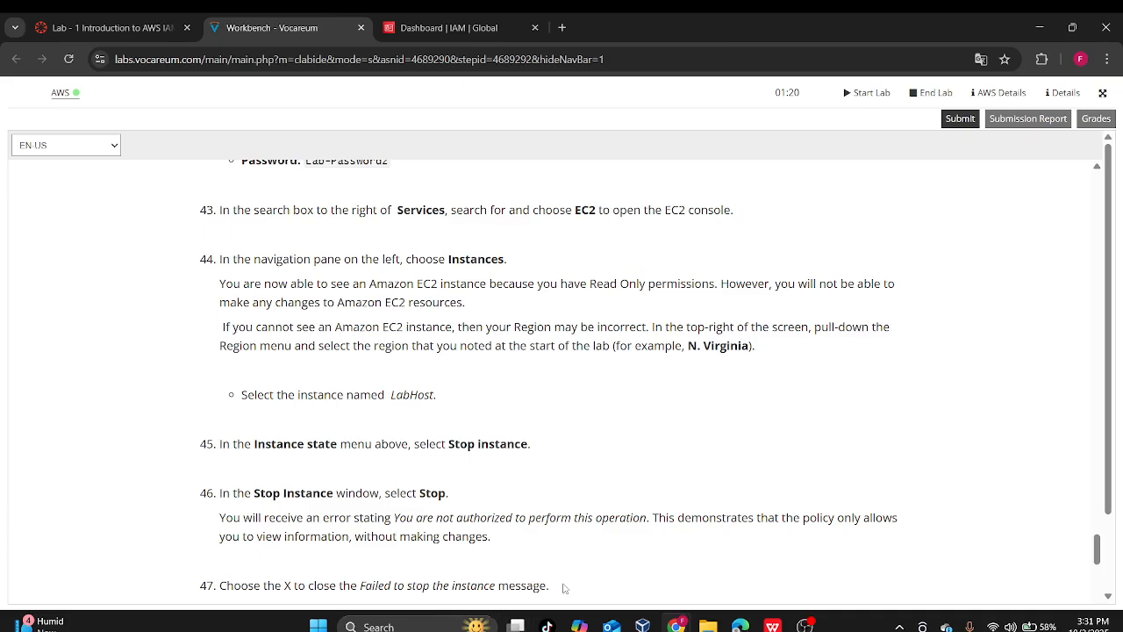
- Switch to the incognito window with the AWS console home and reload the page
{"action": "key", "text": "alt+Tab"}
{"action": "key", "text": "alt+shift+Tab"}
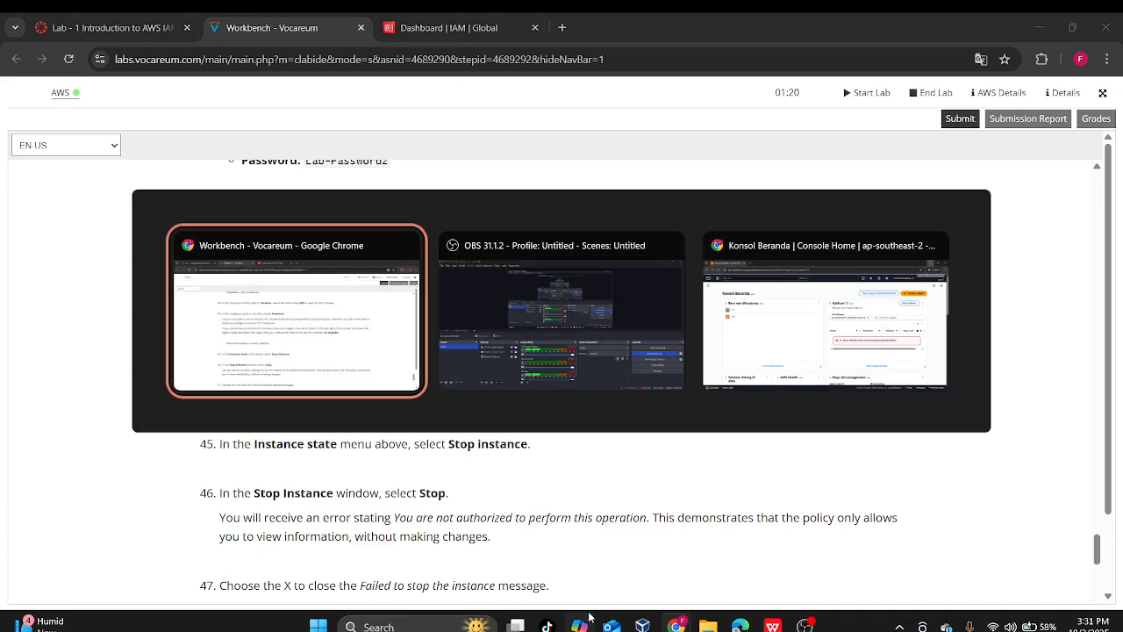
{"action": "key", "text": "alt+shift+Tab"}
{"action": "key", "text": "alt+Tab"}
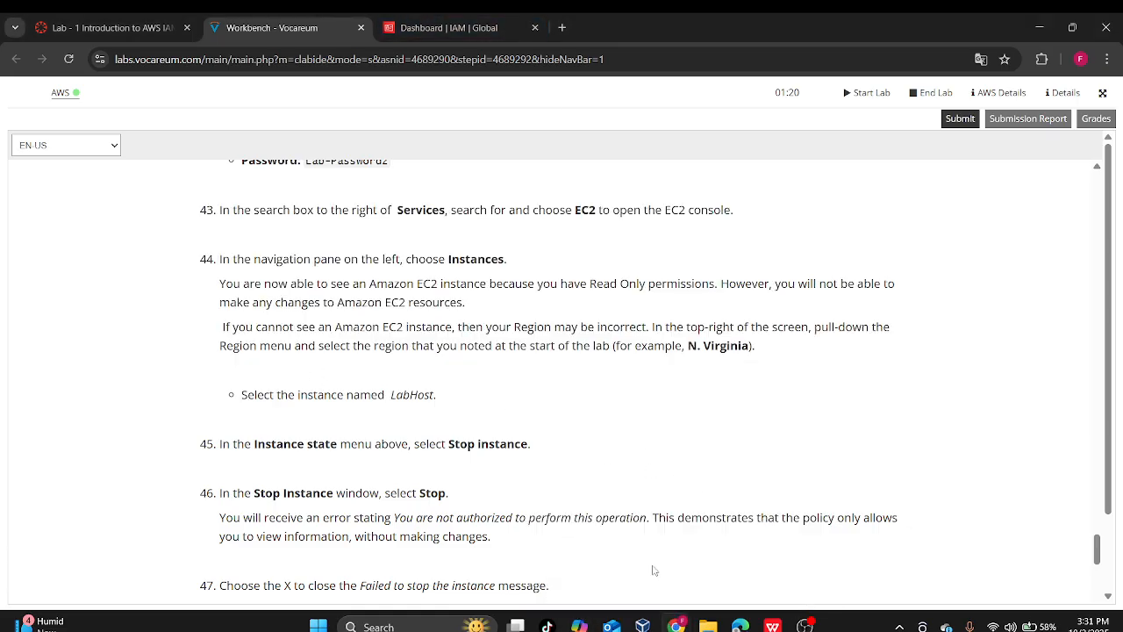
{"action": "left_click", "coordinate": [643, 574]}
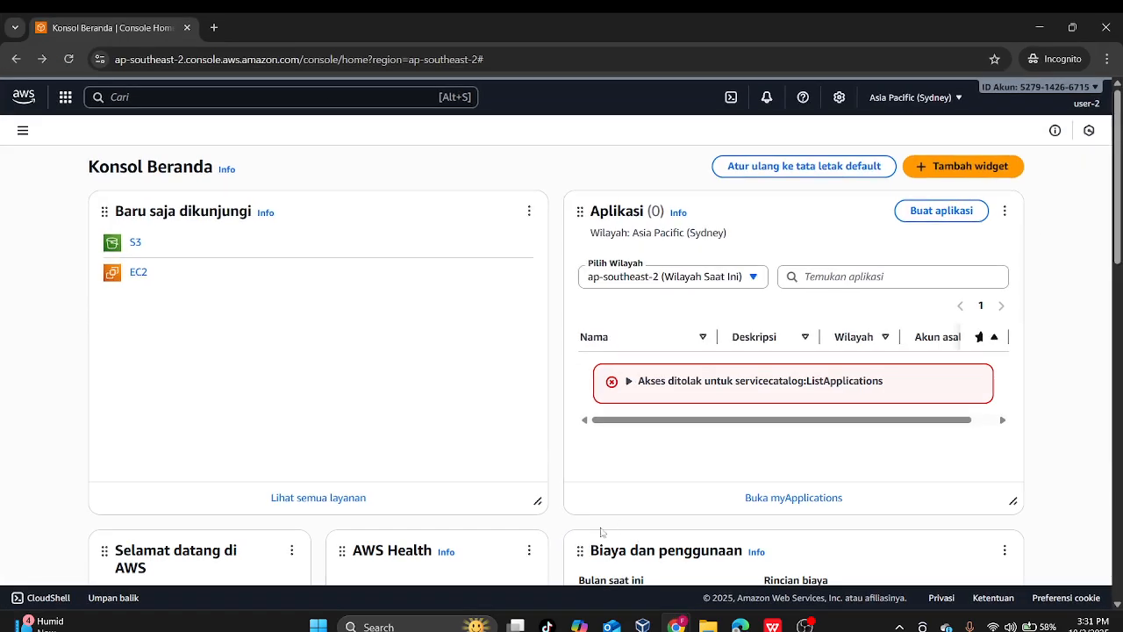
{"action": "left_click", "coordinate": [70, 59]}
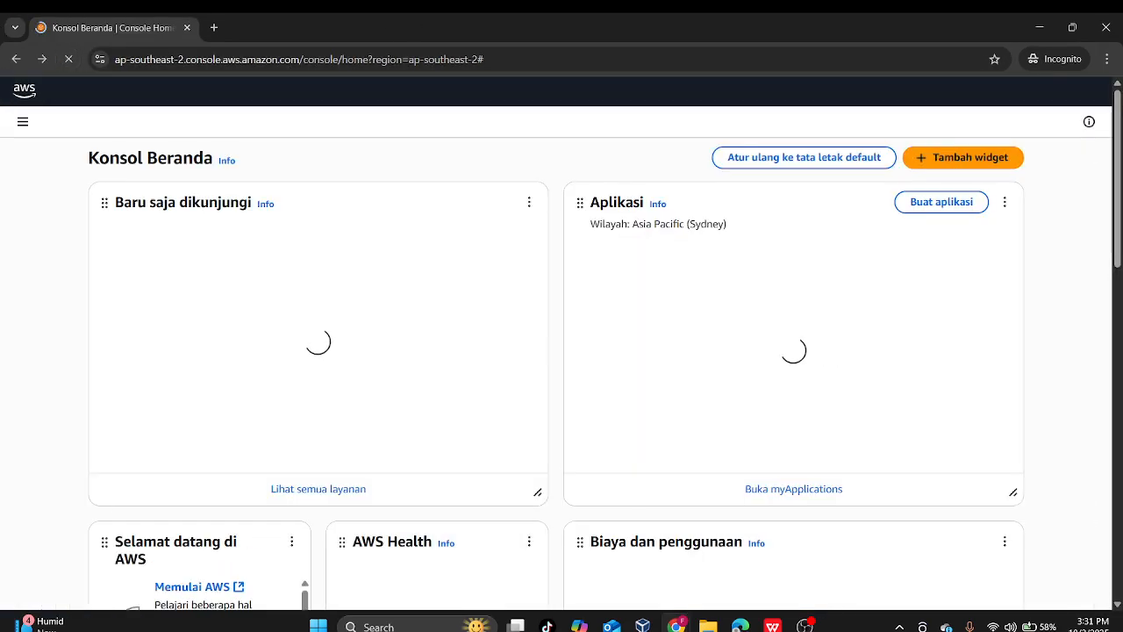
- Check which IAM user is signed in and look over the console home widgets
{"action": "left_click", "coordinate": [1093, 106]}
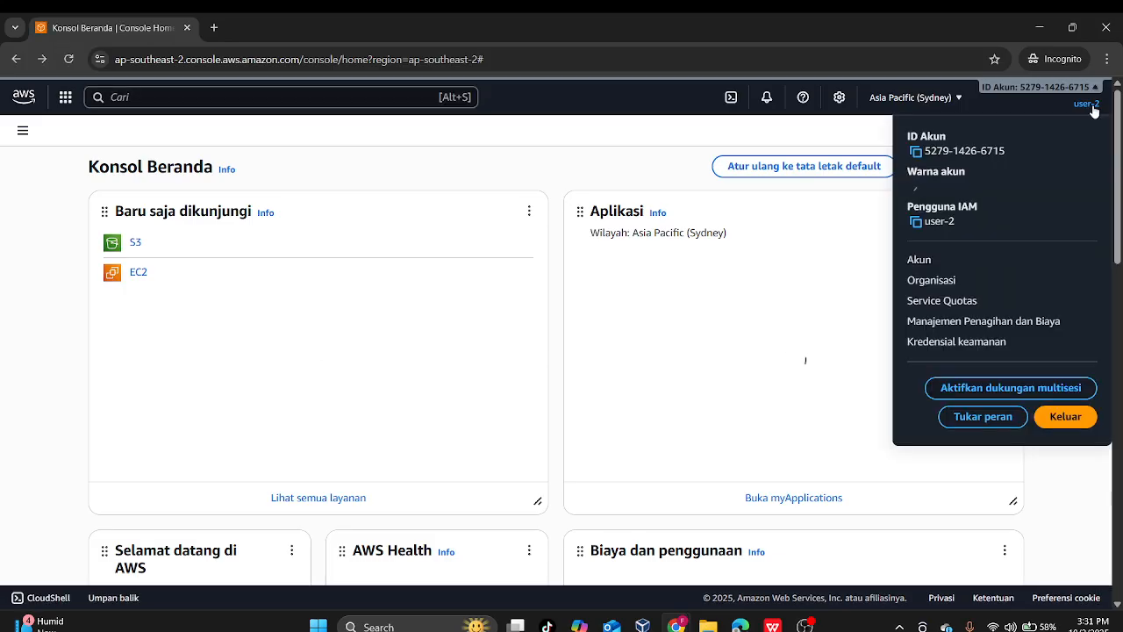
{"action": "left_click", "coordinate": [1099, 102]}
{"action": "scroll", "coordinate": [797, 213], "scroll_direction": "down", "scroll_amount": 4}
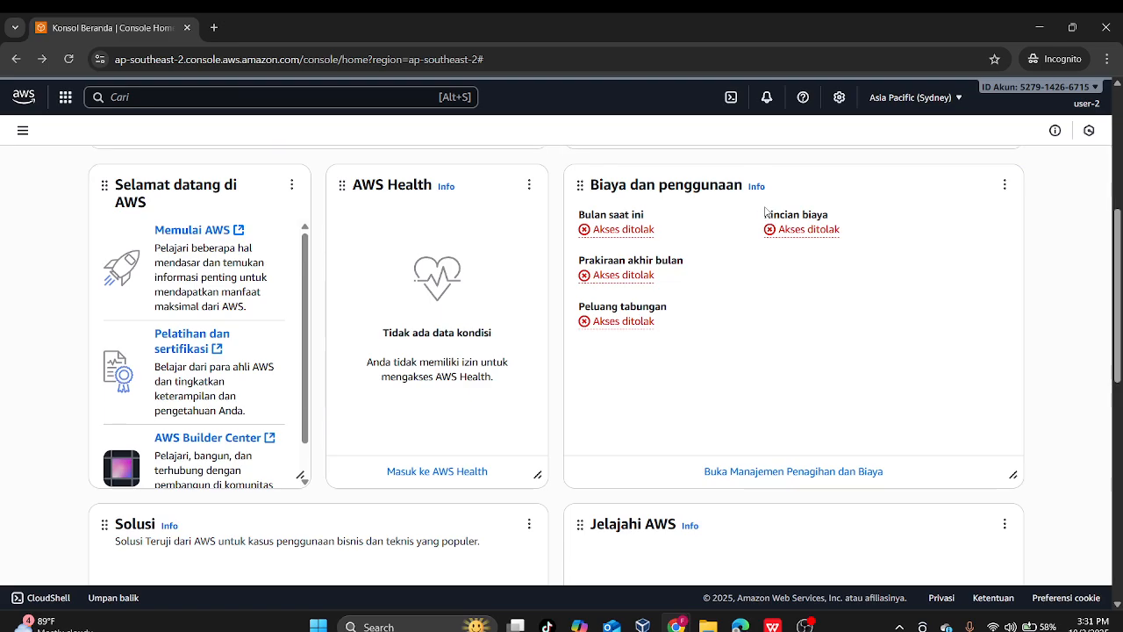
{"action": "scroll", "coordinate": [444, 175], "scroll_direction": "up", "scroll_amount": 4}
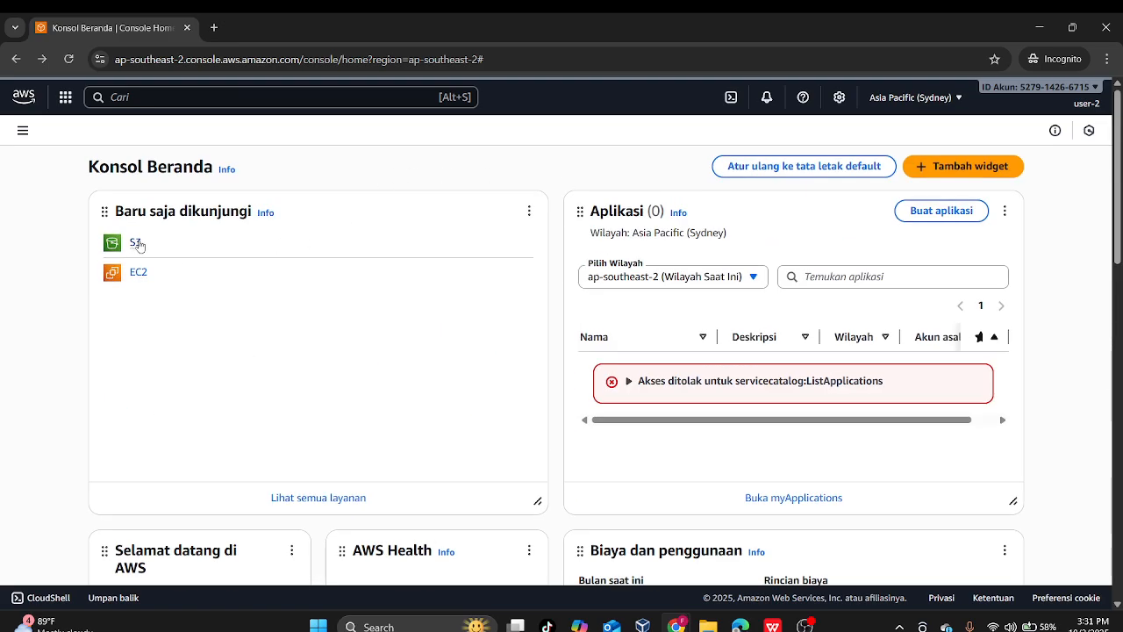
- Open the EC2 console from the recently visited services and look over its dashboard
{"action": "left_click", "coordinate": [145, 278]}
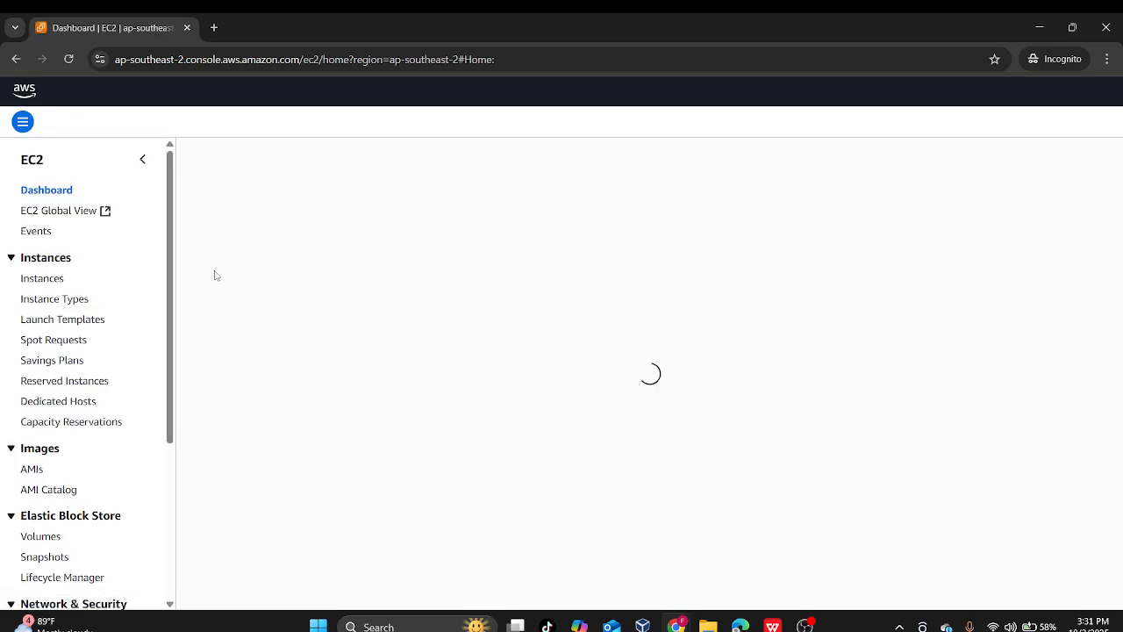
{"action": "scroll", "coordinate": [503, 404], "scroll_direction": "down", "scroll_amount": 3}
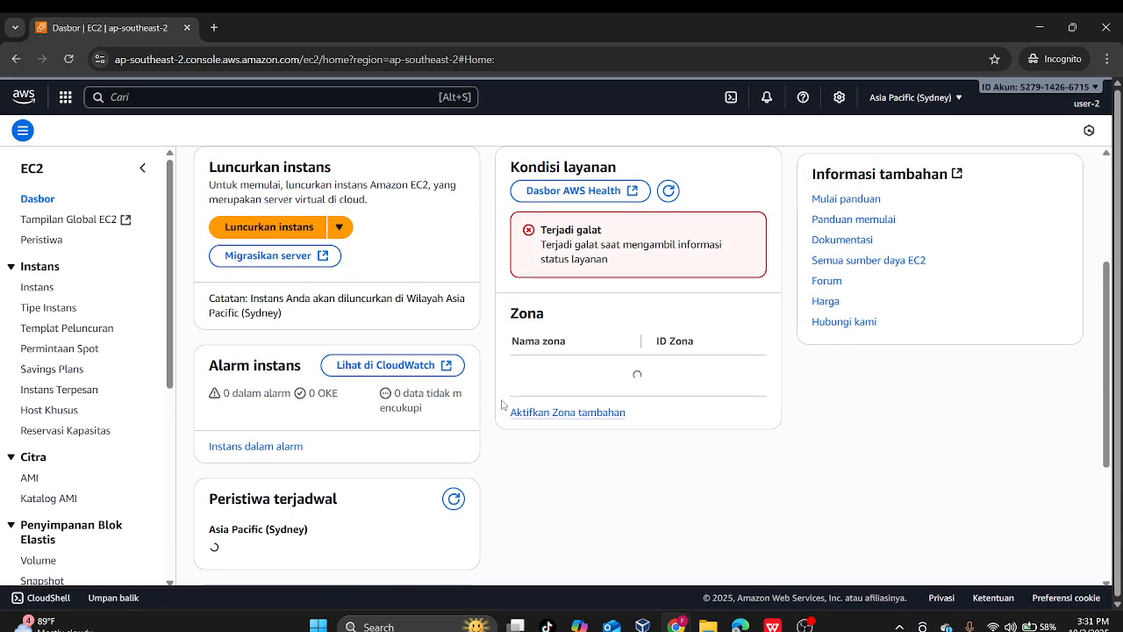
{"action": "scroll", "coordinate": [430, 371], "scroll_direction": "down", "scroll_amount": 3}
{"action": "scroll", "coordinate": [463, 360], "scroll_direction": "up", "scroll_amount": 6}
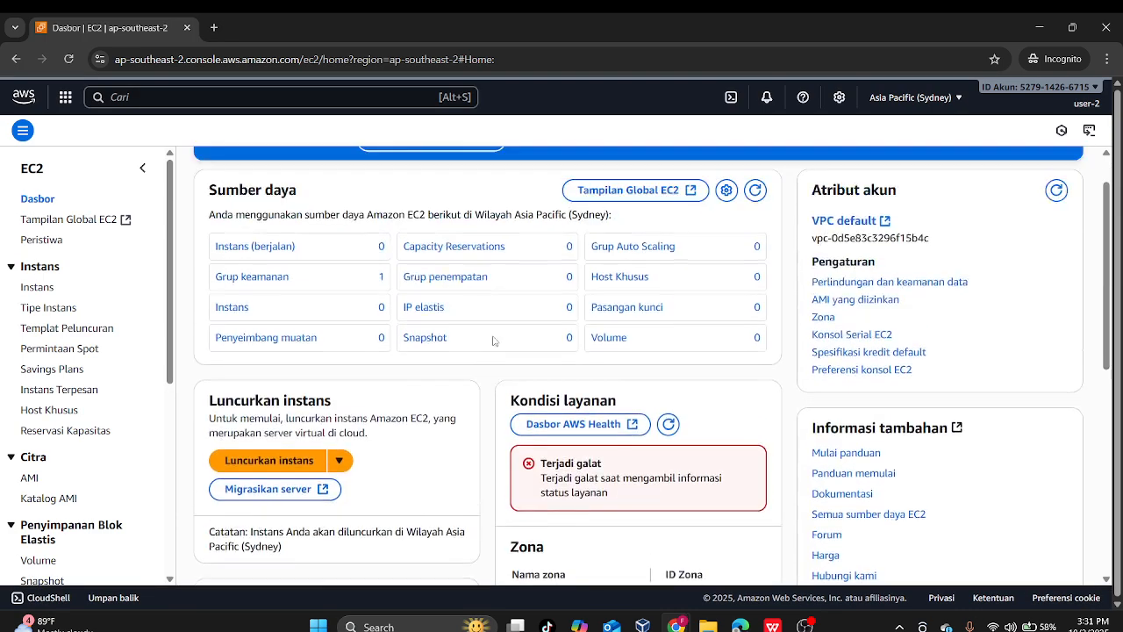
- Check the list of available AWS Regions from the EC2 dashboard
{"action": "left_click", "coordinate": [943, 98]}
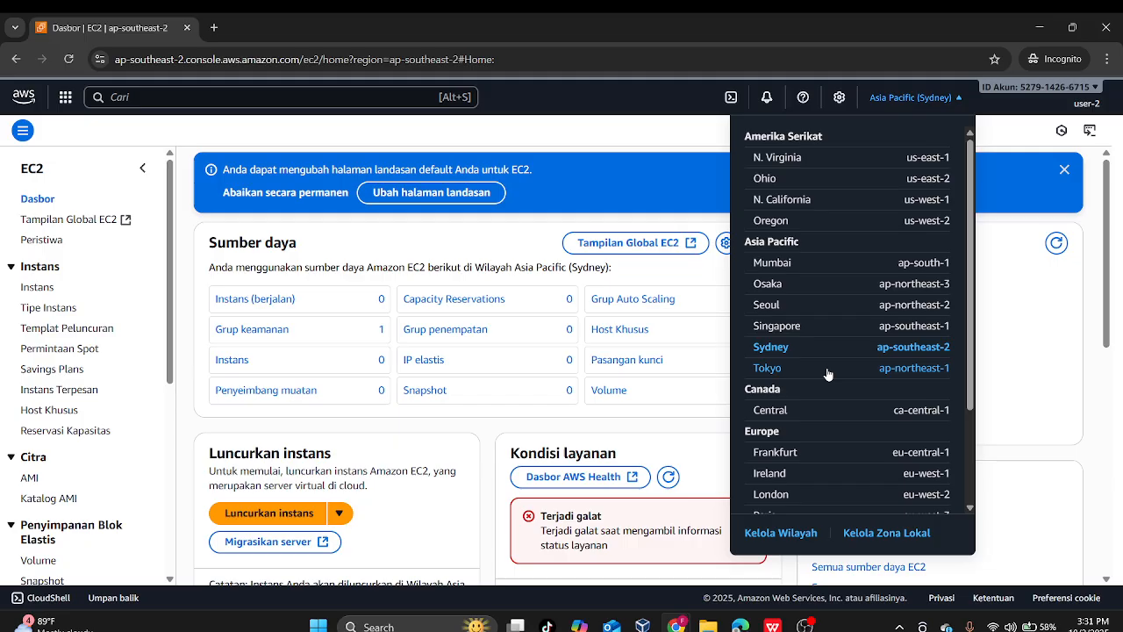
{"action": "left_click", "coordinate": [953, 103]}
{"action": "left_click", "coordinate": [955, 104]}
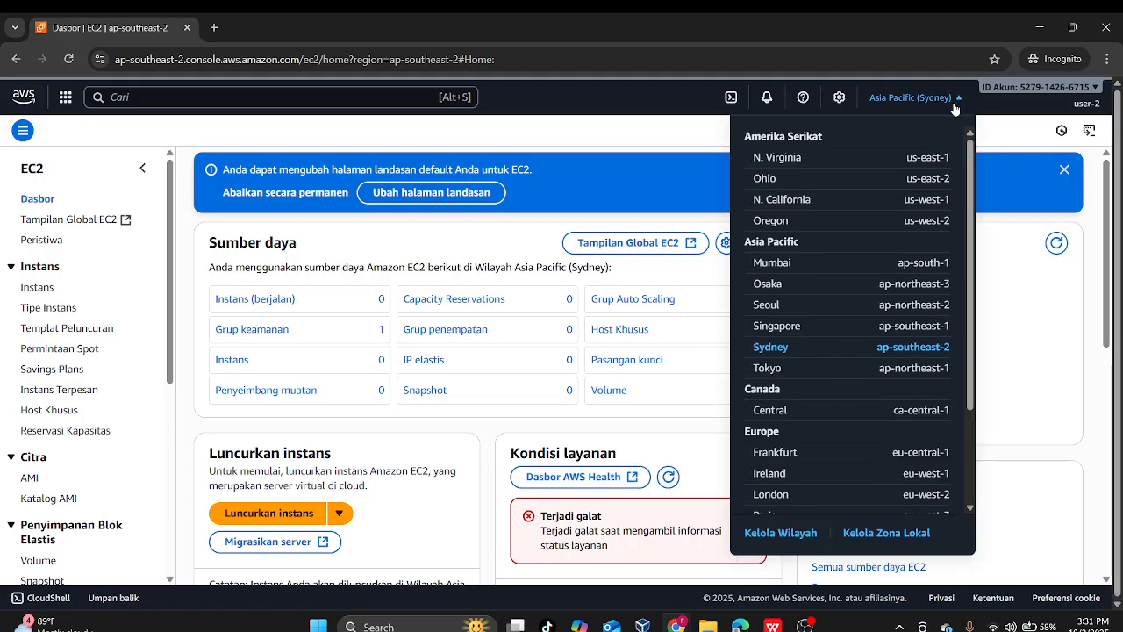
{"action": "left_click", "coordinate": [954, 105]}
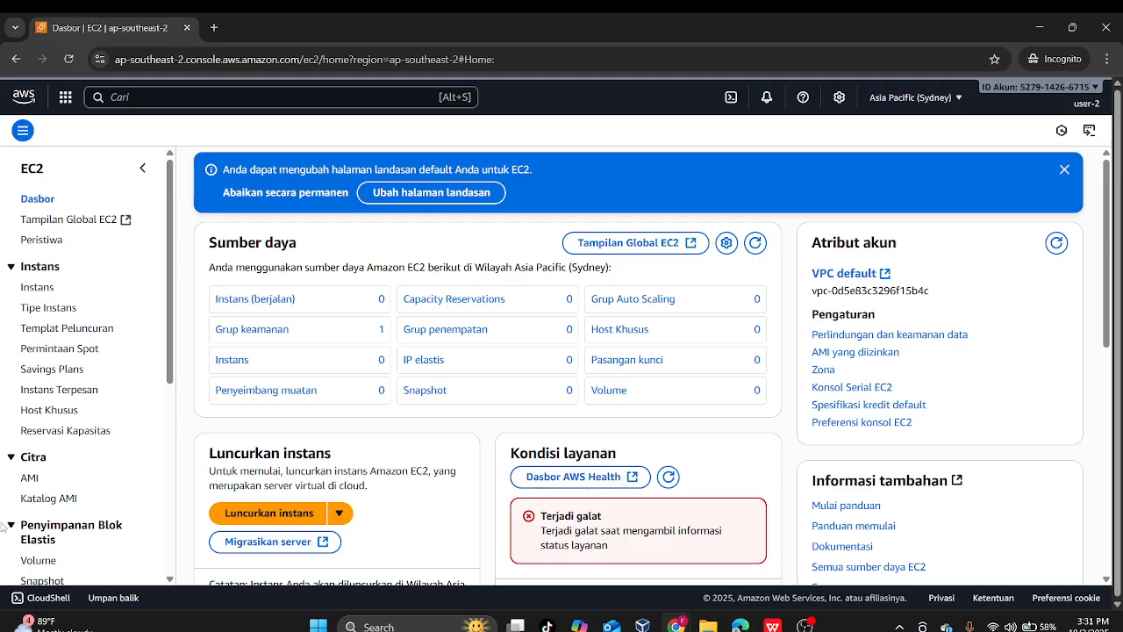
- Return to the console home, open S3 from the recently visited services and look over its landing page
{"action": "left_click", "coordinate": [16, 60]}
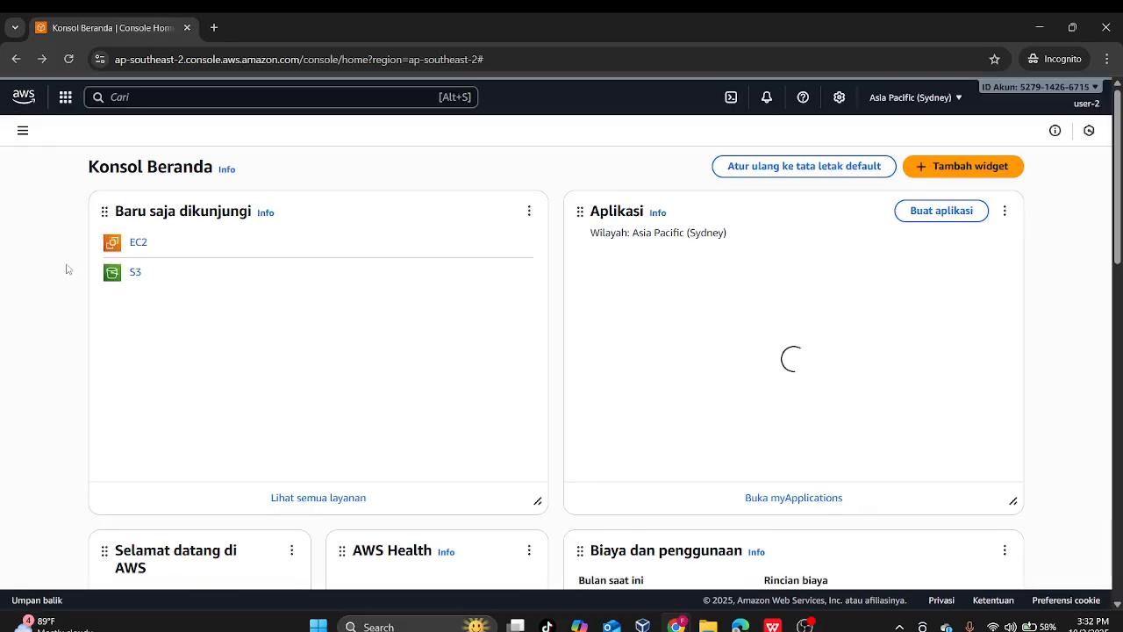
{"action": "left_click", "coordinate": [136, 273]}
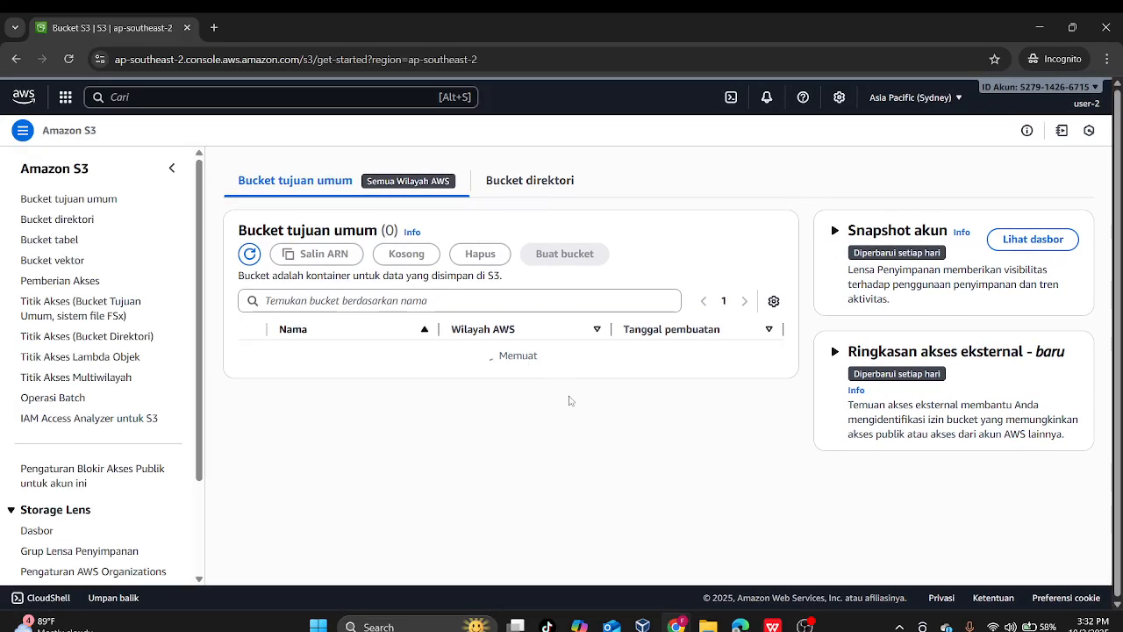
{"action": "scroll", "coordinate": [818, 318], "scroll_direction": "down", "scroll_amount": 5}
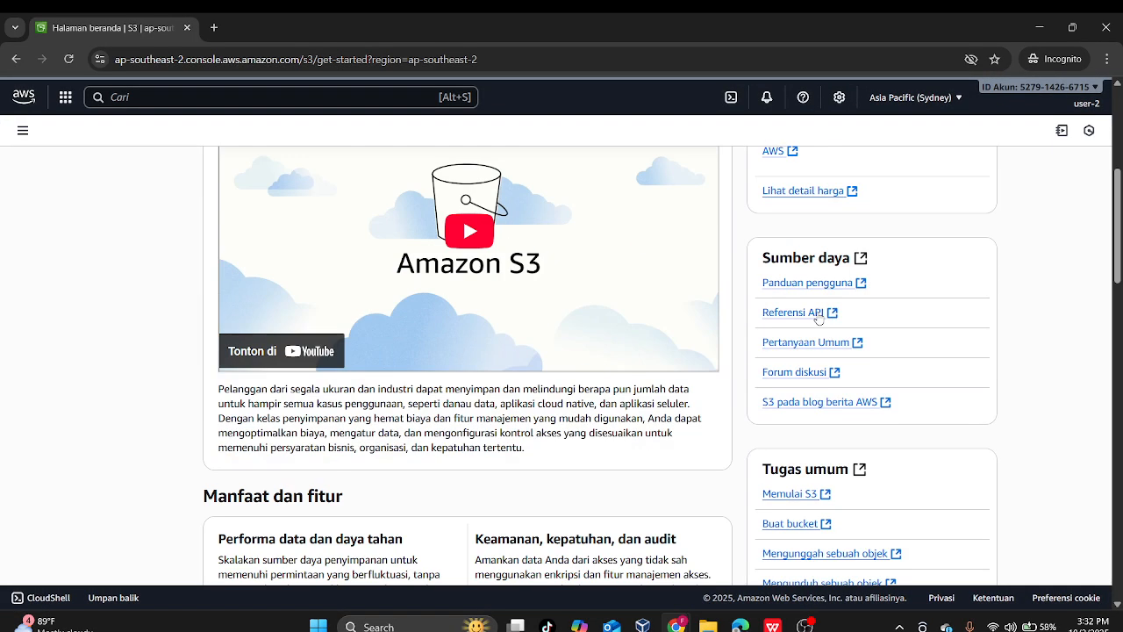
{"action": "scroll", "coordinate": [818, 318], "scroll_direction": "down", "scroll_amount": 3}
{"action": "scroll", "coordinate": [584, 316], "scroll_direction": "up", "scroll_amount": 7}
{"action": "scroll", "coordinate": [584, 316], "scroll_direction": "down", "scroll_amount": 1}
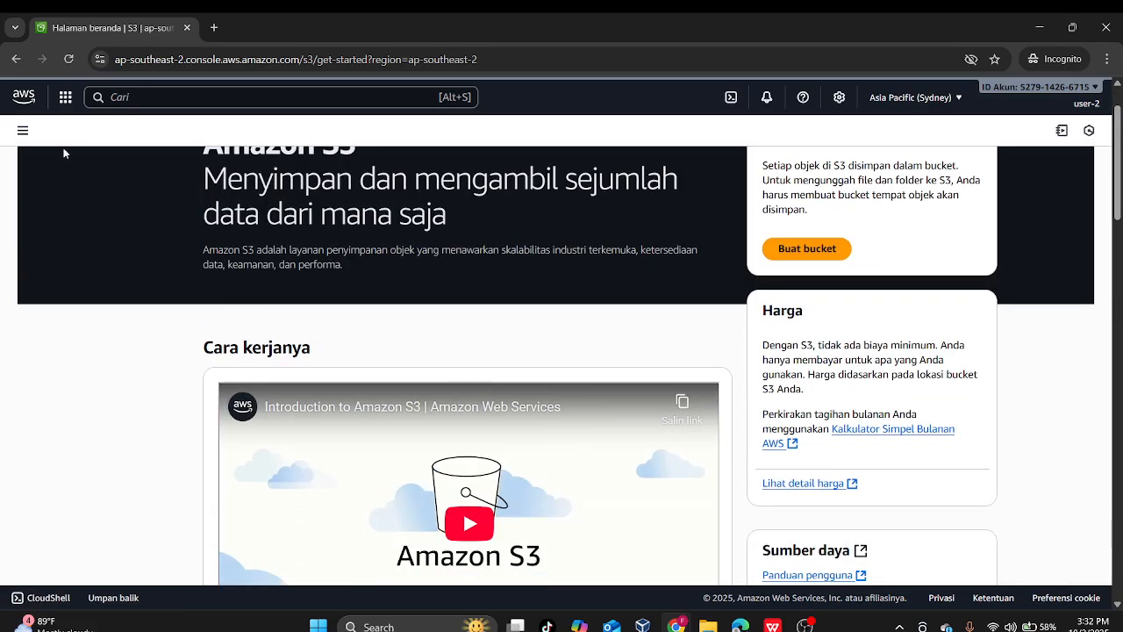
{"action": "scroll", "coordinate": [561, 351], "scroll_direction": "down", "scroll_amount": 15}
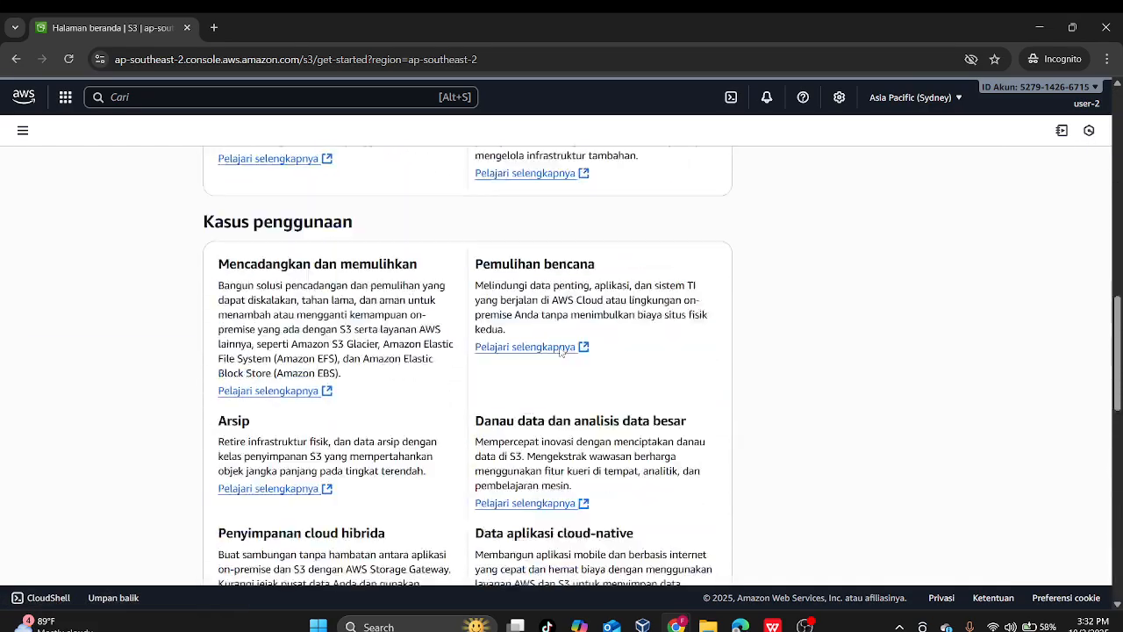
{"action": "scroll", "coordinate": [561, 351], "scroll_direction": "up", "scroll_amount": 15}
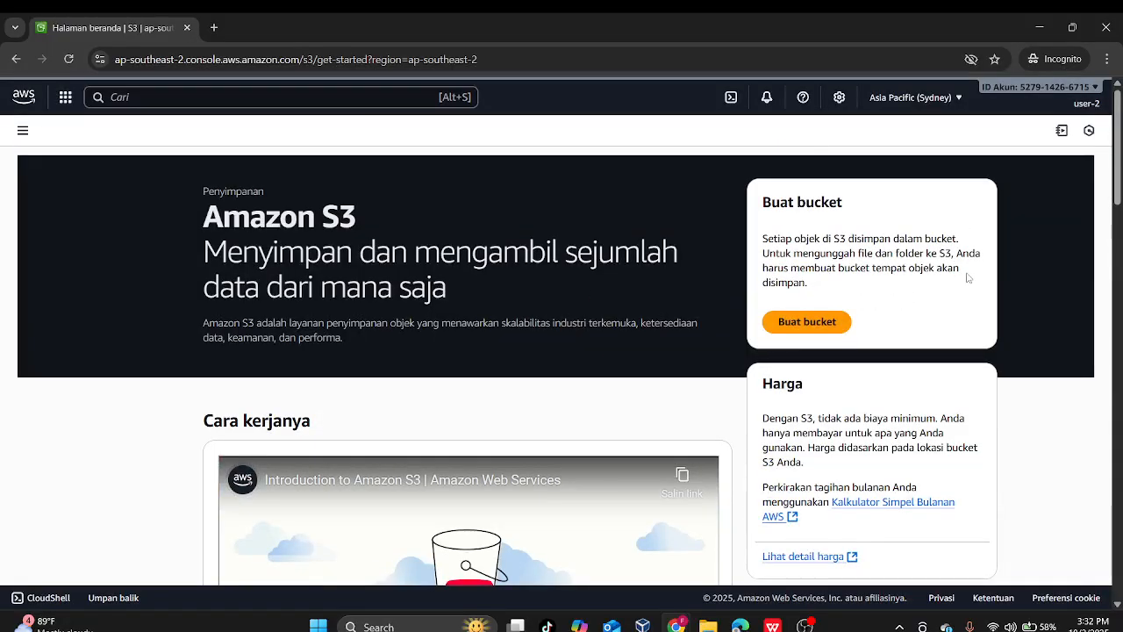
{"action": "scroll", "coordinate": [831, 317], "scroll_direction": "down", "scroll_amount": 3}
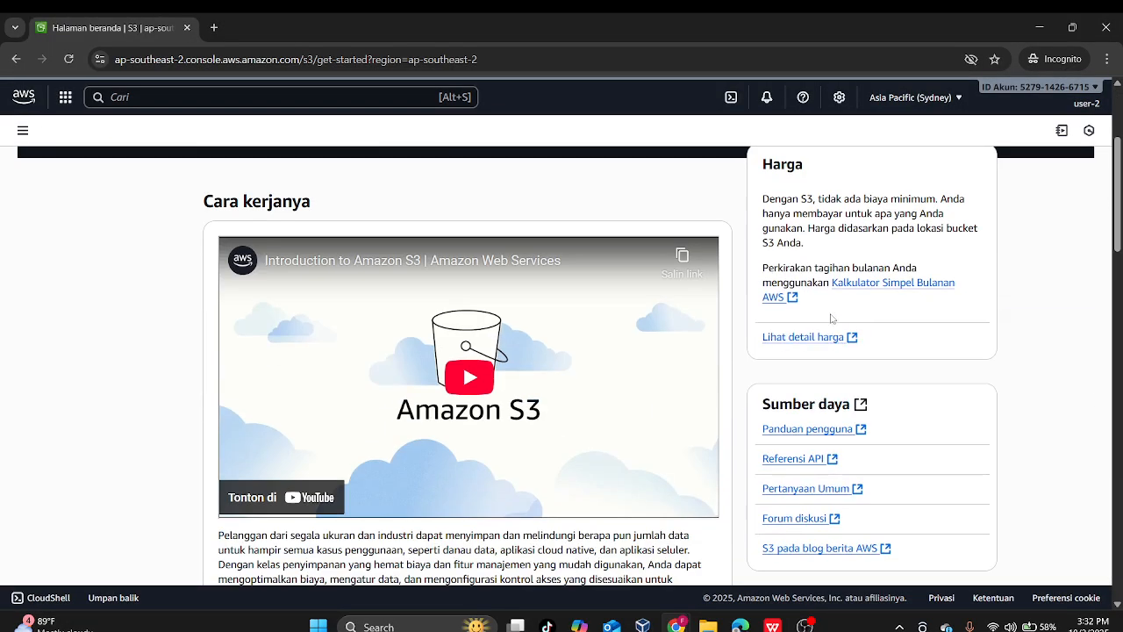
- Sign user-2 out from the console home and replace the incognito window with a new one
{"action": "left_click", "coordinate": [16, 59]}
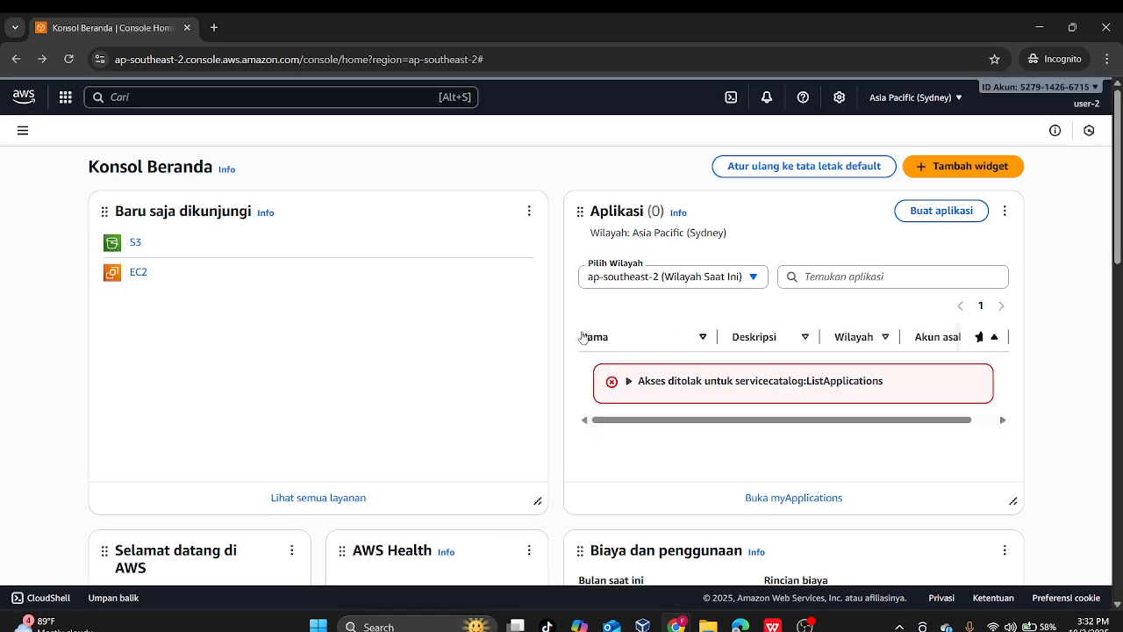
{"action": "scroll", "coordinate": [887, 405], "scroll_direction": "down", "scroll_amount": 1}
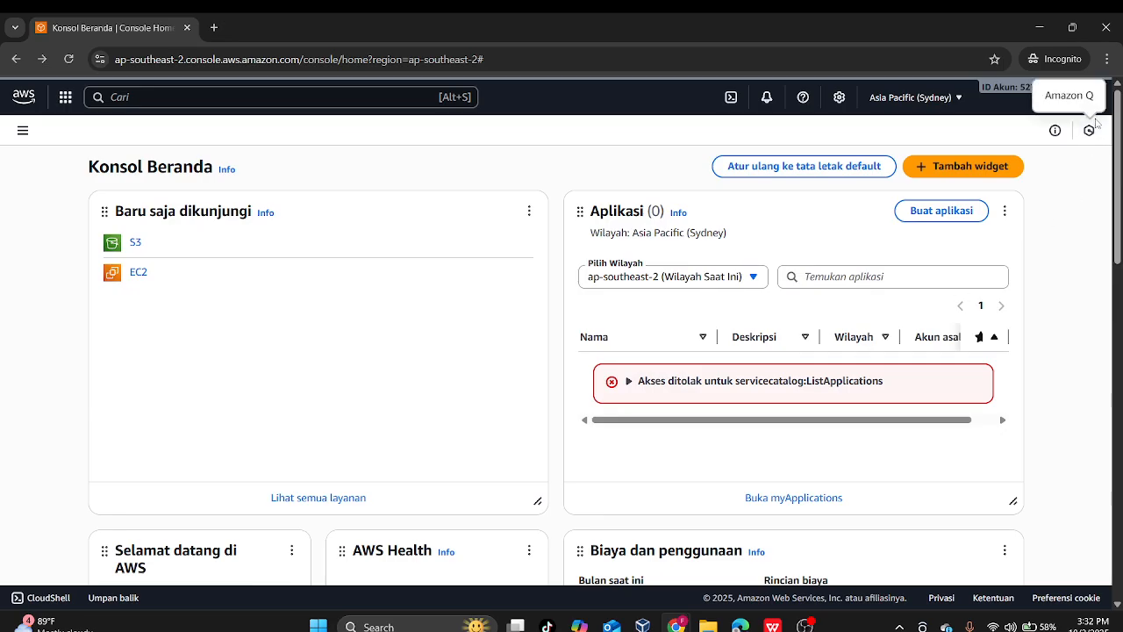
{"action": "left_click", "coordinate": [1097, 98]}
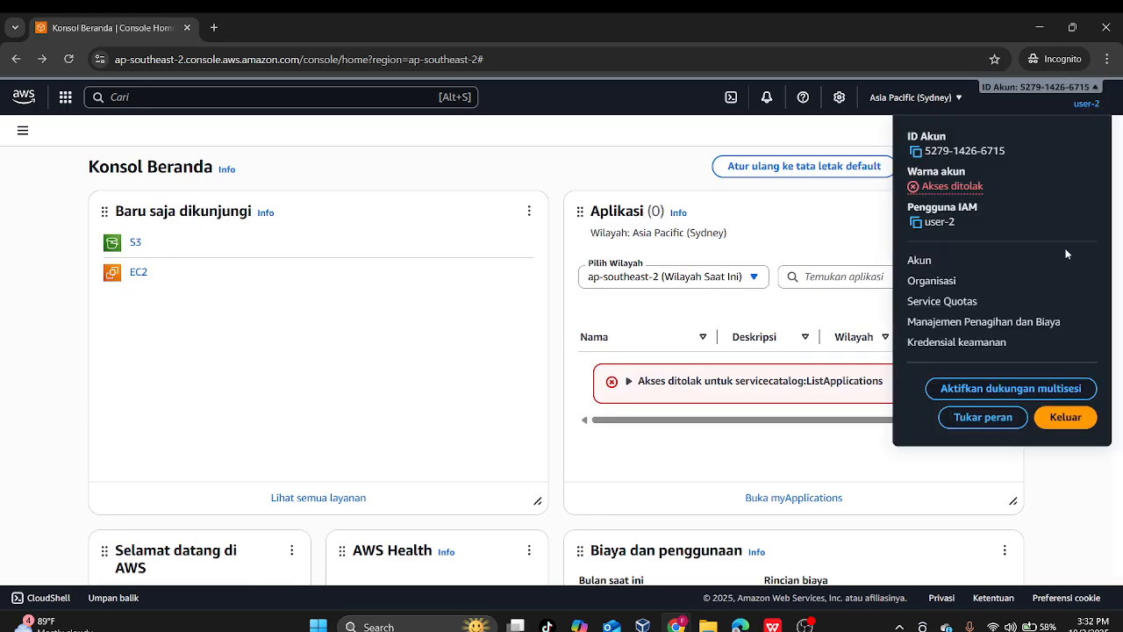
{"action": "left_click", "coordinate": [1083, 425]}
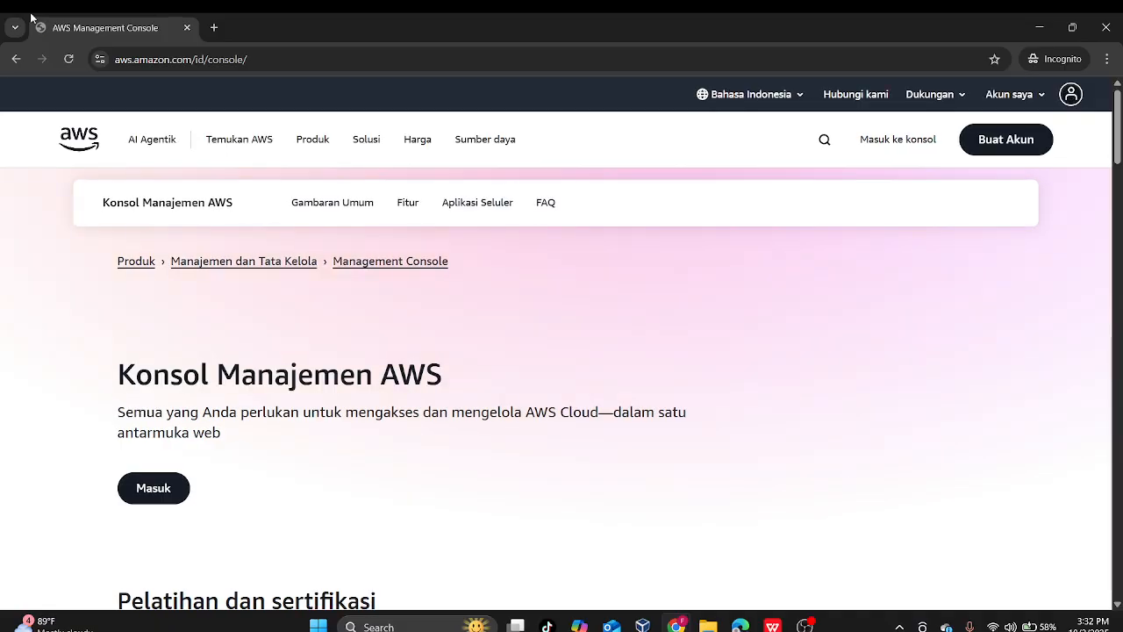
{"action": "left_click", "coordinate": [186, 30]}
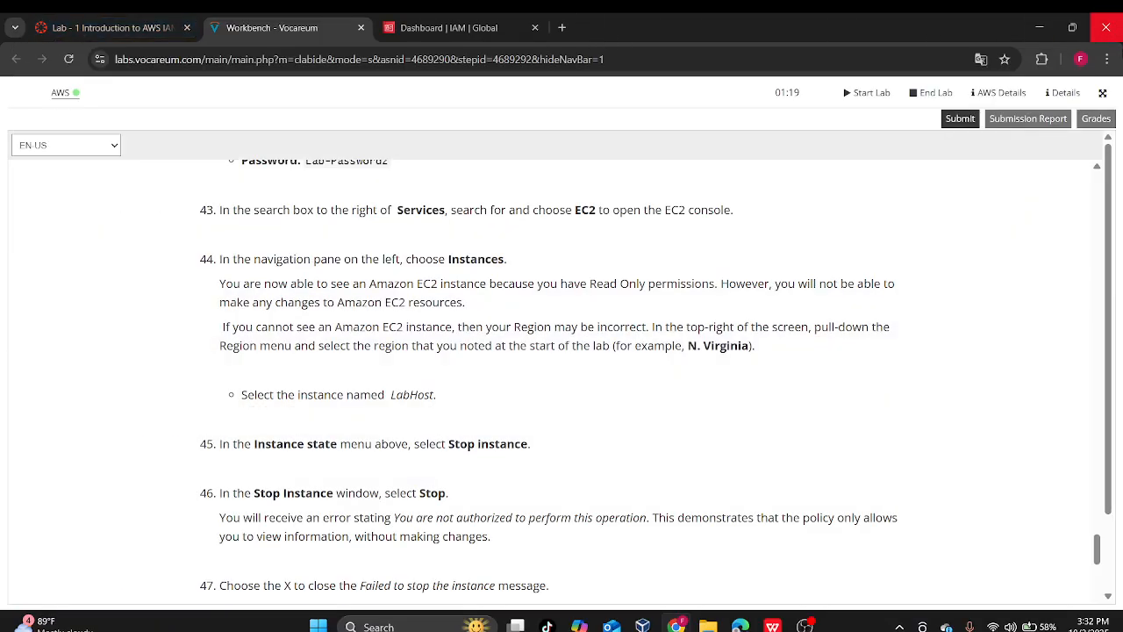
{"action": "left_click", "coordinate": [1107, 59]}
{"action": "left_click", "coordinate": [974, 128]}
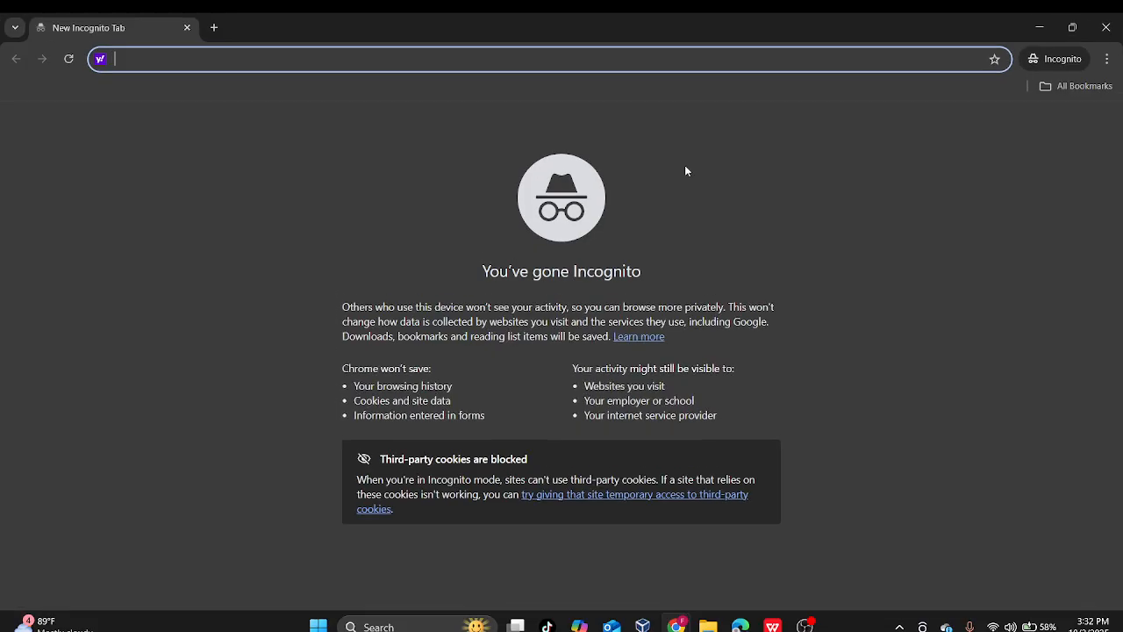
- Switch to the regular browser window and copy the sign-in URL for IAM users from the IAM dashboard
{"action": "left_click", "coordinate": [676, 625]}
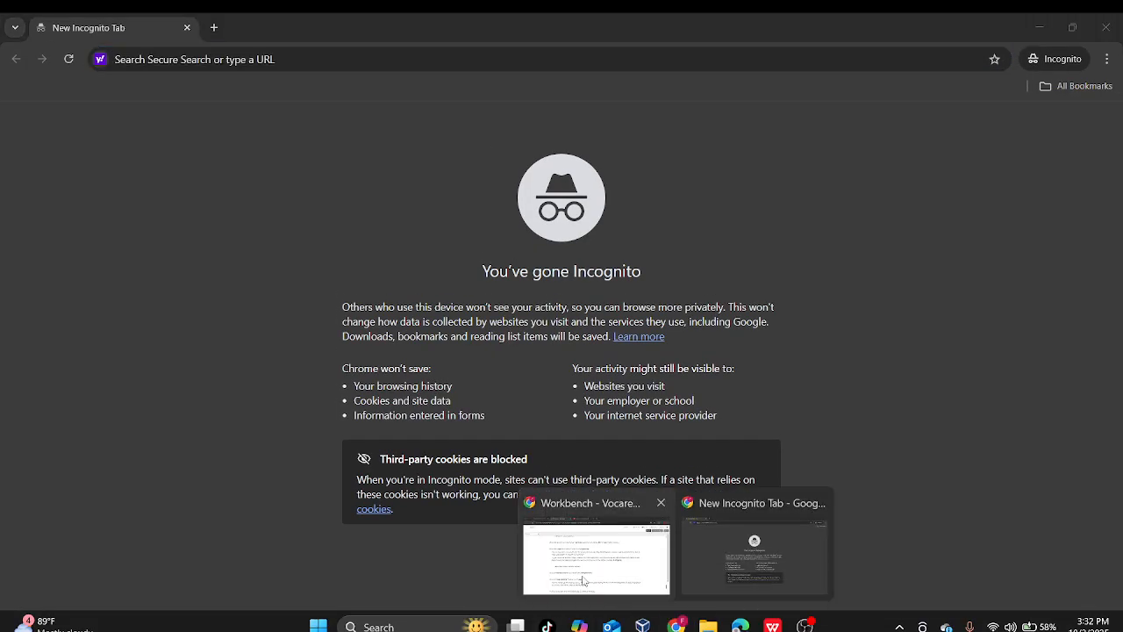
{"action": "left_click", "coordinate": [579, 570]}
{"action": "scroll", "coordinate": [578, 570], "scroll_direction": "up", "scroll_amount": 4}
{"action": "left_click", "coordinate": [423, 21]}
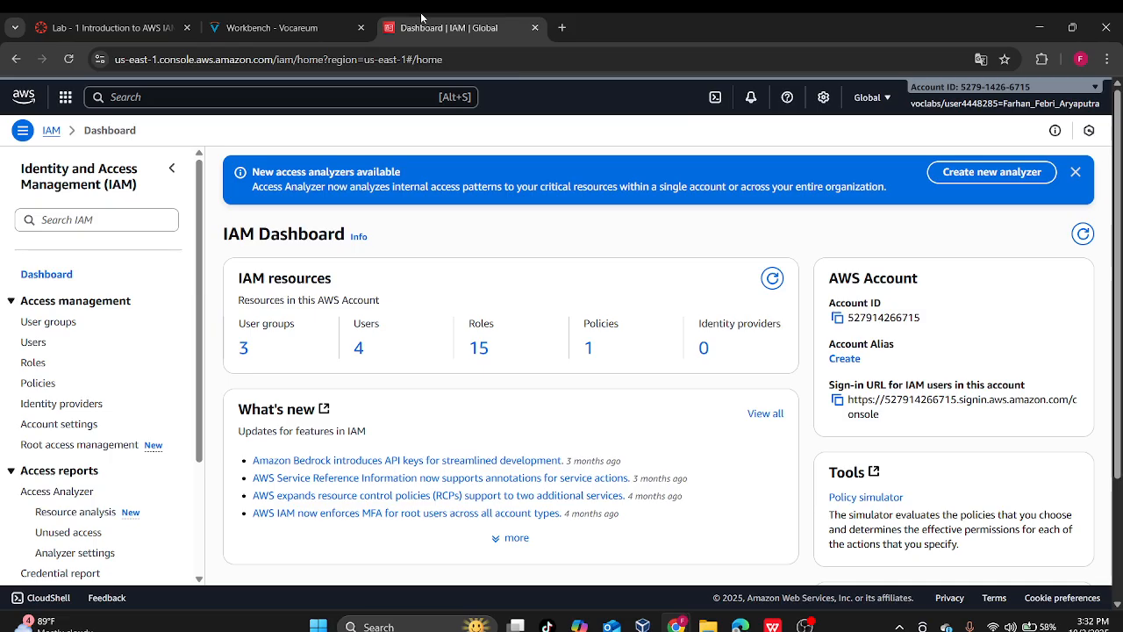
{"action": "left_click", "coordinate": [823, 97]}
{"action": "left_click", "coordinate": [903, 293]}
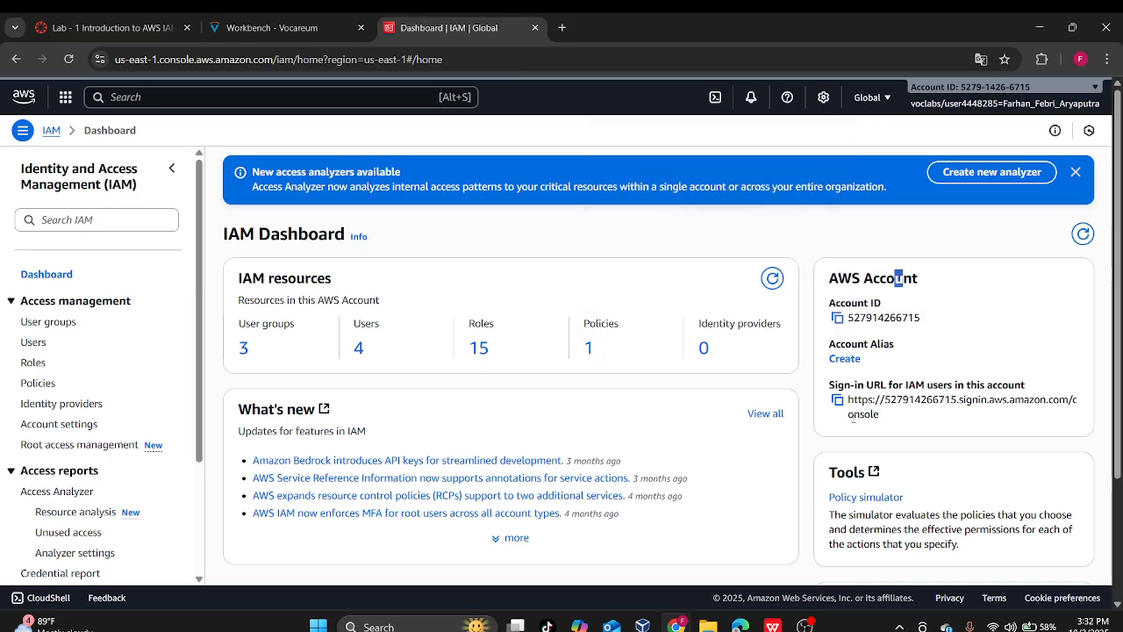
{"action": "left_click", "coordinate": [837, 399]}
- Load the copied IAM sign-in URL in the new incognito window
{"action": "left_click", "coordinate": [746, 544]}
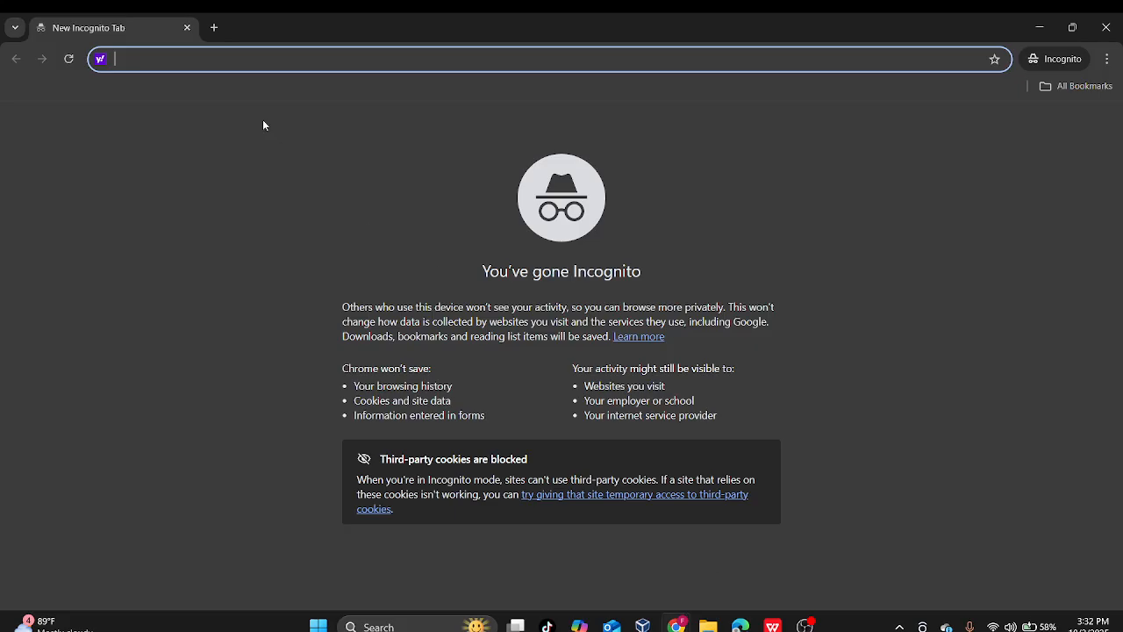
{"action": "key", "text": "ctrl+v"}
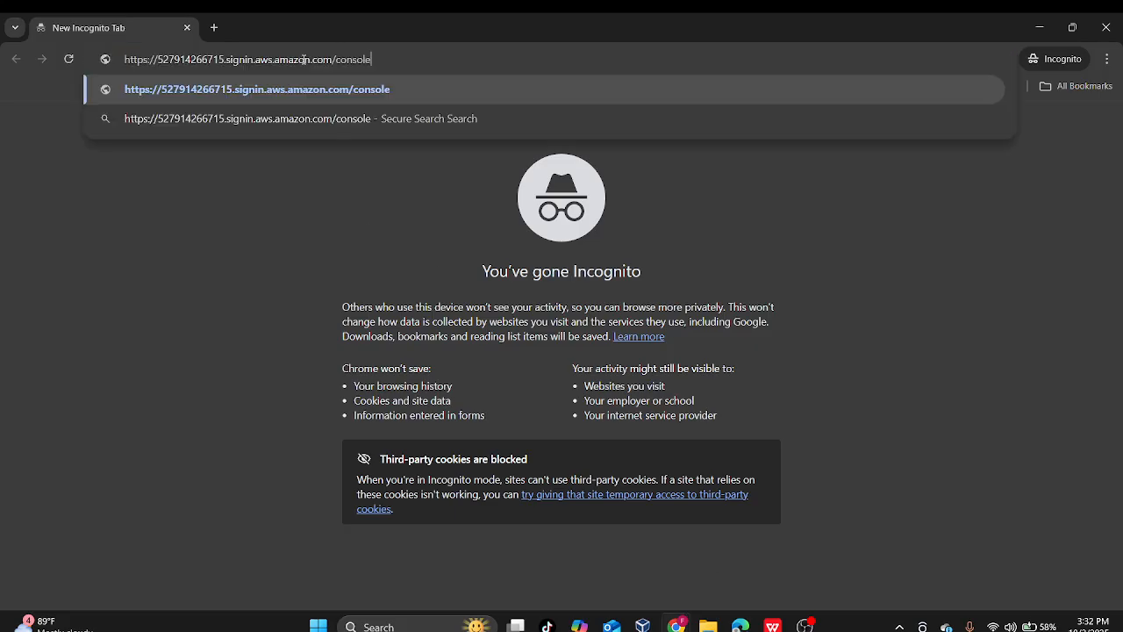
{"action": "key", "text": "Return"}
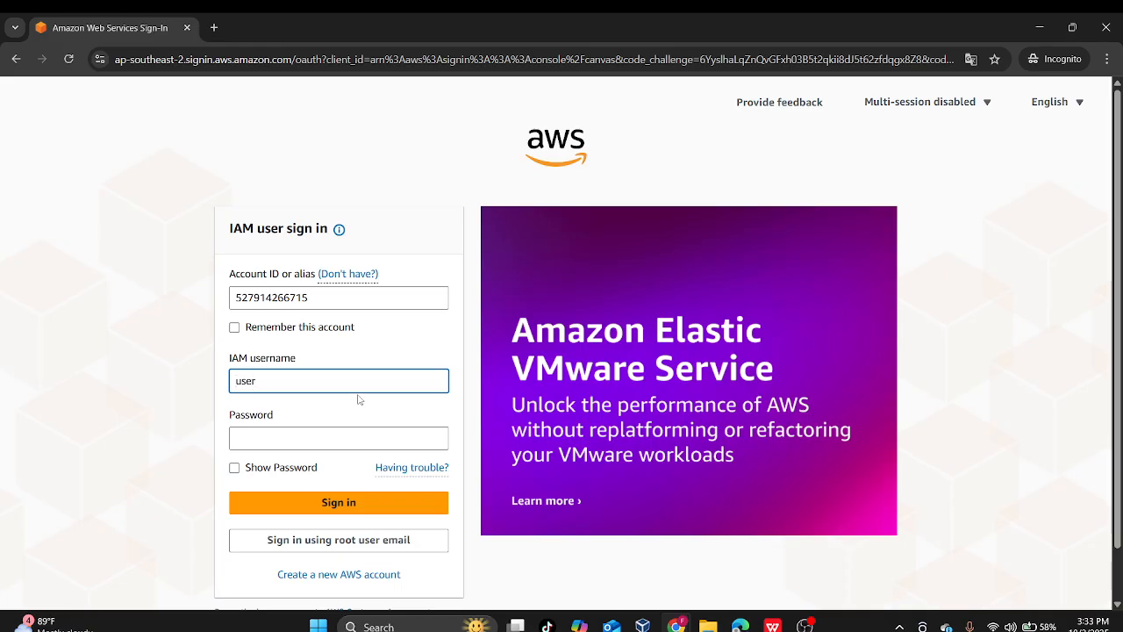
- Sign in with the IAM username user-3, entering the account password and revealing it to correct the typing
{"action": "type", "text": "-3"}
{"action": "left_click", "coordinate": [397, 441]}
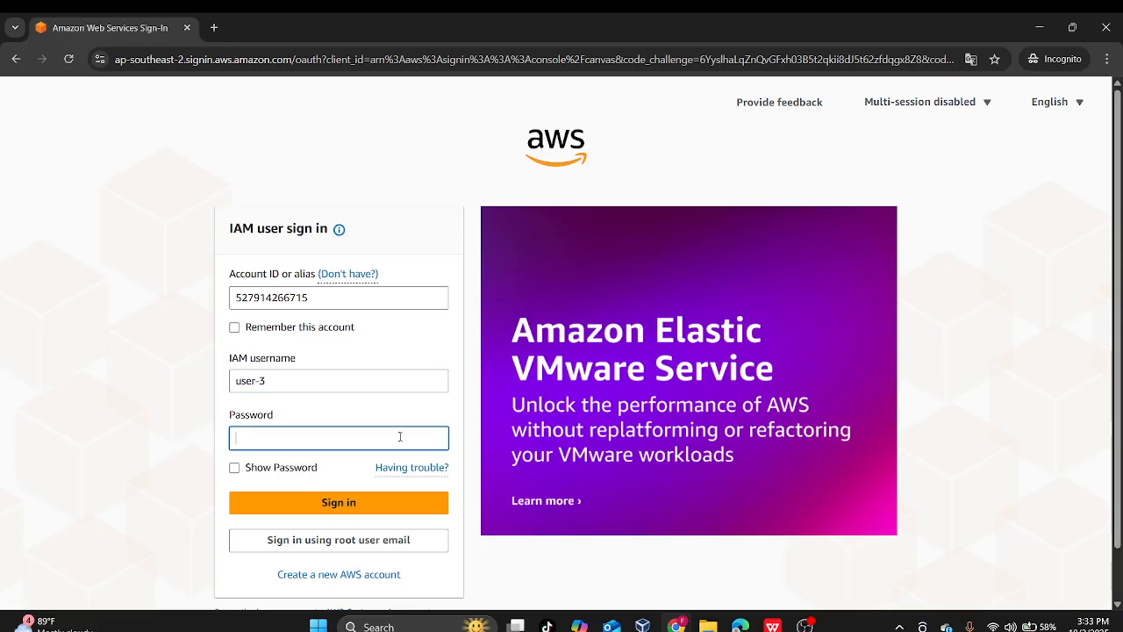
{"action": "type", "text": "•••"}
{"action": "left_click", "coordinate": [234, 467]}
{"action": "left_click", "coordinate": [247, 438]}
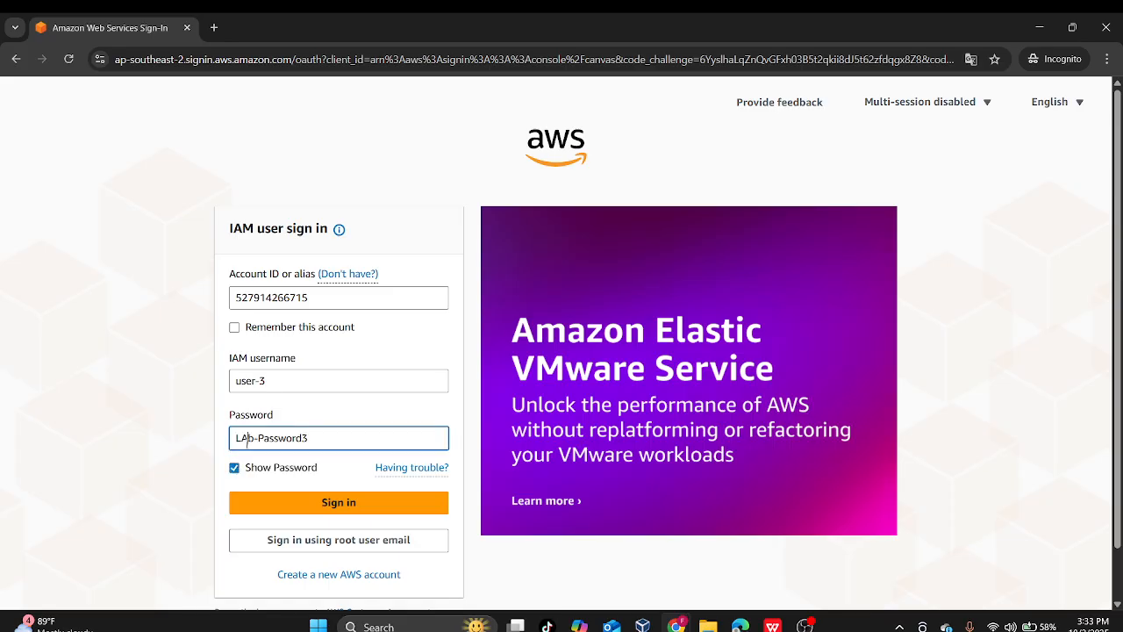
{"action": "key", "text": "BackSpace"}
{"action": "type", "text": "a"}
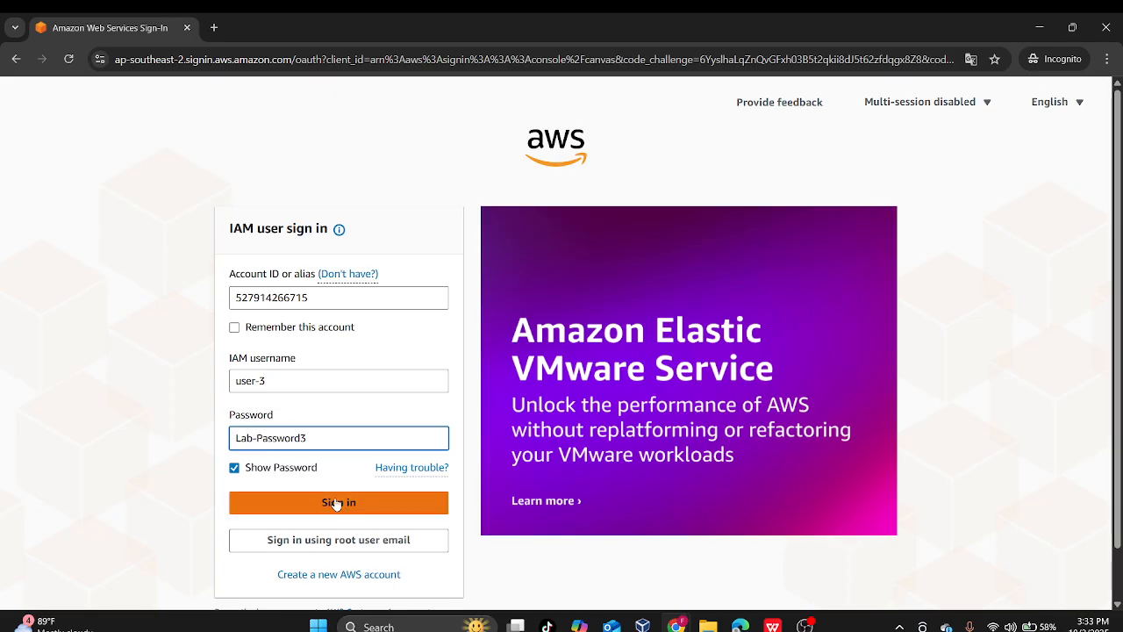
{"action": "left_click", "coordinate": [334, 500]}
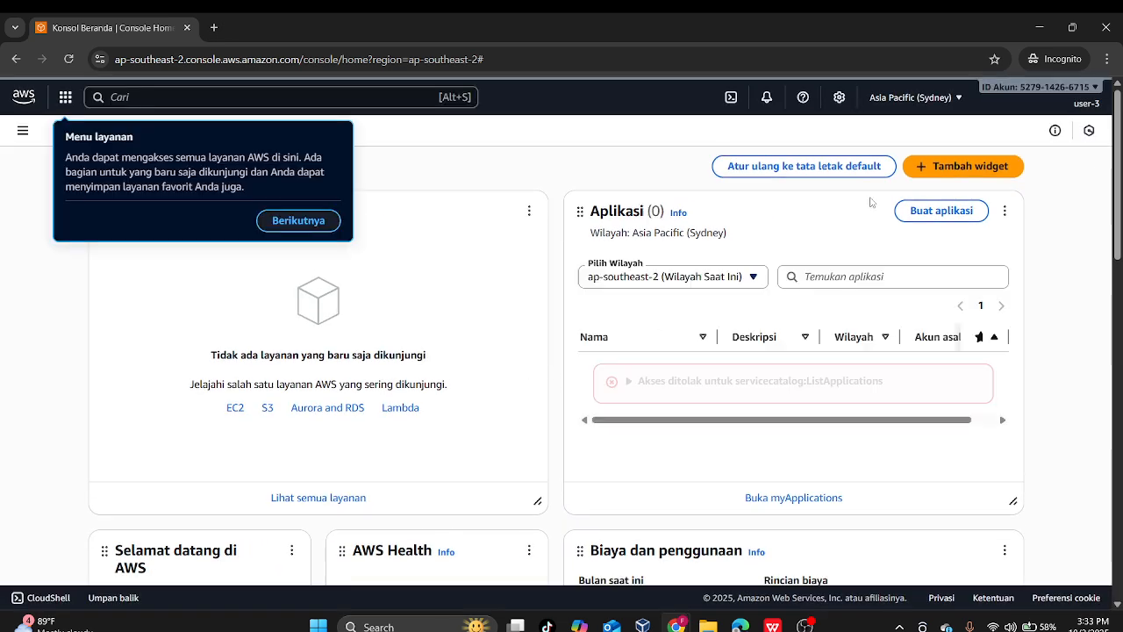
- Step through and dismiss the introductory tips on the console home
{"action": "left_click", "coordinate": [297, 219]}
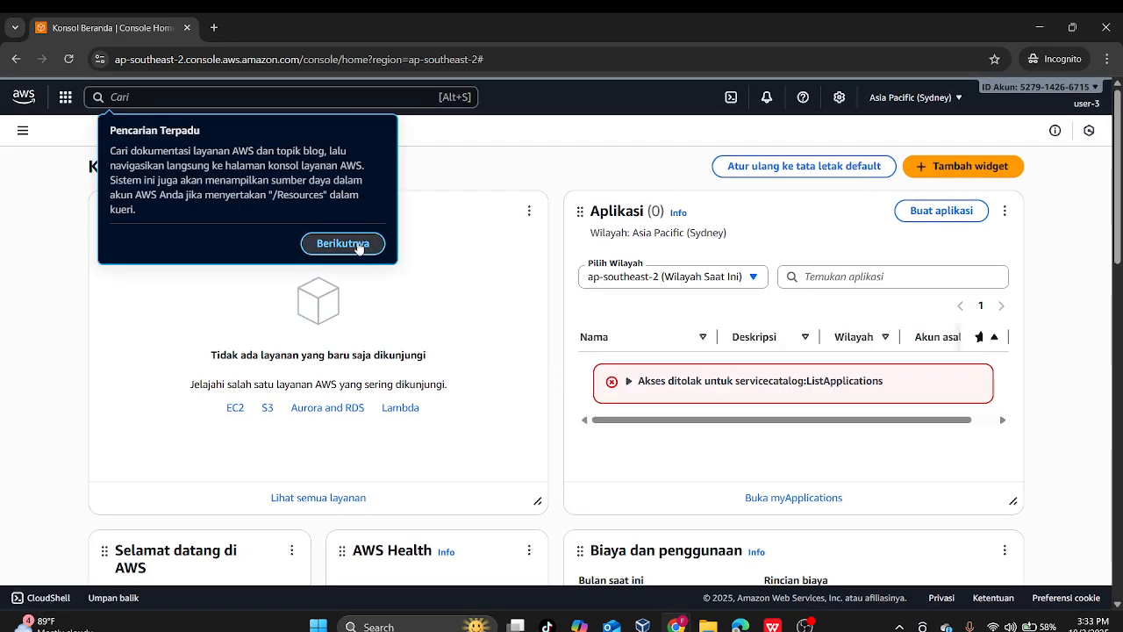
{"action": "left_click", "coordinate": [358, 245]}
{"action": "left_click", "coordinate": [1063, 215]}
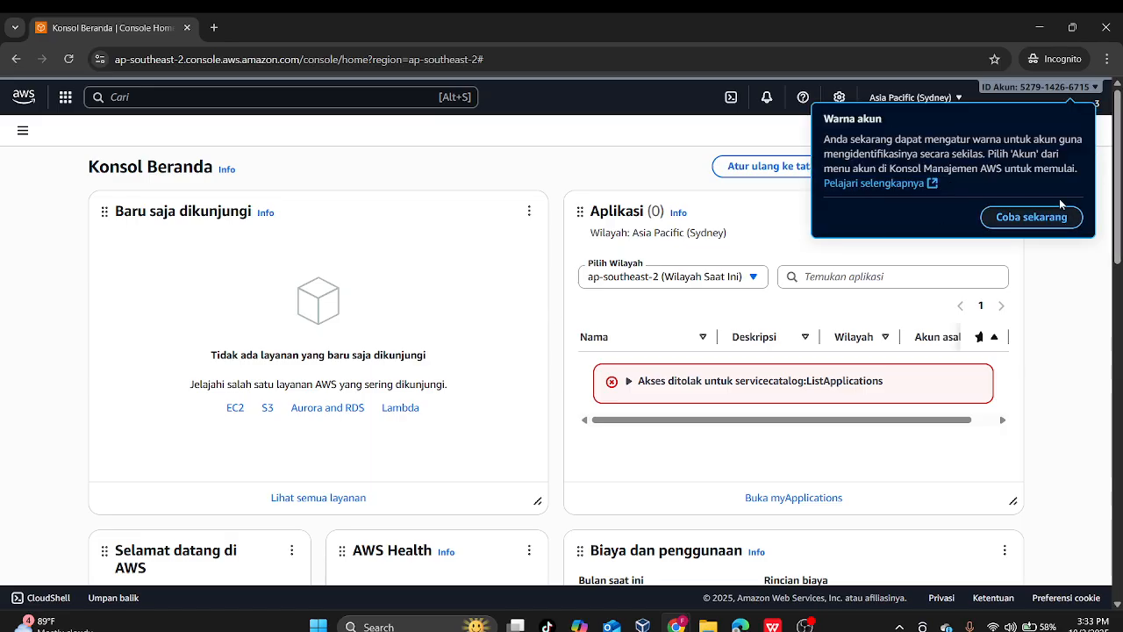
{"action": "left_click", "coordinate": [1076, 307]}
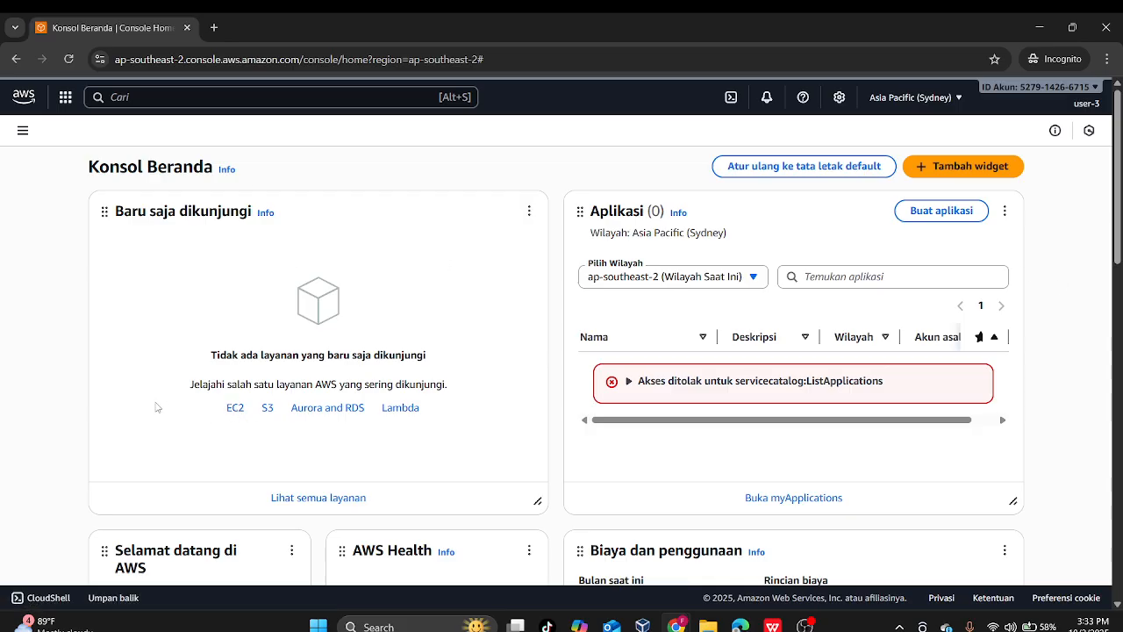
- Open the EC2 console from the suggested services and open the list of running instances from its dashboard
{"action": "left_click", "coordinate": [233, 409]}
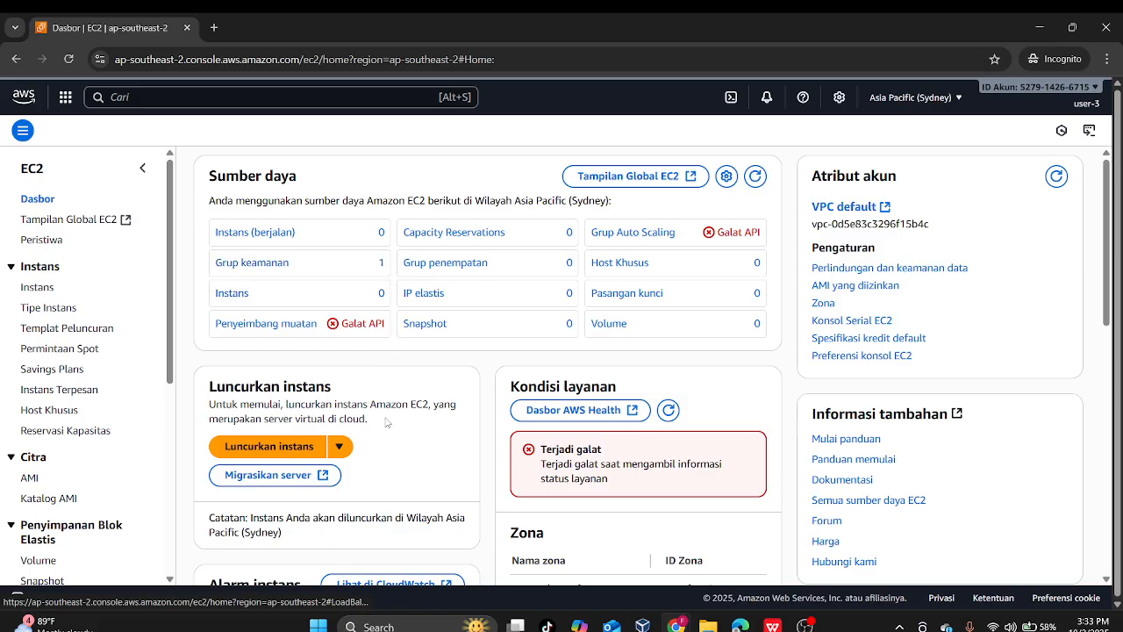
{"action": "left_click", "coordinate": [256, 233]}
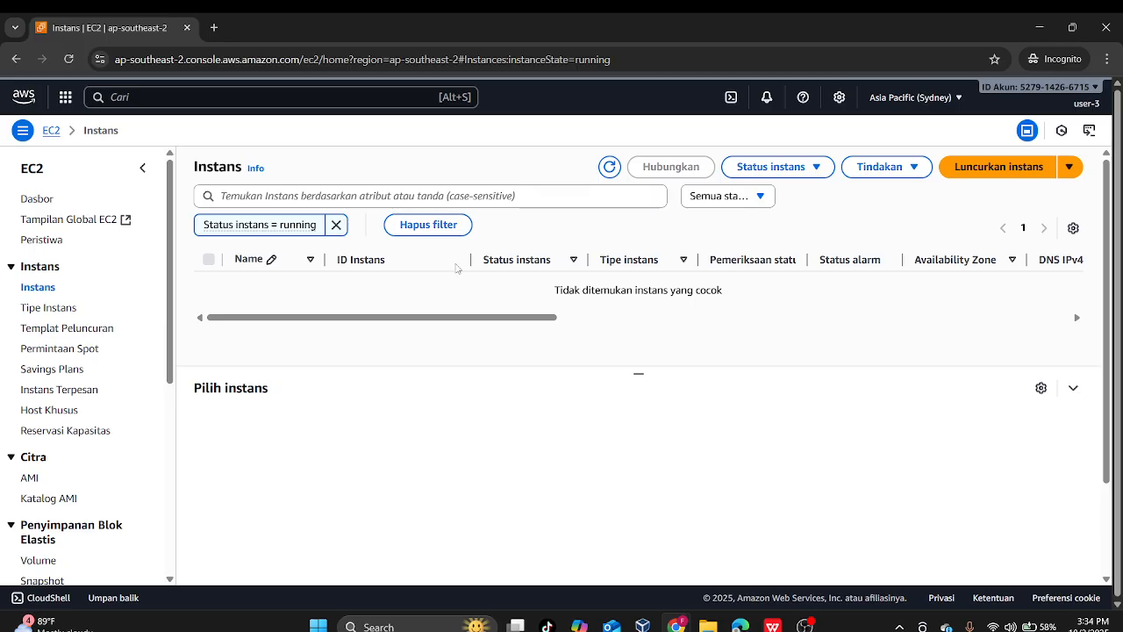
{"action": "left_click", "coordinate": [14, 60]}
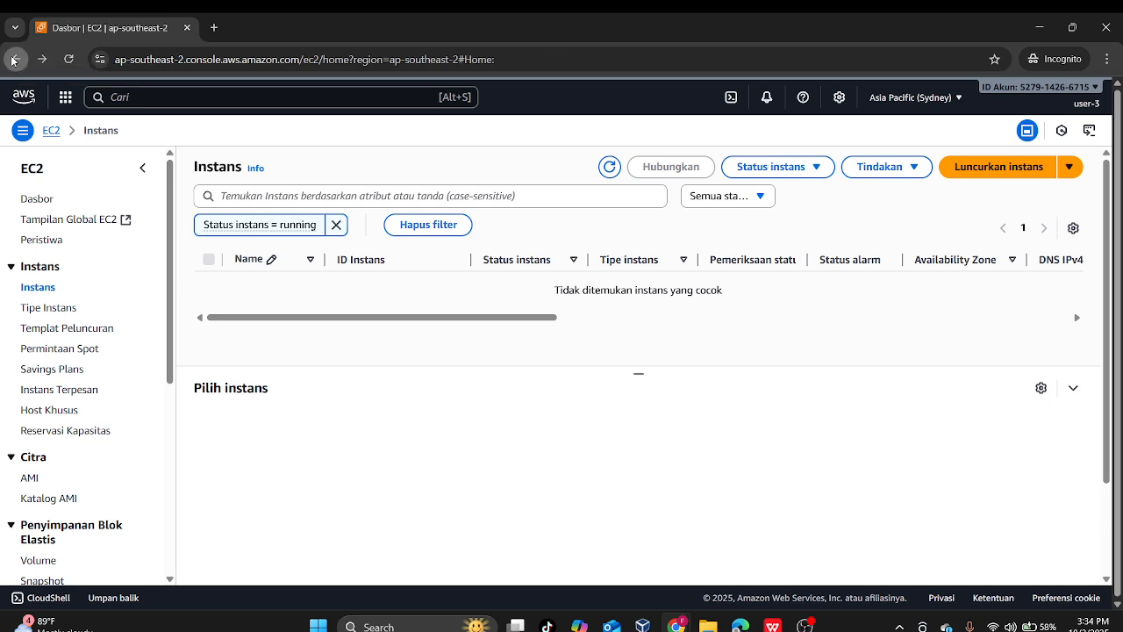
{"action": "left_click", "coordinate": [276, 235]}
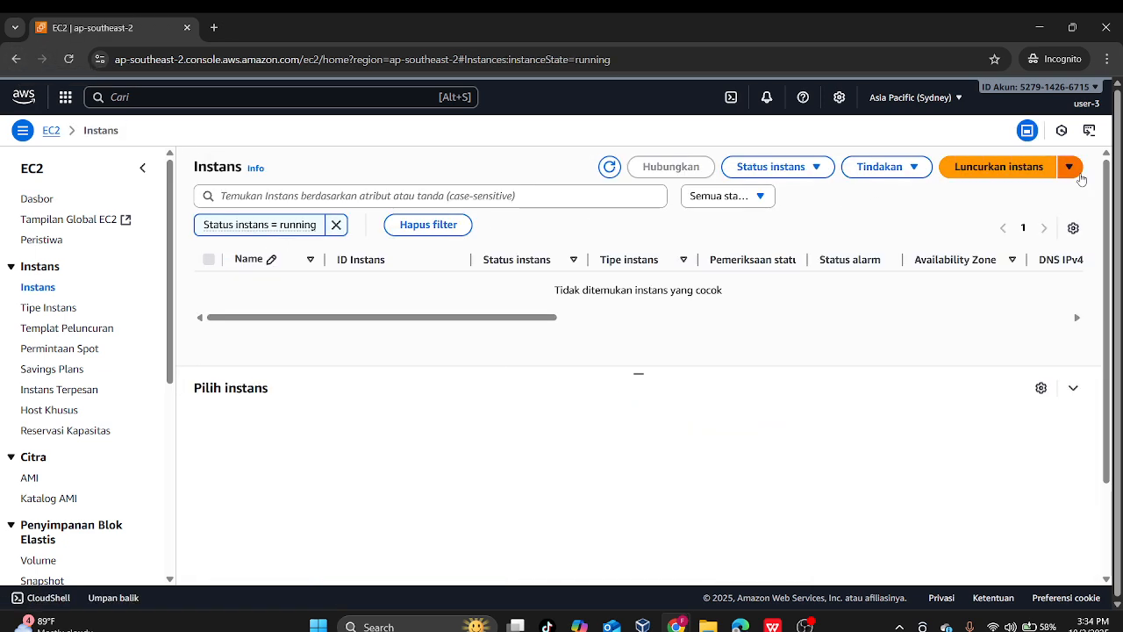
- Check the instance launch options and remove the running-state filter from the instances list
{"action": "left_click", "coordinate": [1075, 172]}
{"action": "left_click", "coordinate": [1077, 172]}
{"action": "left_click", "coordinate": [1066, 169]}
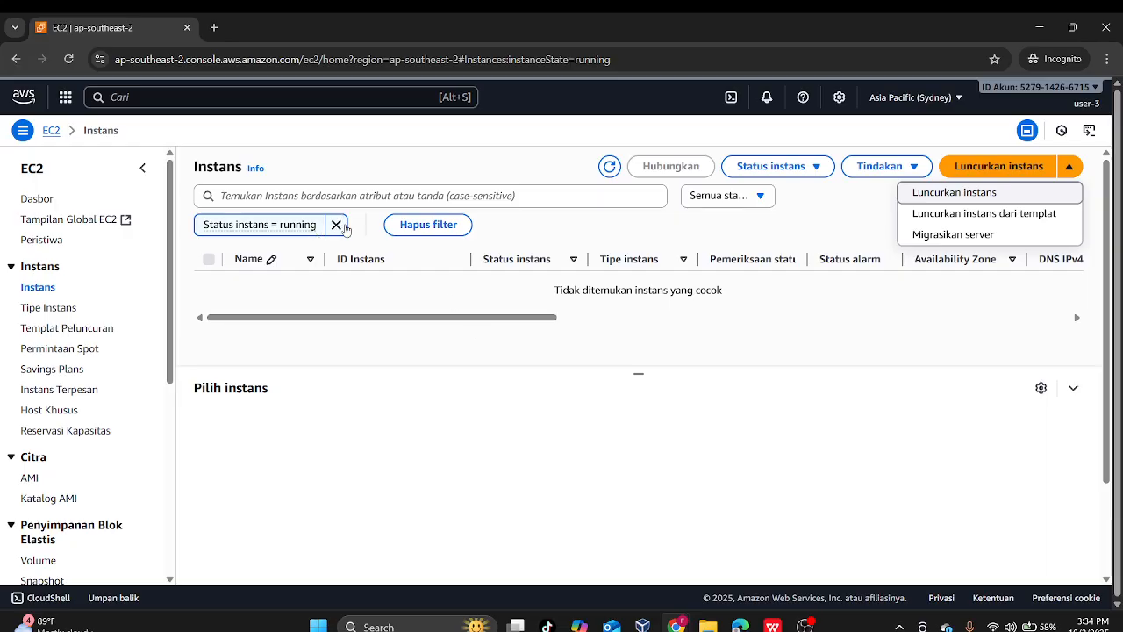
{"action": "left_click", "coordinate": [335, 224]}
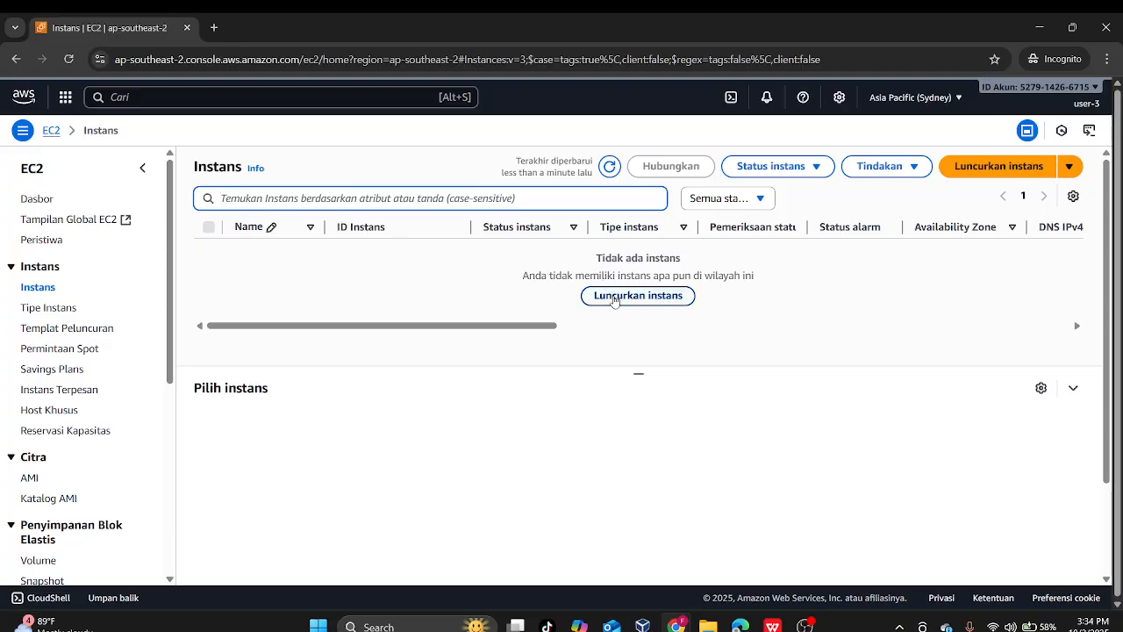
- Take a brief look at the instance launch form and reopen the running instances list from the EC2 dashboard
{"action": "left_click", "coordinate": [617, 298]}
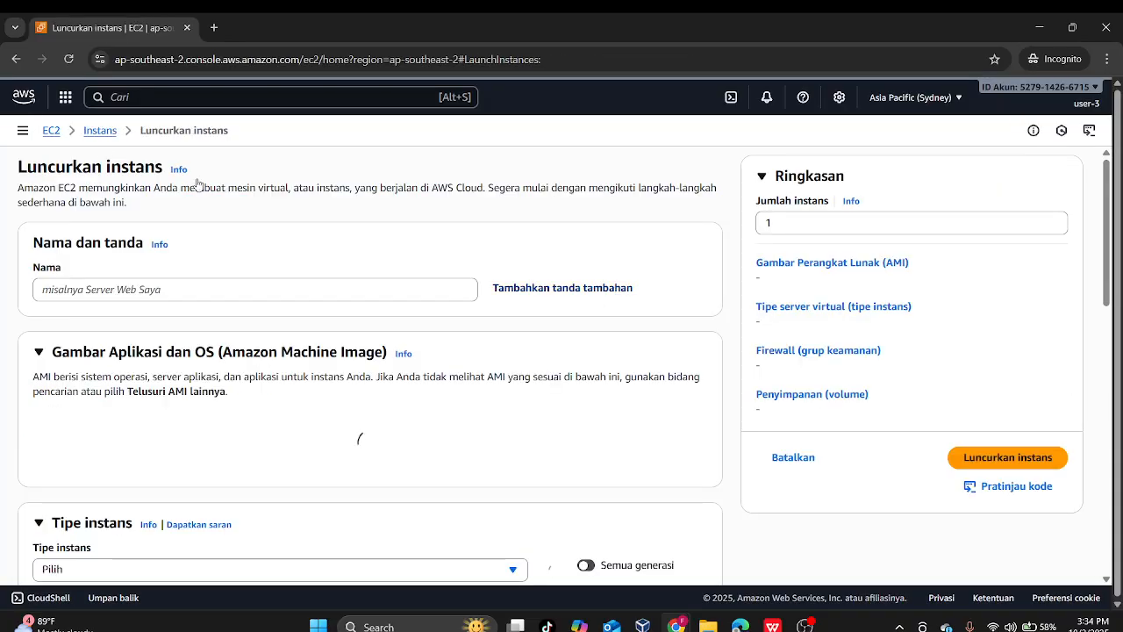
{"action": "left_click", "coordinate": [7, 72]}
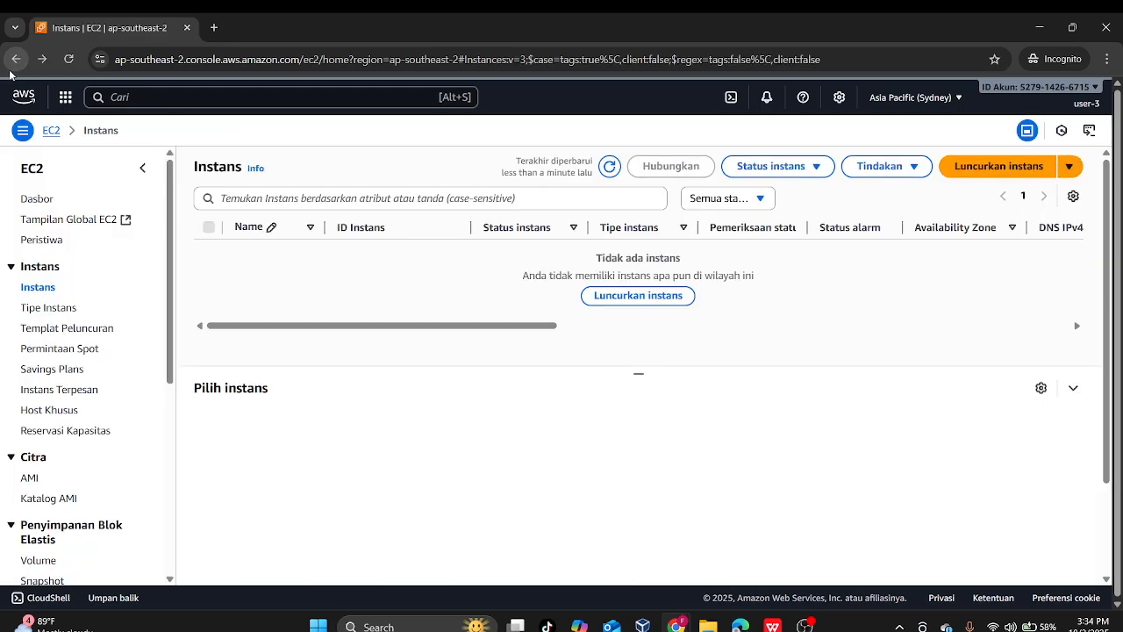
{"action": "left_click", "coordinate": [12, 76]}
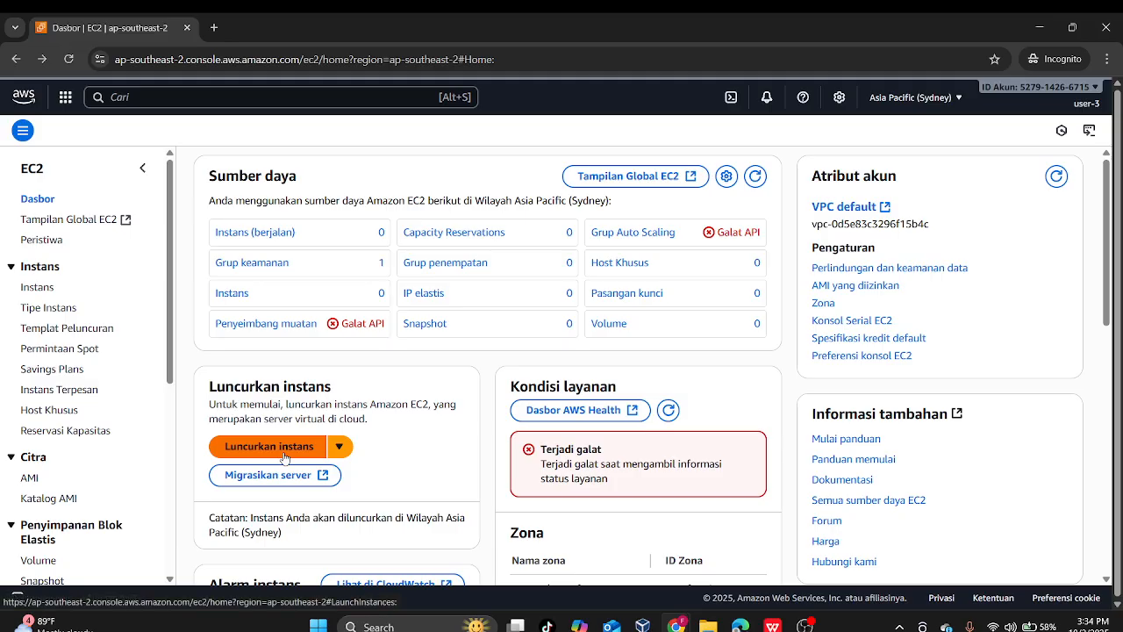
{"action": "left_click", "coordinate": [289, 233]}
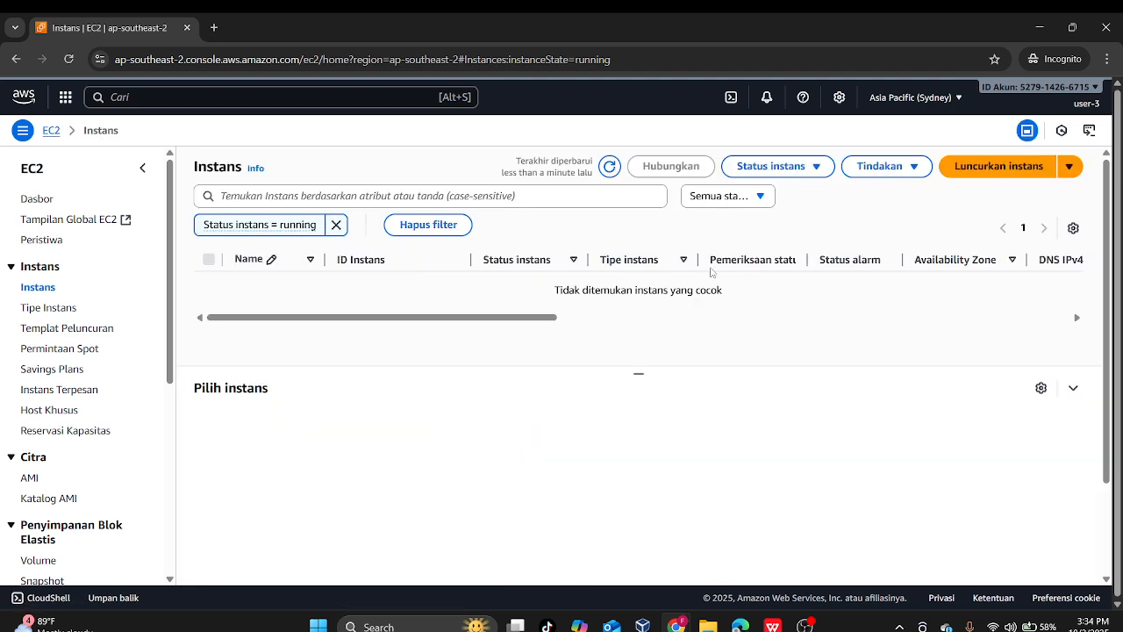
- Check the available instance actions and review the instance launch form from the name through the storage settings, launching nothing
{"action": "left_click", "coordinate": [884, 172]}
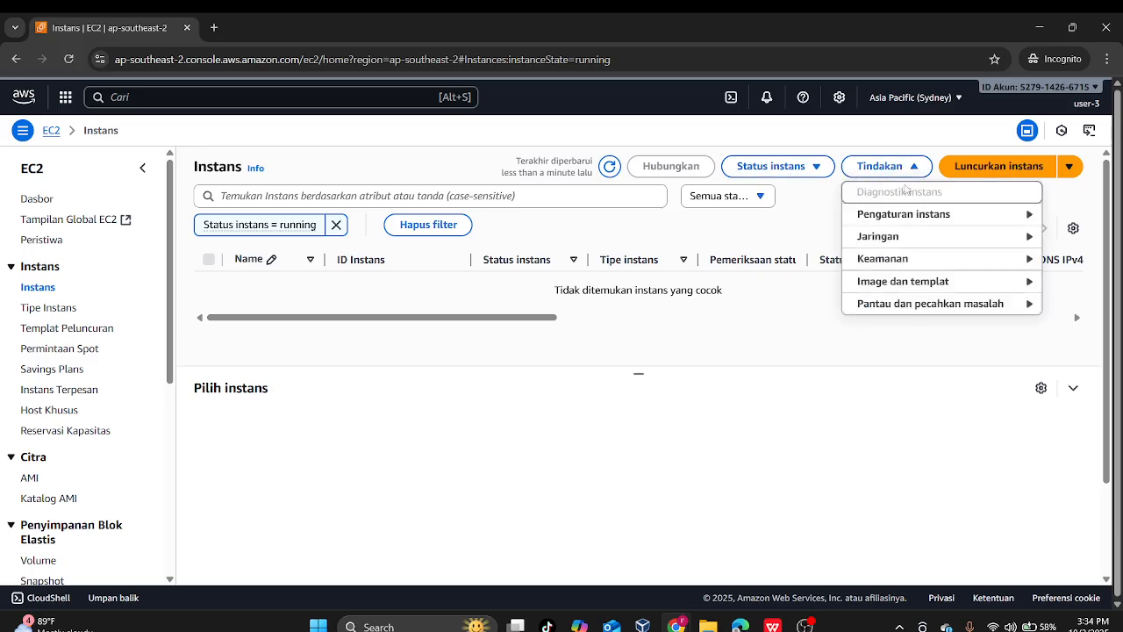
{"action": "left_click", "coordinate": [996, 165]}
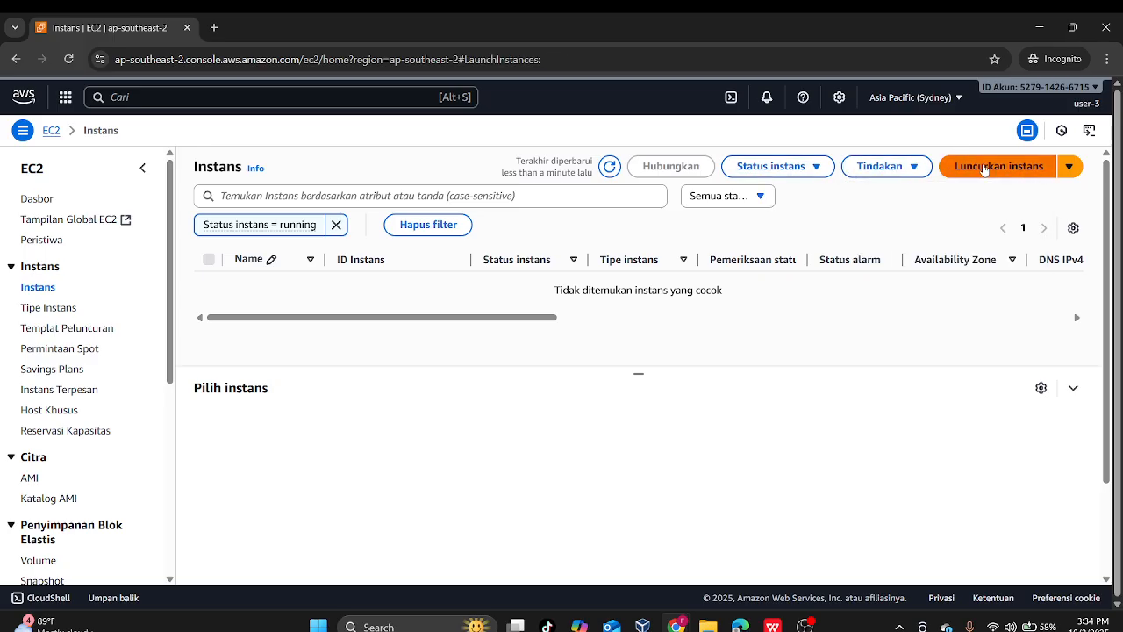
{"action": "left_click", "coordinate": [231, 290]}
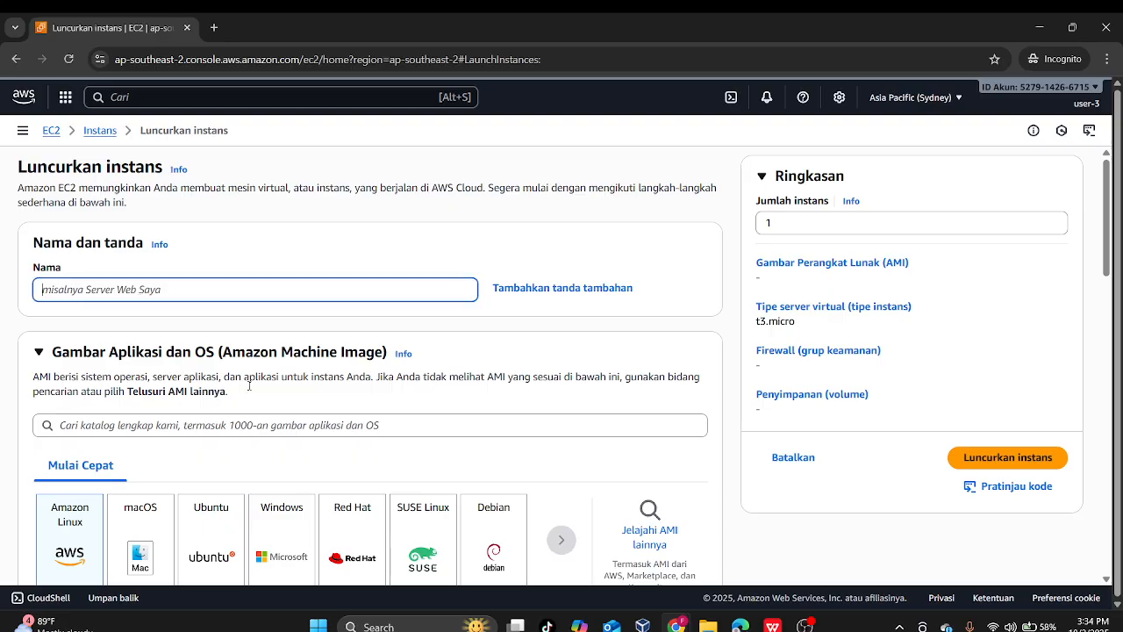
{"action": "scroll", "coordinate": [107, 480], "scroll_direction": "down", "scroll_amount": 10}
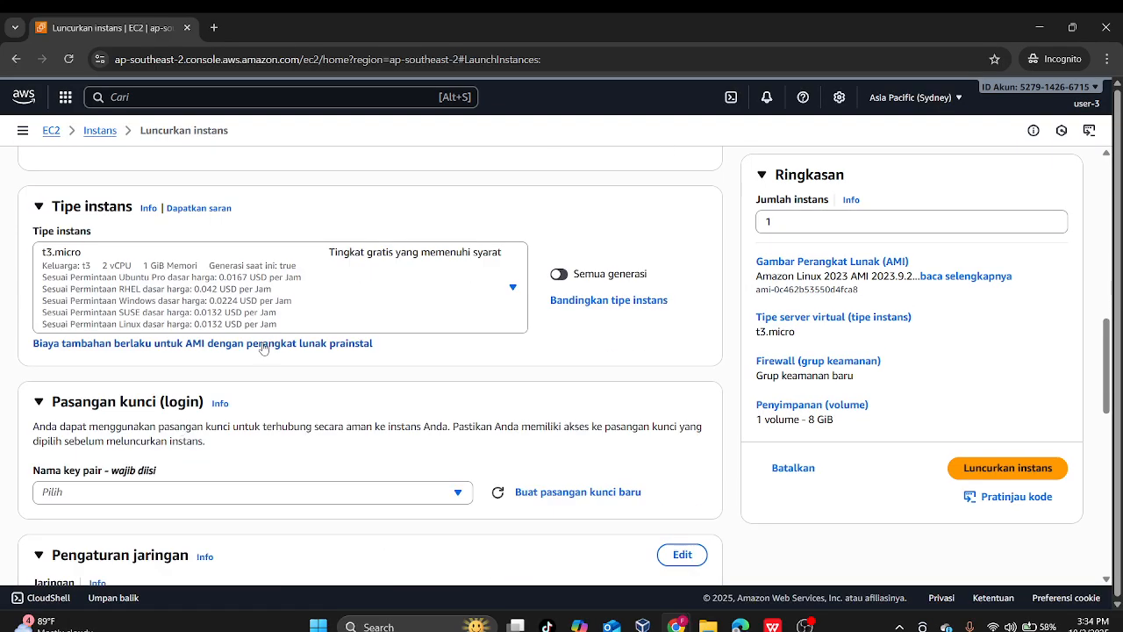
{"action": "scroll", "coordinate": [267, 347], "scroll_direction": "up", "scroll_amount": 2}
{"action": "scroll", "coordinate": [254, 325], "scroll_direction": "up", "scroll_amount": 8}
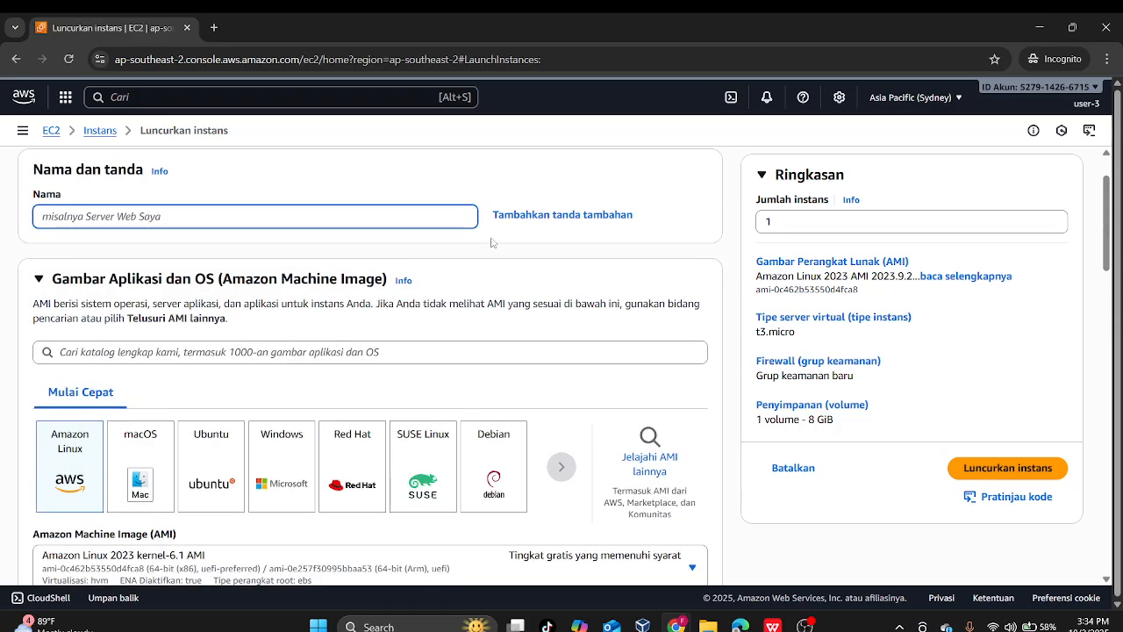
{"action": "scroll", "coordinate": [439, 281], "scroll_direction": "down", "scroll_amount": 1}
{"action": "scroll", "coordinate": [400, 307], "scroll_direction": "down", "scroll_amount": 4}
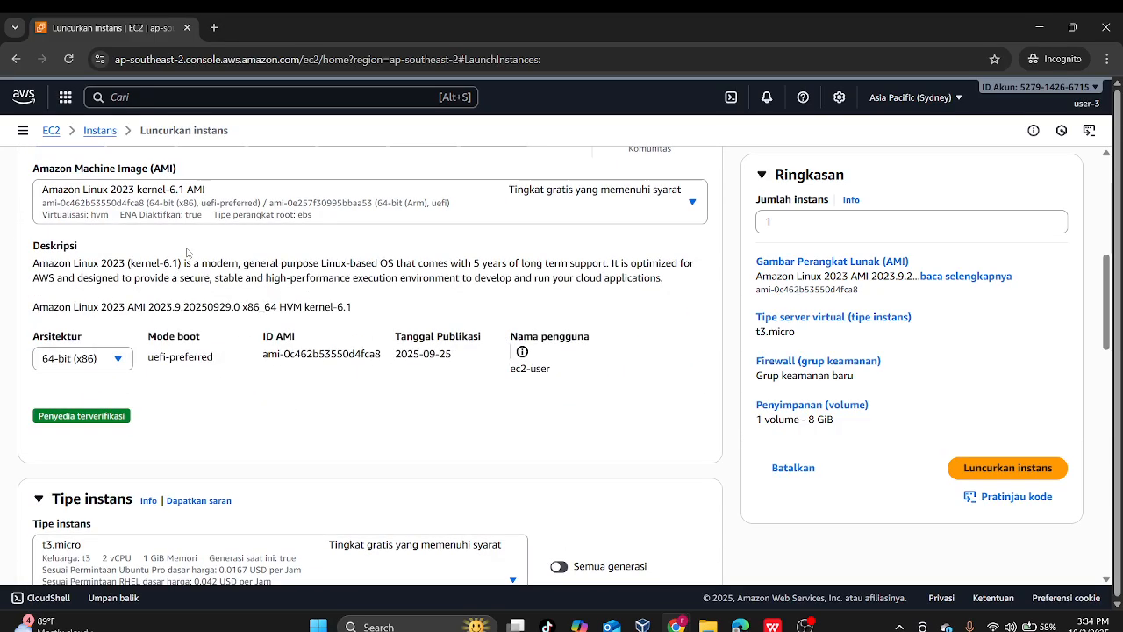
{"action": "scroll", "coordinate": [187, 253], "scroll_direction": "down", "scroll_amount": 3}
{"action": "scroll", "coordinate": [480, 351], "scroll_direction": "down", "scroll_amount": 3}
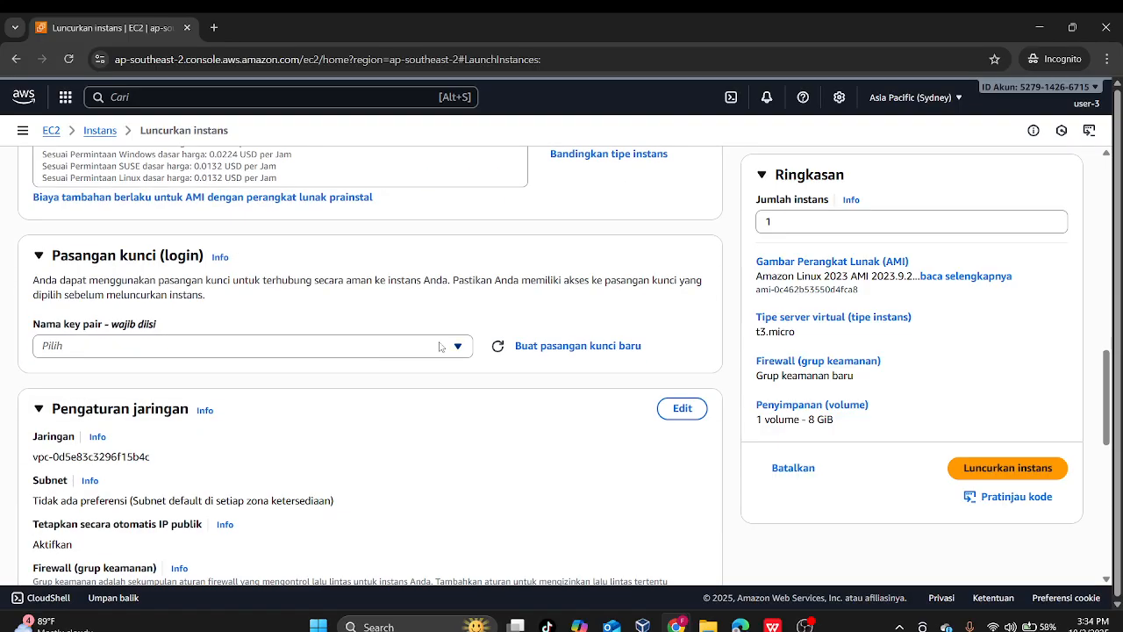
{"action": "scroll", "coordinate": [291, 367], "scroll_direction": "down", "scroll_amount": 8}
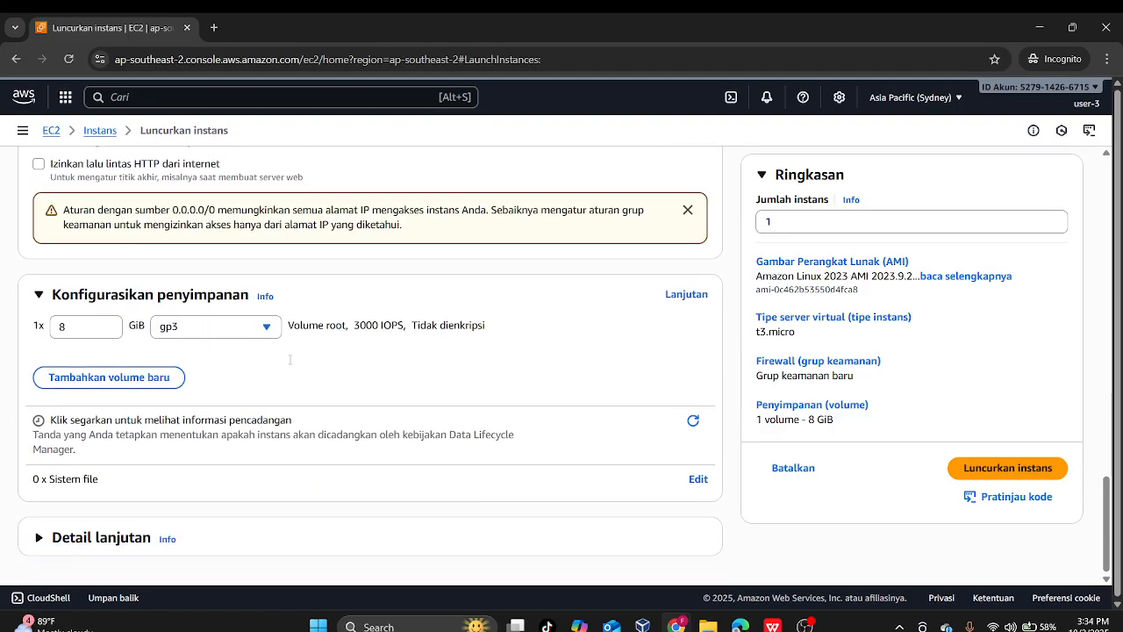
{"action": "left_click", "coordinate": [15, 59]}
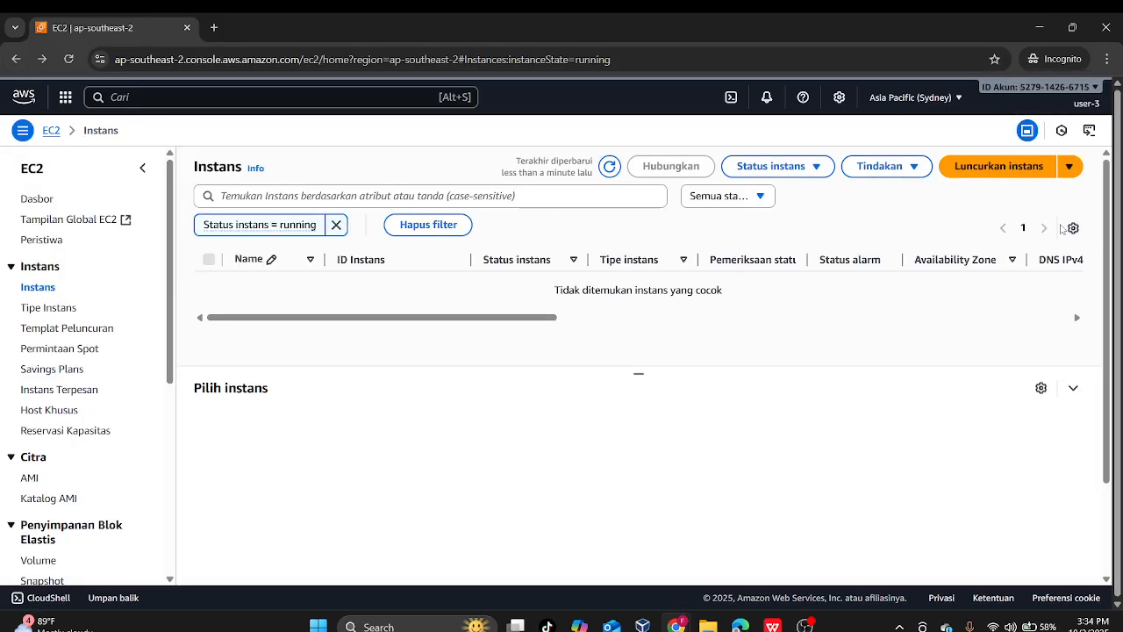
- Switch to the Vocareum workbench and read the lab instructions from the user-2 tests through the user-3 EC2 steps
{"action": "mouse_move", "coordinate": [675, 624]}
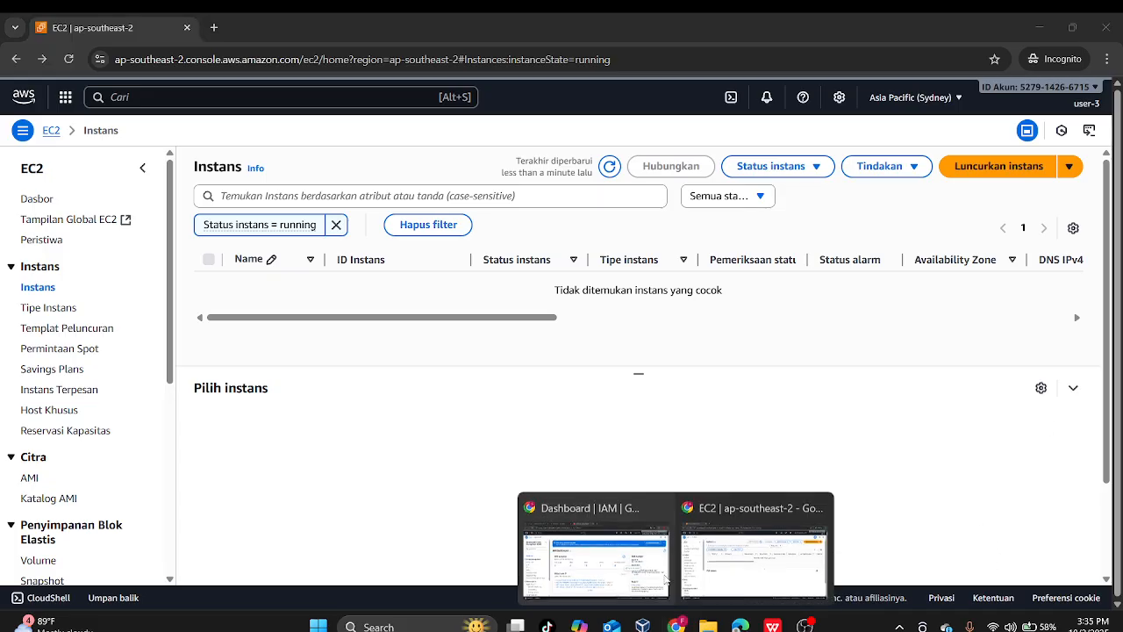
{"action": "left_click", "coordinate": [593, 545]}
{"action": "left_click", "coordinate": [141, 20]}
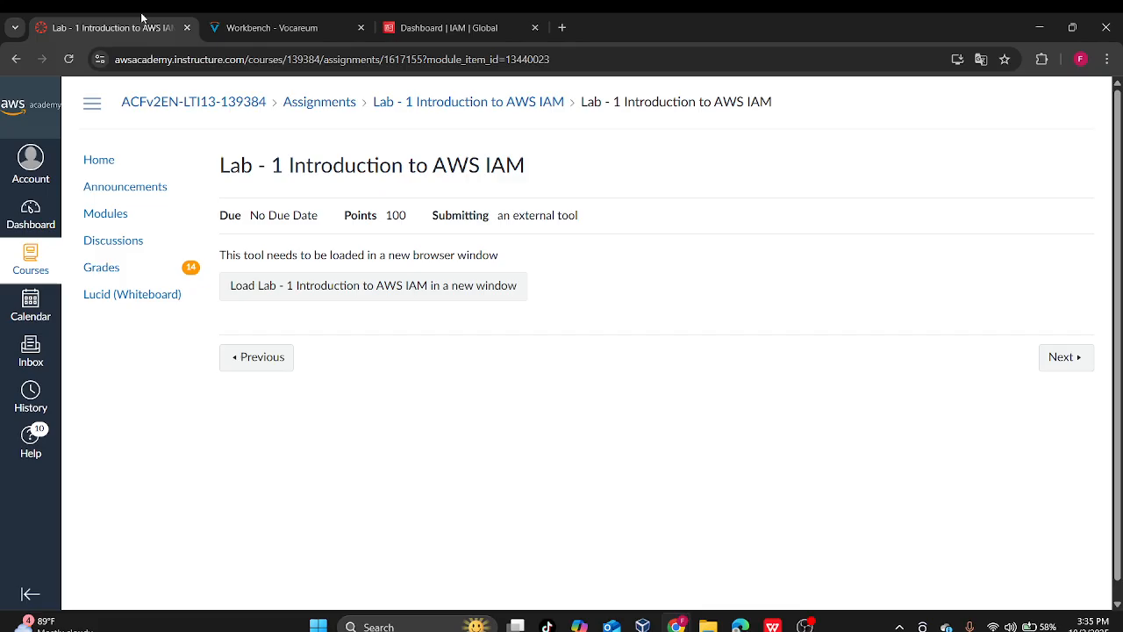
{"action": "left_click", "coordinate": [259, 18]}
{"action": "scroll", "coordinate": [592, 397], "scroll_direction": "down", "scroll_amount": 3}
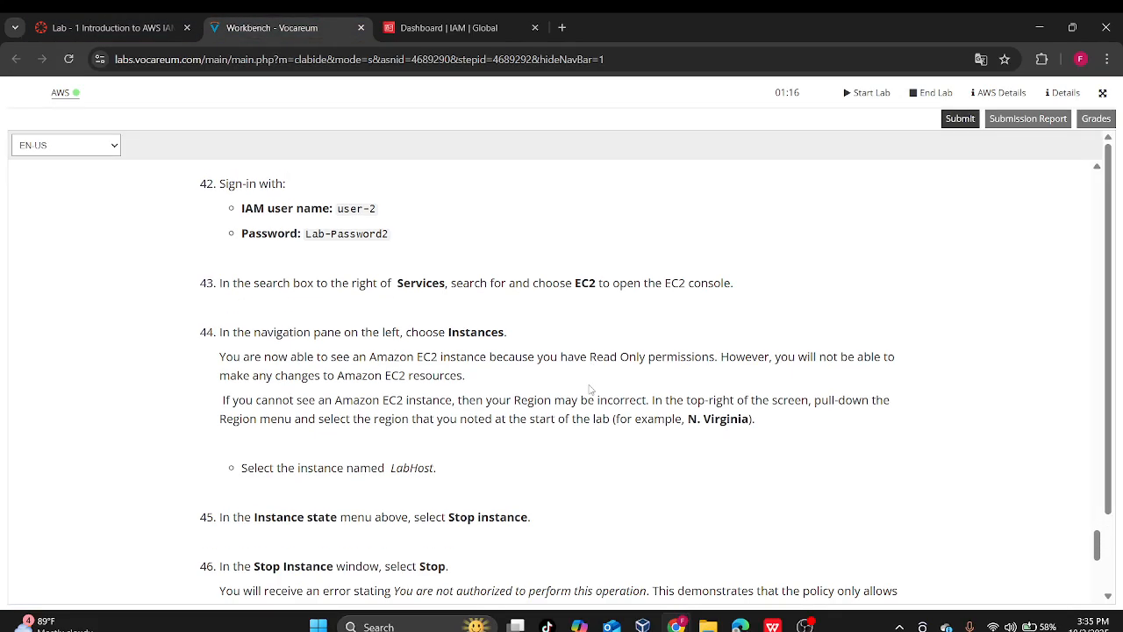
{"action": "scroll", "coordinate": [649, 443], "scroll_direction": "down", "scroll_amount": 2}
{"action": "scroll", "coordinate": [660, 430], "scroll_direction": "down", "scroll_amount": 4}
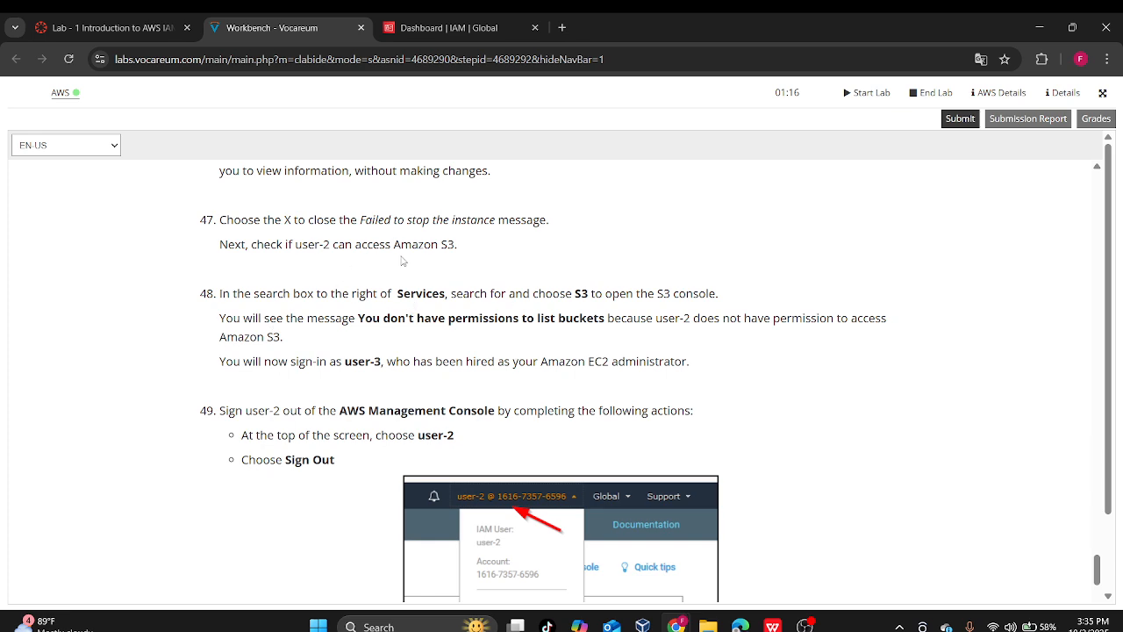
{"action": "scroll", "coordinate": [523, 411], "scroll_direction": "down", "scroll_amount": 3}
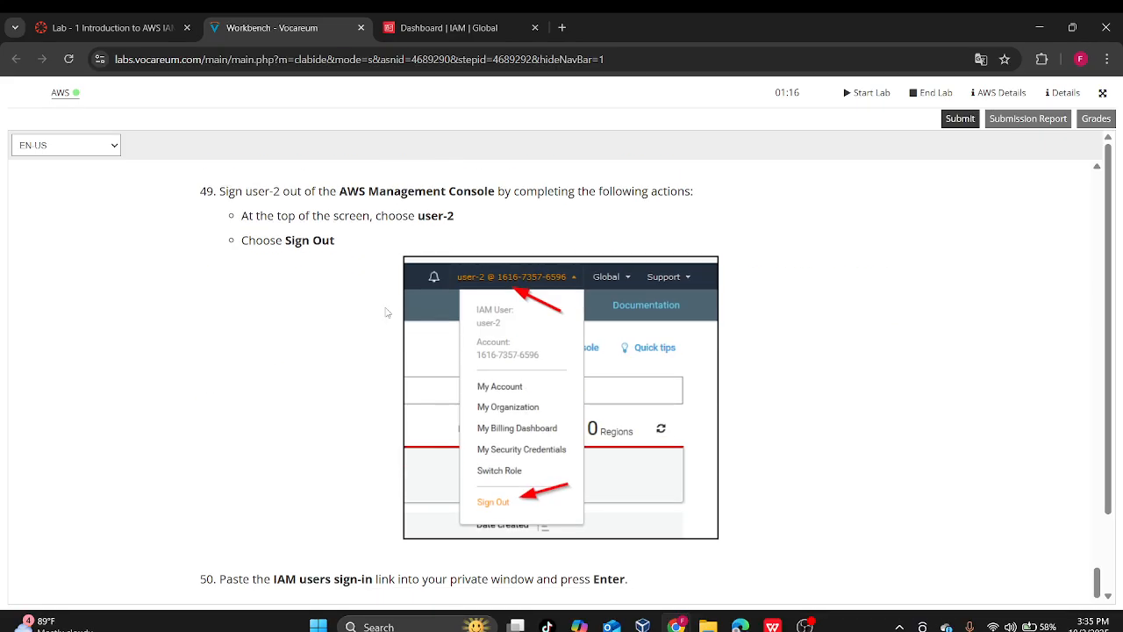
{"action": "scroll", "coordinate": [386, 311], "scroll_direction": "up", "scroll_amount": 1}
{"action": "scroll", "coordinate": [413, 297], "scroll_direction": "down", "scroll_amount": 7}
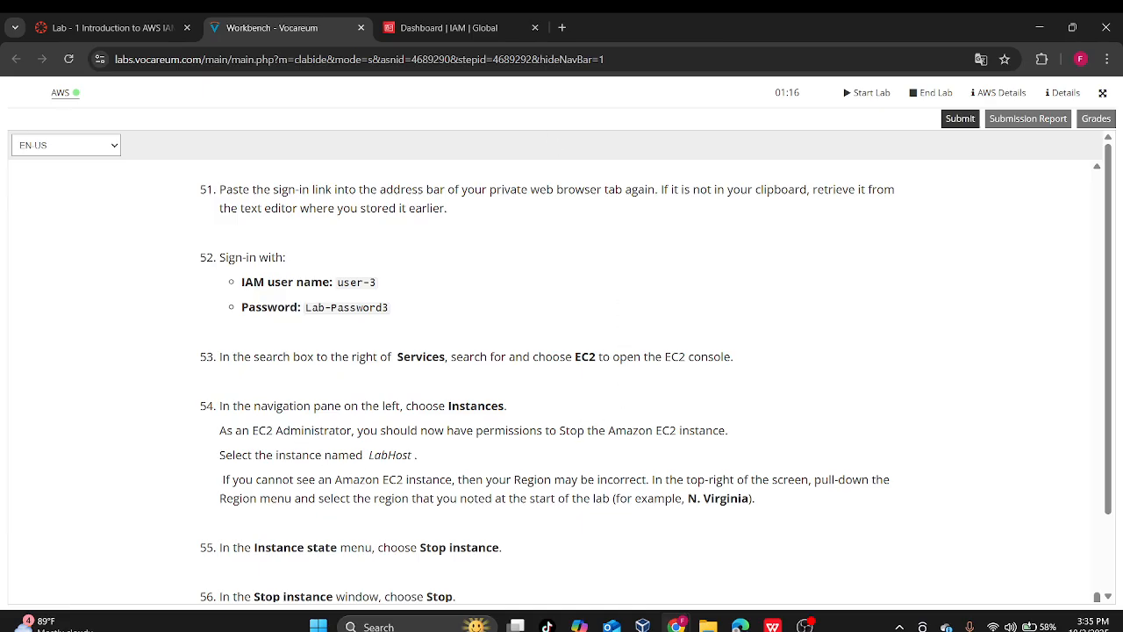
- Switch back to the EC2 console window and reload the running instances list
{"action": "mouse_move", "coordinate": [677, 625]}
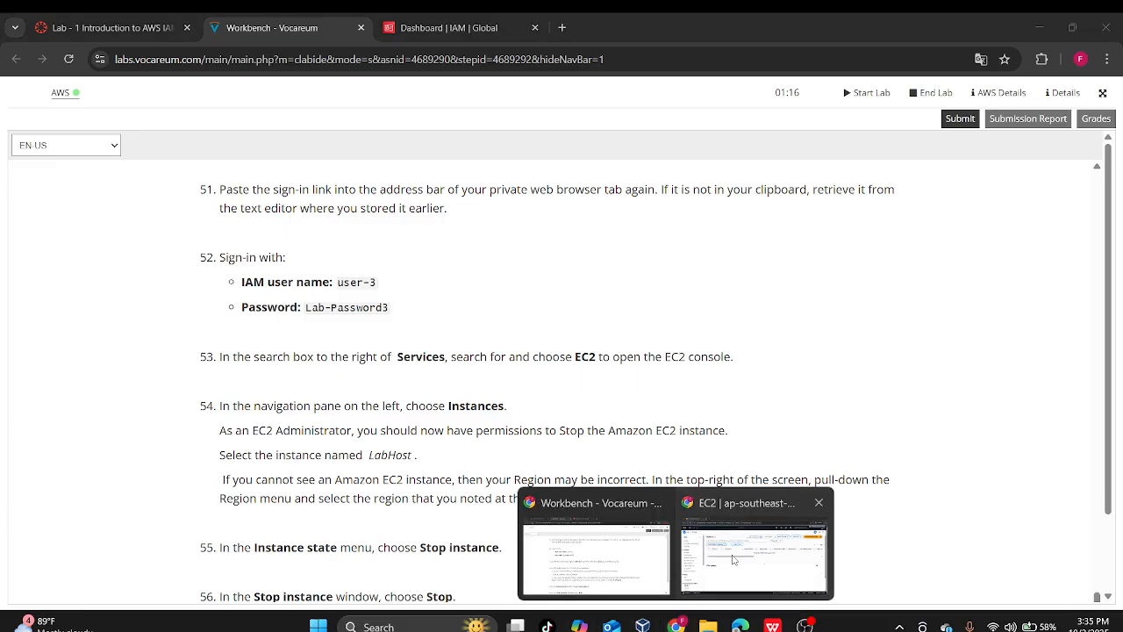
{"action": "left_click", "coordinate": [735, 560]}
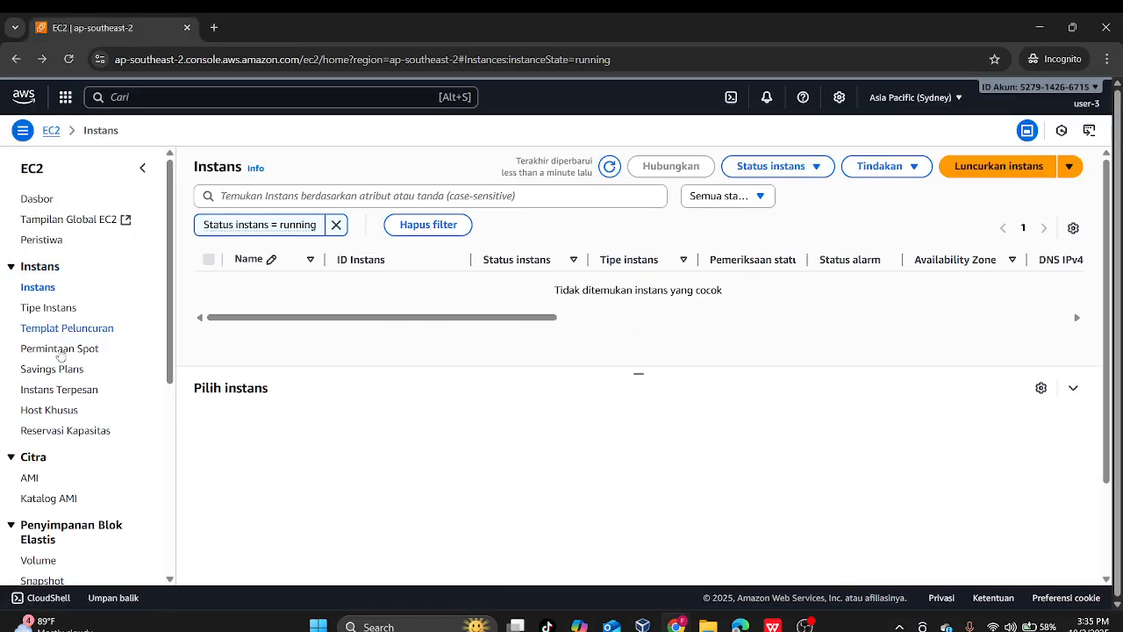
{"action": "left_click", "coordinate": [68, 58]}
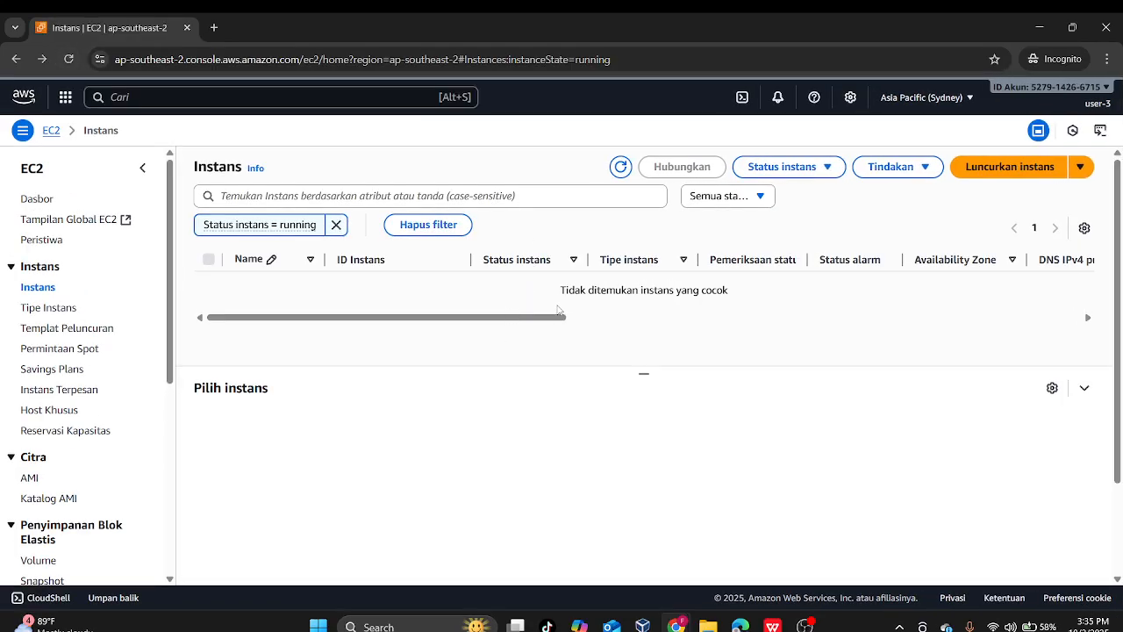
- Check the instance state options, keeping all states, and look at the search attributes offered for the instances list
{"action": "left_click", "coordinate": [767, 198]}
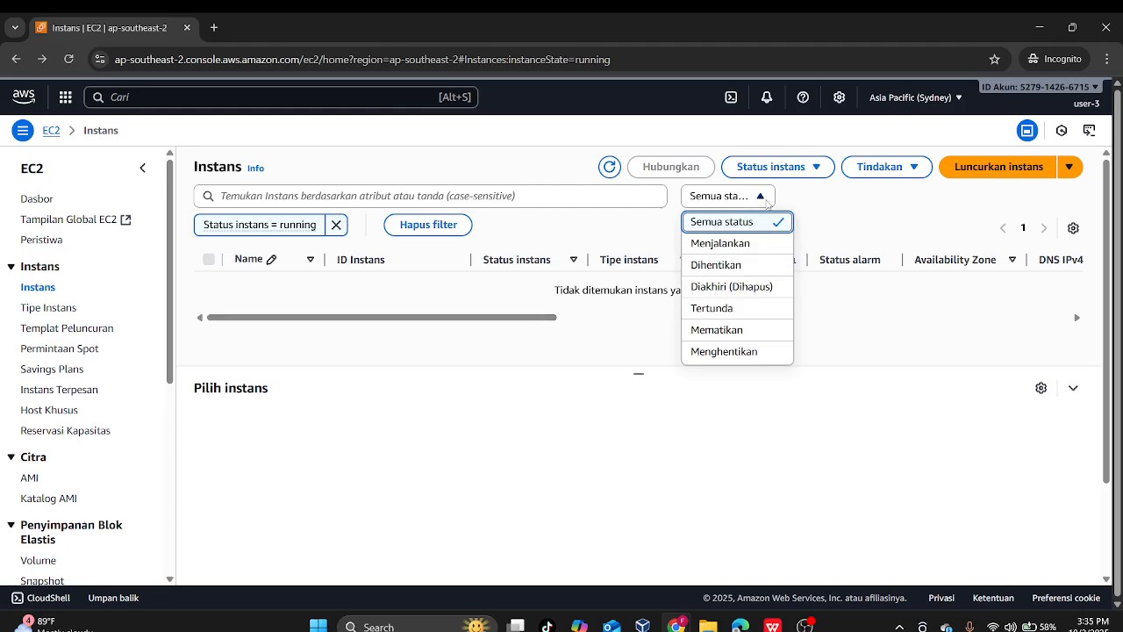
{"action": "left_click", "coordinate": [753, 225]}
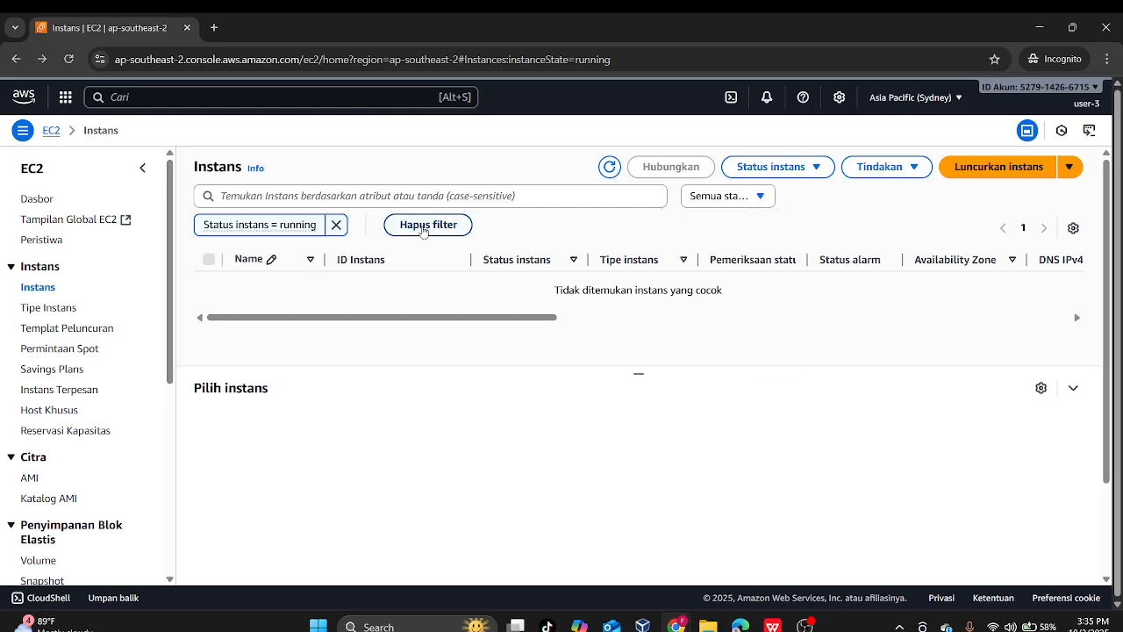
{"action": "left_click", "coordinate": [447, 189]}
{"action": "type", "text": "l"}
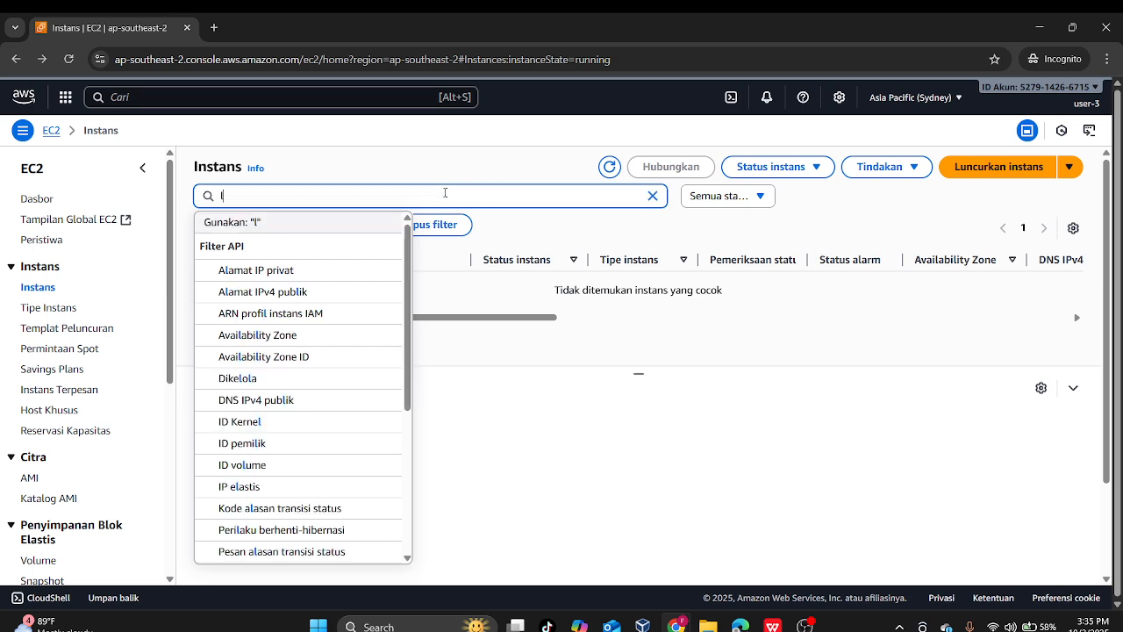
{"action": "type", "text": "\\"}
{"action": "key", "text": "BackSpace"}
{"action": "key", "text": "BackSpace"}
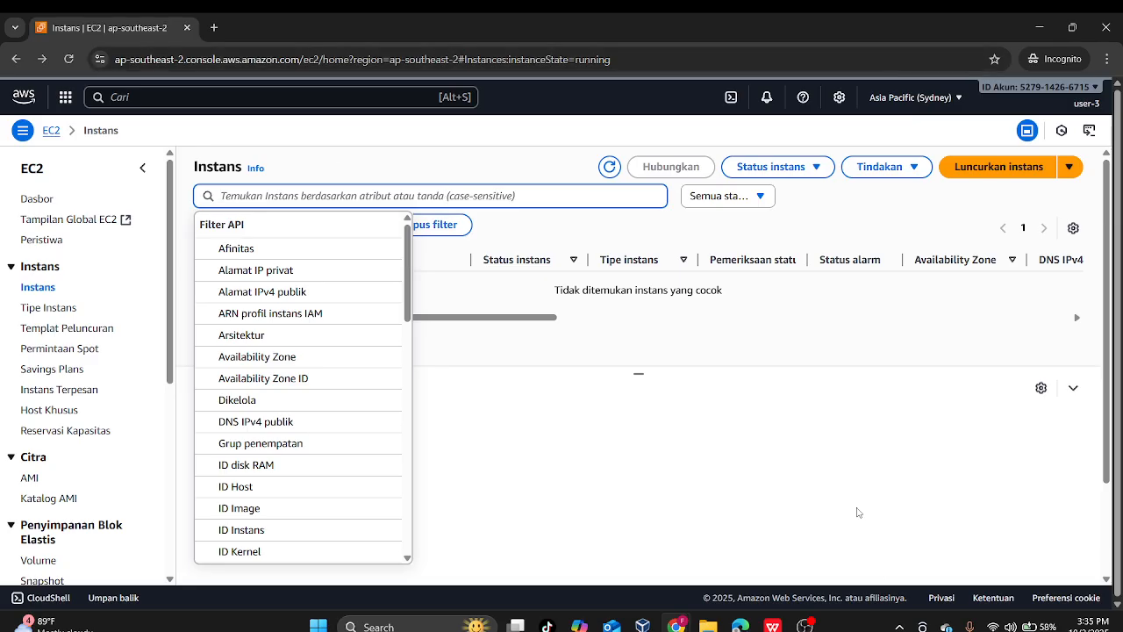
{"action": "left_click", "coordinate": [865, 441]}
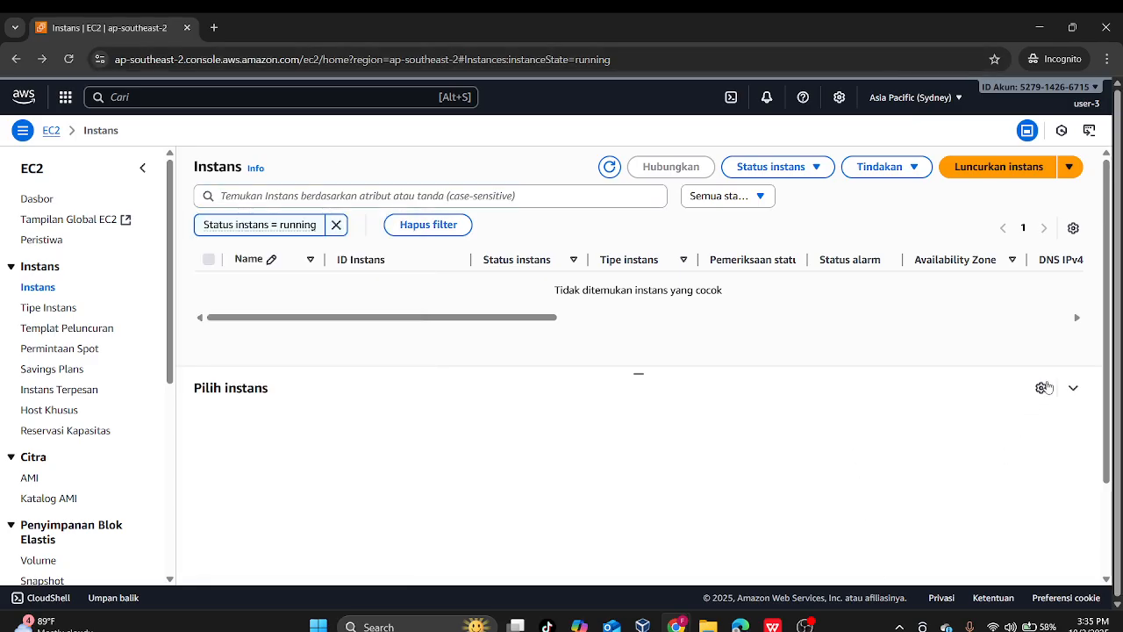
- Look through the available EC2 instance types and return to the running instances list
{"action": "left_click", "coordinate": [1040, 387]}
{"action": "left_click", "coordinate": [839, 252]}
{"action": "left_click", "coordinate": [53, 309]}
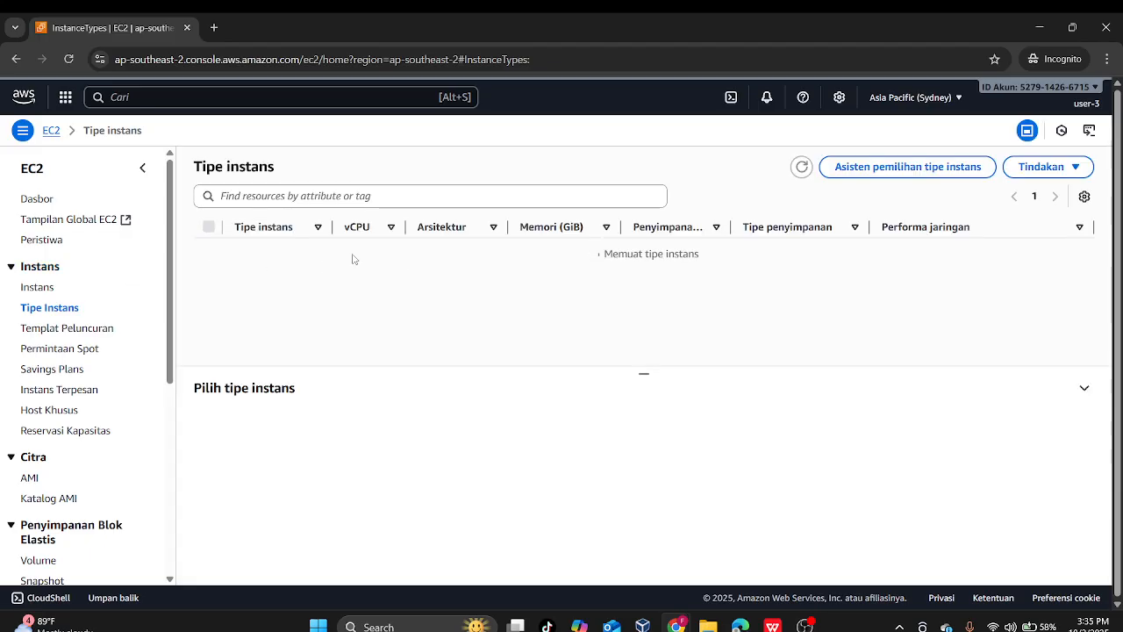
{"action": "scroll", "coordinate": [287, 298], "scroll_direction": "down", "scroll_amount": 10}
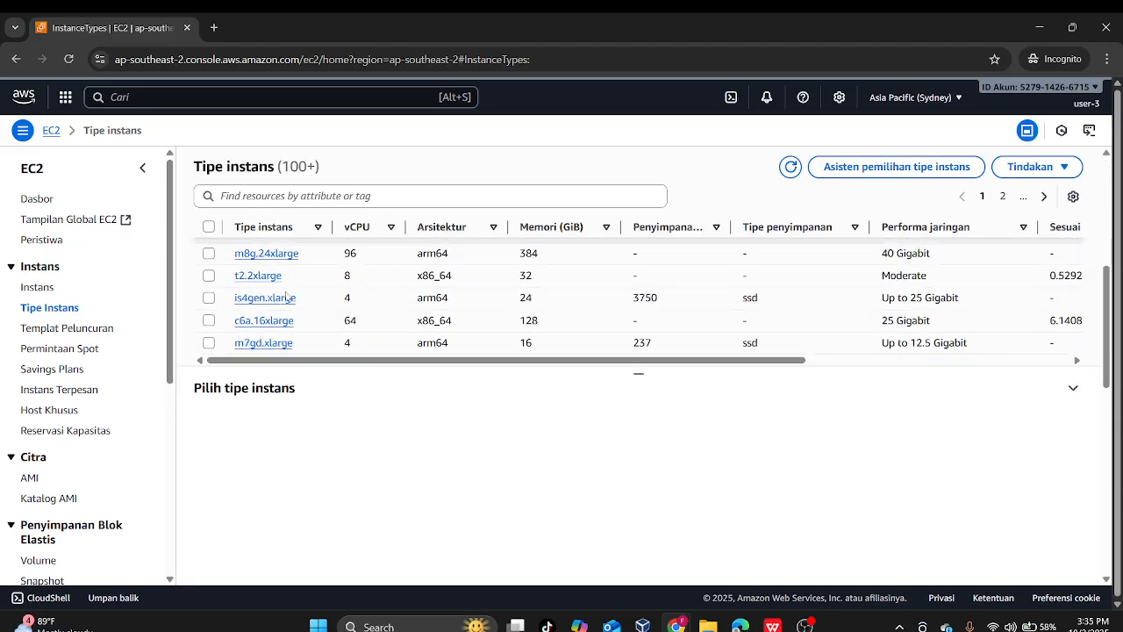
{"action": "scroll", "coordinate": [287, 298], "scroll_direction": "up", "scroll_amount": 5}
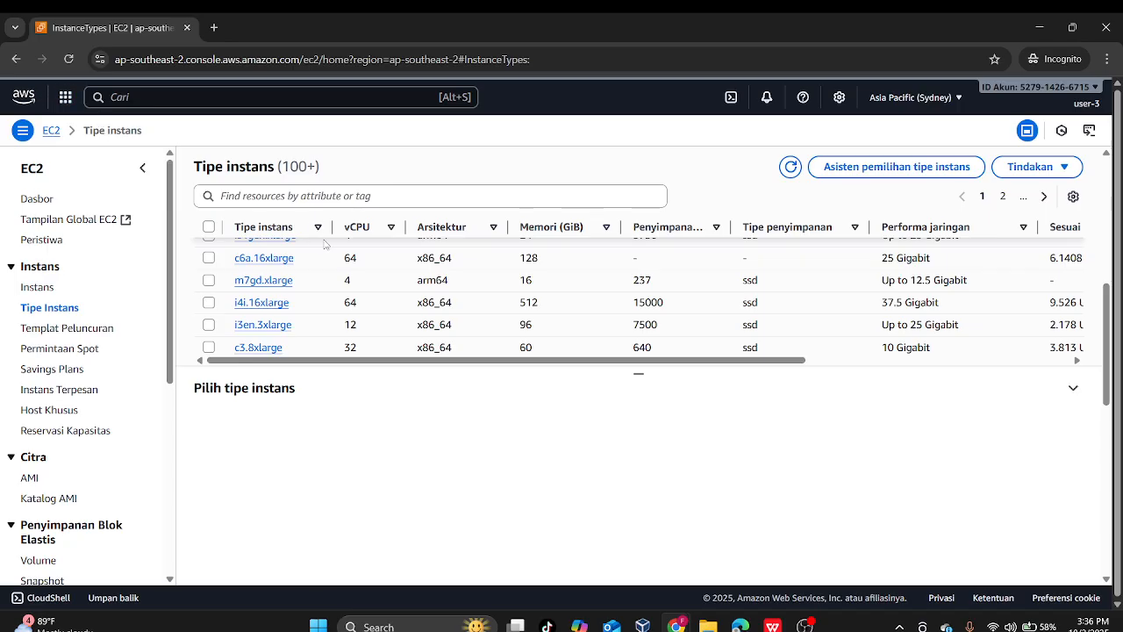
{"action": "scroll", "coordinate": [331, 252], "scroll_direction": "up", "scroll_amount": 5}
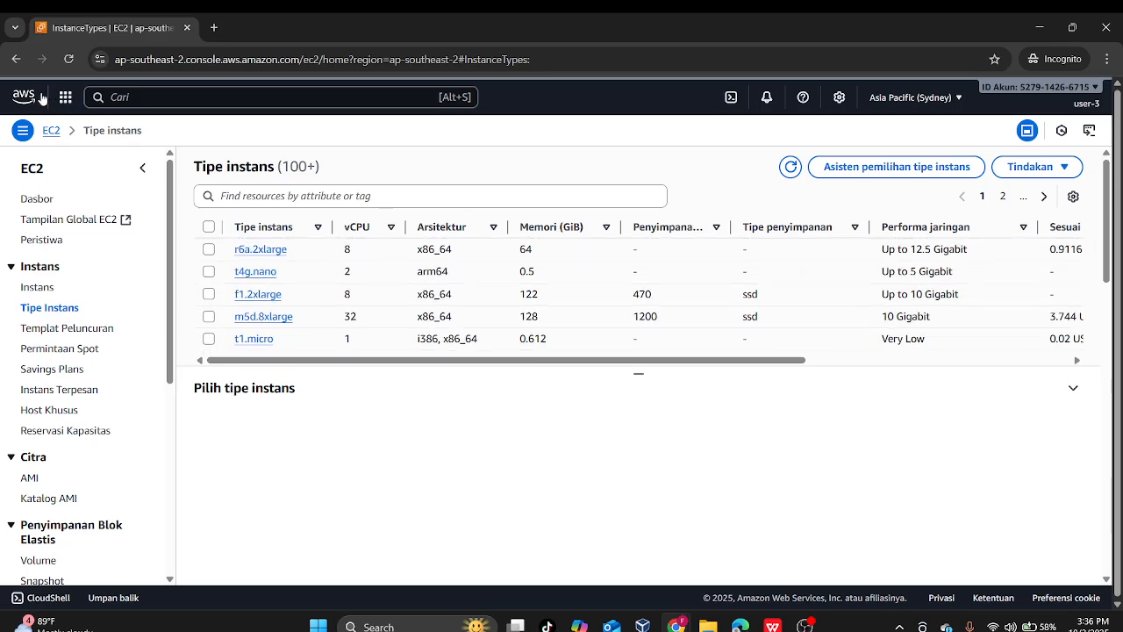
{"action": "left_click", "coordinate": [16, 59]}
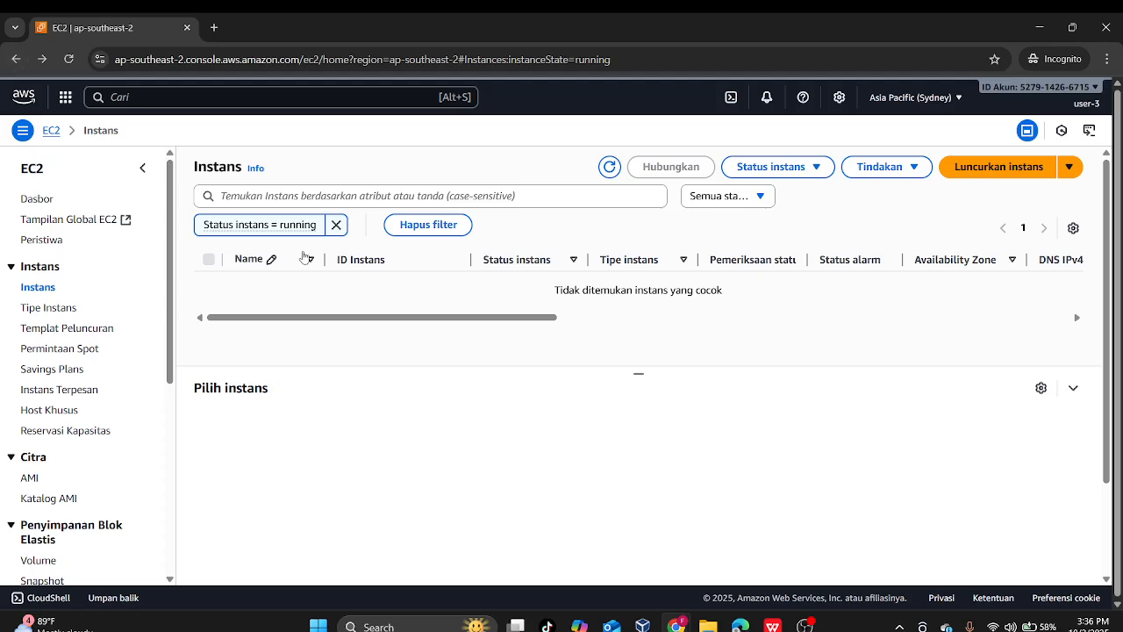
- Try sorting the instances list by name and examine its remaining columns
{"action": "left_click", "coordinate": [275, 263]}
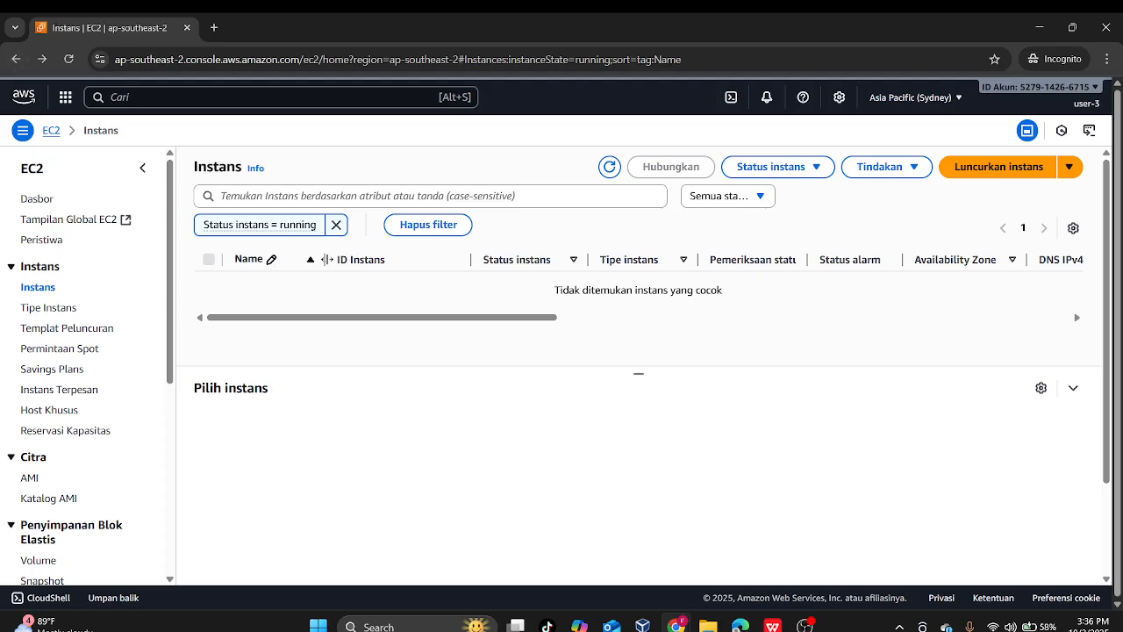
{"action": "left_click", "coordinate": [309, 260]}
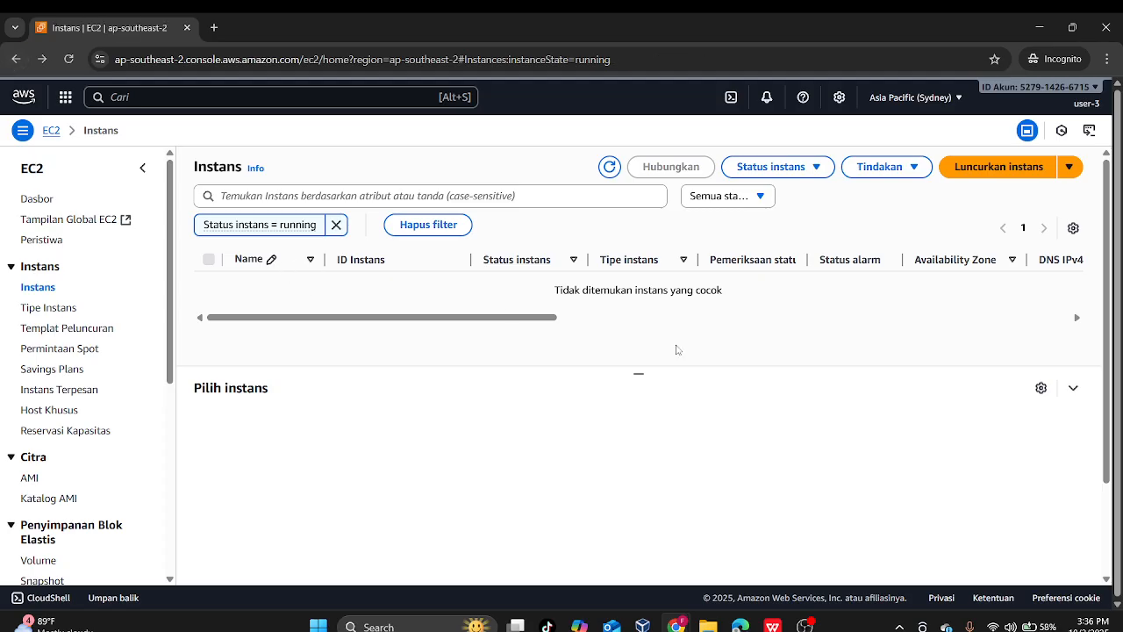
{"action": "left_click", "coordinate": [1071, 321]}
{"action": "left_click", "coordinate": [1078, 321]}
{"action": "left_click", "coordinate": [1078, 321]}
{"action": "left_click", "coordinate": [1079, 321]}
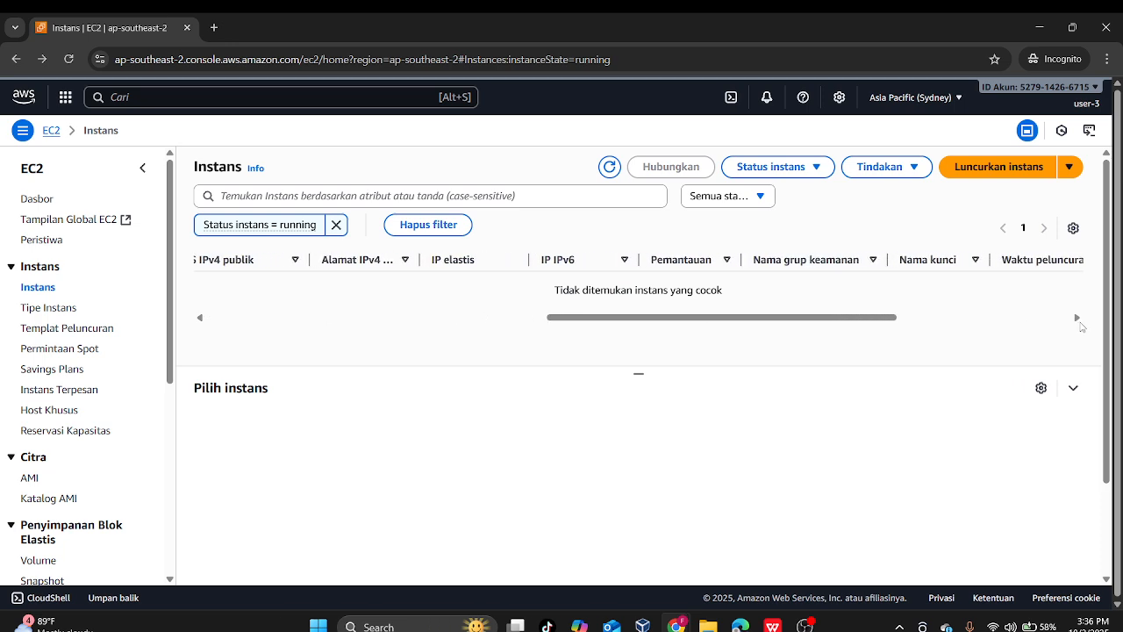
{"action": "left_click", "coordinate": [1078, 321]}
{"action": "left_click", "coordinate": [1078, 321]}
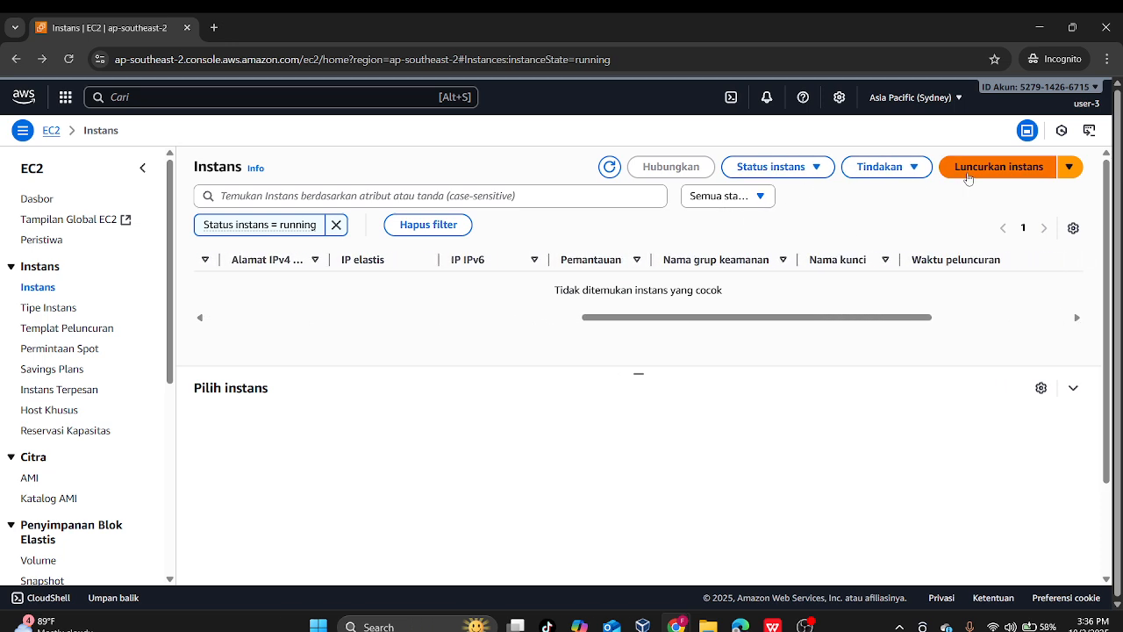
{"action": "left_click", "coordinate": [969, 178]}
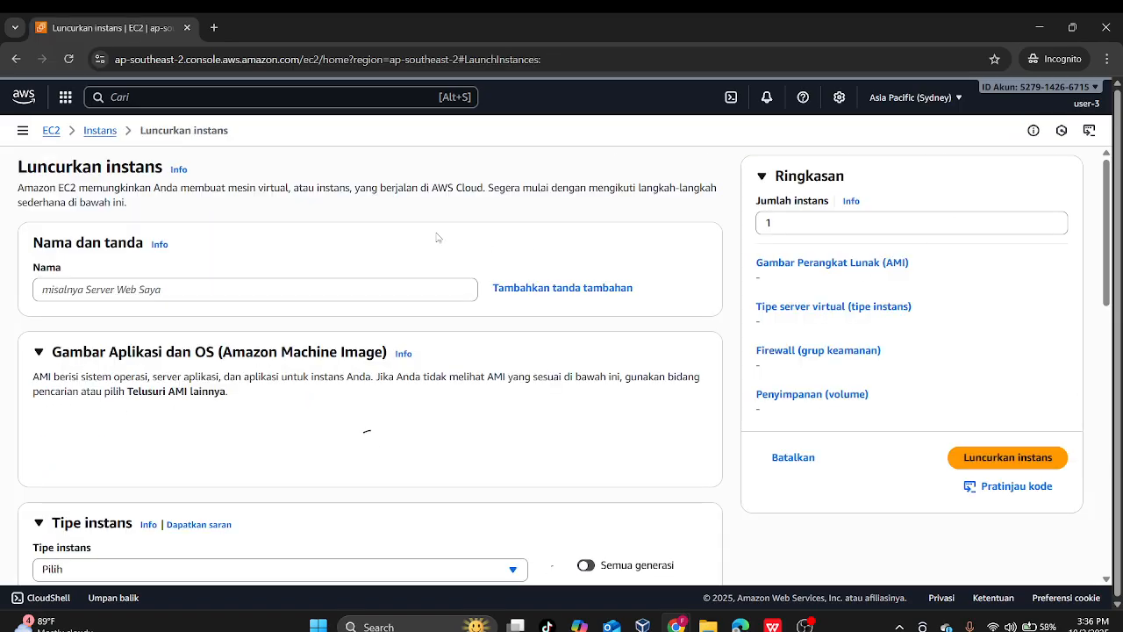
{"action": "left_click", "coordinate": [366, 296]}
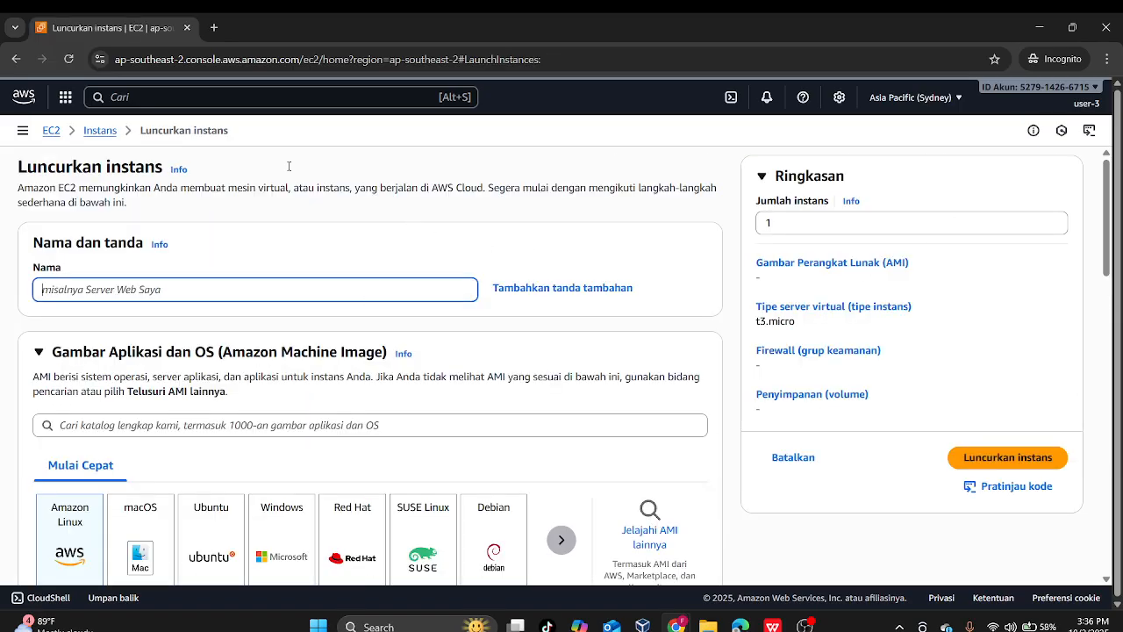
- Reread the lab instructions on stopping the LabHost instance, choosing the correct region and submitting the work
{"action": "mouse_move", "coordinate": [672, 624]}
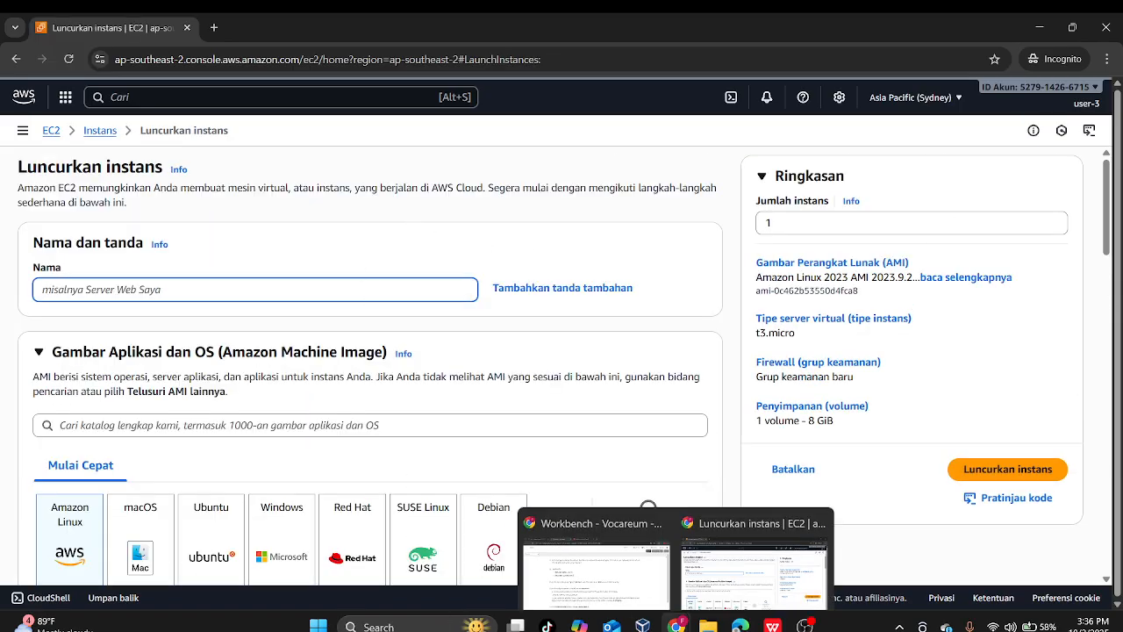
{"action": "left_click", "coordinate": [601, 561]}
{"action": "scroll", "coordinate": [535, 264], "scroll_direction": "down", "scroll_amount": 1}
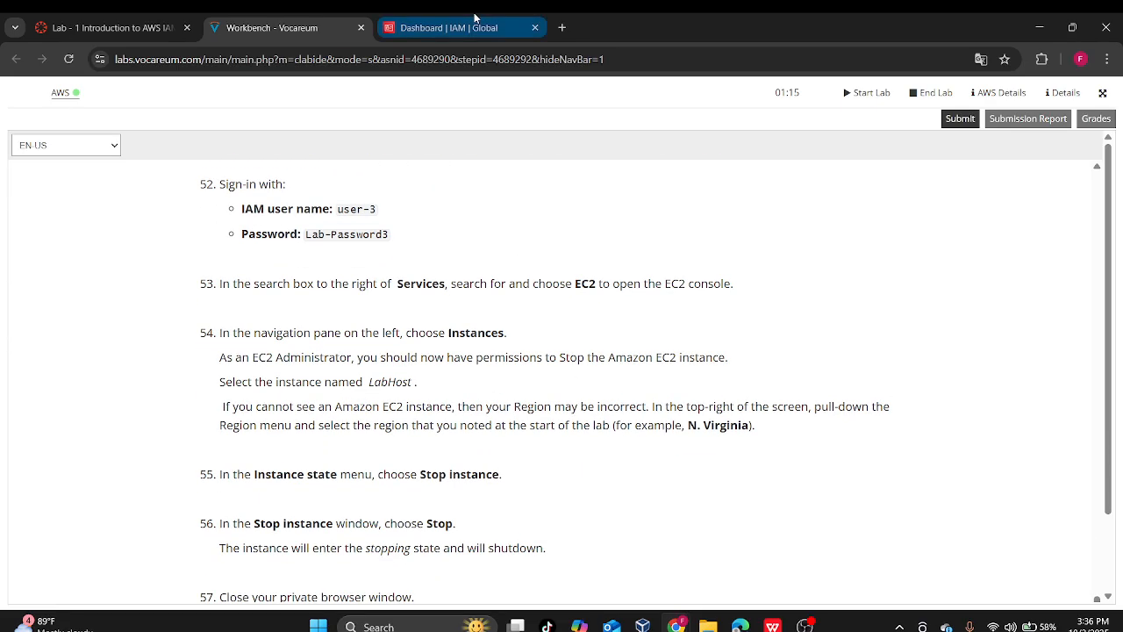
{"action": "right_click", "coordinate": [267, 17]}
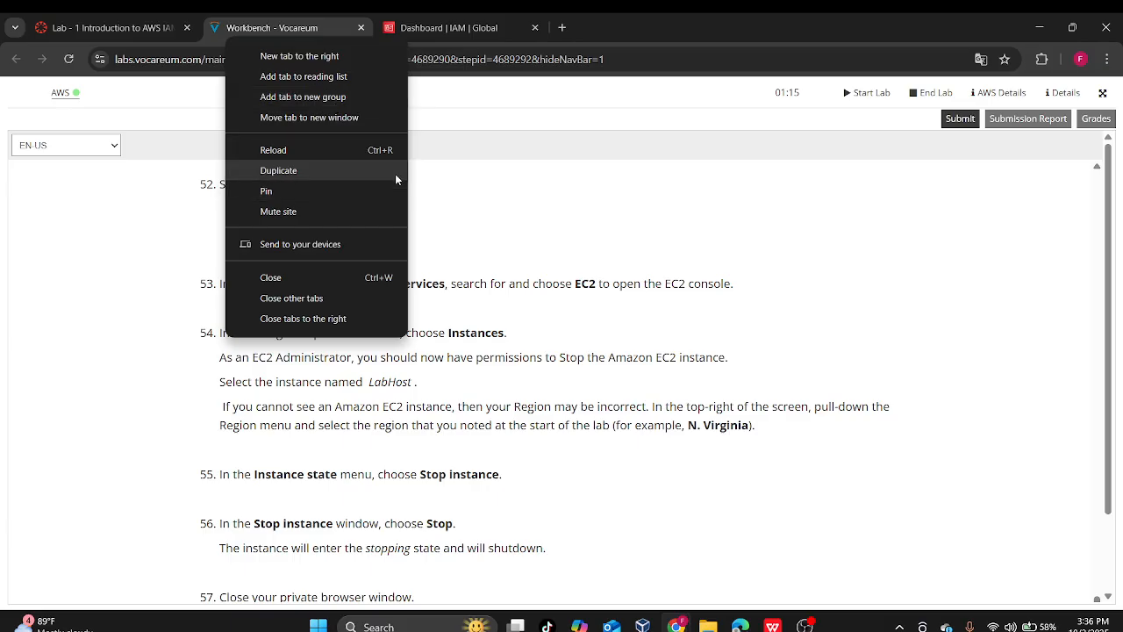
{"action": "left_click", "coordinate": [627, 343]}
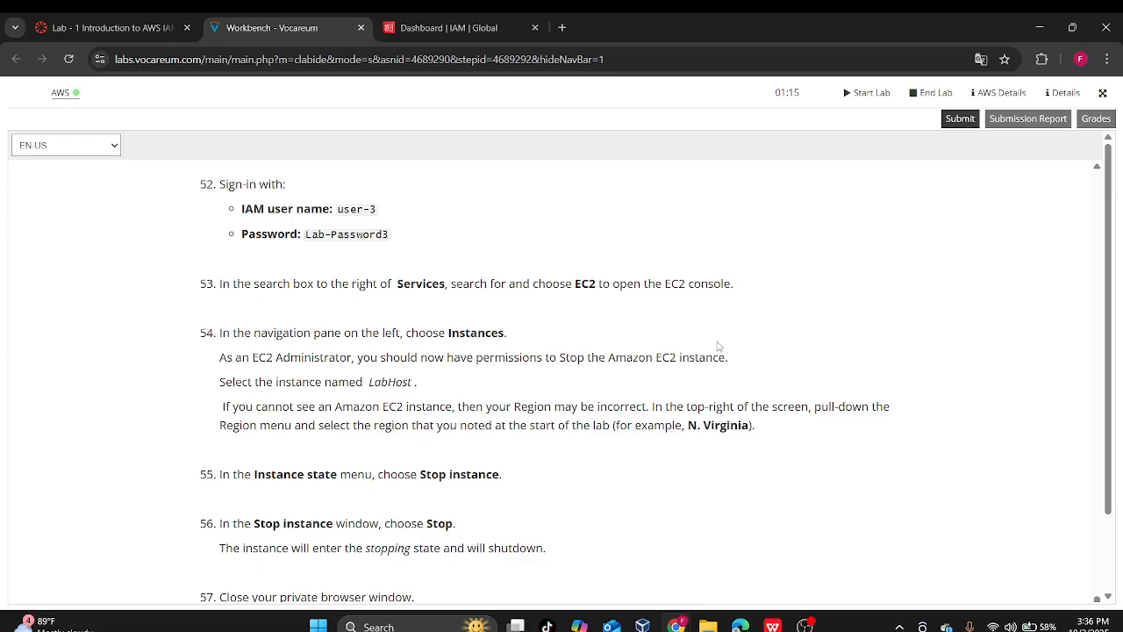
{"action": "scroll", "coordinate": [728, 288], "scroll_direction": "down", "scroll_amount": 9}
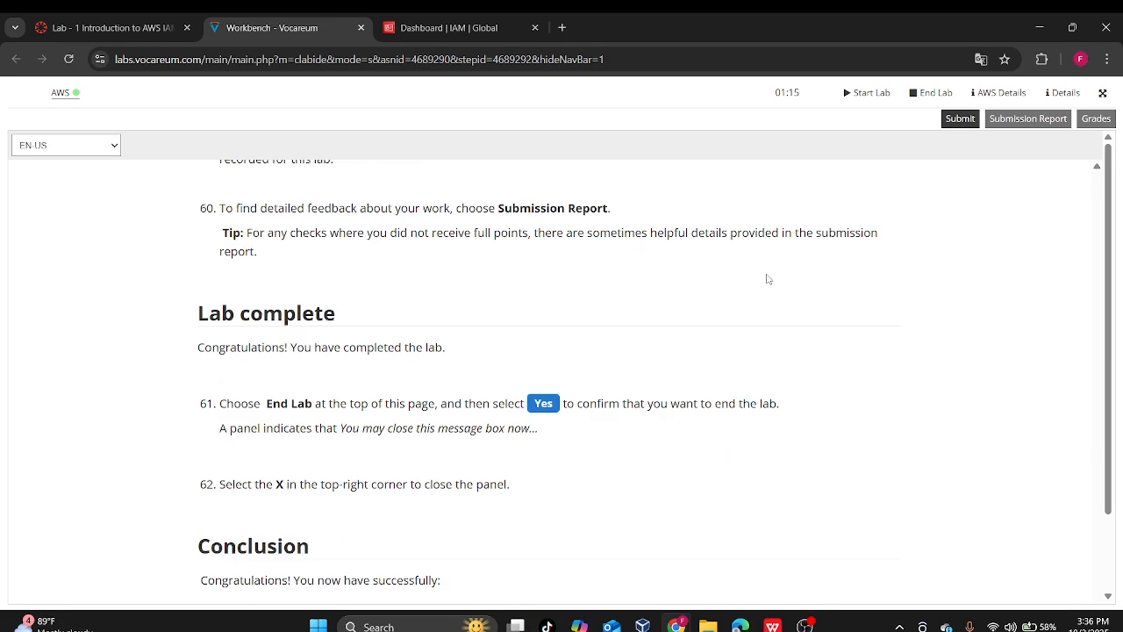
{"action": "scroll", "coordinate": [766, 278], "scroll_direction": "up", "scroll_amount": 6}
{"action": "scroll", "coordinate": [768, 278], "scroll_direction": "up", "scroll_amount": 4}
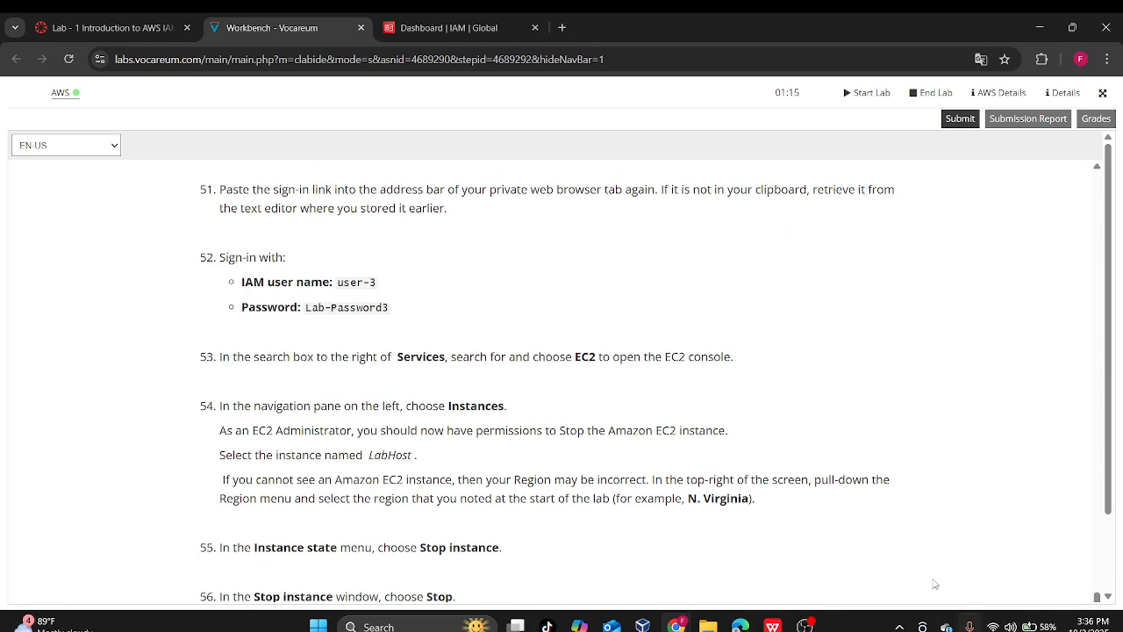
{"action": "scroll", "coordinate": [351, 499], "scroll_direction": "down", "scroll_amount": 3}
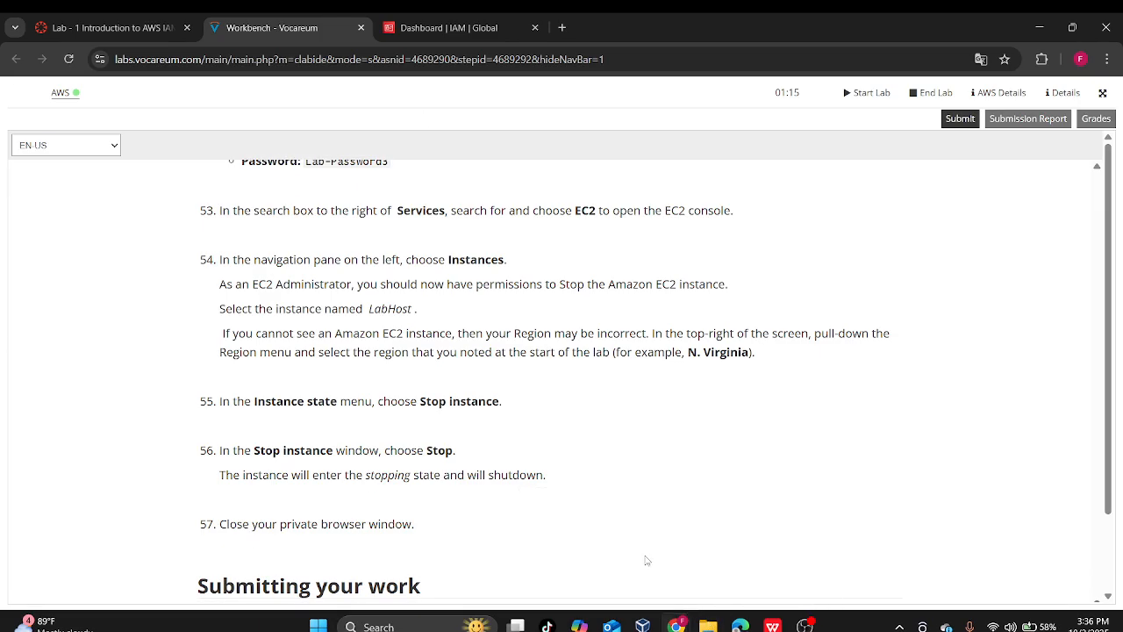
- Switch back to the EC2 console, leave the instance launch form and refresh the running instances list
{"action": "mouse_move", "coordinate": [676, 626]}
{"action": "left_click", "coordinate": [728, 536]}
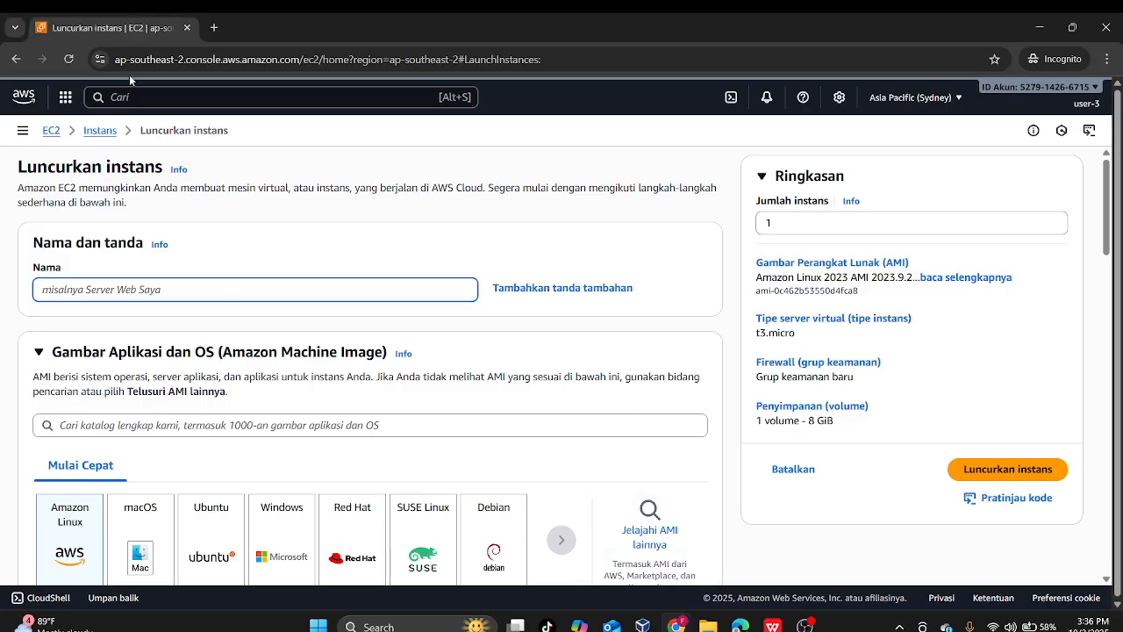
{"action": "left_click", "coordinate": [16, 58]}
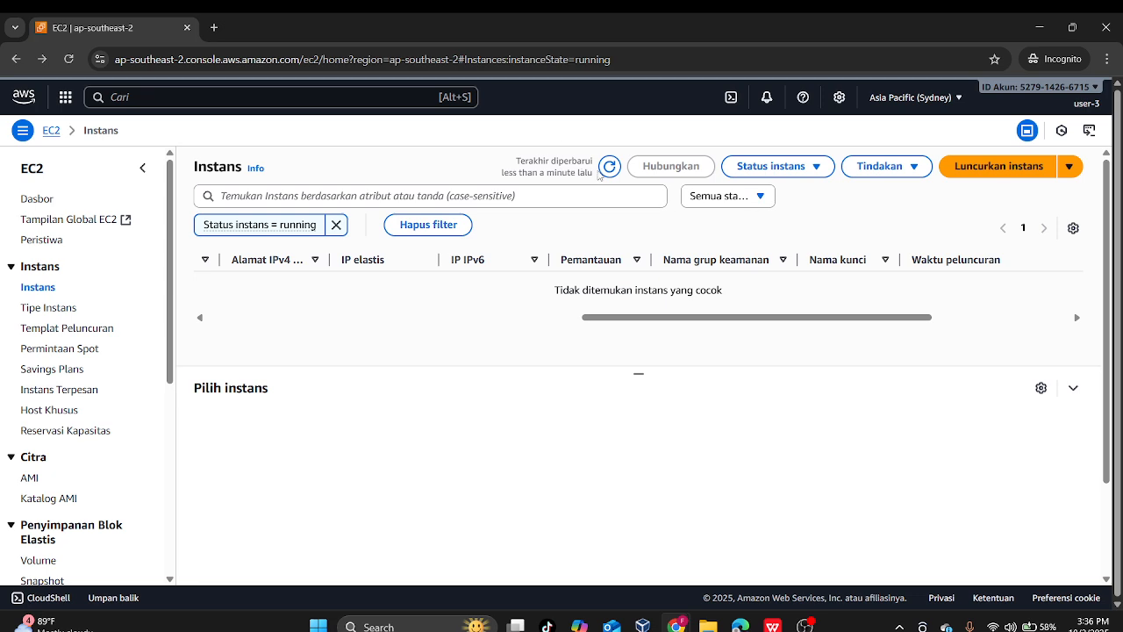
{"action": "left_click", "coordinate": [608, 165]}
{"action": "left_click", "coordinate": [805, 626]}
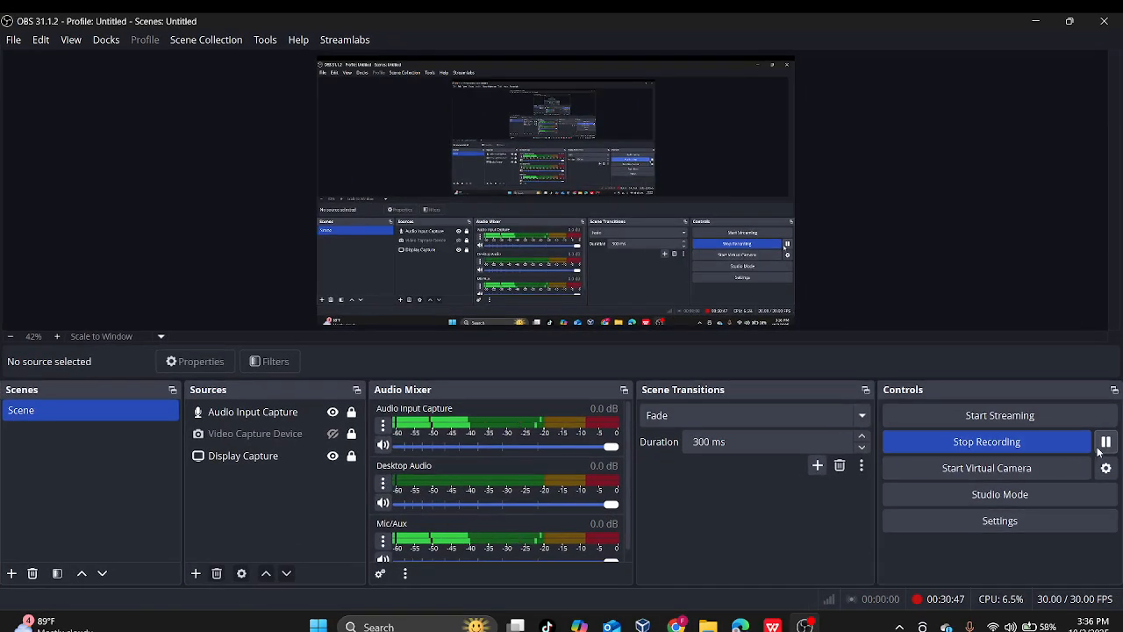
{"action": "left_click", "coordinate": [1070, 20]}
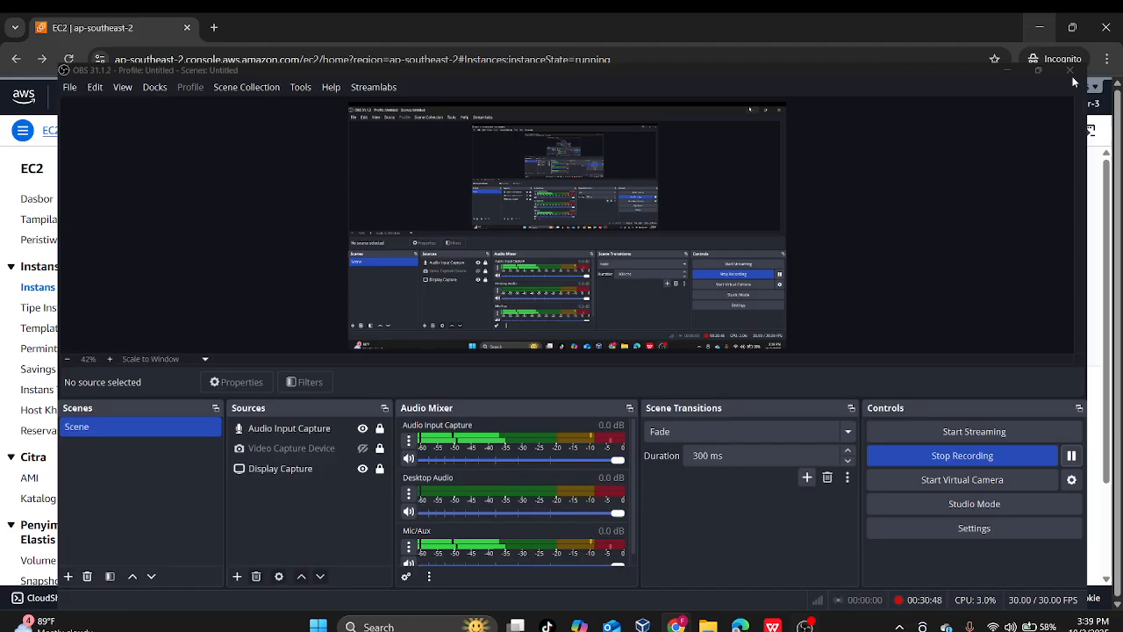
{"action": "left_click", "coordinate": [1081, 100]}
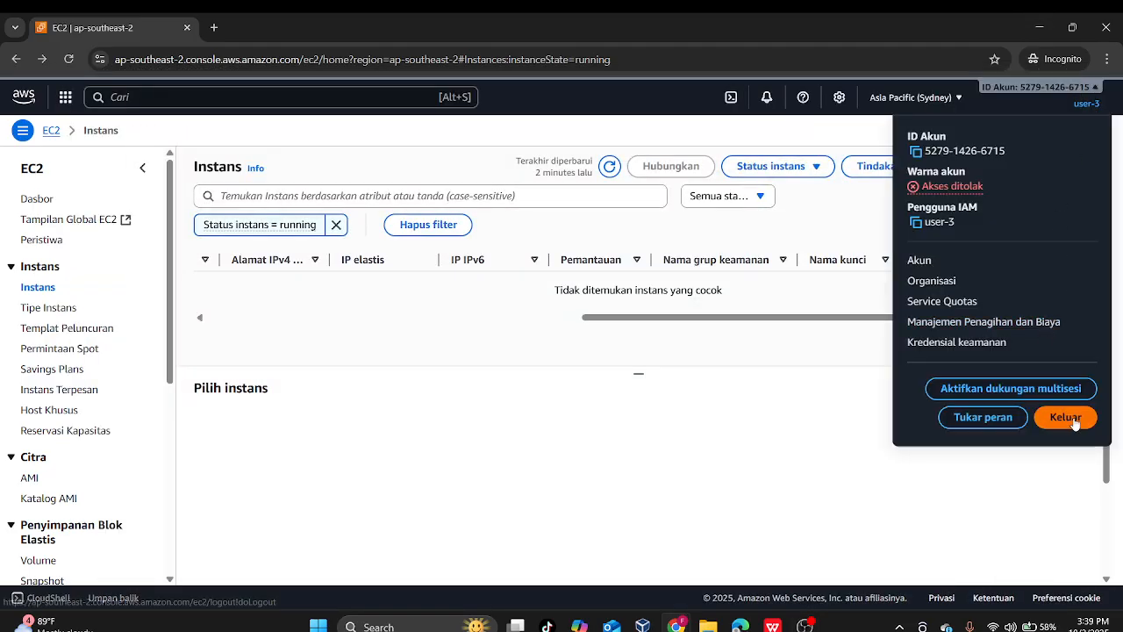
{"action": "left_click", "coordinate": [884, 128]}
- Switch the EC2 console for user-3 to the N. Virginia region (us-east-1)
{"action": "left_click", "coordinate": [912, 98]}
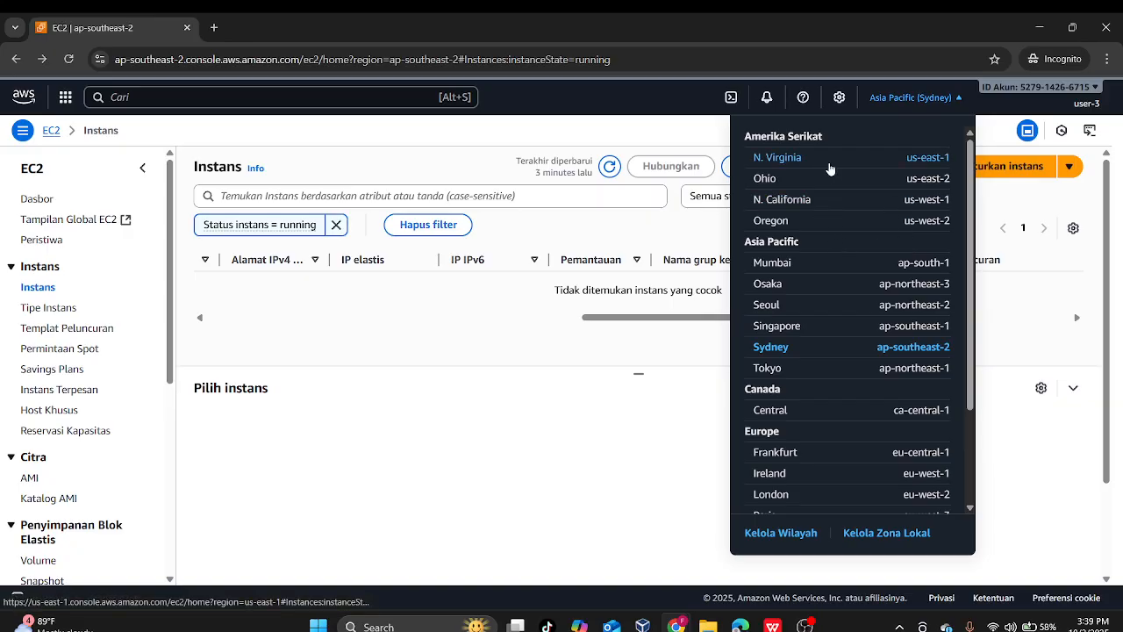
{"action": "left_click", "coordinate": [830, 163]}
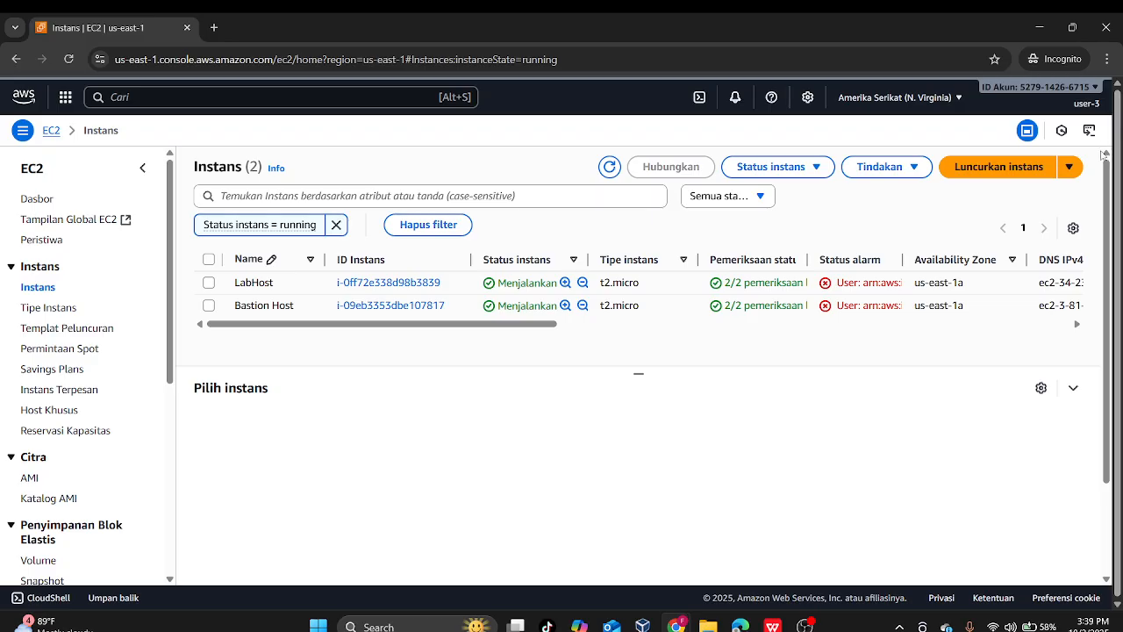
{"action": "left_click", "coordinate": [1086, 88]}
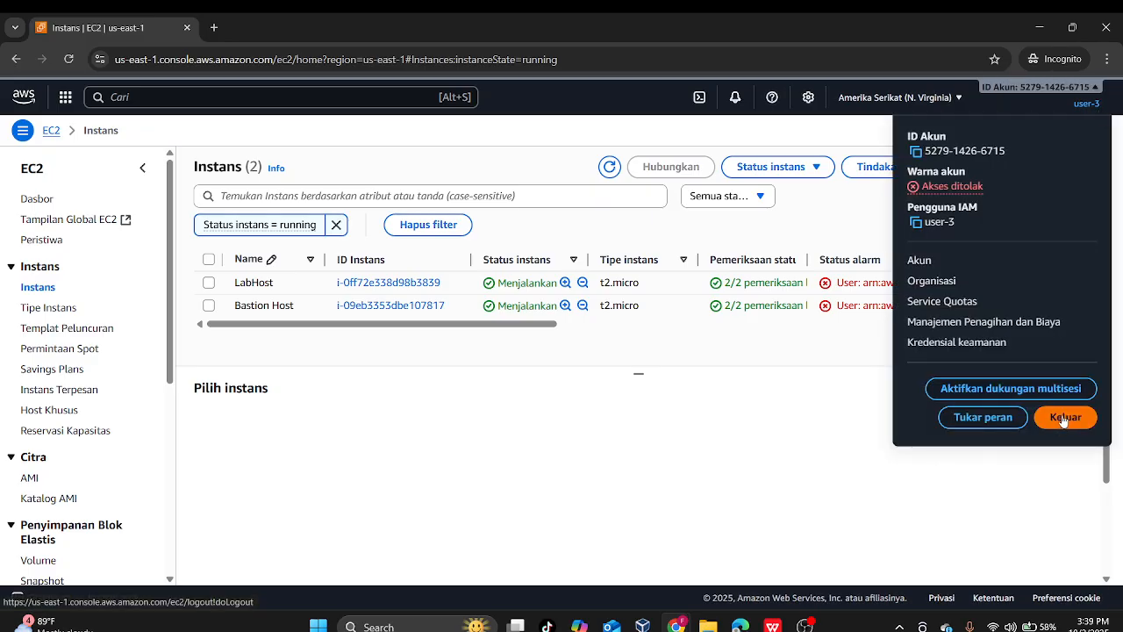
{"action": "left_click", "coordinate": [757, 477]}
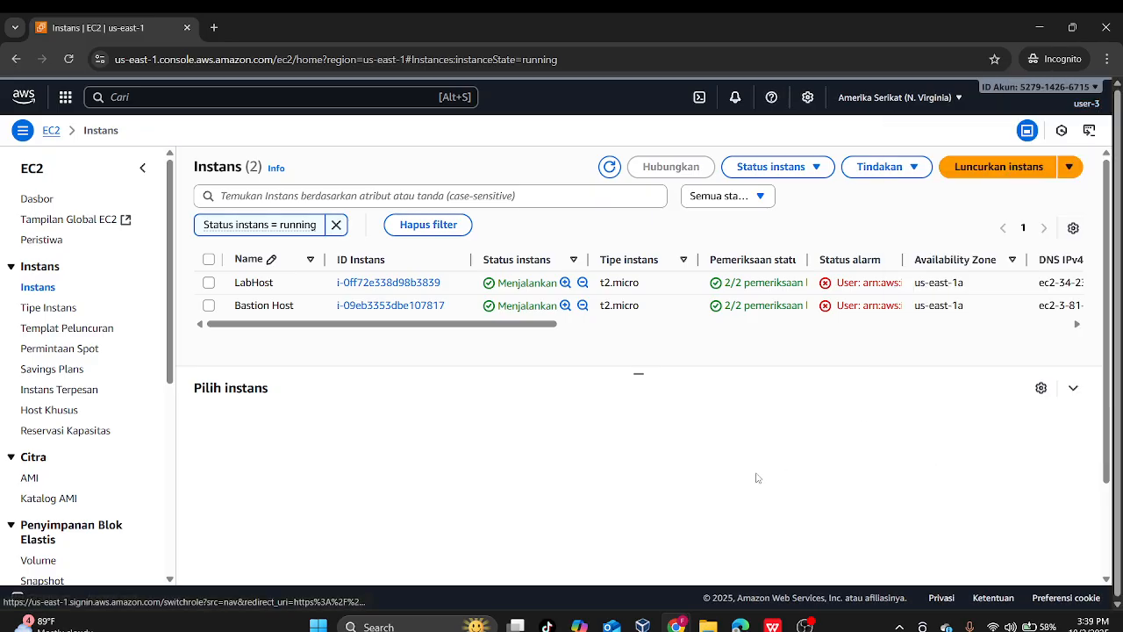
- Open the account's IAM users sign-in link in a new incognito tab
{"action": "left_click", "coordinate": [214, 28]}
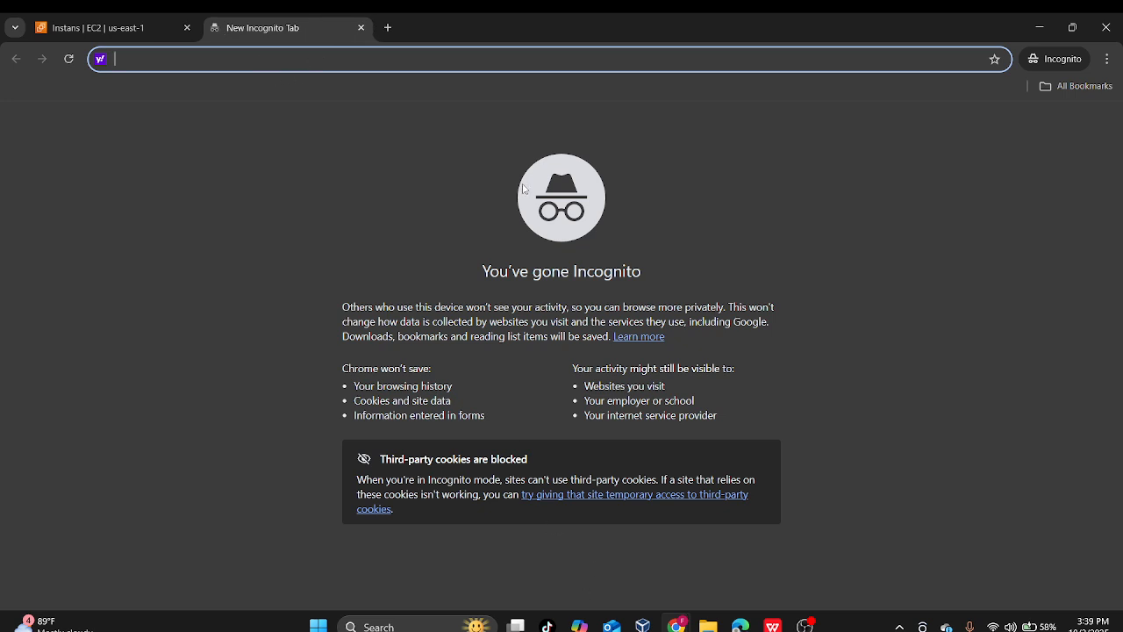
{"action": "type", "text": "https://527914266715.signin.aws.amazon.com/console"}
{"action": "key", "text": "Return"}
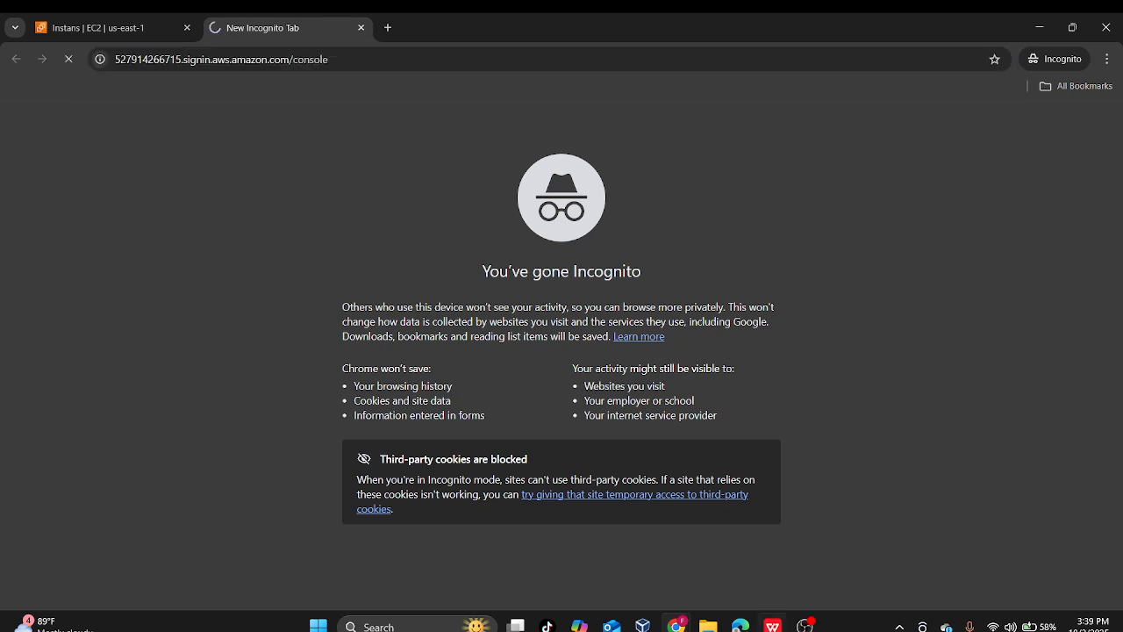
- Copy the IAM user name user-2 from step 42 of the lab instructions into the AWS sign-in form
{"action": "mouse_move", "coordinate": [677, 624]}
{"action": "left_click", "coordinate": [605, 553]}
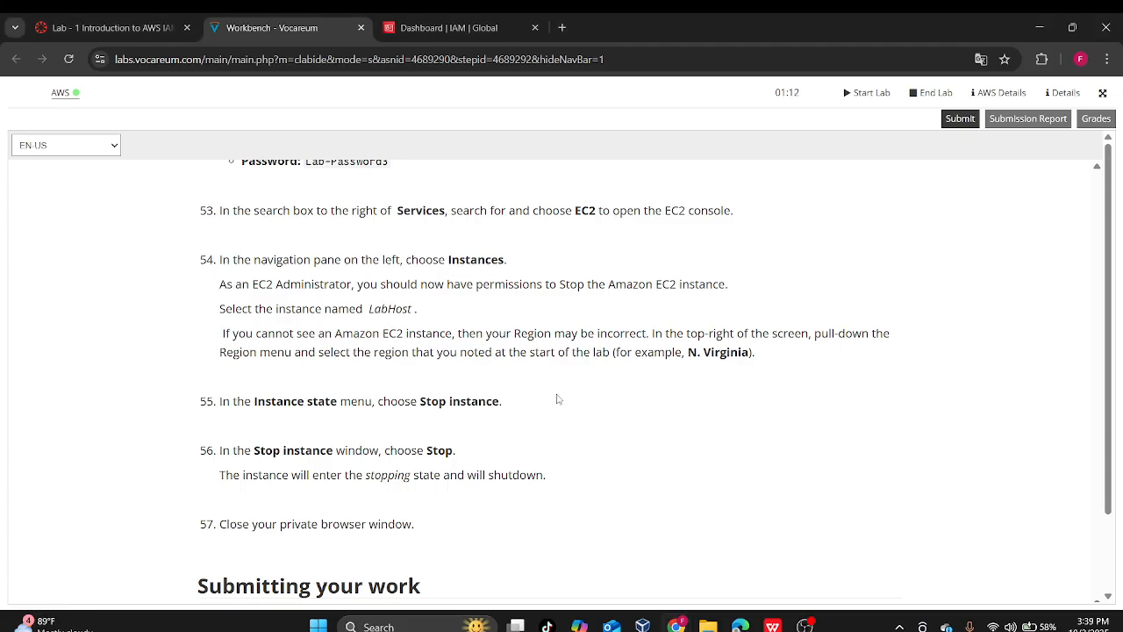
{"action": "scroll", "coordinate": [556, 399], "scroll_direction": "up", "scroll_amount": 3}
{"action": "scroll", "coordinate": [547, 400], "scroll_direction": "up", "scroll_amount": 10}
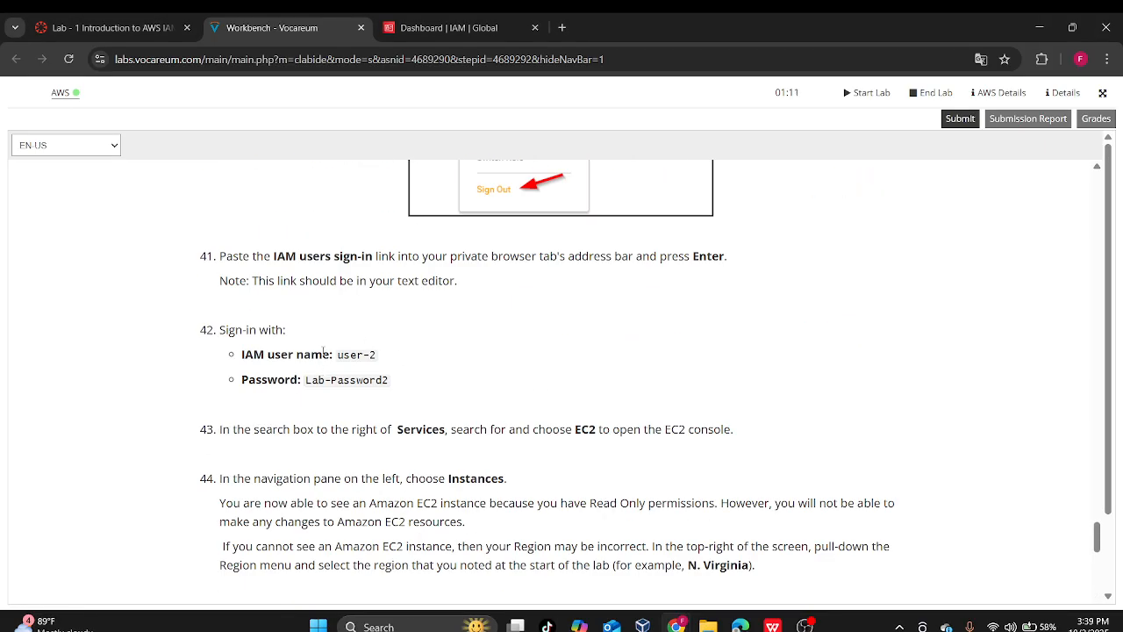
{"action": "left_click_drag", "start_coordinate": [338, 353], "coordinate": [379, 356]}
{"action": "key", "text": "ctrl+c"}
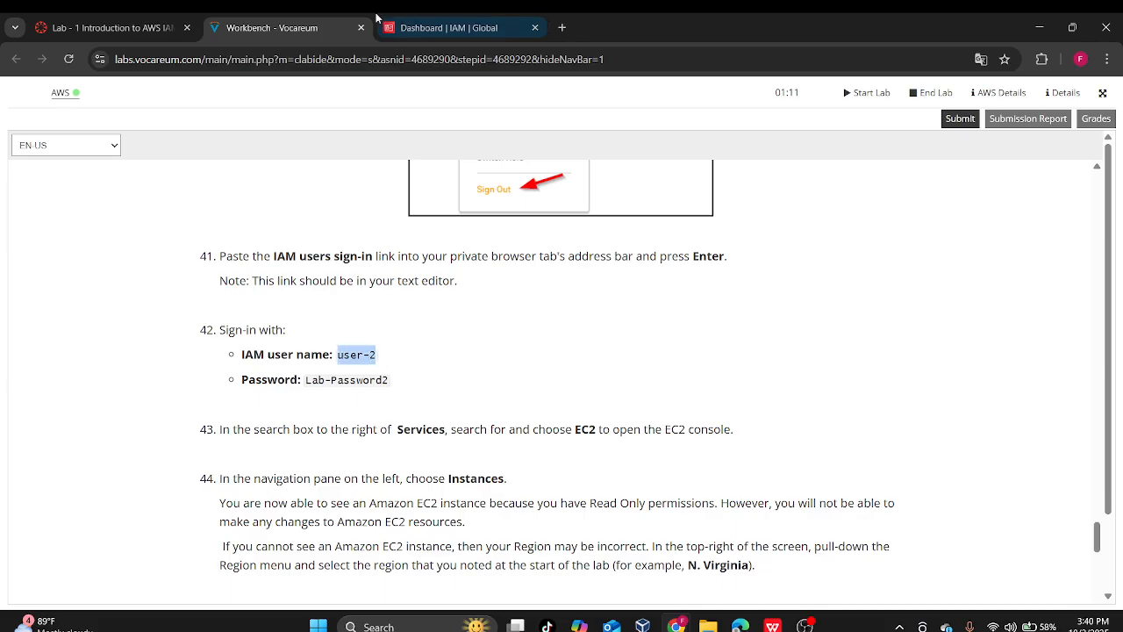
{"action": "mouse_move", "coordinate": [675, 624]}
{"action": "left_click", "coordinate": [760, 553]}
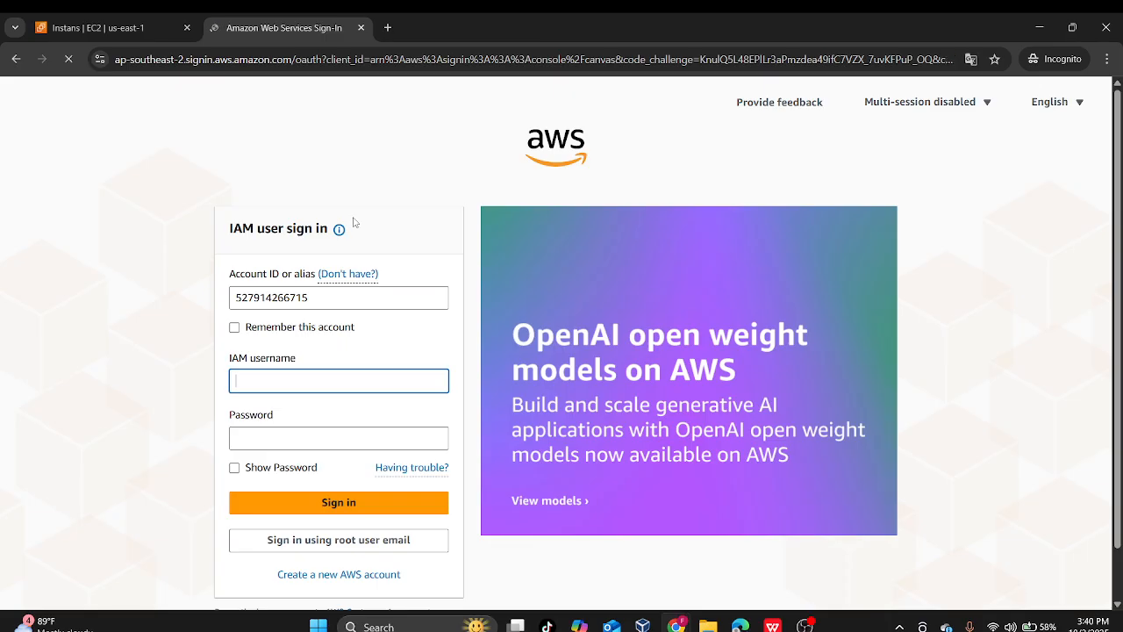
{"action": "left_click", "coordinate": [375, 384]}
{"action": "key", "text": "ctrl+v"}
{"action": "left_click", "coordinate": [366, 436]}
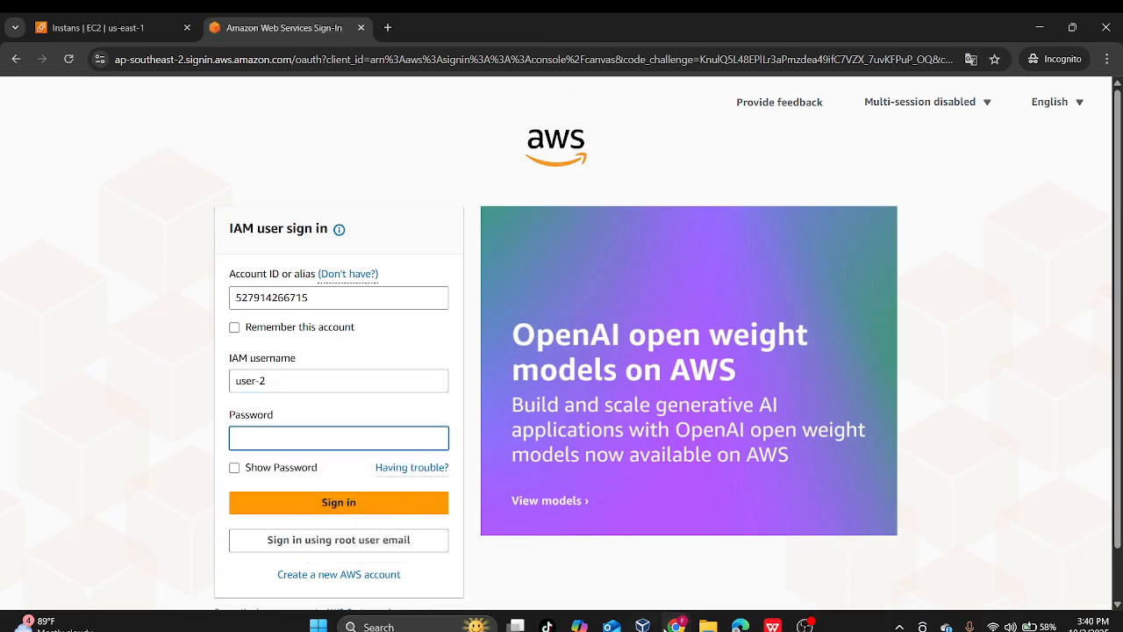
- Copy user-2's password from the lab instructions into the password field and sign in to the AWS console
{"action": "mouse_move", "coordinate": [675, 625]}
{"action": "left_click", "coordinate": [614, 561]}
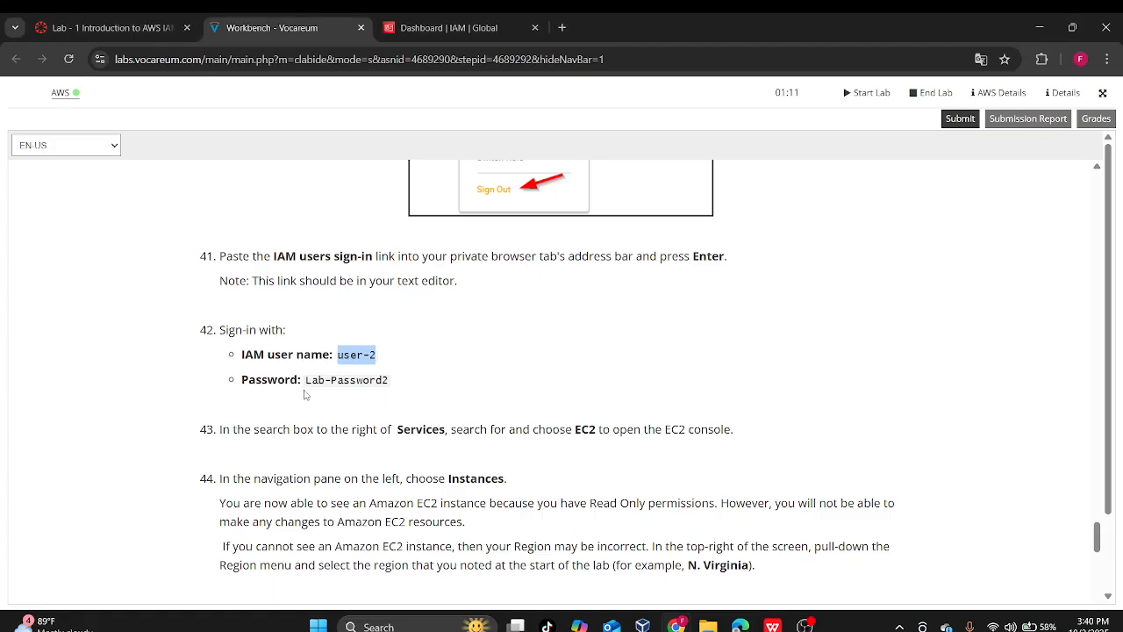
{"action": "left_click", "coordinate": [305, 395]}
{"action": "left_click_drag", "start_coordinate": [392, 393], "coordinate": [303, 382]}
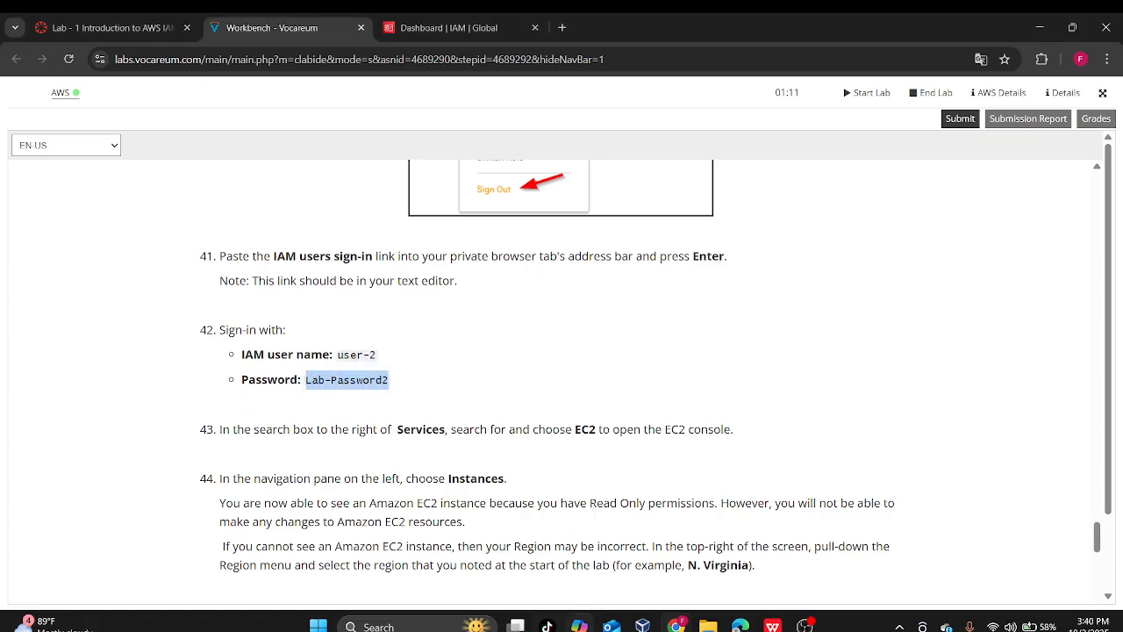
{"action": "mouse_move", "coordinate": [676, 624]}
{"action": "left_click", "coordinate": [697, 573]}
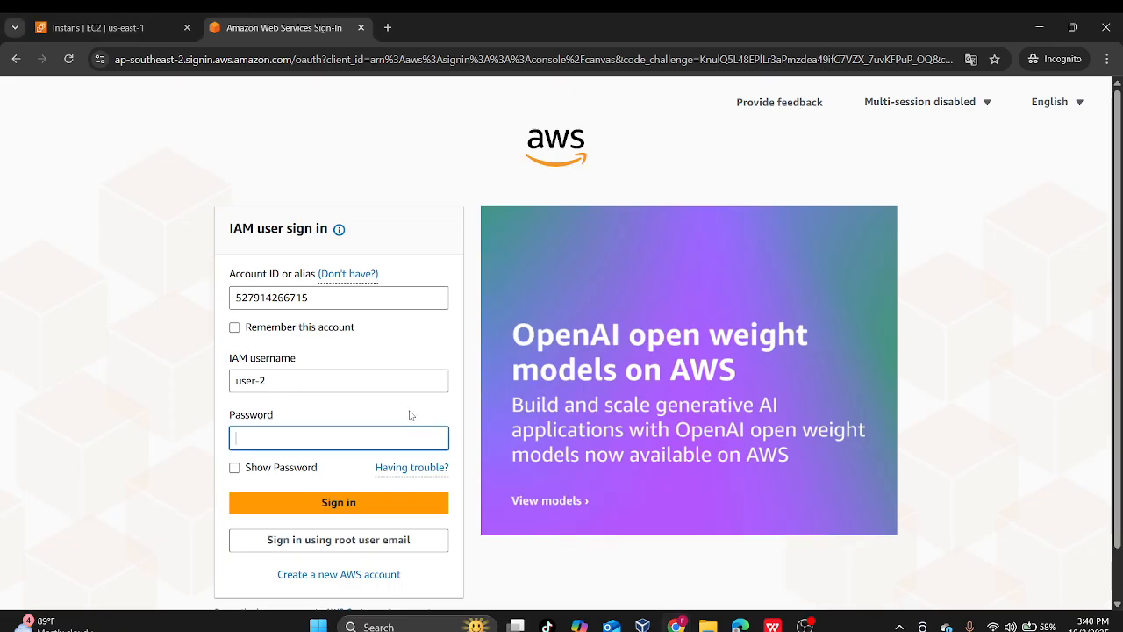
{"action": "key", "text": "ctrl+v"}
{"action": "left_click", "coordinate": [406, 501]}
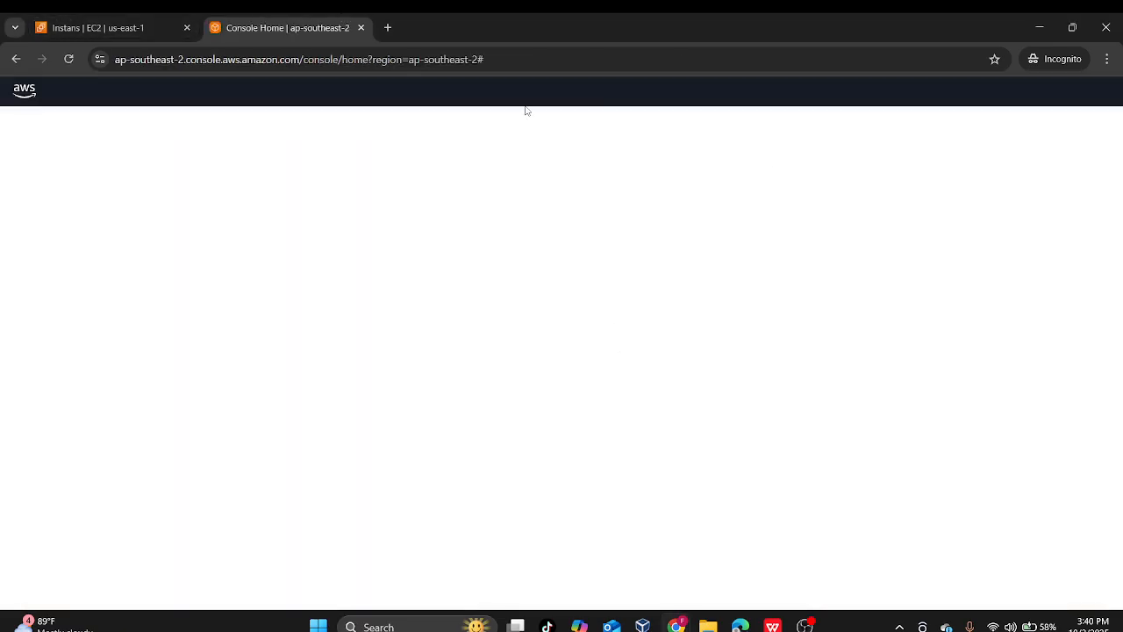
- Switch user-2's console to the N. Virginia region (us-east-1) and open the EC2 instances list
{"action": "left_click", "coordinate": [912, 97]}
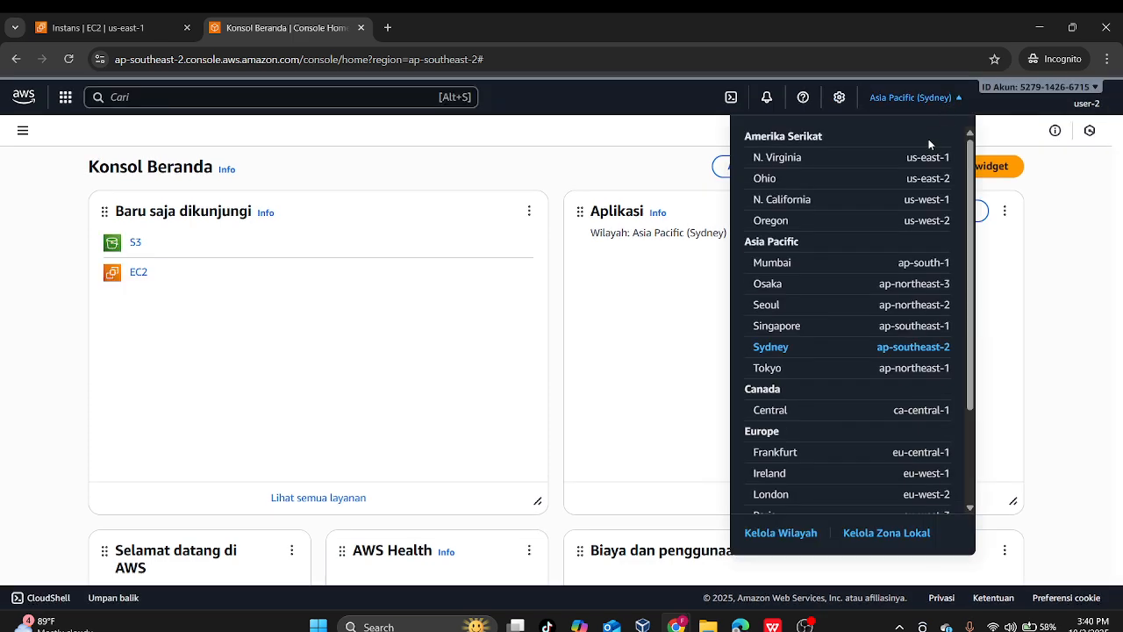
{"action": "left_click", "coordinate": [917, 157]}
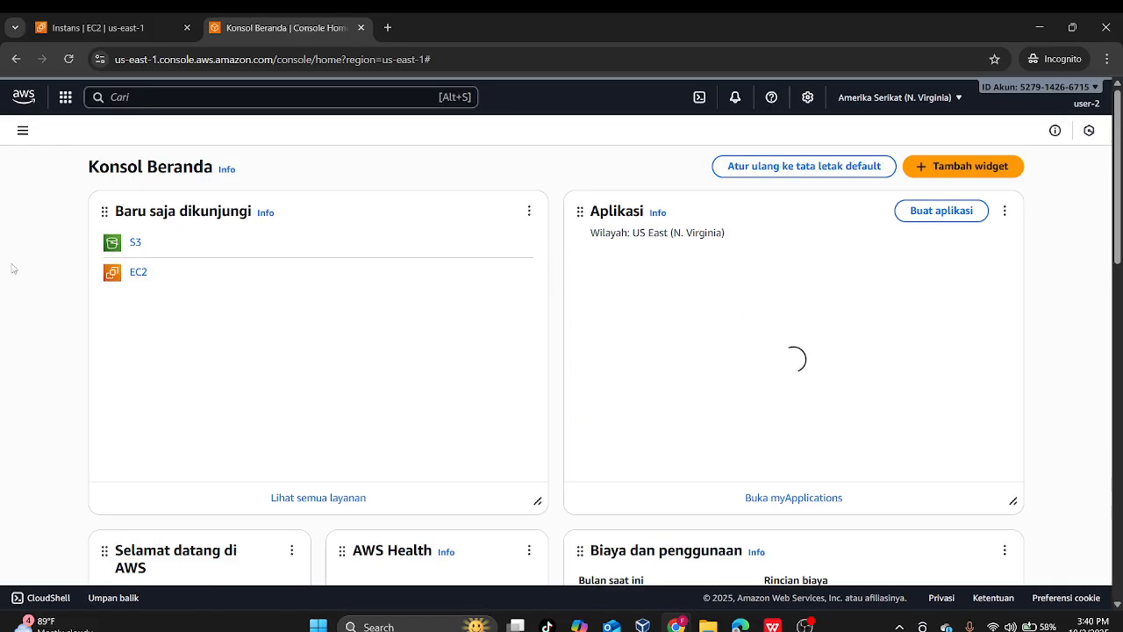
{"action": "left_click", "coordinate": [138, 272]}
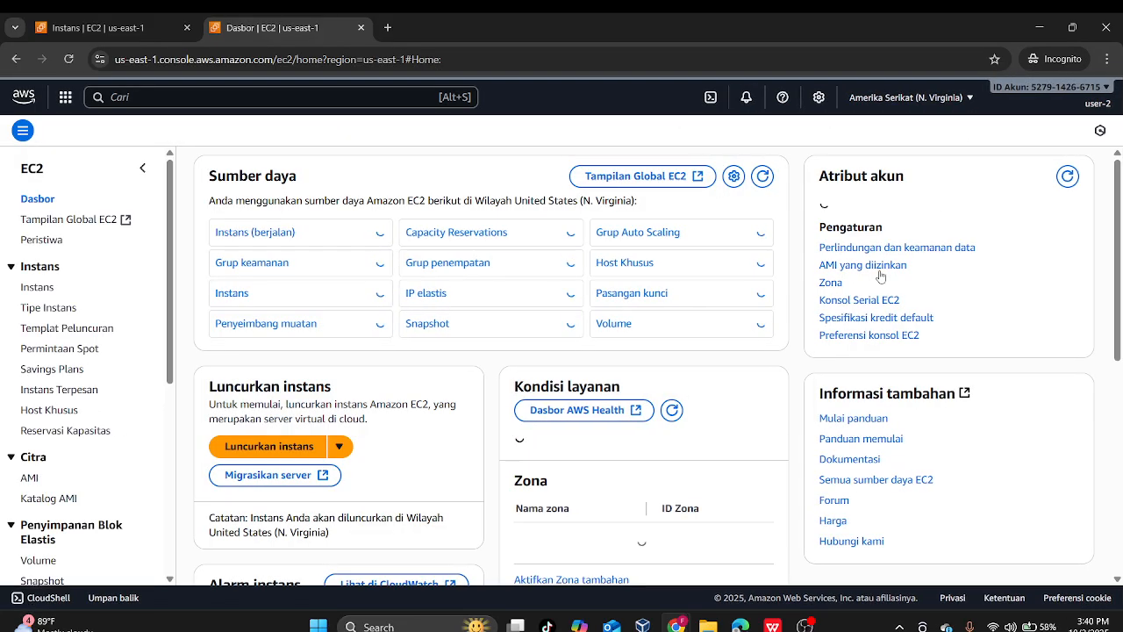
{"action": "left_click", "coordinate": [40, 288]}
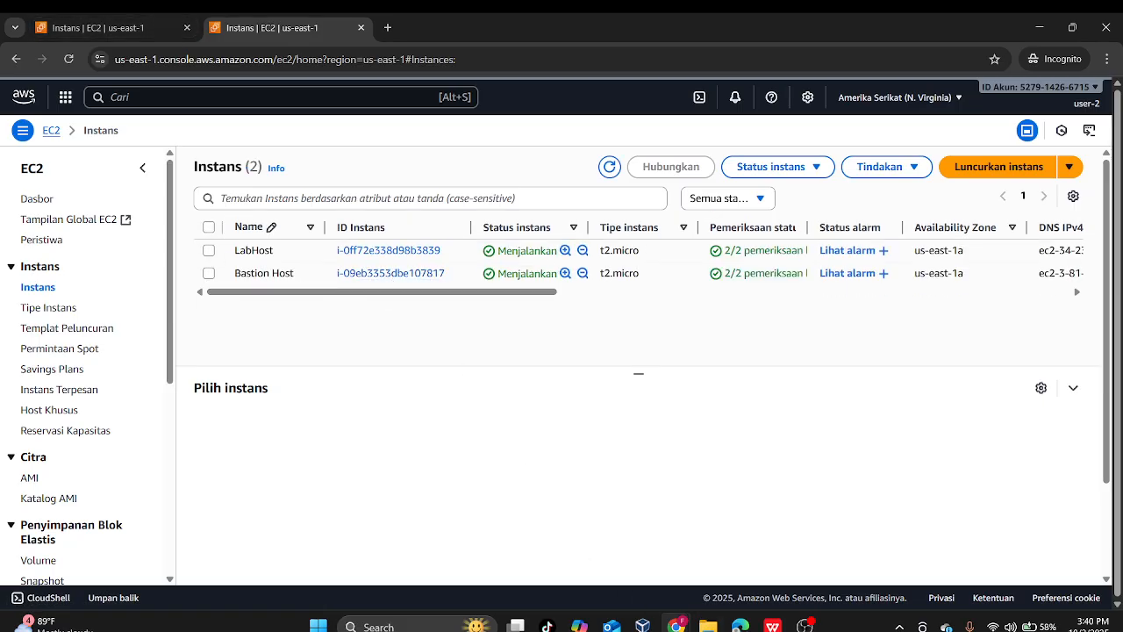
- Read steps 41 to 46 of the lab instructions on testing user-2's read-only access to the EC2 instances
{"action": "mouse_move", "coordinate": [675, 626]}
{"action": "left_click", "coordinate": [586, 579]}
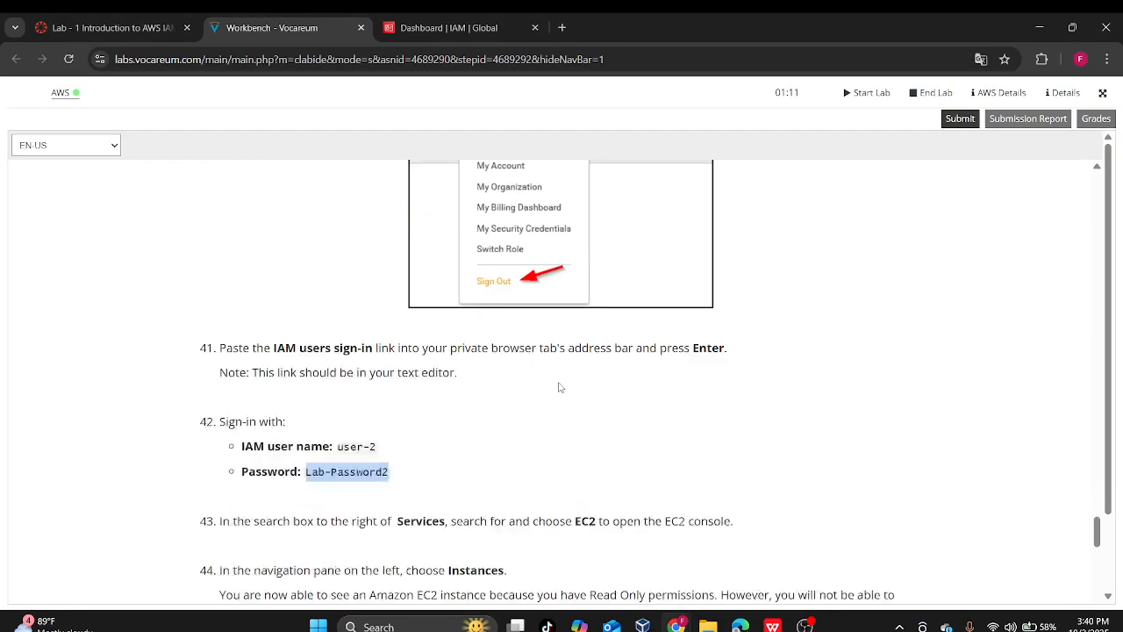
{"action": "scroll", "coordinate": [559, 386], "scroll_direction": "down", "scroll_amount": 1}
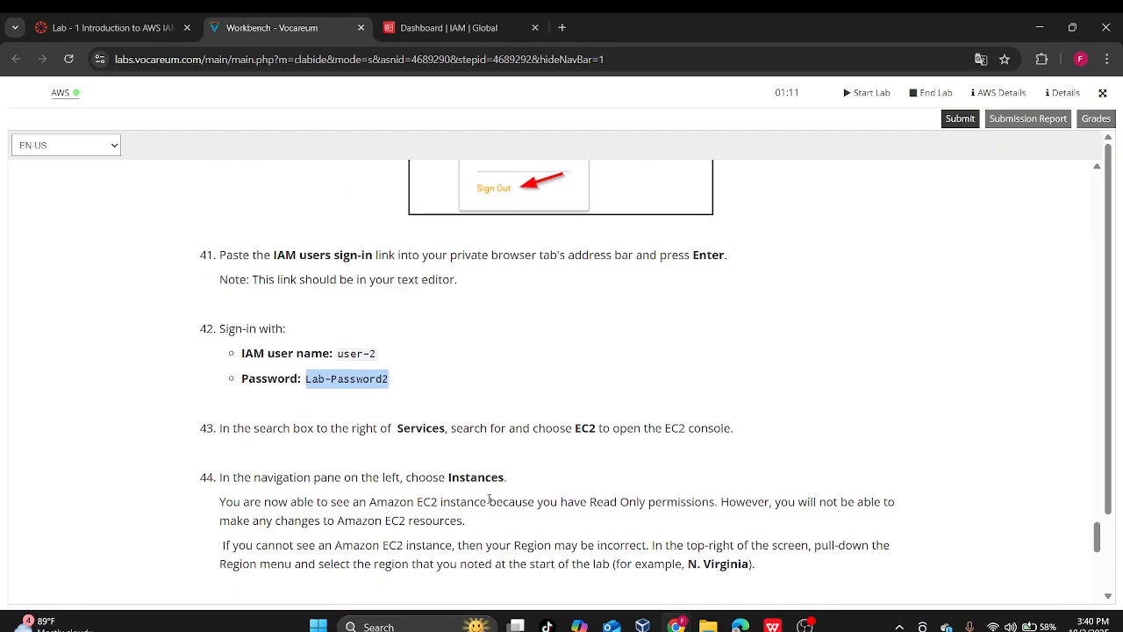
{"action": "scroll", "coordinate": [525, 483], "scroll_direction": "down", "scroll_amount": 2}
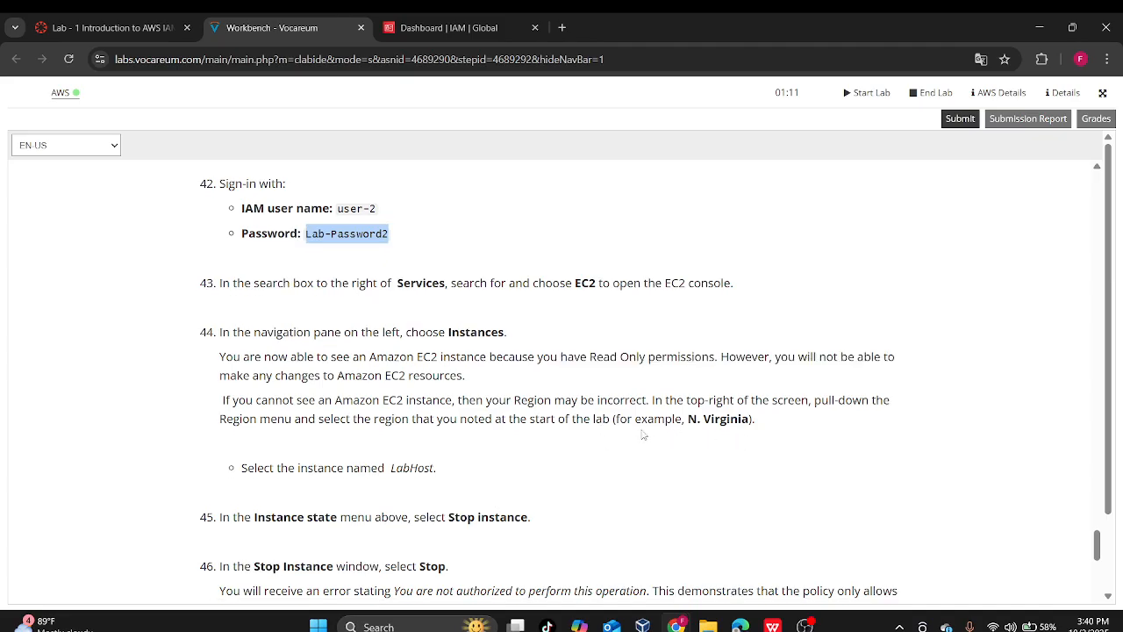
{"action": "left_click_drag", "start_coordinate": [627, 420], "coordinate": [754, 434]}
{"action": "left_click", "coordinate": [774, 480]}
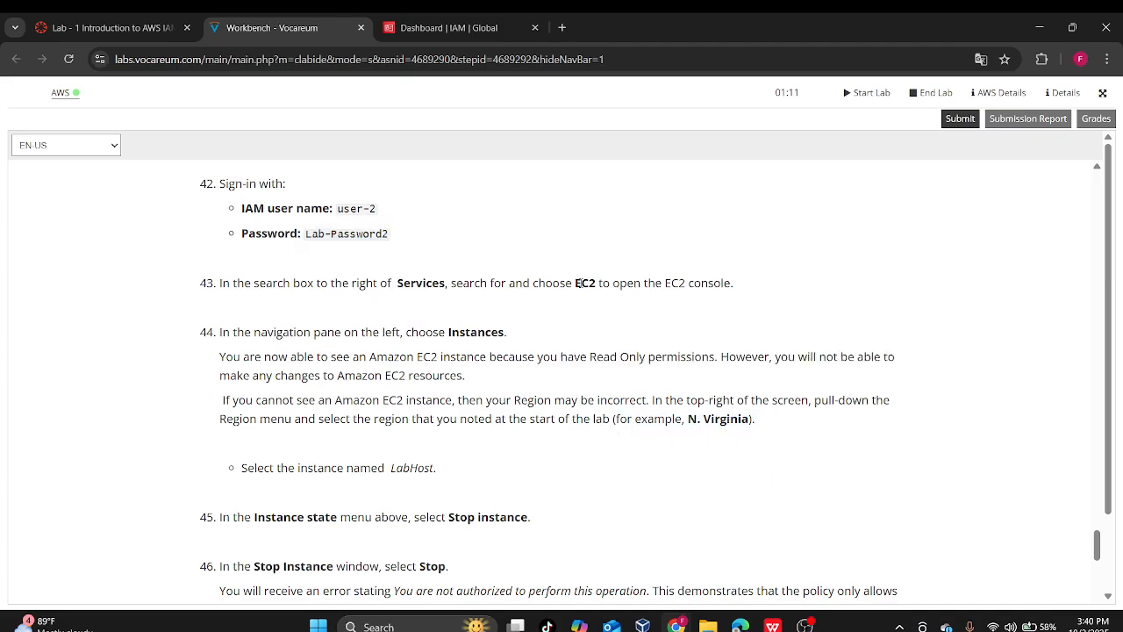
{"action": "scroll", "coordinate": [595, 299], "scroll_direction": "up", "scroll_amount": 3}
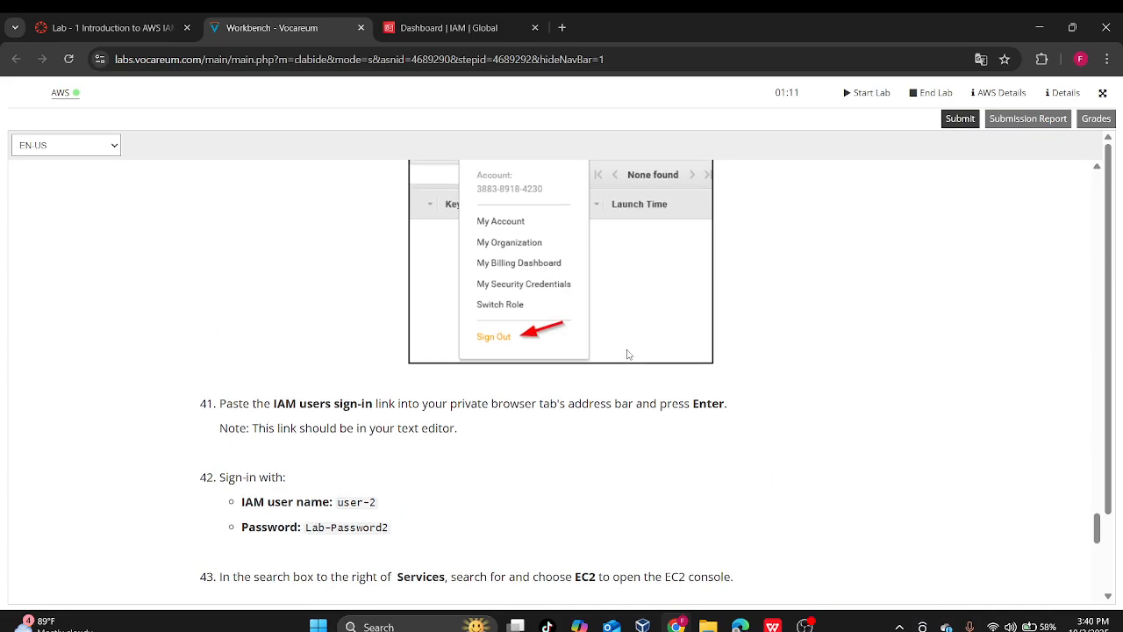
{"action": "scroll", "coordinate": [627, 360], "scroll_direction": "up", "scroll_amount": 5}
{"action": "scroll", "coordinate": [626, 346], "scroll_direction": "down", "scroll_amount": 5}
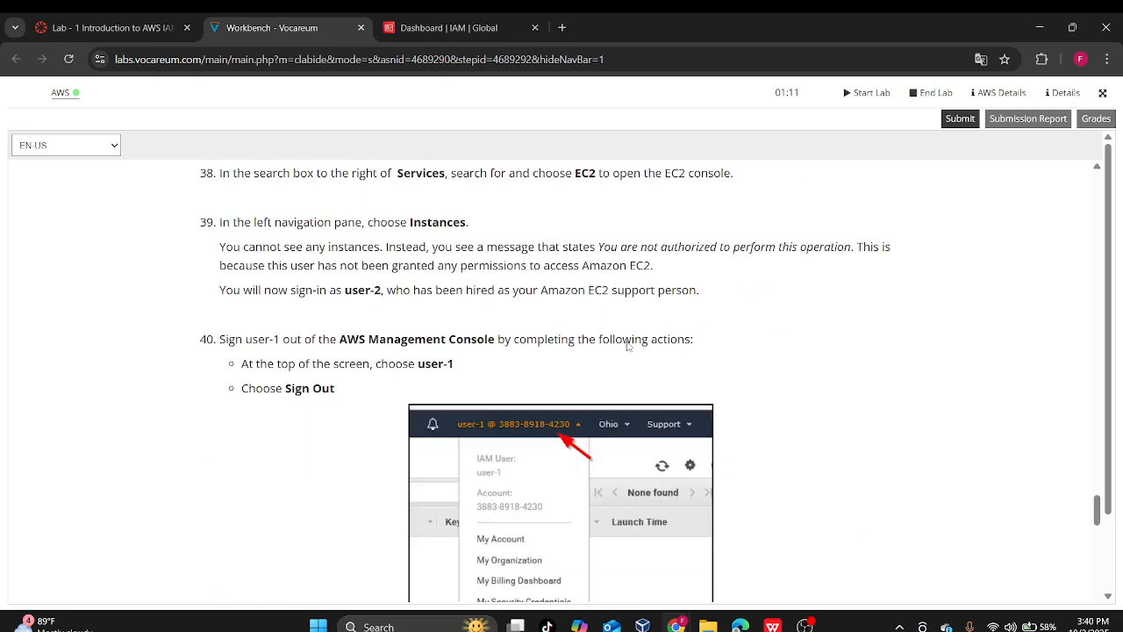
{"action": "scroll", "coordinate": [626, 346], "scroll_direction": "up", "scroll_amount": 3}
{"action": "scroll", "coordinate": [627, 345], "scroll_direction": "down", "scroll_amount": 3}
{"action": "scroll", "coordinate": [626, 343], "scroll_direction": "down", "scroll_amount": 6}
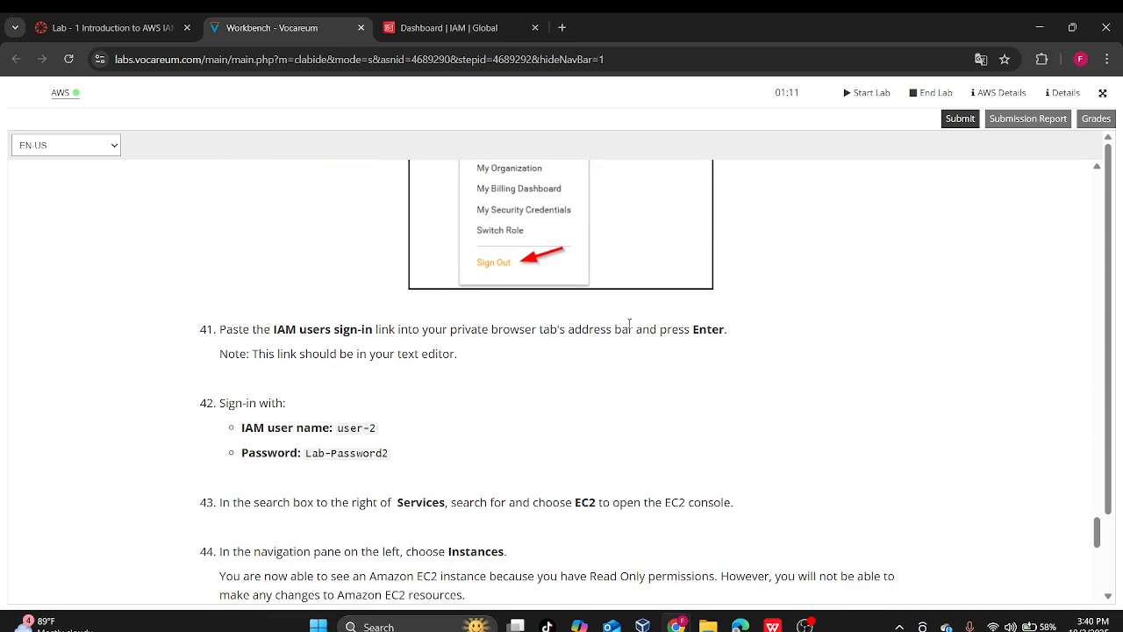
{"action": "scroll", "coordinate": [596, 344], "scroll_direction": "down", "scroll_amount": 1}
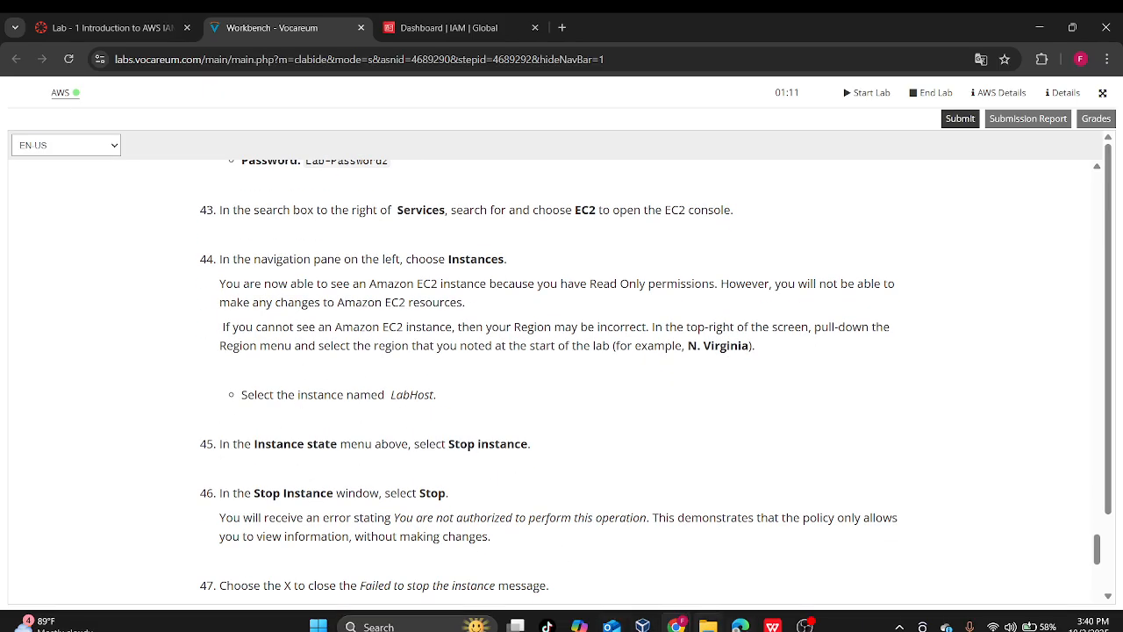
- Select the LabHost instance in user-2's EC2 instances list and check steps 44 to 46 of the lab instructions
{"action": "mouse_move", "coordinate": [675, 625]}
{"action": "left_click", "coordinate": [754, 544]}
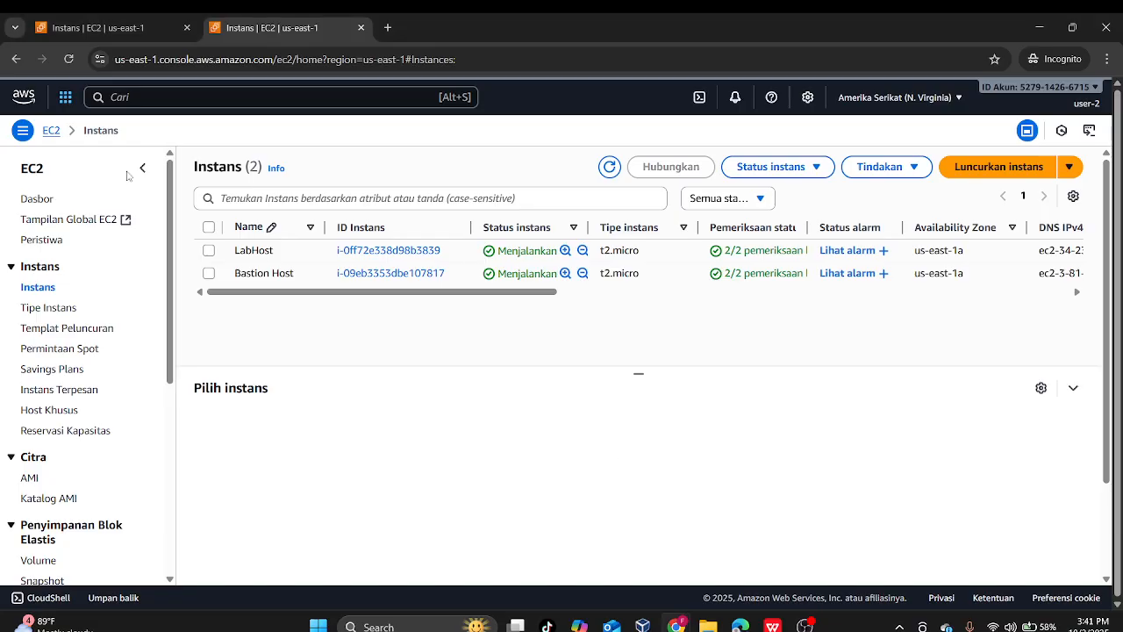
{"action": "left_click", "coordinate": [209, 250]}
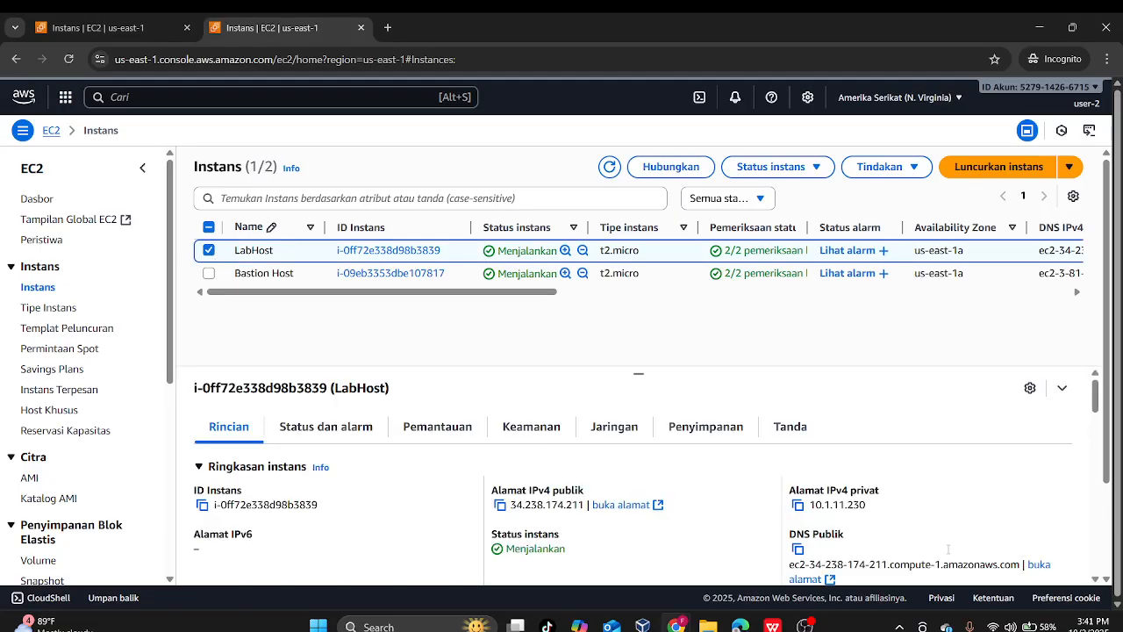
{"action": "scroll", "coordinate": [820, 516], "scroll_direction": "down", "scroll_amount": 4}
{"action": "scroll", "coordinate": [790, 535], "scroll_direction": "up", "scroll_amount": 4}
{"action": "mouse_move", "coordinate": [677, 624]}
{"action": "left_click", "coordinate": [647, 560]}
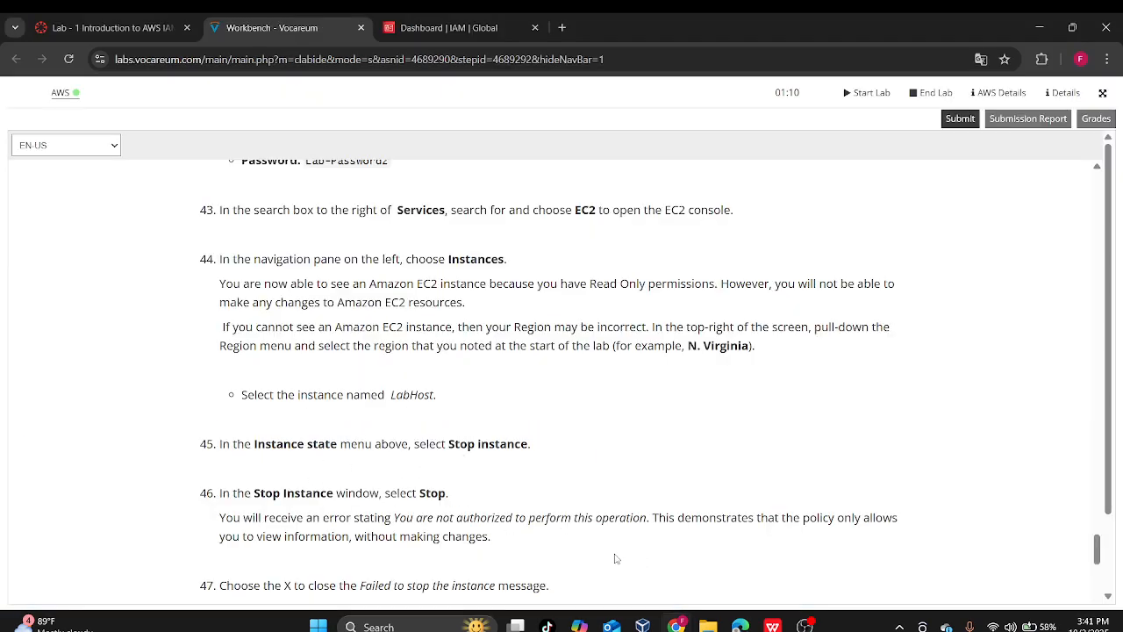
{"action": "mouse_move", "coordinate": [677, 624]}
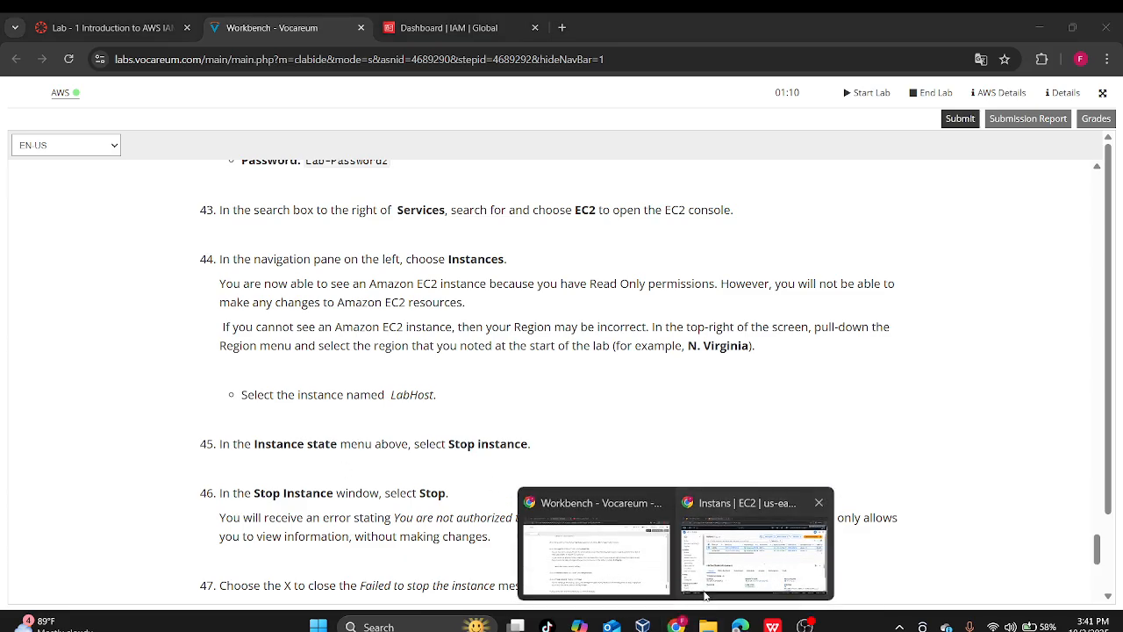
{"action": "left_click", "coordinate": [754, 543]}
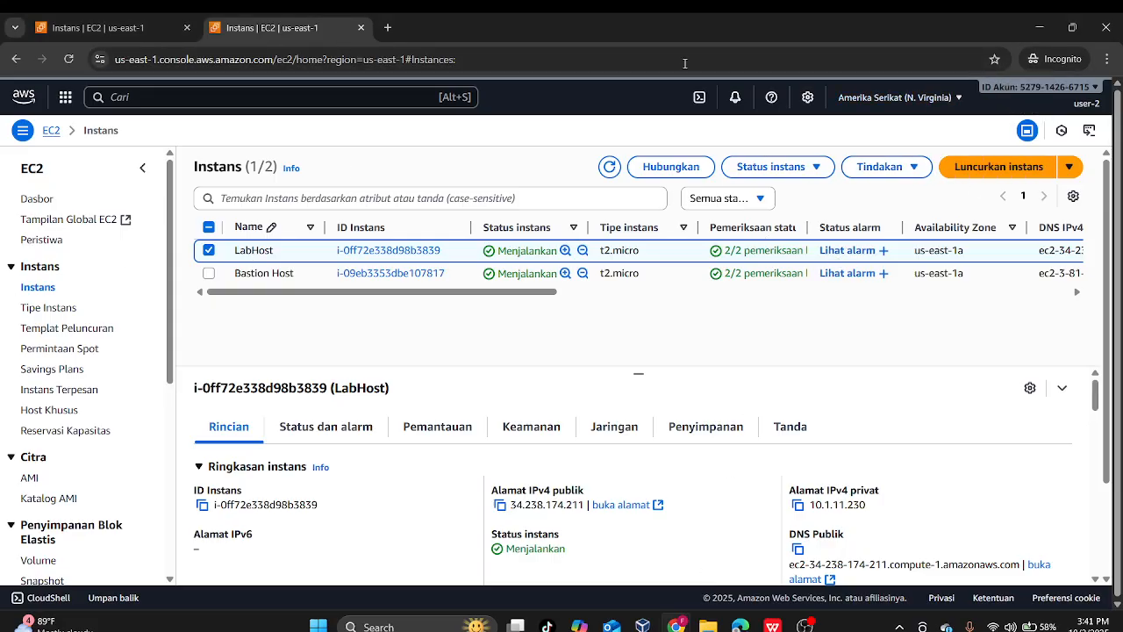
{"action": "left_click", "coordinate": [1106, 60]}
{"action": "left_click", "coordinate": [814, 140]}
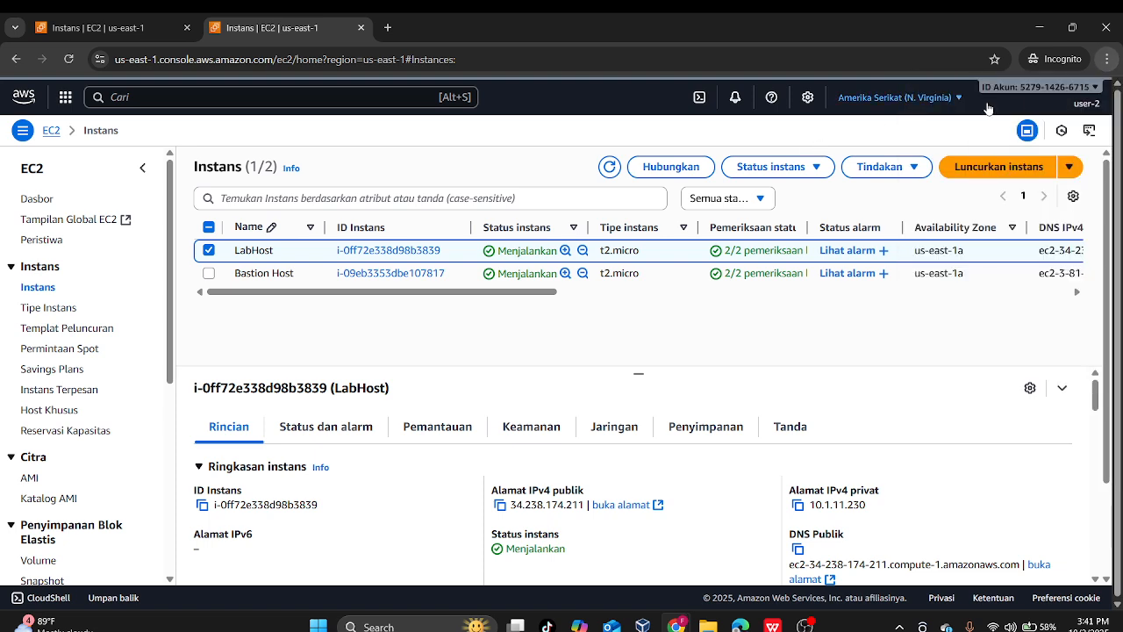
{"action": "left_click", "coordinate": [1106, 59]}
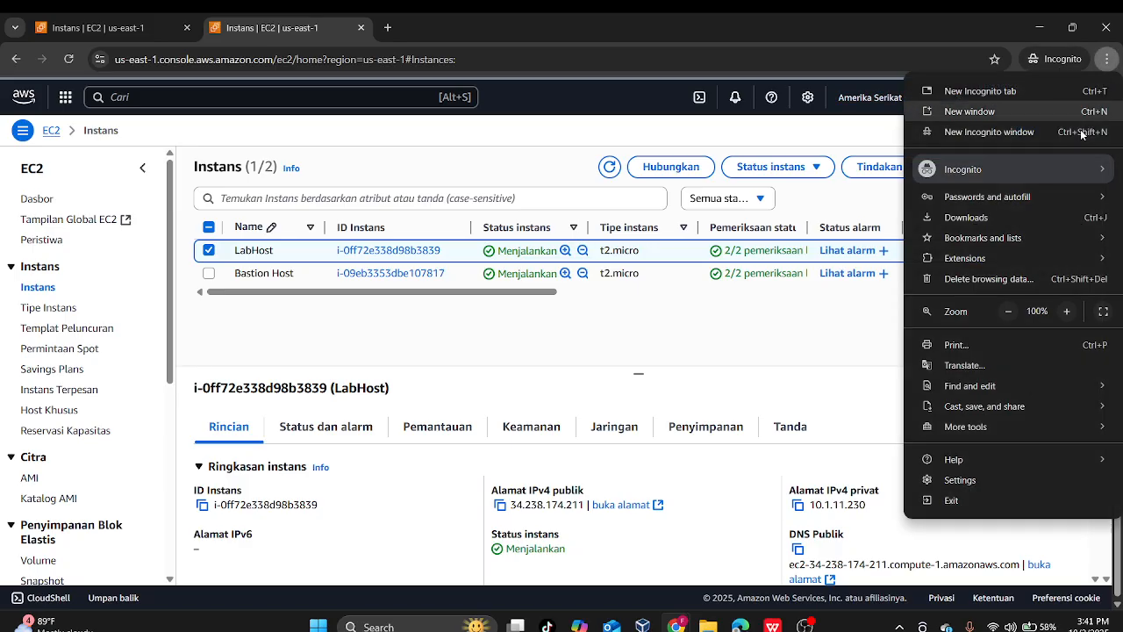
{"action": "left_click", "coordinate": [1022, 363]}
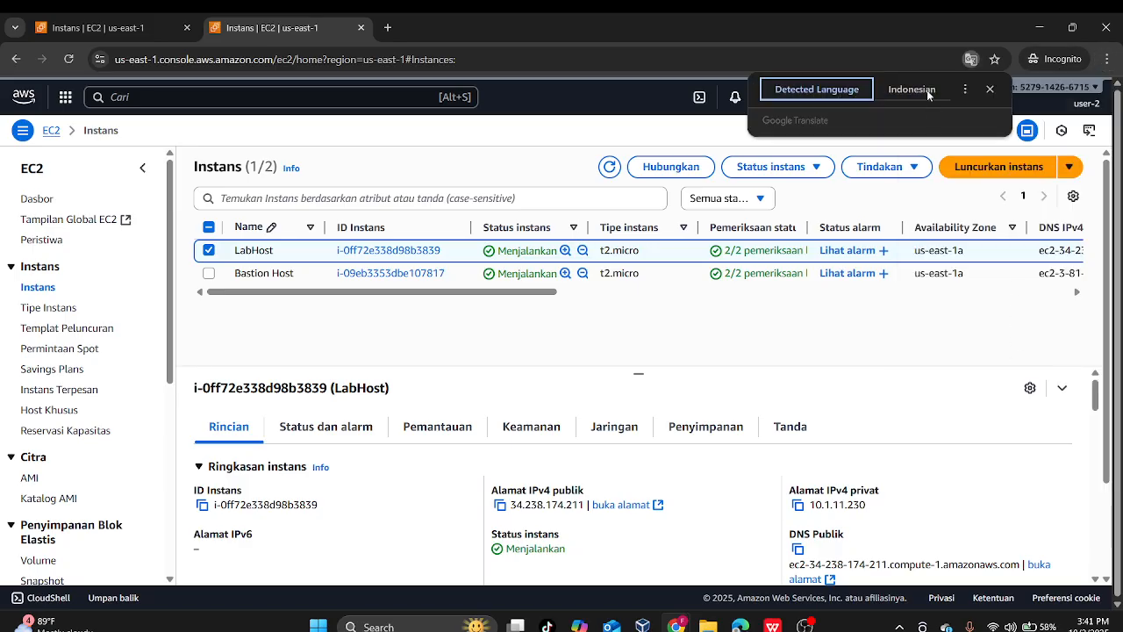
{"action": "left_click", "coordinate": [992, 91]}
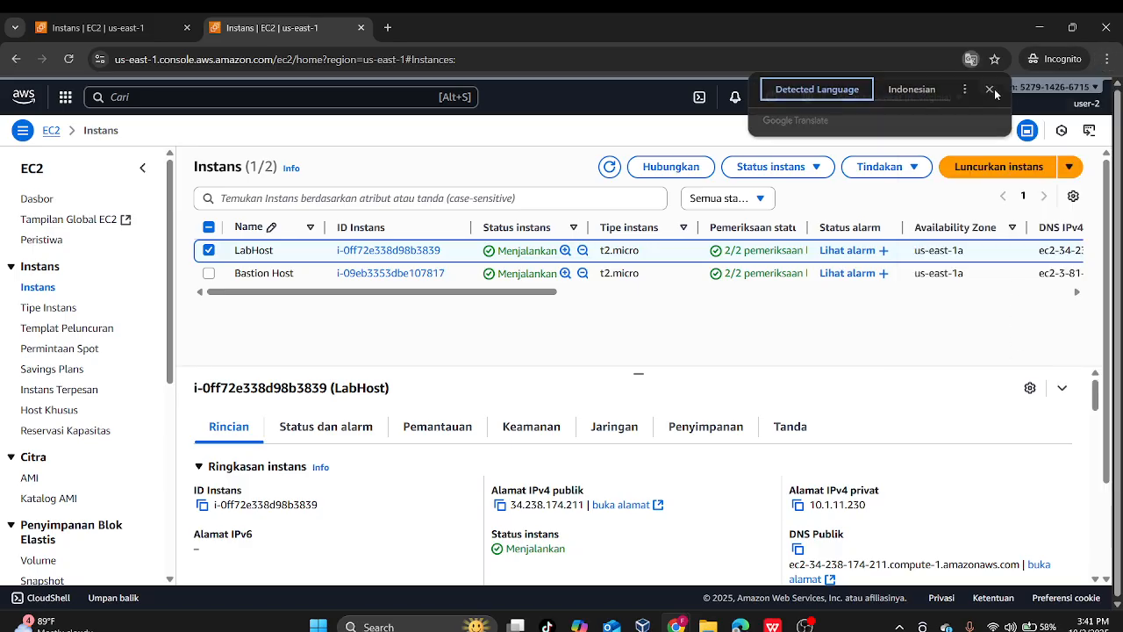
- Reload the EC2 instances page in user-2's console and select the LabHost instance
{"action": "left_click", "coordinate": [75, 61]}
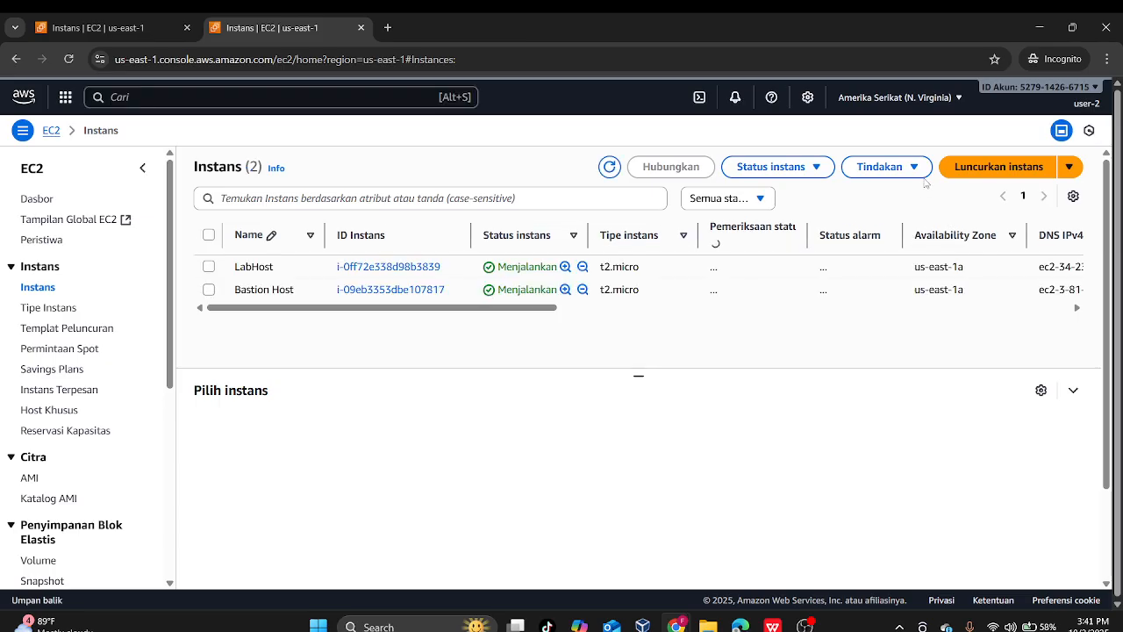
{"action": "left_click", "coordinate": [938, 169]}
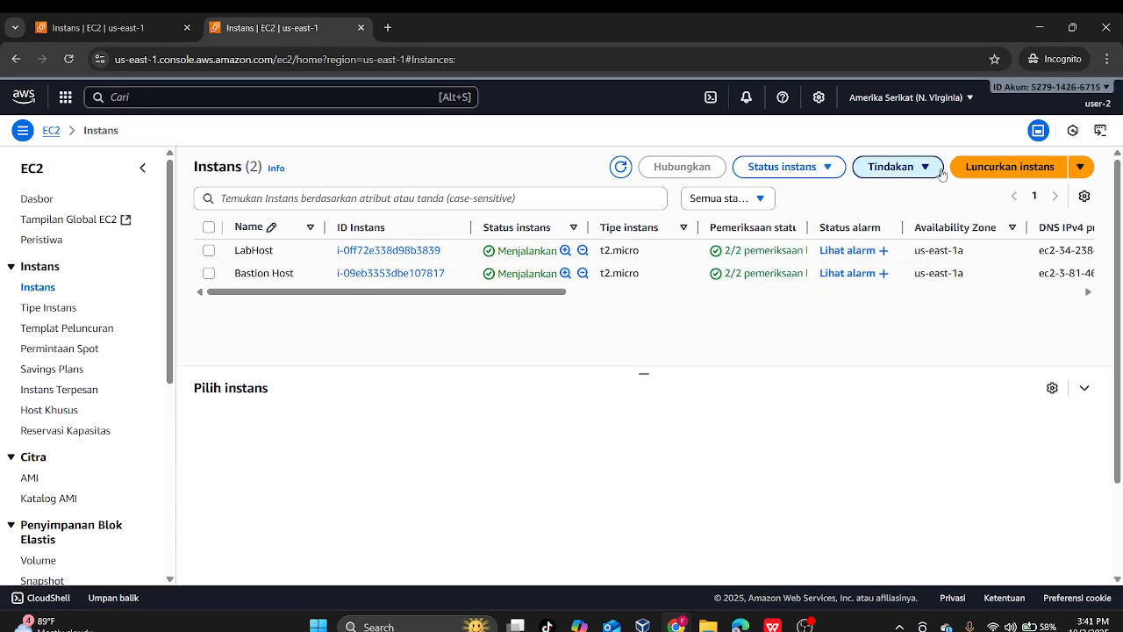
{"action": "left_click", "coordinate": [938, 167]}
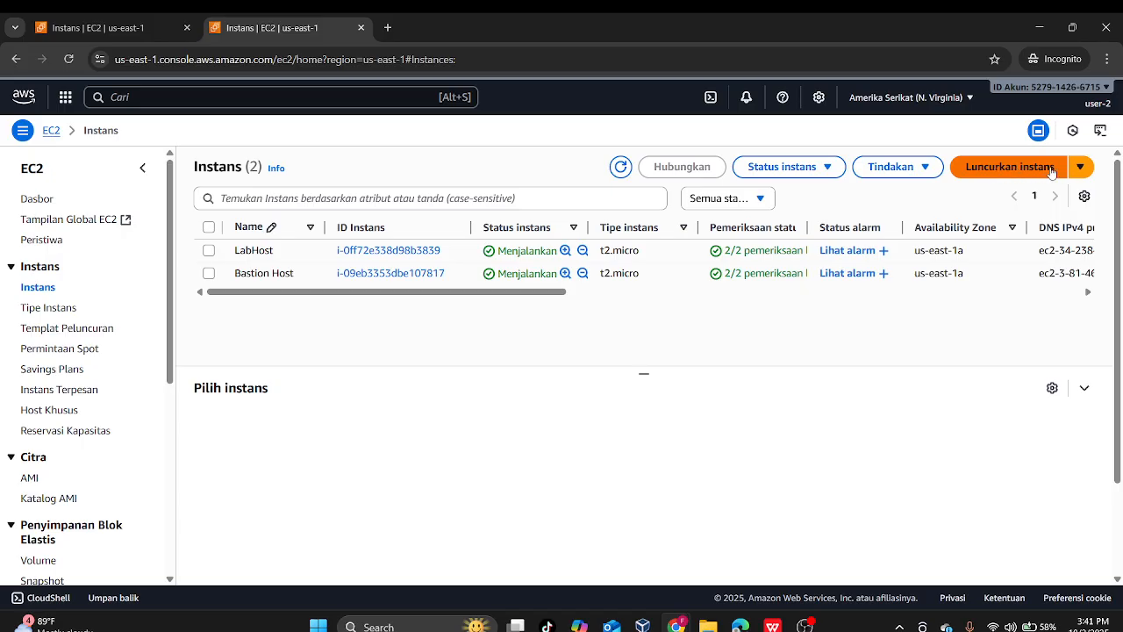
{"action": "left_click", "coordinate": [1081, 167]}
{"action": "left_click", "coordinate": [1082, 168]}
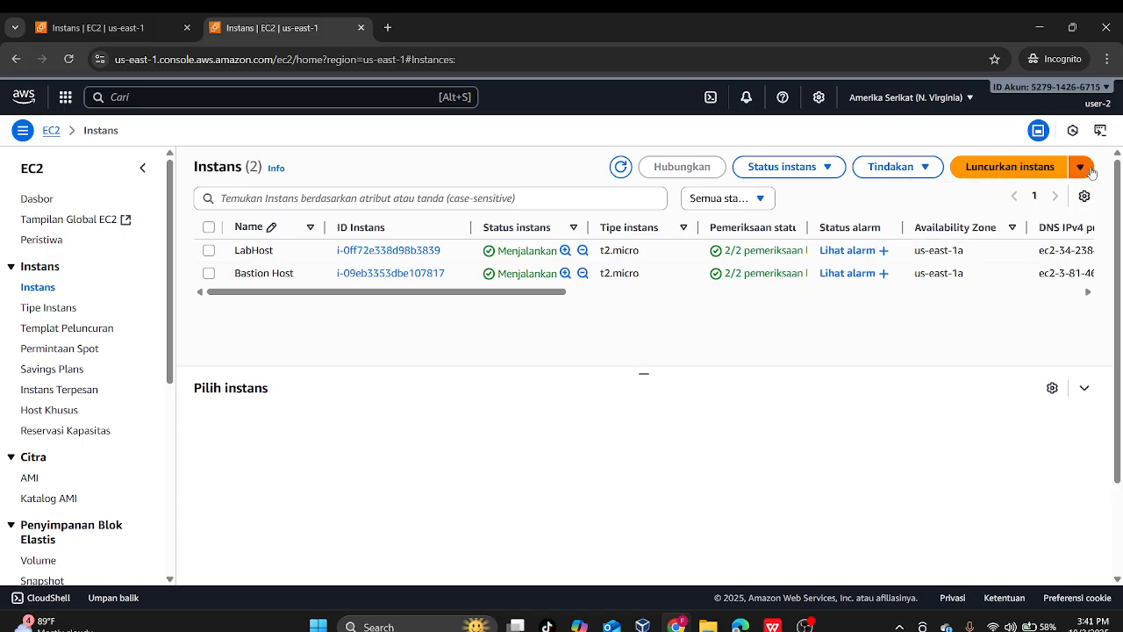
{"action": "left_click", "coordinate": [211, 252]}
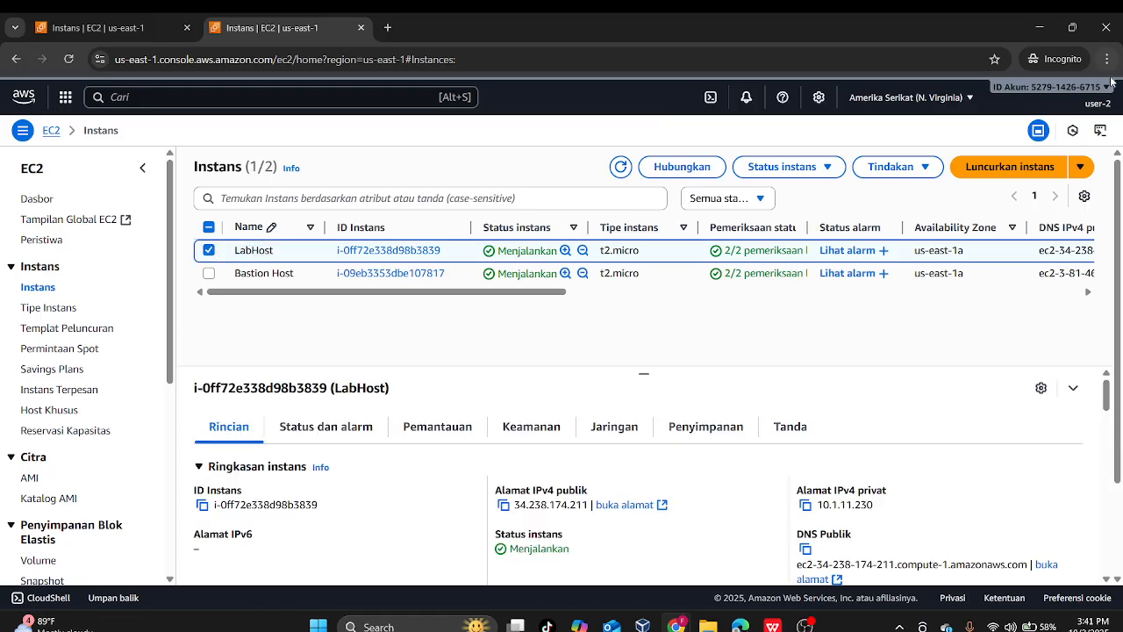
{"action": "left_click", "coordinate": [1082, 167]}
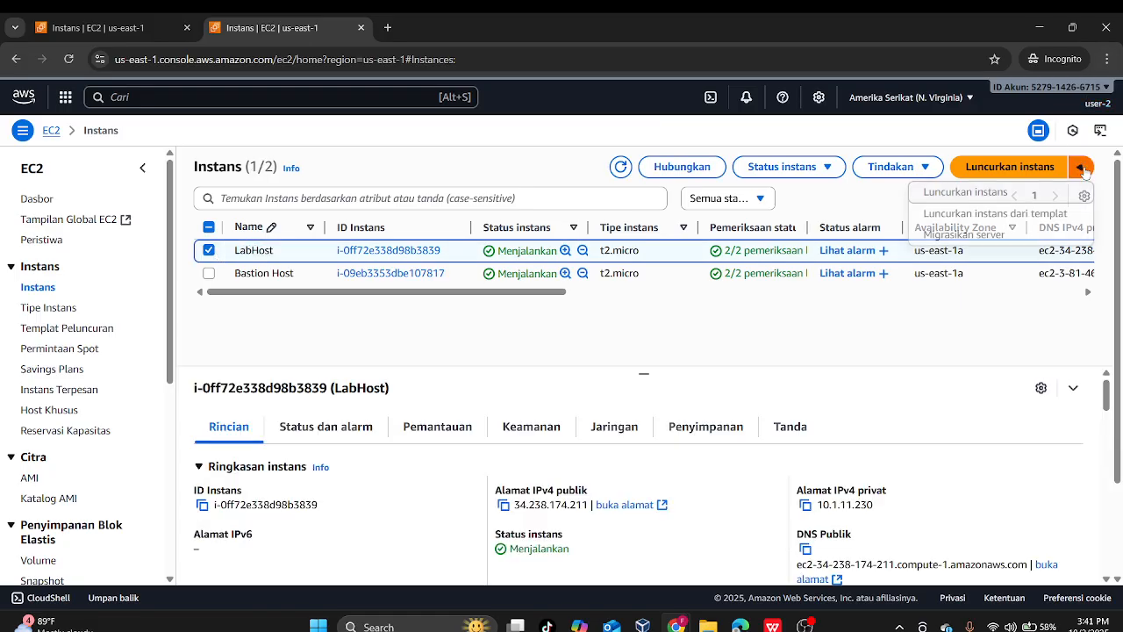
{"action": "left_click", "coordinate": [926, 168]}
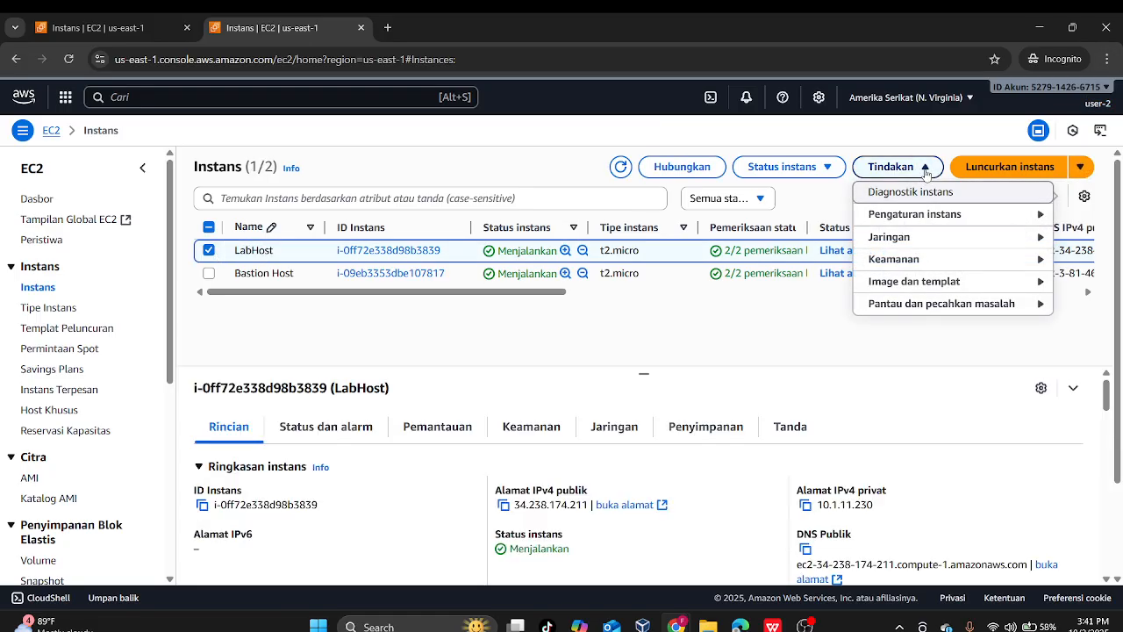
{"action": "left_click", "coordinate": [926, 171]}
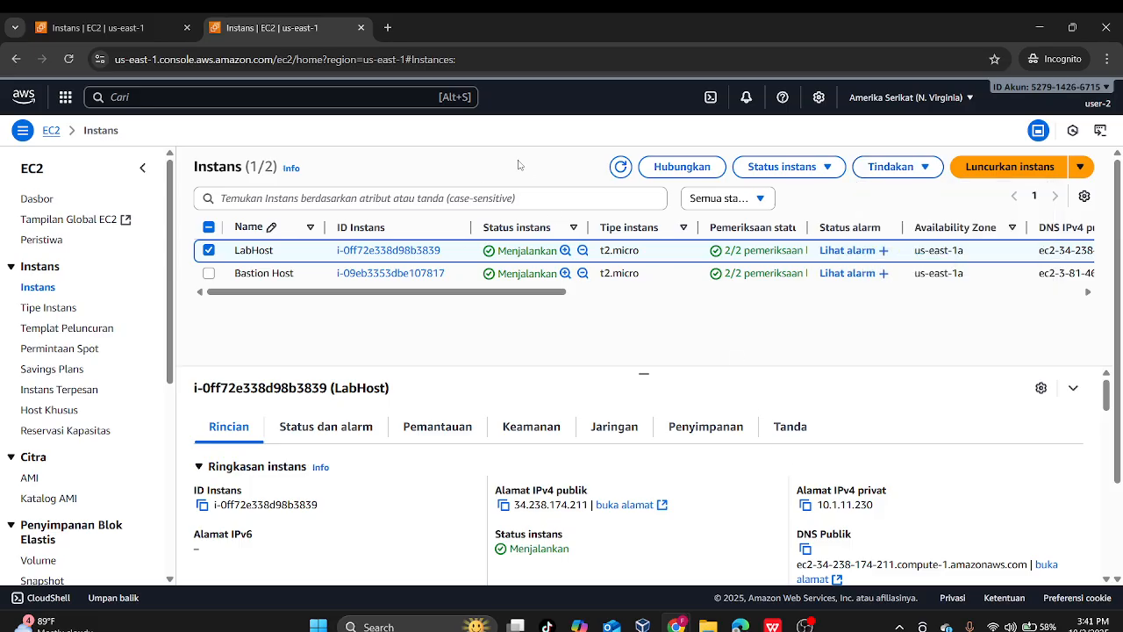
- Try to stop the LabHost instance as user-2, following steps 45 and 46 of the lab instructions
{"action": "mouse_move", "coordinate": [676, 625]}
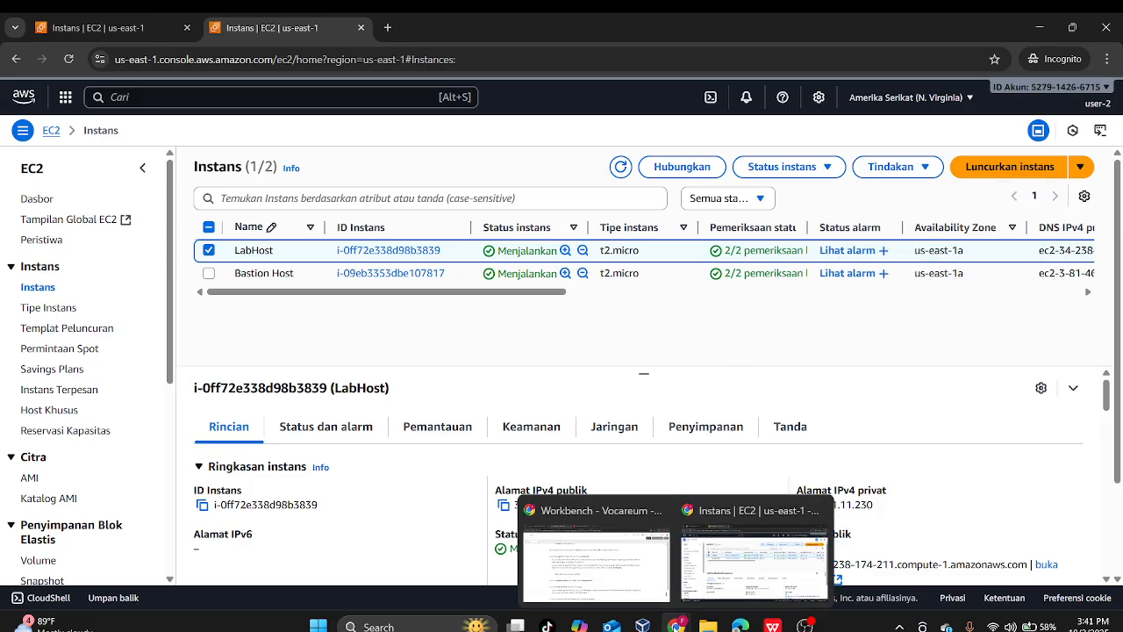
{"action": "left_click", "coordinate": [596, 571]}
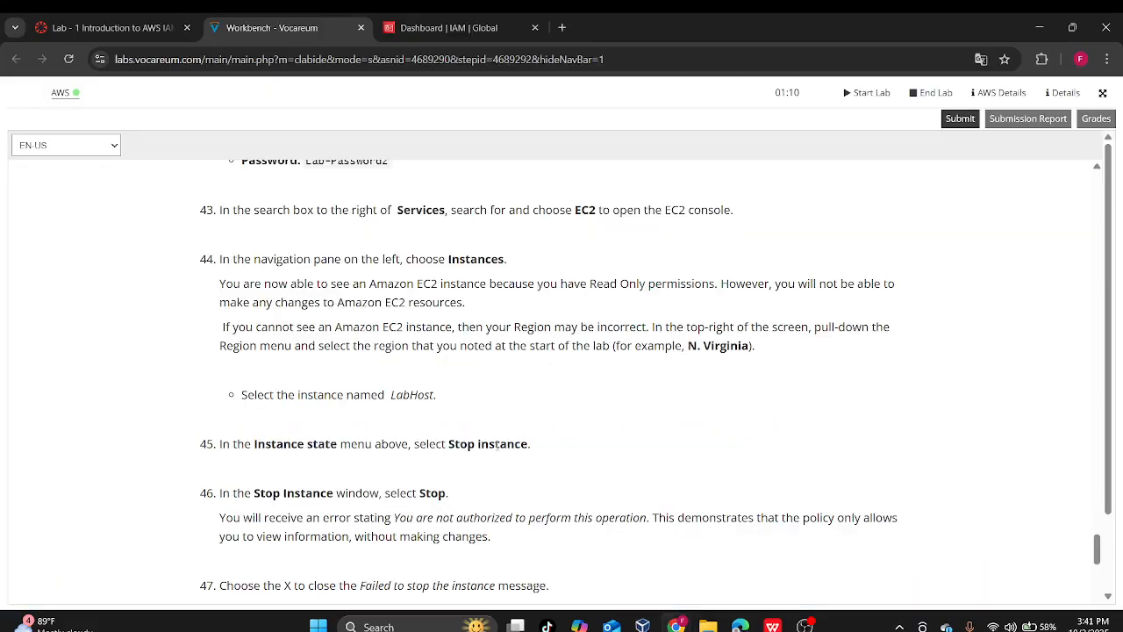
{"action": "left_click_drag", "start_coordinate": [499, 521], "coordinate": [526, 537]}
{"action": "left_click", "coordinate": [728, 422]}
{"action": "mouse_move", "coordinate": [677, 624]}
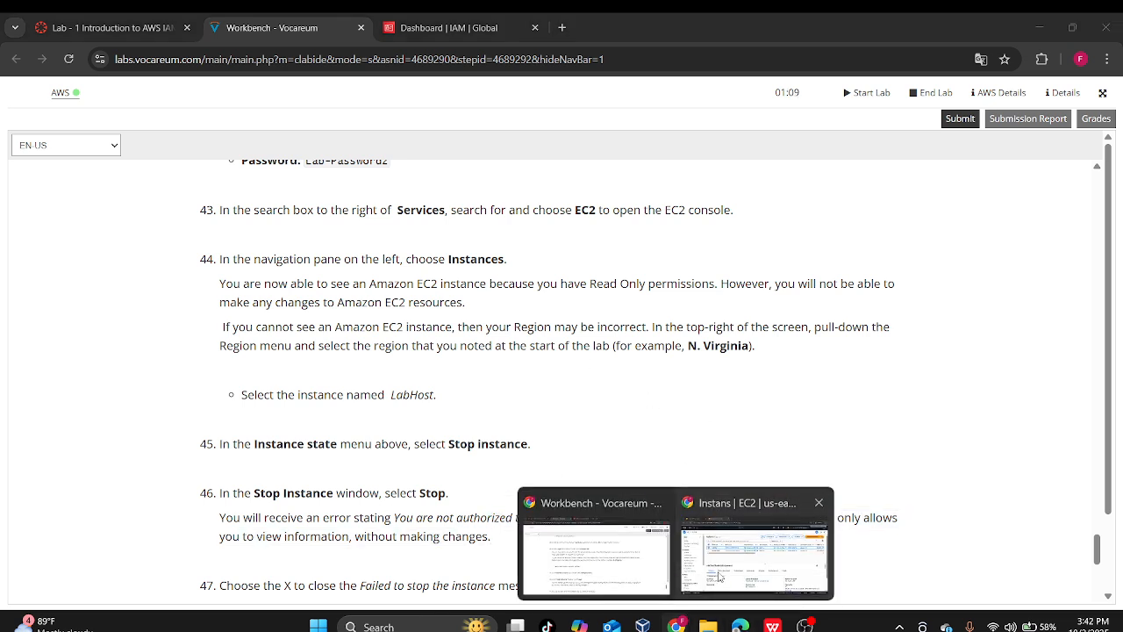
{"action": "left_click", "coordinate": [757, 562]}
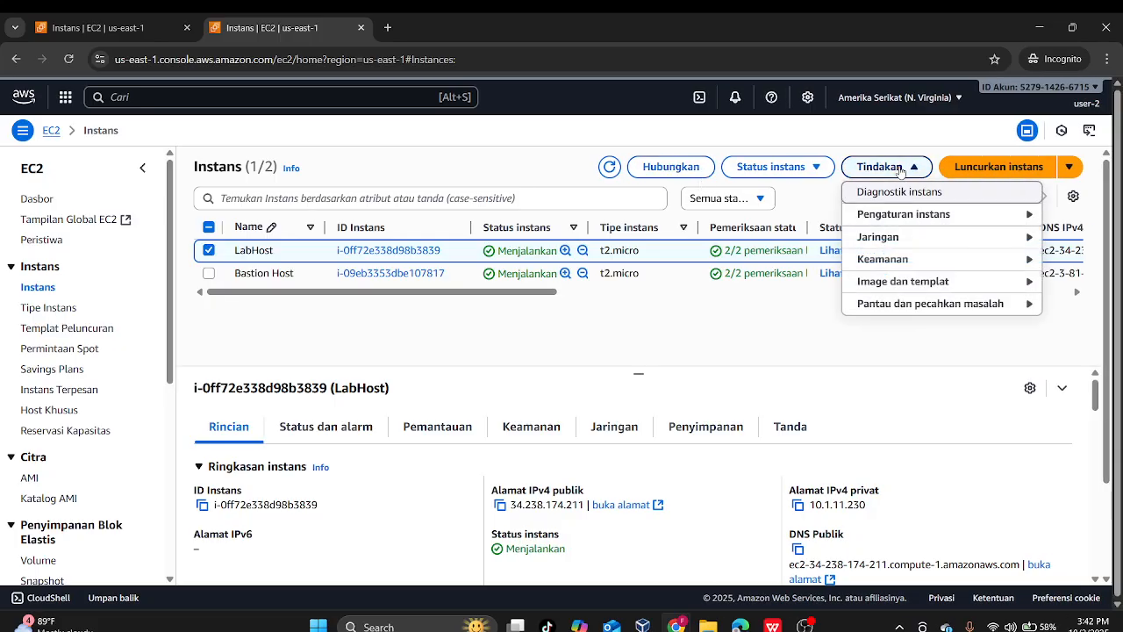
{"action": "left_click", "coordinate": [818, 167]}
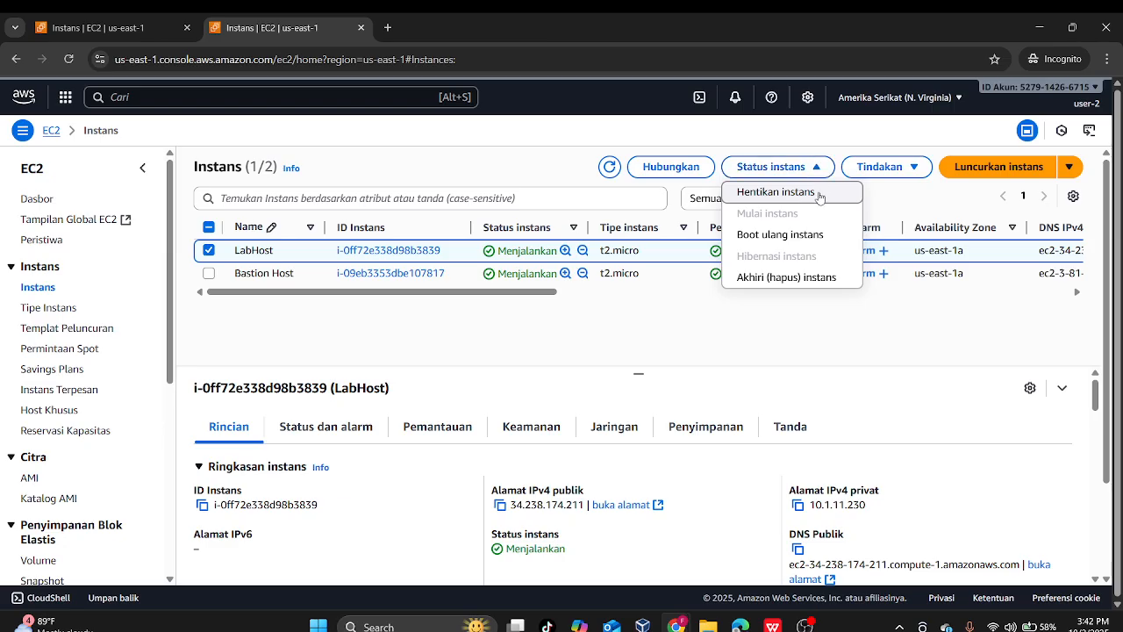
{"action": "left_click", "coordinate": [819, 193]}
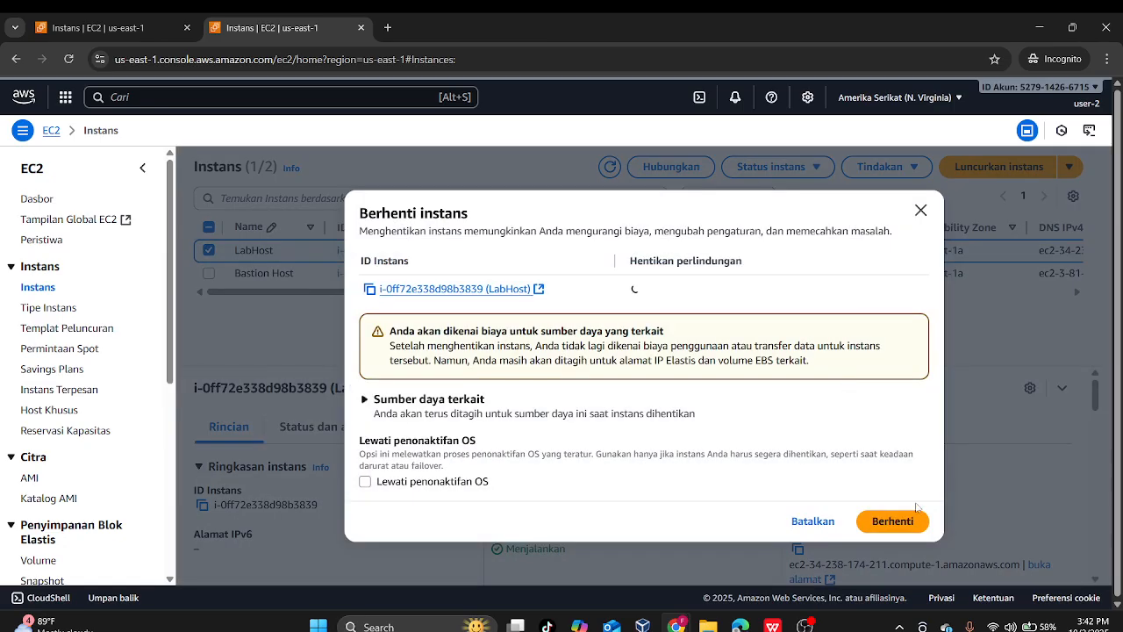
{"action": "mouse_move", "coordinate": [676, 625]}
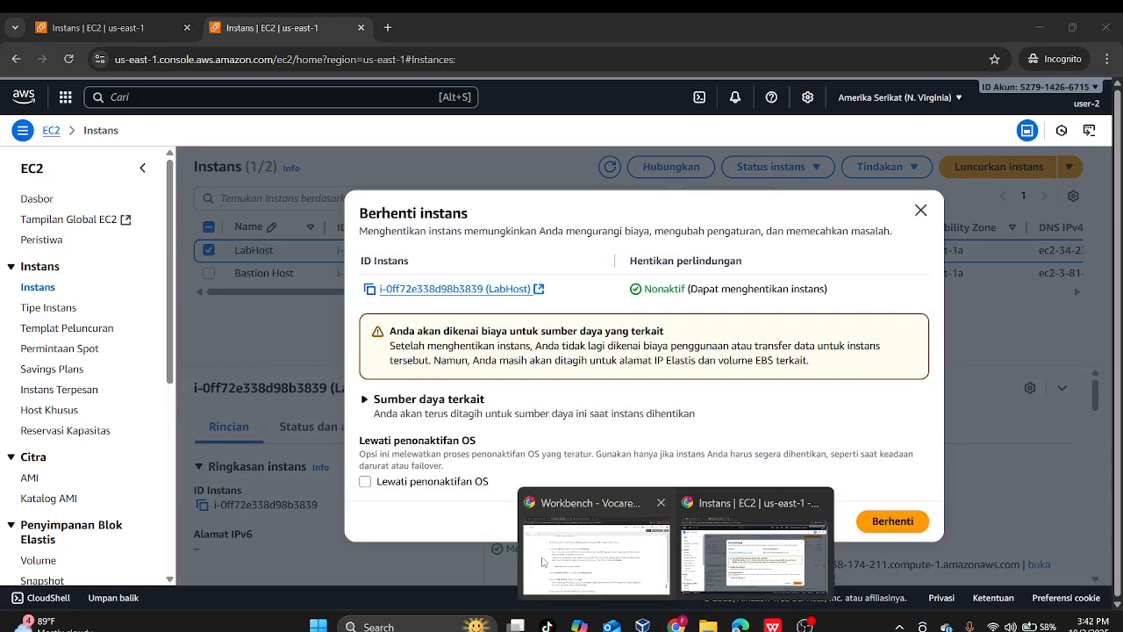
{"action": "left_click", "coordinate": [561, 554]}
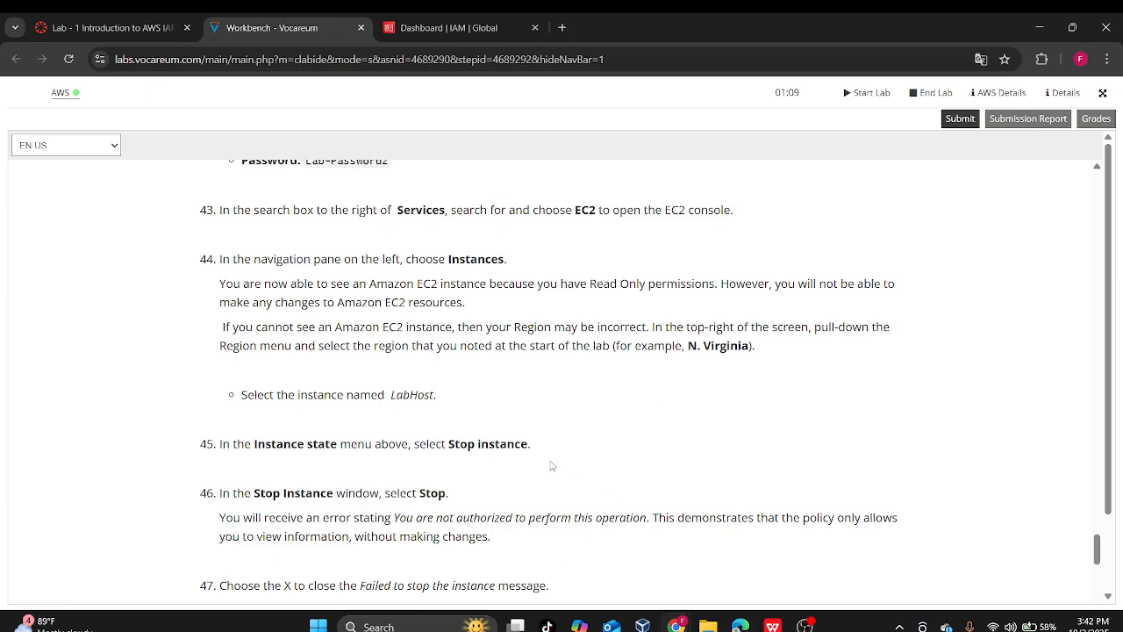
{"action": "key", "text": "alt+Tab"}
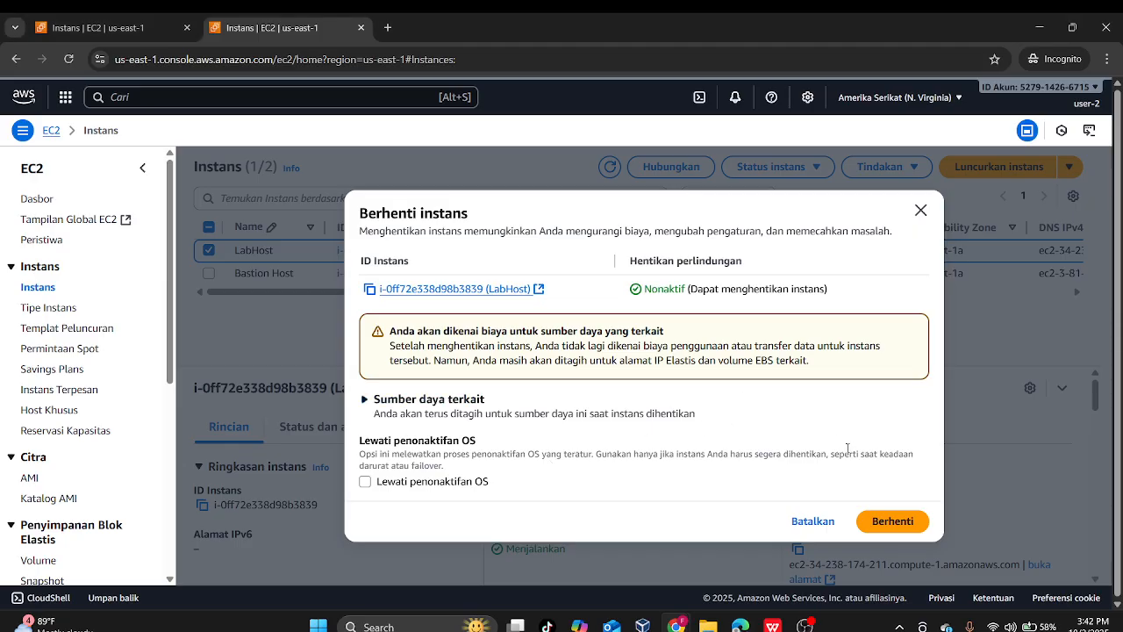
{"action": "left_click", "coordinate": [892, 523]}
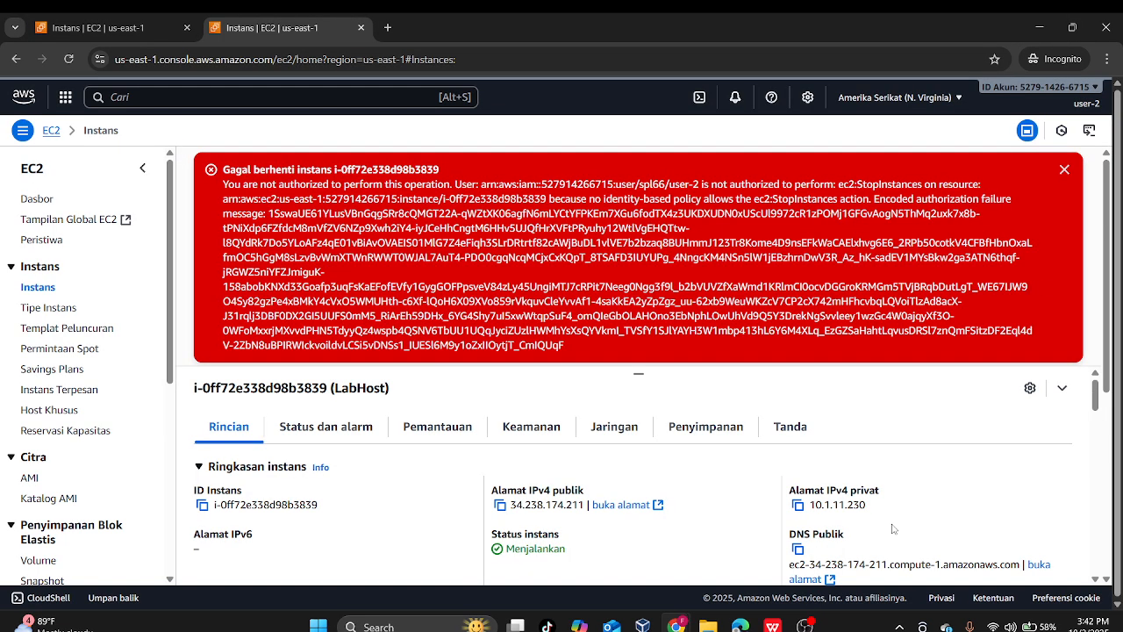
- Read steps 46 to 49 of the lab instructions on the stop error, user-2's Amazon S3 check and signing out
{"action": "scroll", "coordinate": [614, 324], "scroll_direction": "down", "scroll_amount": 4}
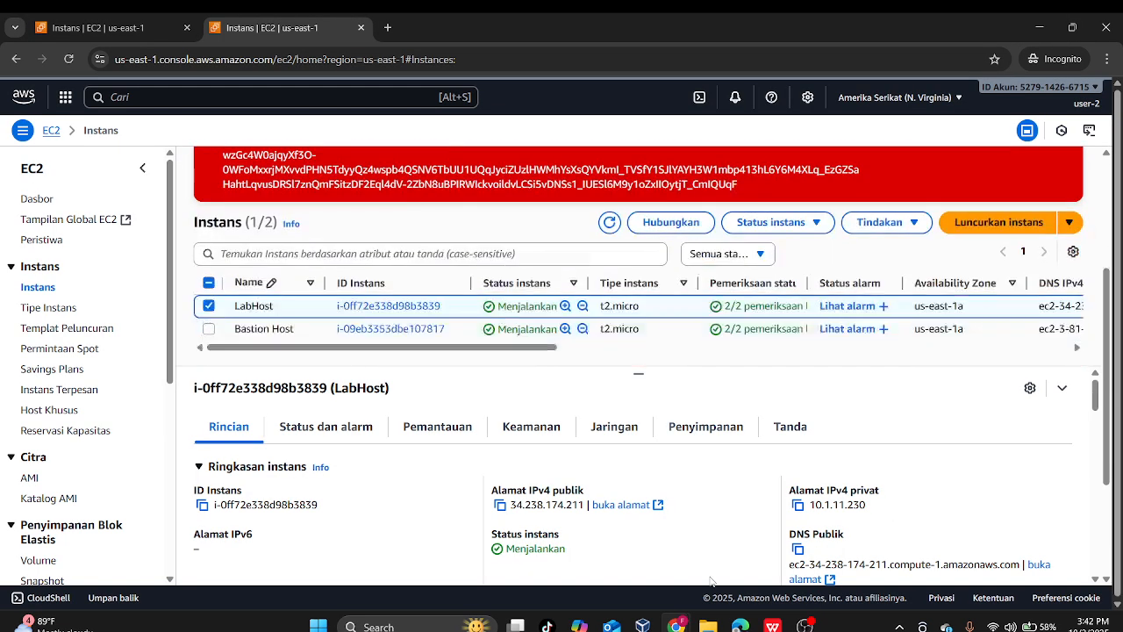
{"action": "mouse_move", "coordinate": [676, 625]}
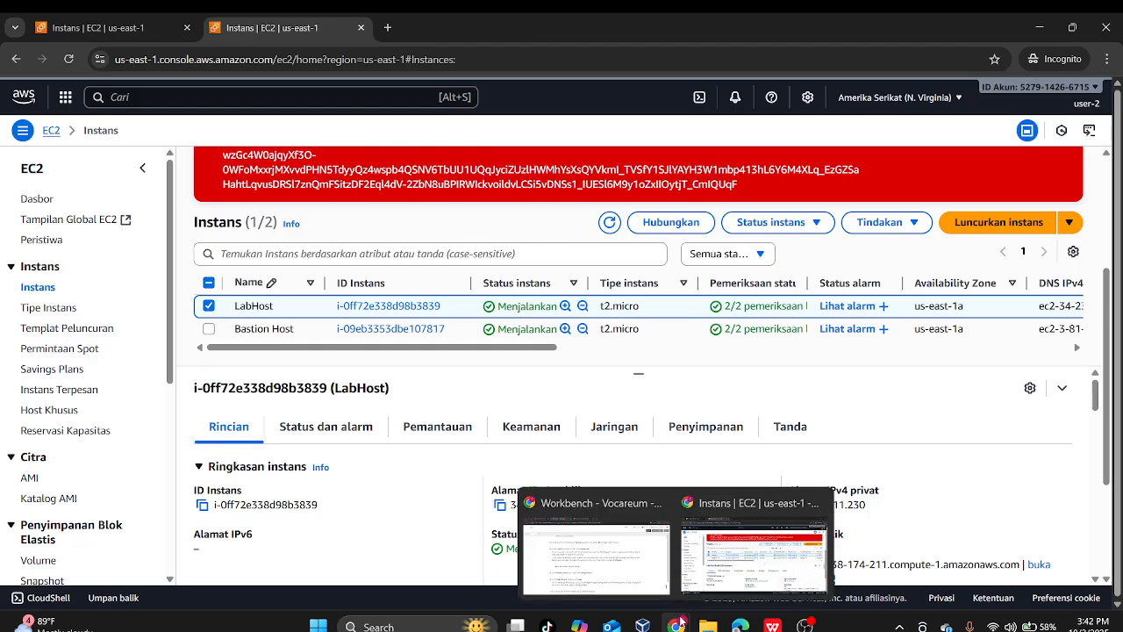
{"action": "left_click", "coordinate": [596, 539]}
{"action": "scroll", "coordinate": [608, 350], "scroll_direction": "down", "scroll_amount": 1}
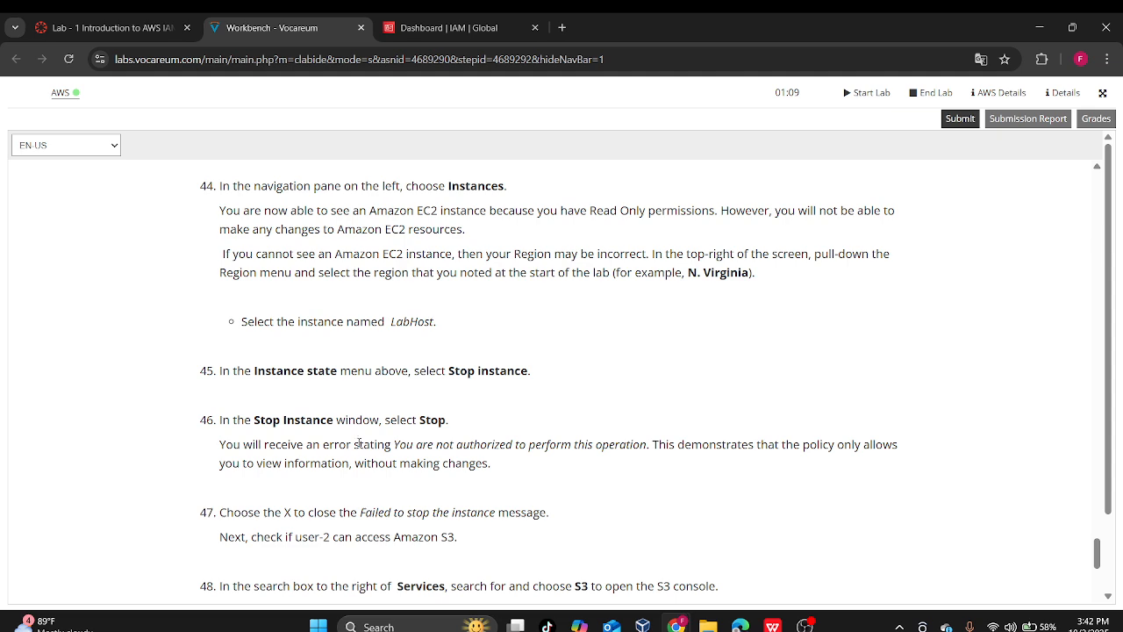
{"action": "left_click_drag", "start_coordinate": [359, 444], "coordinate": [590, 490]}
{"action": "scroll", "coordinate": [588, 465], "scroll_direction": "down", "scroll_amount": 4}
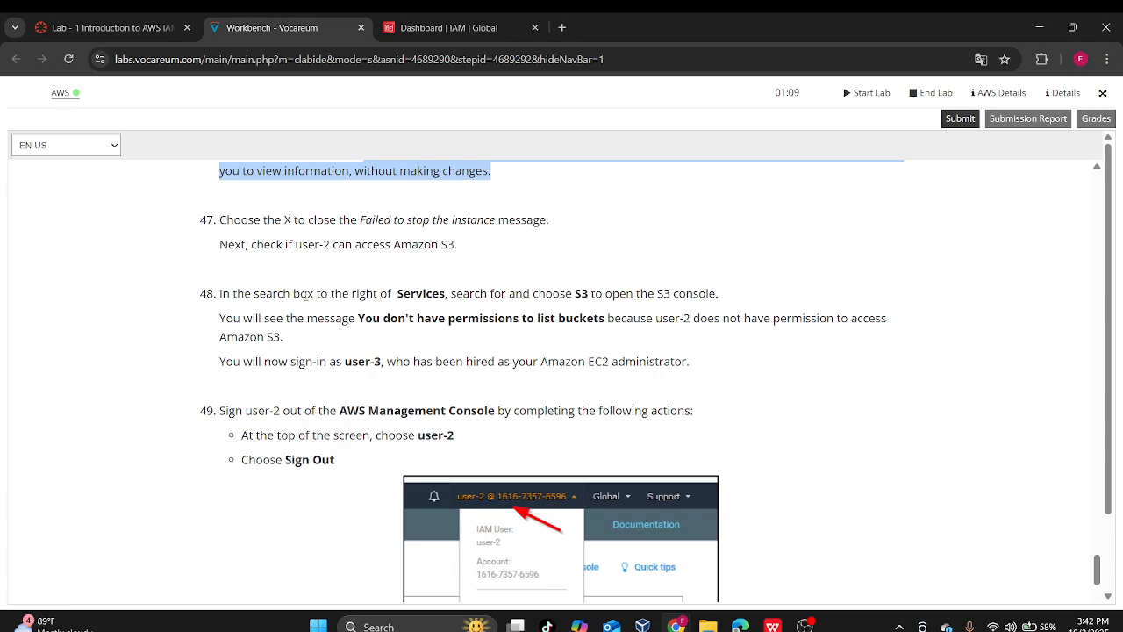
{"action": "key", "text": "alt+Tab"}
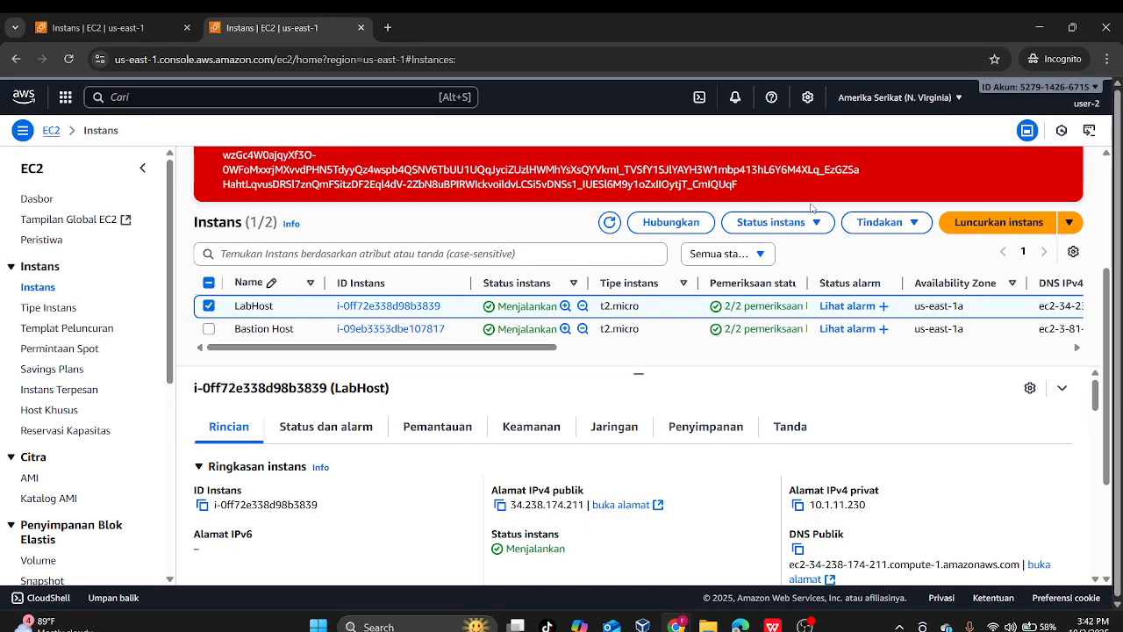
{"action": "key", "text": "alt+Tab"}
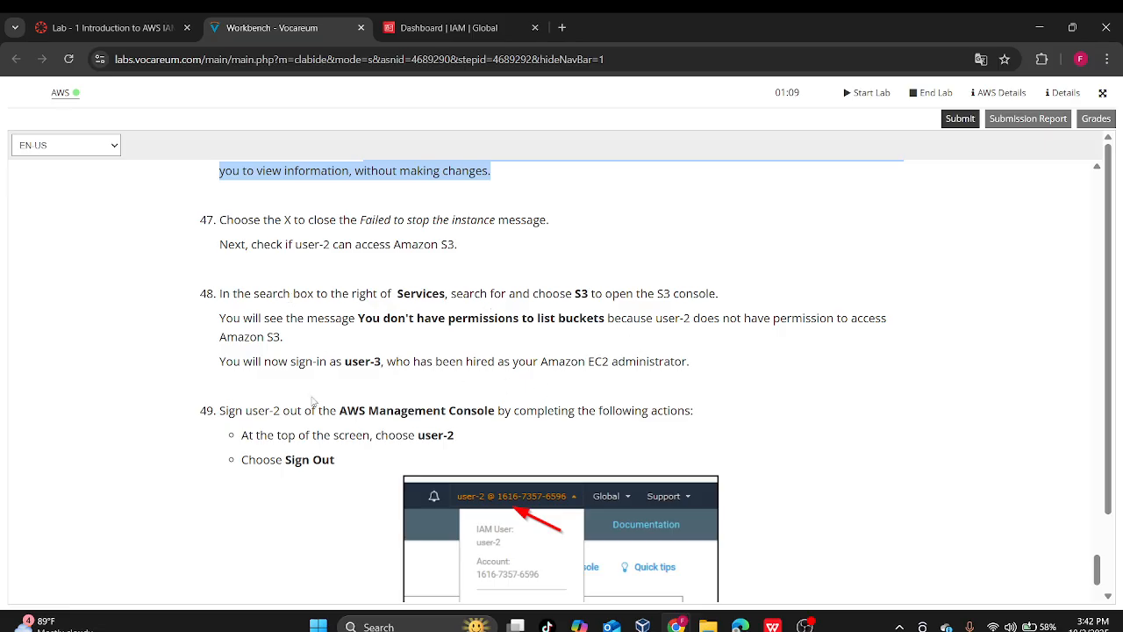
{"action": "scroll", "coordinate": [339, 319], "scroll_direction": "up", "scroll_amount": 1}
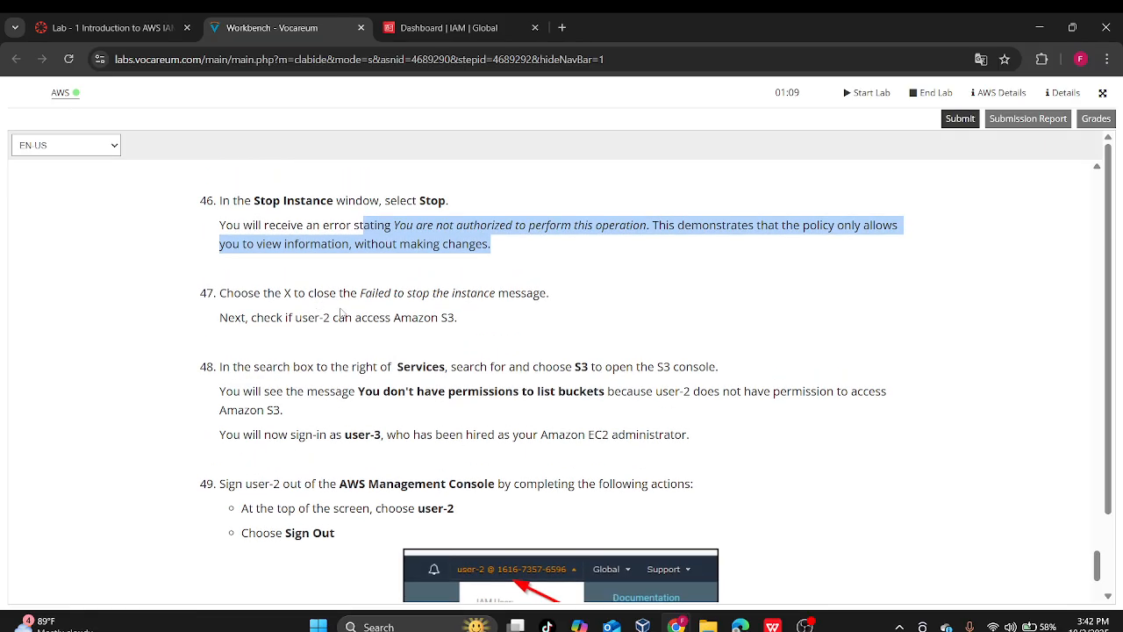
{"action": "key", "text": "alt+Tab"}
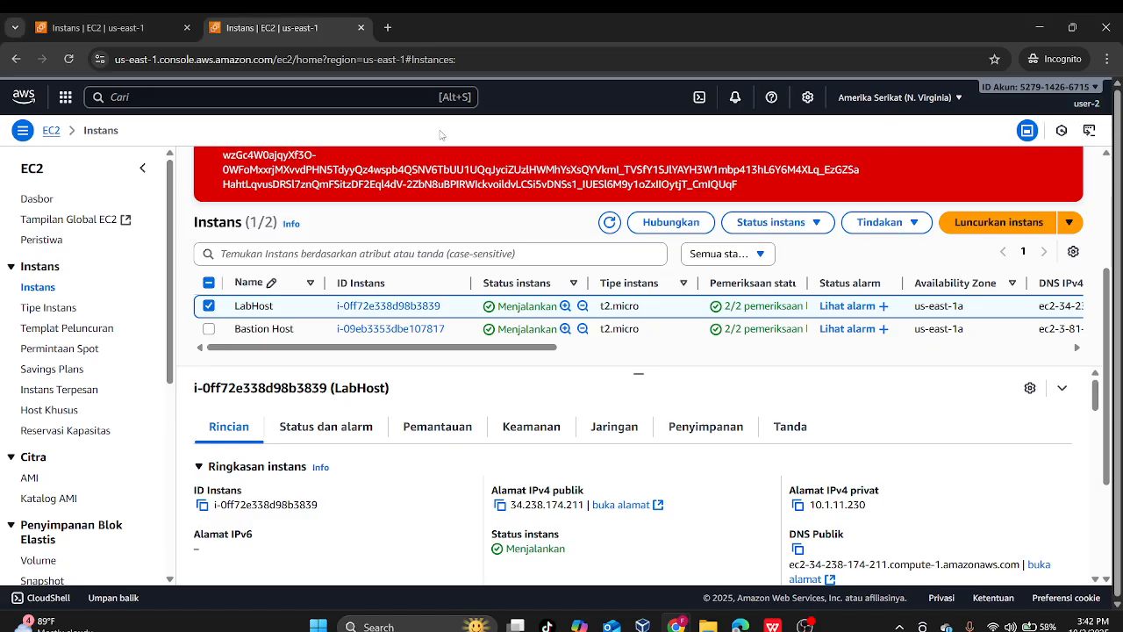
- Sign in again on the logged-out EC2 tab so it continues in the user-2 session
{"action": "left_click", "coordinate": [131, 26]}
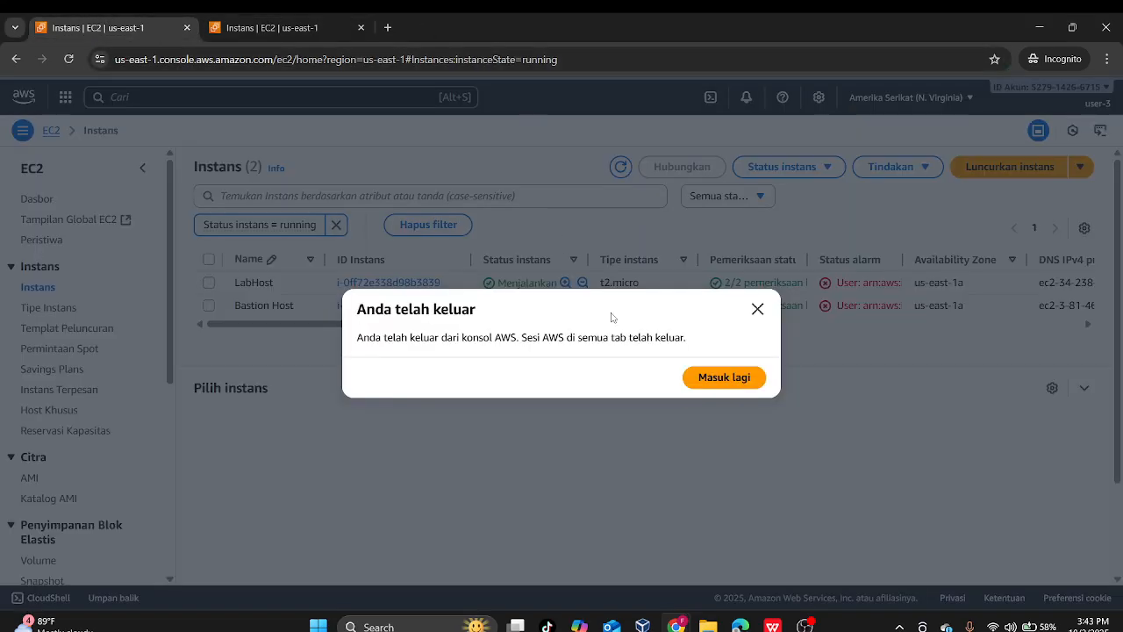
{"action": "left_click", "coordinate": [740, 378]}
{"action": "key", "text": "alt+Tab"}
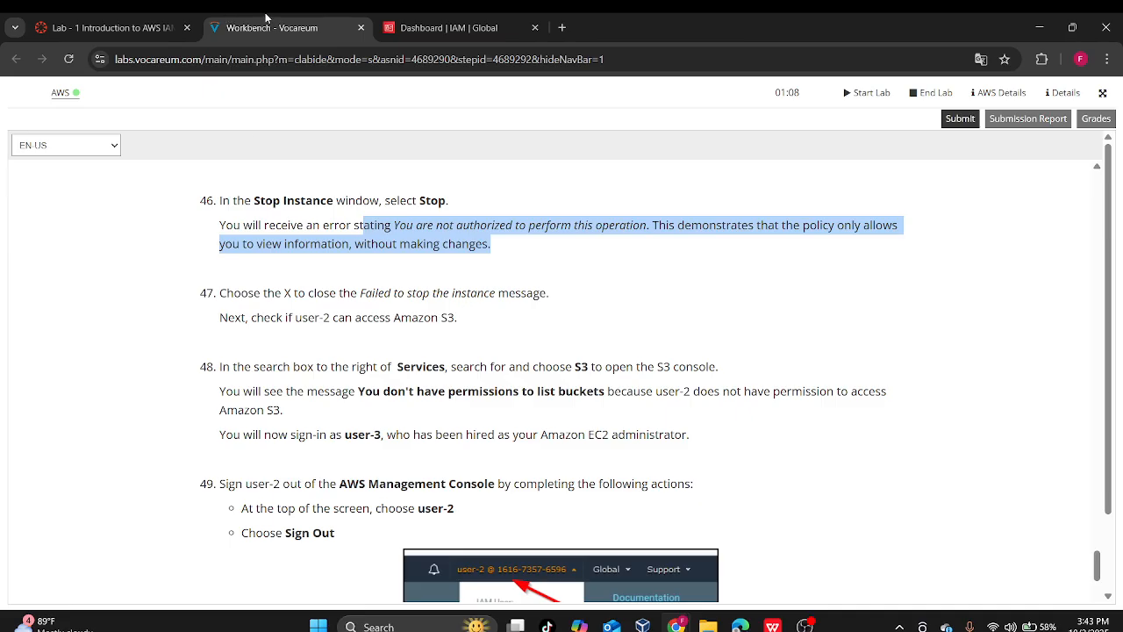
{"action": "left_click", "coordinate": [447, 27]}
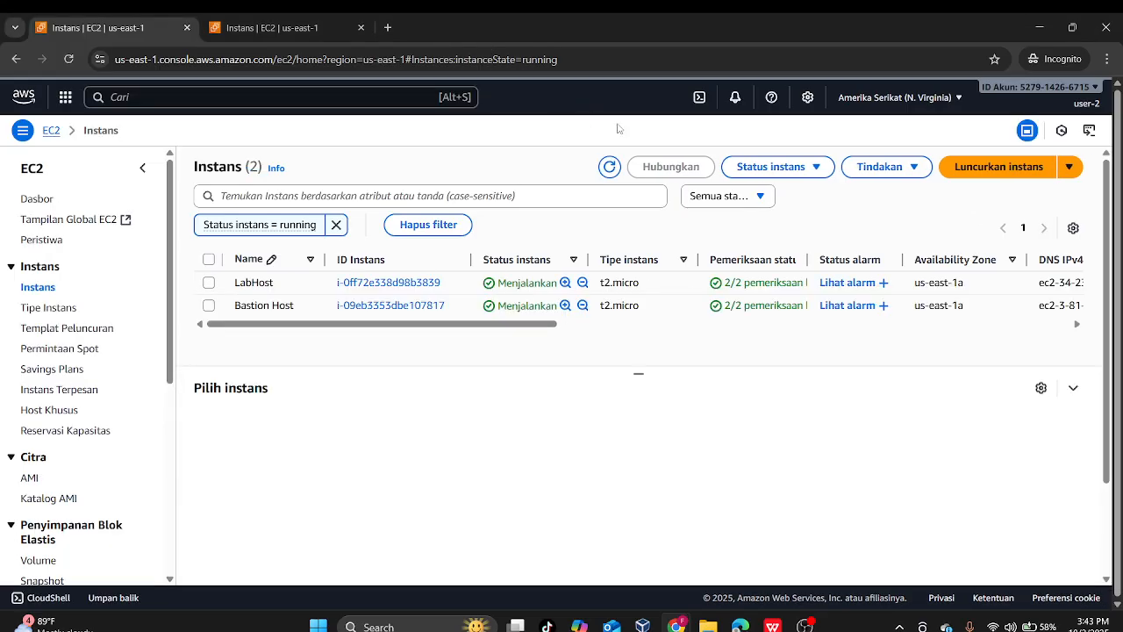
- Try once more to stop the selected LabHost instance from user-2's EC2 instances list
{"action": "left_click", "coordinate": [316, 19]}
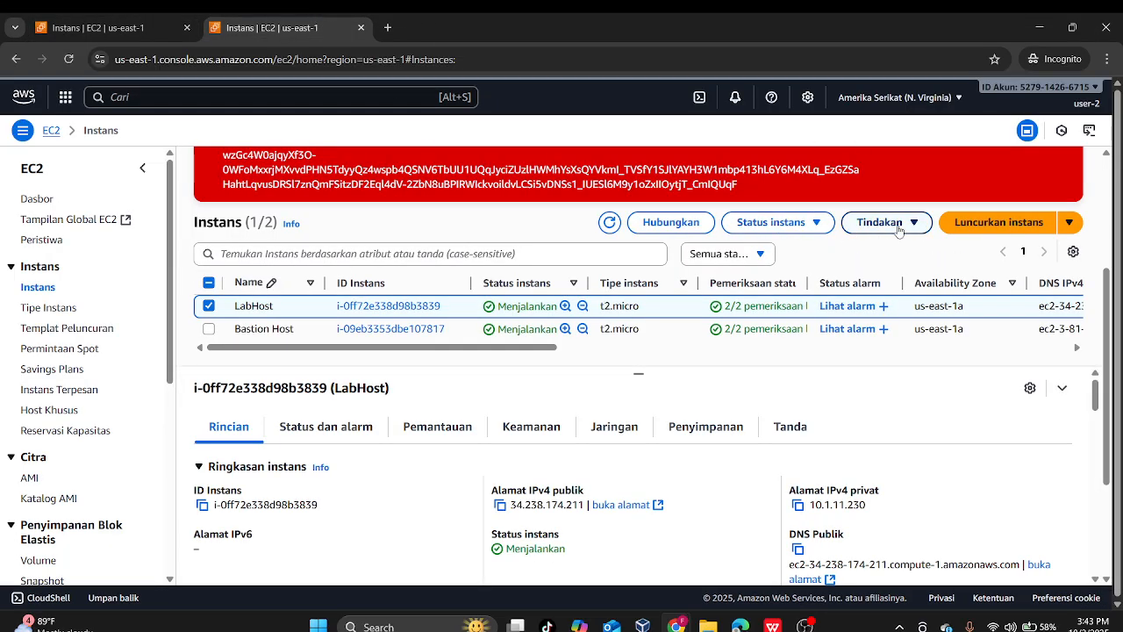
{"action": "left_click", "coordinate": [816, 226]}
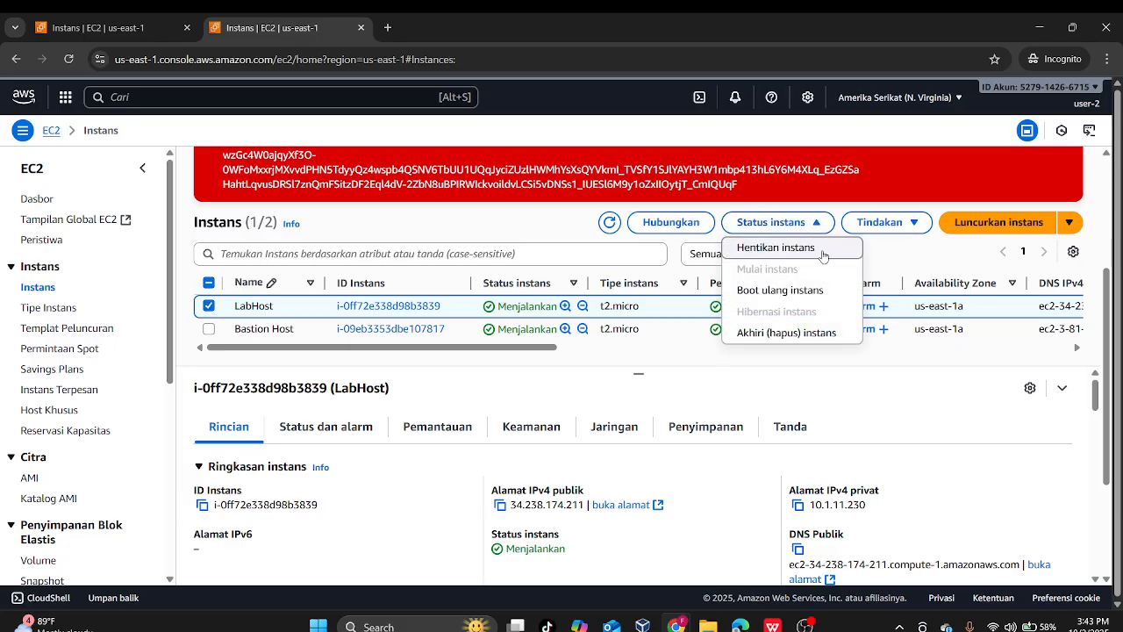
{"action": "left_click", "coordinate": [823, 250]}
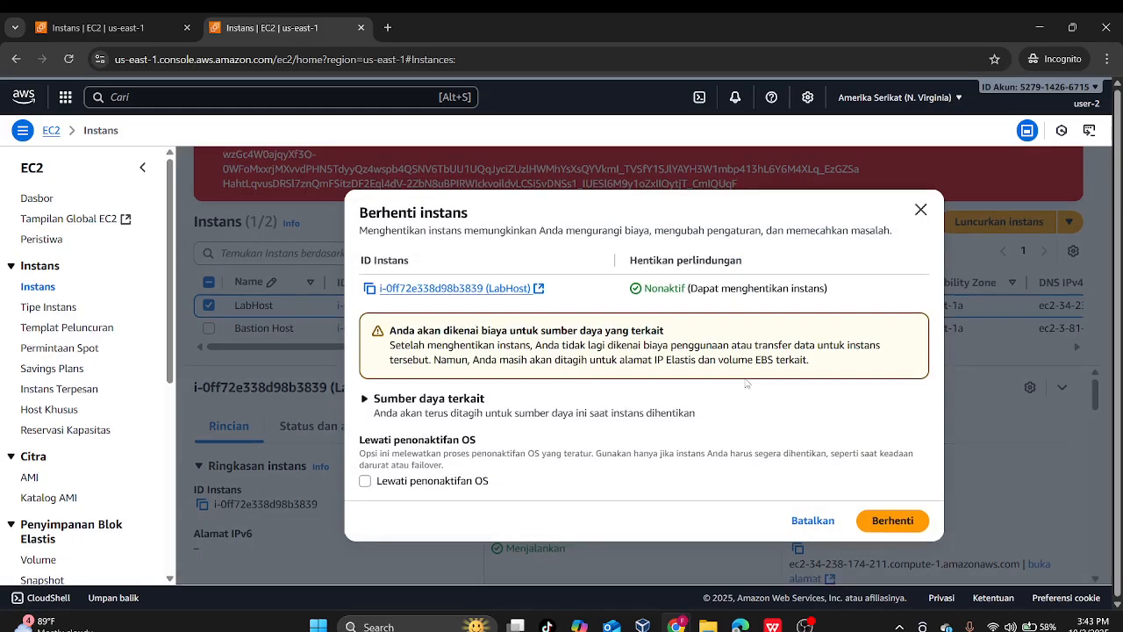
{"action": "left_click", "coordinate": [884, 524]}
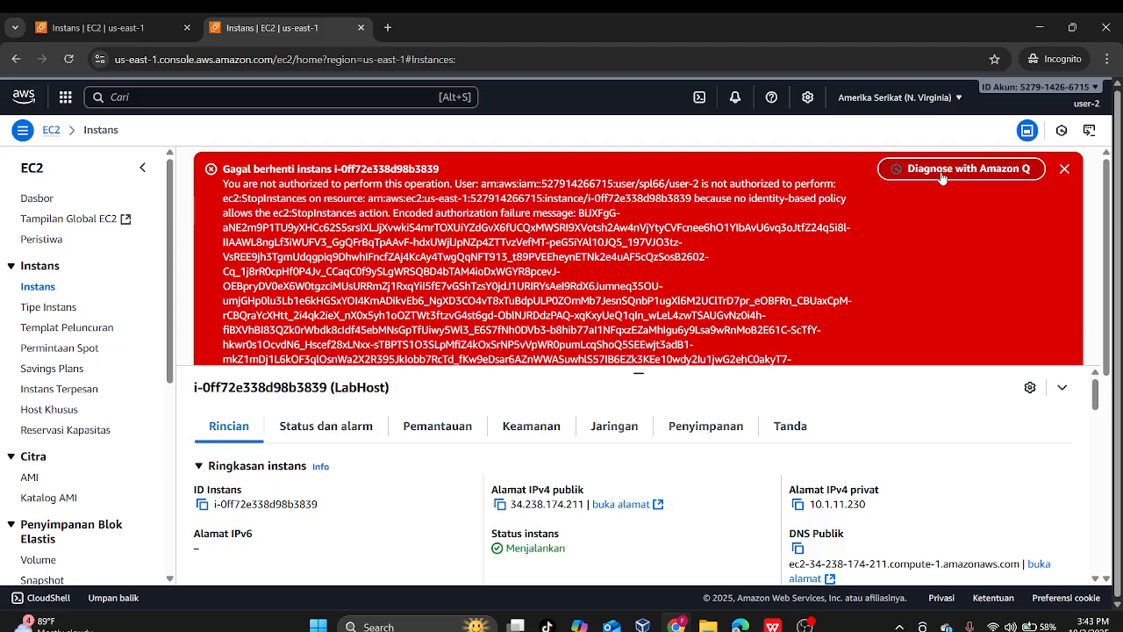
- Open and close the Amazon Q error diagnosis, and dismiss the failed-stop message on the EC2 instances page
{"action": "left_click", "coordinate": [941, 174]}
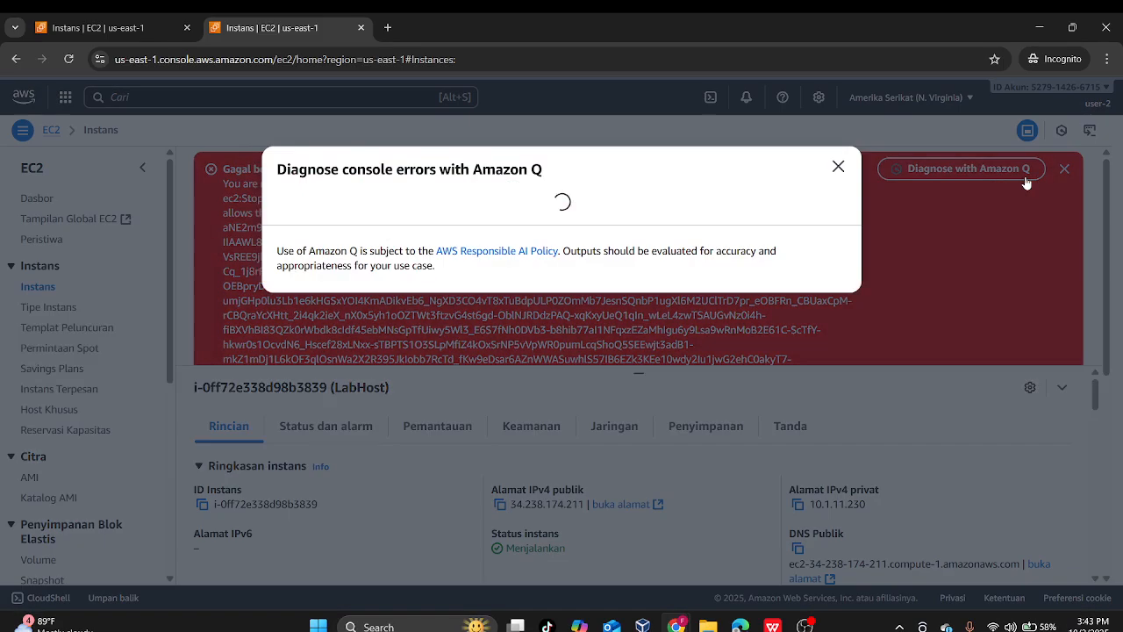
{"action": "left_click", "coordinate": [837, 166]}
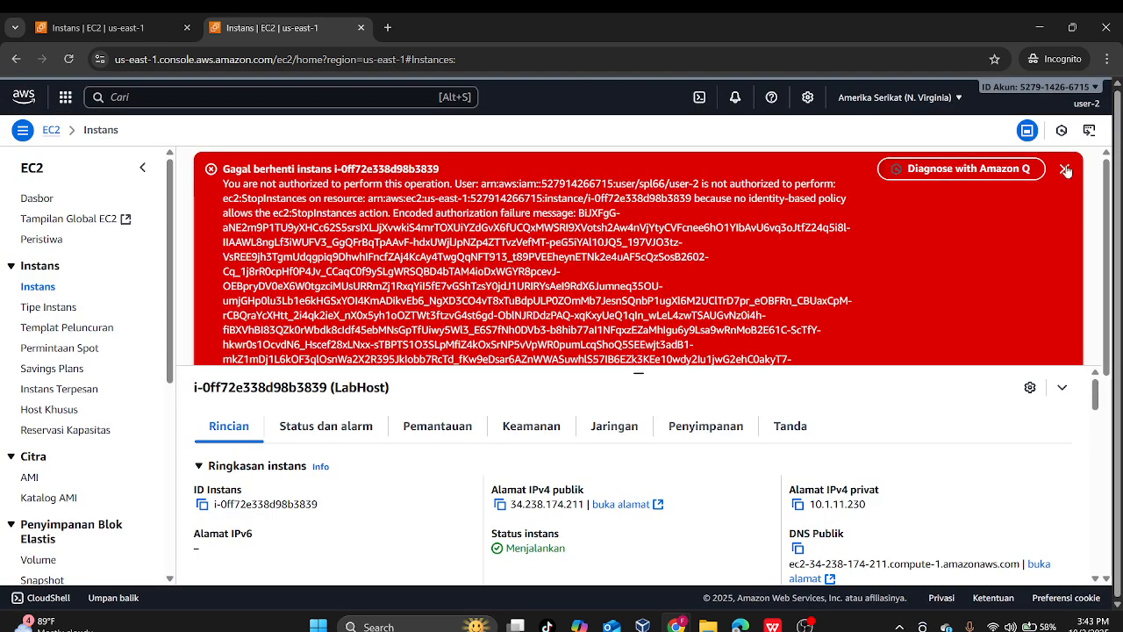
{"action": "left_click", "coordinate": [1065, 169]}
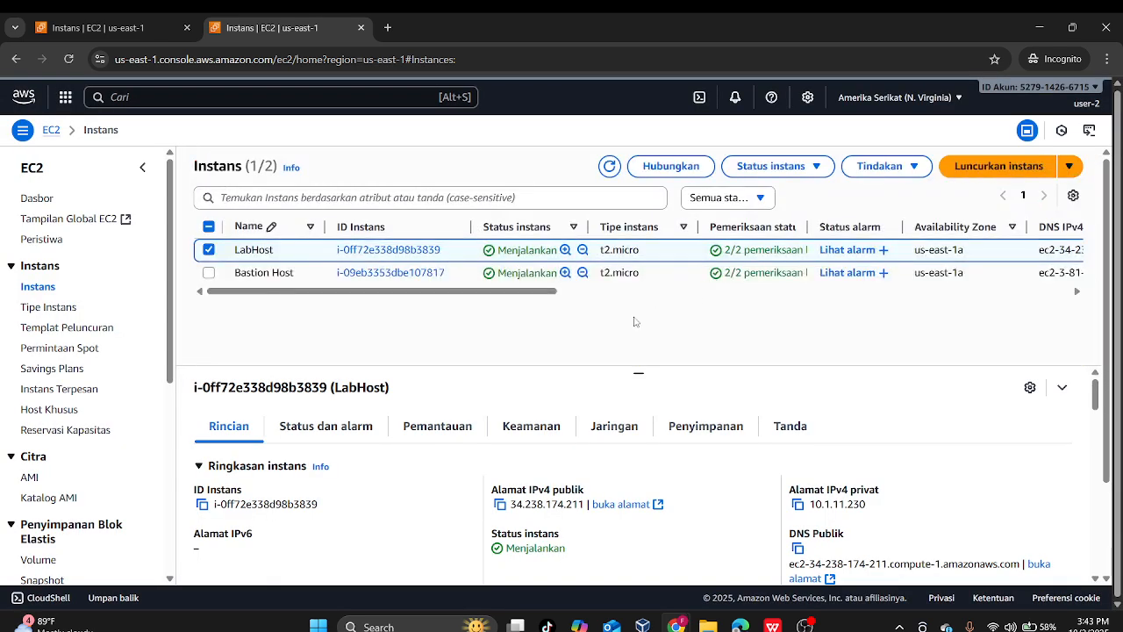
- Translate the lab instructions page into Indonesian and read steps 46 to 49
{"action": "left_click", "coordinate": [84, 35]}
{"action": "key", "text": "alt+Tab"}
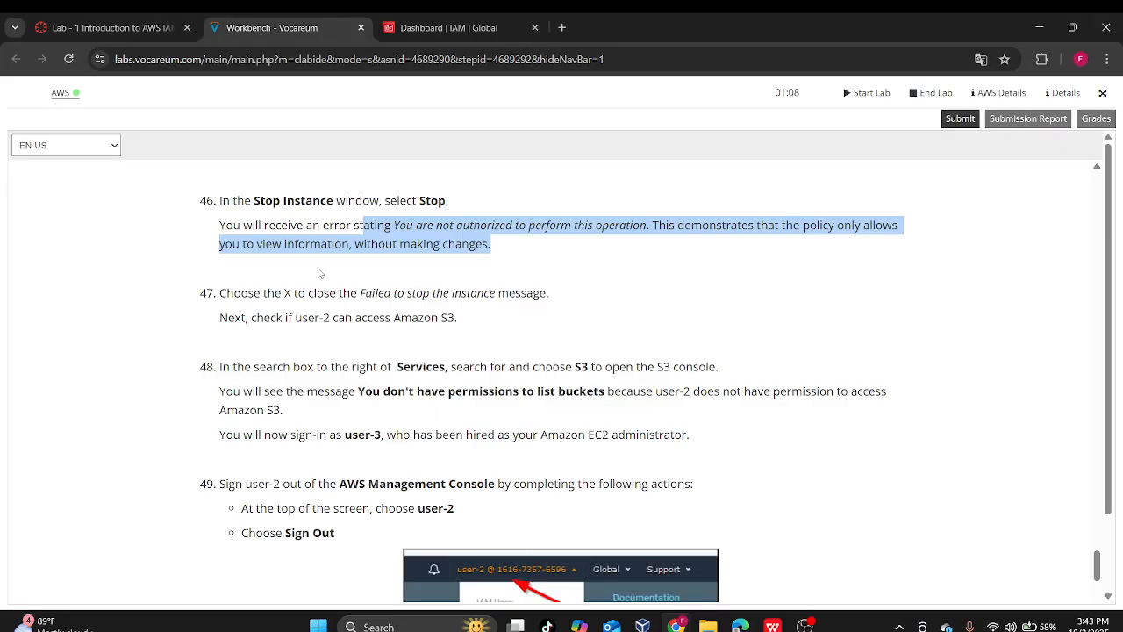
{"action": "scroll", "coordinate": [333, 277], "scroll_direction": "up", "scroll_amount": 1}
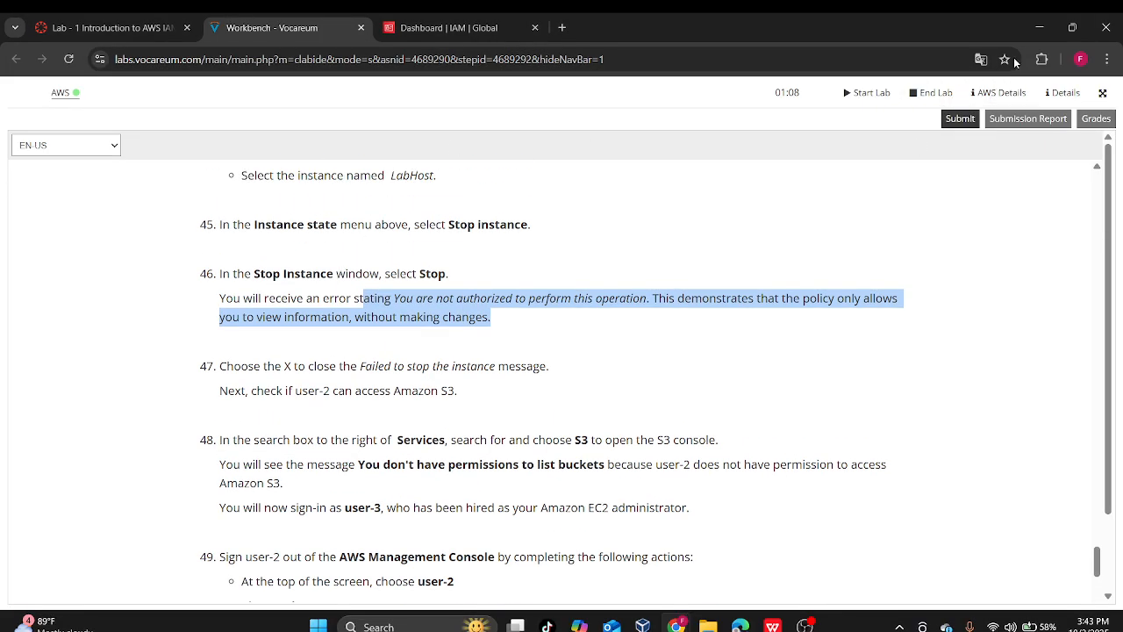
{"action": "left_click", "coordinate": [985, 62]}
{"action": "left_click", "coordinate": [919, 89]}
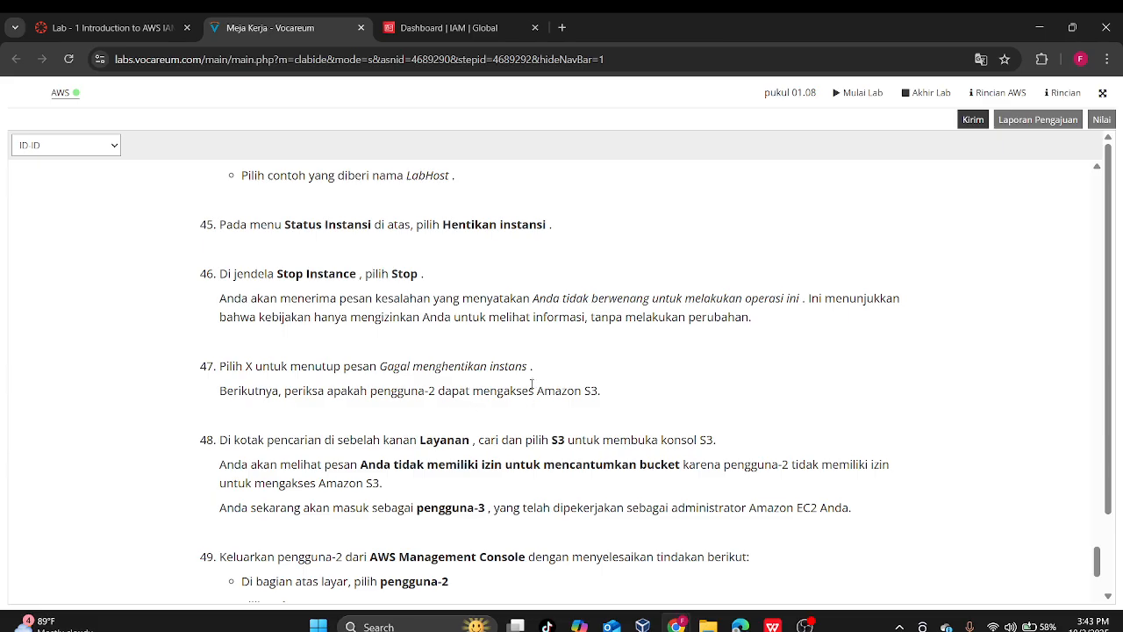
{"action": "scroll", "coordinate": [400, 425], "scroll_direction": "down", "scroll_amount": 1}
{"action": "scroll", "coordinate": [448, 399], "scroll_direction": "down", "scroll_amount": 1}
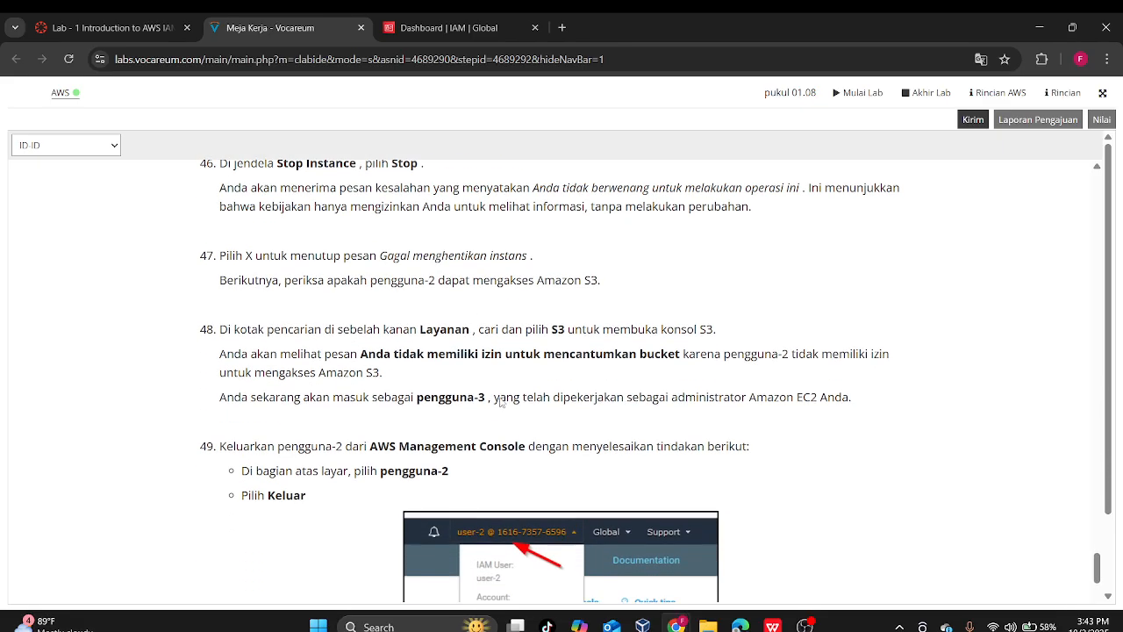
- Open the S3 console as user-2 from the recently visited services and compare it with step 48 of the lab
{"action": "key", "text": "alt+Tab"}
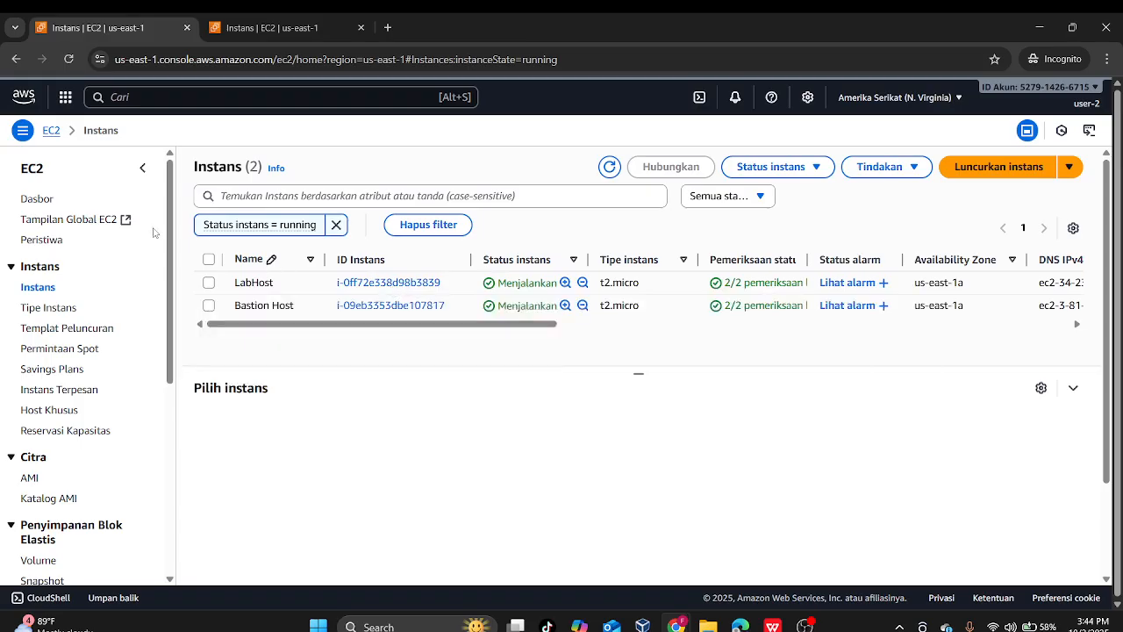
{"action": "left_click", "coordinate": [66, 100]}
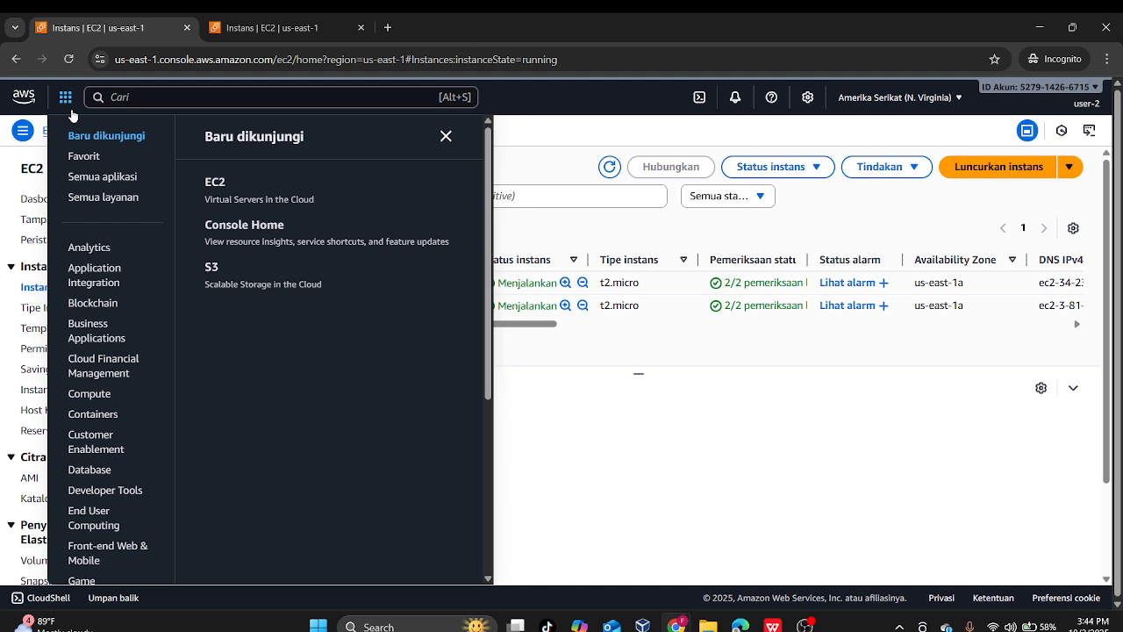
{"action": "left_click", "coordinate": [220, 271]}
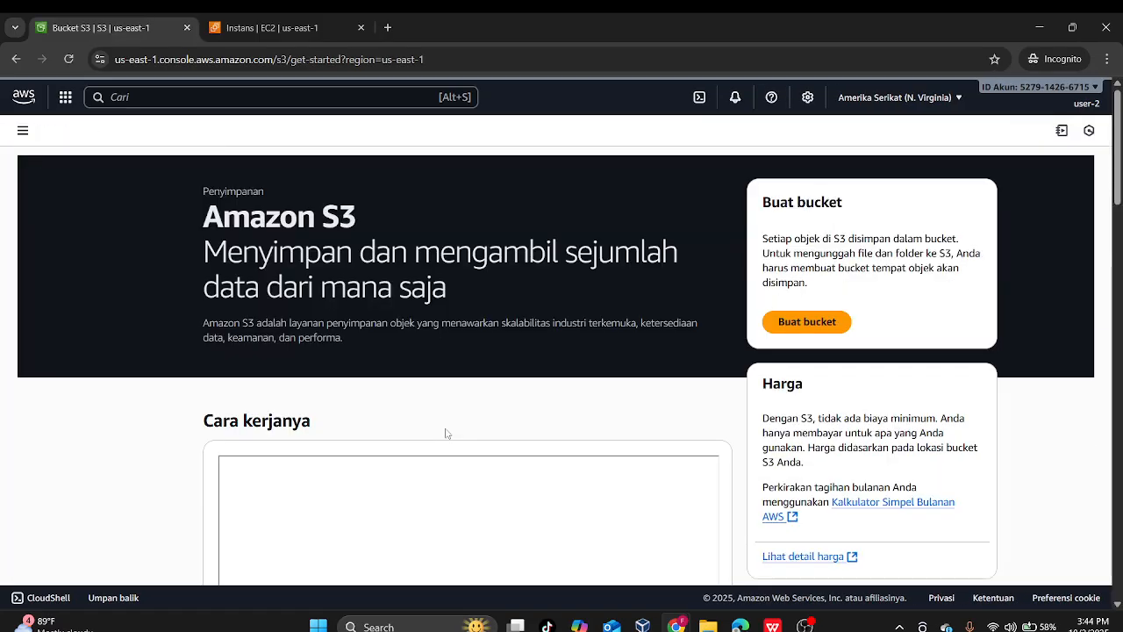
{"action": "key", "text": "alt+Tab"}
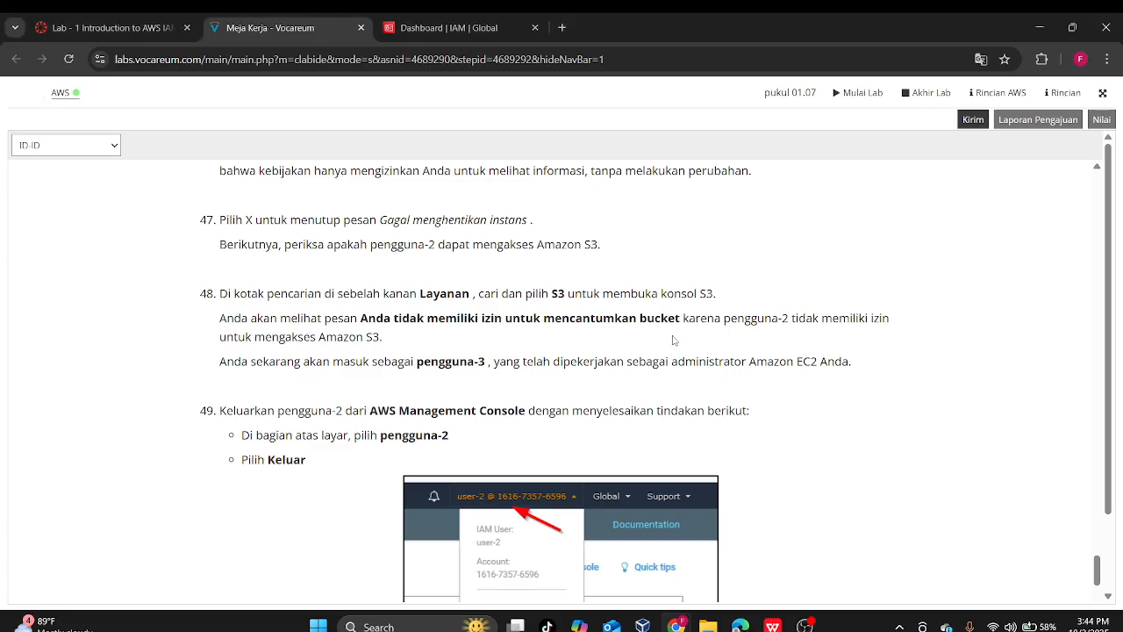
{"action": "key", "text": "alt+Tab"}
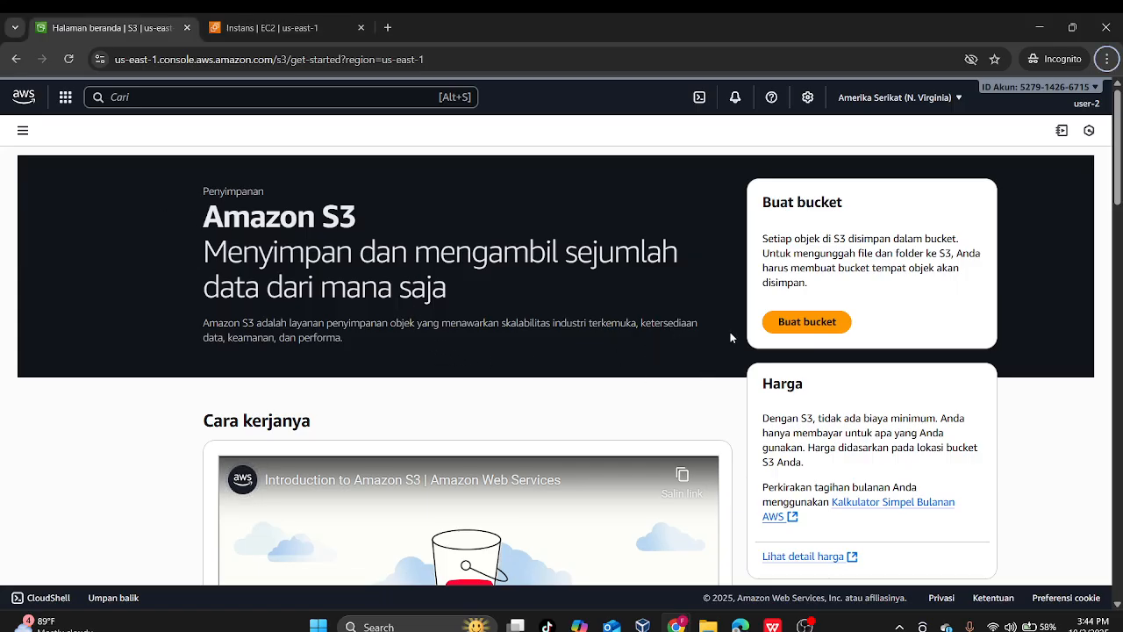
{"action": "scroll", "coordinate": [730, 337], "scroll_direction": "down", "scroll_amount": 3}
{"action": "scroll", "coordinate": [730, 338], "scroll_direction": "up", "scroll_amount": 1}
- Go back from the S3 console through the earlier EC2 pages to the EC2 dashboard for Asia Pacific (Sydney)
{"action": "left_click", "coordinate": [16, 59]}
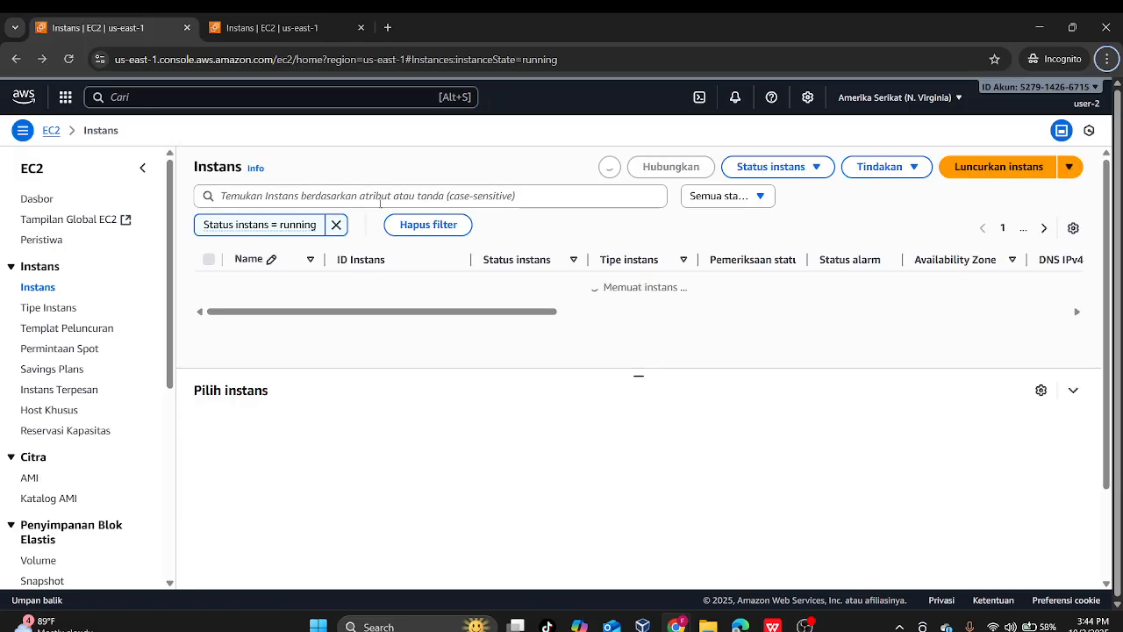
{"action": "scroll", "coordinate": [96, 329], "scroll_direction": "down", "scroll_amount": 3}
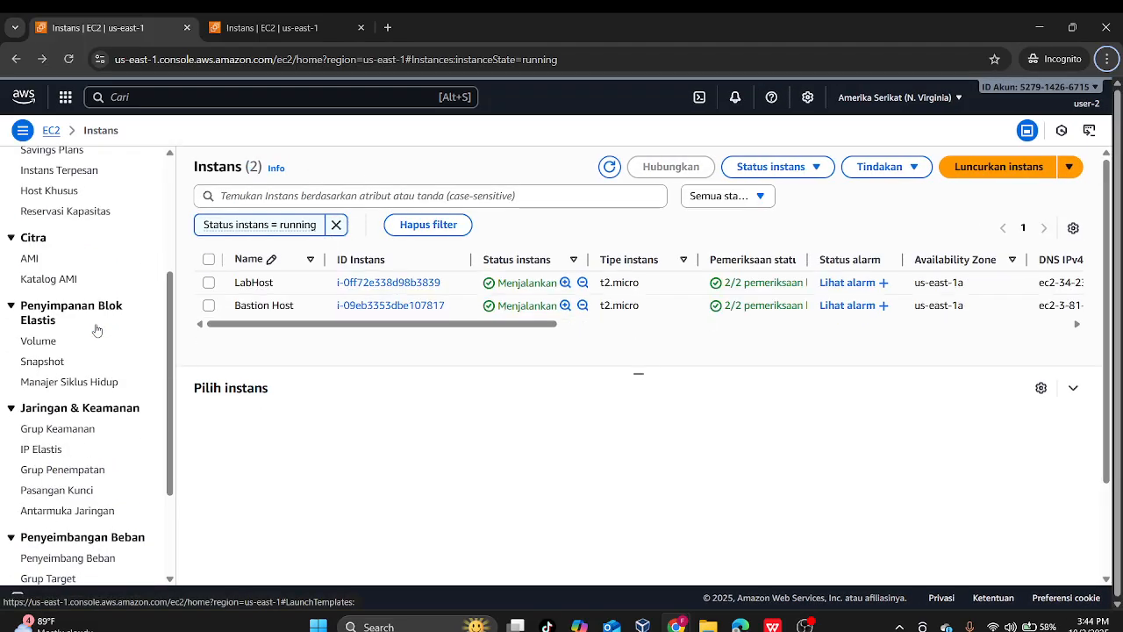
{"action": "scroll", "coordinate": [97, 329], "scroll_direction": "down", "scroll_amount": 2}
{"action": "scroll", "coordinate": [97, 329], "scroll_direction": "up", "scroll_amount": 5}
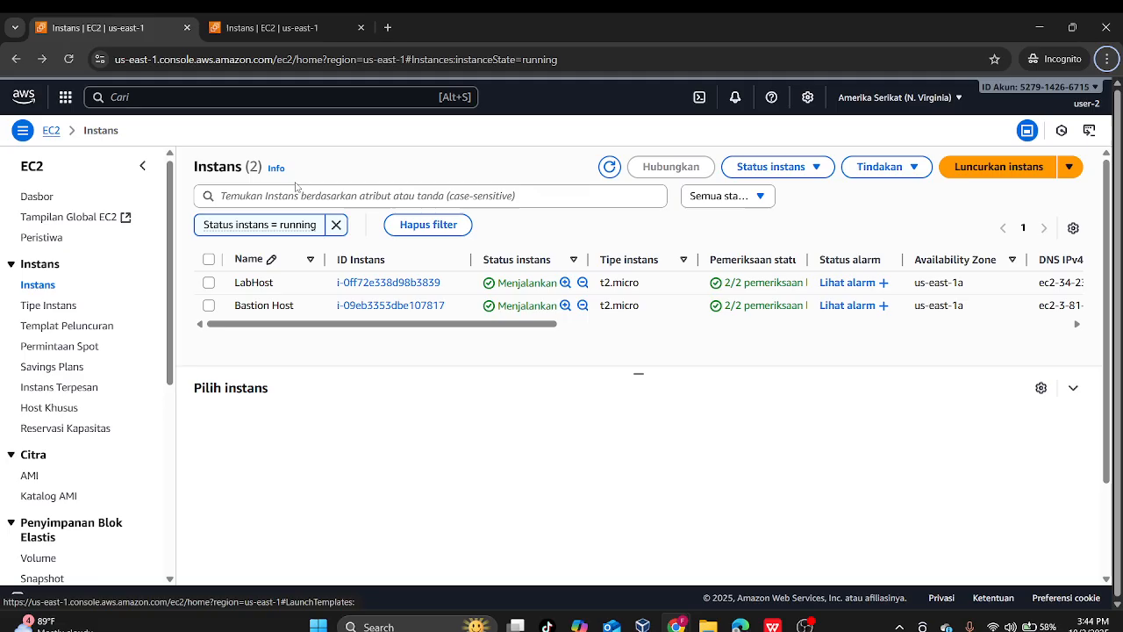
{"action": "left_click", "coordinate": [325, 97]}
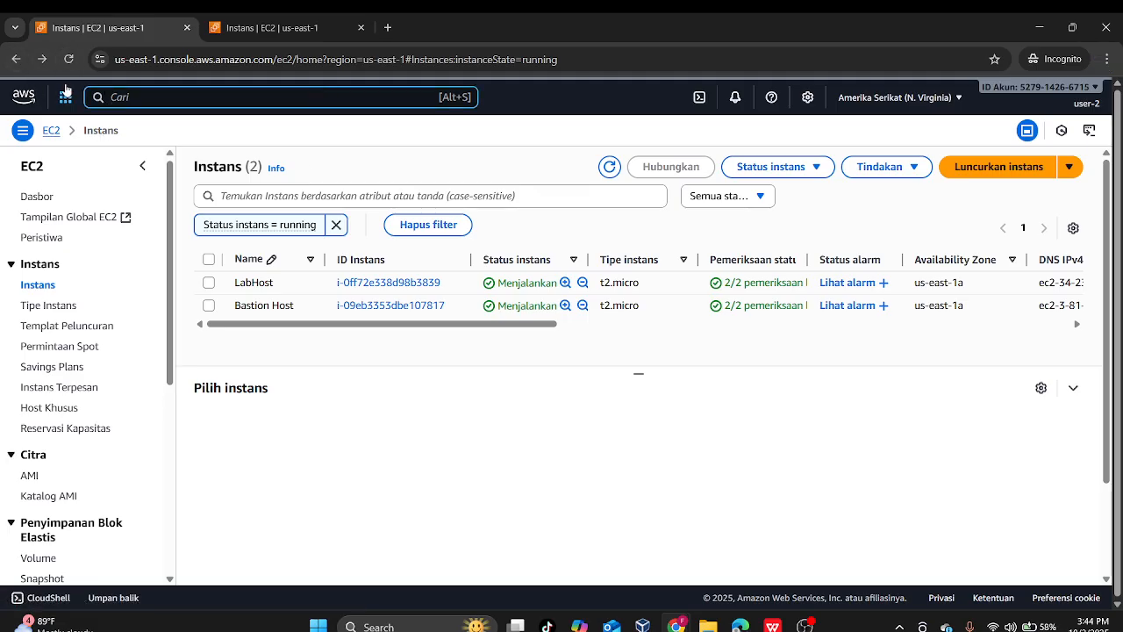
{"action": "left_click", "coordinate": [272, 27]}
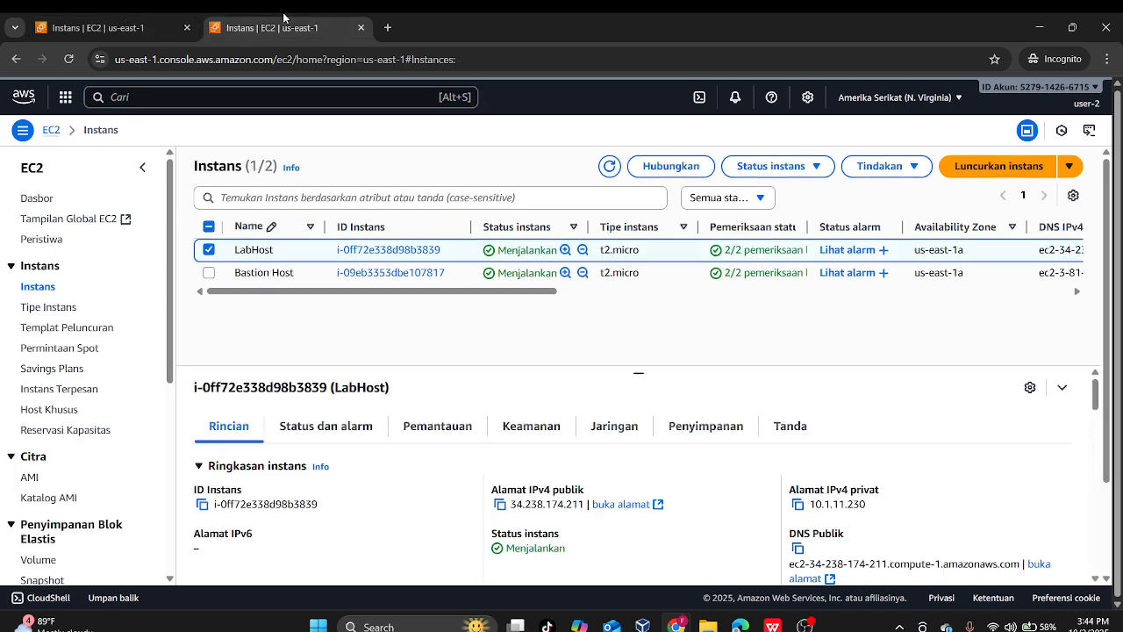
{"action": "left_click", "coordinate": [141, 18]}
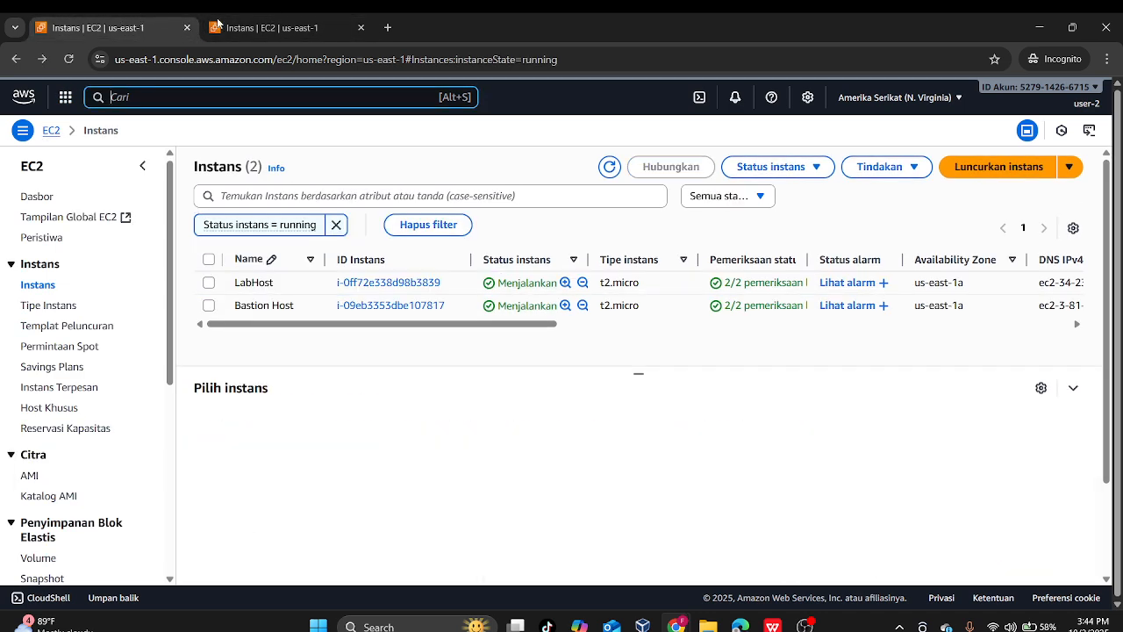
{"action": "left_click", "coordinate": [15, 68]}
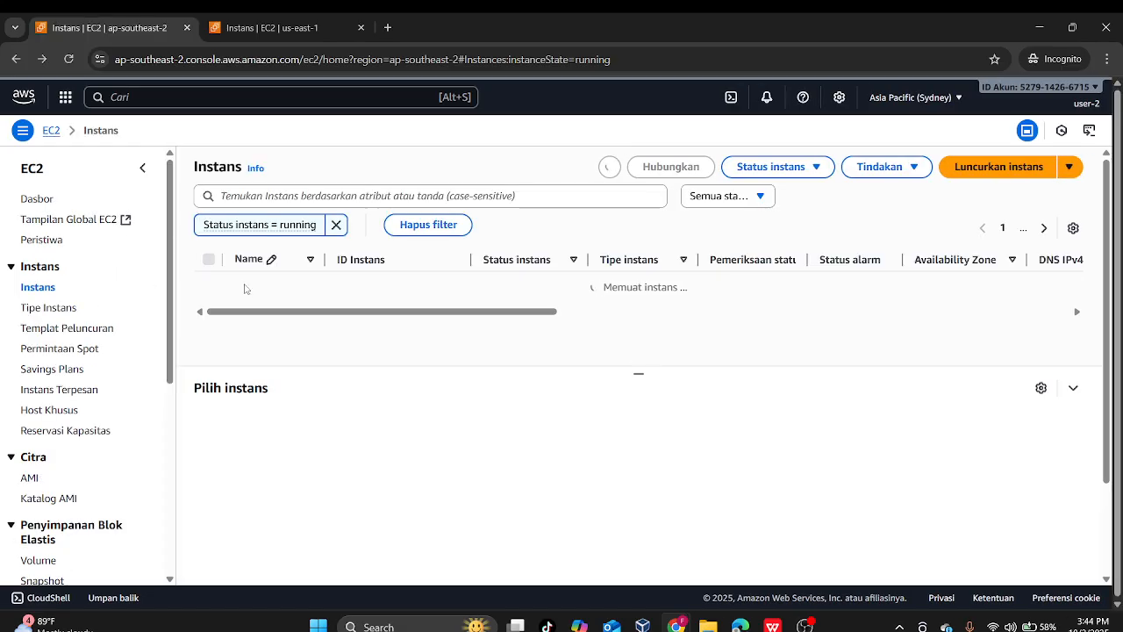
{"action": "left_click", "coordinate": [15, 61]}
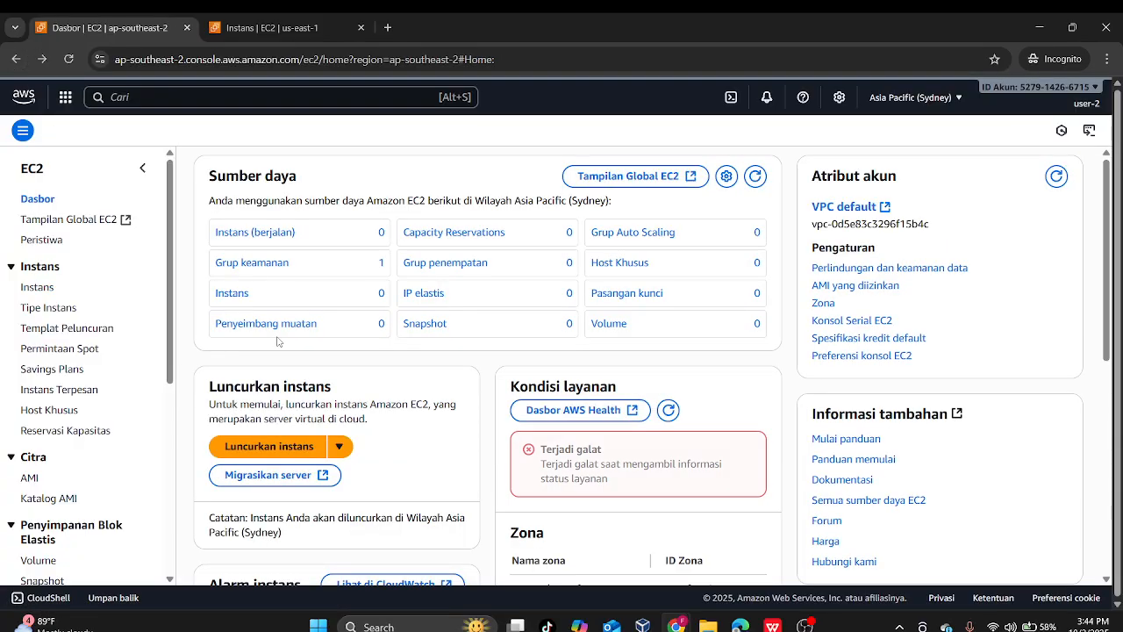
- Return to the console home, reopen S3 from the recently visited services and expand its navigation list
{"action": "scroll", "coordinate": [327, 342], "scroll_direction": "down", "scroll_amount": 3}
{"action": "scroll", "coordinate": [327, 343], "scroll_direction": "up", "scroll_amount": 3}
{"action": "left_click", "coordinate": [15, 58]}
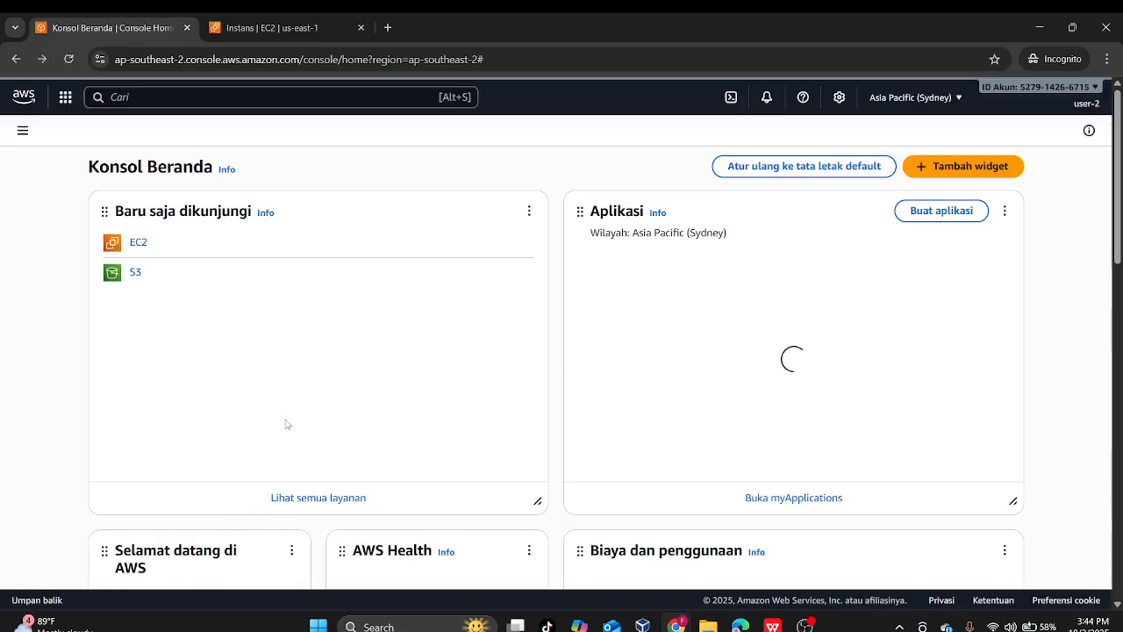
{"action": "left_click", "coordinate": [137, 272]}
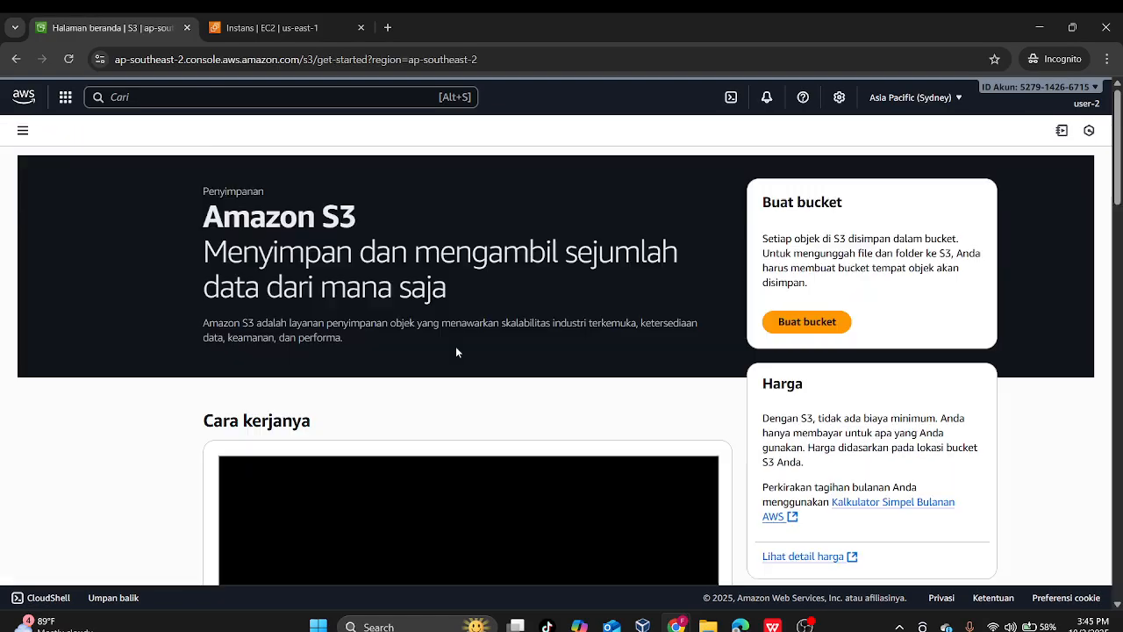
{"action": "left_click", "coordinate": [22, 130]}
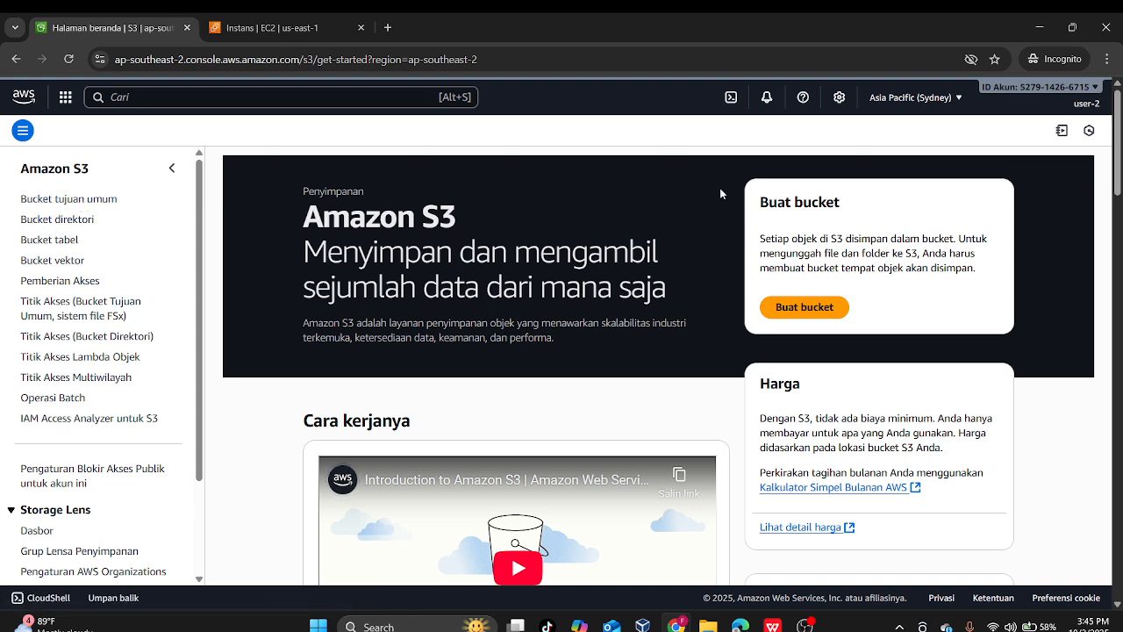
- Switch the S3 console to the N. Virginia (us-east-1) region and look through its landing page
{"action": "left_click", "coordinate": [912, 97]}
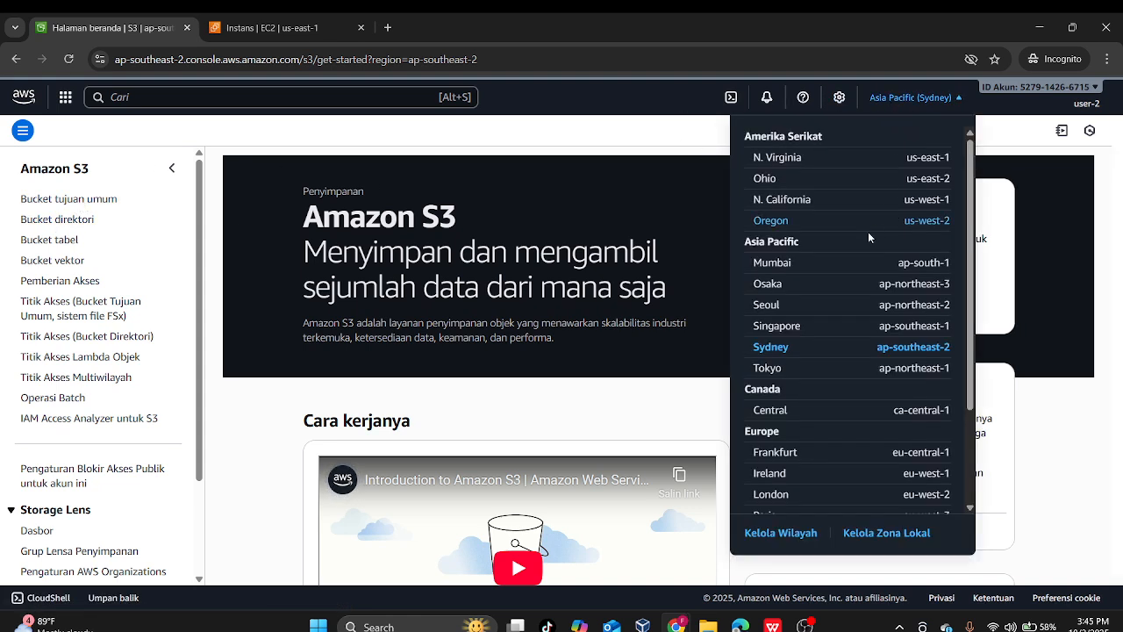
{"action": "left_click", "coordinate": [858, 162]}
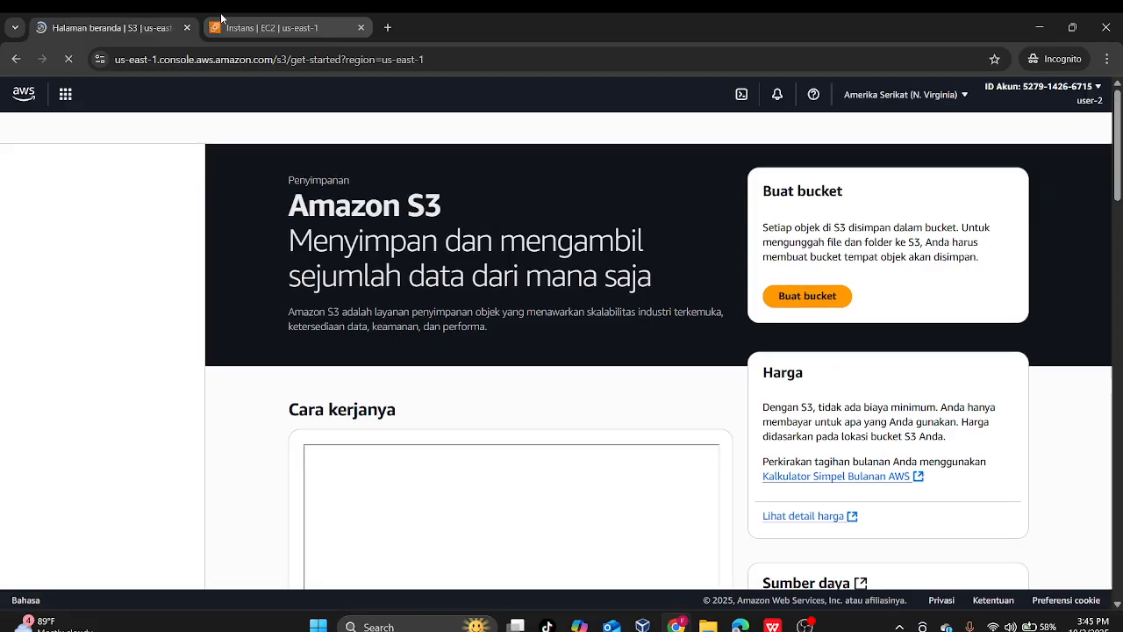
{"action": "scroll", "coordinate": [735, 339], "scroll_direction": "down", "scroll_amount": 8}
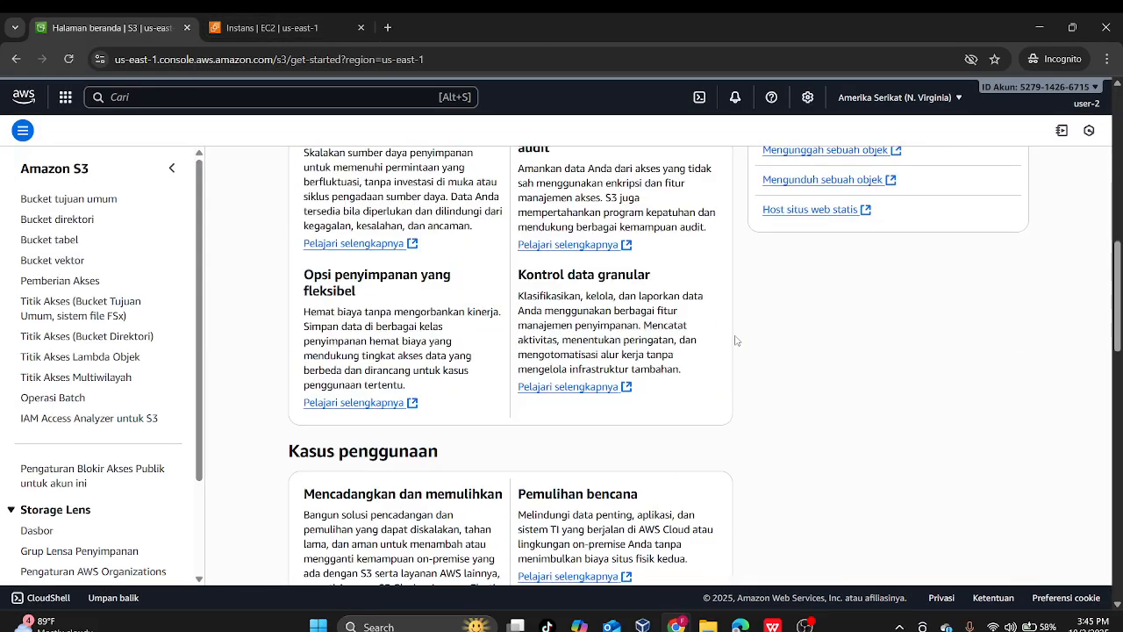
{"action": "scroll", "coordinate": [735, 340], "scroll_direction": "down", "scroll_amount": 13}
{"action": "scroll", "coordinate": [735, 338], "scroll_direction": "up", "scroll_amount": 18}
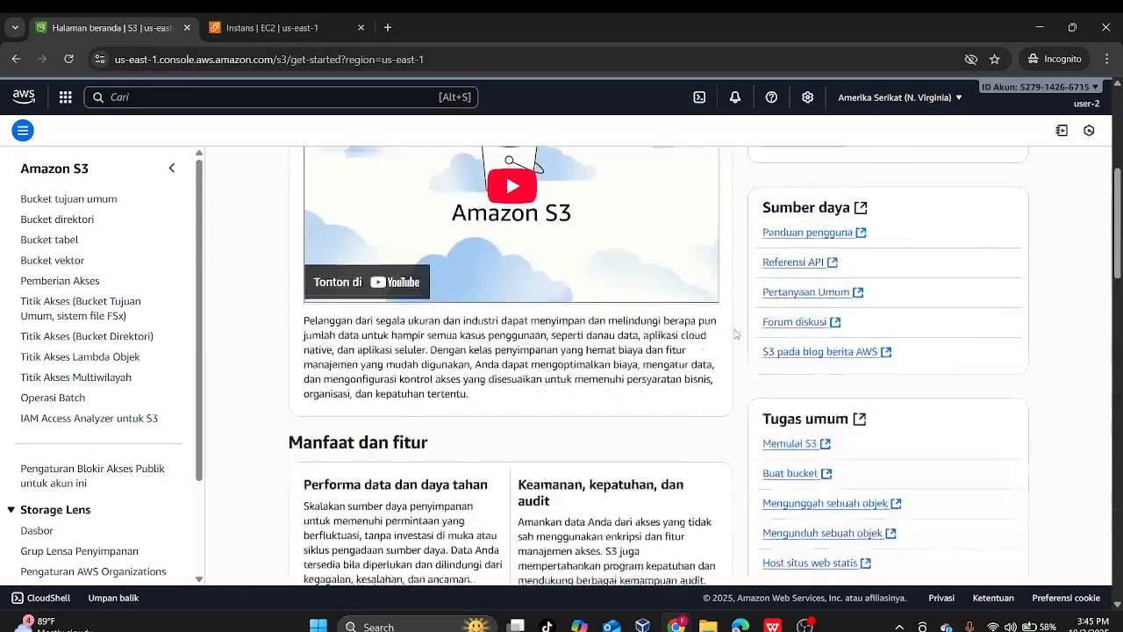
{"action": "scroll", "coordinate": [735, 334], "scroll_direction": "up", "scroll_amount": 5}
- Compare the EC2 instances and S3 pages, go back to the console home and return to the EC2 instances page
{"action": "left_click", "coordinate": [272, 27]}
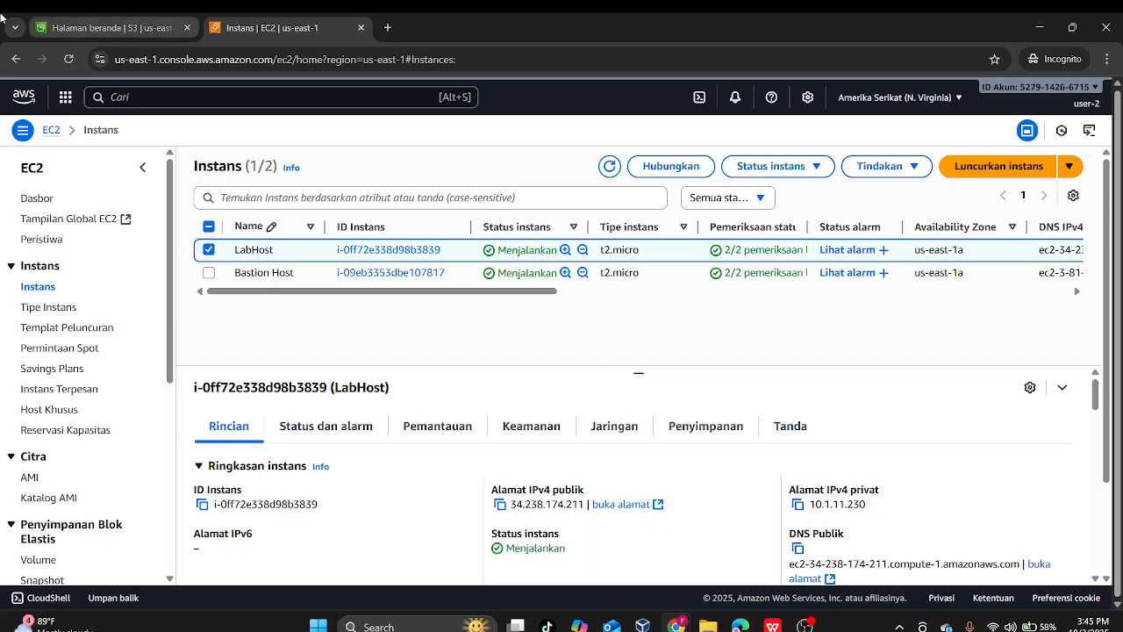
{"action": "left_click", "coordinate": [88, 27]}
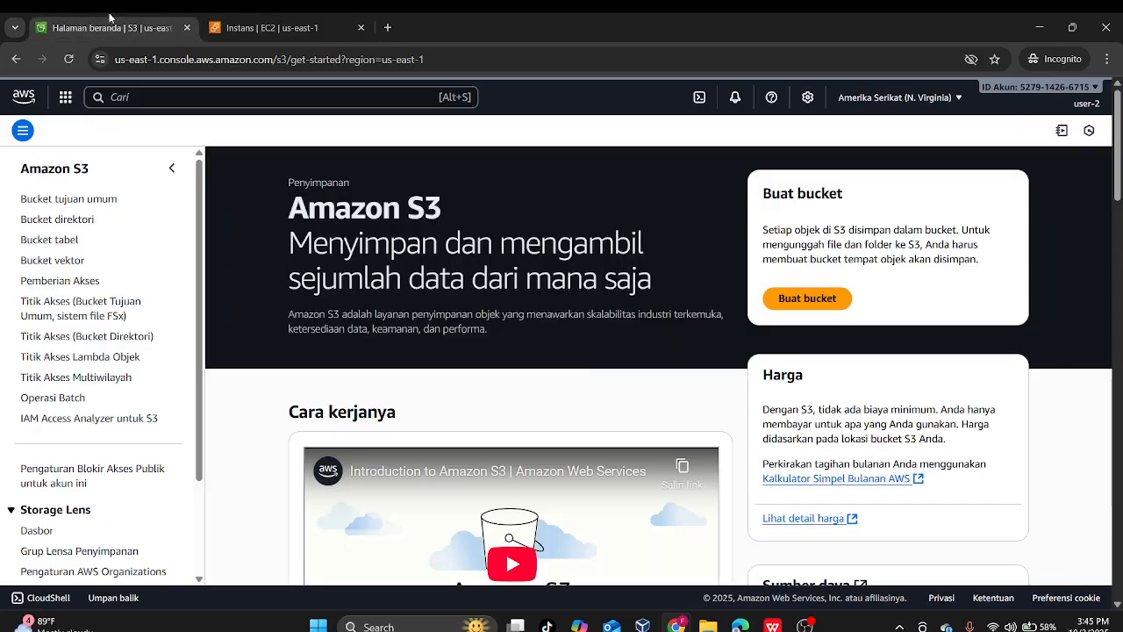
{"action": "left_click", "coordinate": [17, 59]}
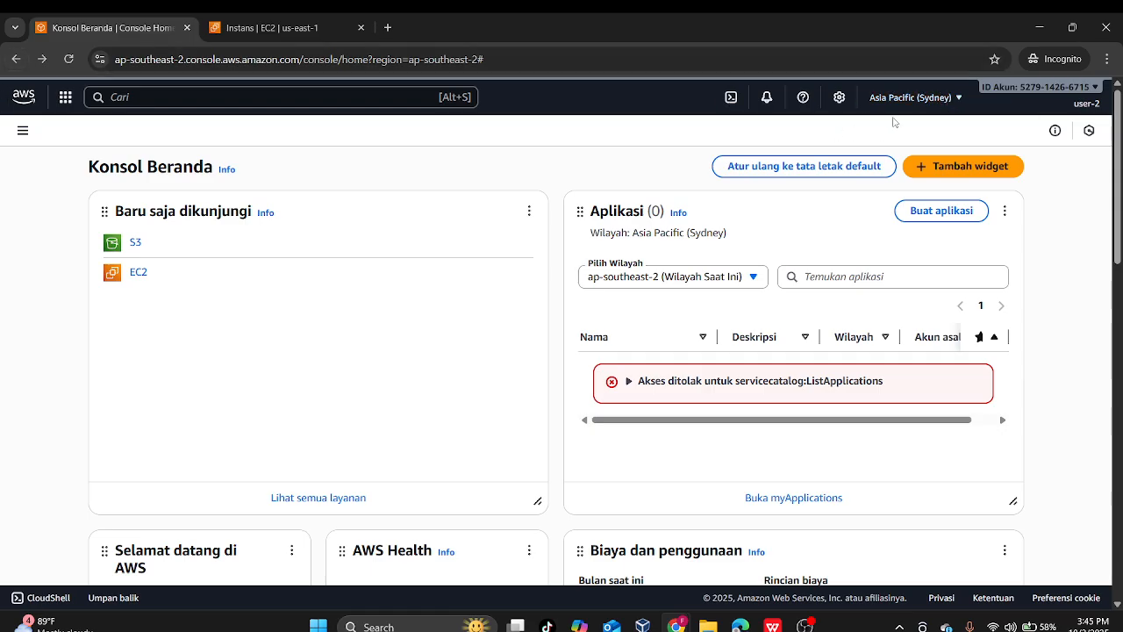
{"action": "left_click", "coordinate": [905, 98]}
{"action": "left_click", "coordinate": [252, 21]}
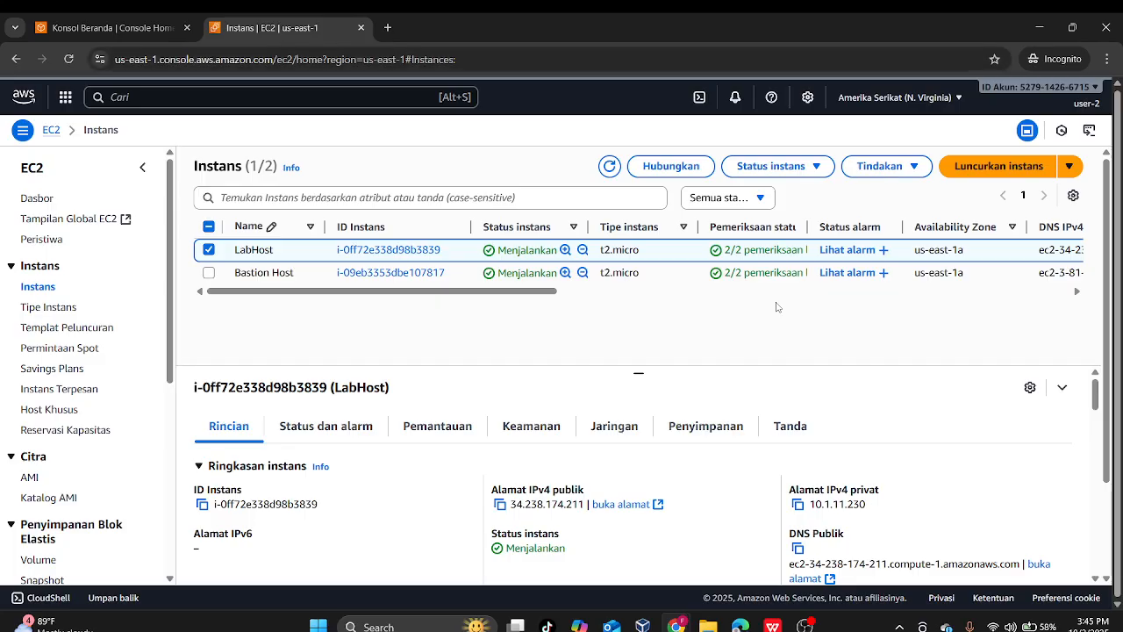
- Try again to stop the LabHost instance as user-2 and dismiss the resulting message
{"action": "left_click", "coordinate": [881, 166]}
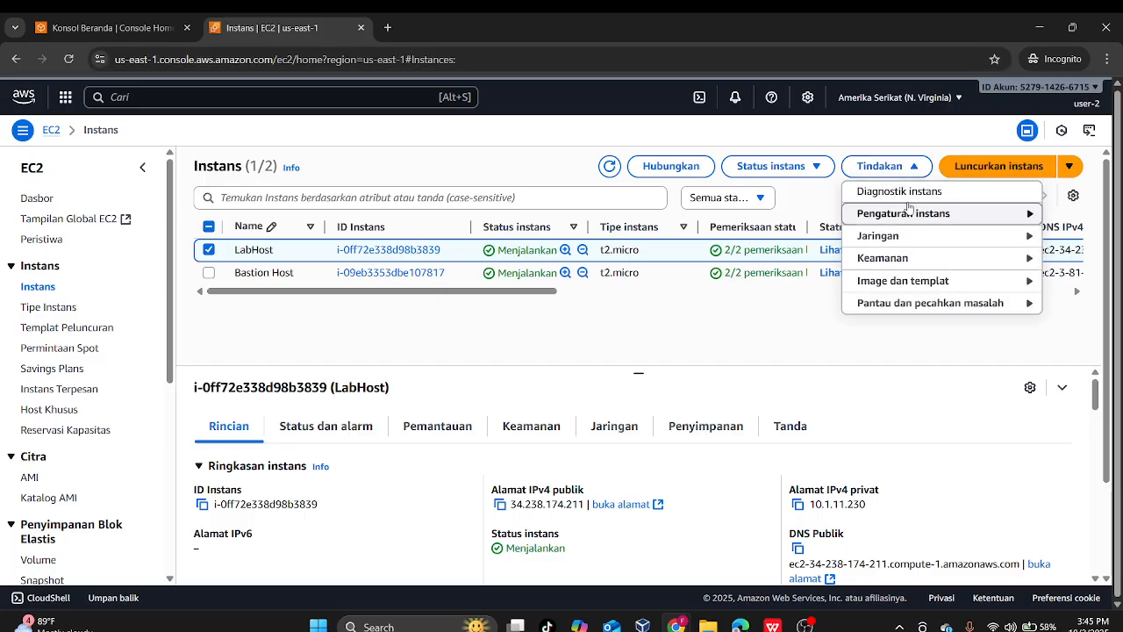
{"action": "left_click", "coordinate": [801, 165]}
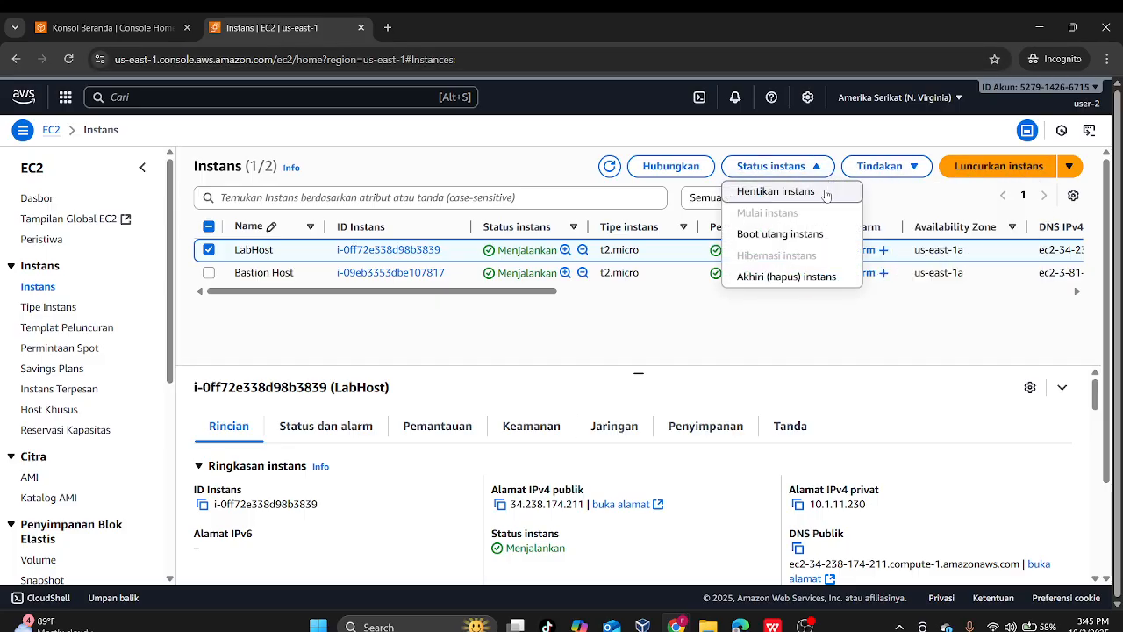
{"action": "left_click", "coordinate": [825, 193]}
{"action": "left_click", "coordinate": [889, 519]}
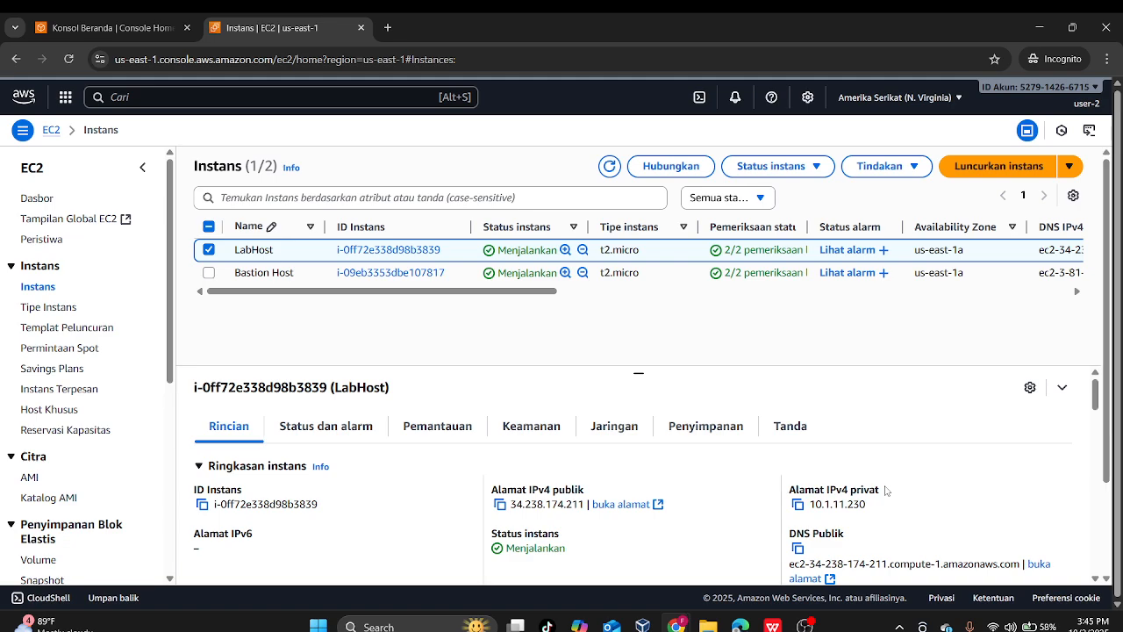
{"action": "scroll", "coordinate": [1043, 185], "scroll_direction": "down", "scroll_amount": 5}
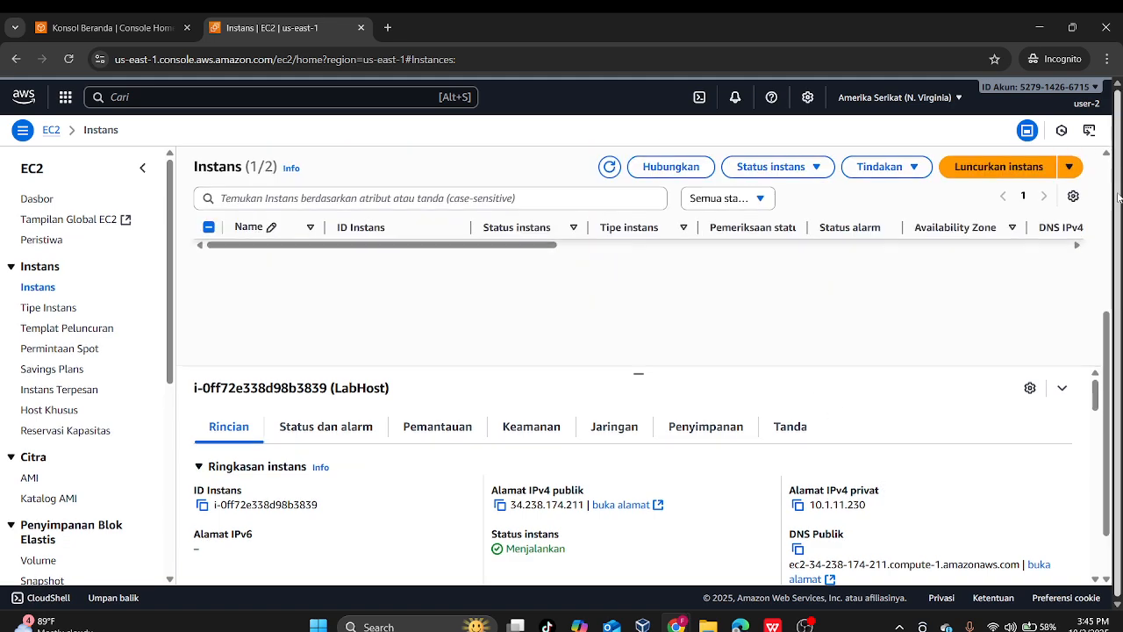
{"action": "scroll", "coordinate": [1019, 245], "scroll_direction": "up", "scroll_amount": 5}
{"action": "left_click", "coordinate": [1061, 167]}
- Check lab steps 48 and 49 and sign user-2 out of the AWS Management Console
{"action": "key", "text": "alt+Tab"}
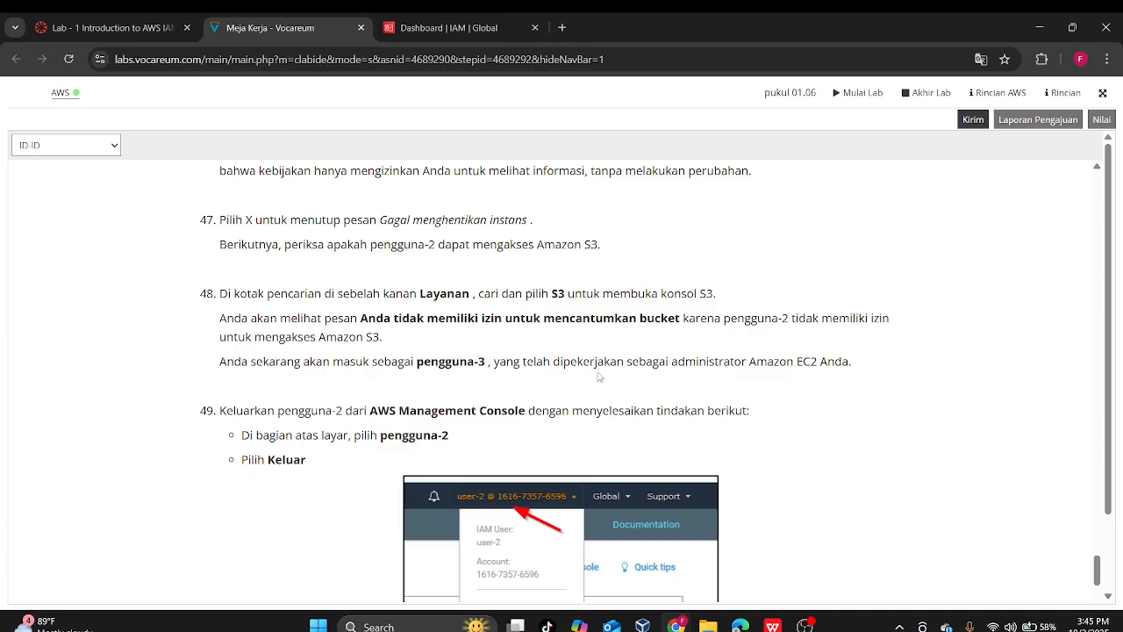
{"action": "scroll", "coordinate": [509, 383], "scroll_direction": "down", "scroll_amount": 1}
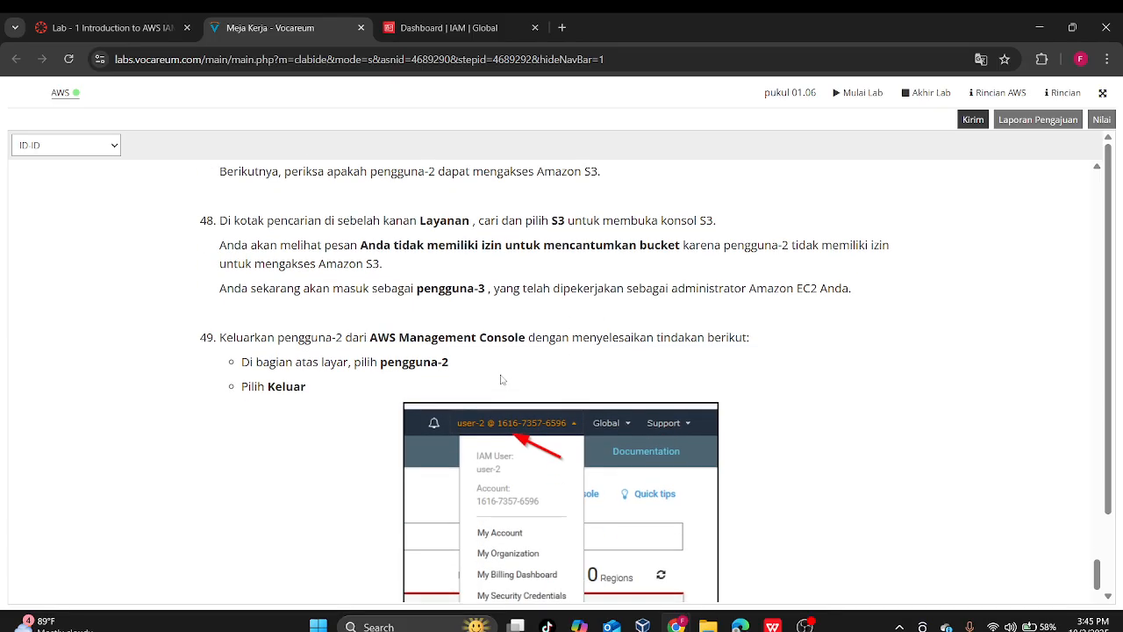
{"action": "key", "text": "alt+Tab"}
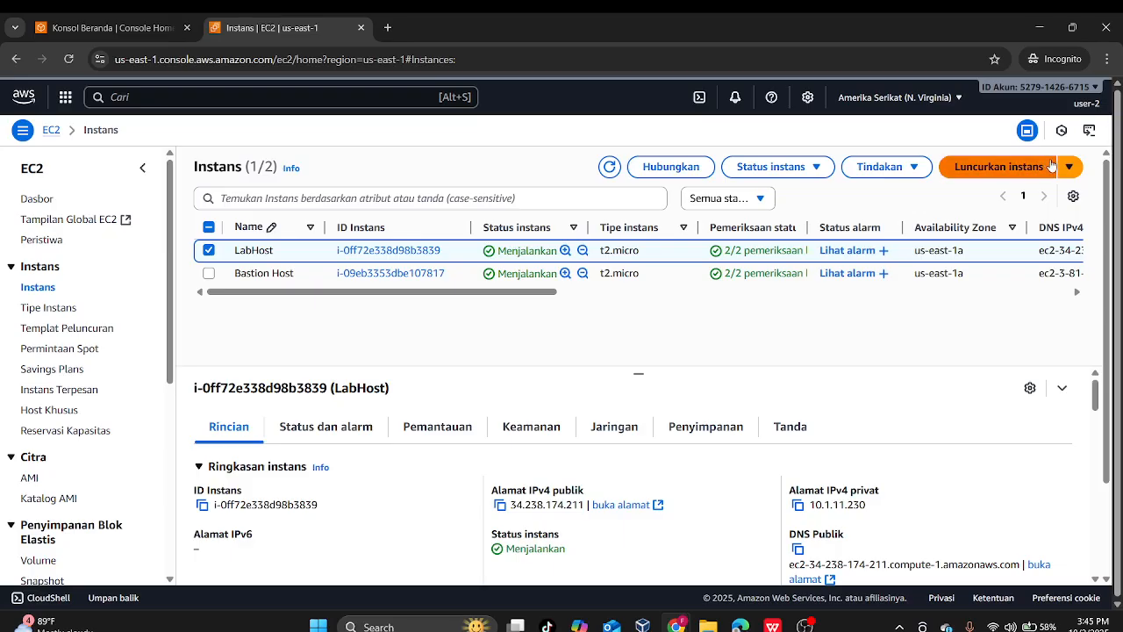
{"action": "left_click", "coordinate": [1084, 113]}
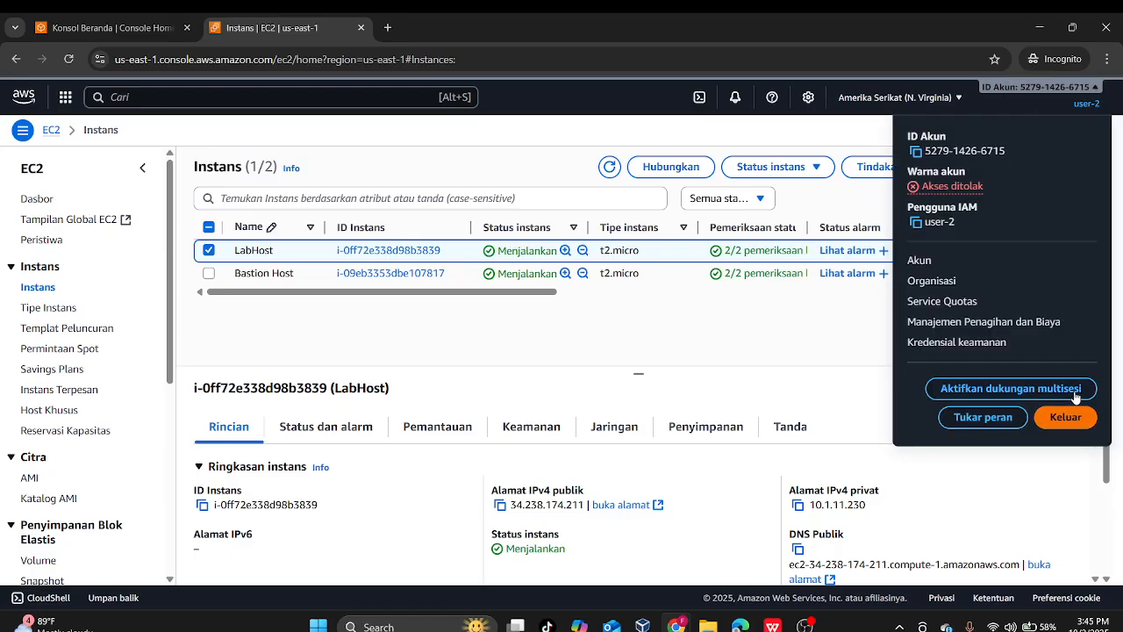
{"action": "left_click", "coordinate": [1064, 417]}
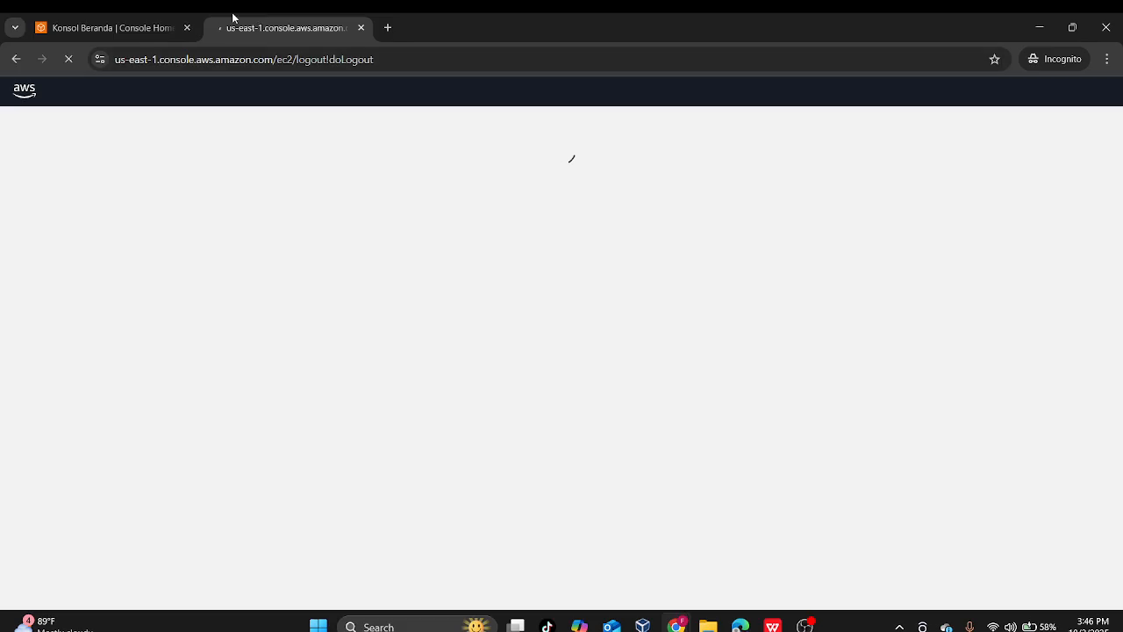
- Choose to sign in again from the signed-out console home and close the other console tab
{"action": "key", "text": "ctrl+1"}
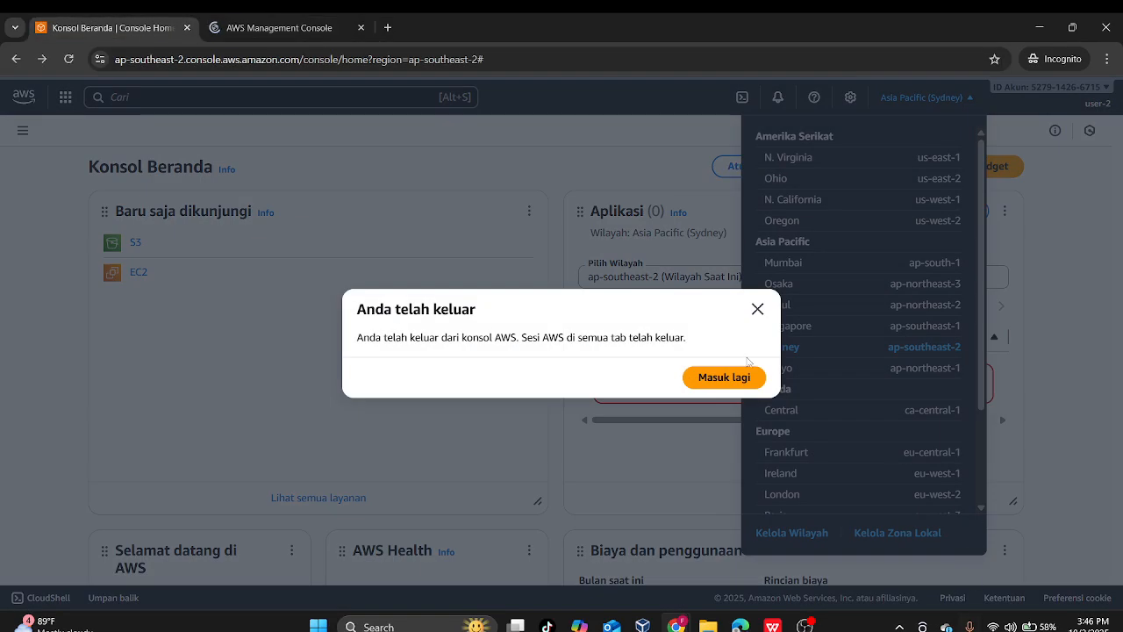
{"action": "left_click", "coordinate": [751, 379]}
{"action": "left_click", "coordinate": [361, 28]}
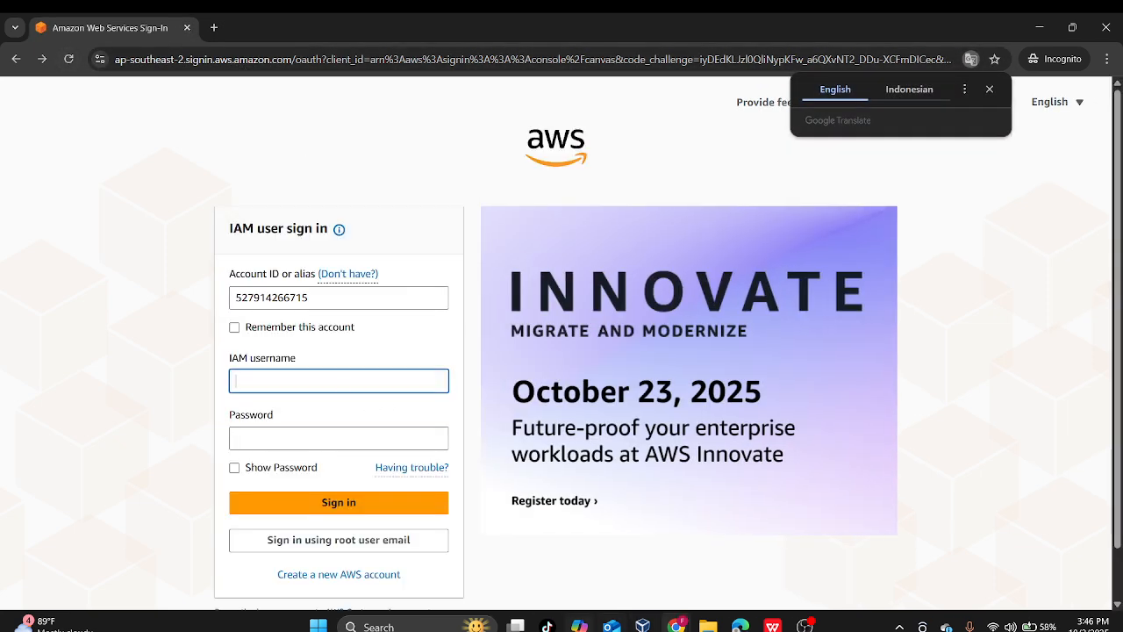
- Read lab steps 50 to 54, copy the IAM users' sign-in URL from the IAM dashboard and return to the sign-in page
{"action": "left_click", "coordinate": [685, 626]}
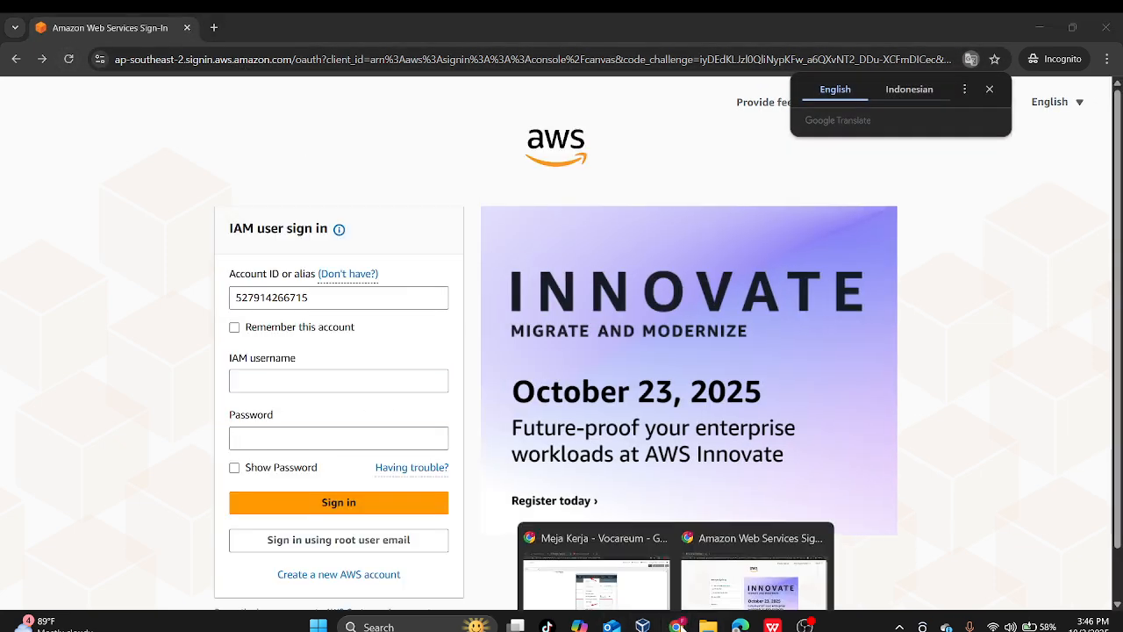
{"action": "left_click", "coordinate": [599, 552]}
{"action": "scroll", "coordinate": [608, 453], "scroll_direction": "down", "scroll_amount": 1}
{"action": "scroll", "coordinate": [620, 451], "scroll_direction": "up", "scroll_amount": 2}
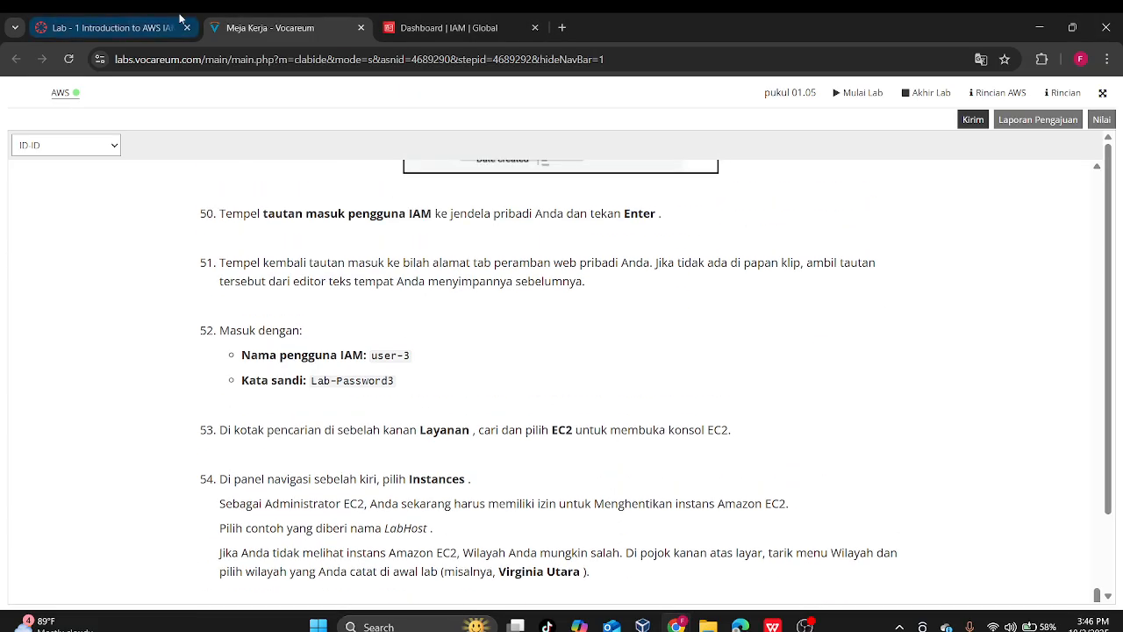
{"action": "left_click", "coordinate": [447, 27]}
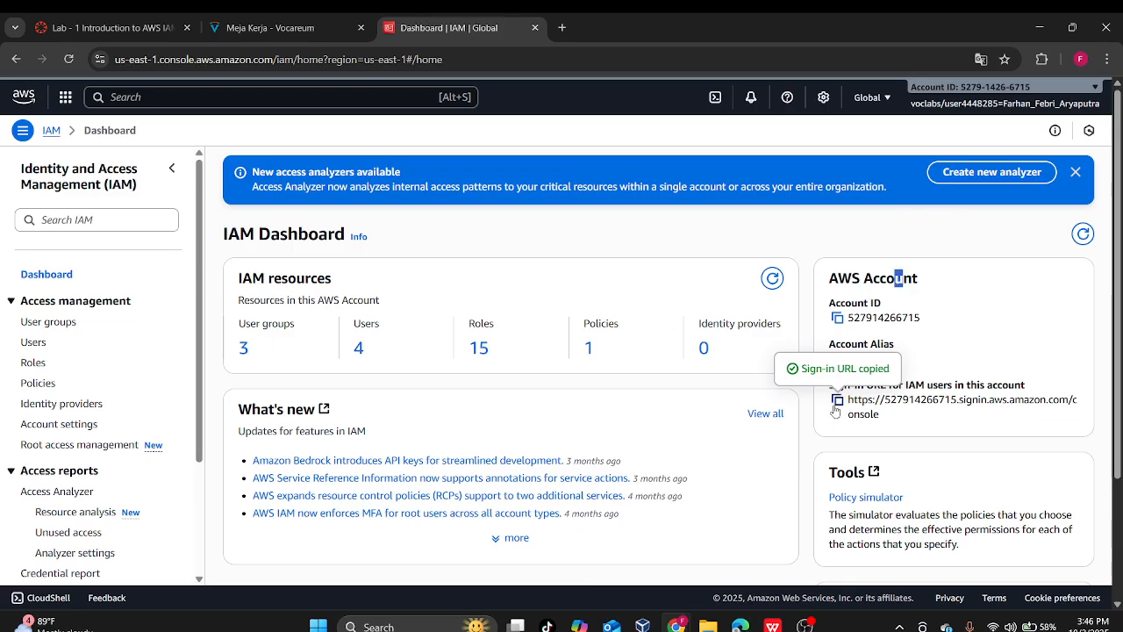
{"action": "mouse_move", "coordinate": [681, 624]}
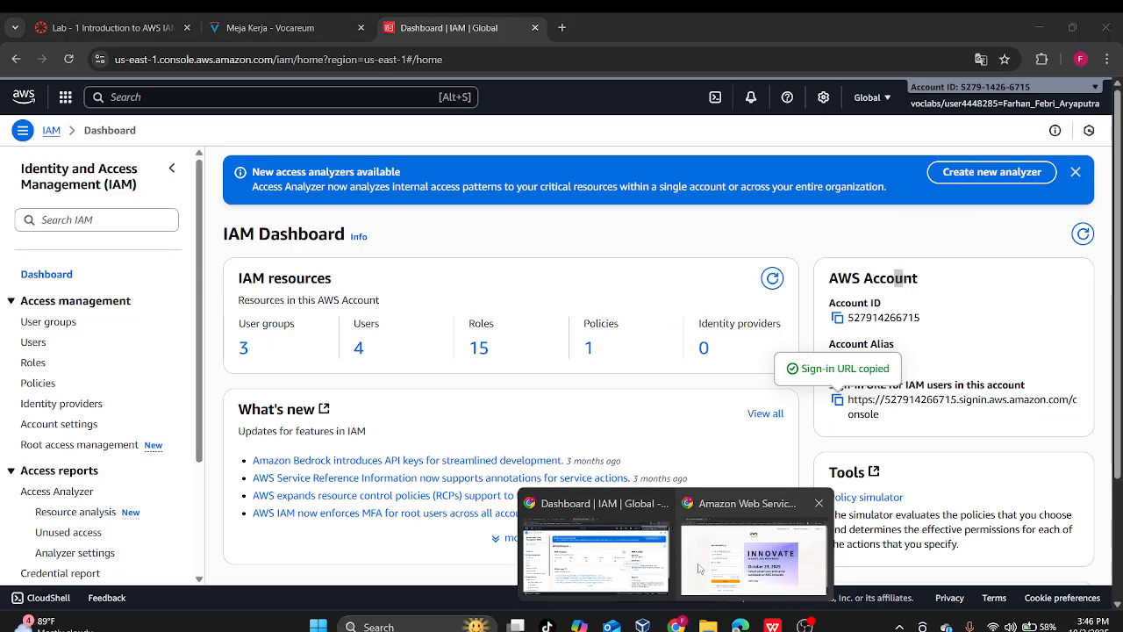
{"action": "left_click", "coordinate": [676, 537]}
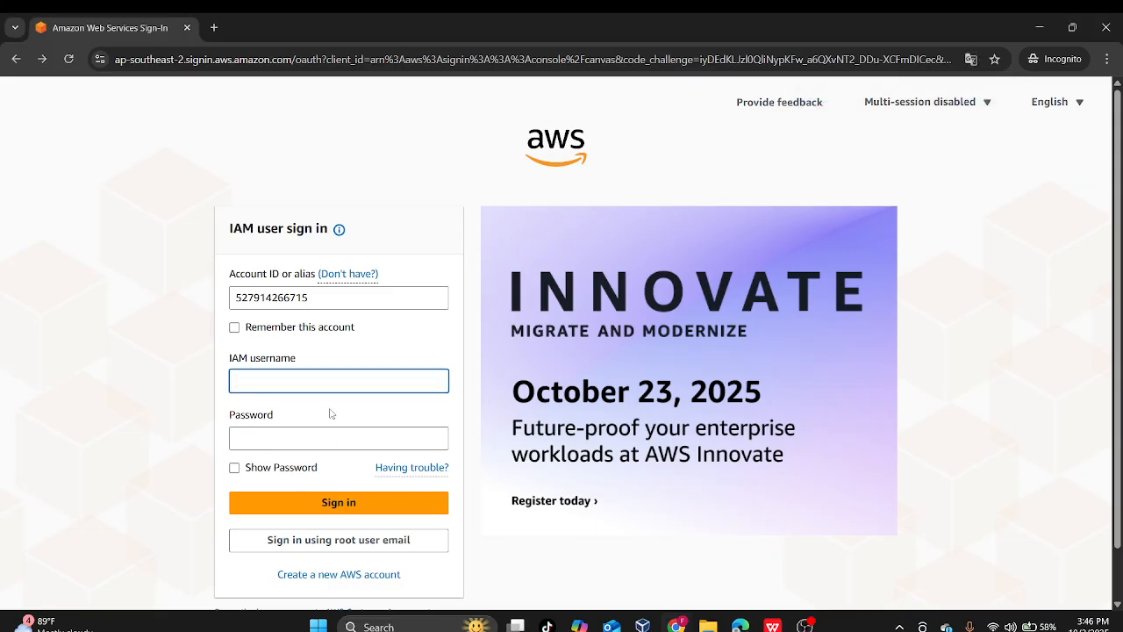
{"action": "type", "text": "https://527914266715.signin.aws.amazon.com/console"}
{"action": "key", "text": "ctrl+a"}
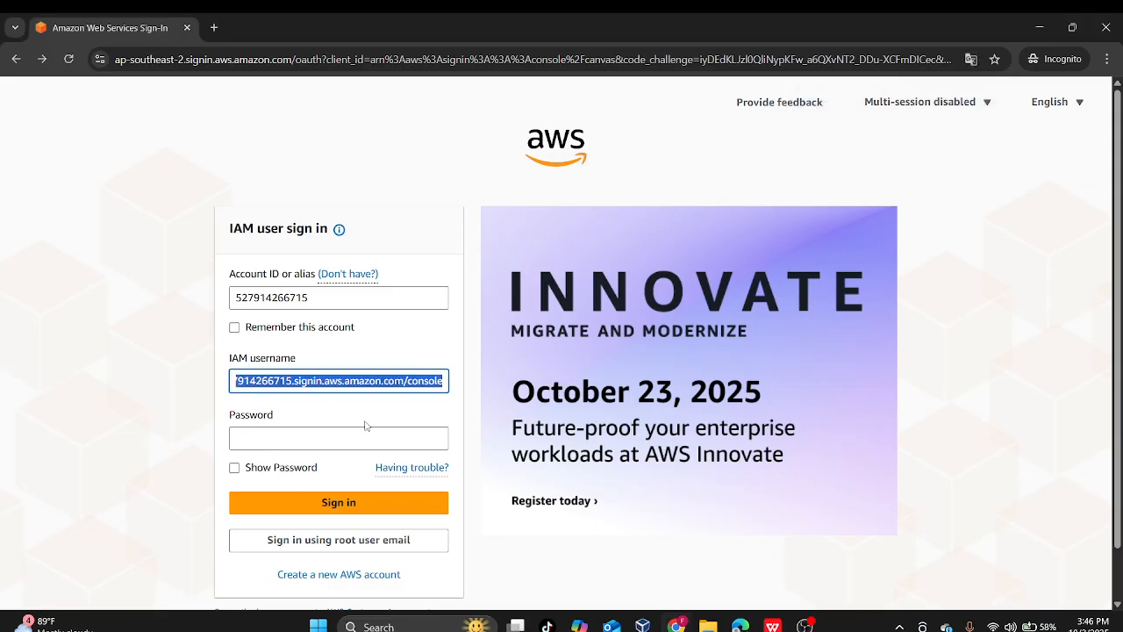
{"action": "key", "text": "BackSpace"}
- Enter user-3 as the IAM username and copy its password from step 52 of the lab instructions
{"action": "type", "text": "u"}
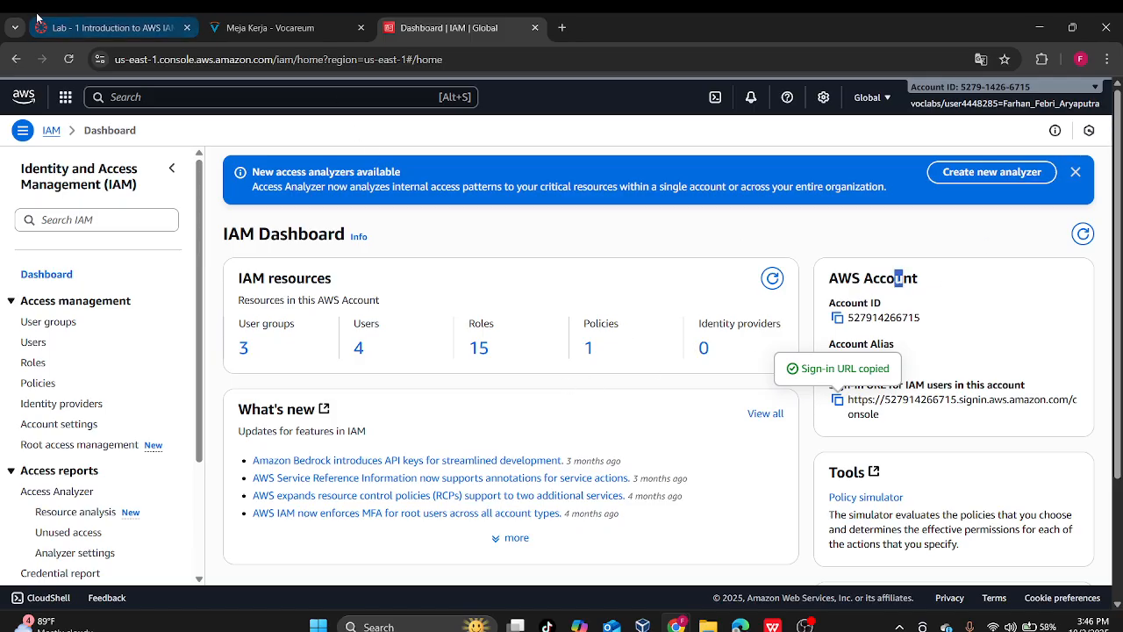
{"action": "left_click", "coordinate": [112, 27]}
{"action": "left_click", "coordinate": [289, 27]}
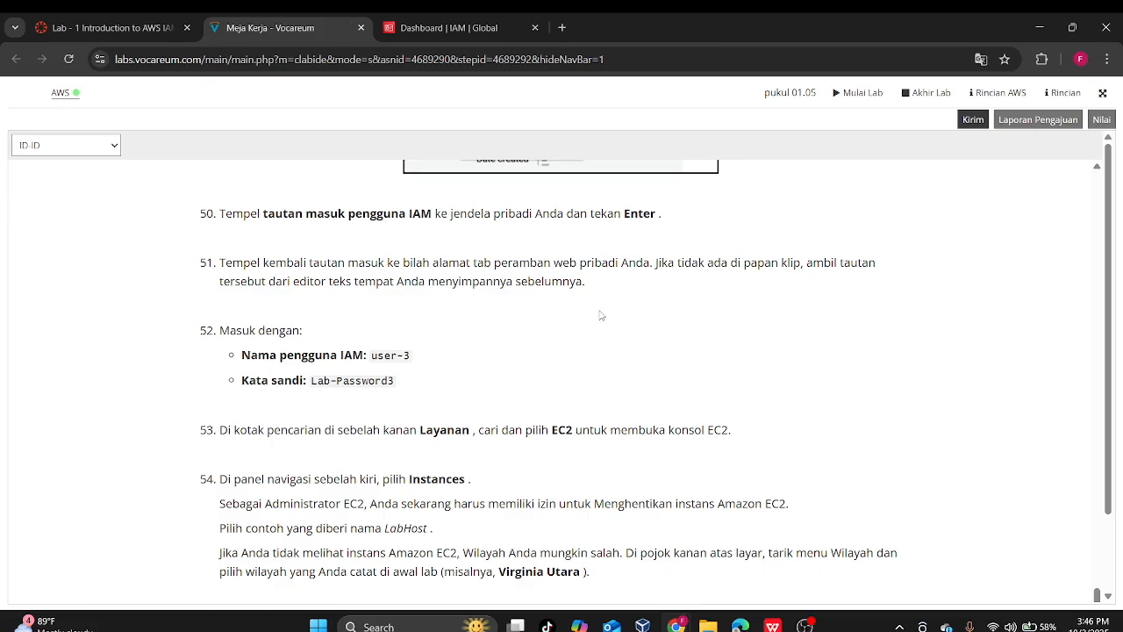
{"action": "left_click_drag", "start_coordinate": [397, 386], "coordinate": [311, 381]}
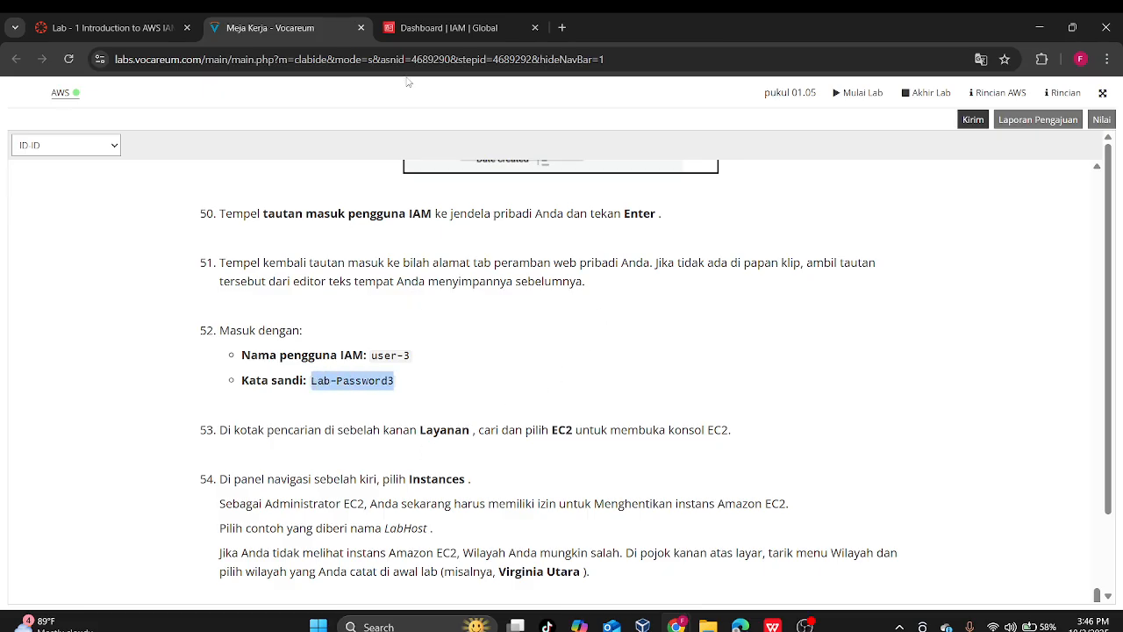
- Paste the password for user-3 on the IAM sign-in page, sign in and switch back to the IAM dashboard window
{"action": "left_click", "coordinate": [413, 27]}
{"action": "mouse_move", "coordinate": [676, 626]}
{"action": "left_click", "coordinate": [748, 544]}
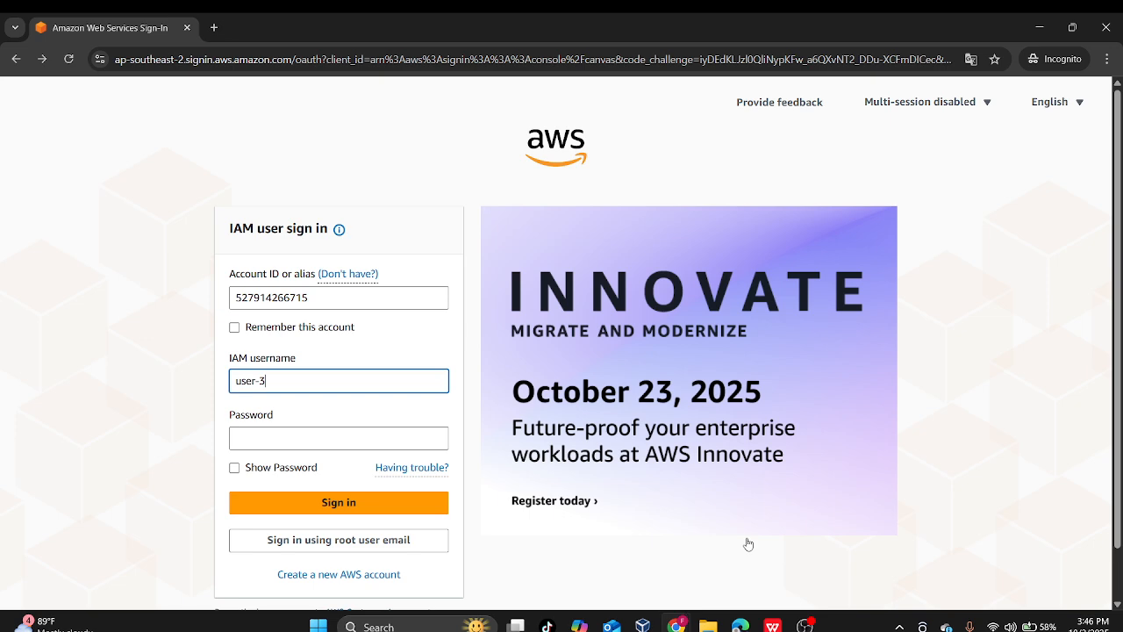
{"action": "left_click", "coordinate": [313, 436]}
{"action": "key", "text": "ctrl+v"}
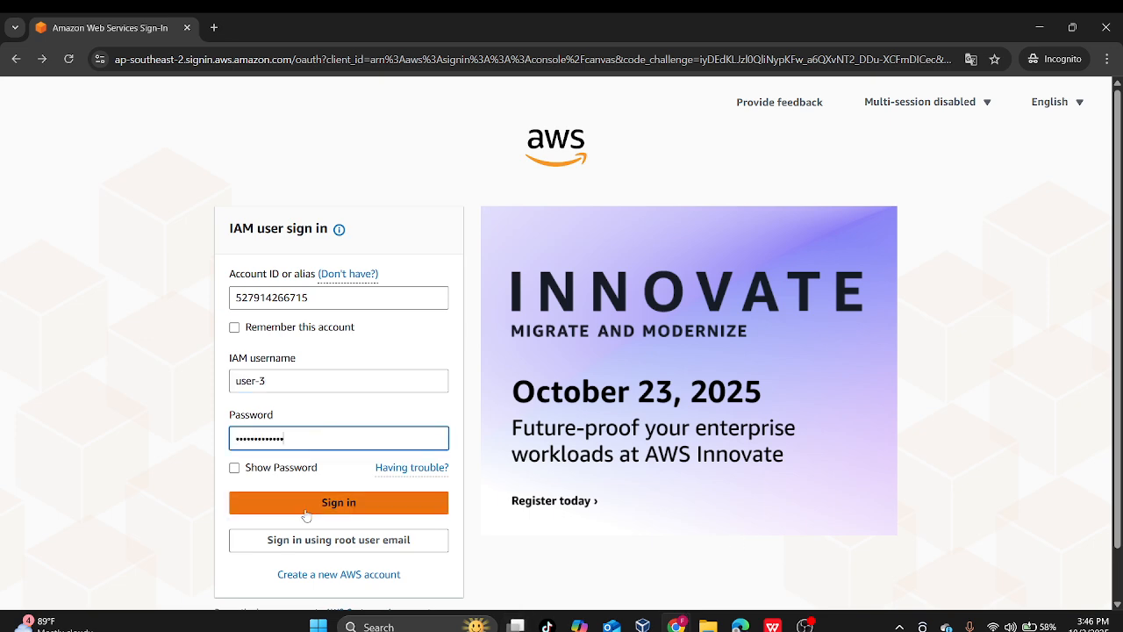
{"action": "left_click", "coordinate": [307, 503]}
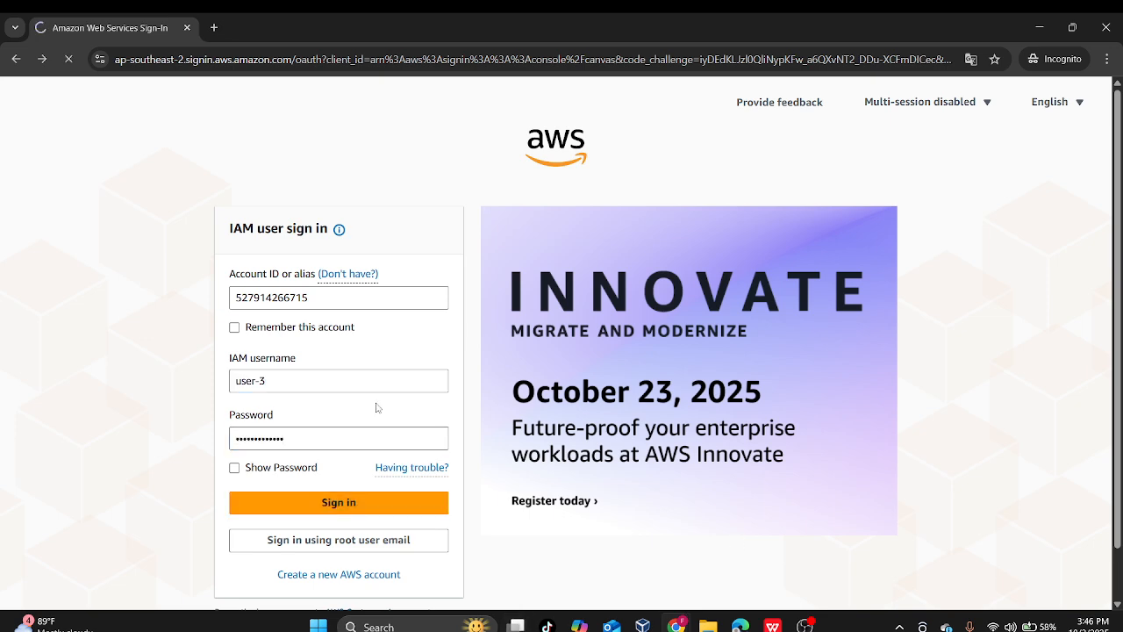
{"action": "key", "text": "alt+Tab"}
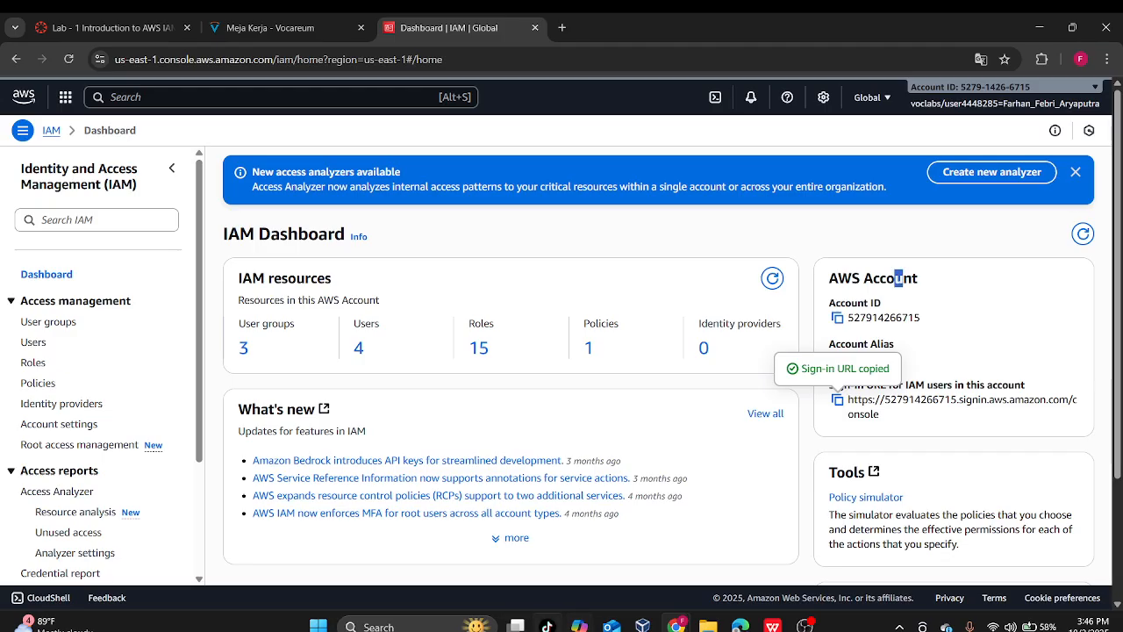
- Read lab steps 52 to 57 in the Vocareum instructions and open the EC2 console from user-3's console home
{"action": "left_click", "coordinate": [331, 19]}
{"action": "scroll", "coordinate": [523, 336], "scroll_direction": "down", "scroll_amount": 3}
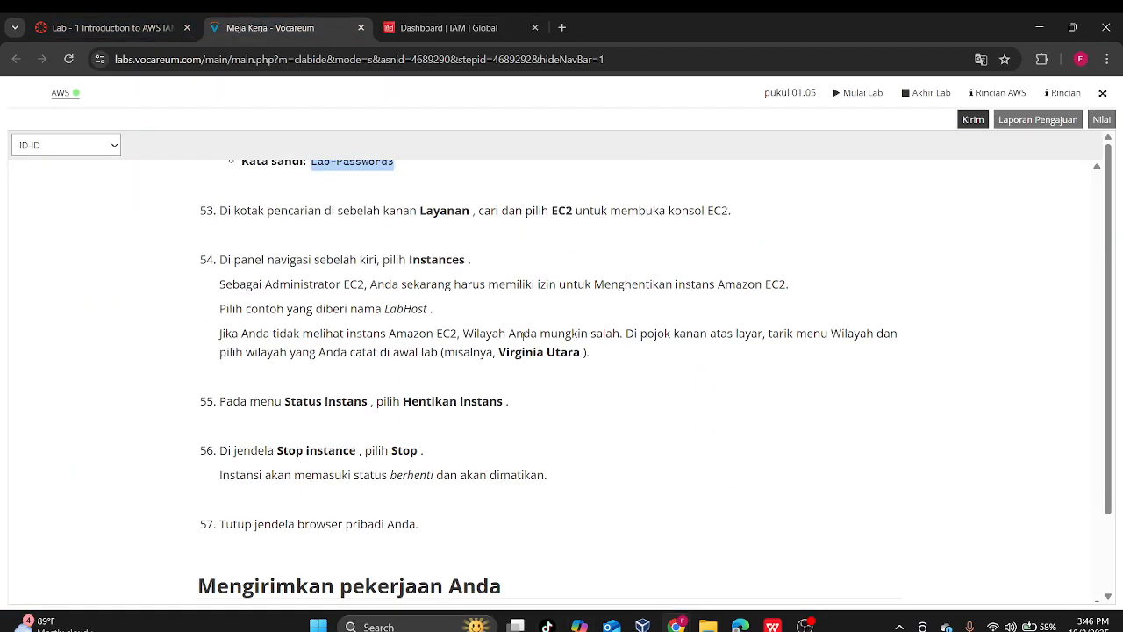
{"action": "scroll", "coordinate": [562, 351], "scroll_direction": "up", "scroll_amount": 2}
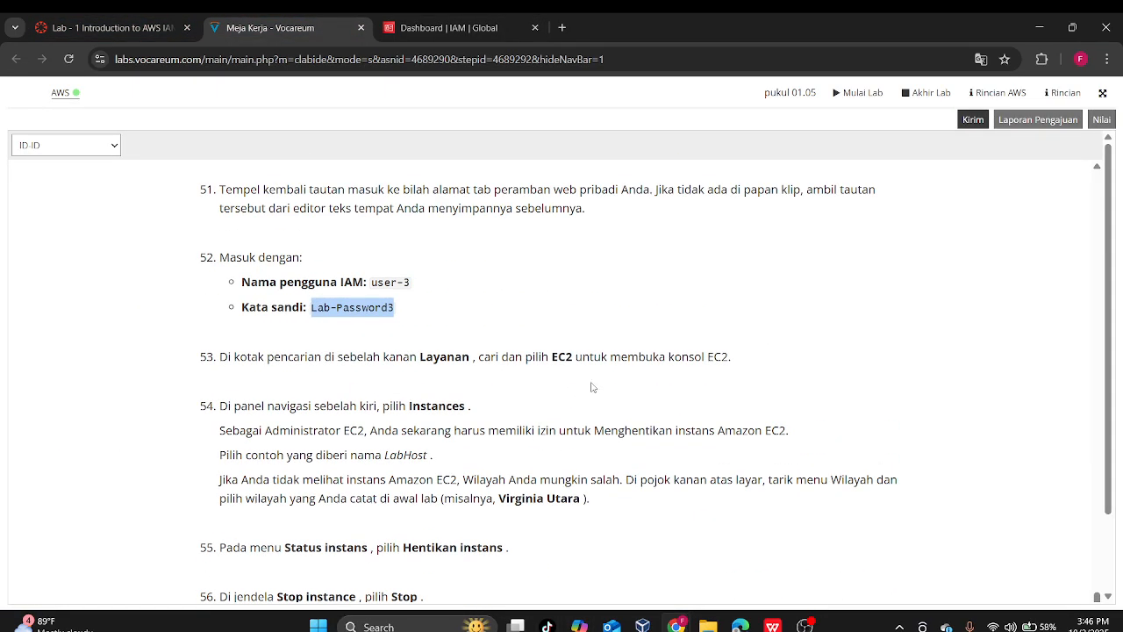
{"action": "key", "text": "alt+Tab"}
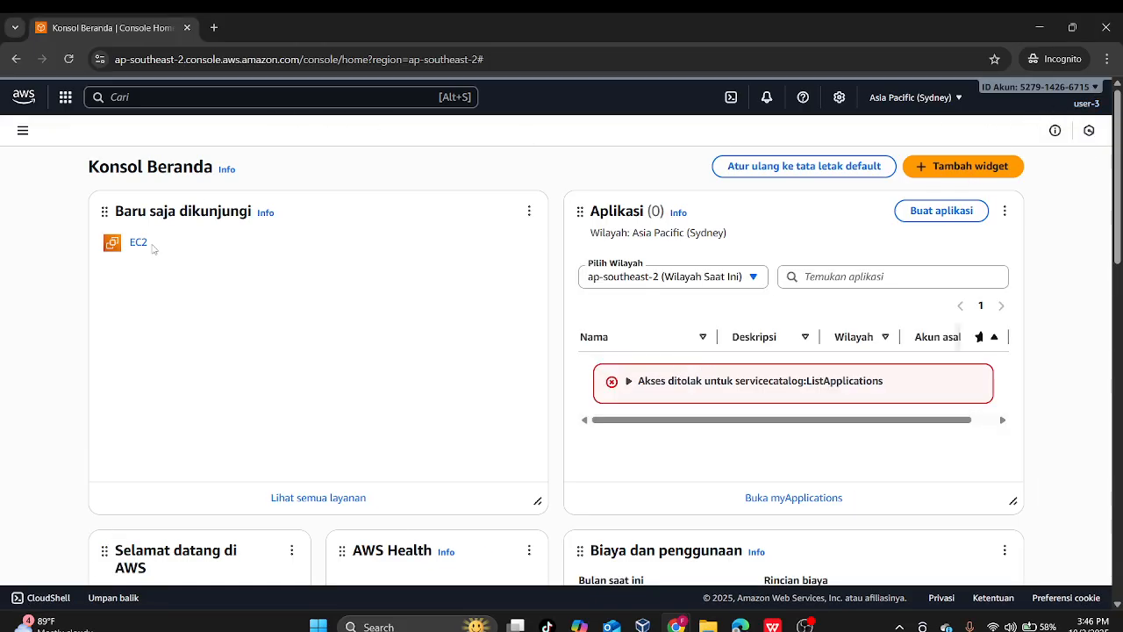
{"action": "left_click", "coordinate": [140, 243]}
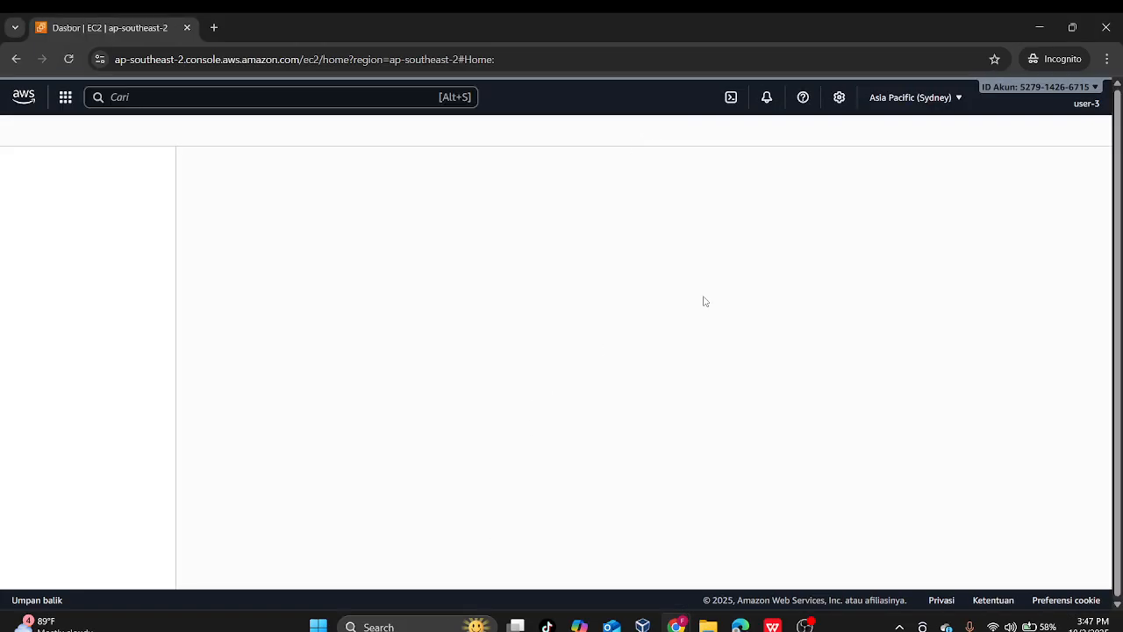
- Check lab step 54, open the EC2 instances list and switch the Region to N. Virginia (us-east-1)
{"action": "key", "text": "alt+Tab"}
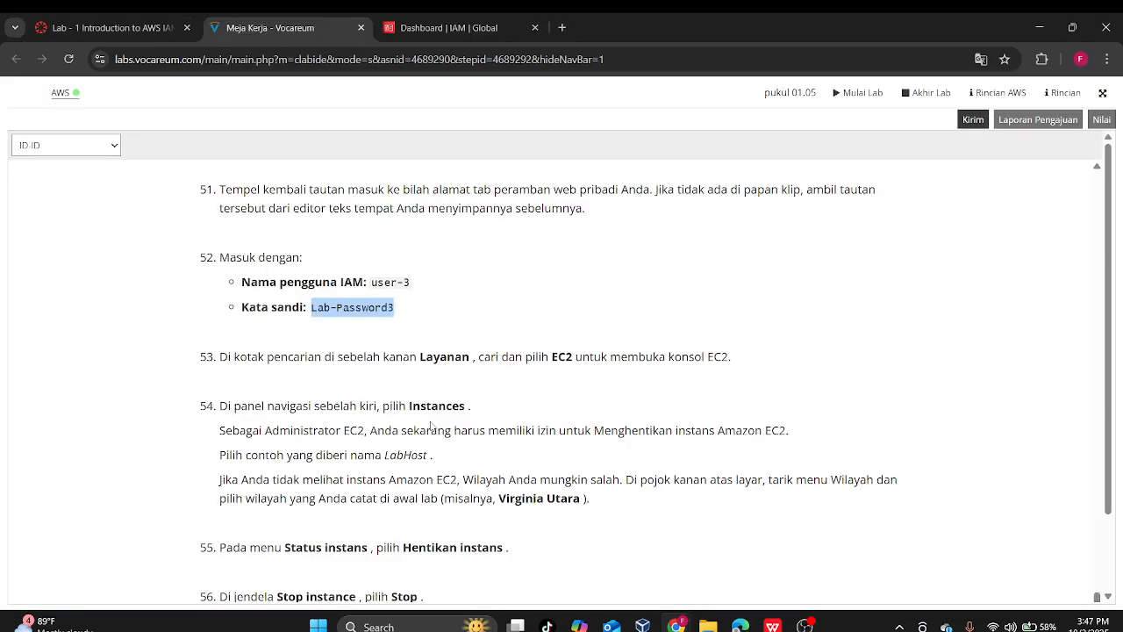
{"action": "key", "text": "alt+Tab"}
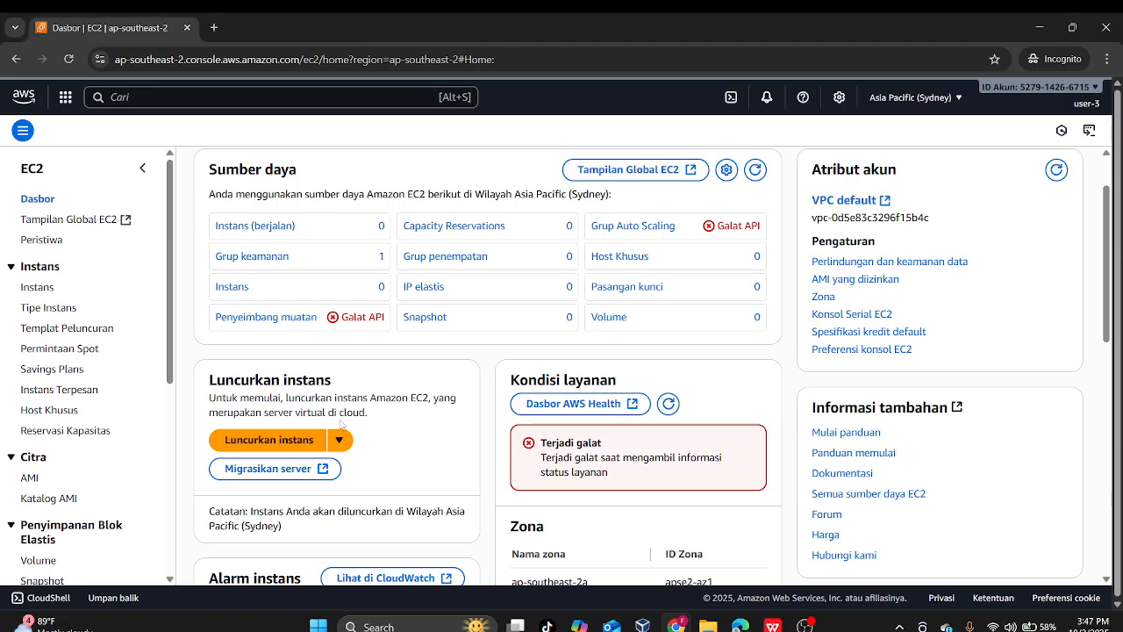
{"action": "left_click", "coordinate": [52, 291]}
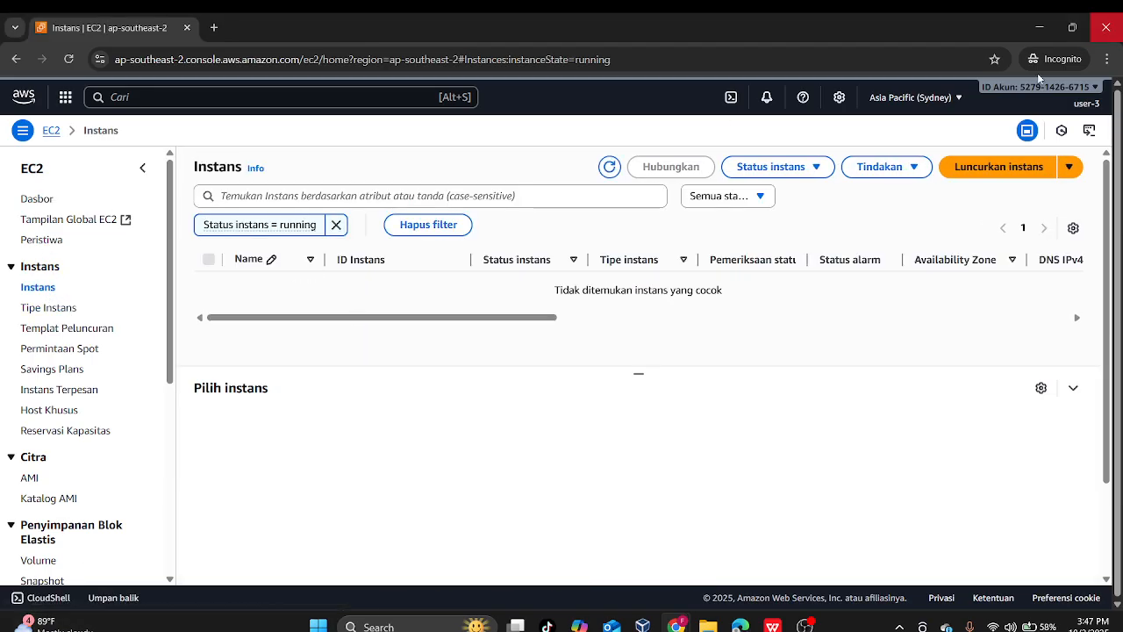
{"action": "left_click", "coordinate": [921, 97]}
{"action": "left_click", "coordinate": [869, 163]}
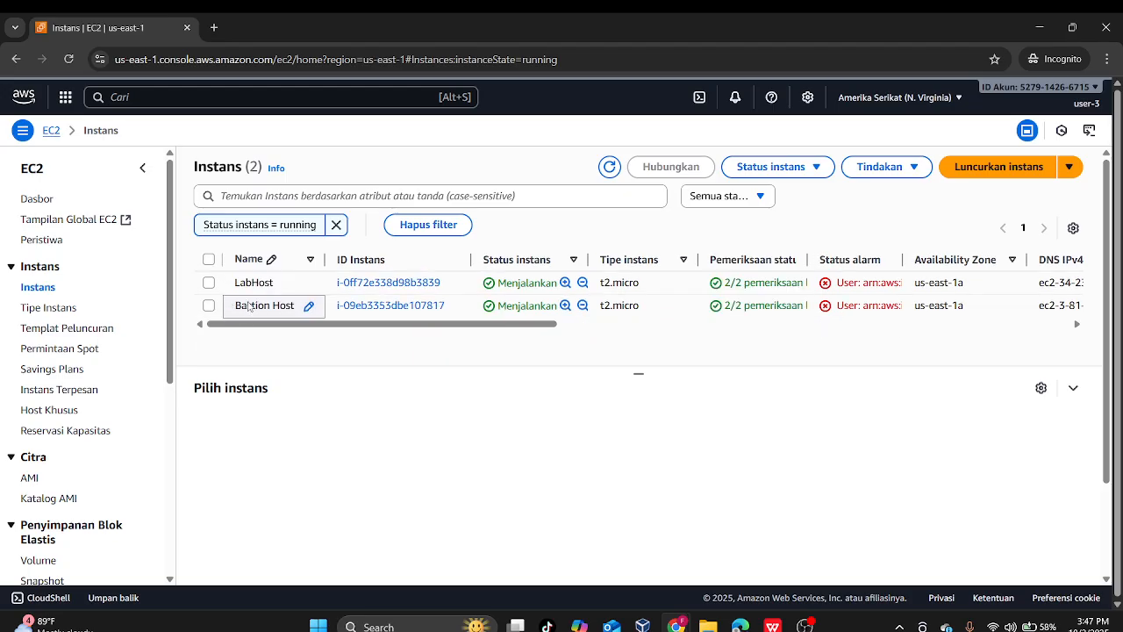
- Following lab steps 54 to 56, select the LabHost instance and stop it, confirming the stop request
{"action": "key", "text": "alt+Tab"}
{"action": "scroll", "coordinate": [513, 375], "scroll_direction": "down", "scroll_amount": 3}
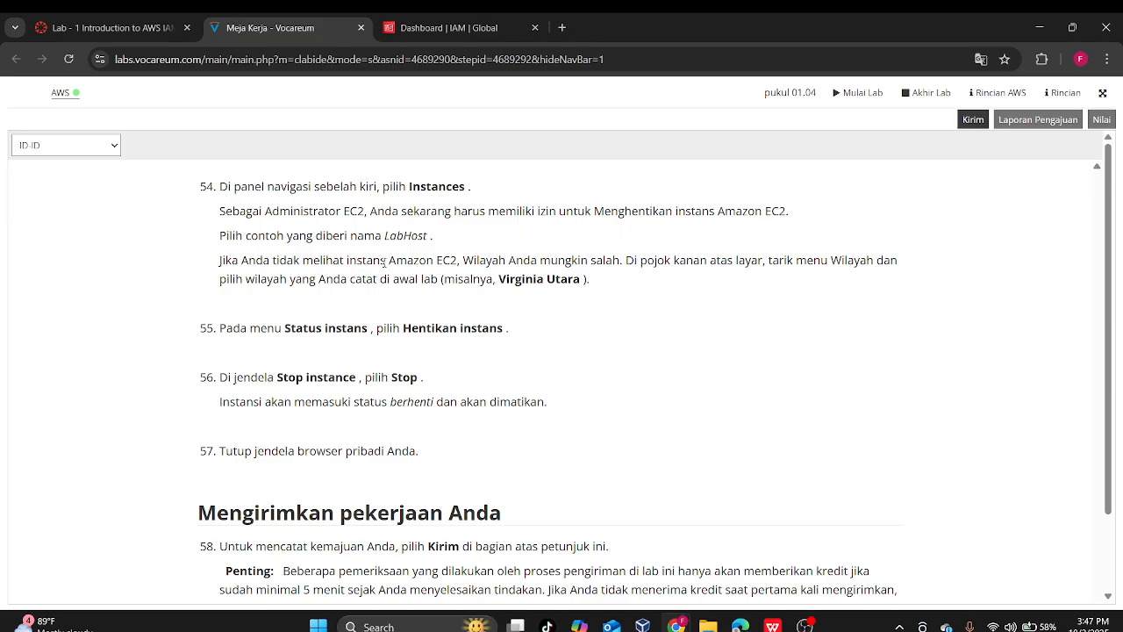
{"action": "key", "text": "alt+Tab"}
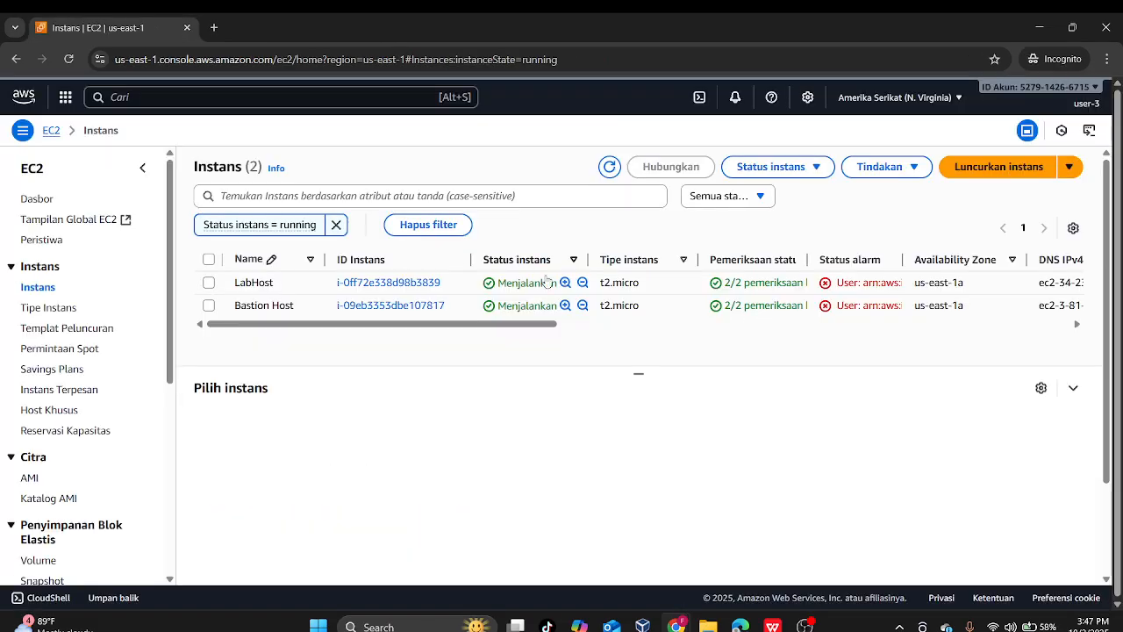
{"action": "left_click", "coordinate": [296, 278]}
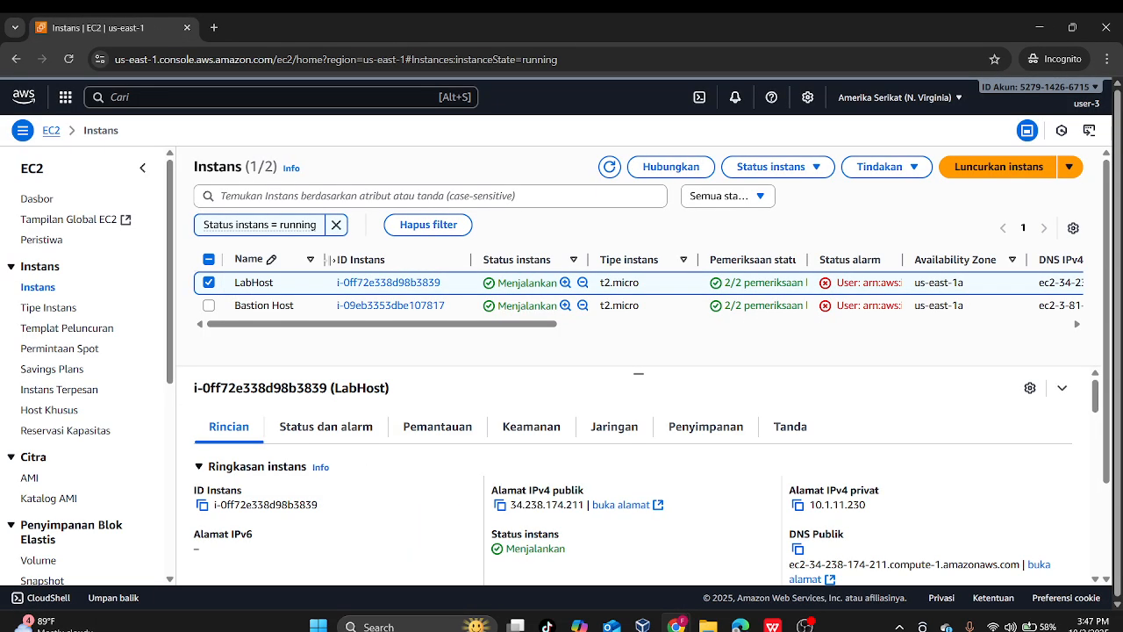
{"action": "key", "text": "alt+Tab"}
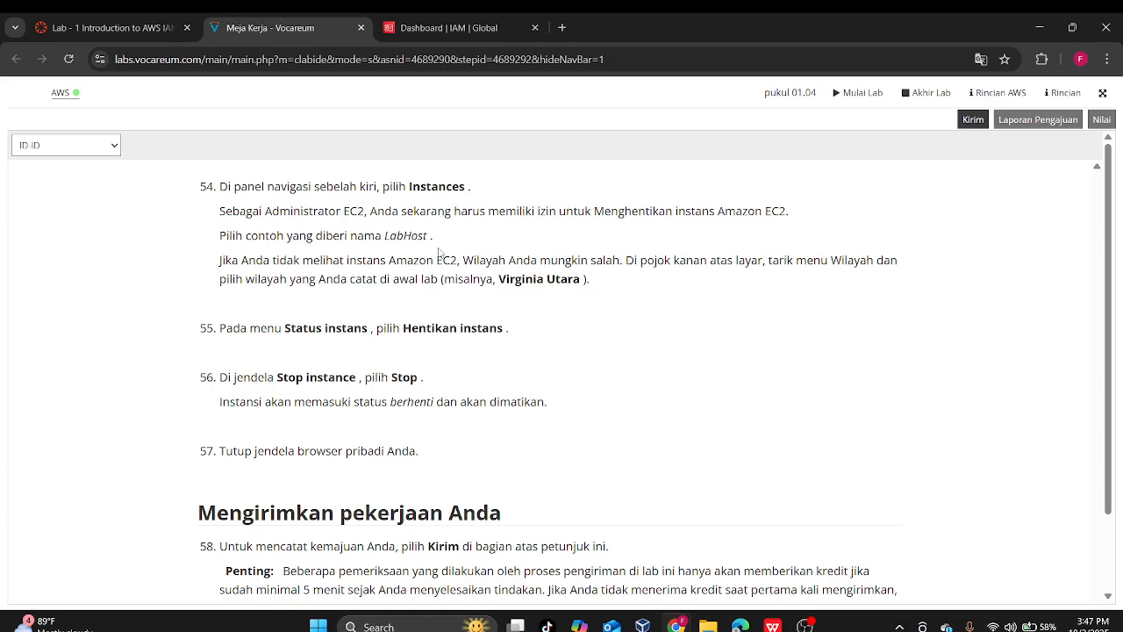
{"action": "scroll", "coordinate": [537, 290], "scroll_direction": "up", "scroll_amount": 1}
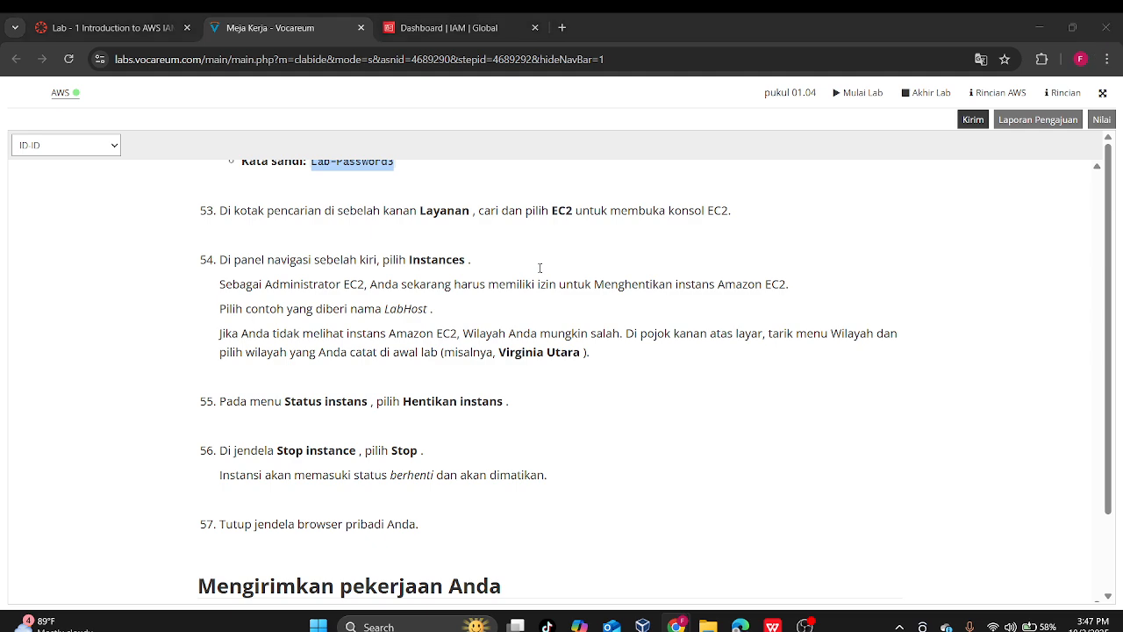
{"action": "key", "text": "alt+Tab"}
{"action": "left_click", "coordinate": [771, 167]}
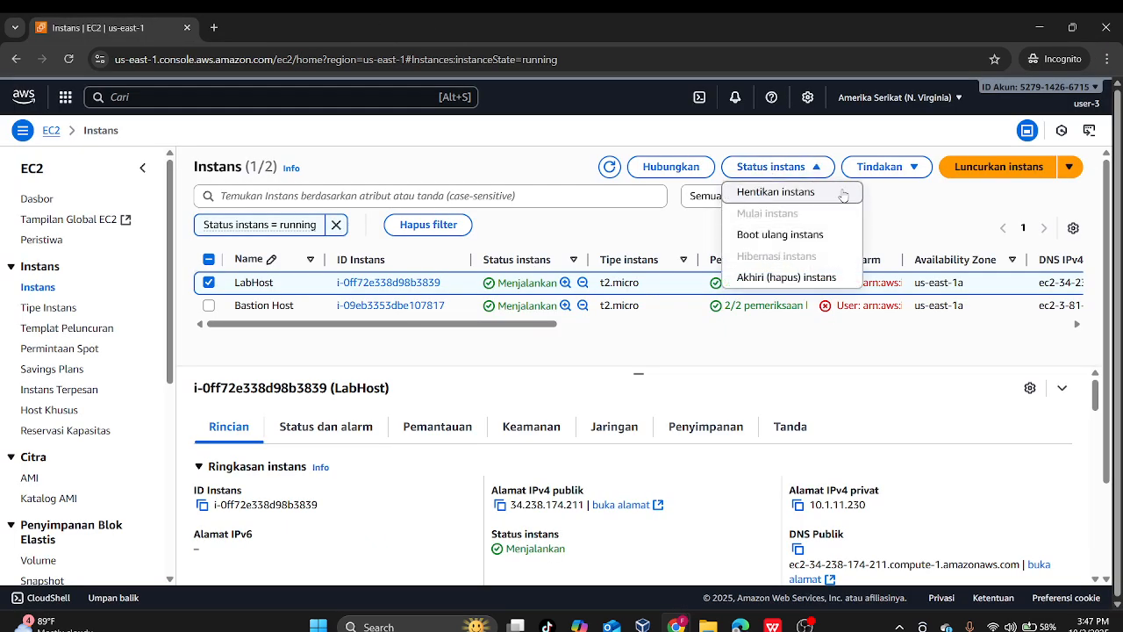
{"action": "left_click", "coordinate": [842, 192]}
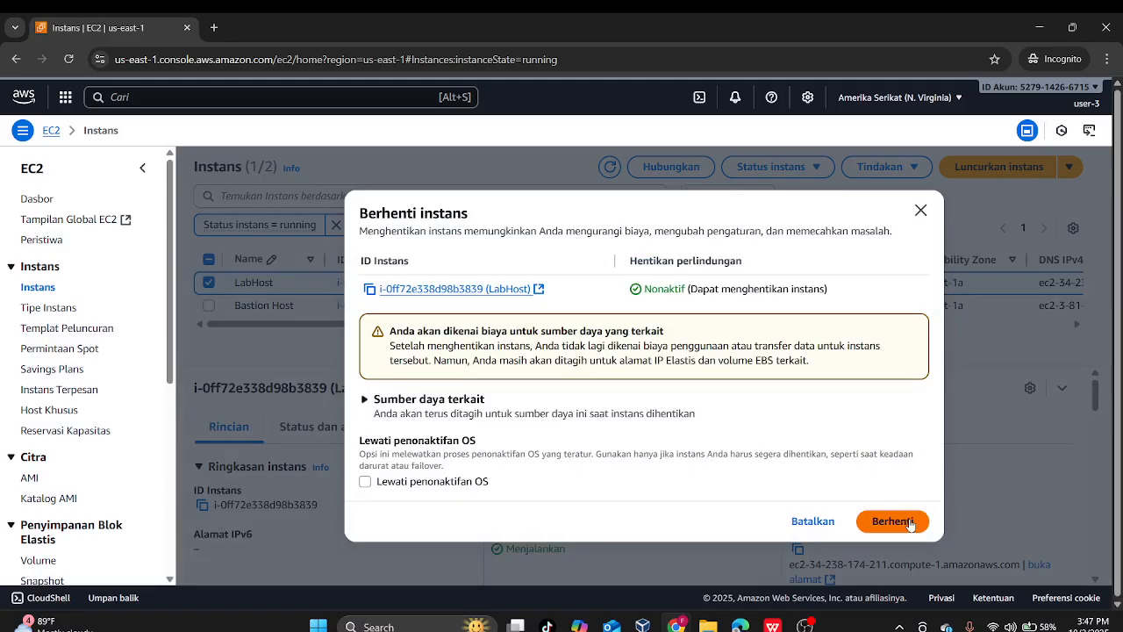
{"action": "left_click", "coordinate": [911, 524]}
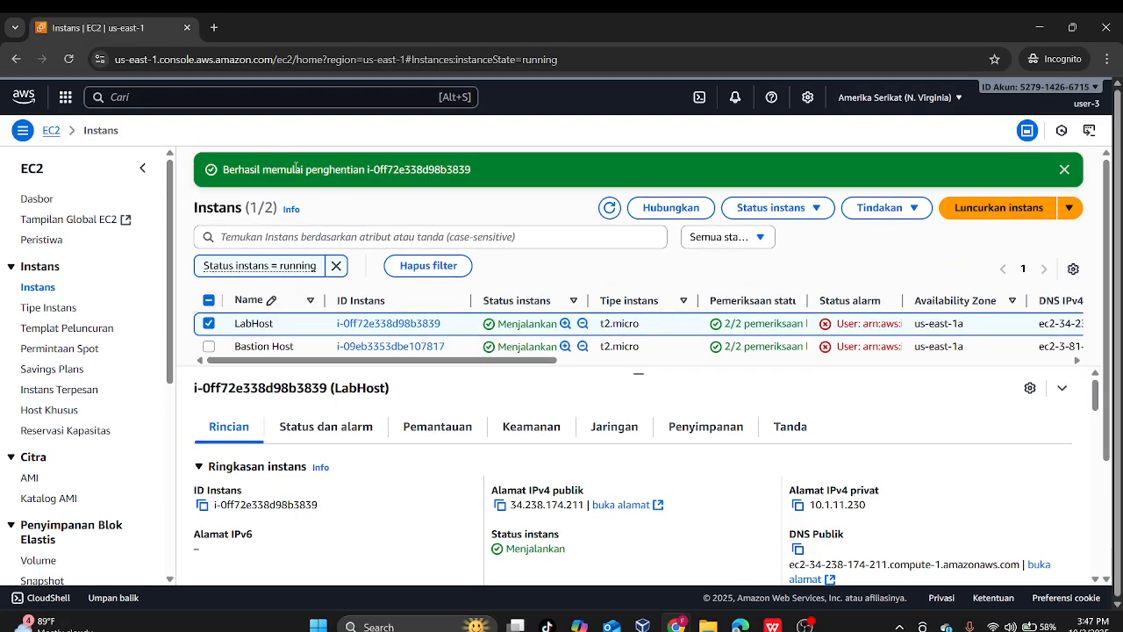
- Read lab steps 56 to 62 on closing the private browser, submitting the work, viewing grades and ending the lab
{"action": "key", "text": "alt+Tab"}
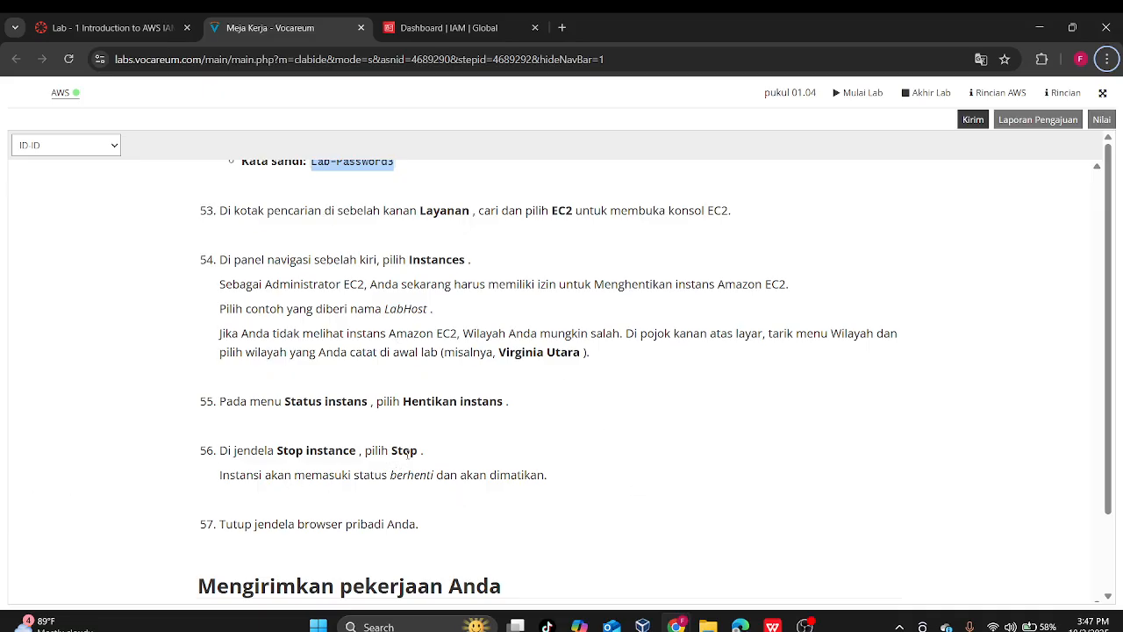
{"action": "key", "text": "alt+Tab"}
{"action": "key", "text": "alt+Tab"}
{"action": "scroll", "coordinate": [439, 438], "scroll_direction": "down", "scroll_amount": 3}
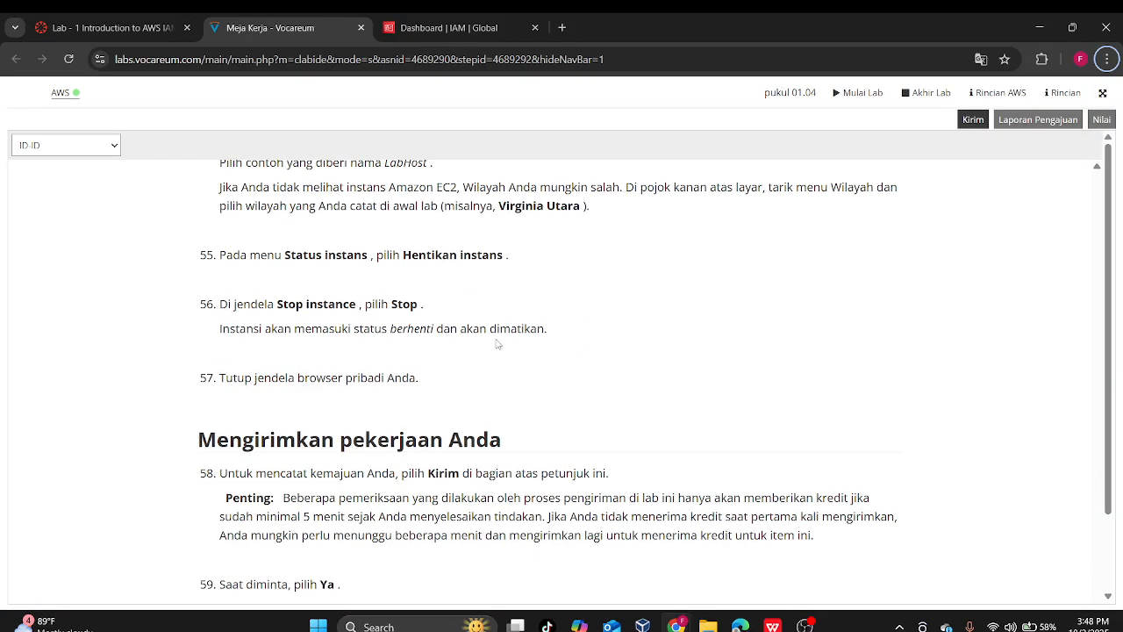
{"action": "scroll", "coordinate": [408, 384], "scroll_direction": "down", "scroll_amount": 5}
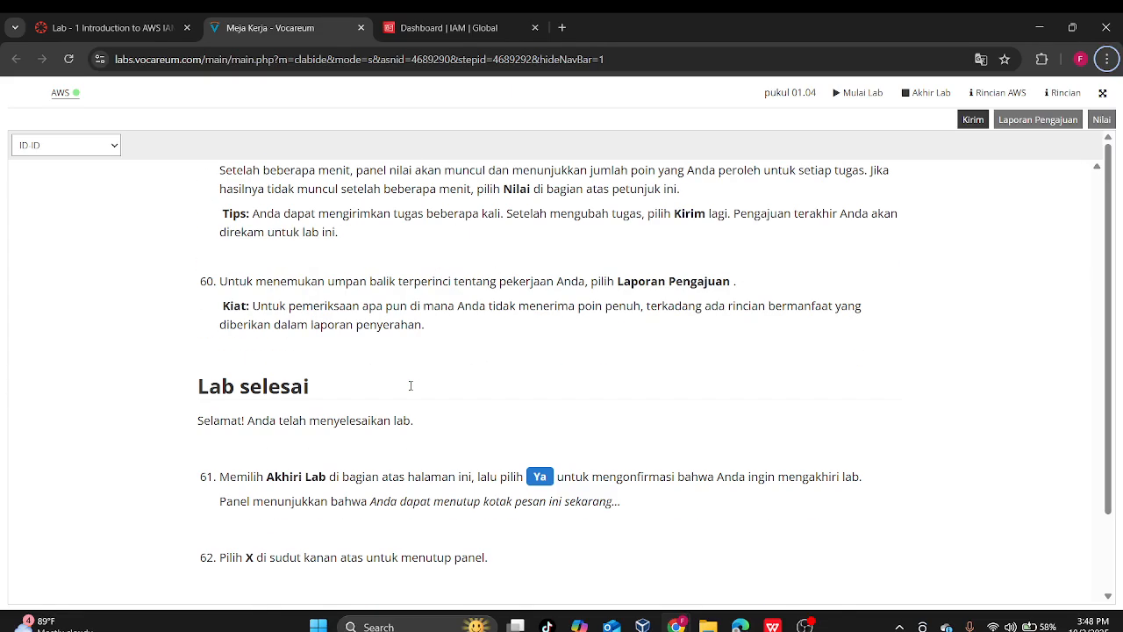
{"action": "scroll", "coordinate": [410, 386], "scroll_direction": "down", "scroll_amount": 3}
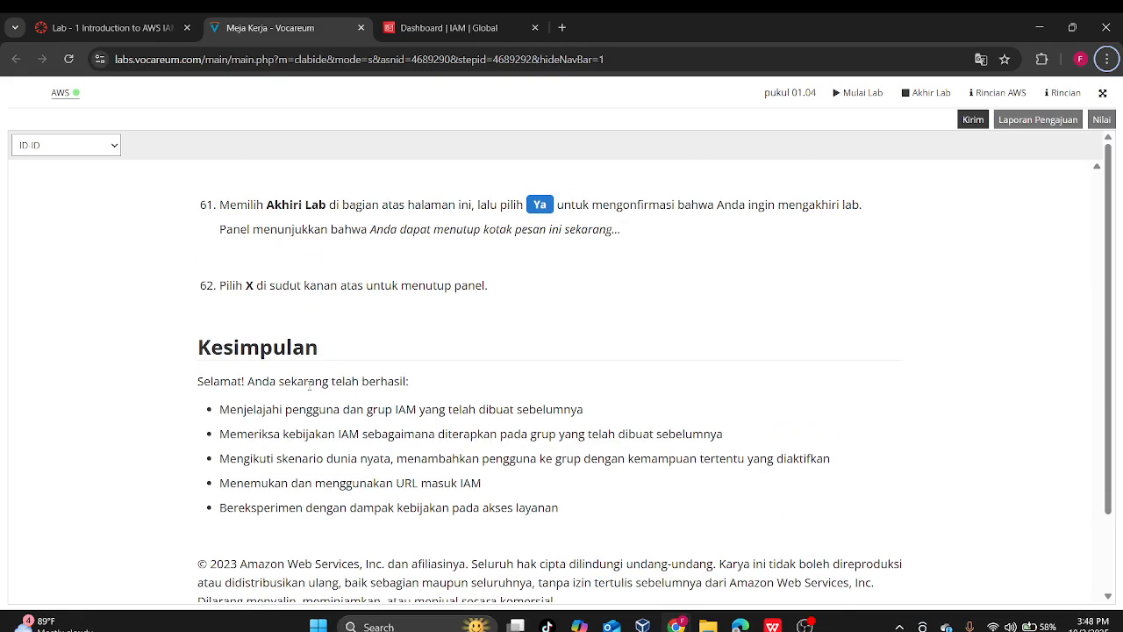
{"action": "scroll", "coordinate": [305, 381], "scroll_direction": "up", "scroll_amount": 5}
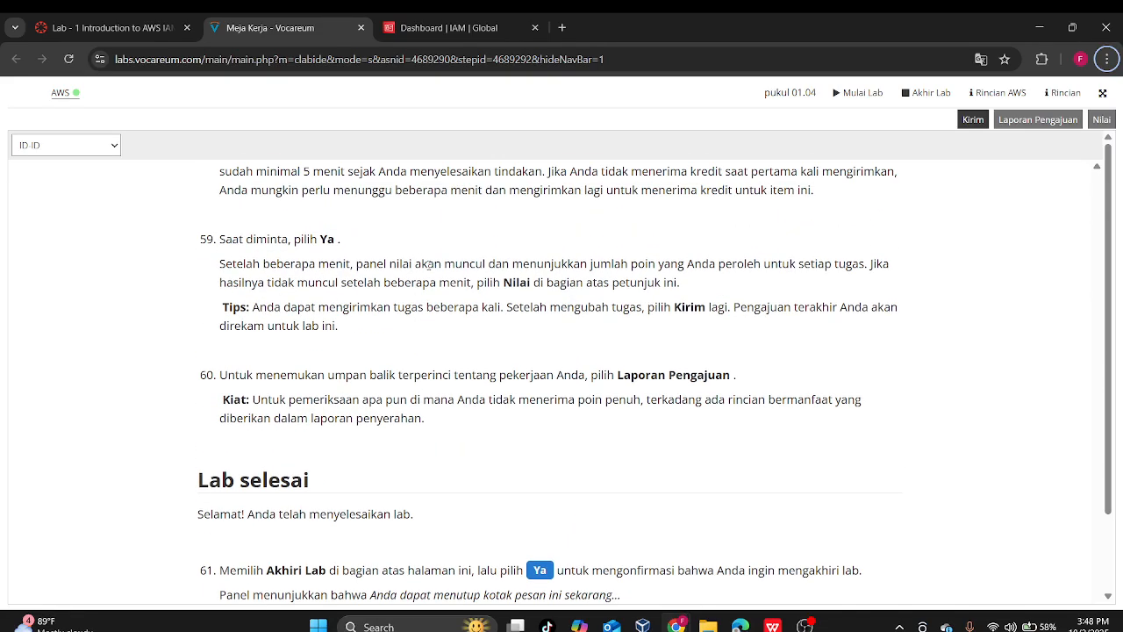
{"action": "scroll", "coordinate": [481, 327], "scroll_direction": "up", "scroll_amount": 3}
{"action": "scroll", "coordinate": [313, 364], "scroll_direction": "down", "scroll_amount": 1}
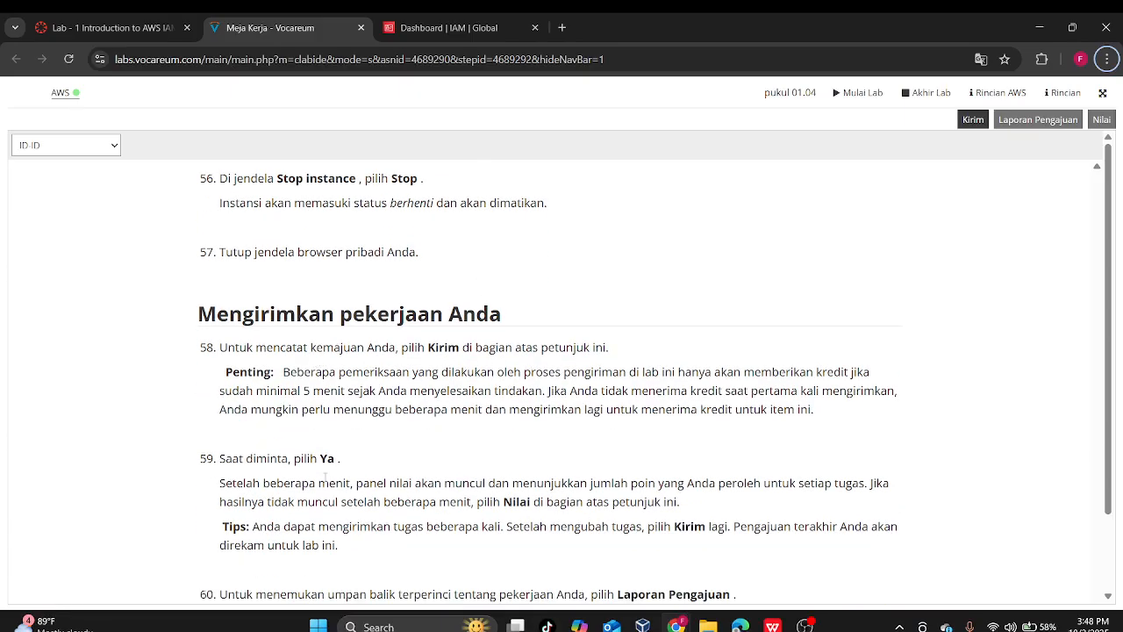
{"action": "scroll", "coordinate": [378, 425], "scroll_direction": "down", "scroll_amount": 2}
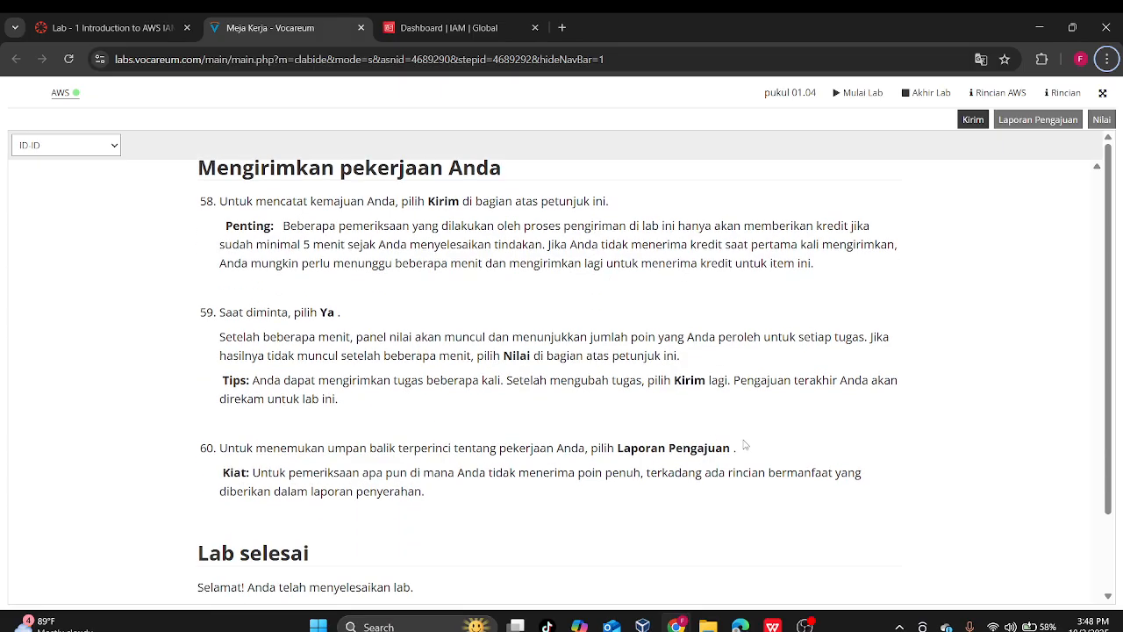
{"action": "scroll", "coordinate": [659, 391], "scroll_direction": "up", "scroll_amount": 6}
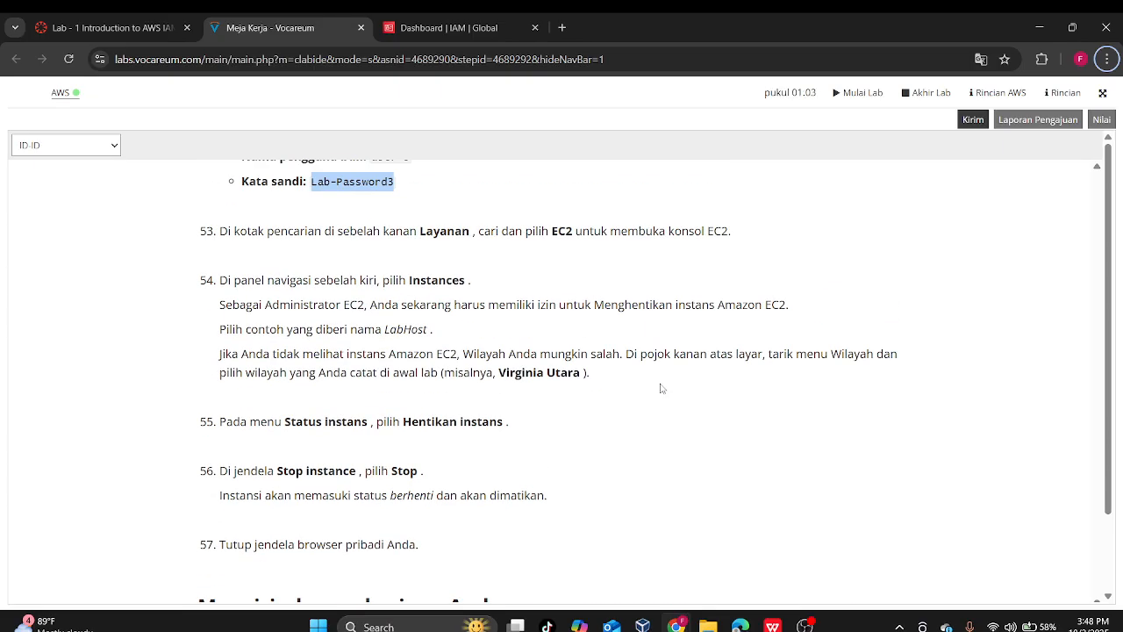
- Return to the EC2 instances window and look through the available AWS Regions without changing the current one
{"action": "key", "text": "alt+Tab"}
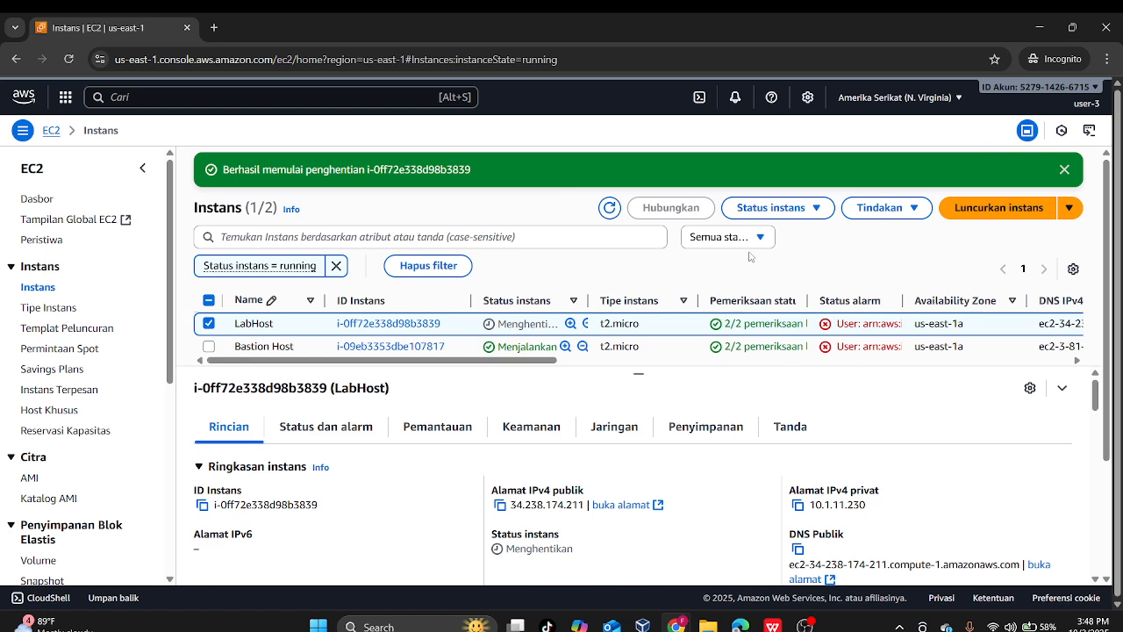
{"action": "left_click", "coordinate": [895, 97]}
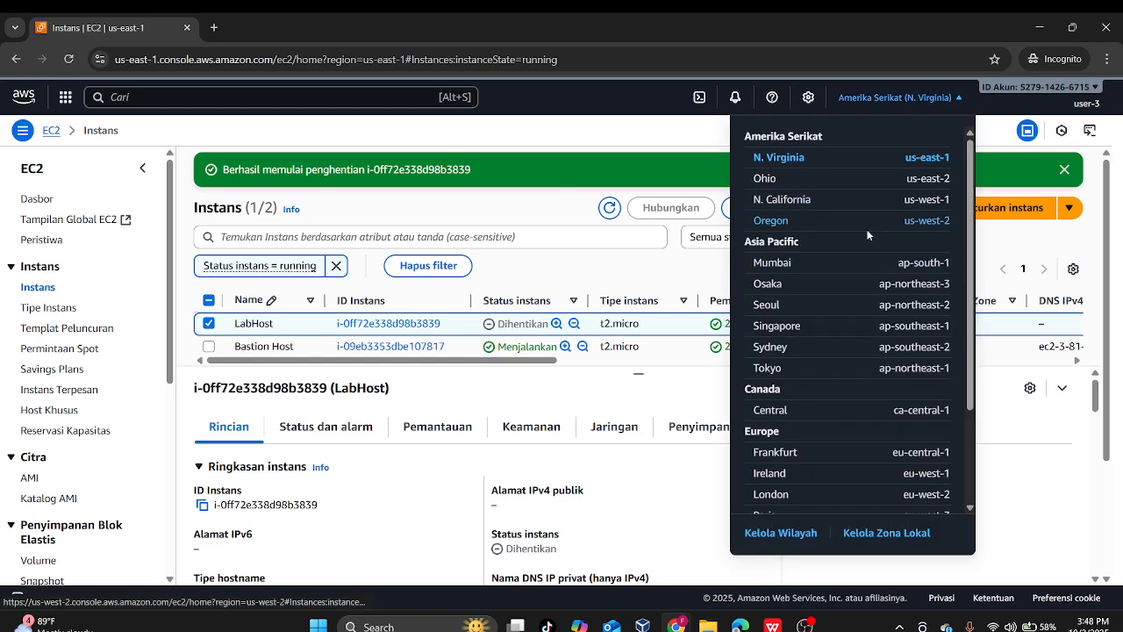
{"action": "scroll", "coordinate": [893, 304], "scroll_direction": "down", "scroll_amount": 1}
{"action": "scroll", "coordinate": [893, 304], "scroll_direction": "down", "scroll_amount": 2}
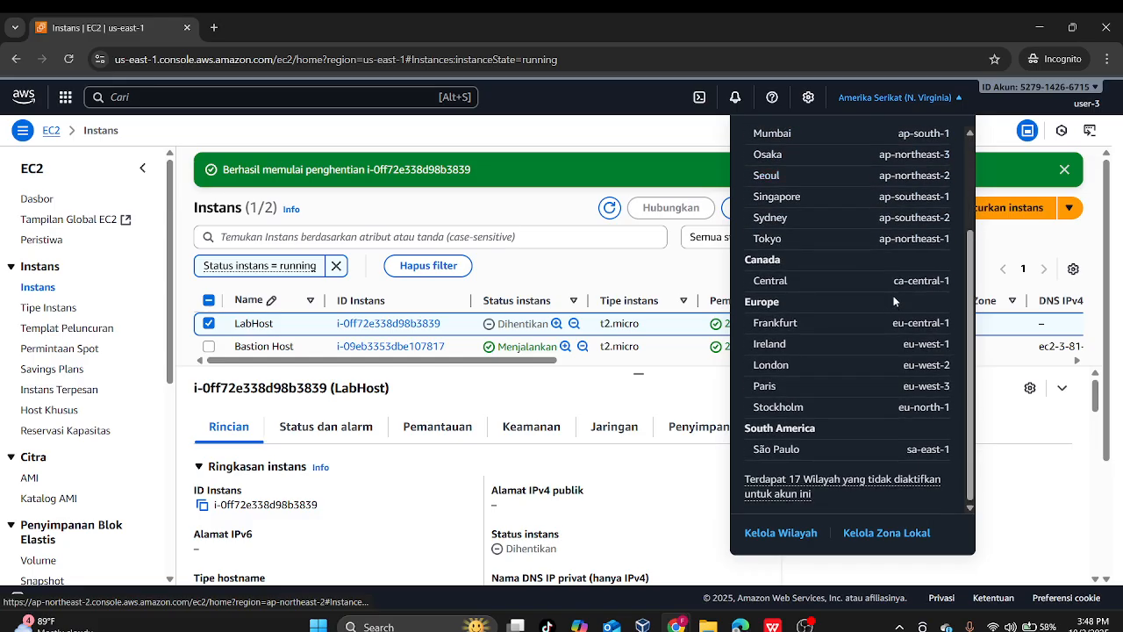
{"action": "scroll", "coordinate": [898, 211], "scroll_direction": "up", "scroll_amount": 4}
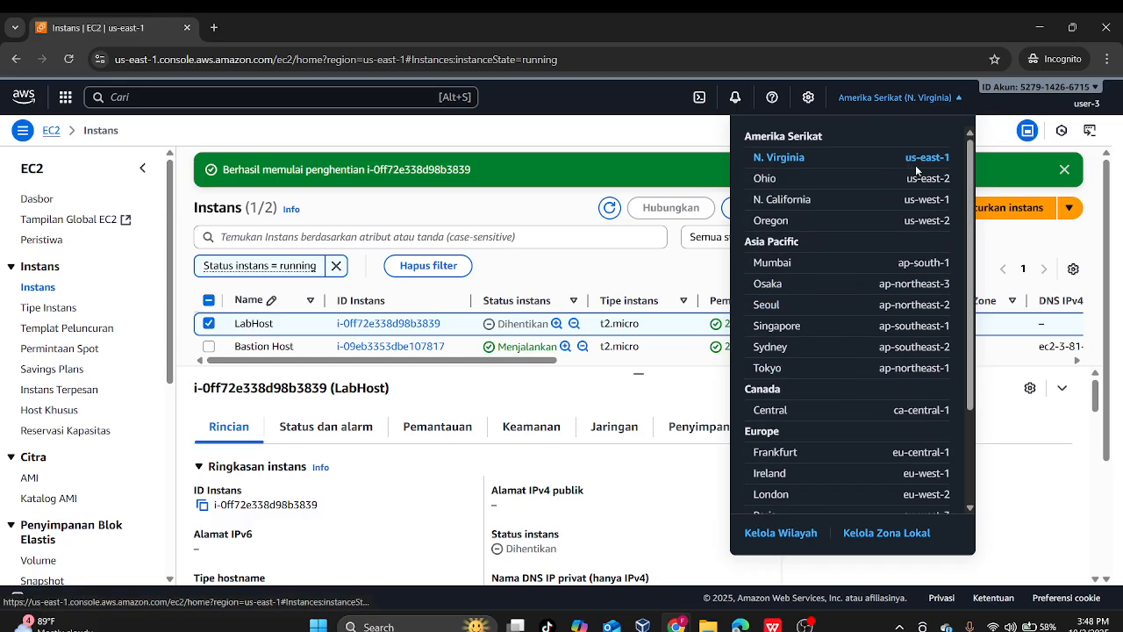
{"action": "scroll", "coordinate": [915, 119], "scroll_direction": "down", "scroll_amount": 3}
{"action": "scroll", "coordinate": [936, 138], "scroll_direction": "up", "scroll_amount": 3}
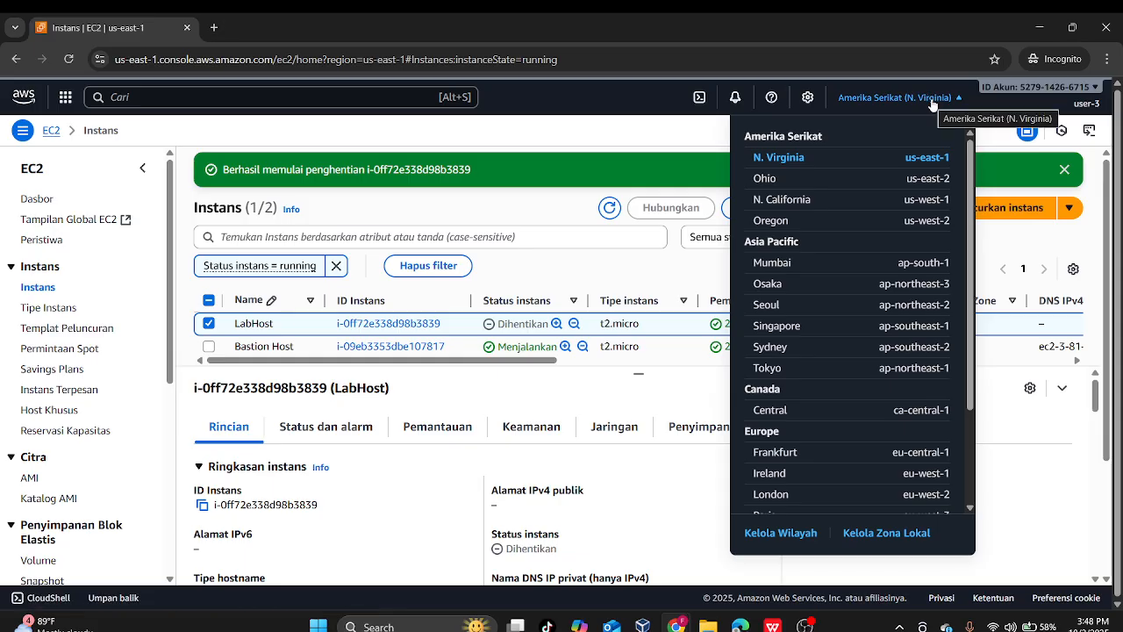
{"action": "left_click", "coordinate": [932, 100]}
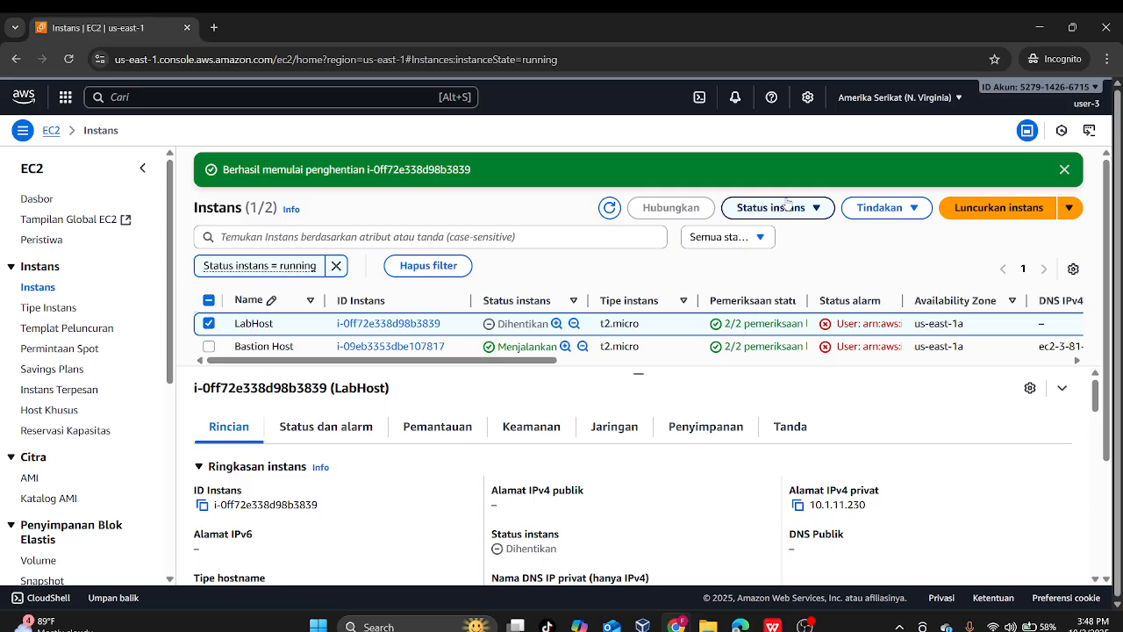
- Compare lab steps 54 to 57 with the status of the LabHost instance in the EC2 console
{"action": "key", "text": "alt+Tab"}
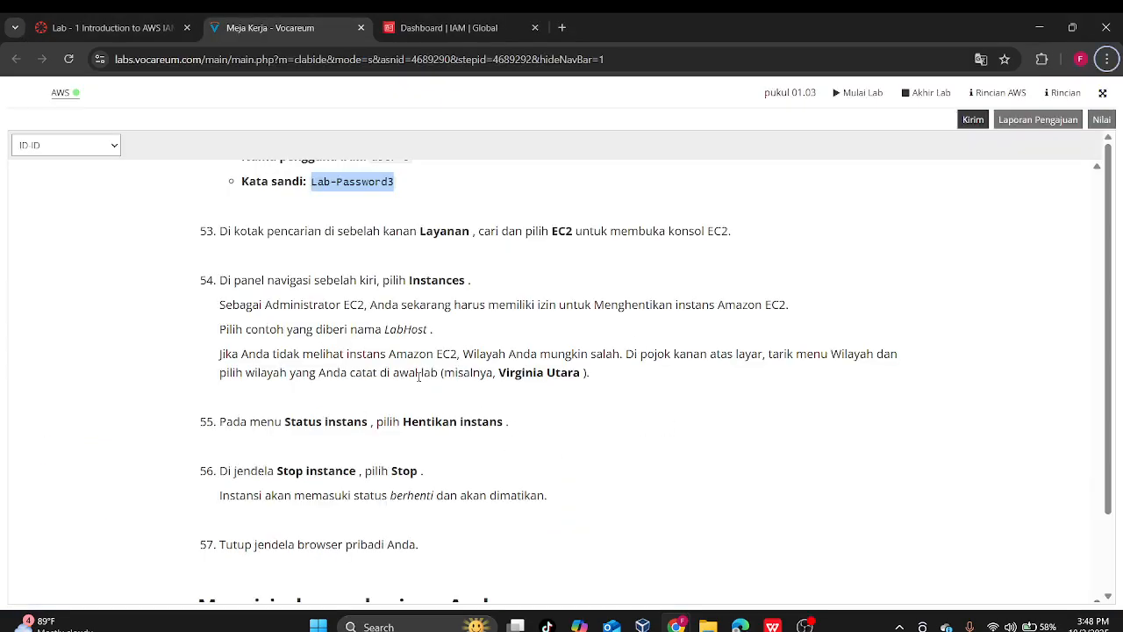
{"action": "key", "text": "alt+Tab"}
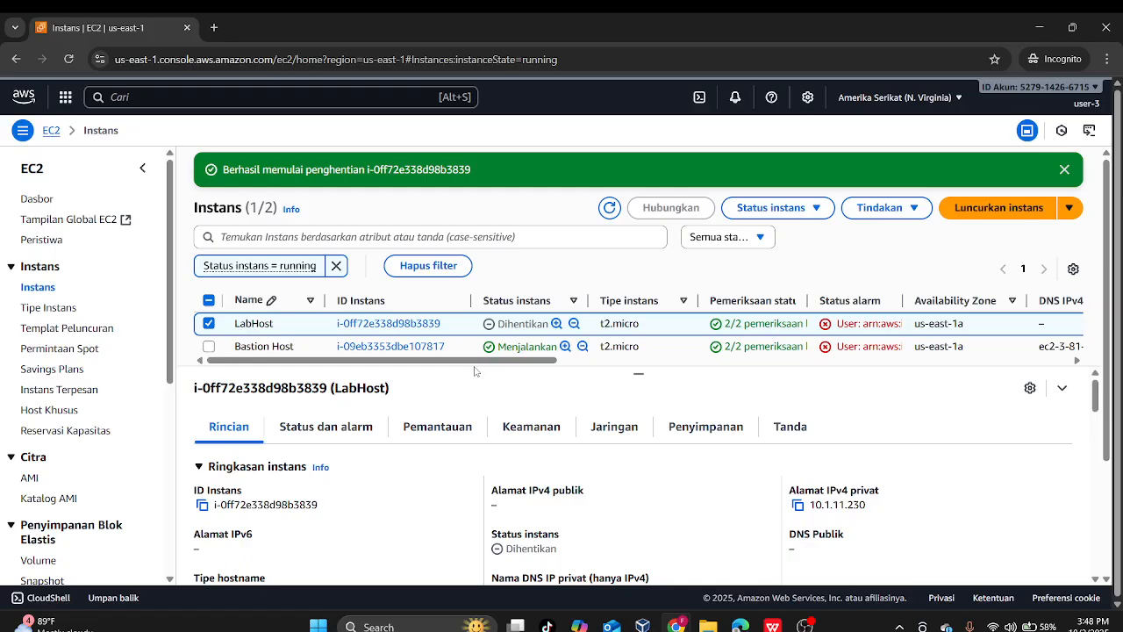
{"action": "left_click_drag", "start_coordinate": [436, 361], "coordinate": [274, 410]}
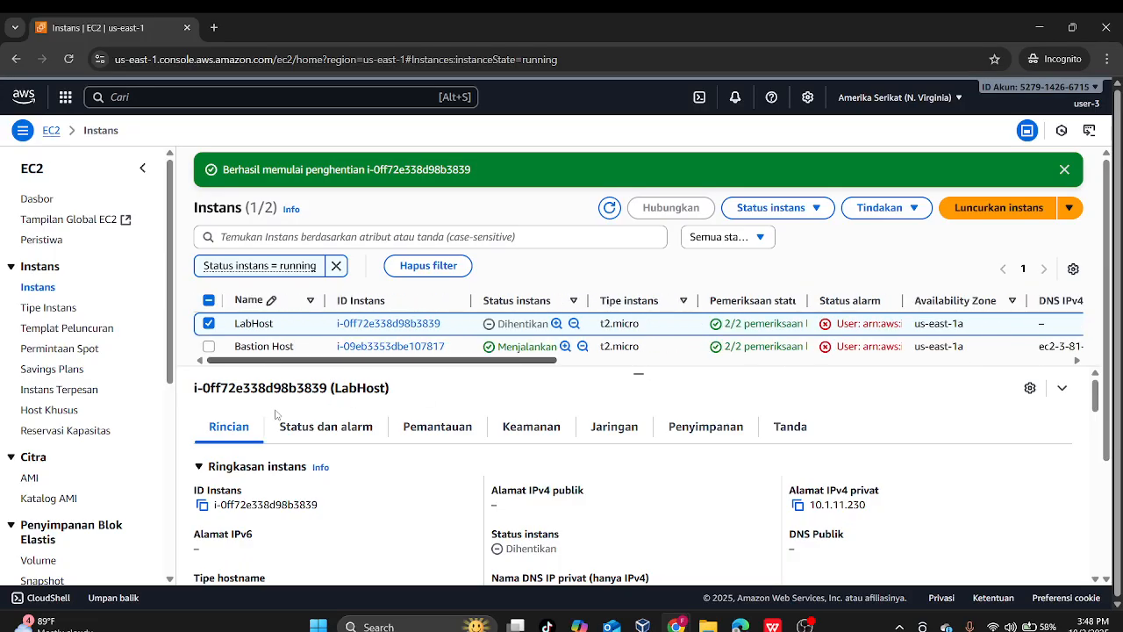
{"action": "key", "text": "alt+Tab"}
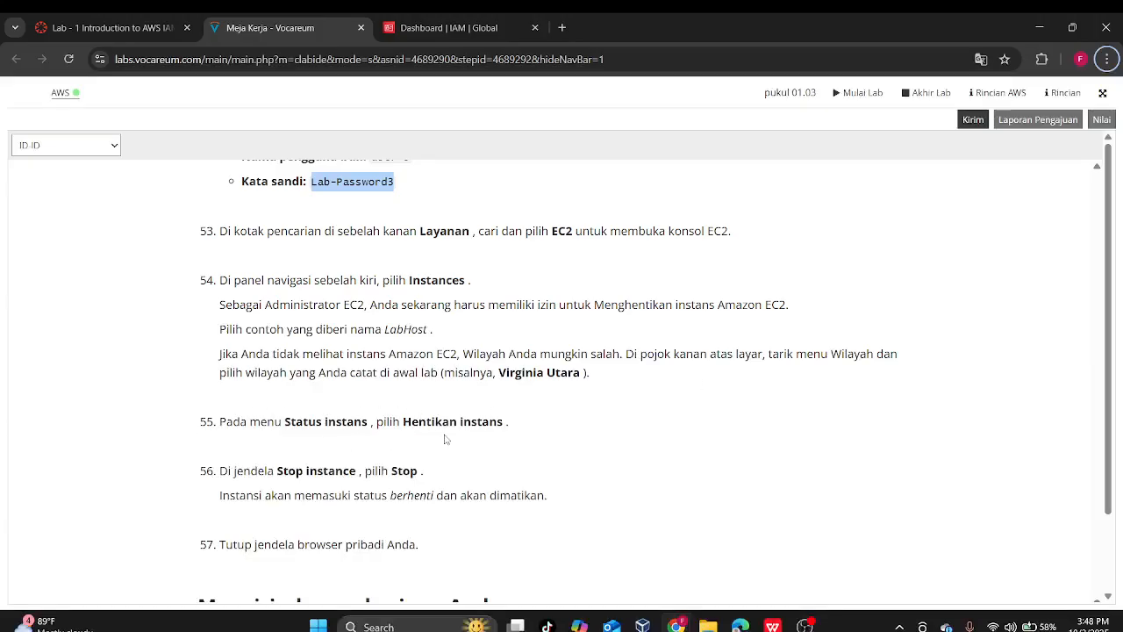
{"action": "key", "text": "alt+Tab"}
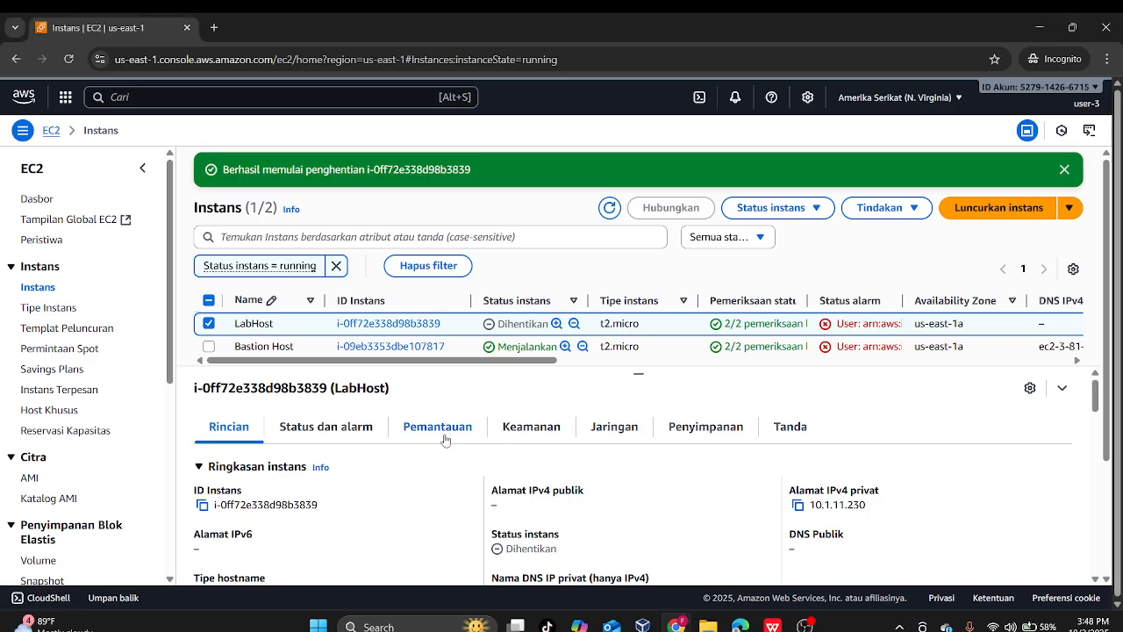
- Open the instance state options for LabHost and compare them with lab steps 55 to 57
{"action": "left_click", "coordinate": [754, 211]}
{"action": "key", "text": "alt+Tab"}
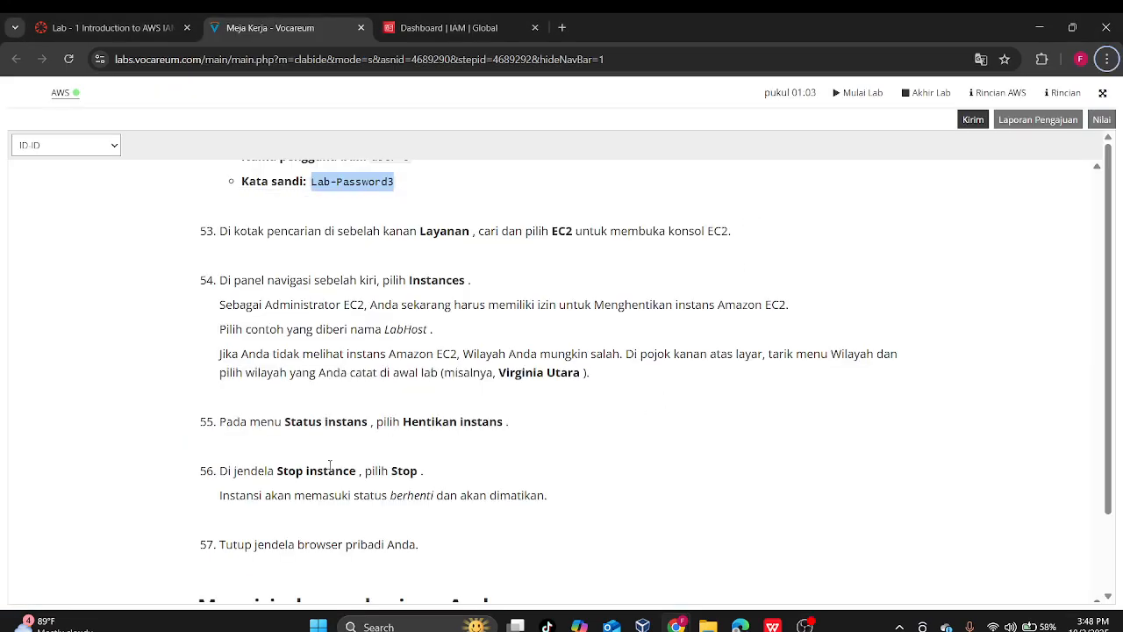
{"action": "scroll", "coordinate": [365, 471], "scroll_direction": "down", "scroll_amount": 1}
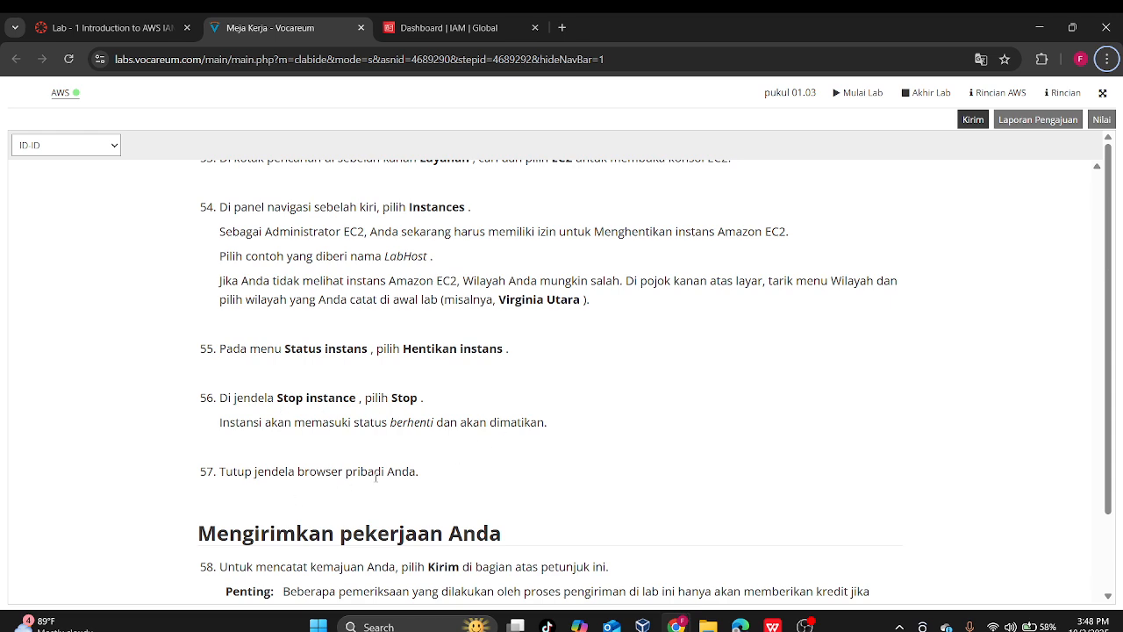
{"action": "key", "text": "alt+Tab"}
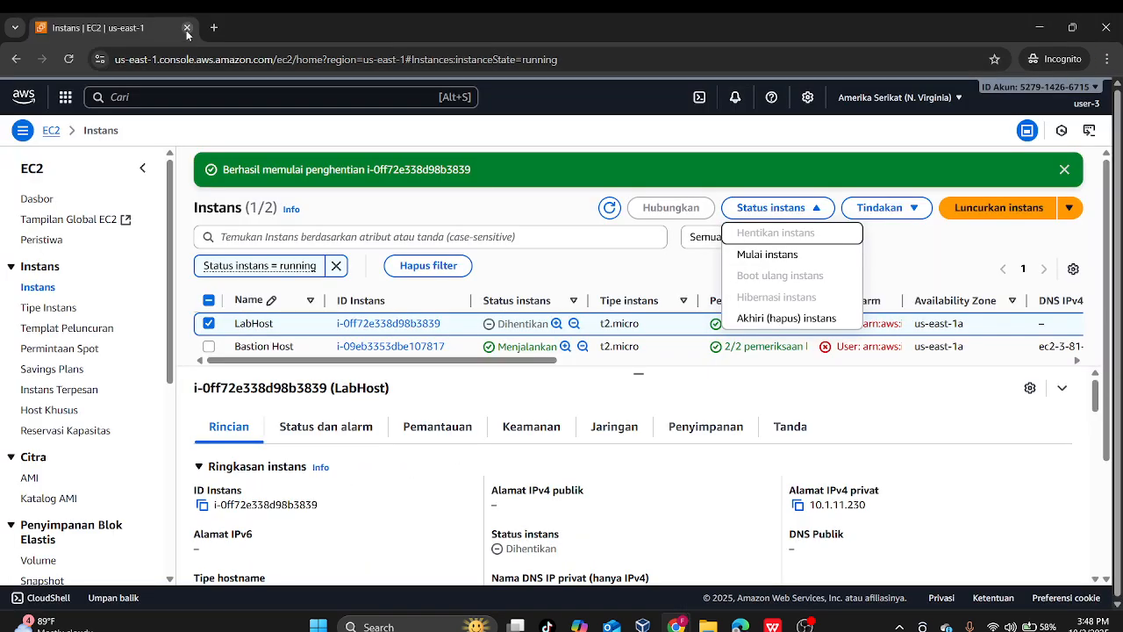
- Read lab steps 57 to 62 and the Kesimpulan section, and return to the start of the Lab 1 instructions
{"action": "key", "text": "alt+Tab"}
{"action": "scroll", "coordinate": [707, 474], "scroll_direction": "down", "scroll_amount": 9}
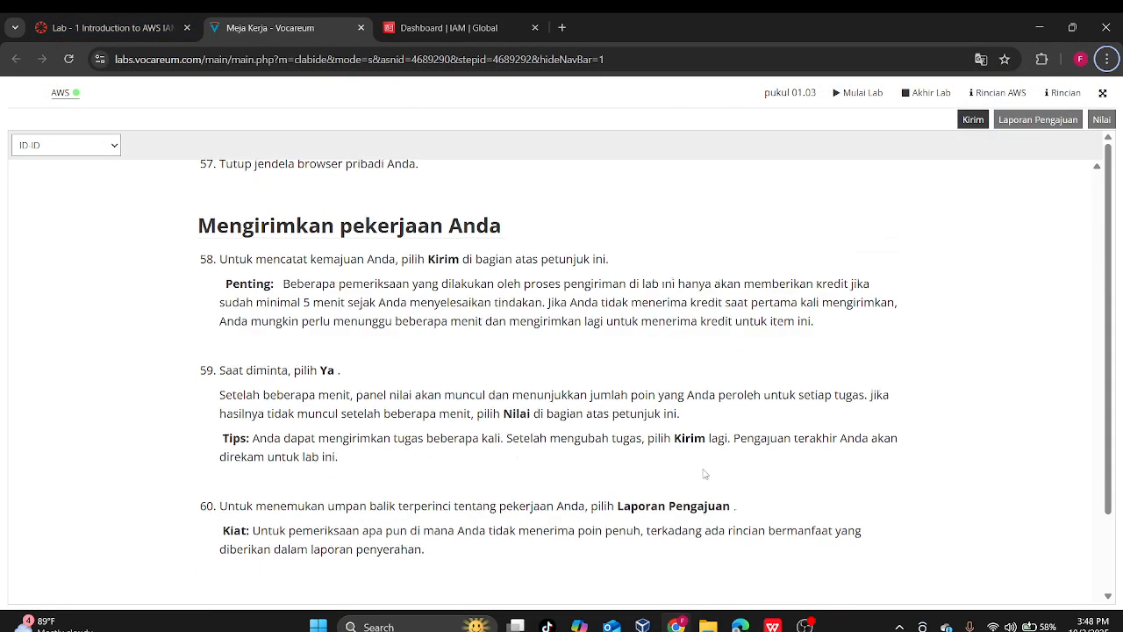
{"action": "scroll", "coordinate": [680, 474], "scroll_direction": "up", "scroll_amount": 2}
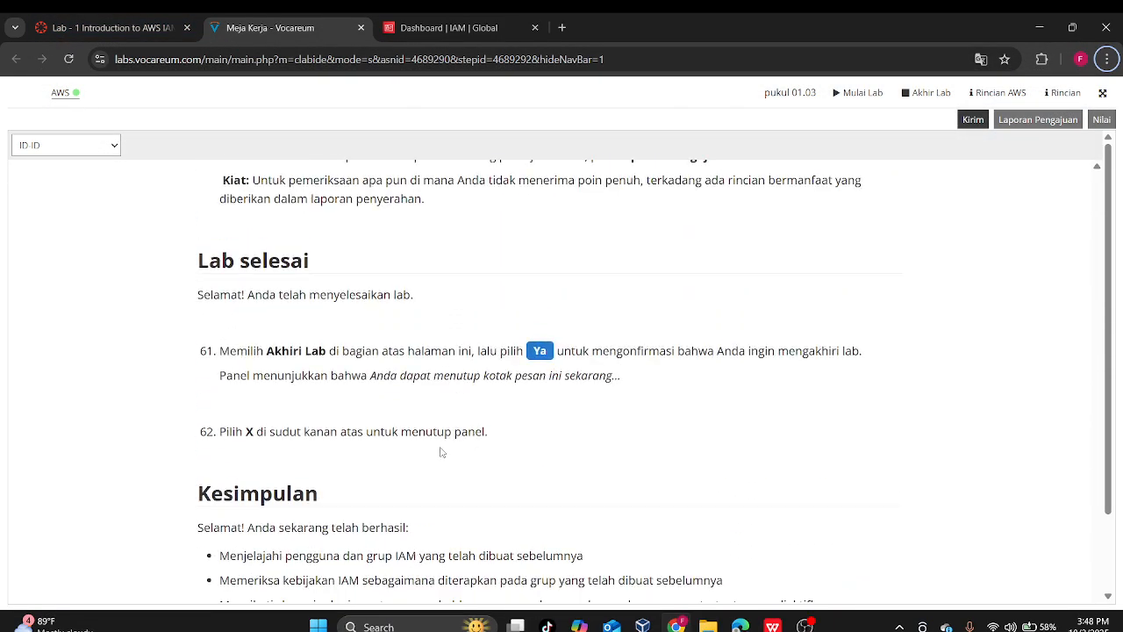
{"action": "scroll", "coordinate": [442, 452], "scroll_direction": "down", "scroll_amount": 2}
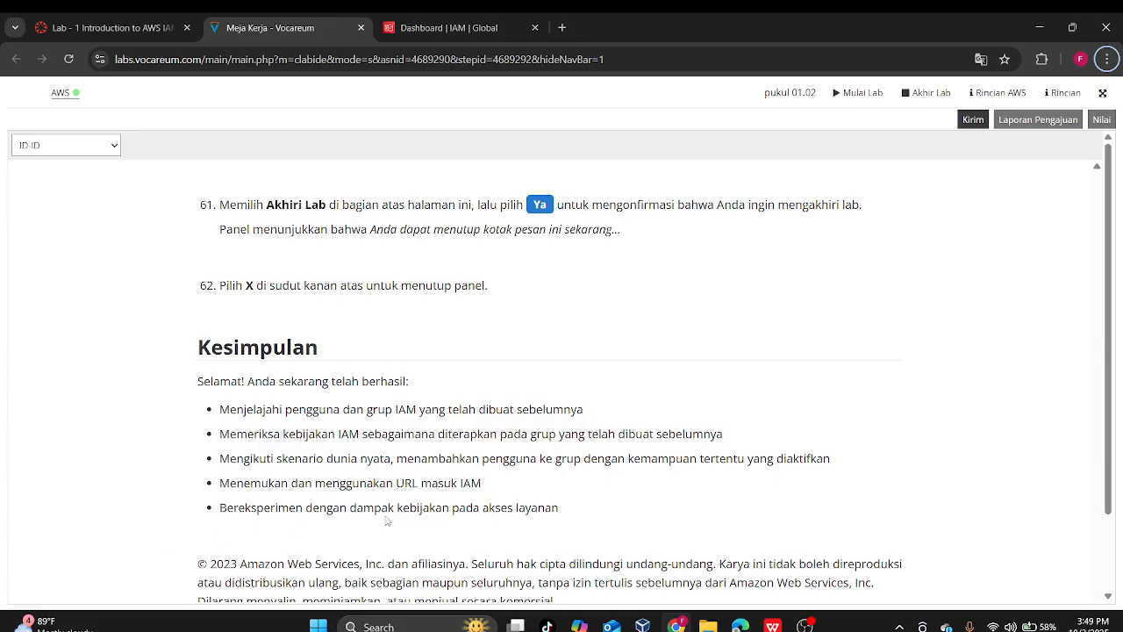
{"action": "scroll", "coordinate": [515, 524], "scroll_direction": "down", "scroll_amount": 2}
{"action": "scroll", "coordinate": [566, 478], "scroll_direction": "up", "scroll_amount": 15}
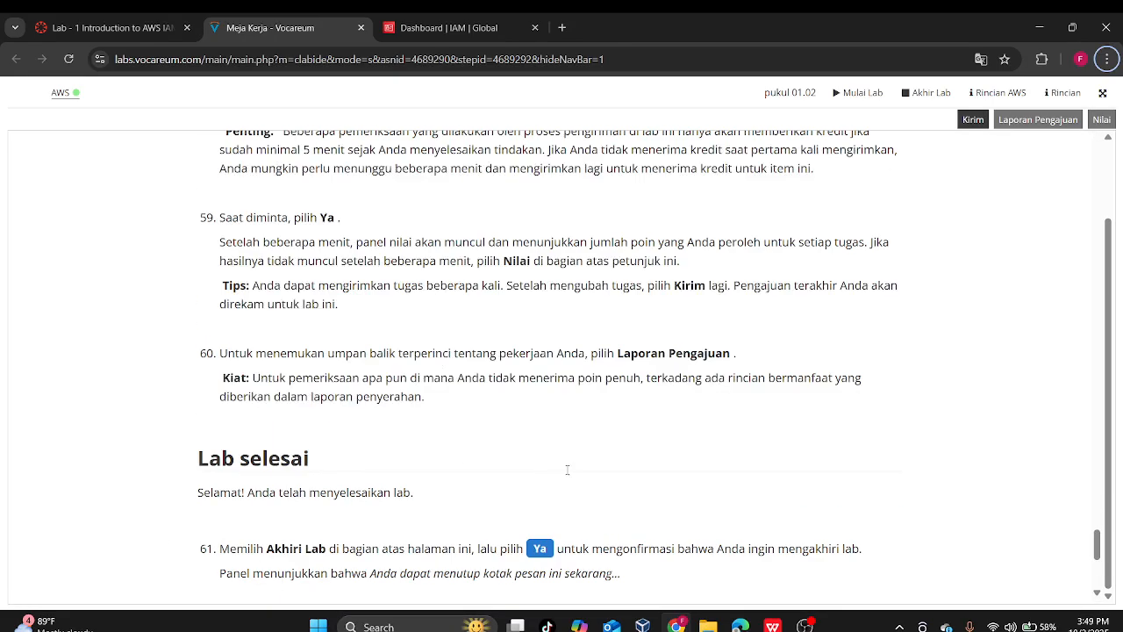
{"action": "left_click_drag", "start_coordinate": [1096, 489], "coordinate": [1104, 179]}
{"action": "scroll", "coordinate": [1104, 179], "scroll_direction": "up", "scroll_amount": 10}
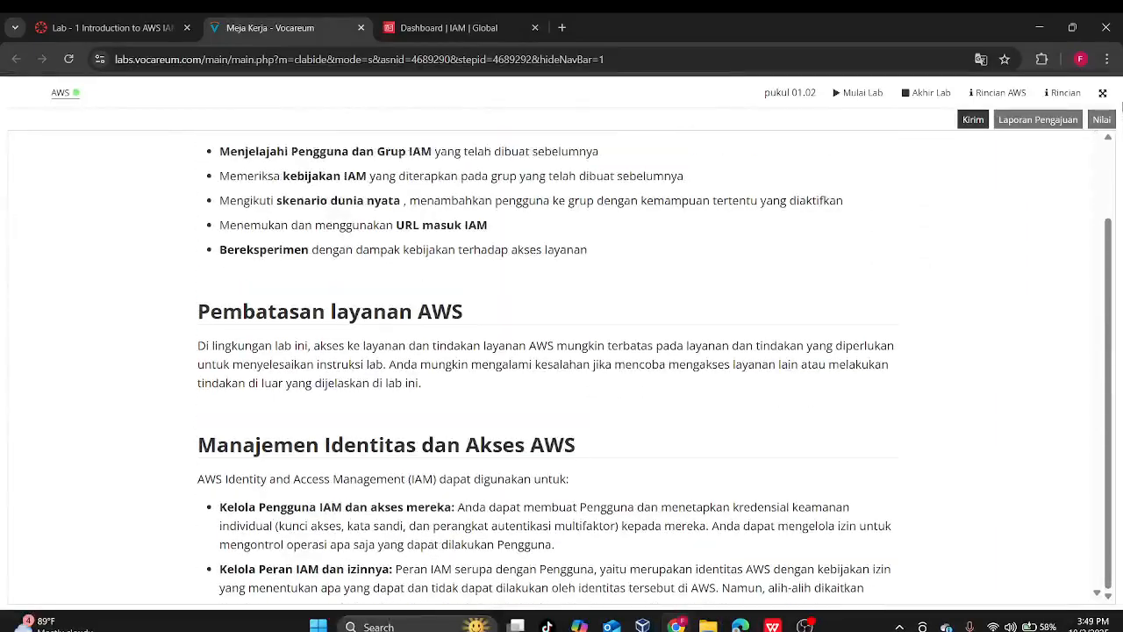
{"action": "scroll", "coordinate": [288, 412], "scroll_direction": "up", "scroll_amount": 3}
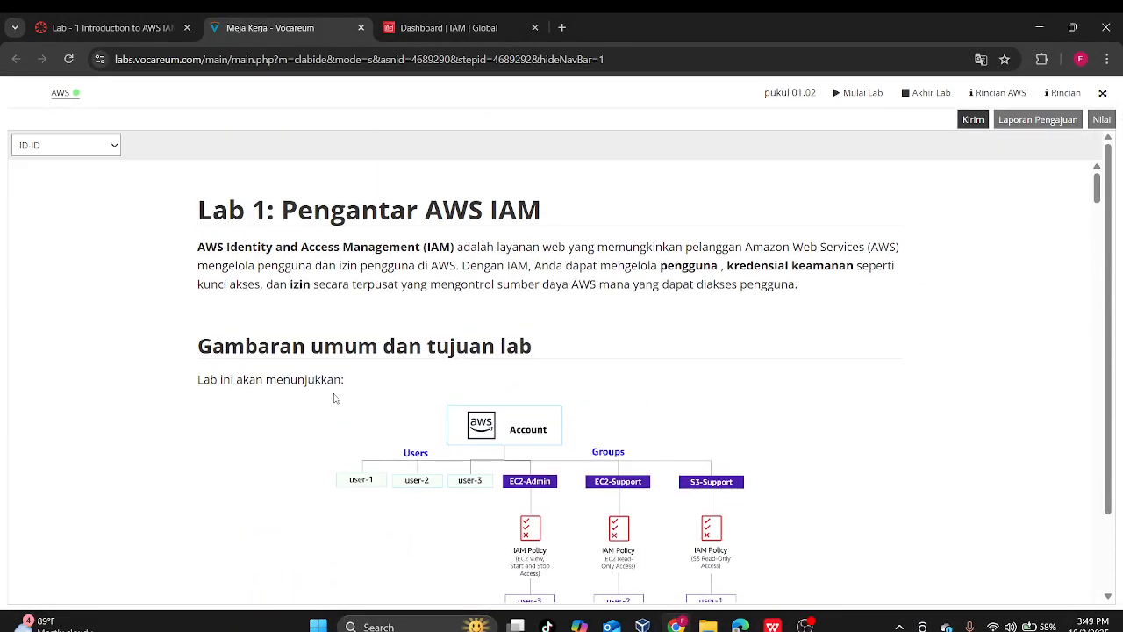
{"action": "key", "text": "alt"}
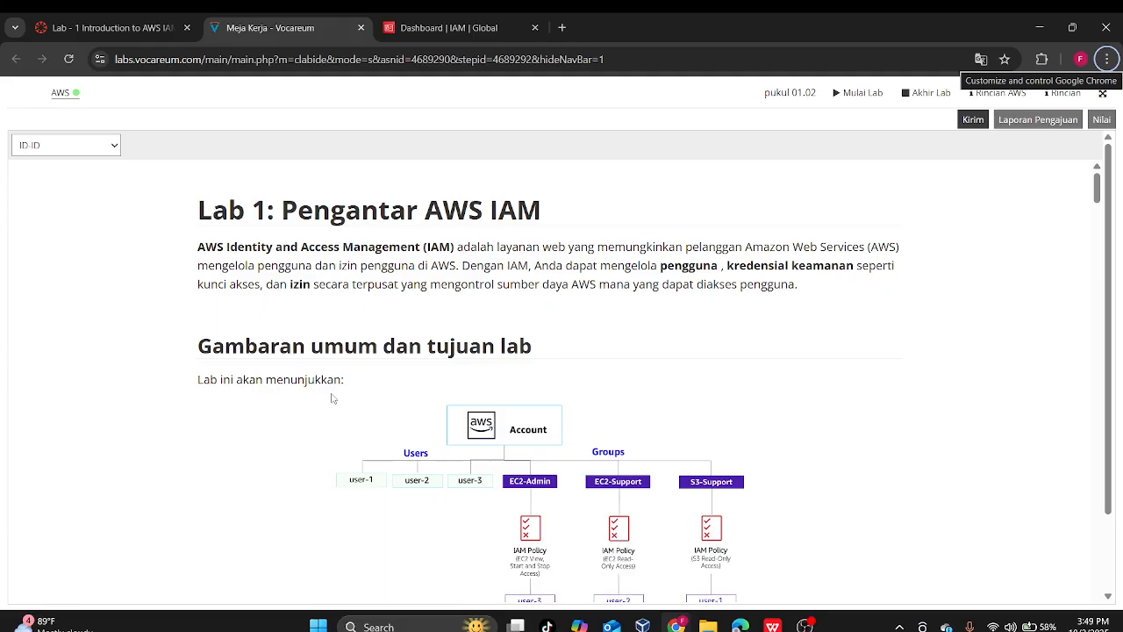